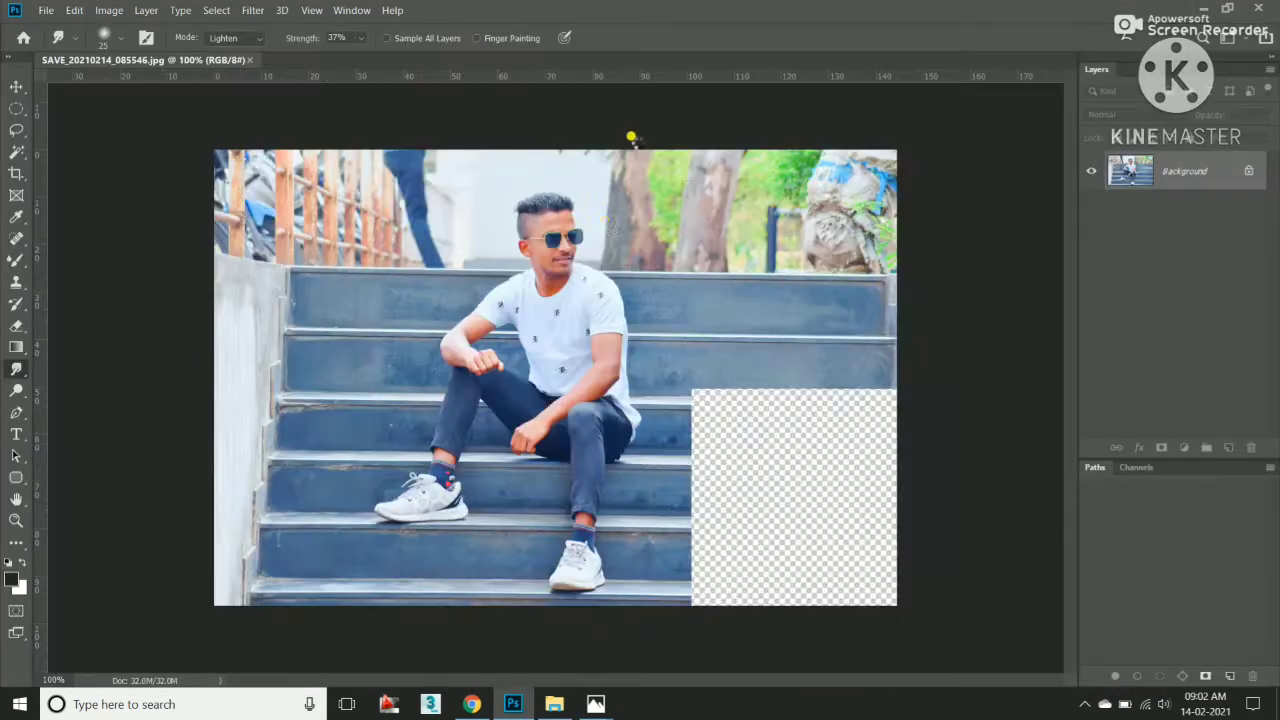
With the Pen tool, start a path along the shoe sole and curve it around the toe.
{"action": "key", "text": "p"}
{"action": "scroll", "coordinate": [480, 508], "scroll_direction": "up", "scroll_amount": 3}
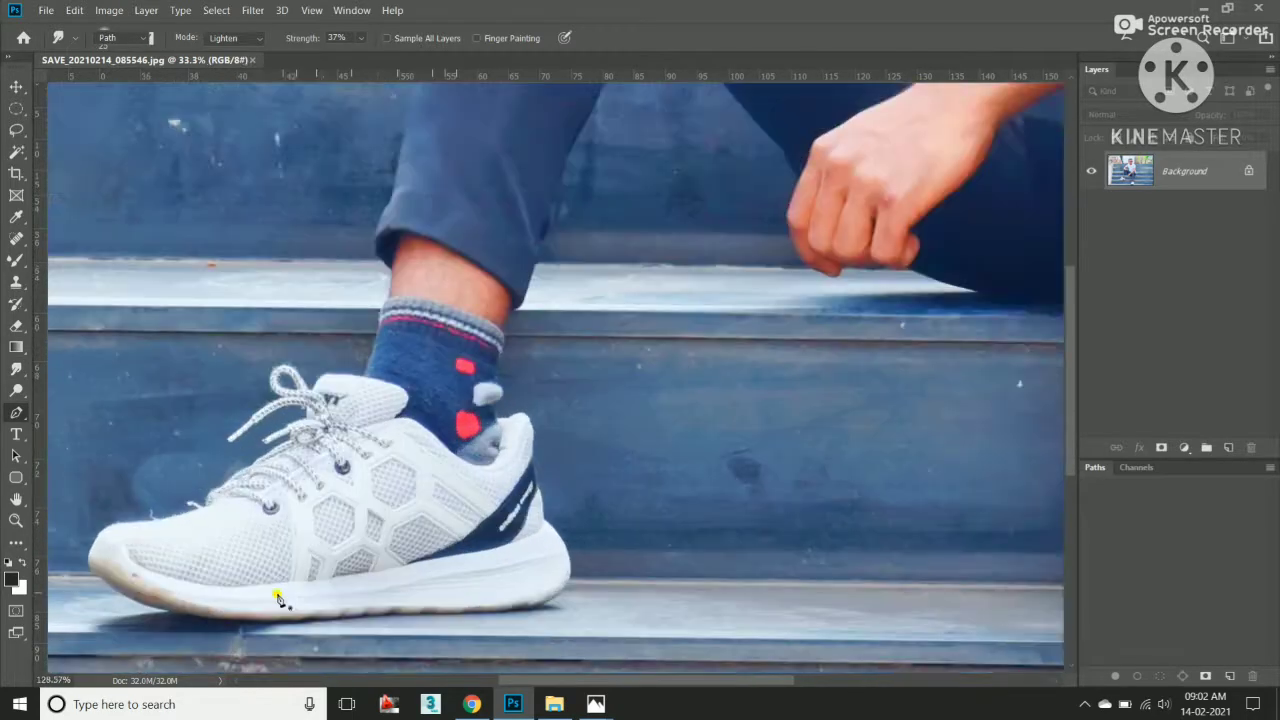
{"action": "scroll", "coordinate": [477, 486], "scroll_direction": "up", "scroll_amount": 2}
{"action": "left_click_drag", "start_coordinate": [462, 476], "coordinate": [411, 474]}
{"action": "left_click", "coordinate": [364, 466]}
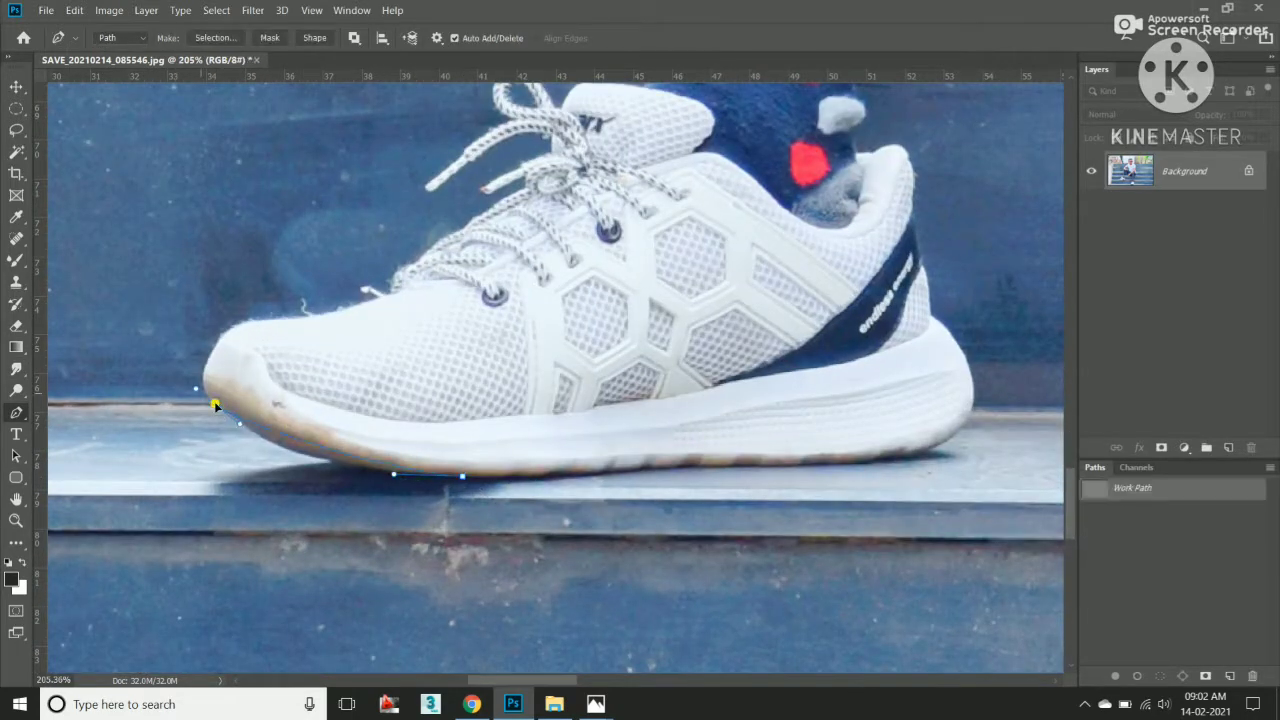
{"action": "left_click_drag", "start_coordinate": [268, 442], "coordinate": [284, 400]}
{"action": "scroll", "coordinate": [268, 442], "scroll_direction": "down", "scroll_amount": 5}
{"action": "scroll", "coordinate": [277, 440], "scroll_direction": "up", "scroll_amount": 3}
{"action": "scroll", "coordinate": [271, 430], "scroll_direction": "up", "scroll_amount": 3}
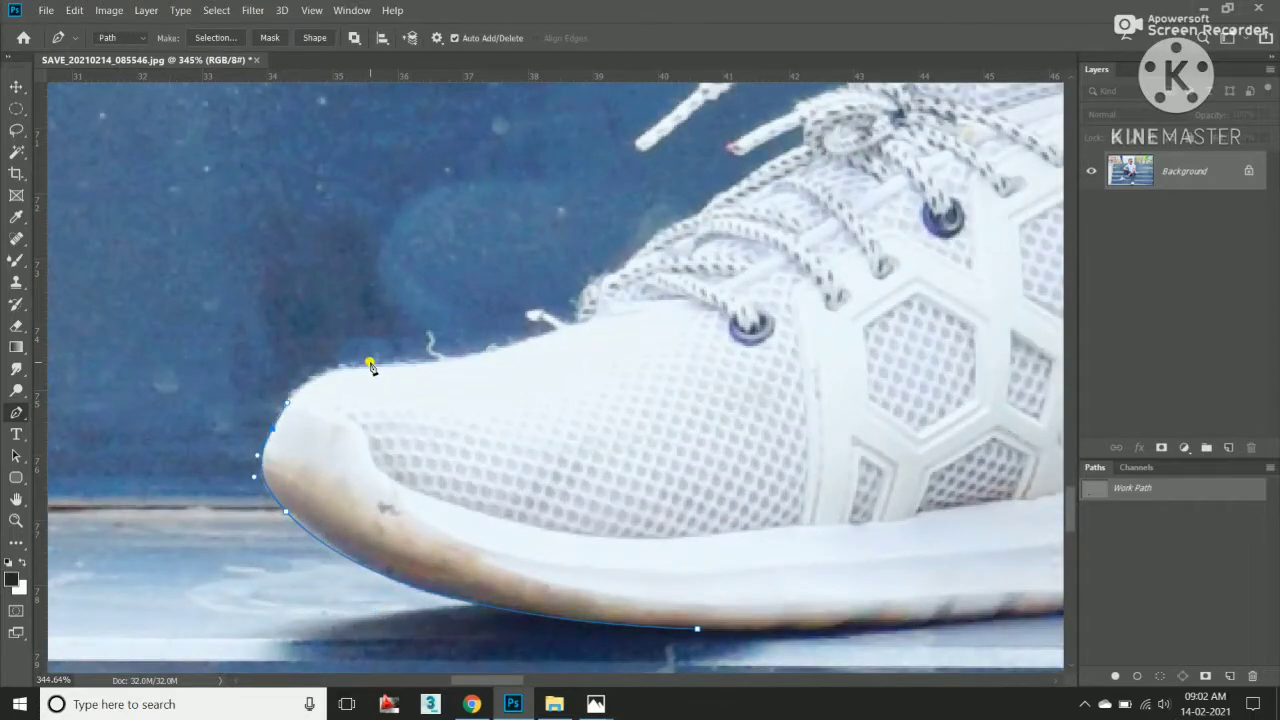
Continue the curved path up along the shoe's top edge.
{"action": "left_click_drag", "start_coordinate": [370, 367], "coordinate": [434, 366]}
{"action": "left_click_drag", "start_coordinate": [575, 313], "coordinate": [606, 280]}
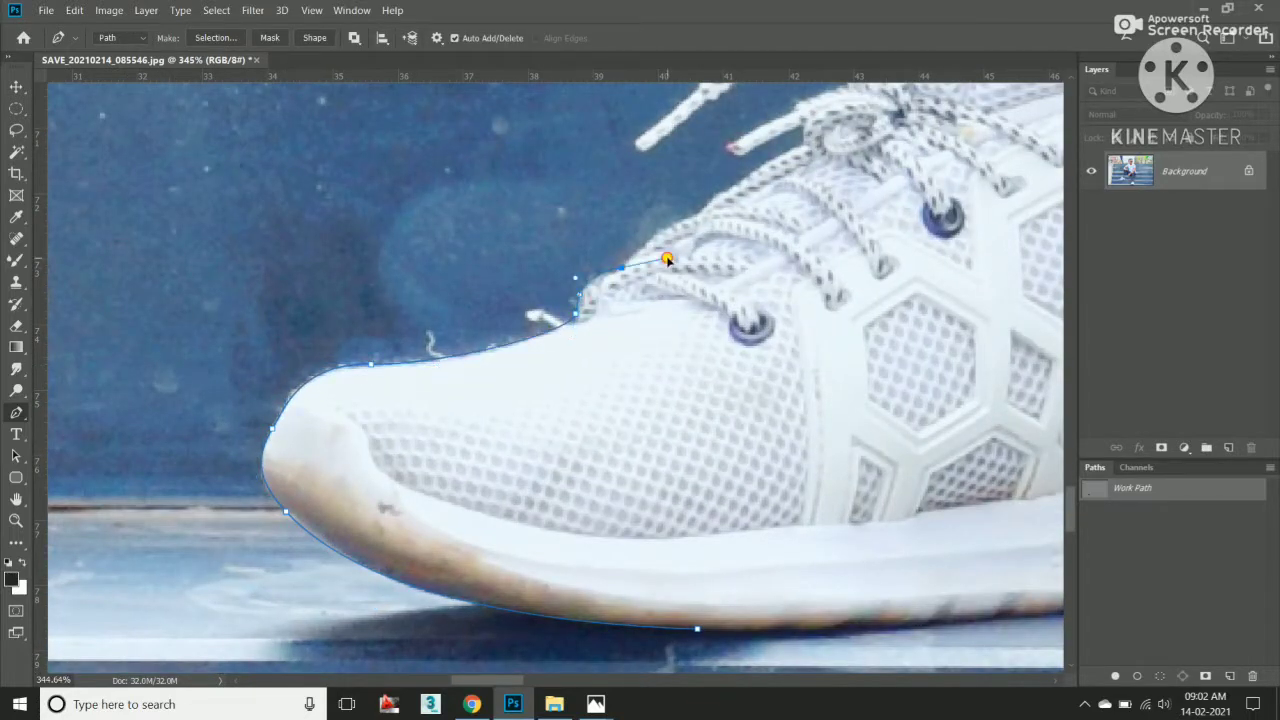
{"action": "left_click_drag", "start_coordinate": [697, 218], "coordinate": [720, 188]}
{"action": "scroll", "coordinate": [805, 130], "scroll_direction": "down", "scroll_amount": 5}
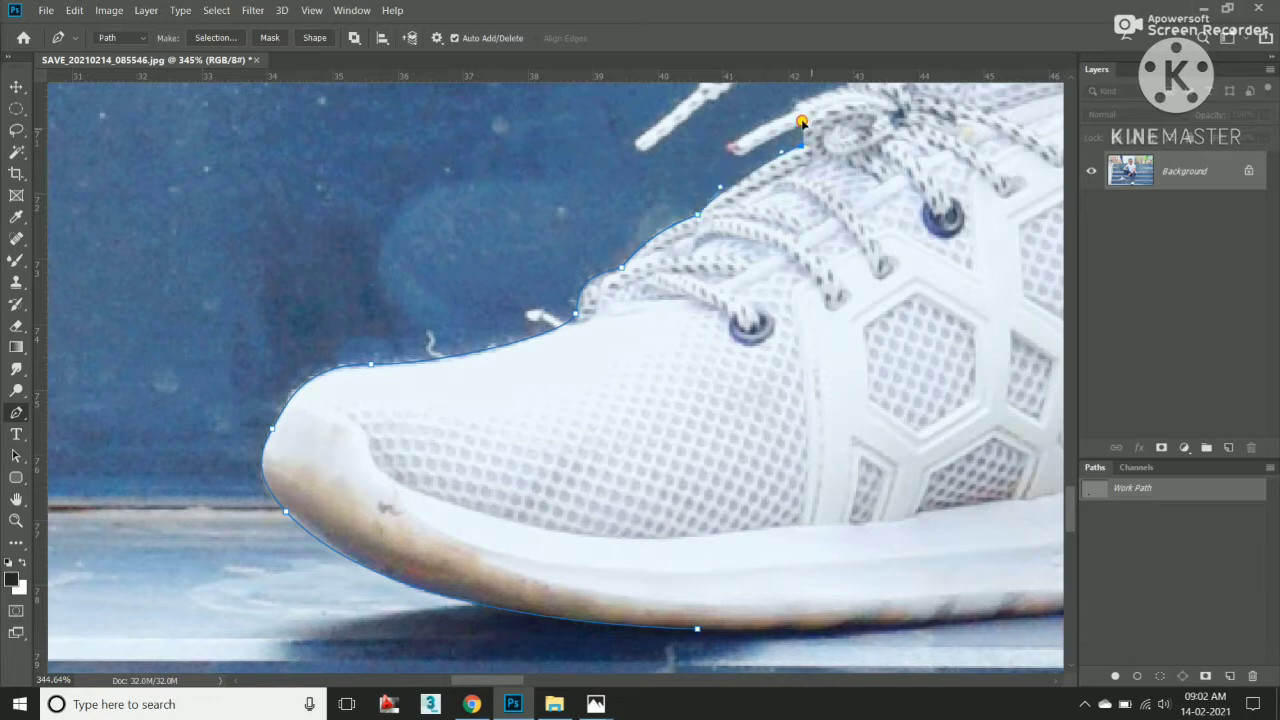
{"action": "scroll", "coordinate": [586, 371], "scroll_direction": "up", "scroll_amount": 6}
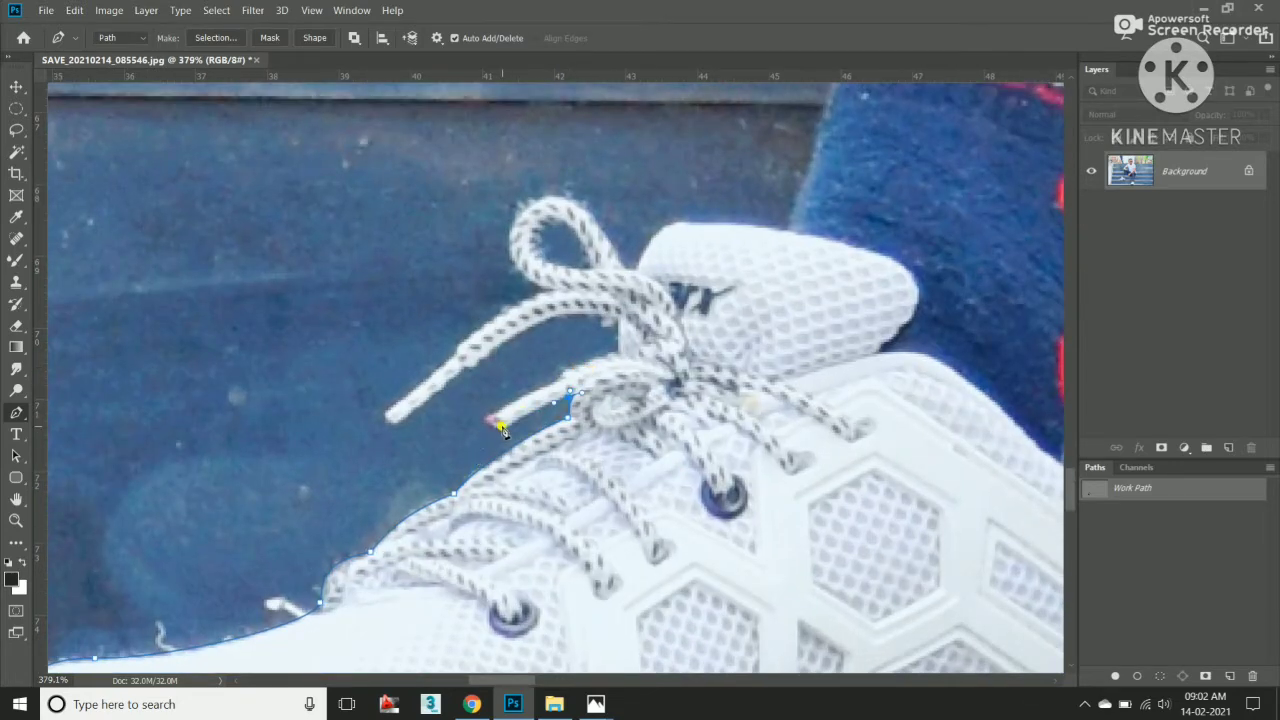
Trace the path along the lace edge, the lace tip and over the lace loop.
{"action": "left_click_drag", "start_coordinate": [572, 368], "coordinate": [592, 356]}
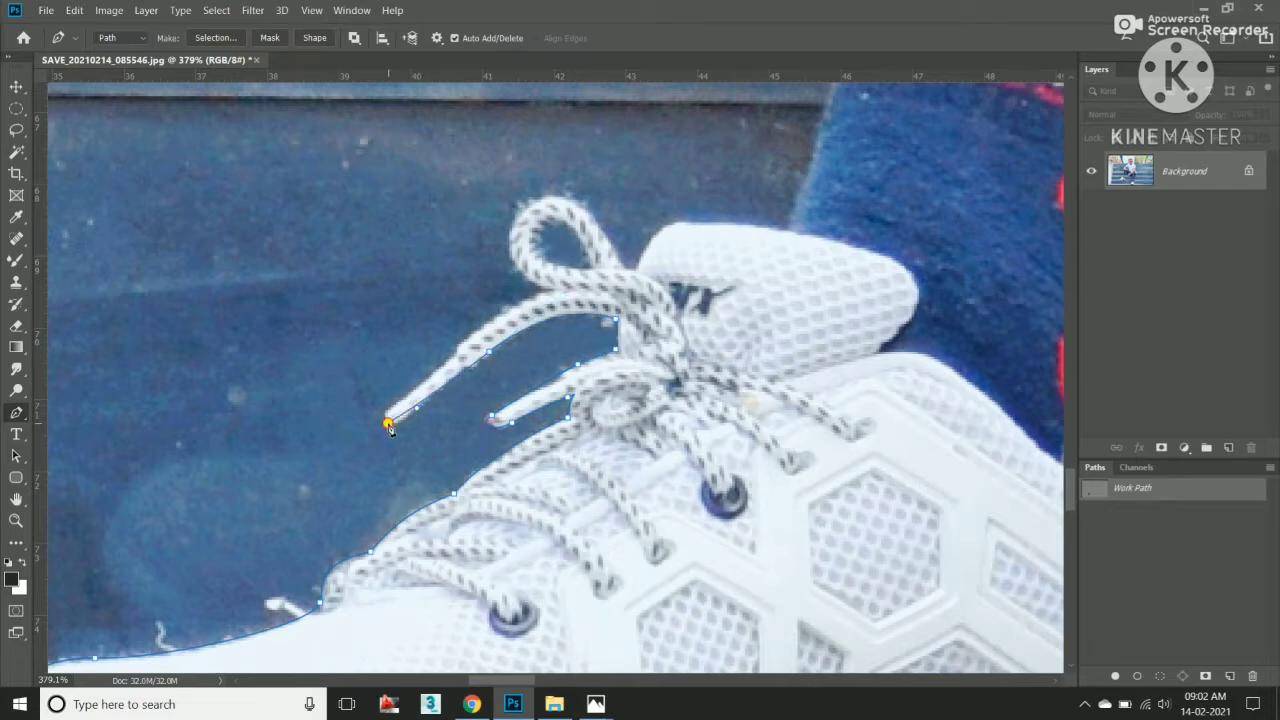
{"action": "left_click", "coordinate": [389, 421]}
{"action": "left_click_drag", "start_coordinate": [449, 363], "coordinate": [490, 332]}
{"action": "left_click_drag", "start_coordinate": [551, 291], "coordinate": [592, 283]}
{"action": "left_click_drag", "start_coordinate": [523, 203], "coordinate": [555, 180]}
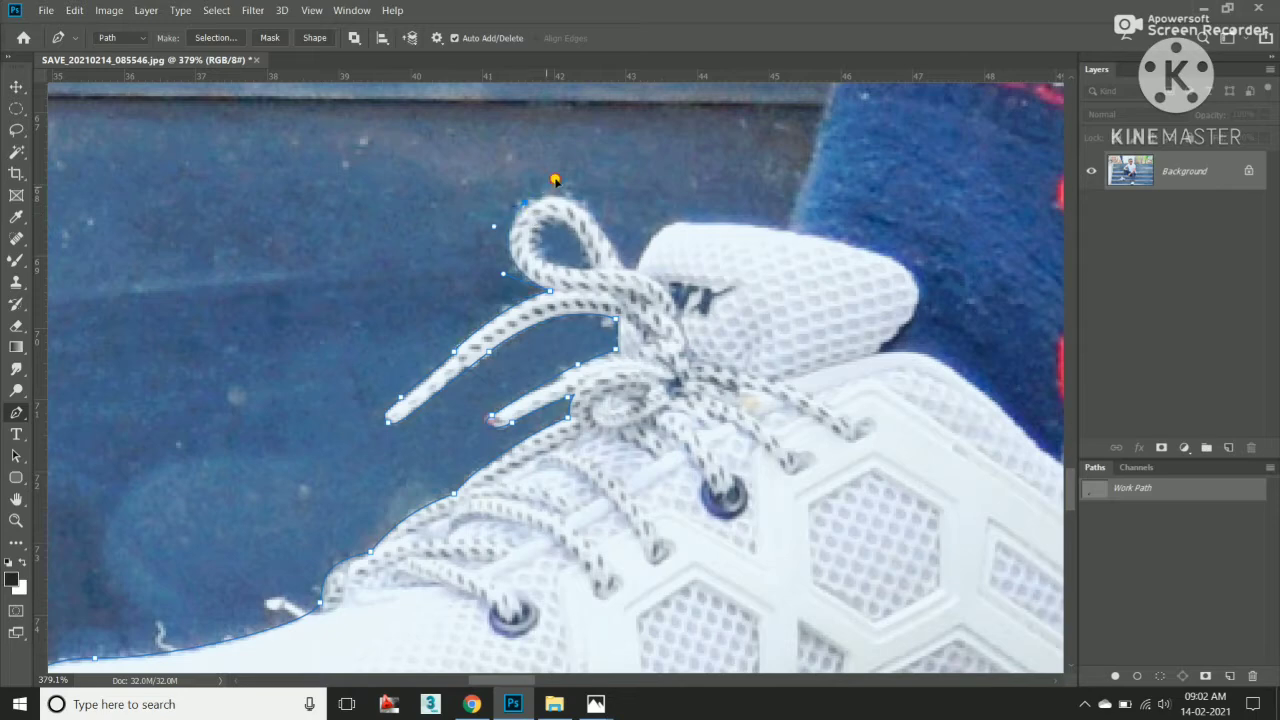
{"action": "left_click_drag", "start_coordinate": [626, 269], "coordinate": [643, 327]}
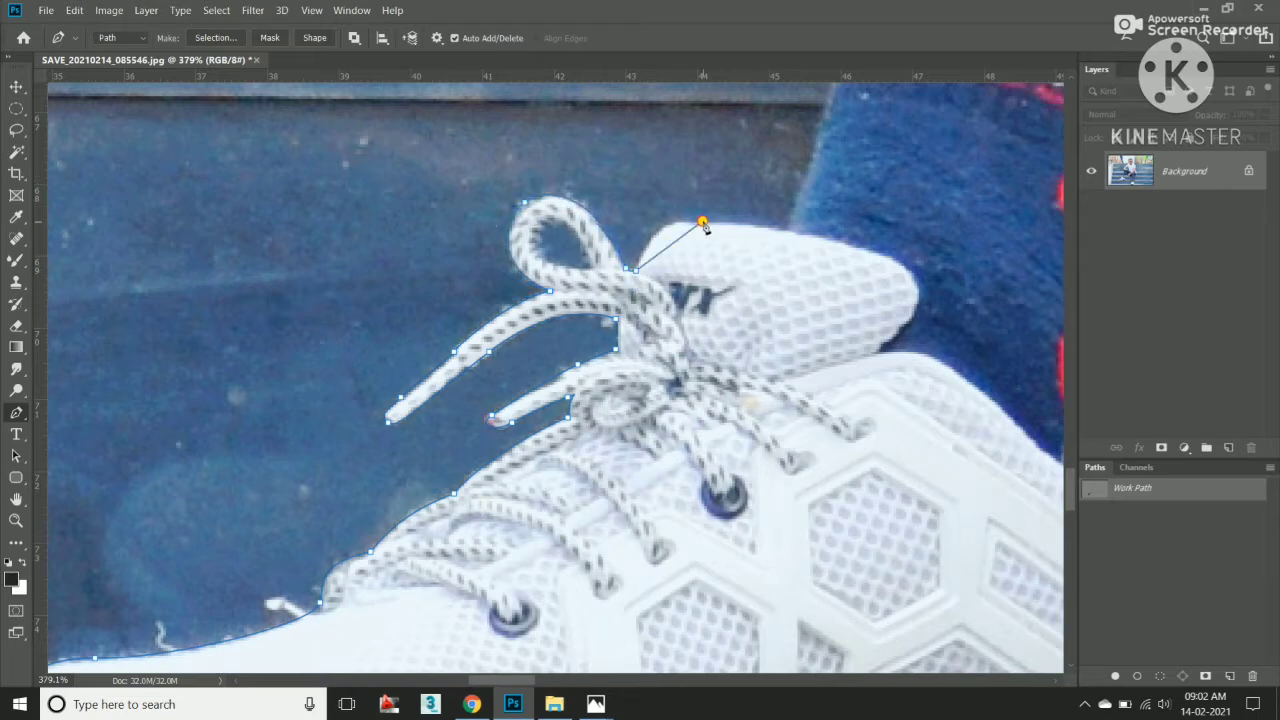
{"action": "scroll", "coordinate": [766, 229], "scroll_direction": "down", "scroll_amount": 3, "text": "alt"}
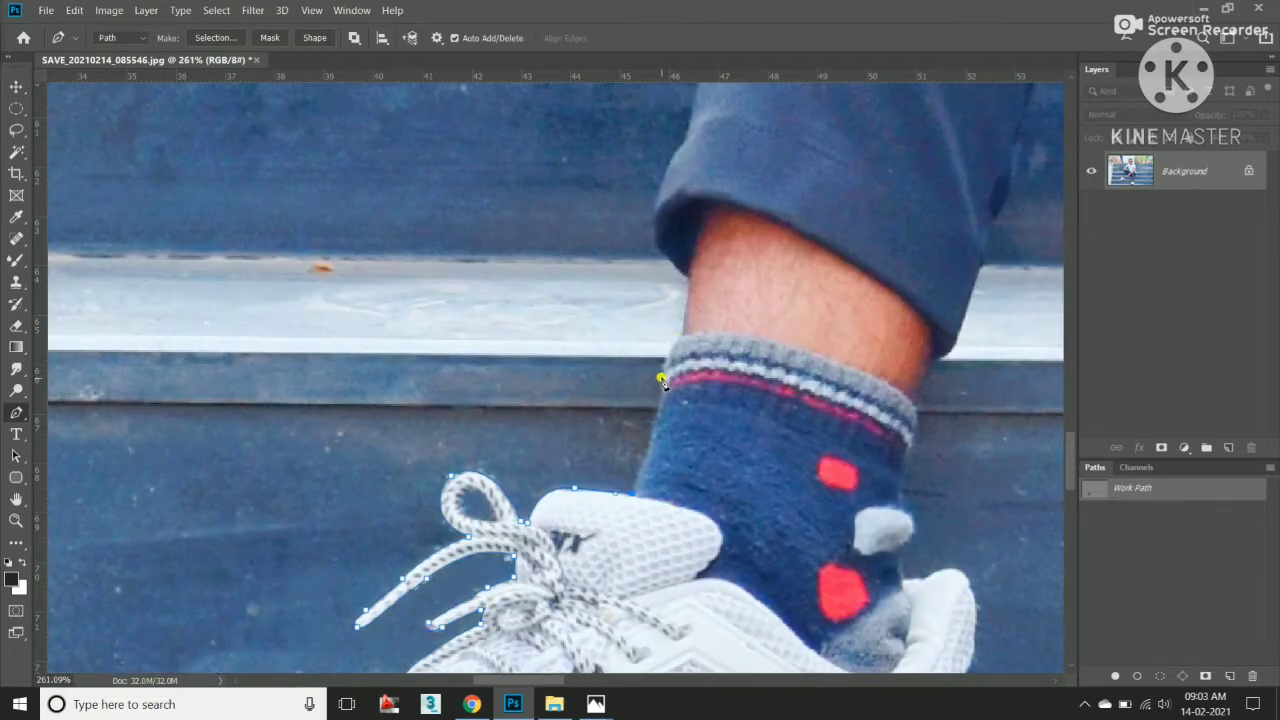
Extend the path up the sock, trouser cuff and trouser edge, undoing a misplaced anchor.
{"action": "left_click", "coordinate": [685, 280]}
{"action": "left_click", "coordinate": [656, 208]}
{"action": "left_click", "coordinate": [665, 153]}
{"action": "scroll", "coordinate": [651, 214], "scroll_direction": "up", "scroll_amount": 1, "text": "alt"}
{"action": "scroll", "coordinate": [590, 330], "scroll_direction": "up", "scroll_amount": 2}
{"action": "scroll", "coordinate": [618, 189], "scroll_direction": "down", "scroll_amount": 2, "text": "alt"}
{"action": "left_click_drag", "start_coordinate": [618, 189], "coordinate": [546, 440]}
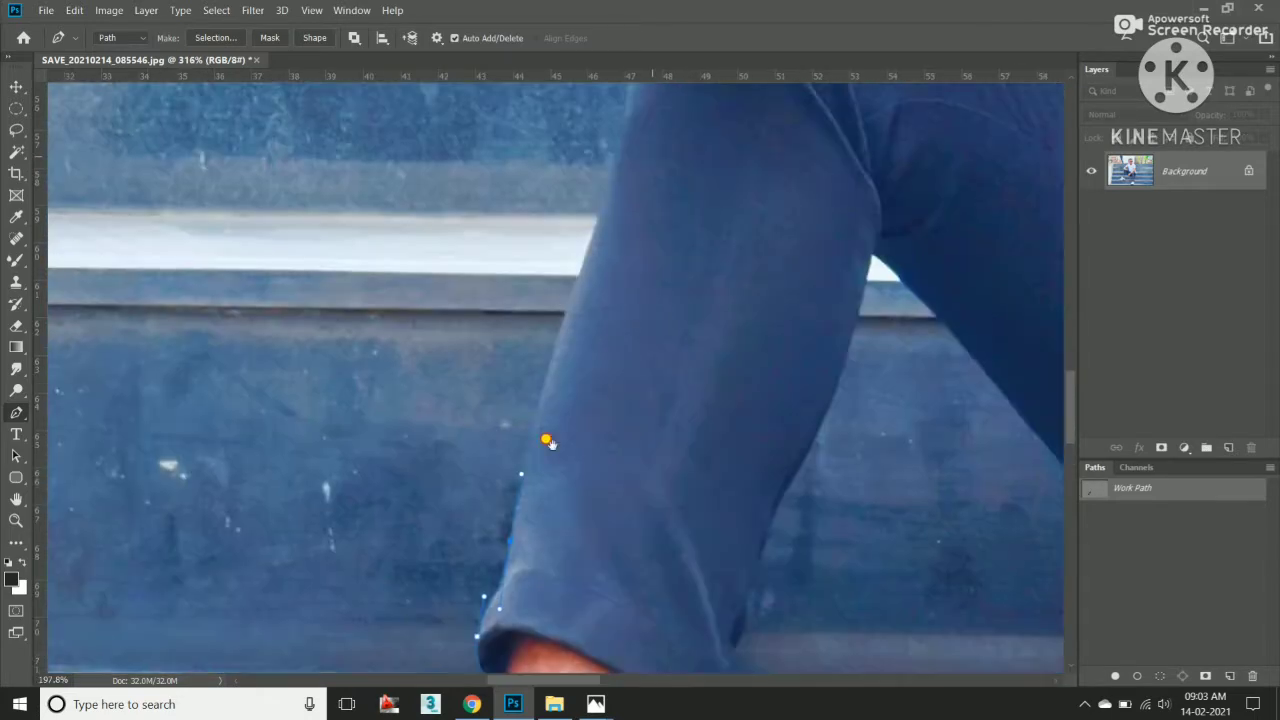
{"action": "left_click", "coordinate": [574, 284]}
{"action": "left_click", "coordinate": [602, 197]}
{"action": "left_click", "coordinate": [629, 110]}
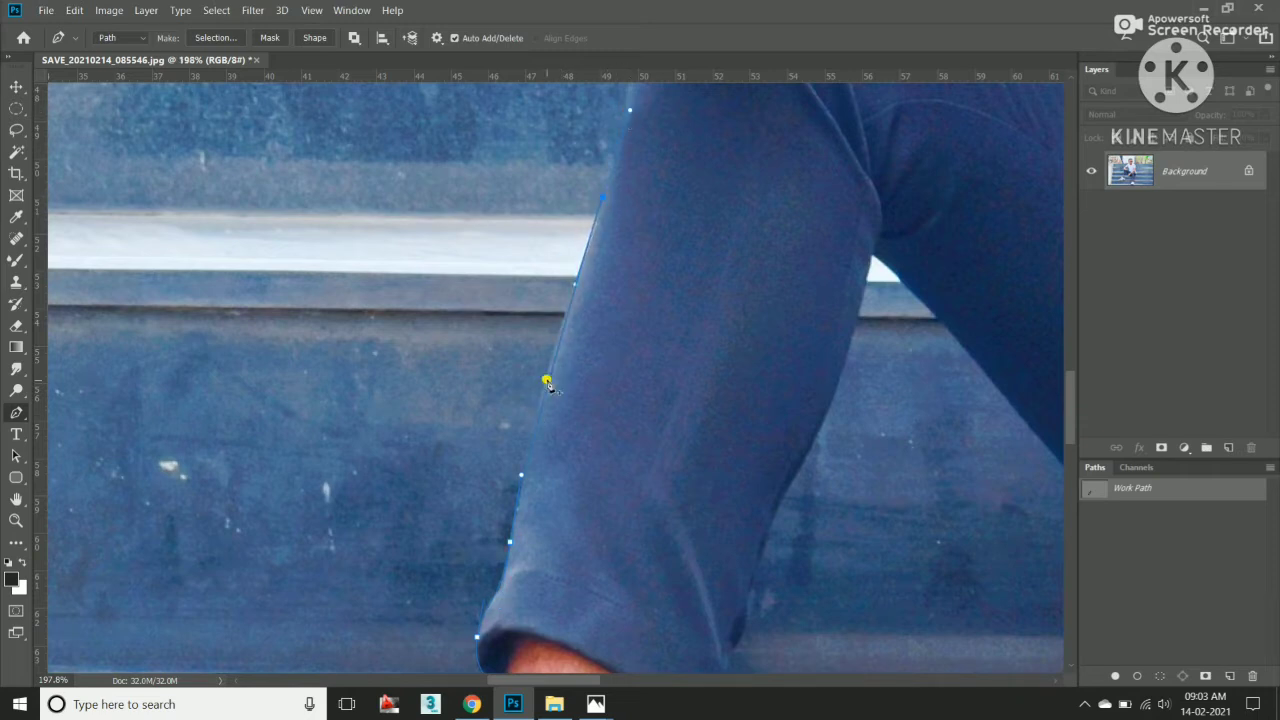
{"action": "key", "text": "ctrl+z"}
Trace the path around the elbow and up the arm to the sleeve edge.
{"action": "scroll", "coordinate": [620, 183], "scroll_direction": "up", "scroll_amount": 3}
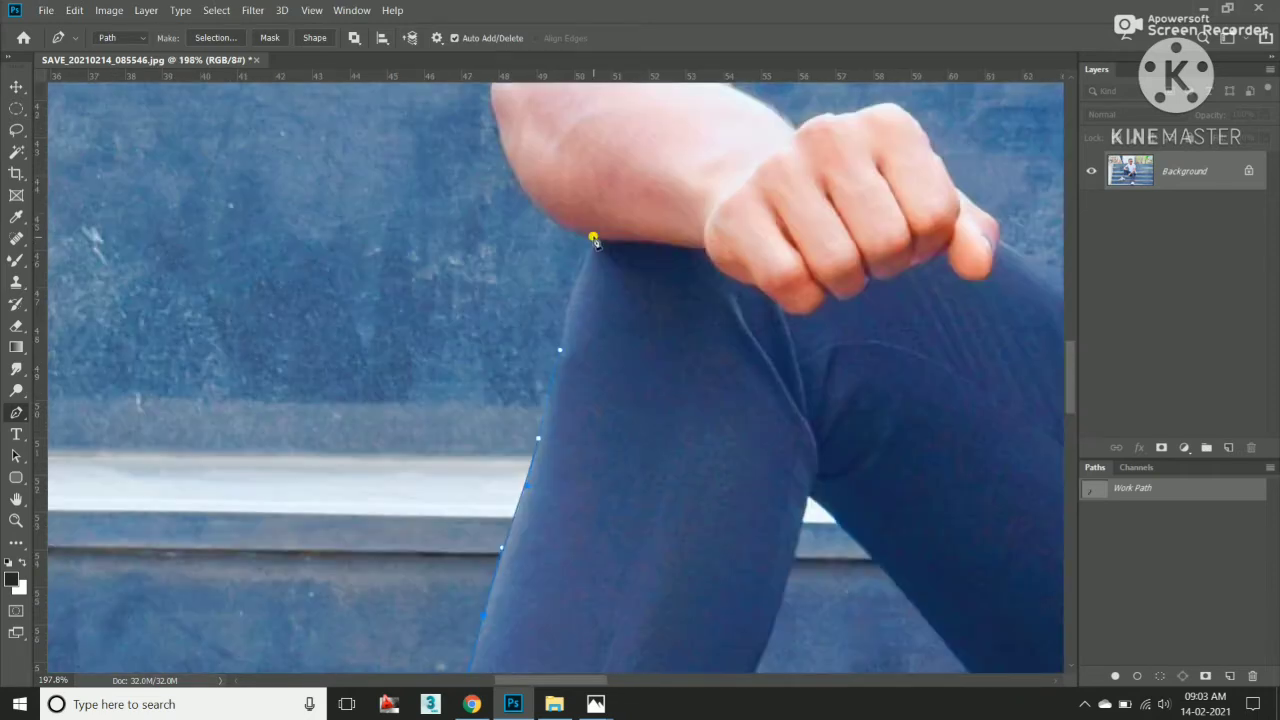
{"action": "scroll", "coordinate": [561, 236], "scroll_direction": "up", "scroll_amount": 3}
{"action": "left_click", "coordinate": [599, 448]}
{"action": "left_click", "coordinate": [556, 395]}
{"action": "left_click", "coordinate": [545, 361]}
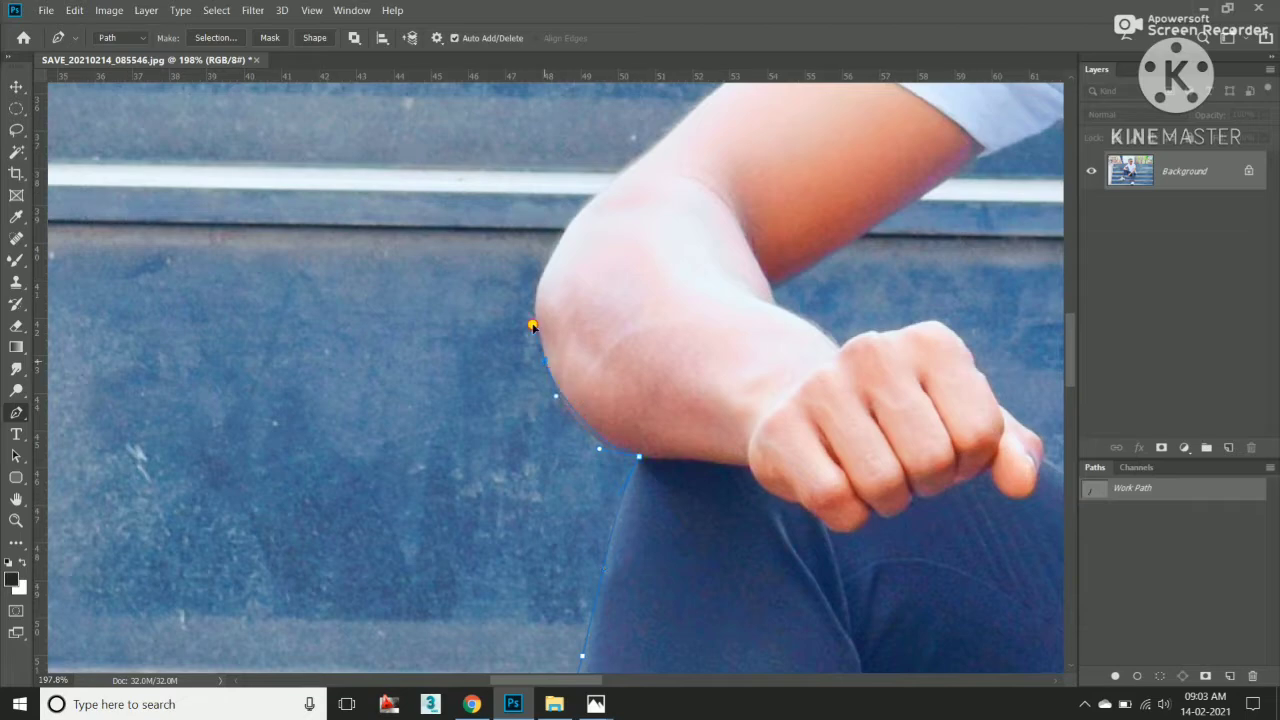
{"action": "left_click_drag", "start_coordinate": [560, 248], "coordinate": [583, 207]}
{"action": "scroll", "coordinate": [576, 216], "scroll_direction": "up", "scroll_amount": 2}
{"action": "scroll", "coordinate": [463, 411], "scroll_direction": "up", "scroll_amount": 1}
{"action": "left_click", "coordinate": [509, 388]}
{"action": "left_click", "coordinate": [548, 354]}
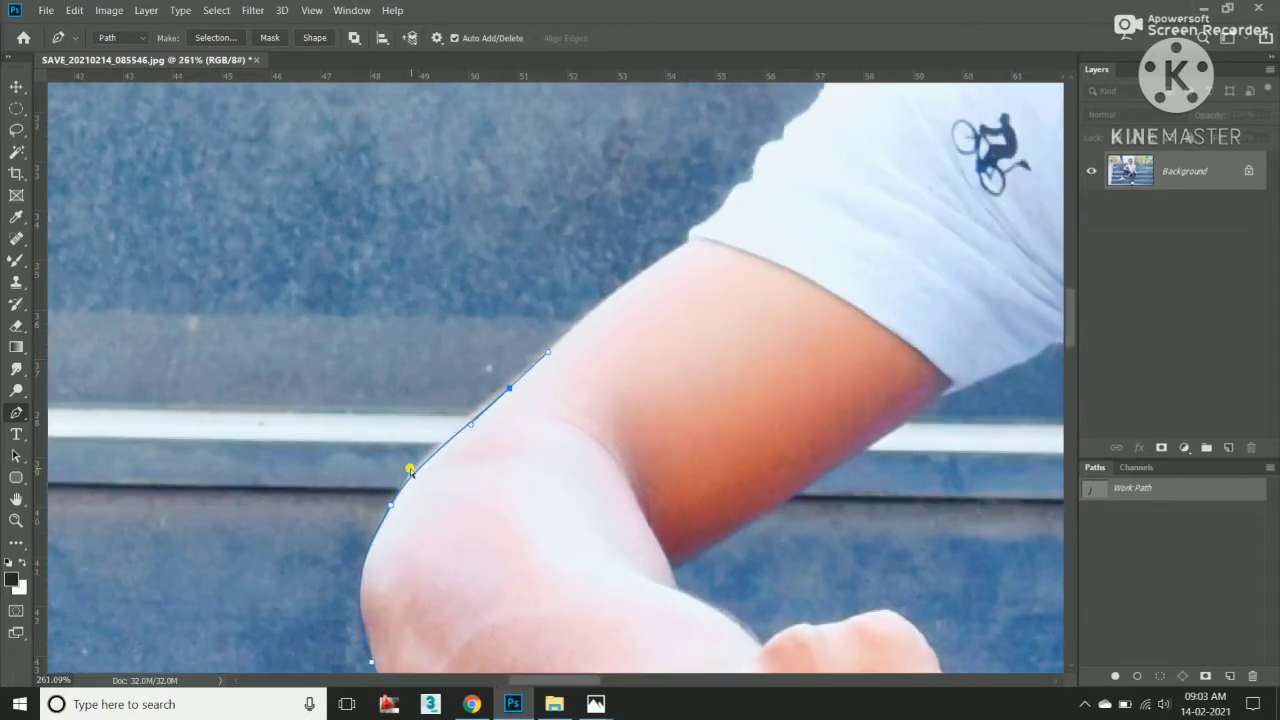
{"action": "left_click_drag", "start_coordinate": [410, 470], "coordinate": [436, 432]}
{"action": "left_click_drag", "start_coordinate": [683, 246], "coordinate": [689, 232]}
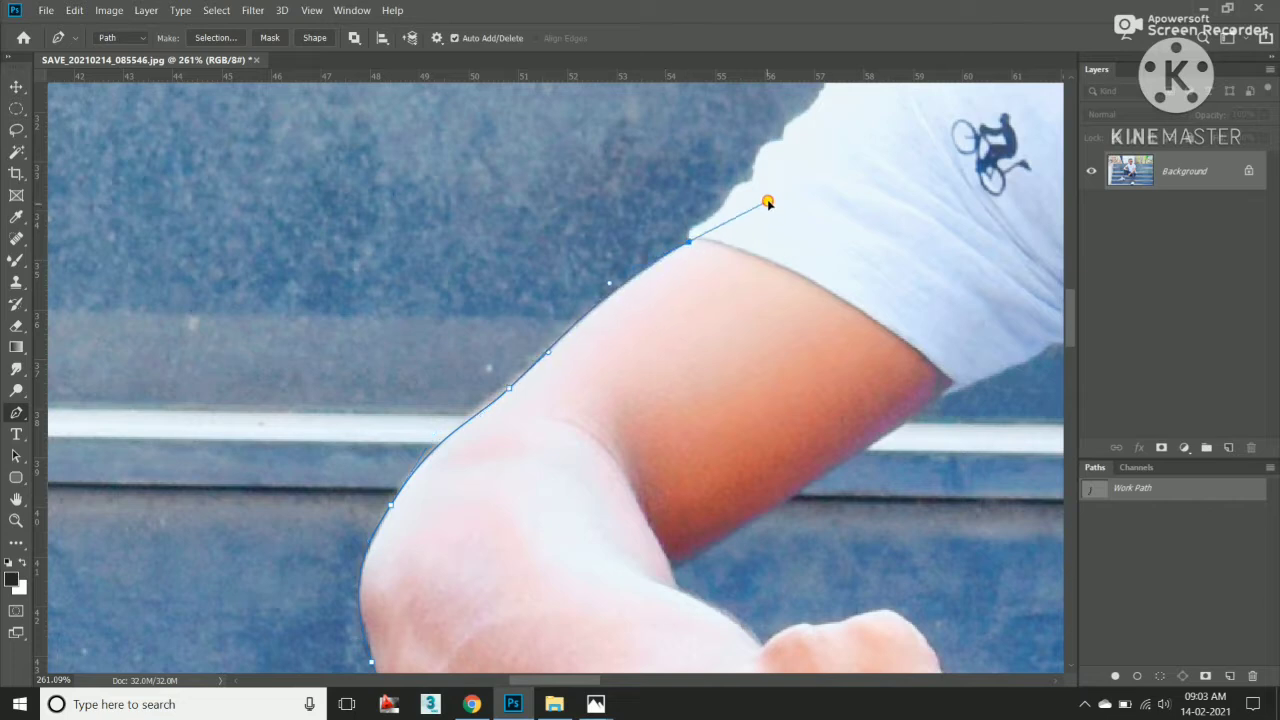
Continue curved anchors up the shirt sleeve edge.
{"action": "scroll", "coordinate": [689, 232], "scroll_direction": "up", "scroll_amount": 2}
{"action": "left_click", "coordinate": [707, 225]}
{"action": "left_click", "coordinate": [747, 180]}
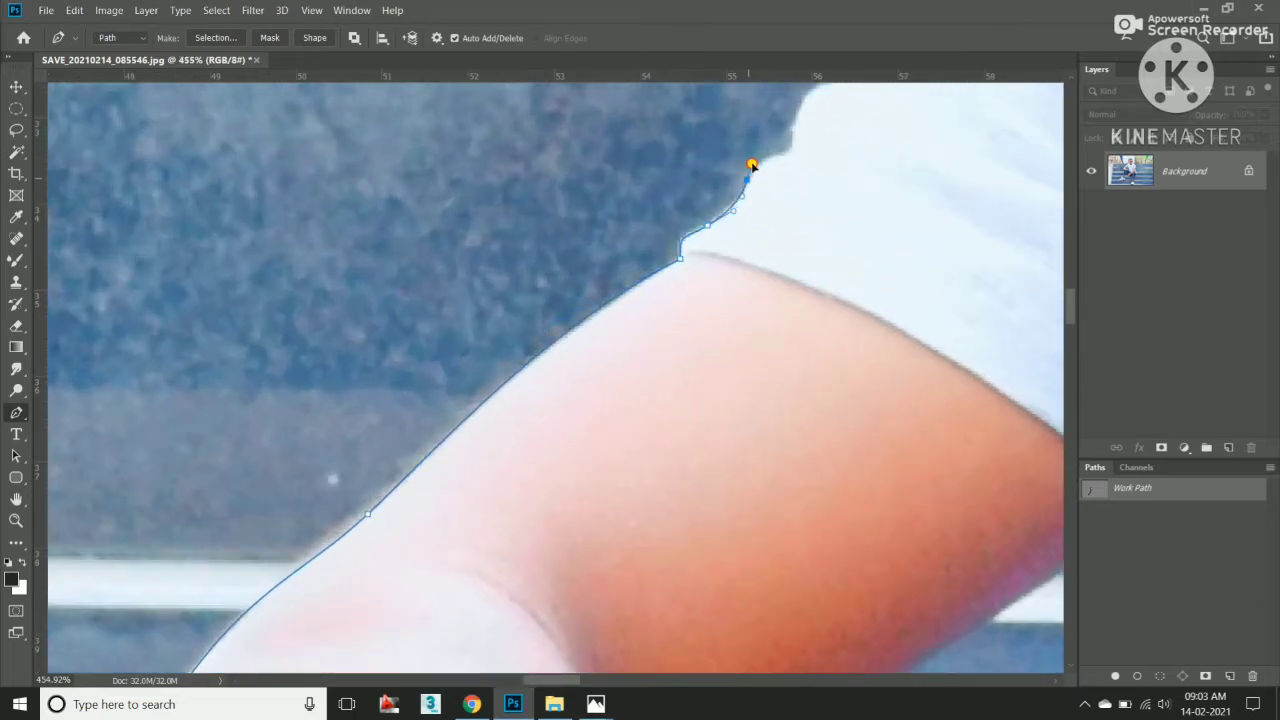
{"action": "left_click_drag", "start_coordinate": [780, 152], "coordinate": [797, 147]}
{"action": "left_click", "coordinate": [790, 122]}
{"action": "left_click_drag", "start_coordinate": [815, 86], "coordinate": [705, 295]}
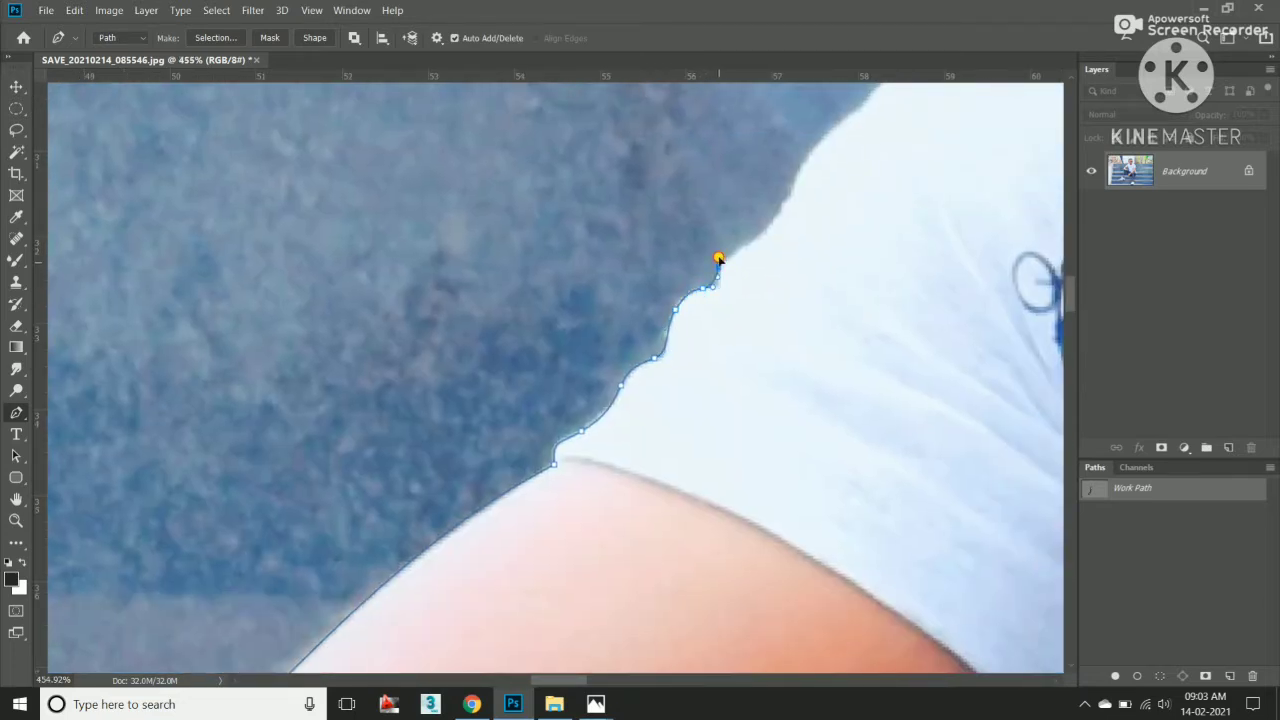
{"action": "left_click", "coordinate": [743, 248]}
{"action": "left_click", "coordinate": [788, 196]}
{"action": "left_click", "coordinate": [805, 153]}
{"action": "left_click_drag", "start_coordinate": [805, 153], "coordinate": [583, 384]}
{"action": "left_click_drag", "start_coordinate": [629, 346], "coordinate": [677, 308]}
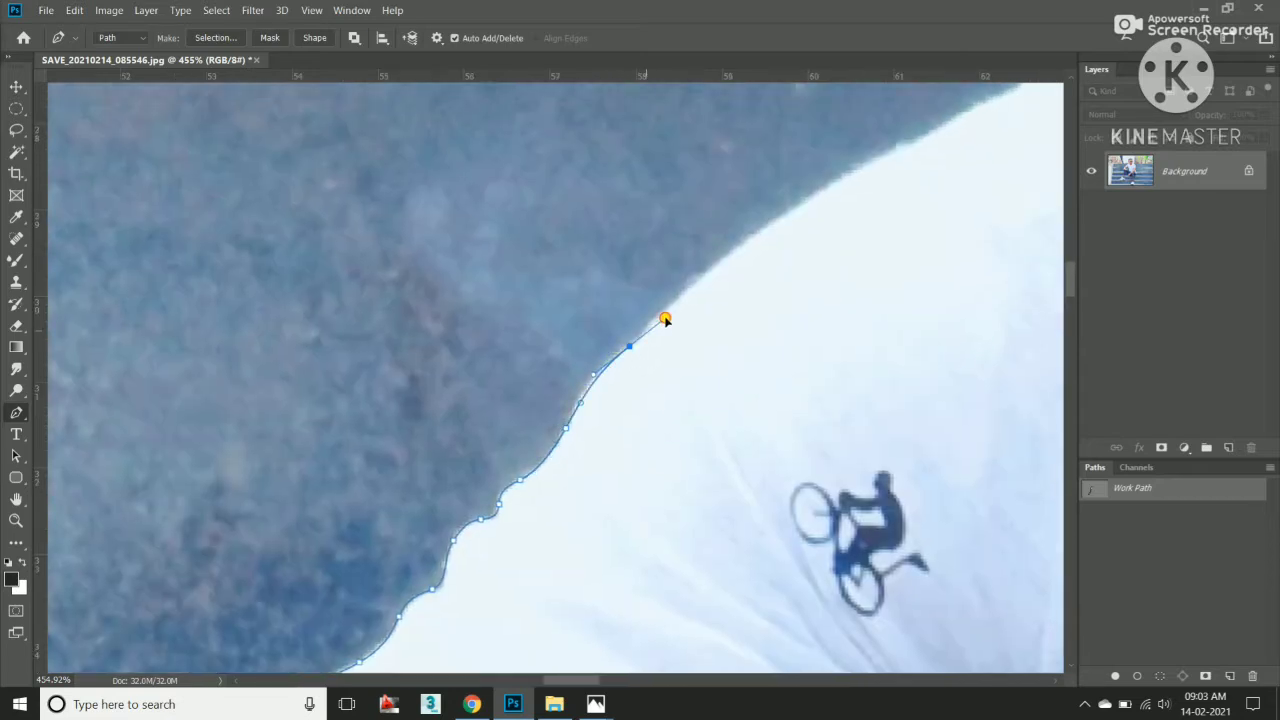
Trace the path over the shirt shoulder to where it meets the neck.
{"action": "left_click", "coordinate": [816, 195]}
{"action": "left_click", "coordinate": [929, 129]}
{"action": "scroll", "coordinate": [929, 129], "scroll_direction": "down", "scroll_amount": 2}
{"action": "left_click_drag", "start_coordinate": [929, 129], "coordinate": [529, 380]}
{"action": "left_click", "coordinate": [527, 362]}
{"action": "left_click", "coordinate": [547, 352]}
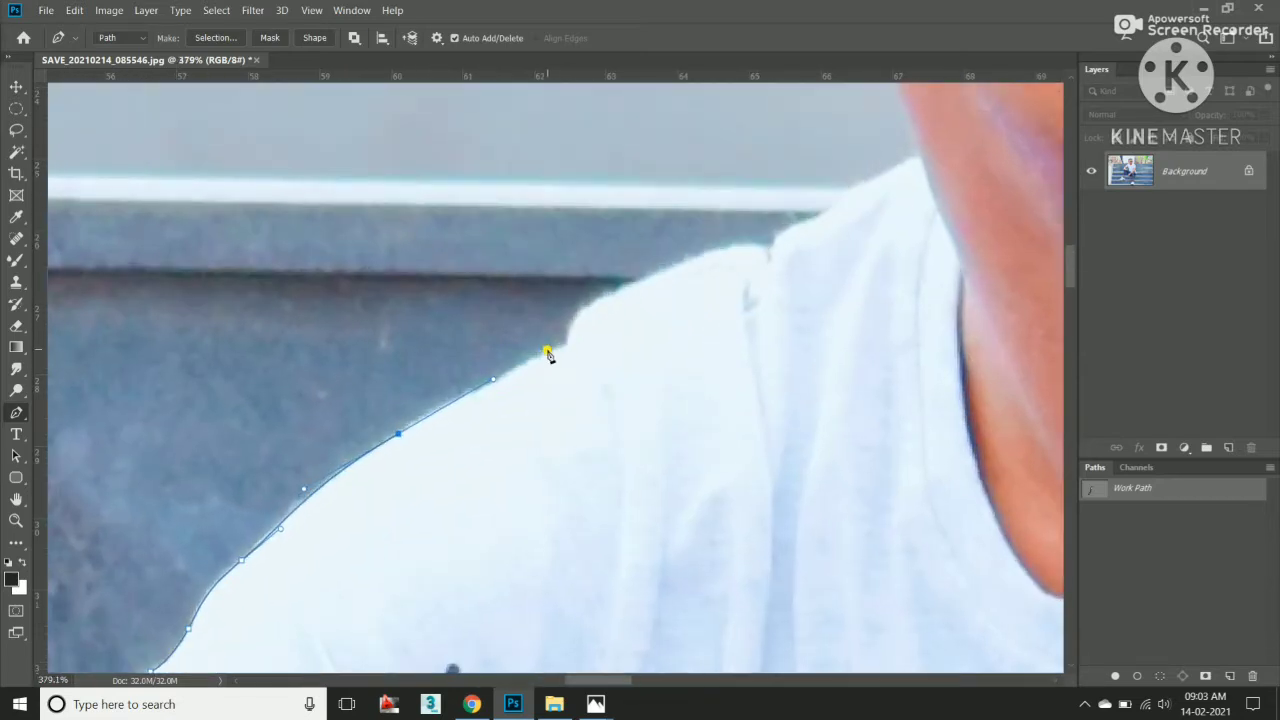
{"action": "left_click", "coordinate": [567, 330]}
{"action": "left_click", "coordinate": [620, 289]}
{"action": "left_click", "coordinate": [749, 245]}
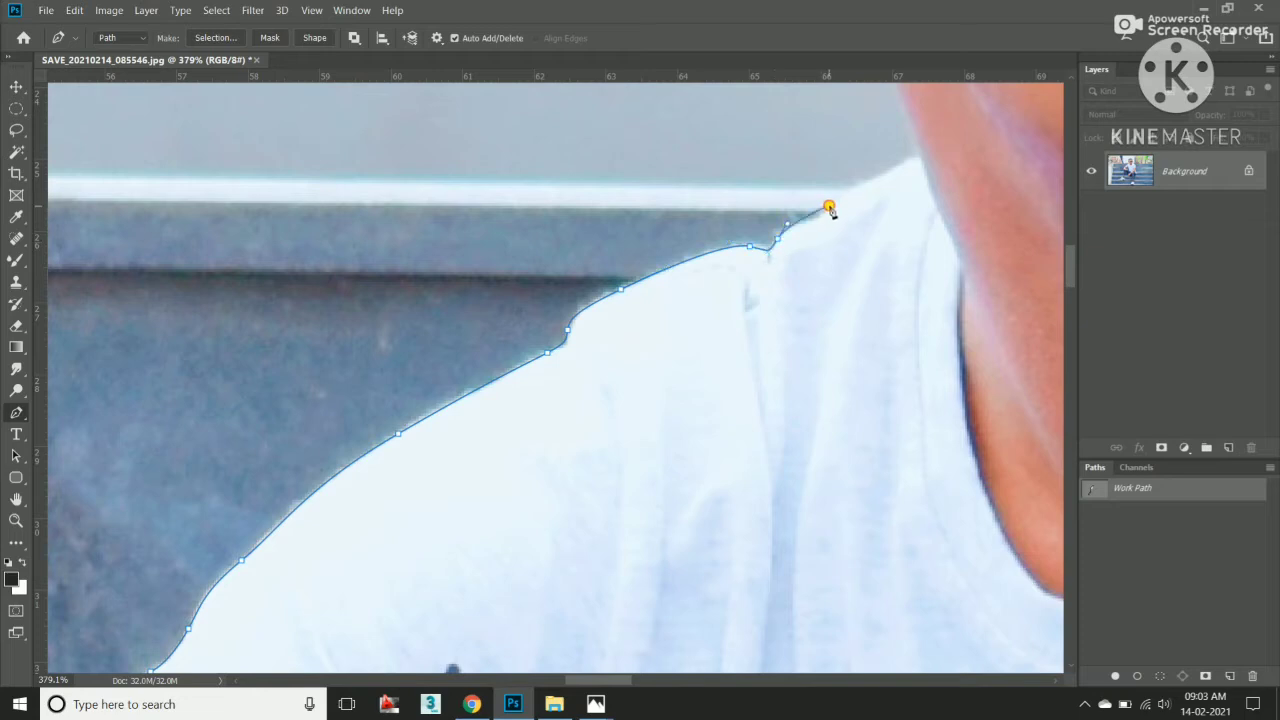
{"action": "left_click_drag", "start_coordinate": [828, 206], "coordinate": [853, 185]}
{"action": "left_click", "coordinate": [921, 158]}
{"action": "scroll", "coordinate": [651, 420], "scroll_direction": "up", "scroll_amount": 3}
Extend the path up the neck, under the earlobe and over the top of the ear.
{"action": "left_click", "coordinate": [656, 463]}
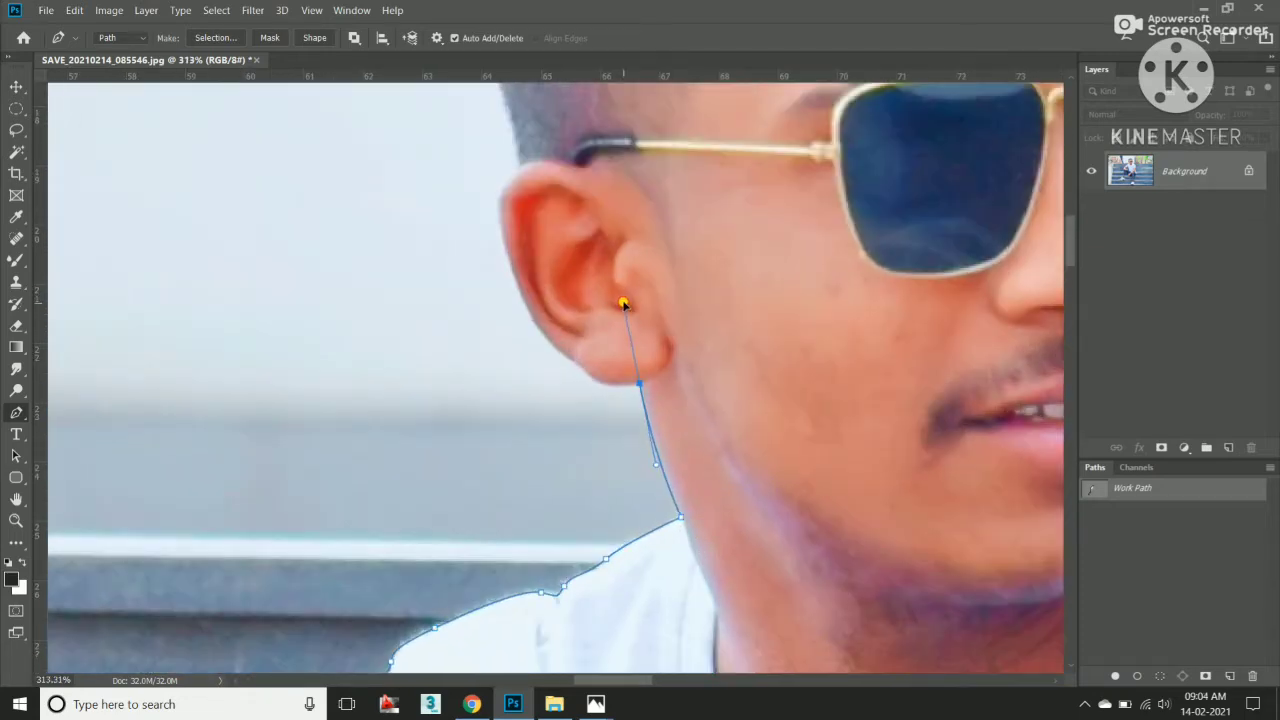
{"action": "left_click", "coordinate": [640, 383]}
{"action": "scroll", "coordinate": [594, 386], "scroll_direction": "up", "scroll_amount": 2}
{"action": "left_click_drag", "start_coordinate": [592, 371], "coordinate": [577, 356]}
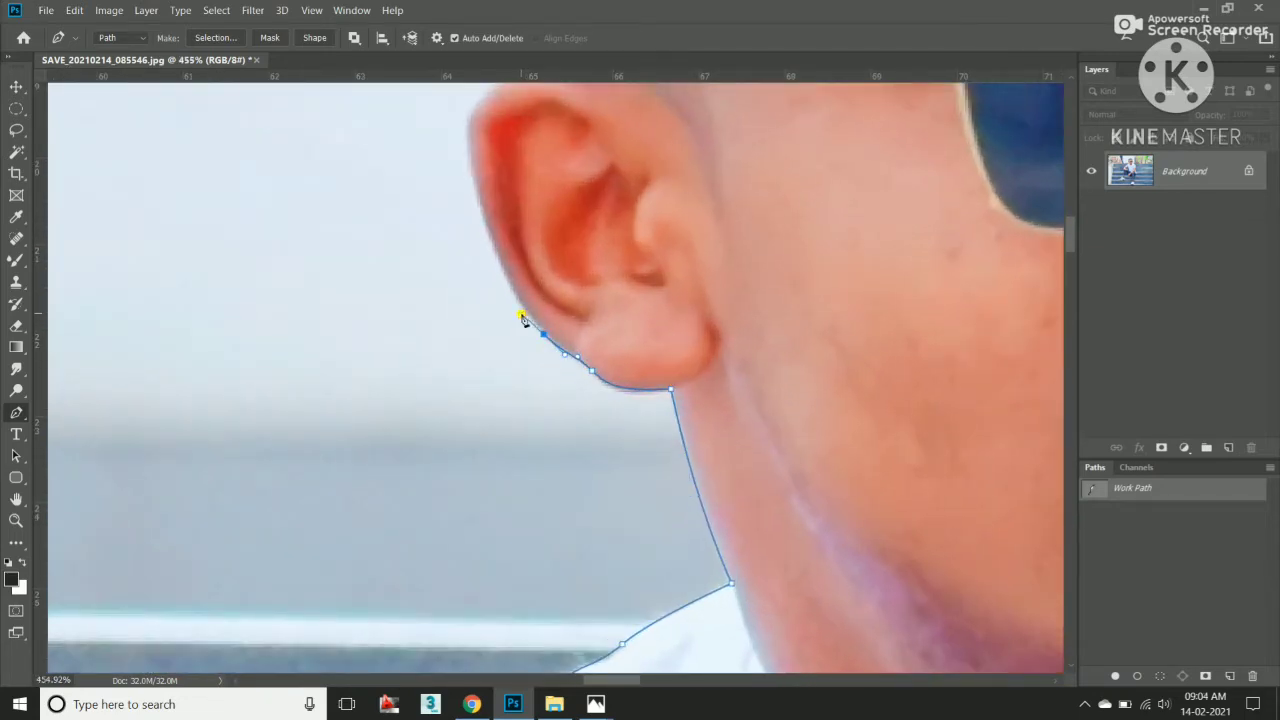
{"action": "scroll", "coordinate": [521, 318], "scroll_direction": "down", "scroll_amount": 2}
{"action": "left_click_drag", "start_coordinate": [500, 228], "coordinate": [566, 171]}
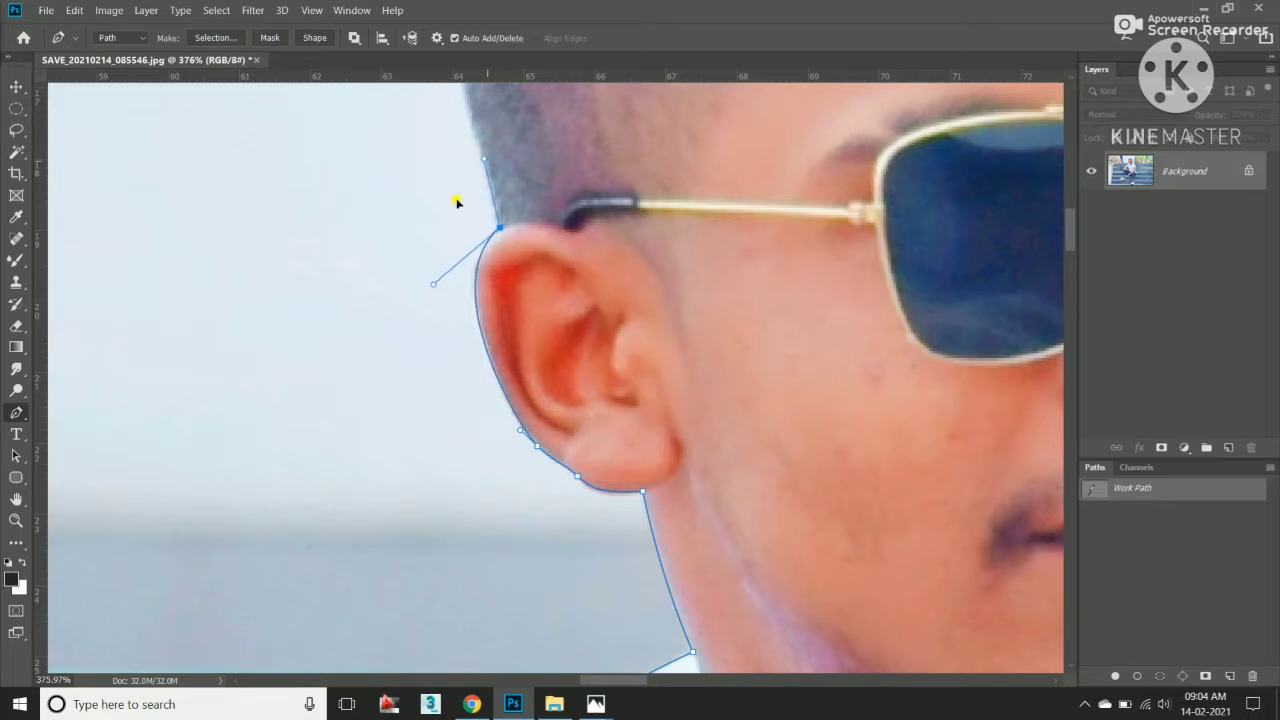
{"action": "scroll", "coordinate": [455, 203], "scroll_direction": "down", "scroll_amount": 3}
{"action": "scroll", "coordinate": [480, 250], "scroll_direction": "up", "scroll_amount": 3}
{"action": "scroll", "coordinate": [440, 310], "scroll_direction": "up", "scroll_amount": 2}
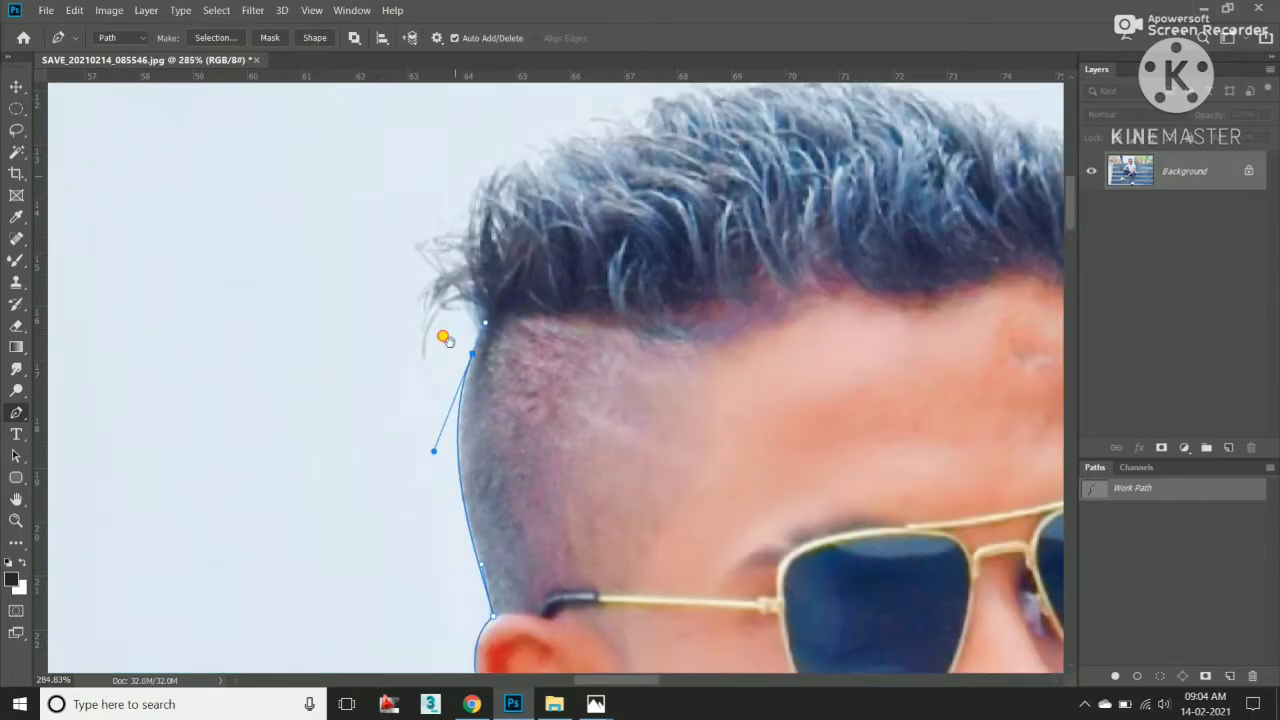
{"action": "scroll", "coordinate": [443, 337], "scroll_direction": "up", "scroll_amount": 1}
Trace the path from the temple around the hair tufts along the top of the hair.
{"action": "left_click", "coordinate": [449, 338]}
{"action": "left_click_drag", "start_coordinate": [441, 297], "coordinate": [455, 300]}
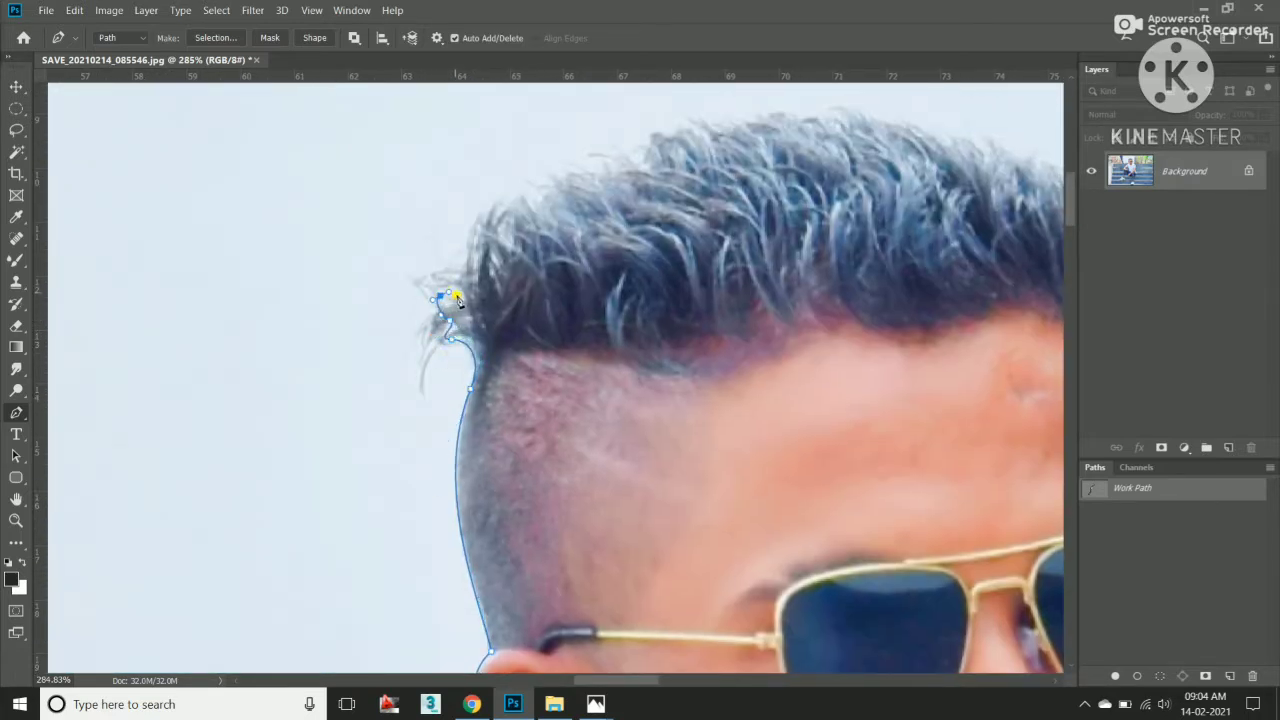
{"action": "left_click", "coordinate": [460, 267]}
{"action": "left_click", "coordinate": [501, 198]}
{"action": "left_click_drag", "start_coordinate": [549, 181], "coordinate": [563, 179]}
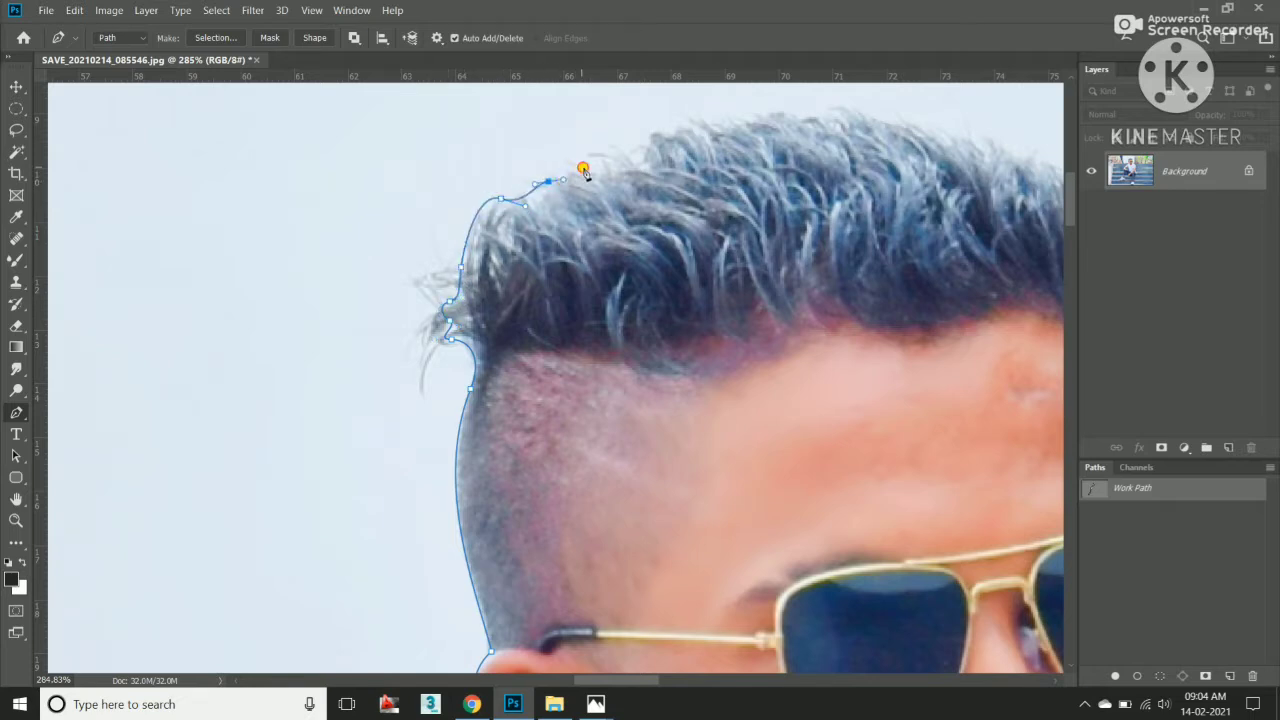
{"action": "left_click", "coordinate": [579, 165]}
{"action": "left_click", "coordinate": [607, 152]}
{"action": "left_click", "coordinate": [652, 133]}
{"action": "left_click", "coordinate": [688, 119]}
{"action": "left_click_drag", "start_coordinate": [745, 113], "coordinate": [759, 114]}
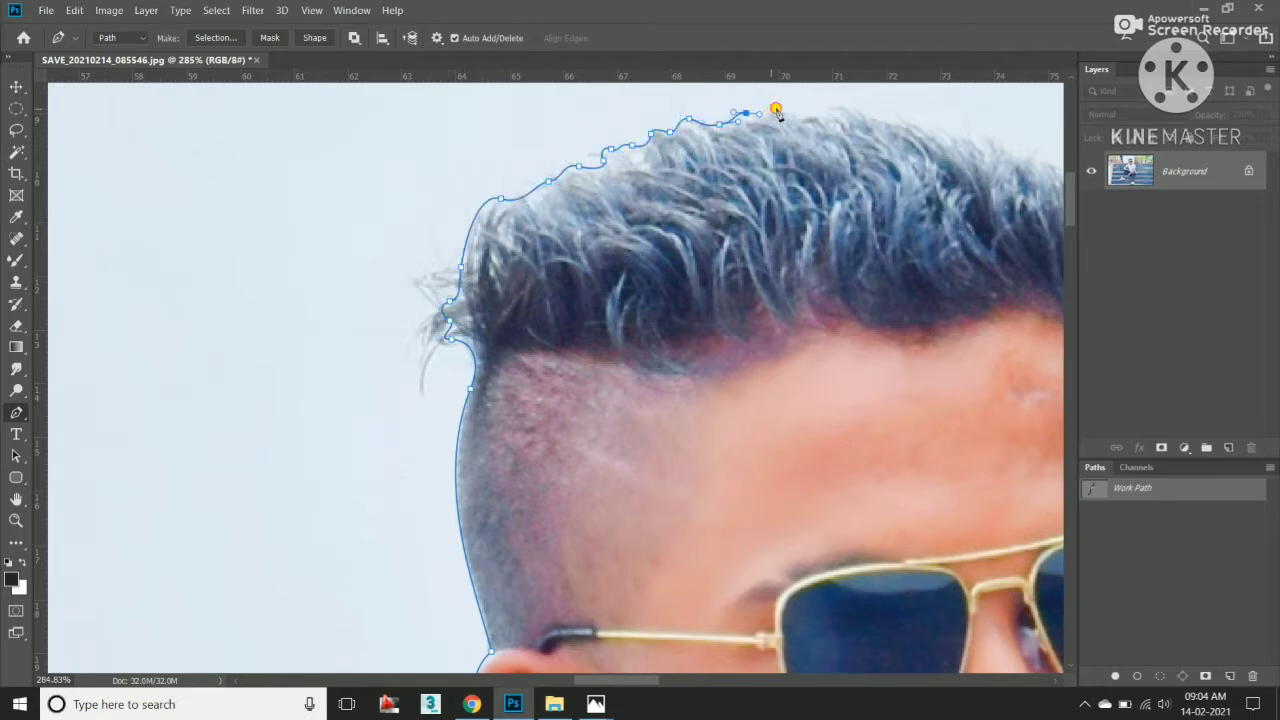
Continue anchors across the right of the hair top and down its right edge.
{"action": "left_click", "coordinate": [798, 115]}
{"action": "left_click", "coordinate": [833, 107]}
{"action": "left_click", "coordinate": [925, 137]}
{"action": "left_click", "coordinate": [1000, 145]}
{"action": "left_click_drag", "start_coordinate": [1002, 160], "coordinate": [452, 205]}
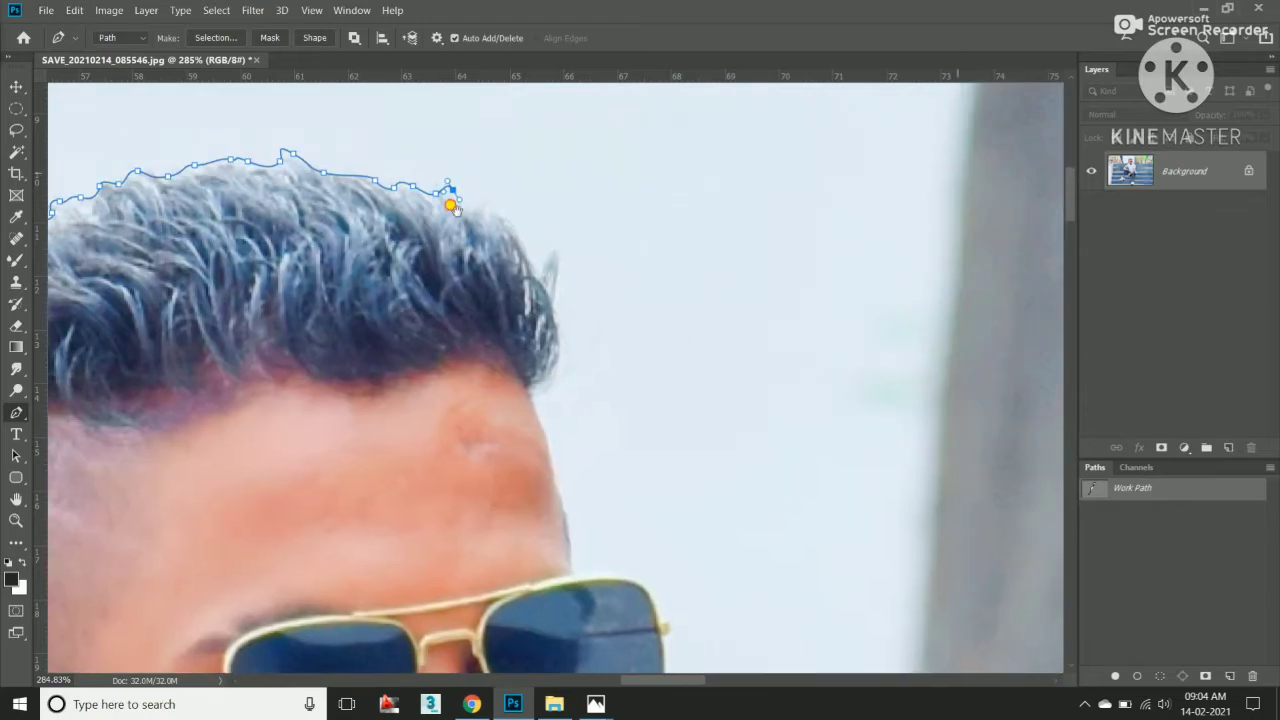
{"action": "left_click", "coordinate": [474, 208]}
{"action": "left_click", "coordinate": [488, 207]}
{"action": "left_click", "coordinate": [518, 228]}
{"action": "left_click", "coordinate": [530, 271]}
{"action": "left_click", "coordinate": [548, 250]}
{"action": "left_click", "coordinate": [554, 301]}
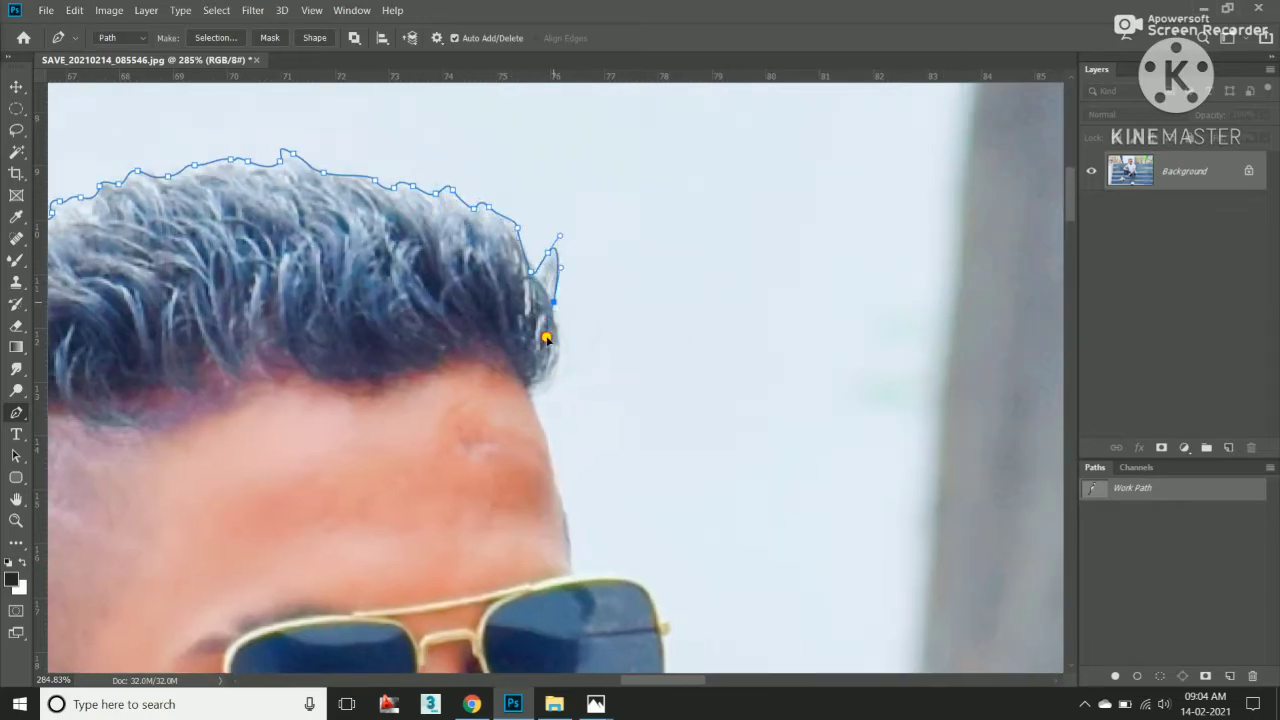
Curve the path past the forehead and sunglasses, down the cheek and jaw to the shoulder.
{"action": "mouse_move", "coordinate": [529, 391]}
{"action": "left_mouse_down"}
{"action": "mouse_move", "coordinate": [467, 422]}
{"action": "mouse_move", "coordinate": [494, 254]}
{"action": "mouse_move", "coordinate": [566, 407]}
{"action": "left_mouse_up"}
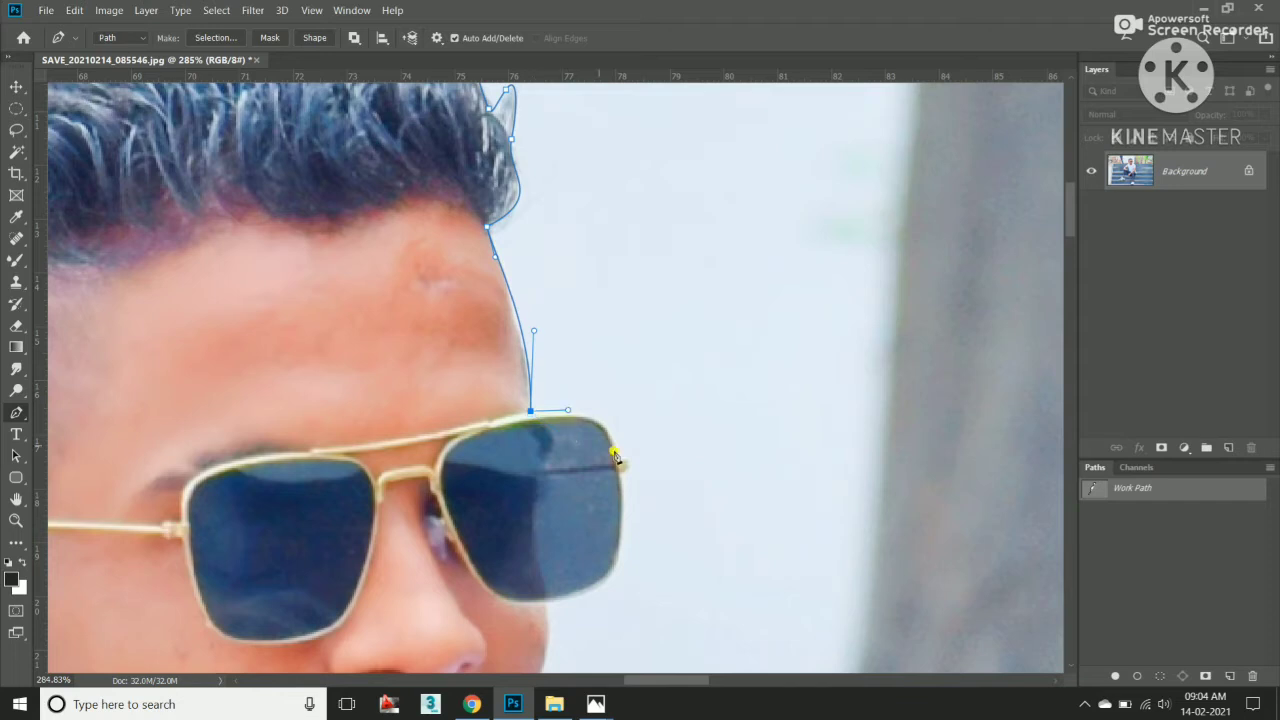
{"action": "mouse_move", "coordinate": [621, 460]}
{"action": "left_mouse_down"}
{"action": "mouse_move", "coordinate": [626, 506]}
{"action": "mouse_move", "coordinate": [628, 457]}
{"action": "mouse_move", "coordinate": [612, 474]}
{"action": "mouse_move", "coordinate": [675, 309]}
{"action": "left_mouse_up"}
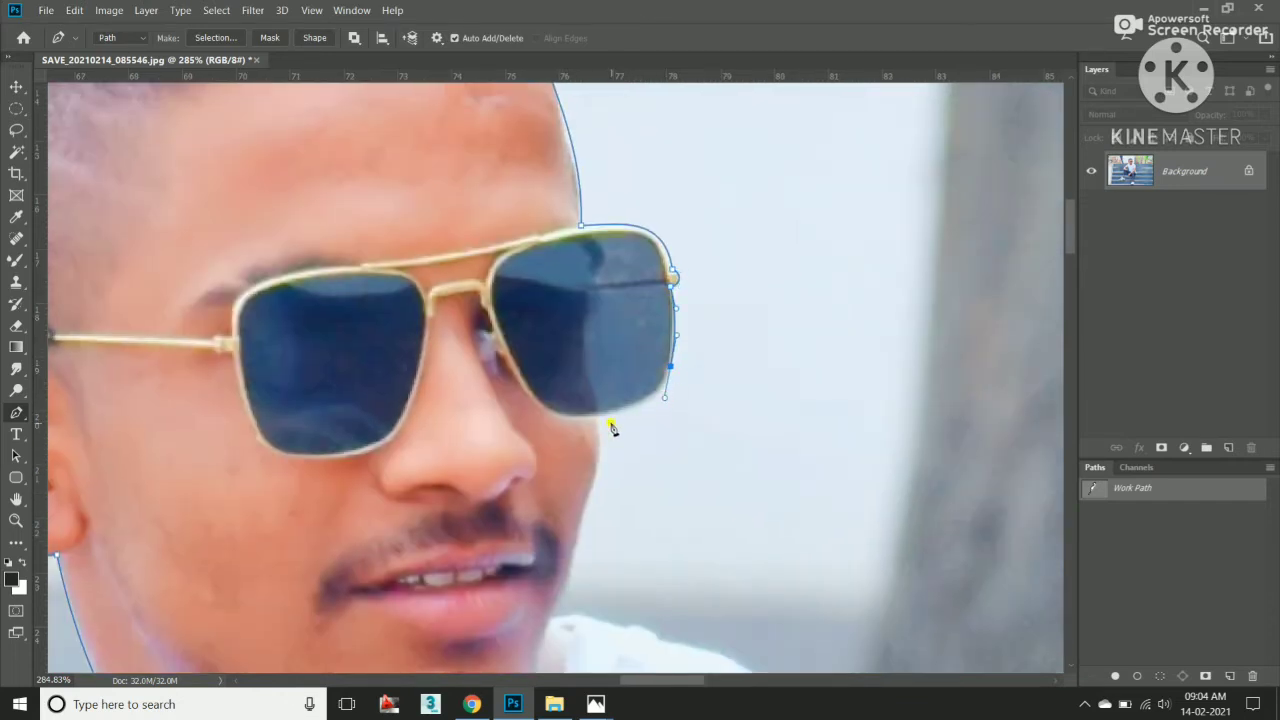
{"action": "left_click_drag", "start_coordinate": [598, 418], "coordinate": [536, 433]}
{"action": "mouse_move", "coordinate": [601, 477]}
{"action": "left_mouse_down"}
{"action": "mouse_move", "coordinate": [671, 347]}
{"action": "mouse_move", "coordinate": [646, 405]}
{"action": "left_mouse_up"}
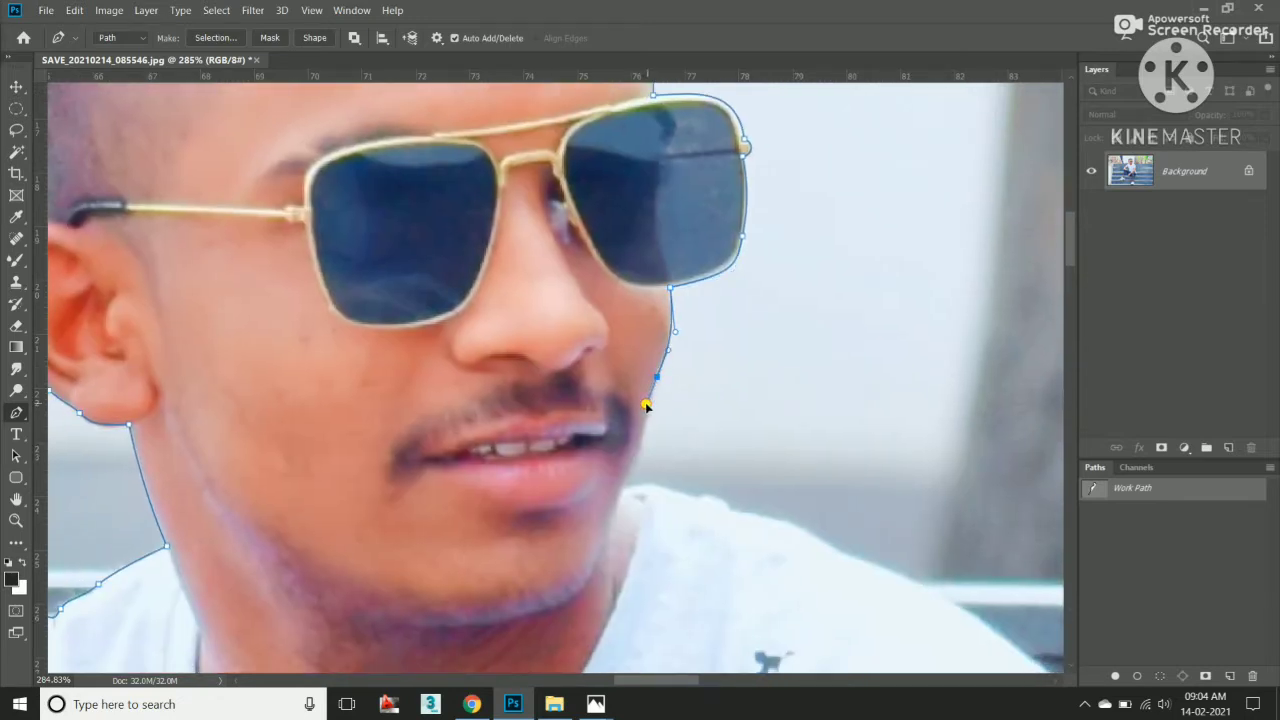
{"action": "left_click", "coordinate": [622, 487]}
{"action": "left_click", "coordinate": [678, 489]}
{"action": "left_click_drag", "start_coordinate": [747, 512], "coordinate": [764, 517]}
{"action": "left_click_drag", "start_coordinate": [808, 532], "coordinate": [551, 342]}
Trace the work path down the shoulder edge with curved anchors.
{"action": "scroll", "coordinate": [551, 342], "scroll_direction": "up", "scroll_amount": 3}
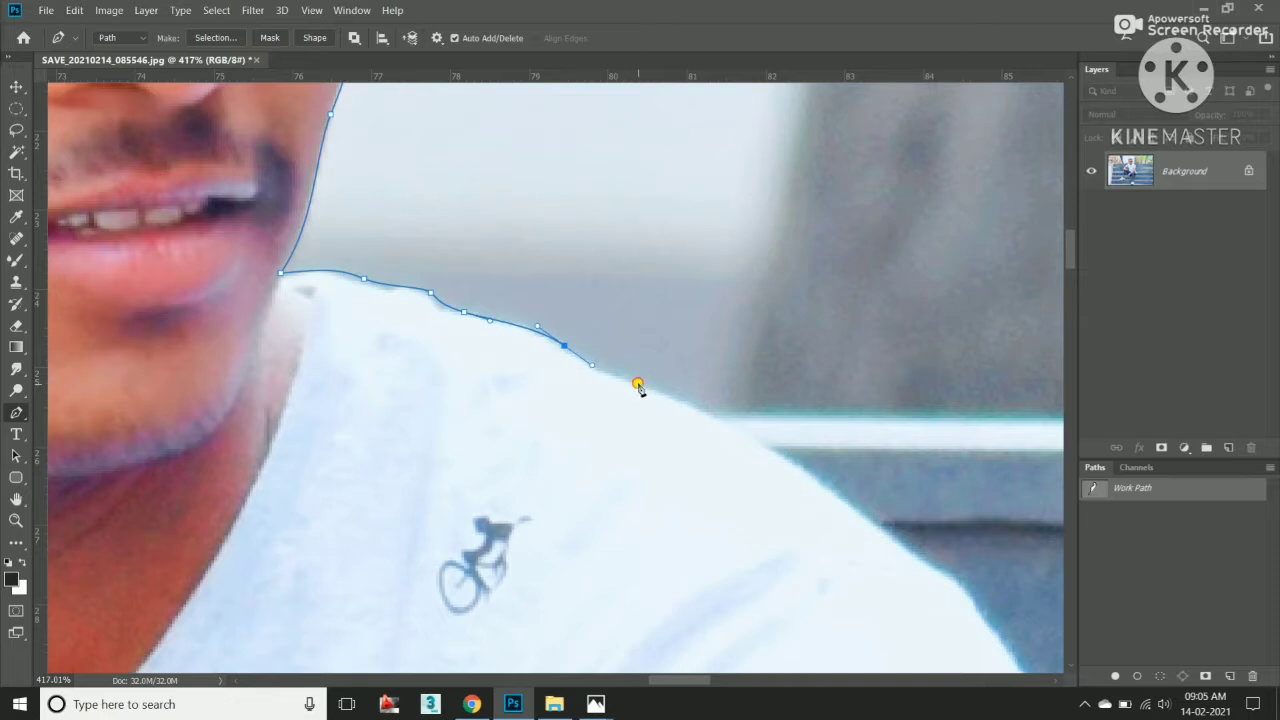
{"action": "left_click_drag", "start_coordinate": [761, 434], "coordinate": [650, 256]}
{"action": "left_click", "coordinate": [650, 256]}
{"action": "left_click", "coordinate": [771, 345]}
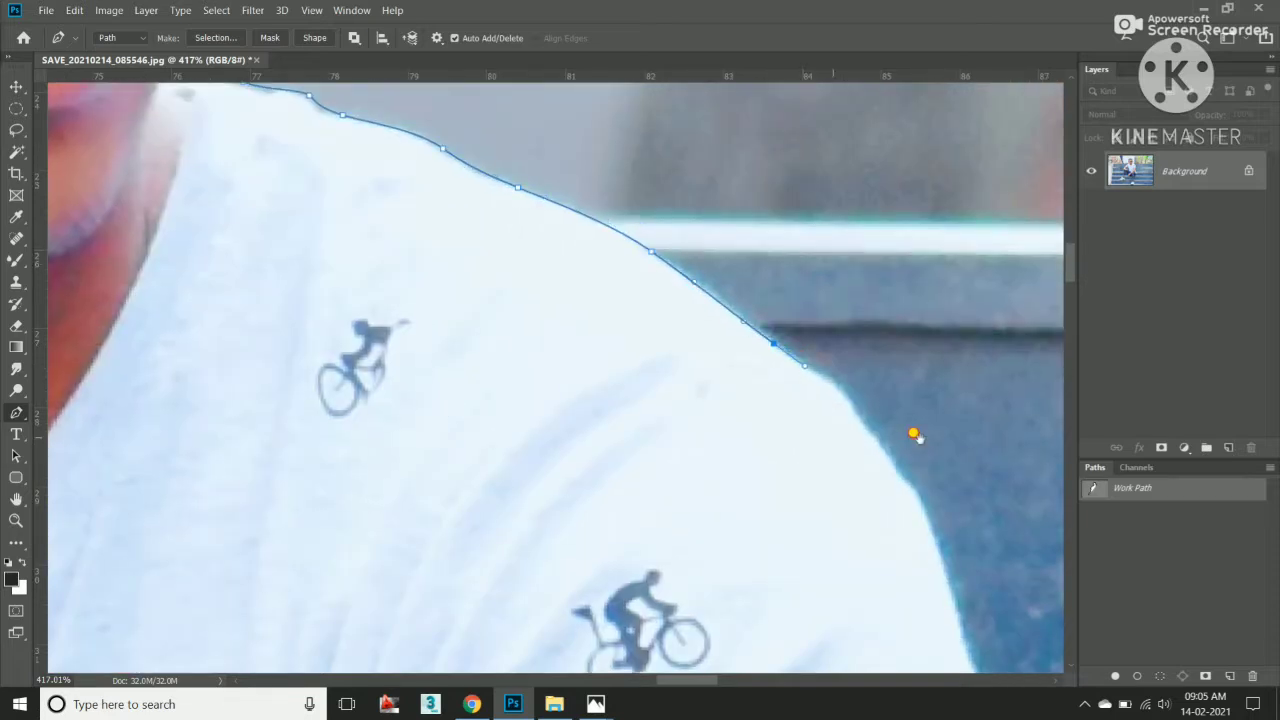
{"action": "left_click_drag", "start_coordinate": [914, 429], "coordinate": [677, 153]}
{"action": "left_click", "coordinate": [746, 234]}
{"action": "left_click", "coordinate": [766, 316]}
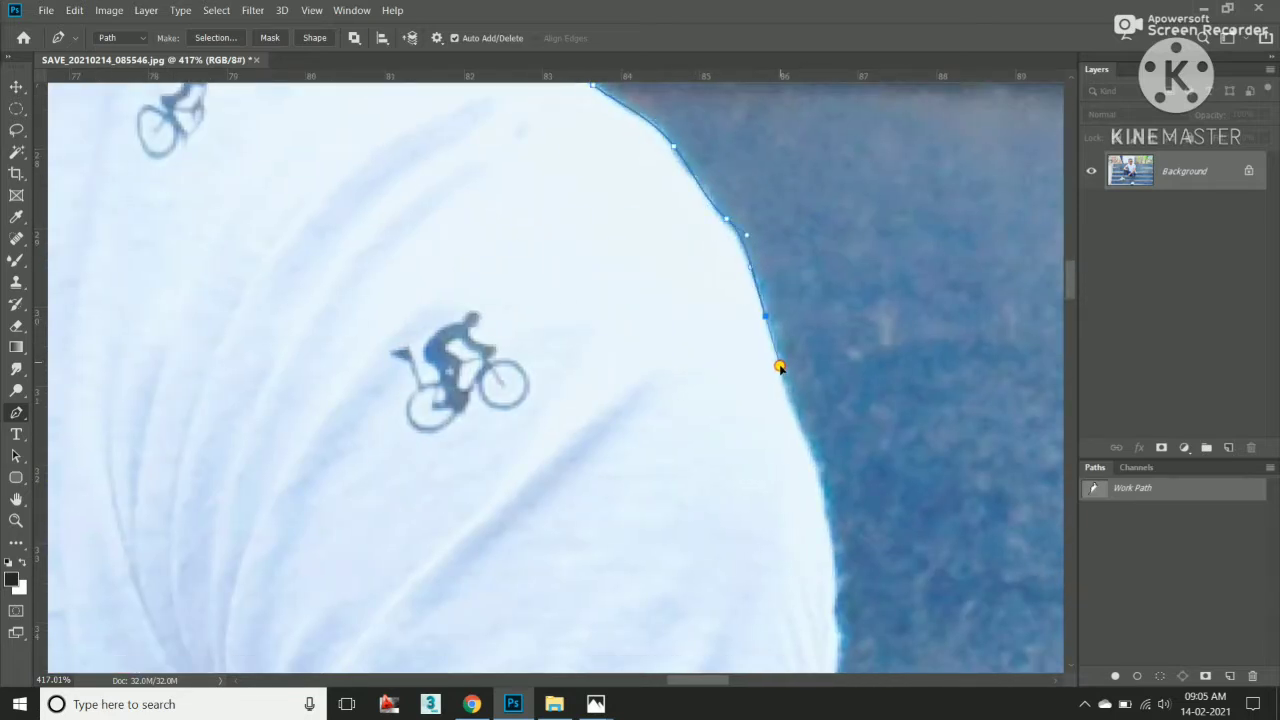
{"action": "left_click_drag", "start_coordinate": [796, 425], "coordinate": [766, 285]}
Continue the path down the shirt's side edge.
{"action": "left_click", "coordinate": [772, 292]}
{"action": "left_click", "coordinate": [805, 400]}
{"action": "left_click_drag", "start_coordinate": [808, 408], "coordinate": [837, 256]}
{"action": "left_click", "coordinate": [837, 334]}
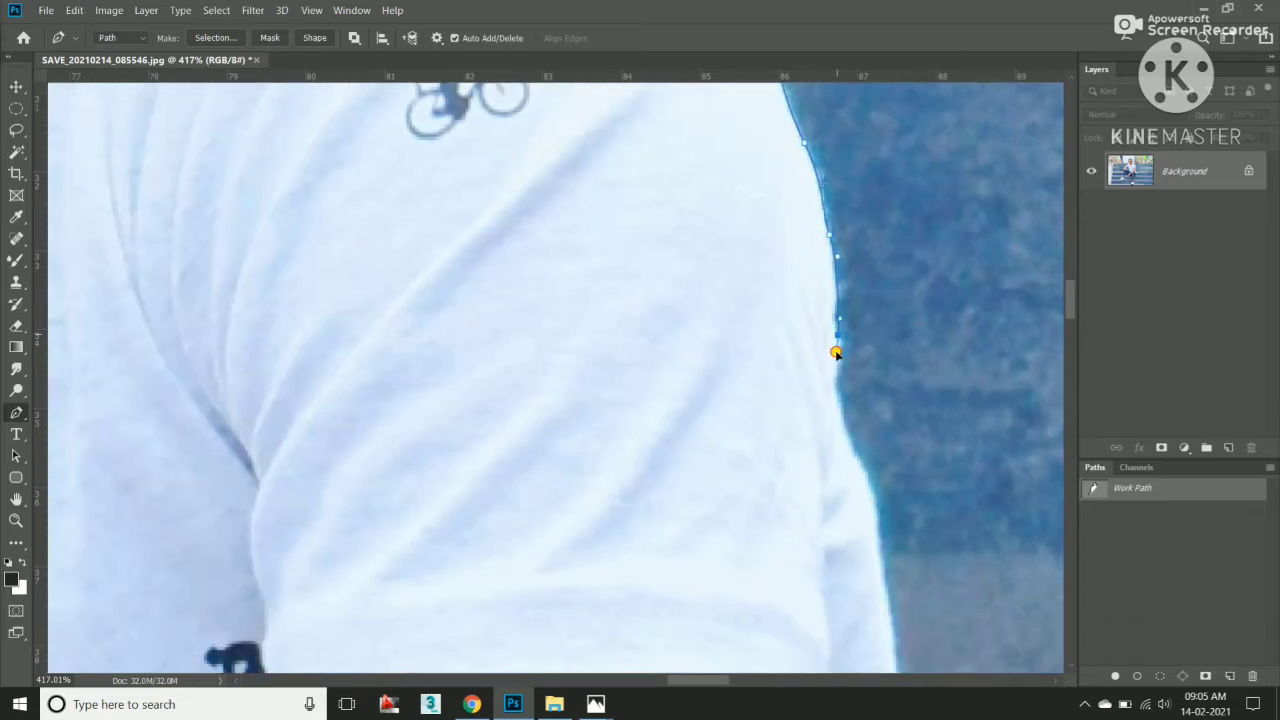
{"action": "left_click", "coordinate": [844, 424]}
Curve the path along the sleeve edge.
{"action": "left_click_drag", "start_coordinate": [853, 455], "coordinate": [780, 328]}
{"action": "left_click", "coordinate": [802, 365]}
{"action": "left_click_drag", "start_coordinate": [814, 466], "coordinate": [752, 258]}
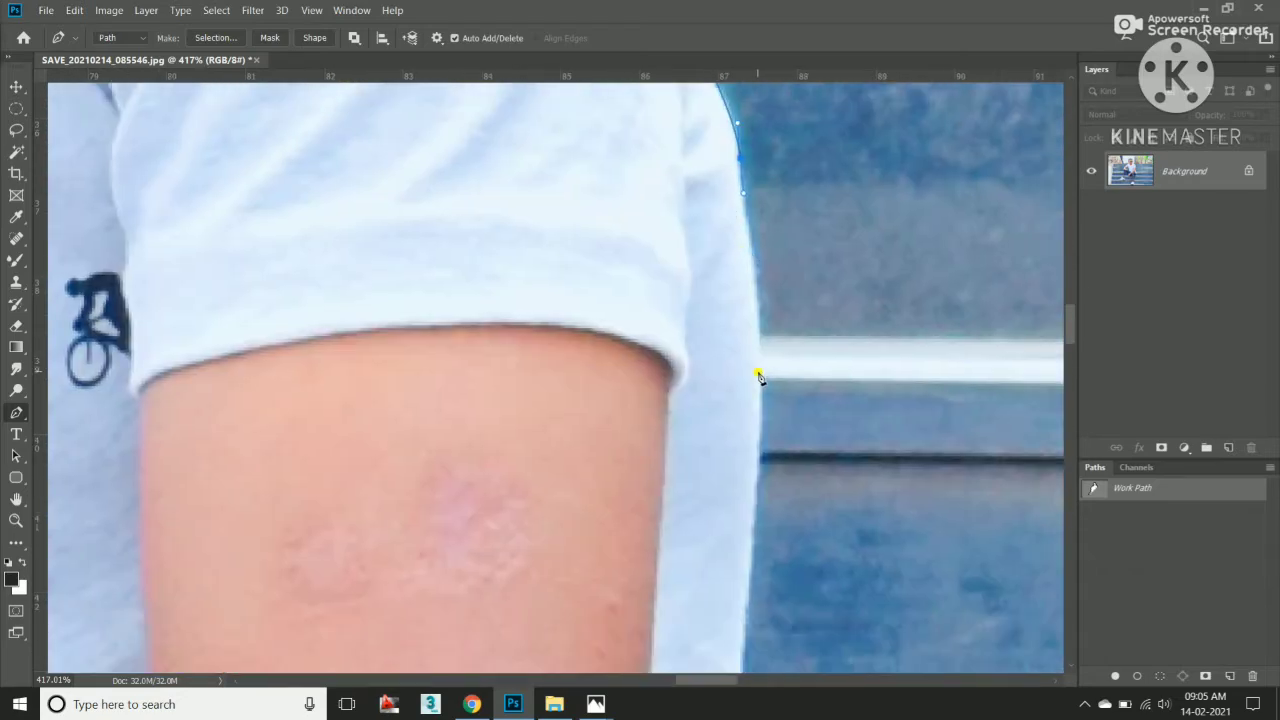
{"action": "left_click", "coordinate": [765, 280]}
{"action": "left_click", "coordinate": [762, 382]}
{"action": "scroll", "coordinate": [757, 485], "scroll_direction": "down", "scroll_amount": 2}
Extend the path past the elbow to the lap, curving around the shirt hem and lower fold.
{"action": "left_click", "coordinate": [826, 423]}
{"action": "left_click_drag", "start_coordinate": [811, 514], "coordinate": [711, 371]}
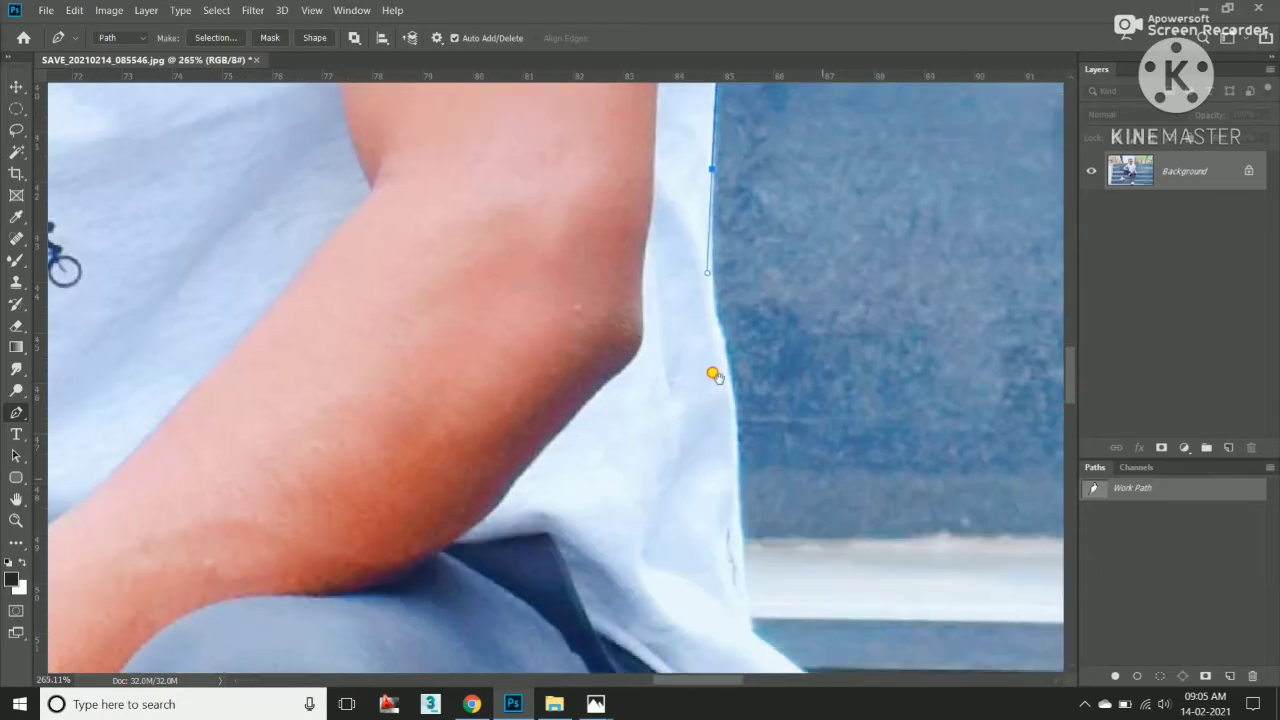
{"action": "left_click", "coordinate": [736, 408]}
{"action": "left_click_drag", "start_coordinate": [721, 450], "coordinate": [789, 160]}
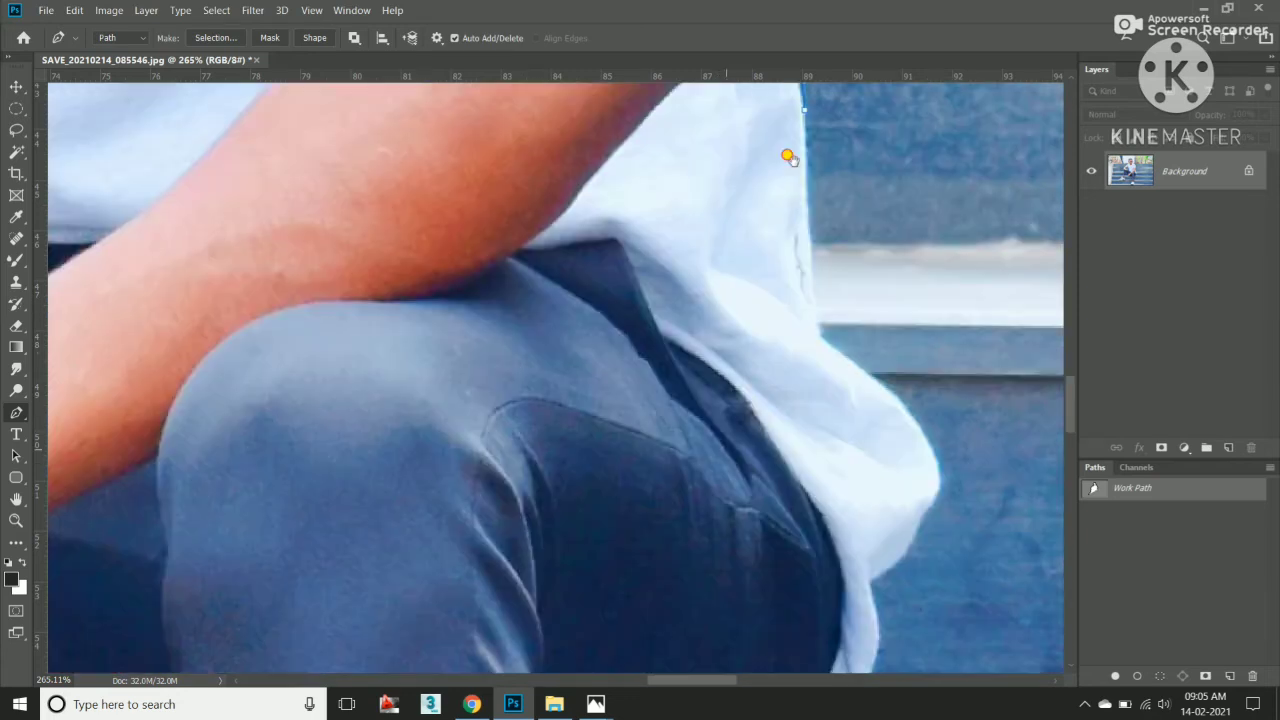
{"action": "left_click", "coordinate": [822, 344]}
{"action": "scroll", "coordinate": [891, 400], "scroll_direction": "up", "scroll_amount": 1}
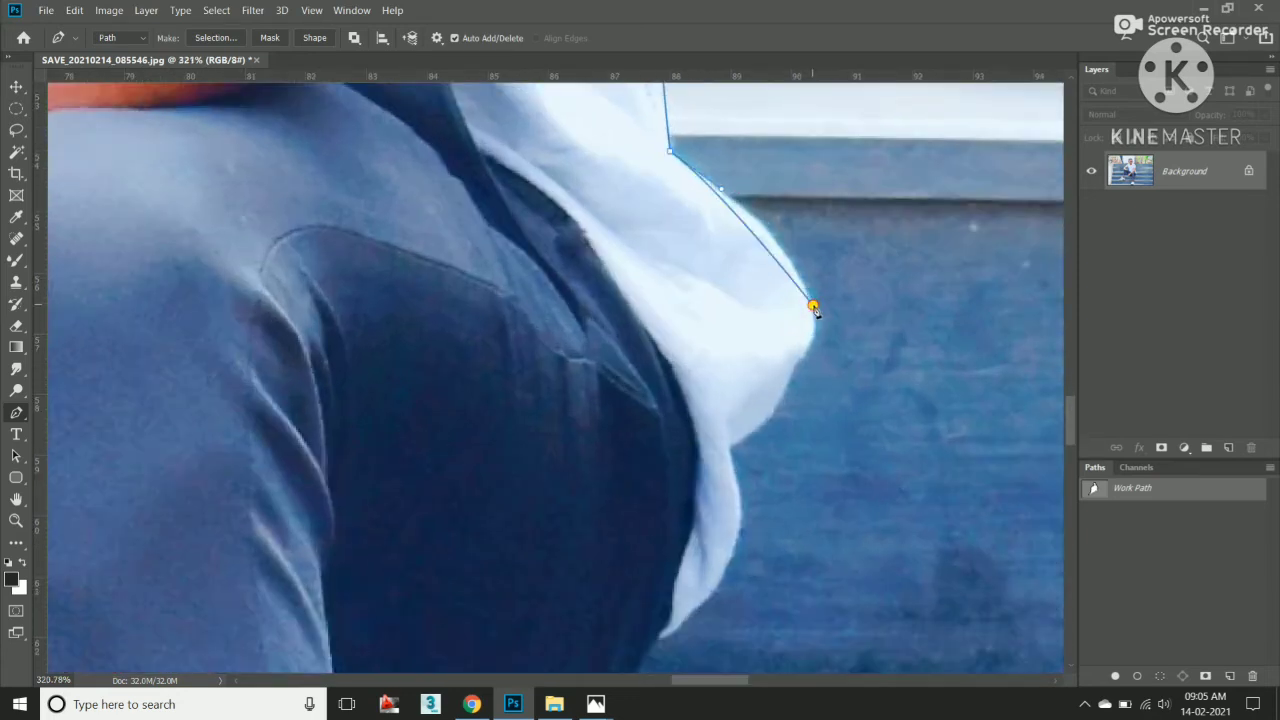
{"action": "mouse_move", "coordinate": [811, 303]}
{"action": "left_mouse_down"}
{"action": "mouse_move", "coordinate": [822, 362]}
{"action": "mouse_move", "coordinate": [765, 430]}
{"action": "left_mouse_up"}
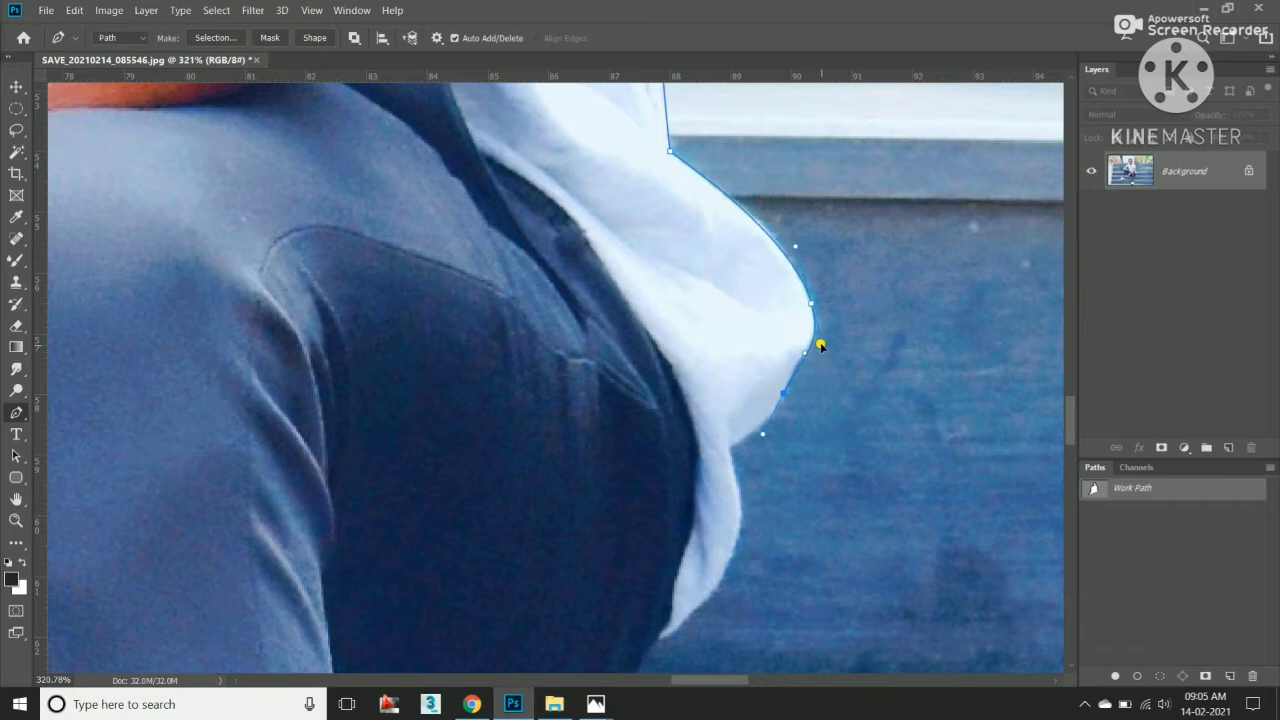
{"action": "scroll", "coordinate": [943, 277], "scroll_direction": "up", "scroll_amount": 1}
{"action": "mouse_move", "coordinate": [761, 308]}
{"action": "left_mouse_down"}
{"action": "mouse_move", "coordinate": [751, 320]}
{"action": "mouse_move", "coordinate": [766, 371]}
{"action": "mouse_move", "coordinate": [814, 229]}
{"action": "left_mouse_up"}
Follow the dark trouser edge around its lower tip and back to the leg.
{"action": "left_click_drag", "start_coordinate": [698, 404], "coordinate": [537, 490]}
{"action": "left_click", "coordinate": [659, 466]}
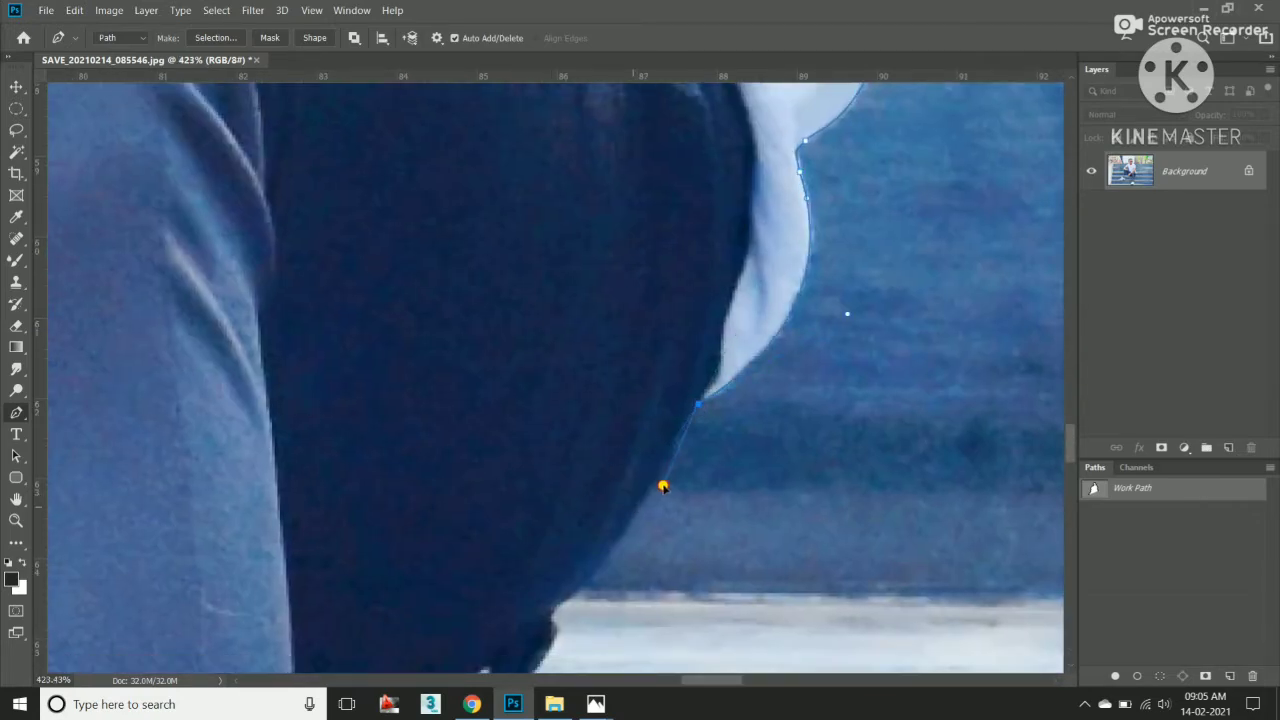
{"action": "left_click_drag", "start_coordinate": [660, 486], "coordinate": [714, 329]}
{"action": "left_click", "coordinate": [654, 402]}
{"action": "scroll", "coordinate": [750, 290], "scroll_direction": "left", "scroll_amount": 1}
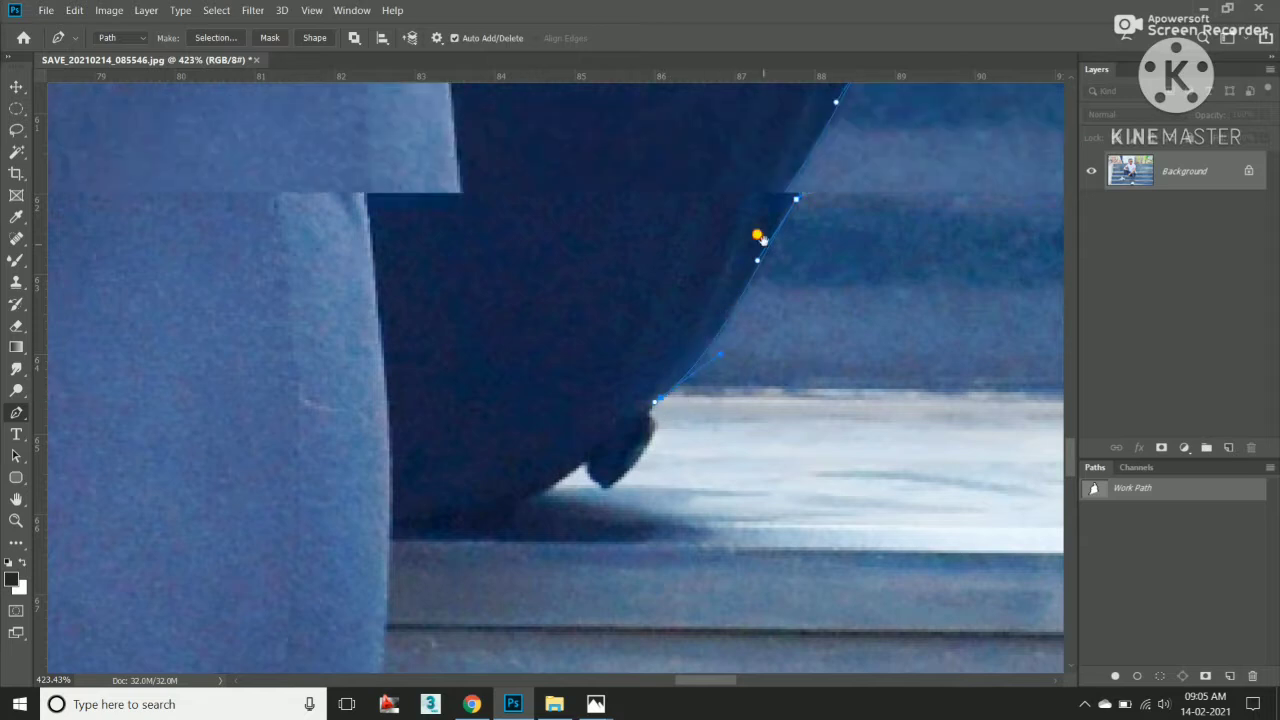
{"action": "scroll", "coordinate": [757, 234], "scroll_direction": "down", "scroll_amount": 2}
{"action": "left_click_drag", "start_coordinate": [660, 305], "coordinate": [638, 260]}
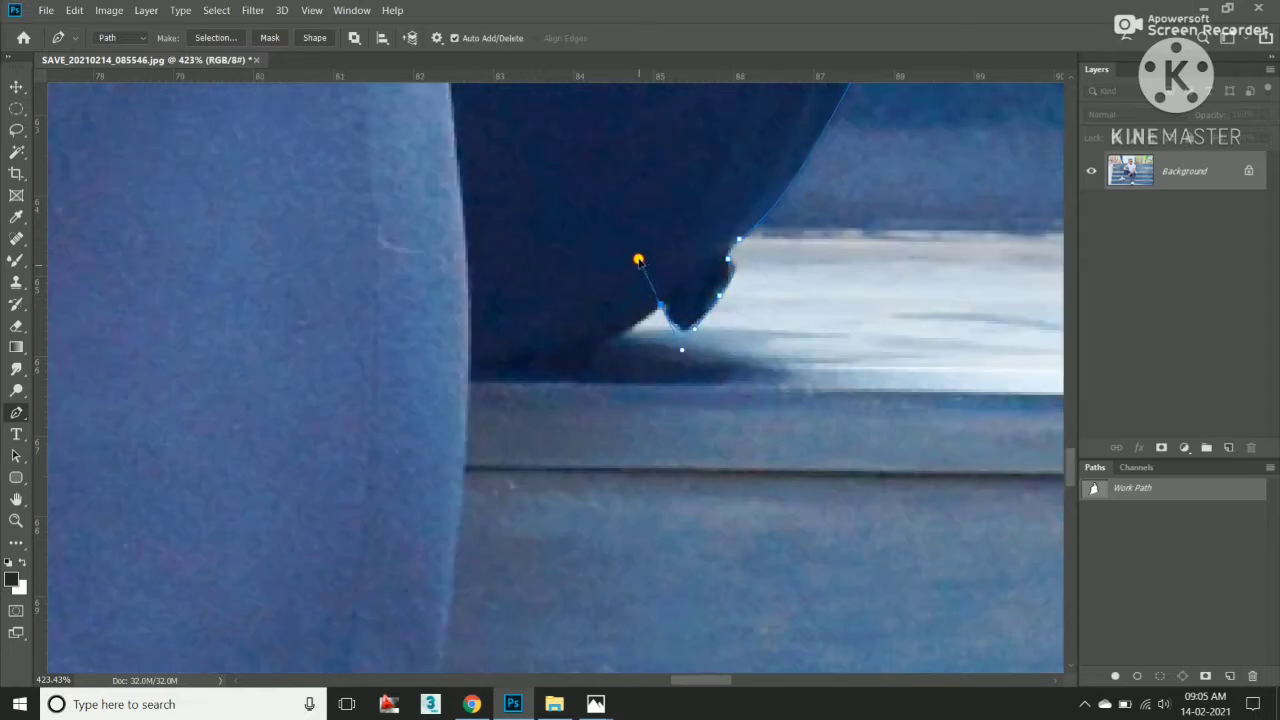
{"action": "left_click_drag", "start_coordinate": [473, 366], "coordinate": [374, 372]}
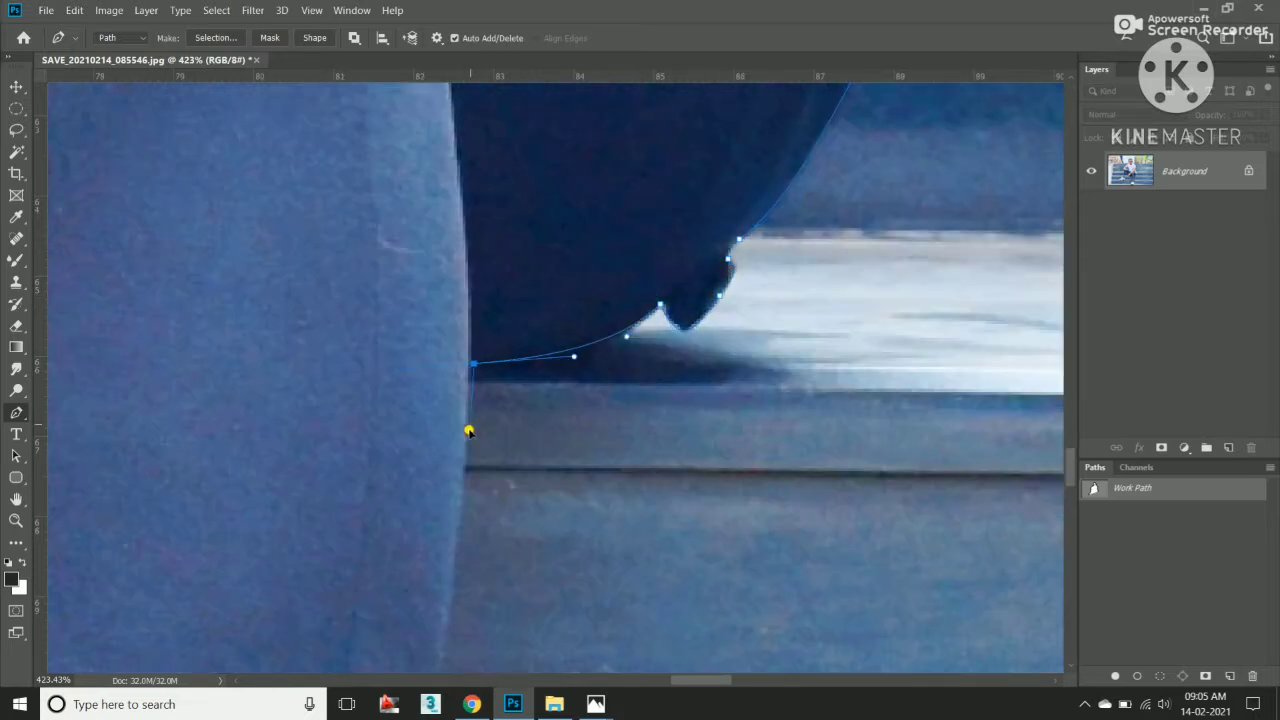
Carry the path down the leg to the trouser cuff.
{"action": "scroll", "coordinate": [468, 431], "scroll_direction": "down", "scroll_amount": 3}
{"action": "scroll", "coordinate": [634, 251], "scroll_direction": "down", "scroll_amount": 2}
{"action": "scroll", "coordinate": [611, 380], "scroll_direction": "down", "scroll_amount": 1}
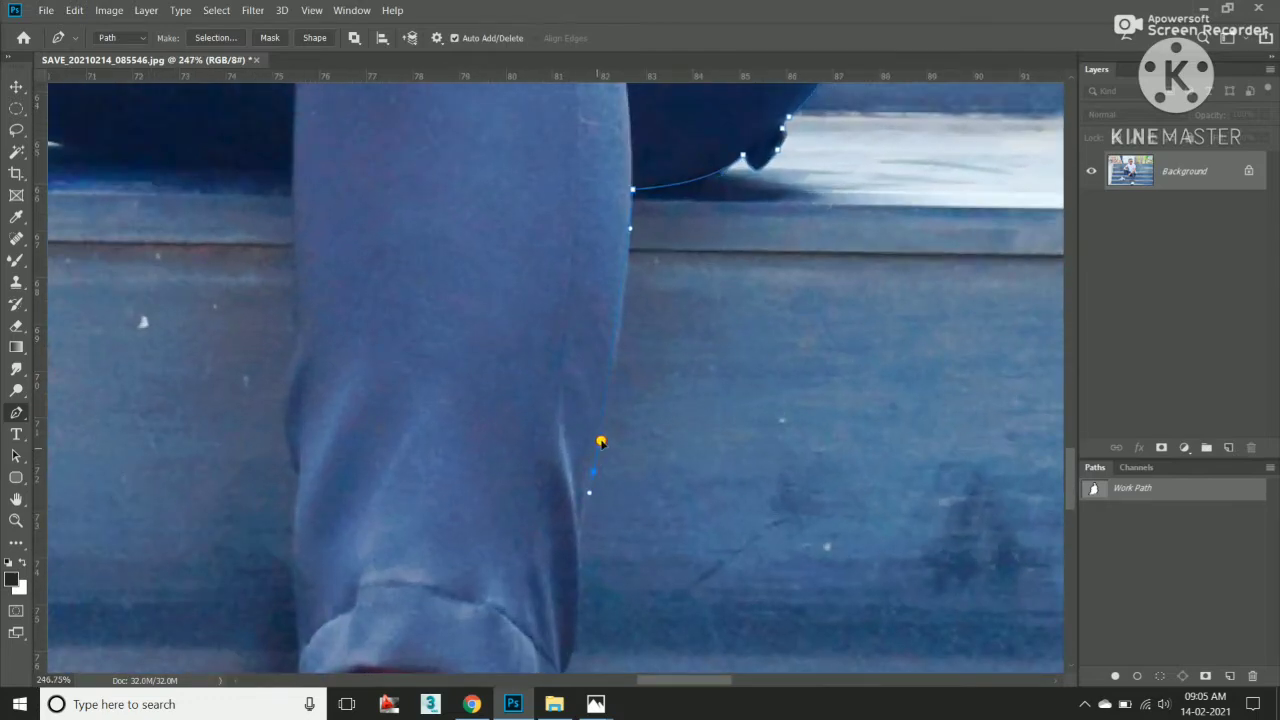
{"action": "scroll", "coordinate": [600, 442], "scroll_direction": "down", "scroll_amount": 2}
{"action": "scroll", "coordinate": [640, 300], "scroll_direction": "down", "scroll_amount": 1}
{"action": "scroll", "coordinate": [636, 325], "scroll_direction": "down", "scroll_amount": 1}
{"action": "scroll", "coordinate": [645, 300], "scroll_direction": "down", "scroll_amount": 1}
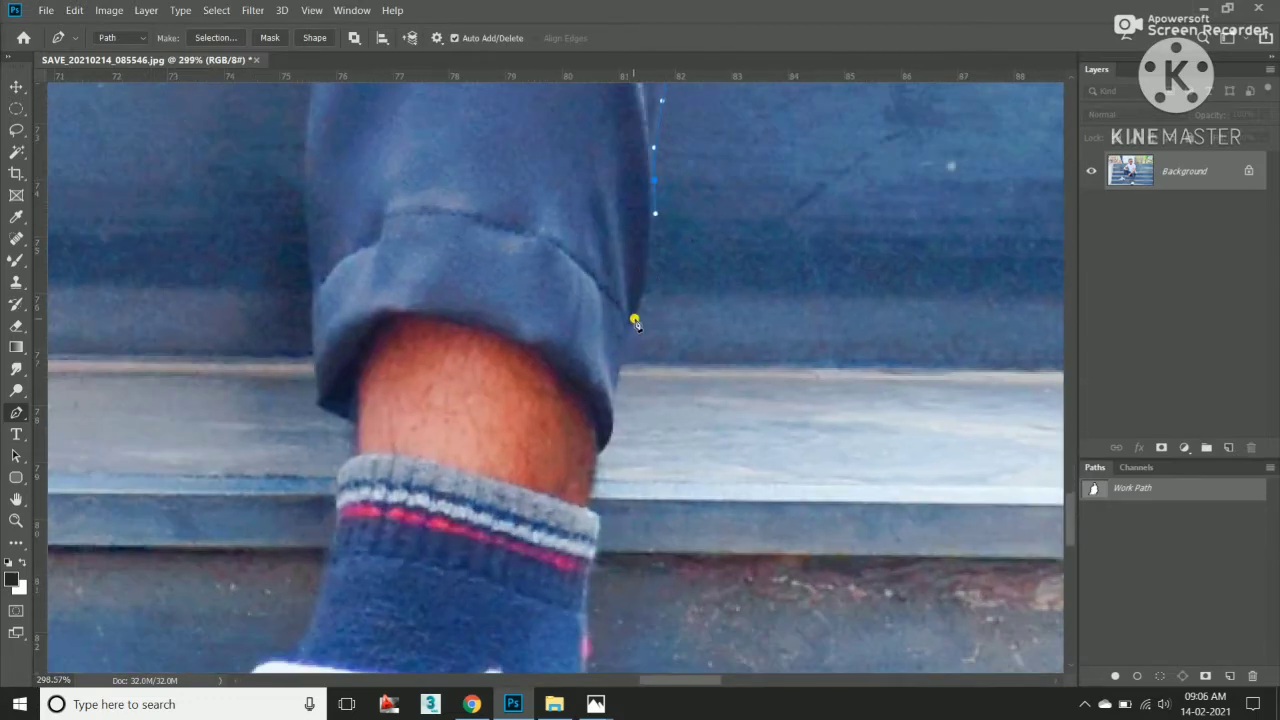
{"action": "scroll", "coordinate": [628, 347], "scroll_direction": "up", "scroll_amount": 1}
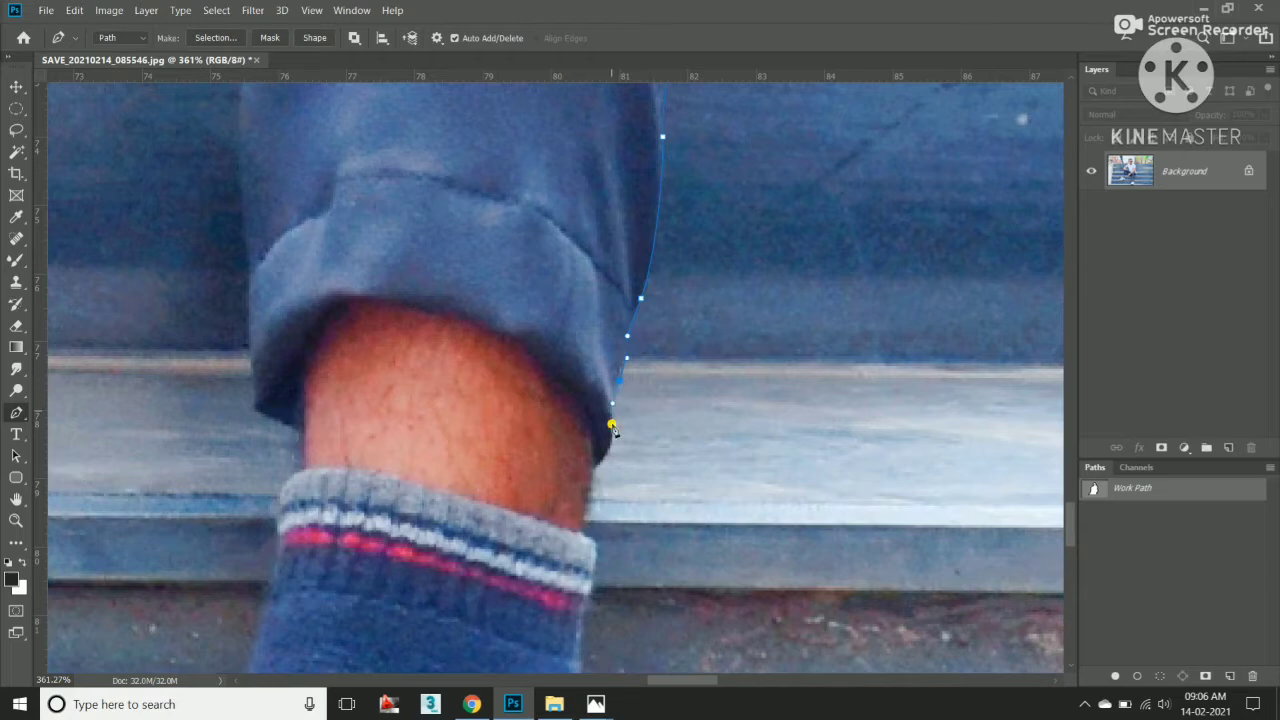
{"action": "left_click_drag", "start_coordinate": [594, 468], "coordinate": [571, 486]}
{"action": "scroll", "coordinate": [587, 549], "scroll_direction": "down", "scroll_amount": 3}
{"action": "scroll", "coordinate": [632, 253], "scroll_direction": "up", "scroll_amount": 1}
{"action": "scroll", "coordinate": [622, 341], "scroll_direction": "down", "scroll_amount": 3}
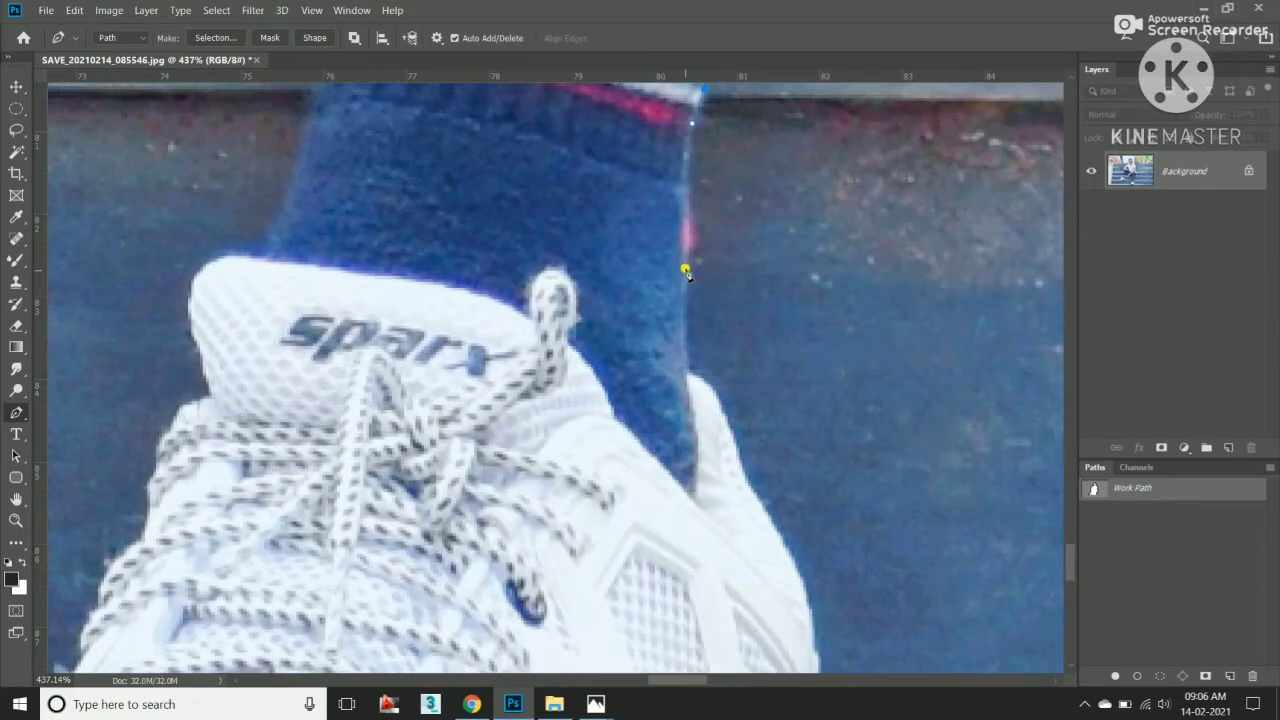
Add anchors down the shoe's side edge, around the heel and along its lower edge.
{"action": "left_click_drag", "start_coordinate": [748, 486], "coordinate": [500, 265]}
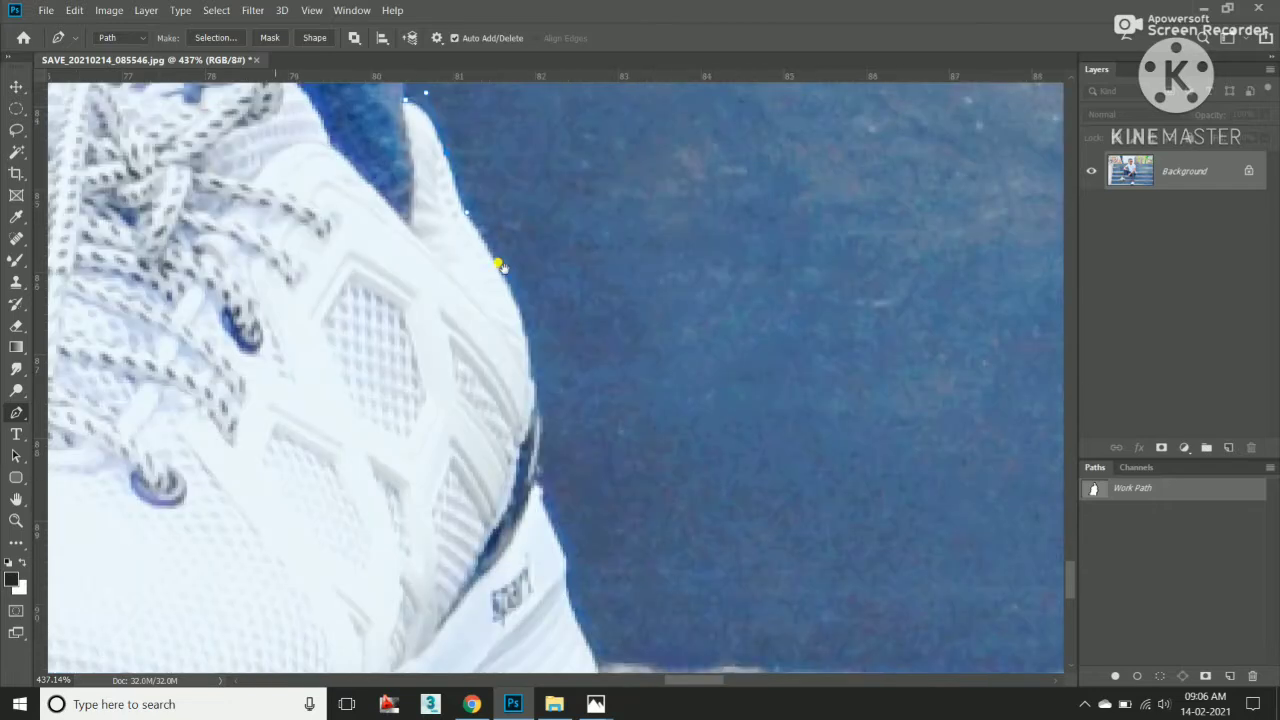
{"action": "left_click", "coordinate": [465, 218]}
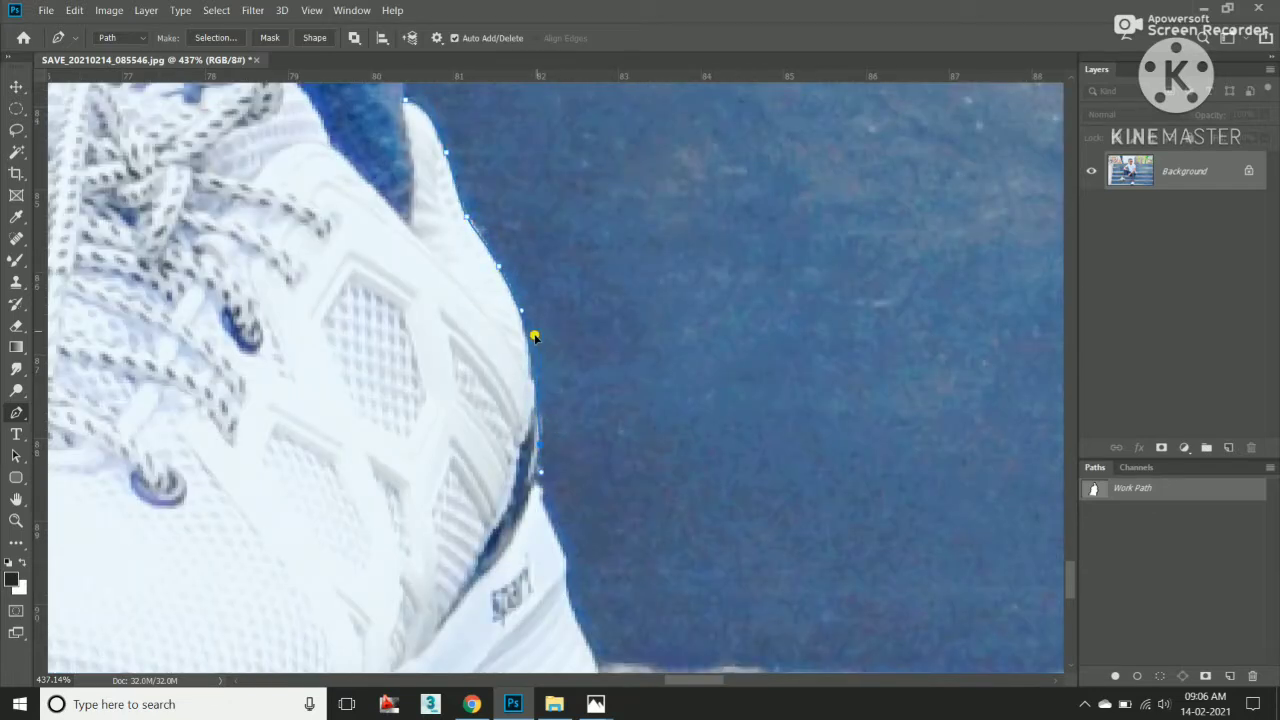
{"action": "scroll", "coordinate": [610, 290], "scroll_direction": "down", "scroll_amount": 2}
{"action": "scroll", "coordinate": [610, 289], "scroll_direction": "up", "scroll_amount": 2}
{"action": "left_click", "coordinate": [636, 324]}
{"action": "left_click", "coordinate": [650, 357]}
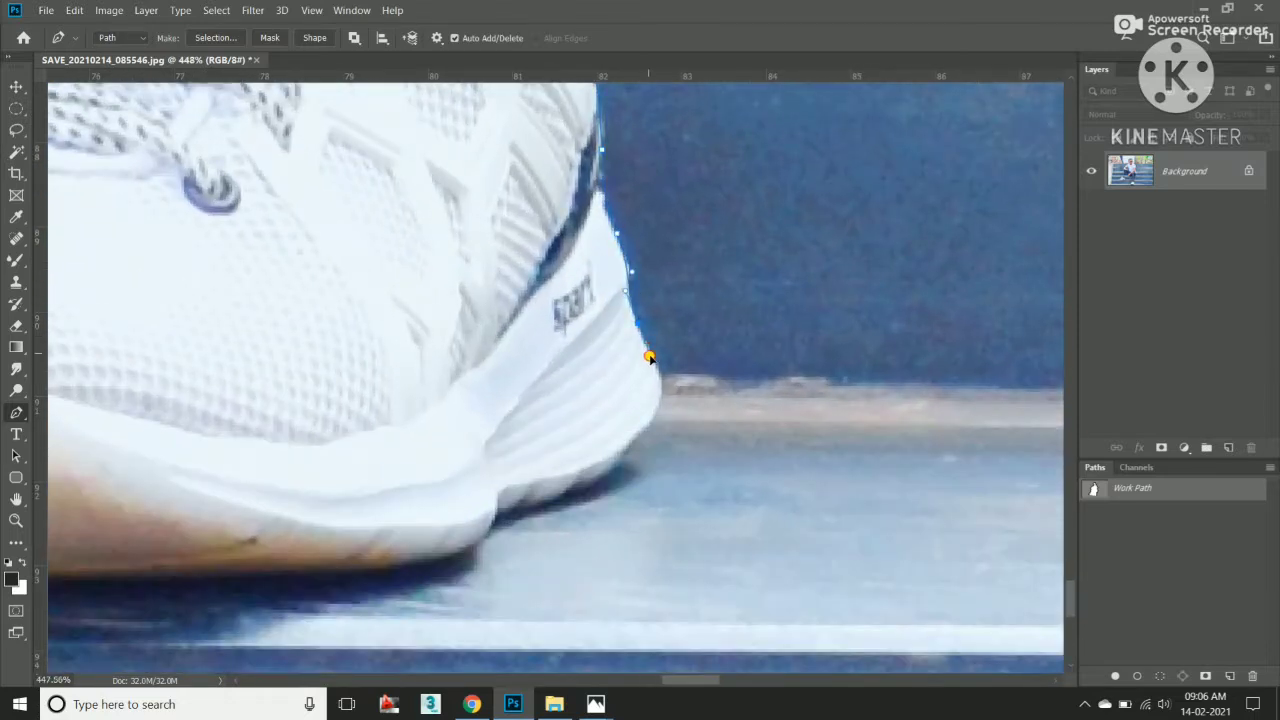
{"action": "mouse_move", "coordinate": [646, 428]}
{"action": "left_mouse_down"}
{"action": "mouse_move", "coordinate": [614, 474]}
{"action": "mouse_move", "coordinate": [530, 495]}
{"action": "mouse_move", "coordinate": [648, 188]}
{"action": "left_mouse_up"}
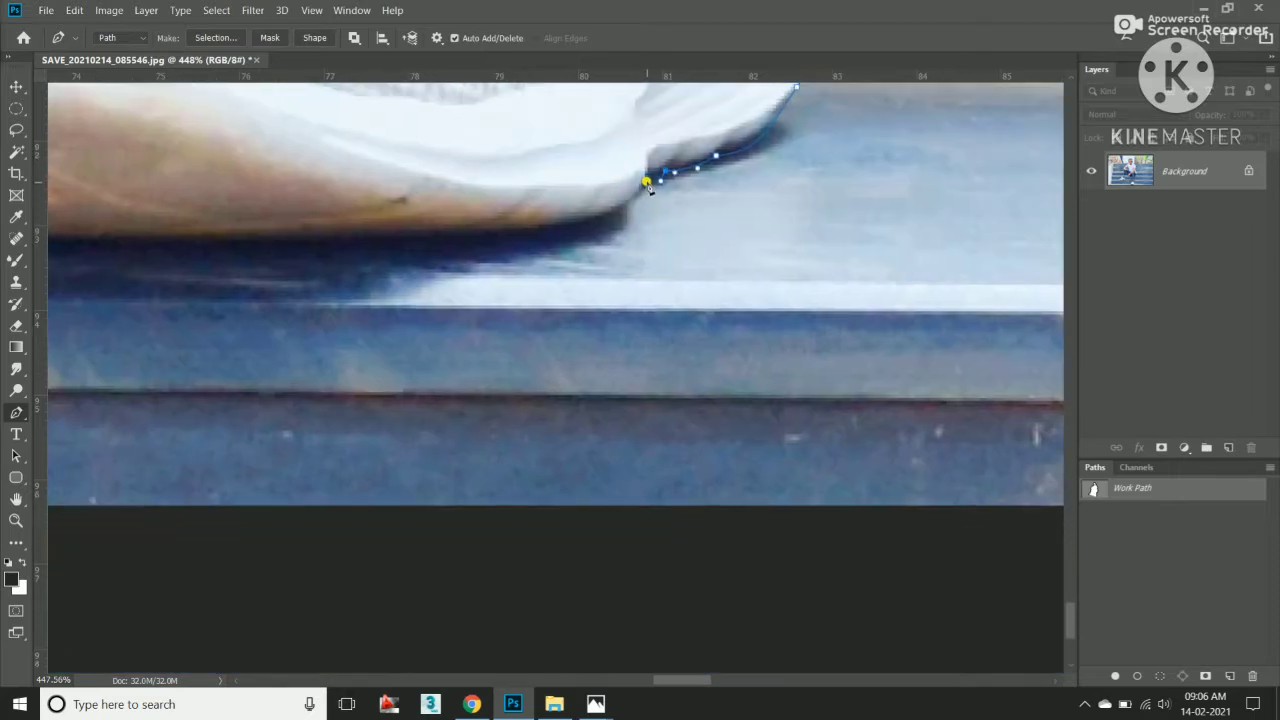
{"action": "left_click", "coordinate": [581, 224]}
{"action": "left_click", "coordinate": [533, 235]}
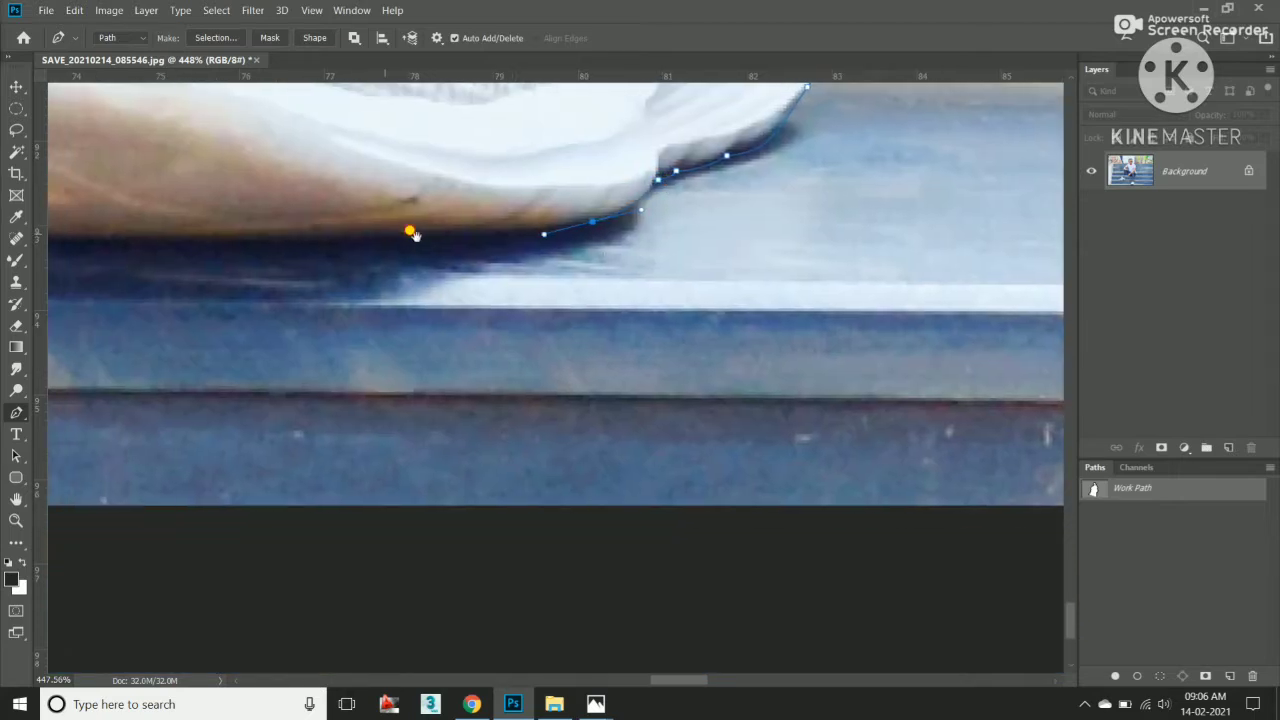
Curve the path along the sole, around the toe and up the shoe's front.
{"action": "scroll", "coordinate": [414, 234], "scroll_direction": "left", "scroll_amount": 5}
{"action": "mouse_move", "coordinate": [417, 223]}
{"action": "left_mouse_down"}
{"action": "mouse_move", "coordinate": [200, 205]}
{"action": "mouse_move", "coordinate": [163, 214]}
{"action": "mouse_move", "coordinate": [394, 254]}
{"action": "left_mouse_up"}
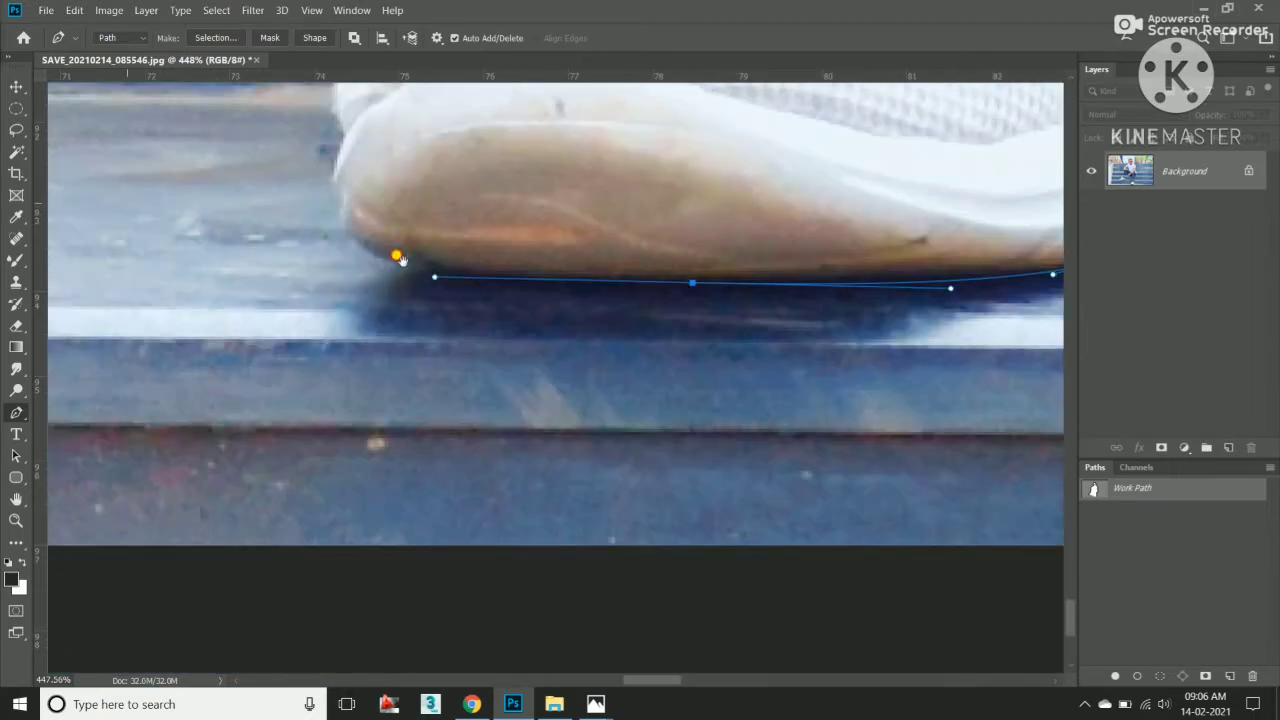
{"action": "left_click_drag", "start_coordinate": [334, 217], "coordinate": [343, 241]}
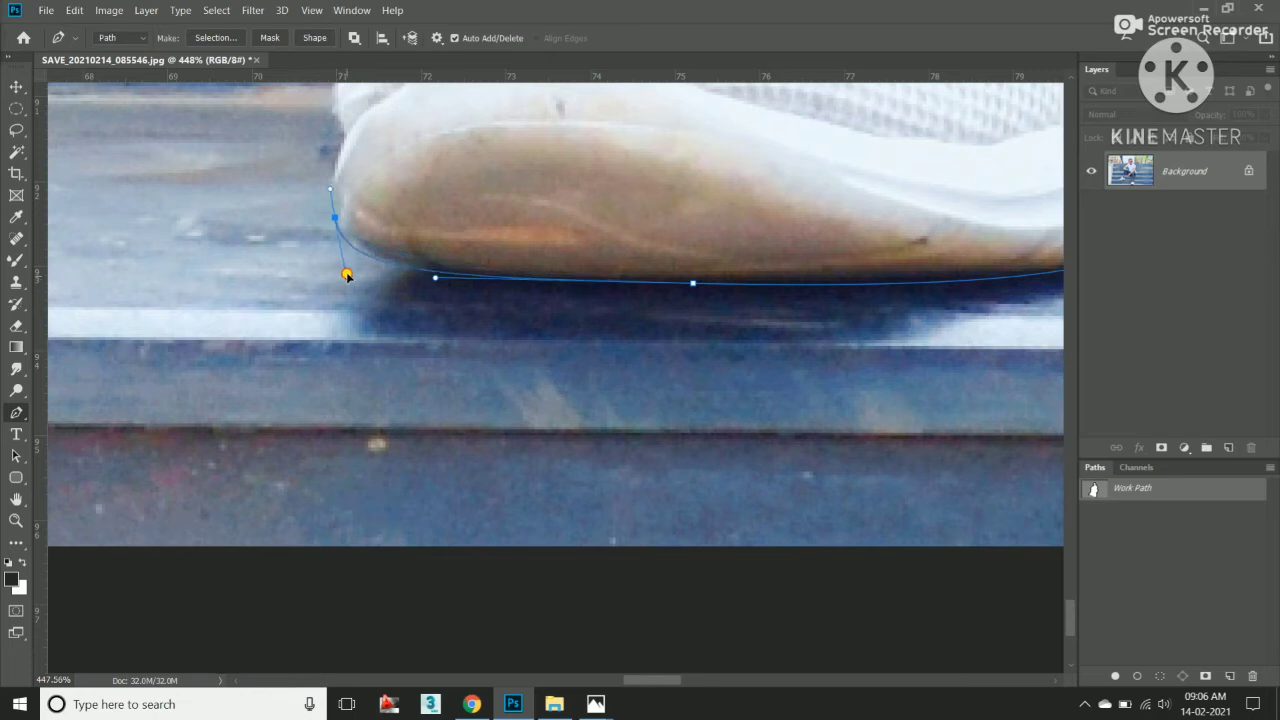
{"action": "scroll", "coordinate": [346, 277], "scroll_direction": "up", "scroll_amount": 3}
{"action": "scroll", "coordinate": [346, 277], "scroll_direction": "left", "scroll_amount": 2}
{"action": "left_click_drag", "start_coordinate": [410, 307], "coordinate": [410, 284]}
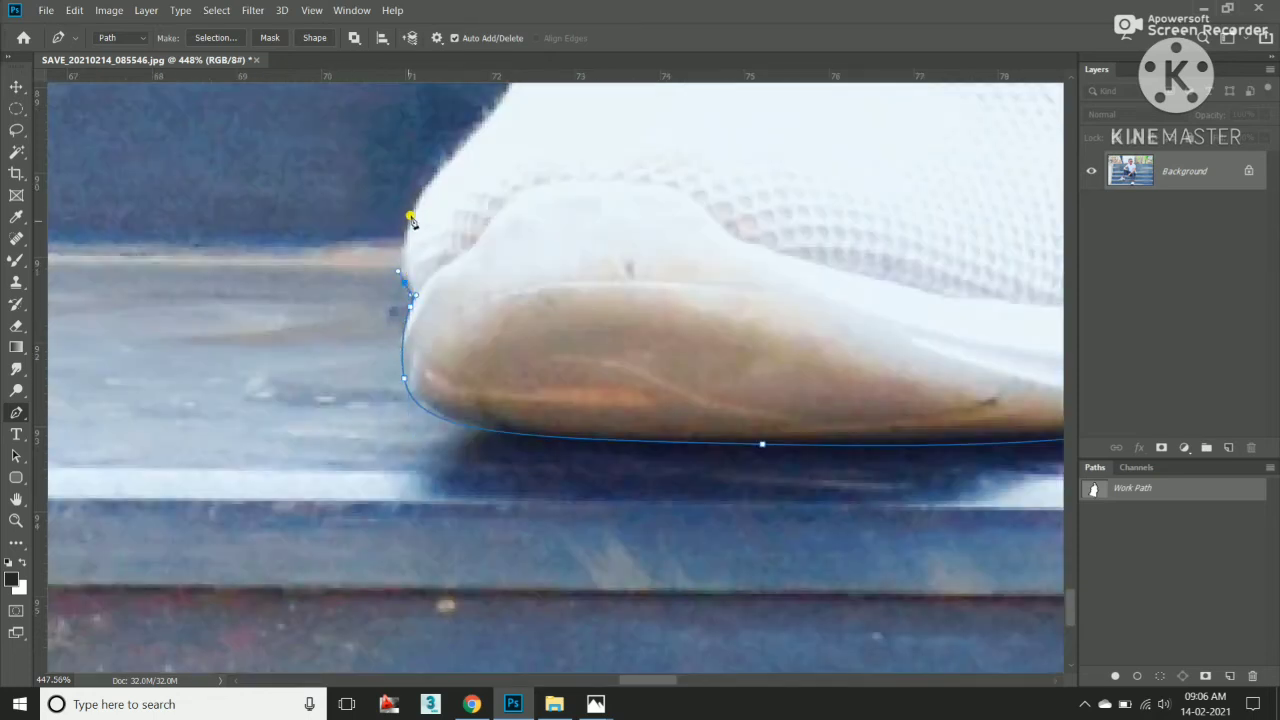
{"action": "scroll", "coordinate": [451, 134], "scroll_direction": "up", "scroll_amount": 3}
{"action": "left_click_drag", "start_coordinate": [510, 266], "coordinate": [540, 208]}
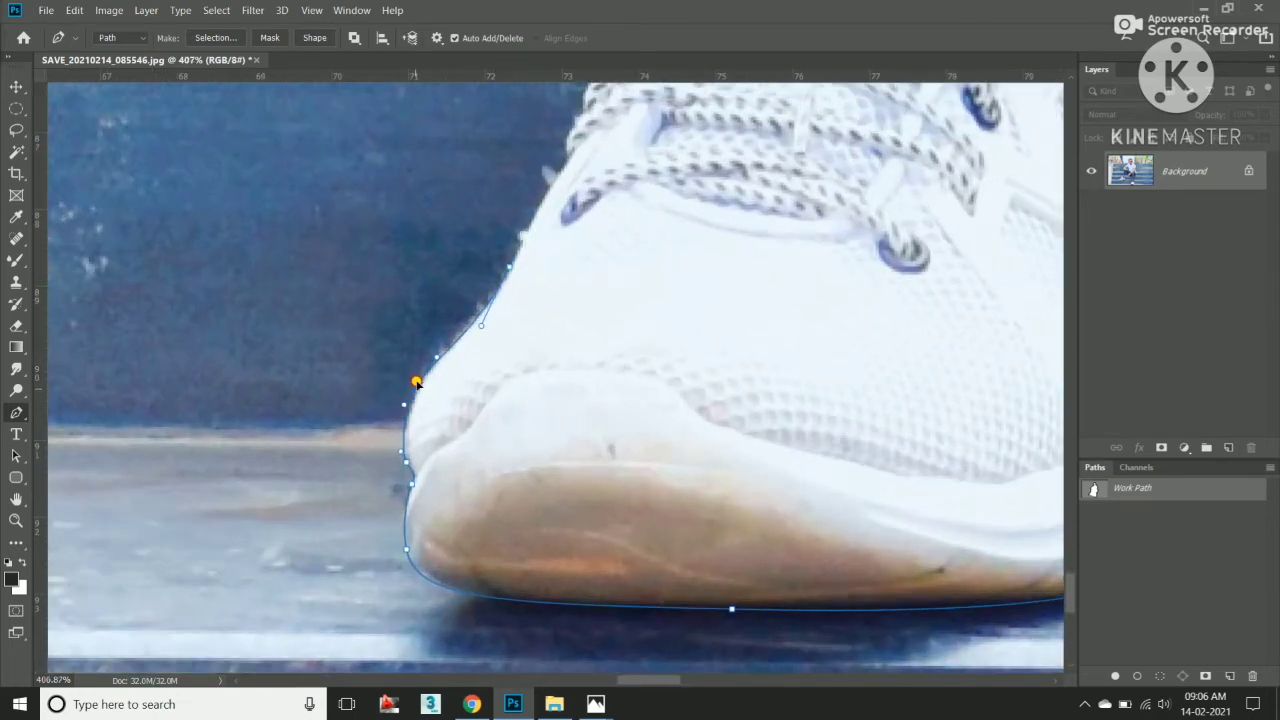
Trace the shoe edge by the laces up to the top of the sock.
{"action": "scroll", "coordinate": [460, 410], "scroll_direction": "up", "scroll_amount": 3}
{"action": "left_click_drag", "start_coordinate": [571, 371], "coordinate": [564, 346]}
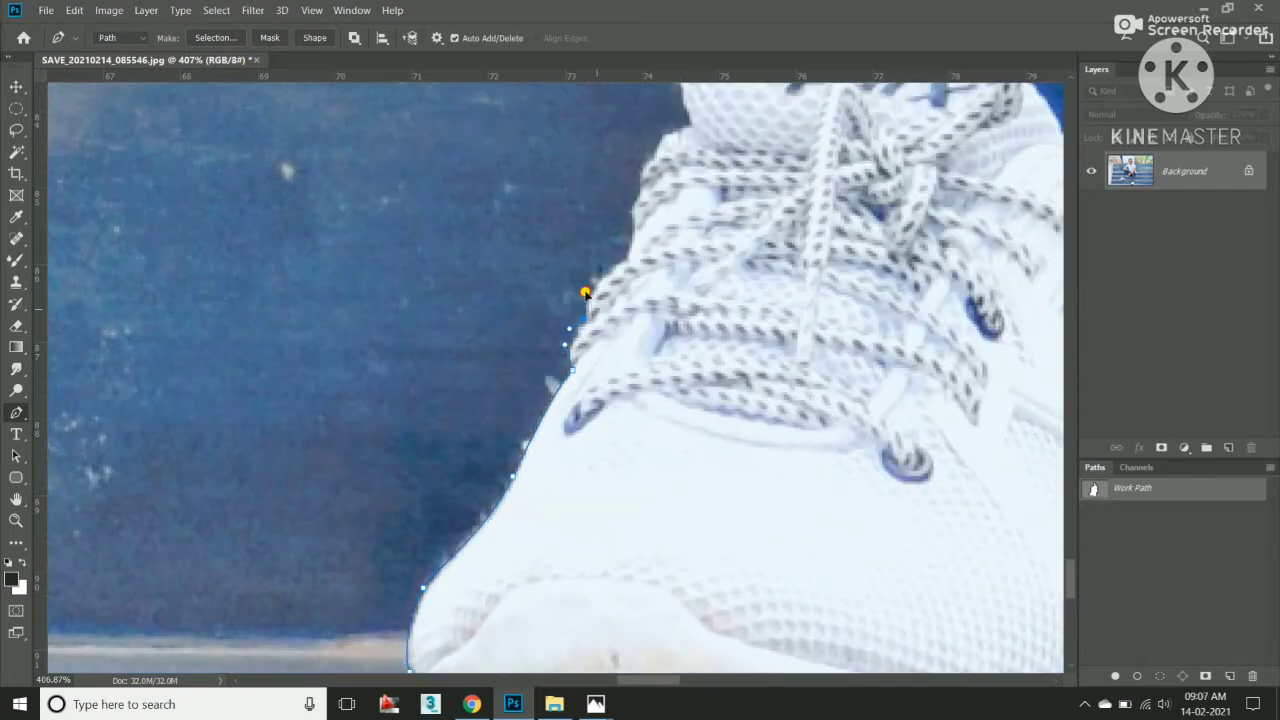
{"action": "left_click_drag", "start_coordinate": [585, 293], "coordinate": [623, 263]}
{"action": "left_click_drag", "start_coordinate": [641, 162], "coordinate": [586, 361]}
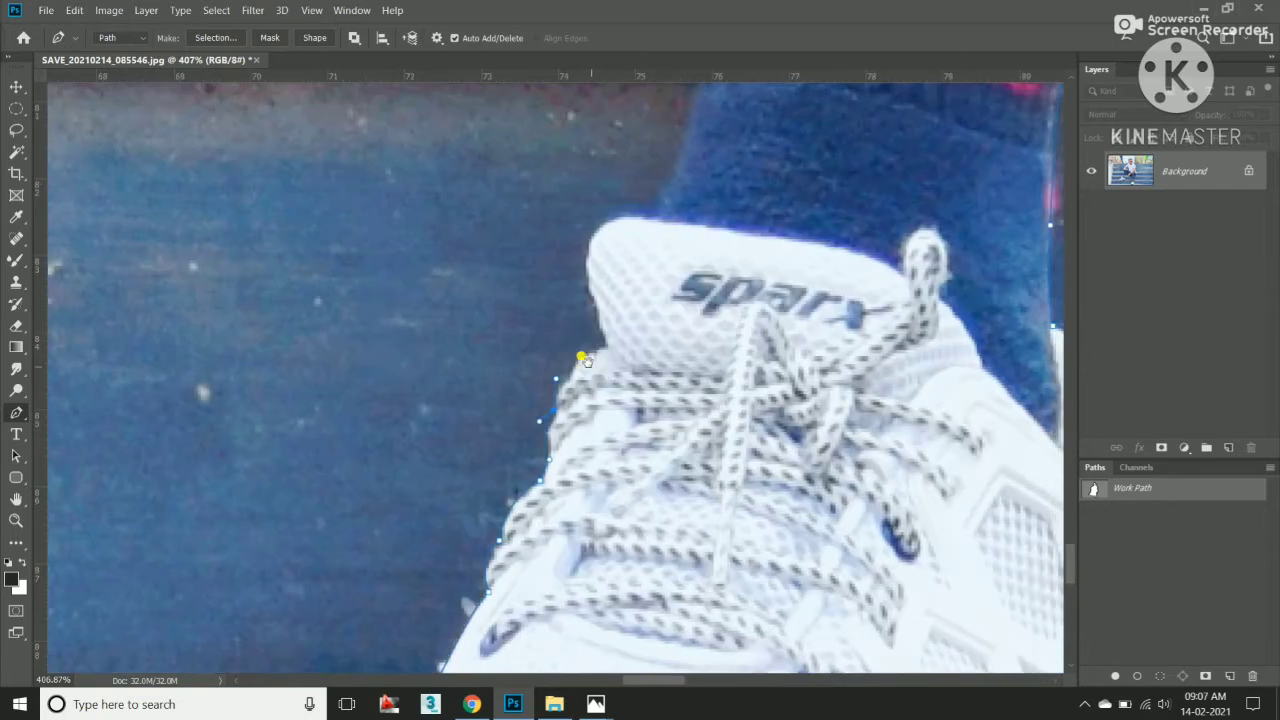
{"action": "mouse_move", "coordinate": [641, 229]}
{"action": "left_mouse_down"}
{"action": "mouse_move", "coordinate": [686, 221]}
{"action": "mouse_move", "coordinate": [691, 143]}
{"action": "mouse_move", "coordinate": [701, 317]}
{"action": "left_mouse_up"}
{"action": "left_click_drag", "start_coordinate": [731, 186], "coordinate": [774, 172]}
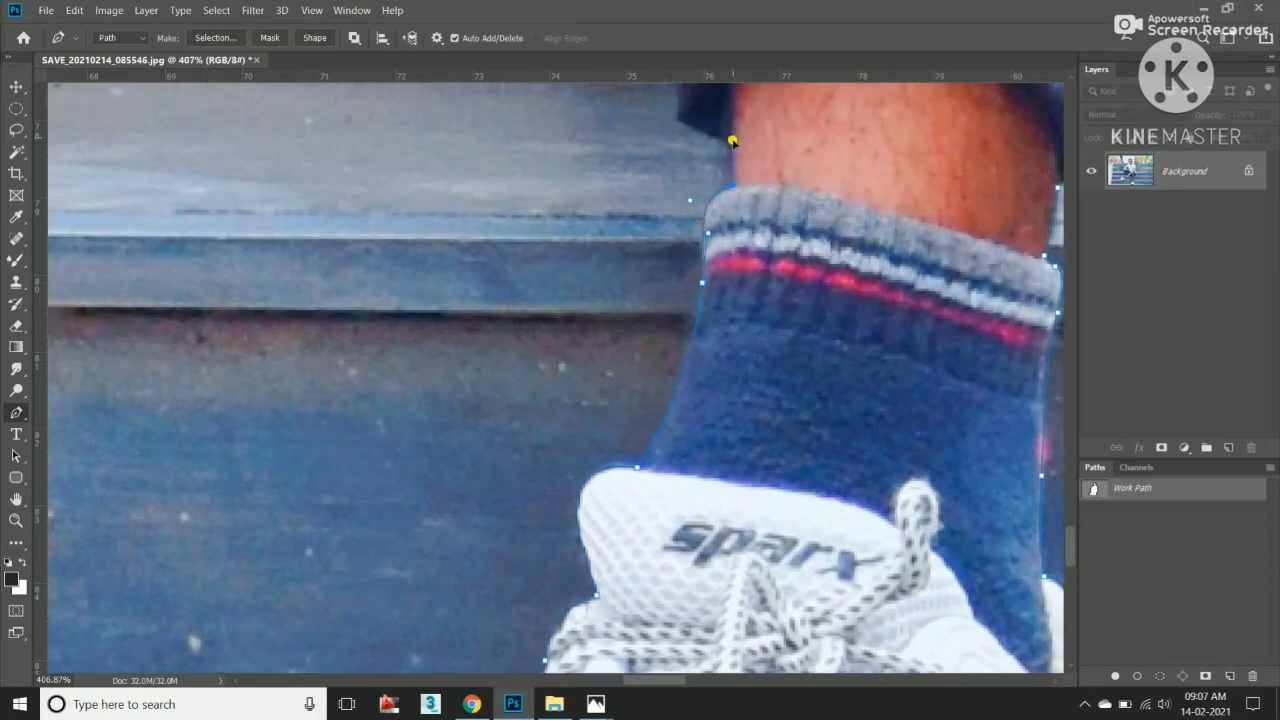
{"action": "left_click_drag", "start_coordinate": [703, 133], "coordinate": [761, 313]}
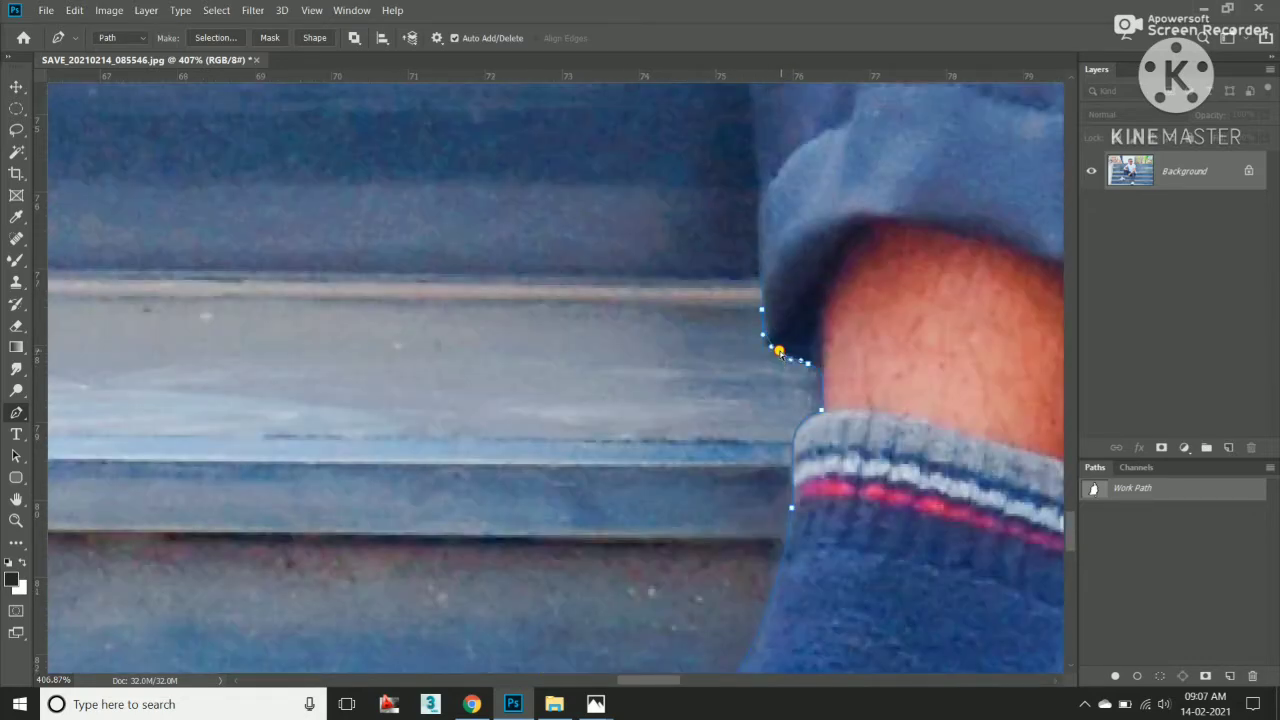
Place anchors up the sock and trouser edge.
{"action": "scroll", "coordinate": [745, 360], "scroll_direction": "up", "scroll_amount": 5}
{"action": "left_click", "coordinate": [731, 409]}
{"action": "scroll", "coordinate": [735, 265], "scroll_direction": "up", "scroll_amount": 1}
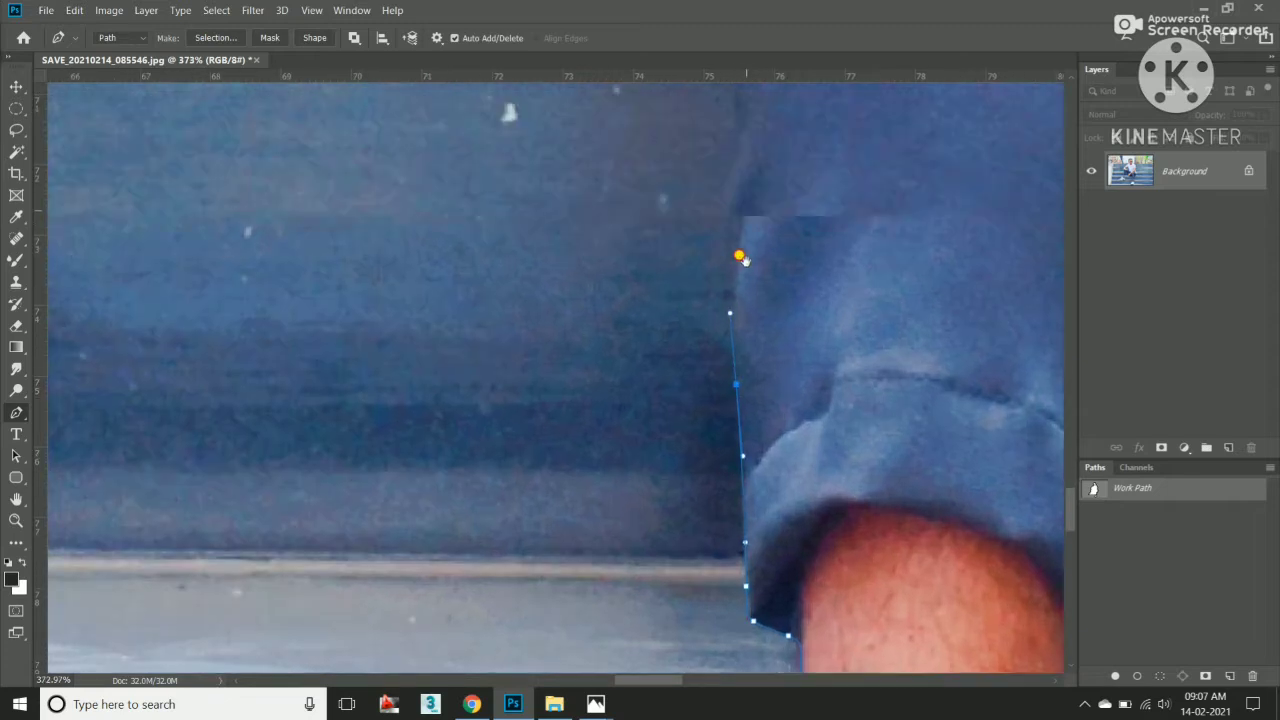
{"action": "left_click", "coordinate": [741, 355]}
{"action": "scroll", "coordinate": [712, 308], "scroll_direction": "up", "scroll_amount": 3}
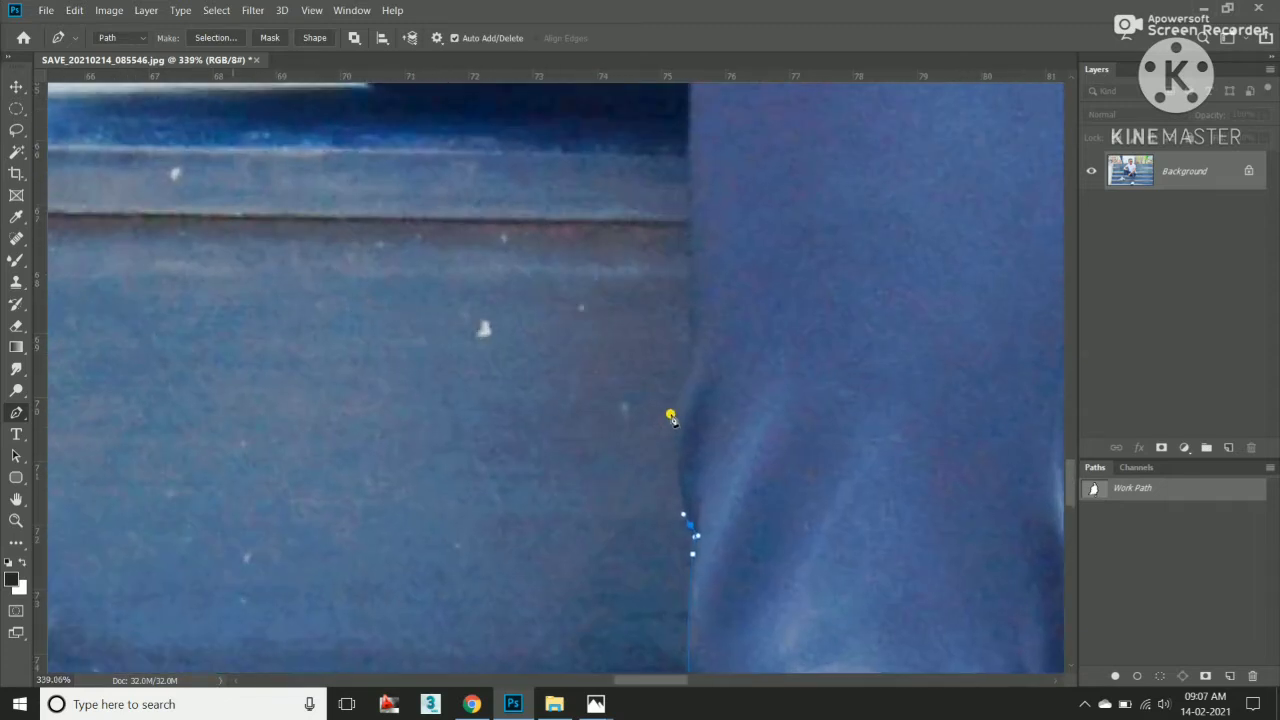
{"action": "scroll", "coordinate": [681, 193], "scroll_direction": "down", "scroll_amount": 2}
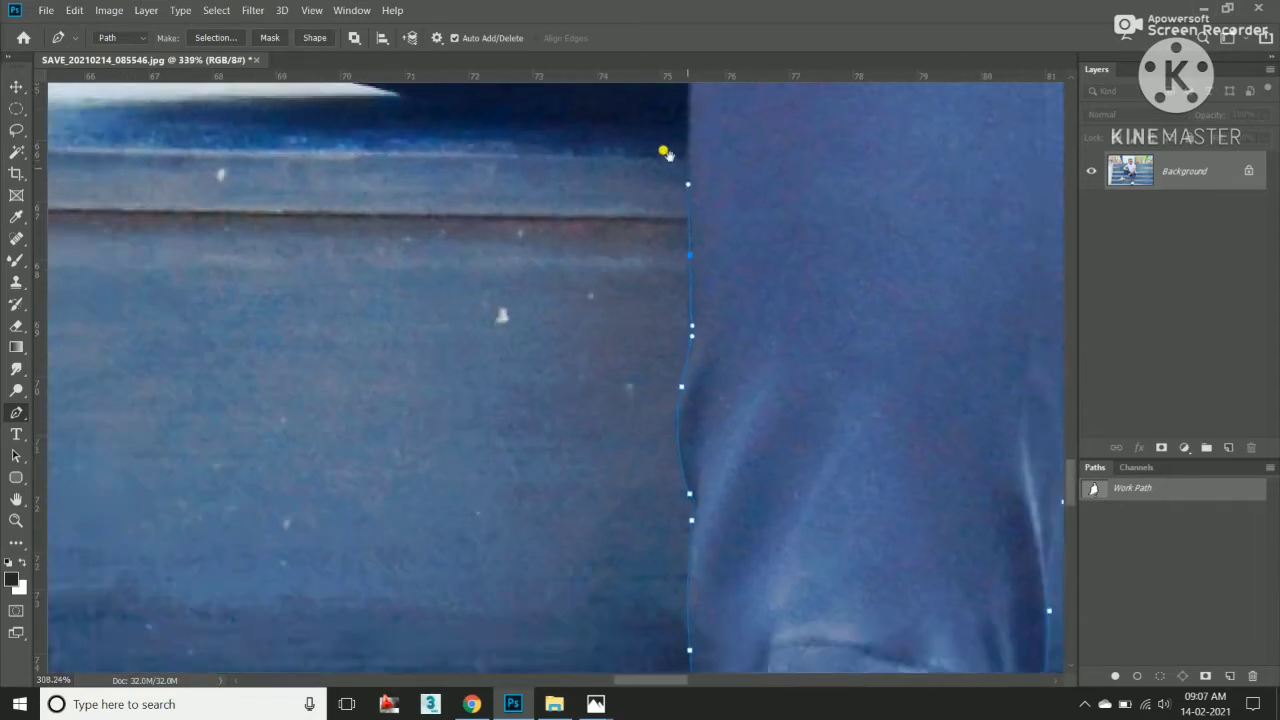
{"action": "scroll", "coordinate": [666, 149], "scroll_direction": "down", "scroll_amount": 2}
{"action": "scroll", "coordinate": [657, 297], "scroll_direction": "down", "scroll_amount": 1}
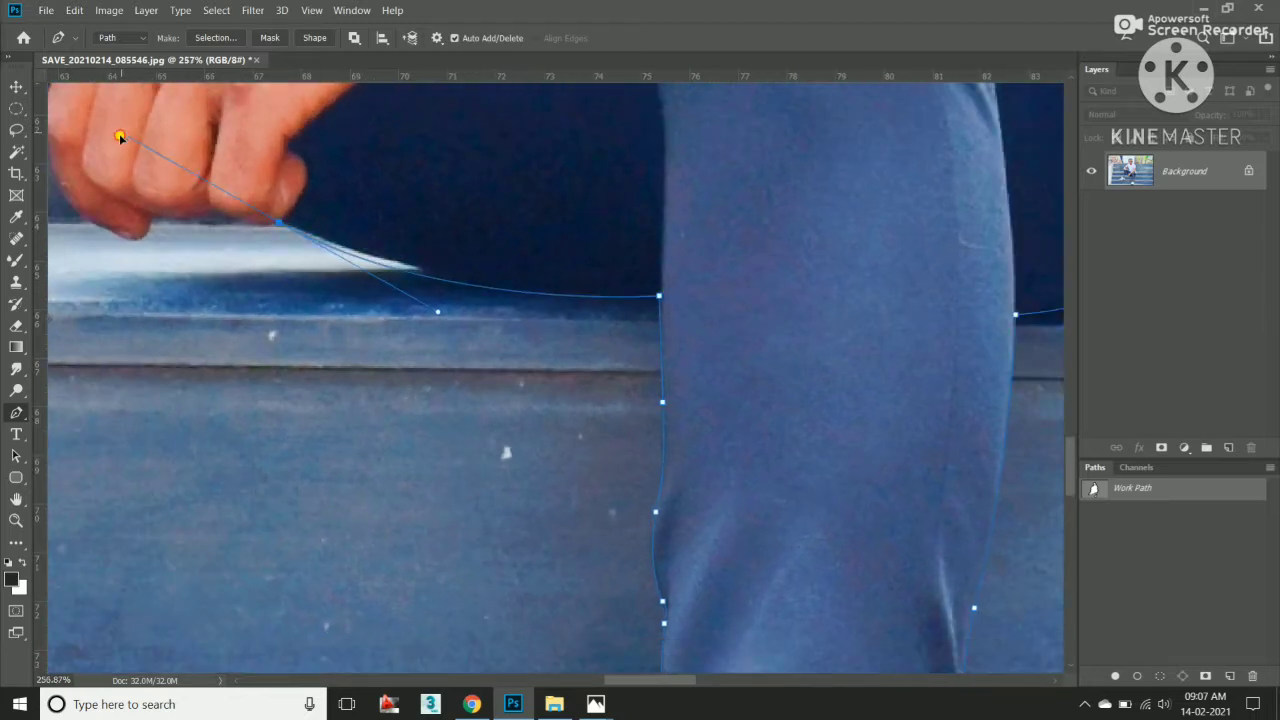
Trace the path along the paper edge and around the fist and hand.
{"action": "left_click", "coordinate": [434, 292]}
{"action": "left_click", "coordinate": [262, 230]}
{"action": "mouse_move", "coordinate": [262, 230]}
{"action": "left_mouse_down"}
{"action": "mouse_move", "coordinate": [839, 412]}
{"action": "mouse_move", "coordinate": [772, 404]}
{"action": "left_mouse_up"}
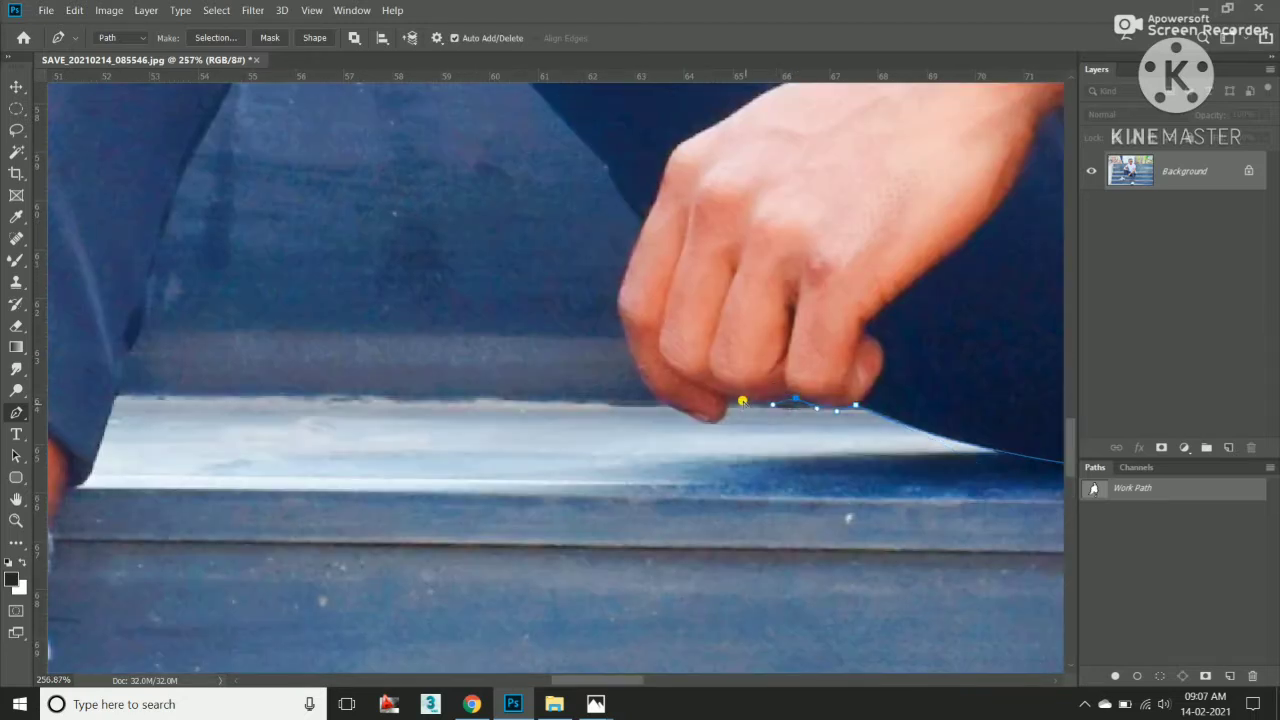
{"action": "left_click_drag", "start_coordinate": [688, 413], "coordinate": [648, 393]}
{"action": "left_click_drag", "start_coordinate": [624, 330], "coordinate": [607, 282]}
{"action": "scroll", "coordinate": [638, 228], "scroll_direction": "down", "scroll_amount": 3}
{"action": "scroll", "coordinate": [662, 336], "scroll_direction": "up", "scroll_amount": 2}
{"action": "left_click_drag", "start_coordinate": [660, 331], "coordinate": [632, 303]}
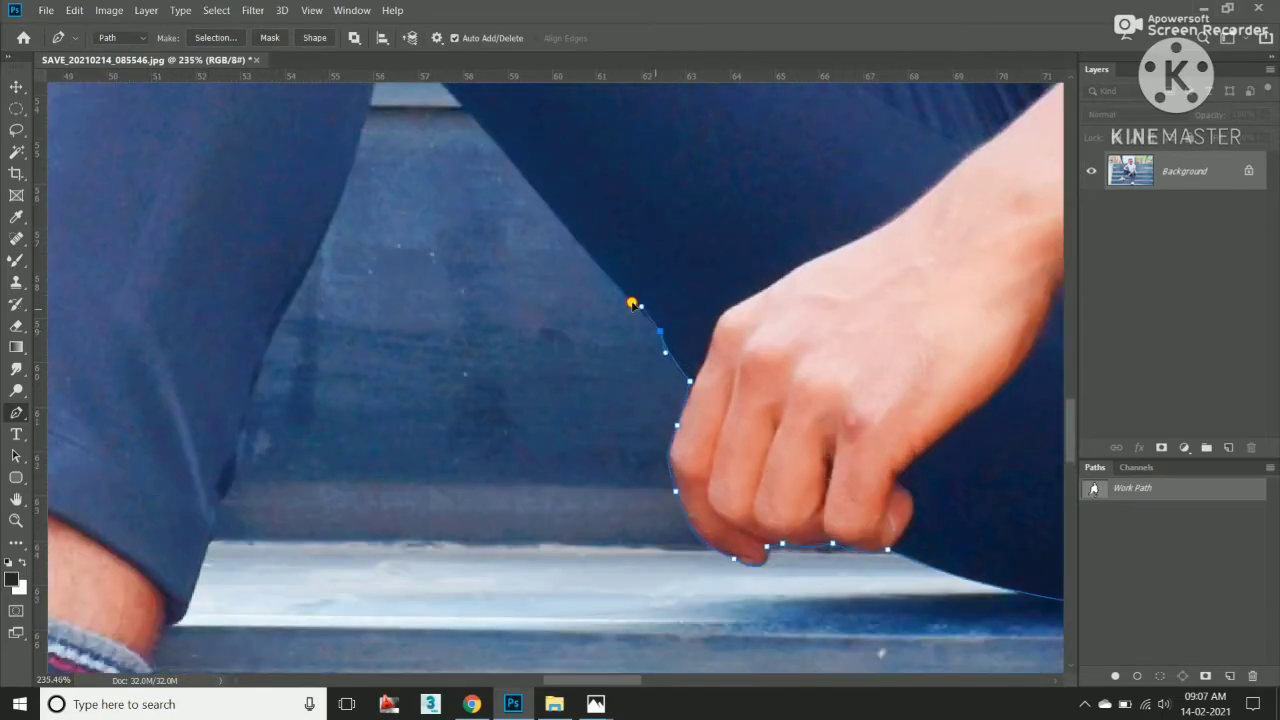
Continue down the inner trouser leg to the cuff.
{"action": "scroll", "coordinate": [614, 293], "scroll_direction": "down", "scroll_amount": 1}
{"action": "left_click_drag", "start_coordinate": [541, 245], "coordinate": [489, 216]}
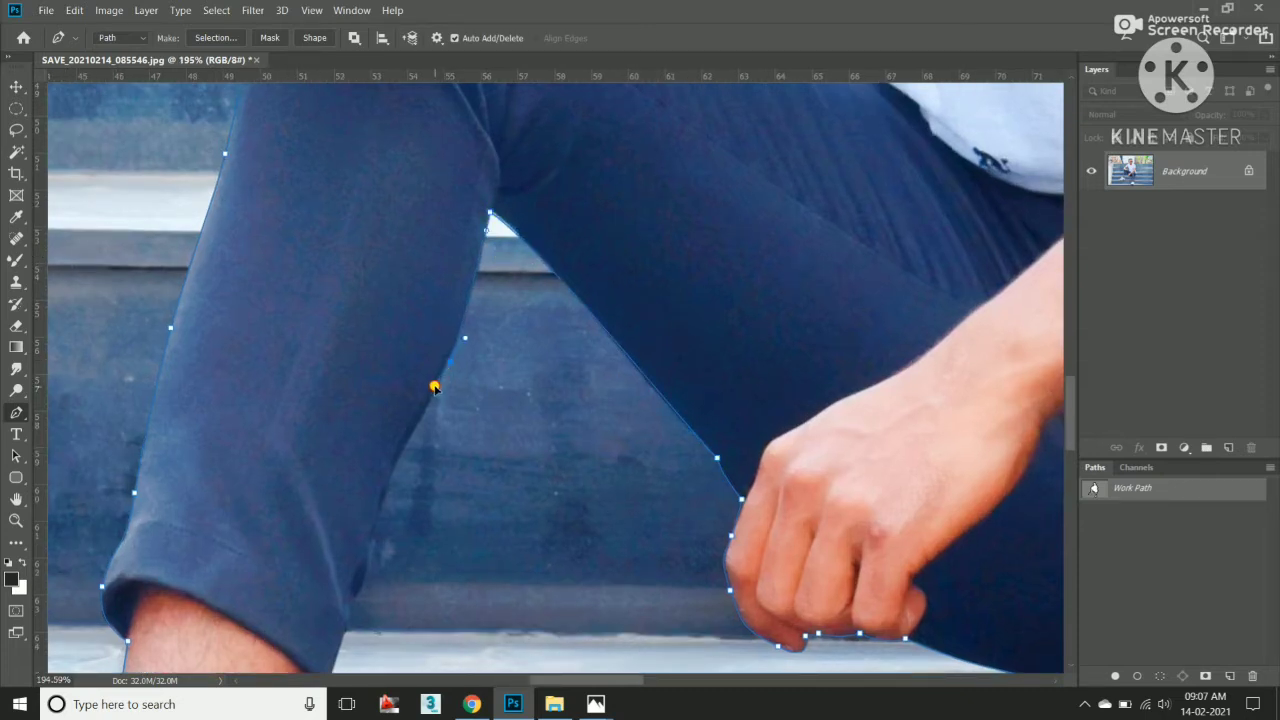
{"action": "scroll", "coordinate": [434, 395], "scroll_direction": "up", "scroll_amount": 1}
{"action": "scroll", "coordinate": [440, 396], "scroll_direction": "up", "scroll_amount": 1}
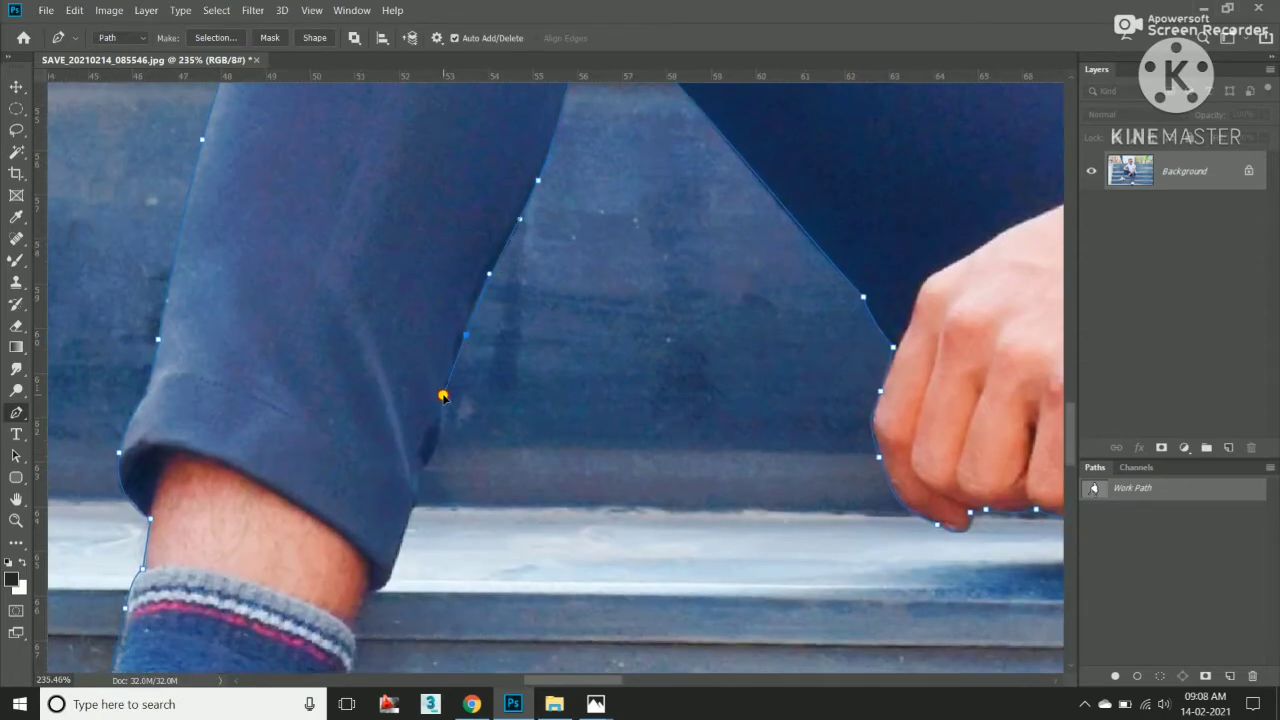
{"action": "left_click_drag", "start_coordinate": [428, 466], "coordinate": [415, 479]}
{"action": "left_click_drag", "start_coordinate": [399, 545], "coordinate": [394, 565]}
{"action": "left_click", "coordinate": [390, 584]}
{"action": "scroll", "coordinate": [384, 590], "scroll_direction": "up", "scroll_amount": 2}
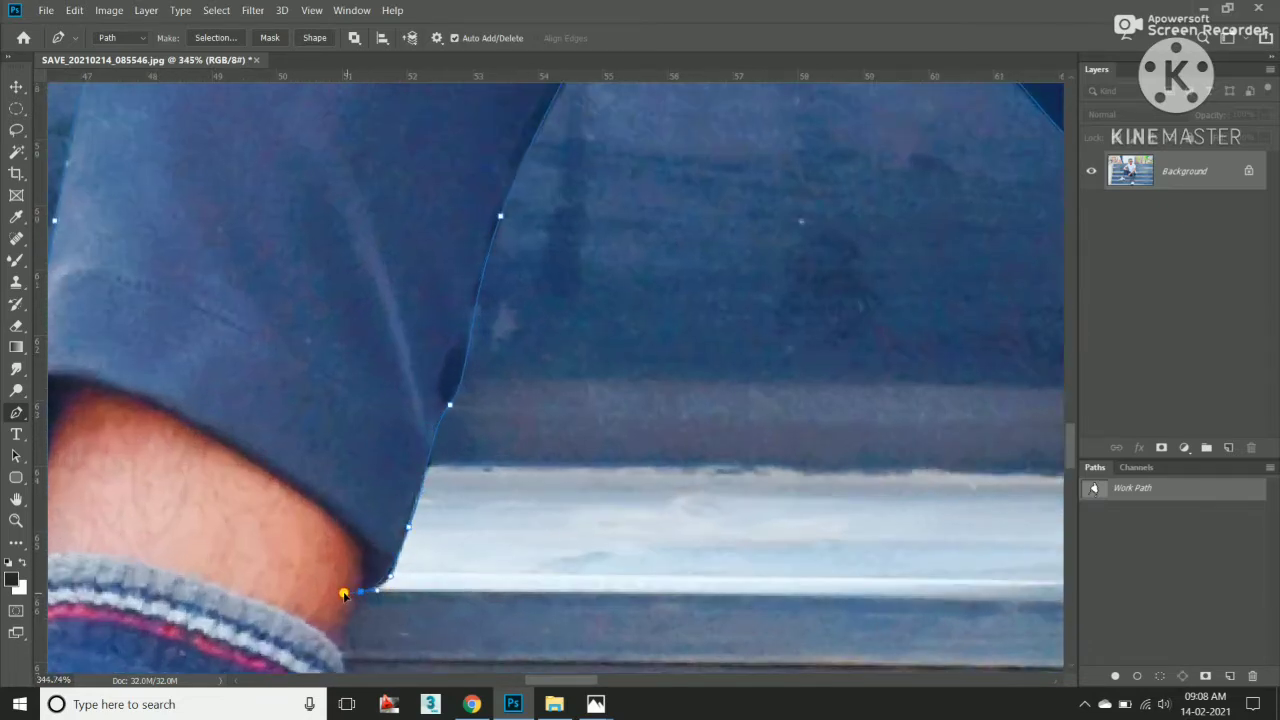
Curve the path along the sock, the shoe's back edge and around the heel.
{"action": "mouse_move", "coordinate": [348, 625]}
{"action": "left_mouse_down"}
{"action": "mouse_move", "coordinate": [494, 329]}
{"action": "mouse_move", "coordinate": [487, 380]}
{"action": "left_mouse_up"}
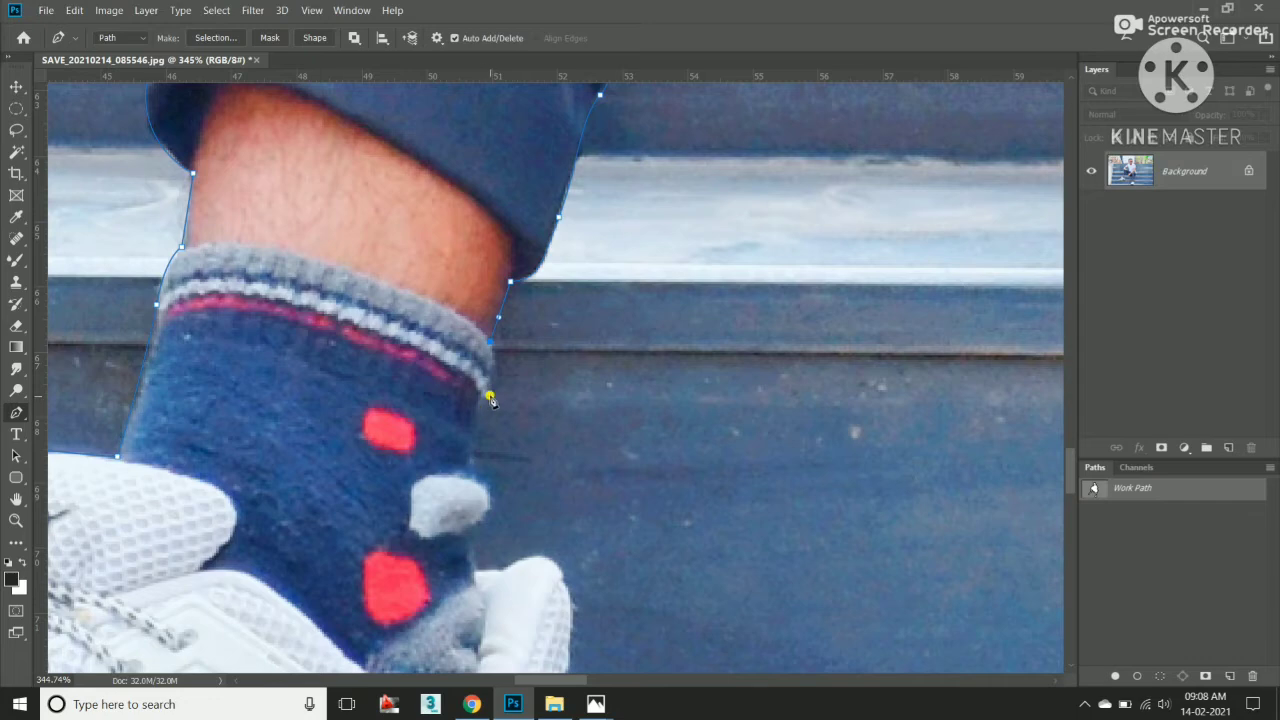
{"action": "left_click_drag", "start_coordinate": [474, 438], "coordinate": [538, 173]}
{"action": "left_click_drag", "start_coordinate": [538, 303], "coordinate": [578, 300]}
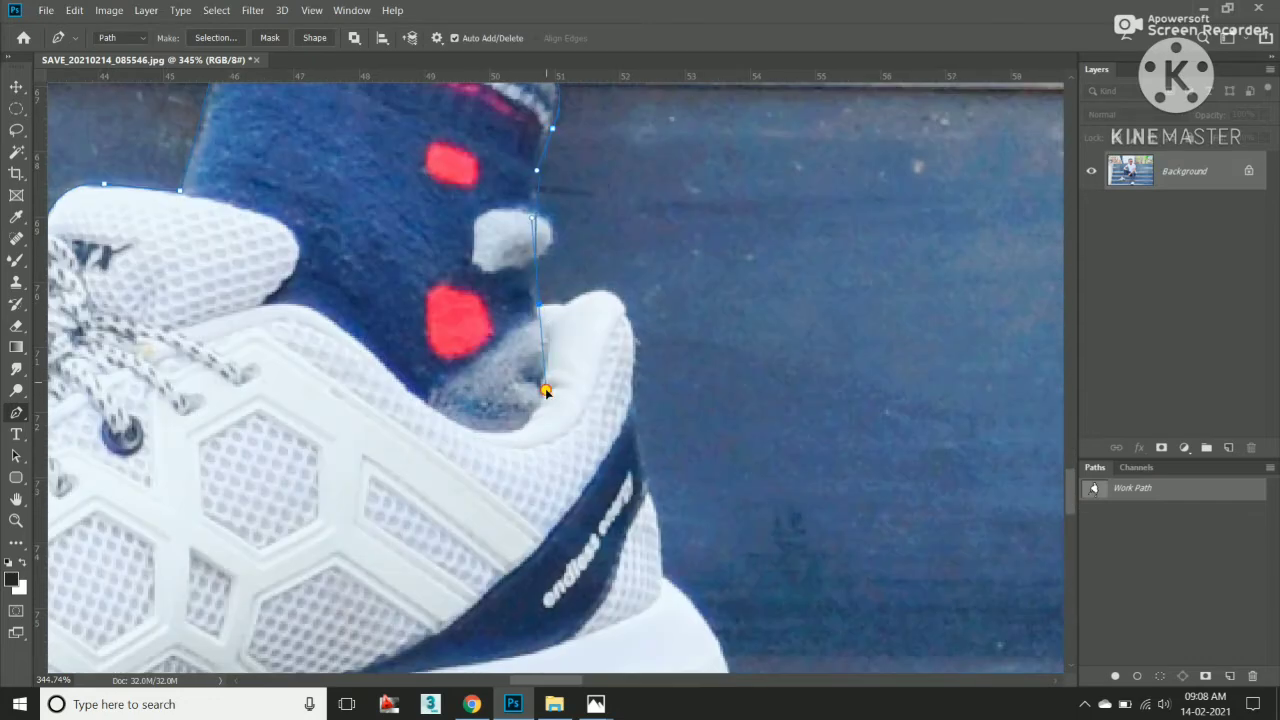
{"action": "left_click_drag", "start_coordinate": [635, 338], "coordinate": [635, 392]}
{"action": "left_click_drag", "start_coordinate": [645, 485], "coordinate": [600, 366]}
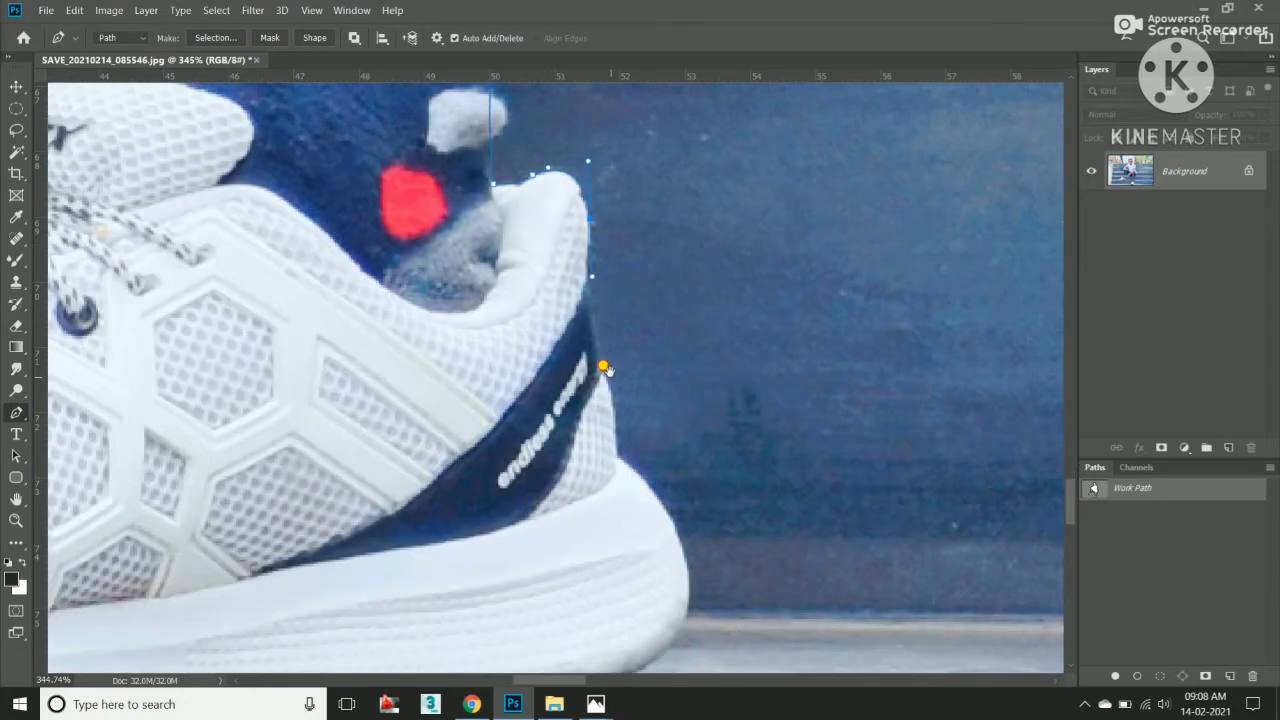
{"action": "left_click_drag", "start_coordinate": [617, 462], "coordinate": [617, 503]}
{"action": "left_click", "coordinate": [646, 480]}
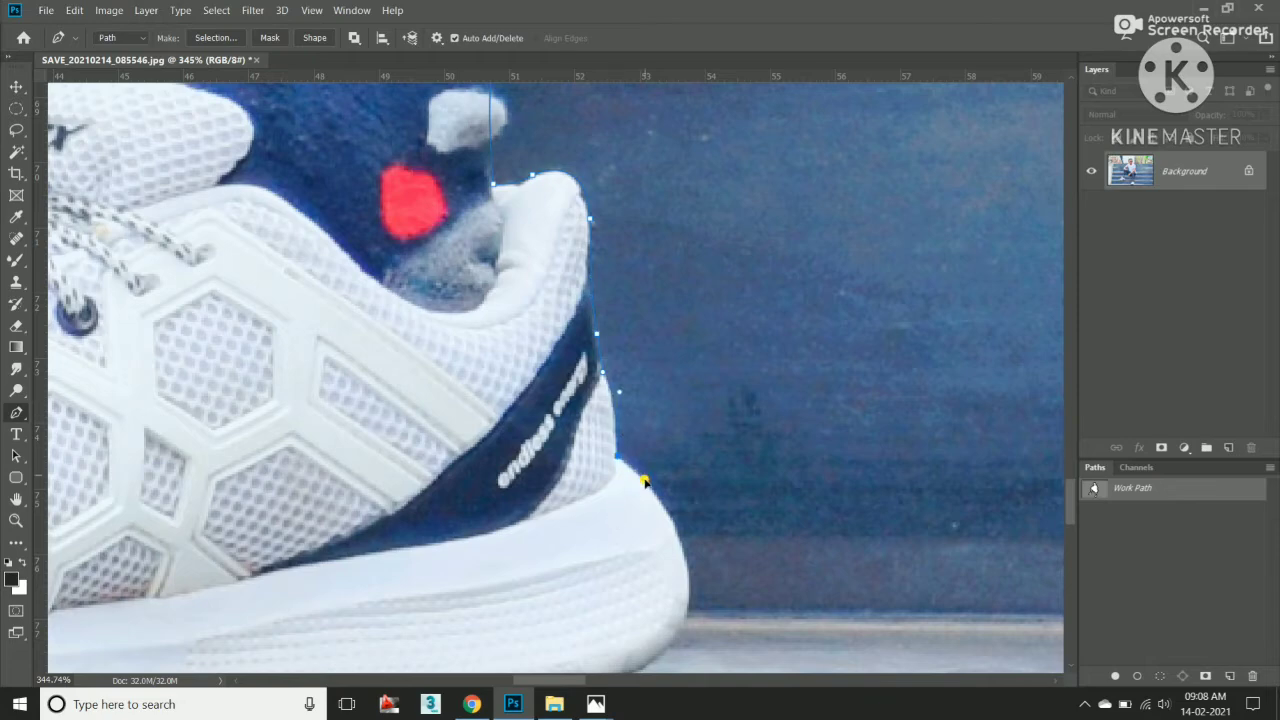
{"action": "scroll", "coordinate": [646, 480], "scroll_direction": "down", "scroll_amount": 2}
{"action": "scroll", "coordinate": [686, 391], "scroll_direction": "up", "scroll_amount": 1}
{"action": "left_click_drag", "start_coordinate": [690, 390], "coordinate": [690, 447]}
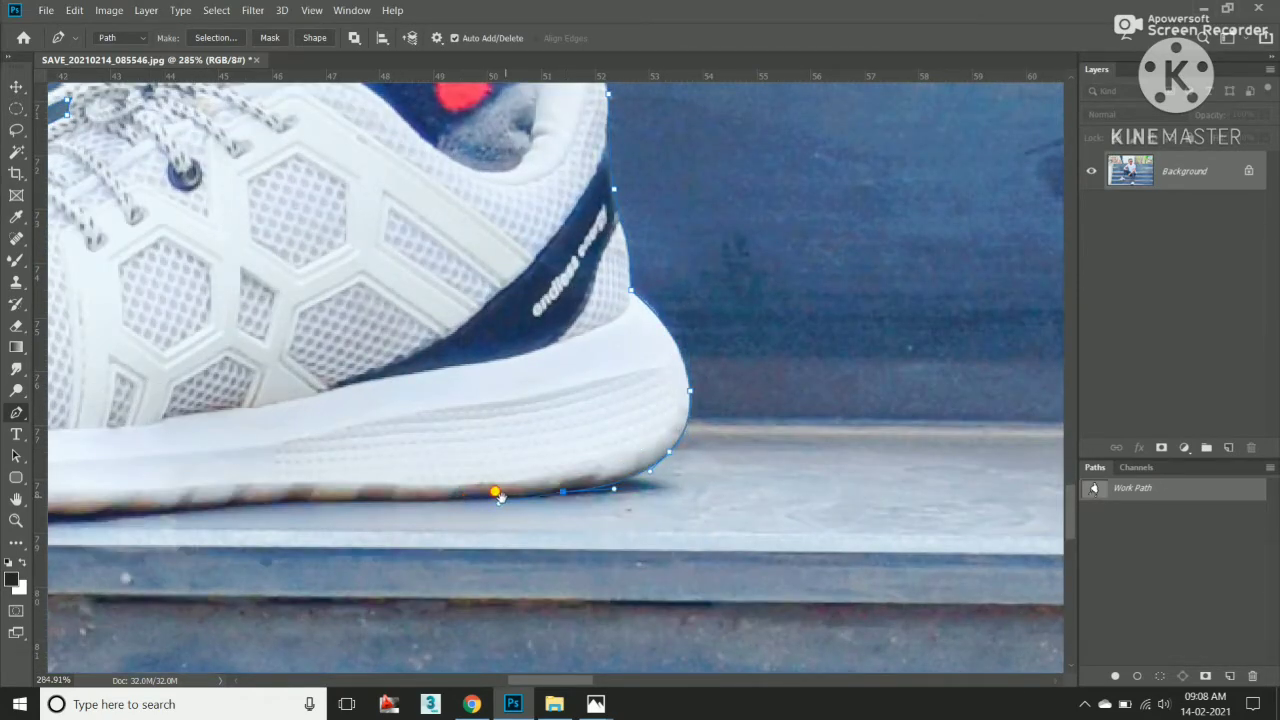
Remove a stray anchor from the sole path and zoom back out.
{"action": "left_click_drag", "start_coordinate": [497, 495], "coordinate": [624, 465]}
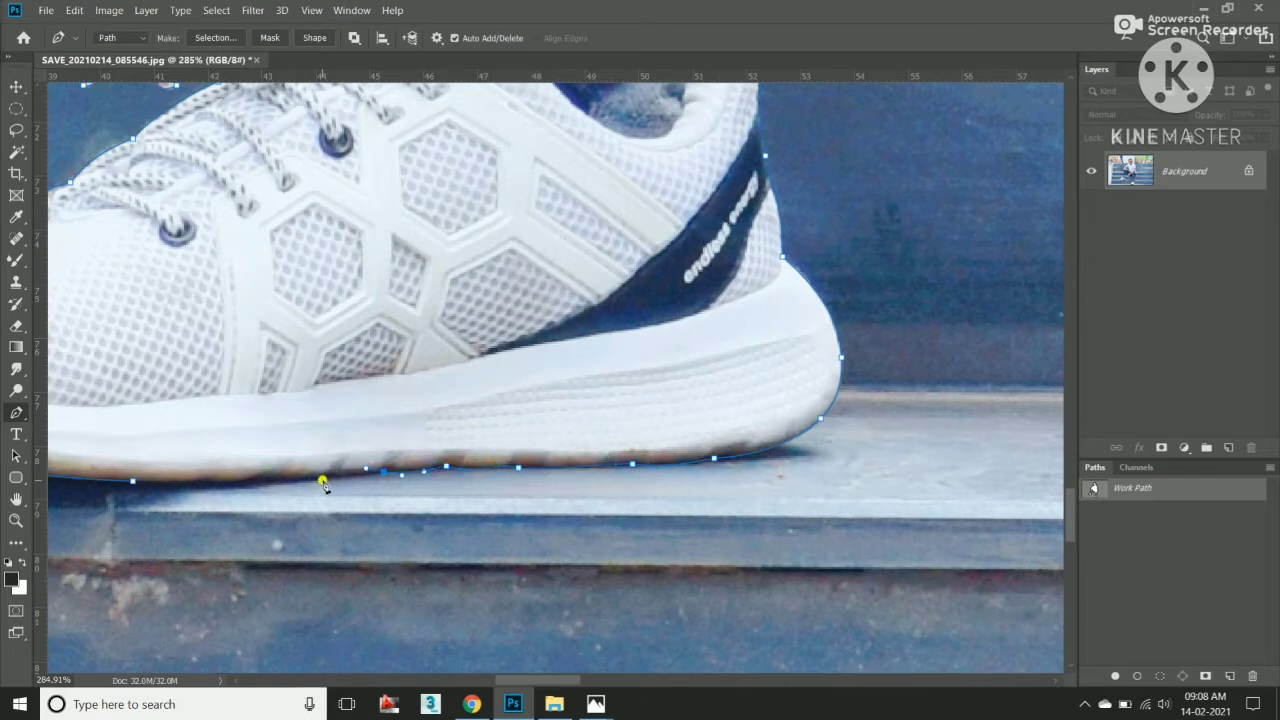
{"action": "left_click_drag", "start_coordinate": [322, 483], "coordinate": [630, 470]}
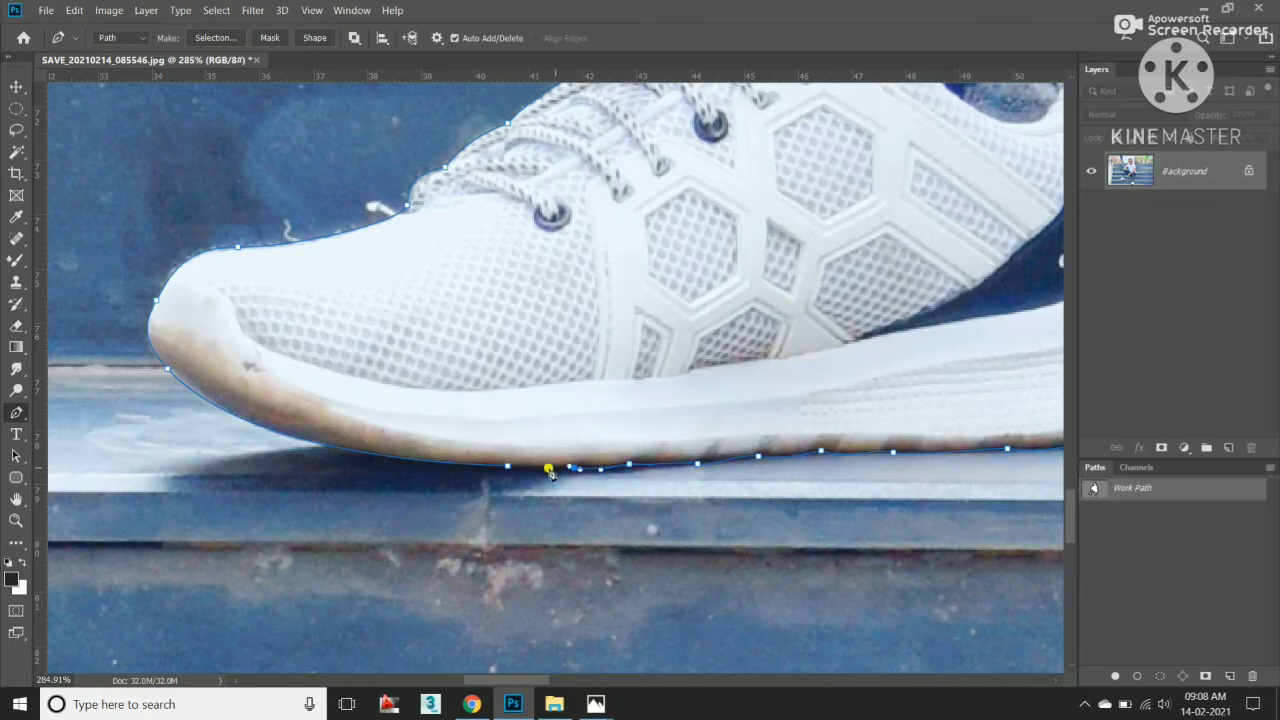
{"action": "left_click", "coordinate": [549, 469]}
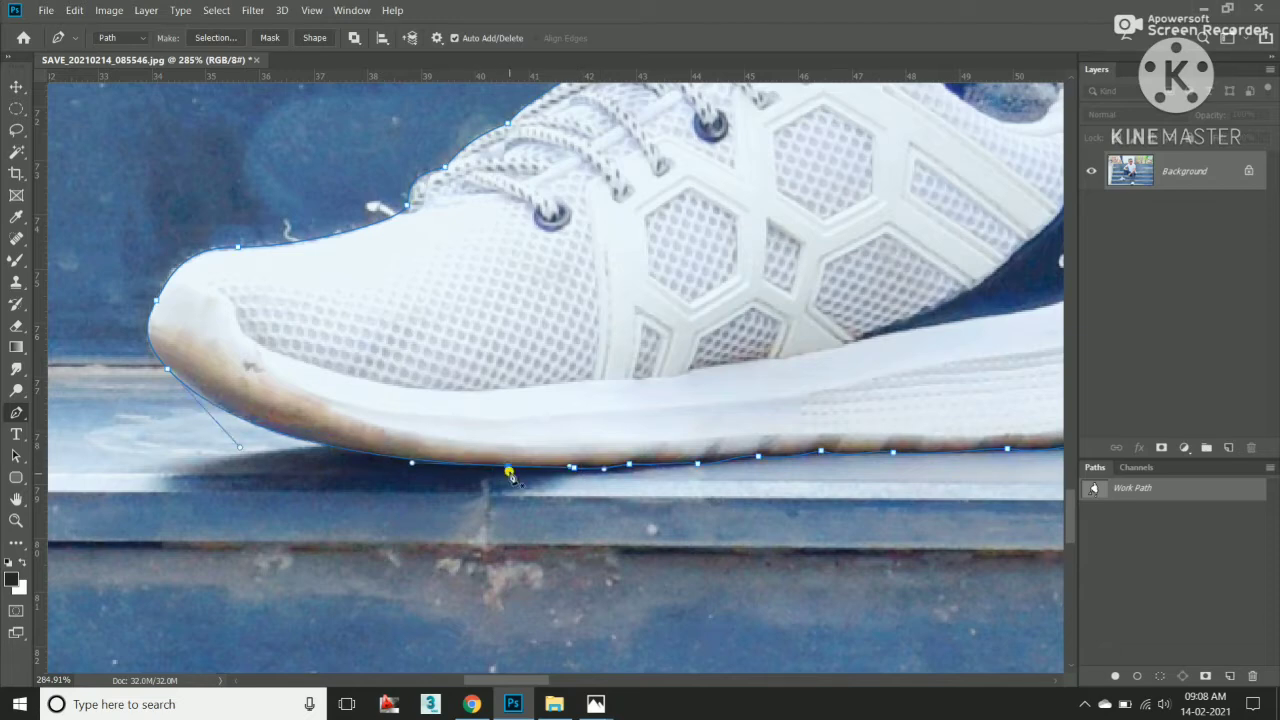
{"action": "scroll", "coordinate": [509, 465], "scroll_direction": "down", "scroll_amount": 3}
{"action": "scroll", "coordinate": [545, 456], "scroll_direction": "up", "scroll_amount": 5}
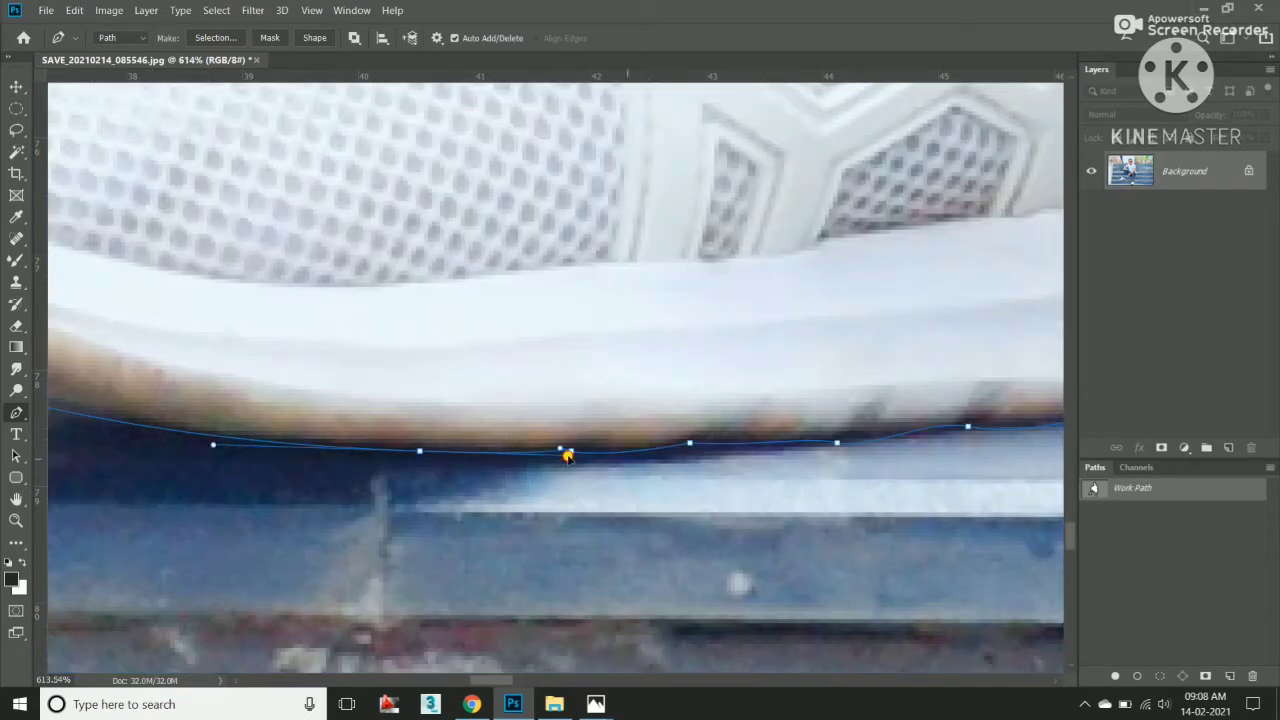
{"action": "scroll", "coordinate": [586, 474], "scroll_direction": "down", "scroll_amount": 2}
{"action": "scroll", "coordinate": [560, 500], "scroll_direction": "down", "scroll_amount": 2}
Place anchors down the shirt edge beside the bicycle print to the hem.
{"action": "scroll", "coordinate": [517, 565], "scroll_direction": "down", "scroll_amount": 1}
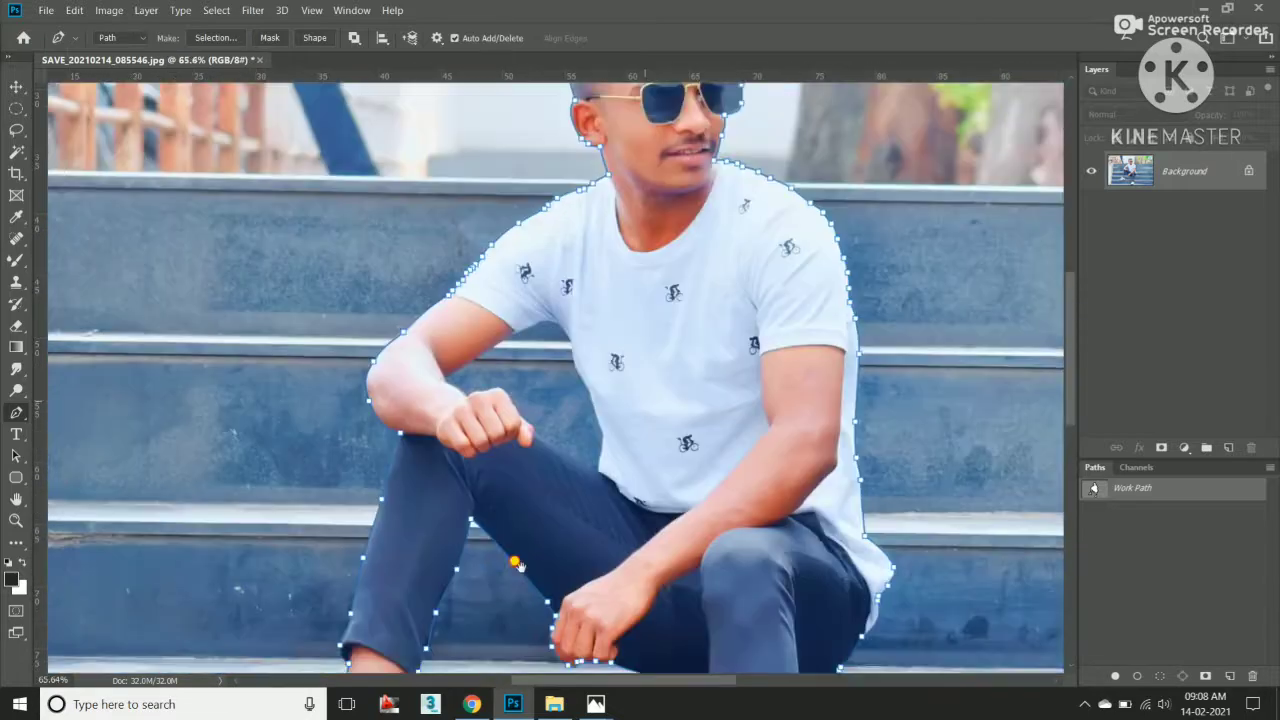
{"action": "scroll", "coordinate": [429, 423], "scroll_direction": "up", "scroll_amount": 1}
{"action": "scroll", "coordinate": [371, 337], "scroll_direction": "up", "scroll_amount": 3}
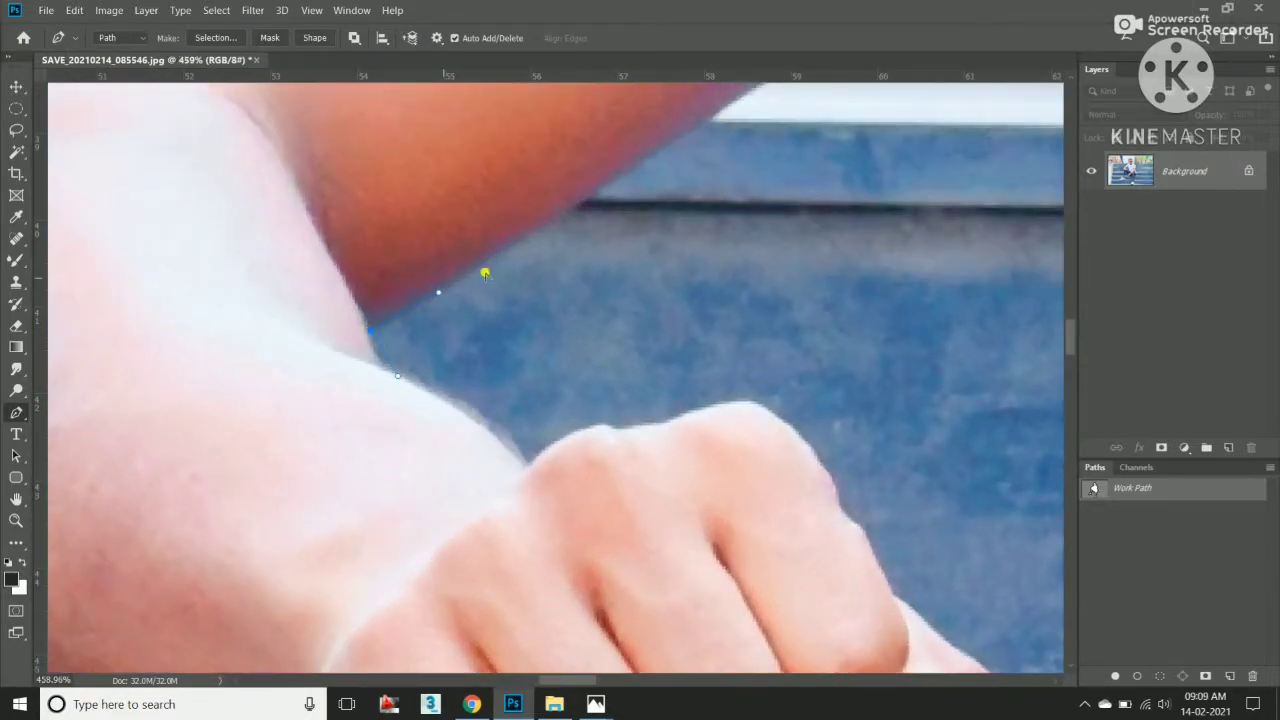
{"action": "scroll", "coordinate": [484, 273], "scroll_direction": "down", "scroll_amount": 2}
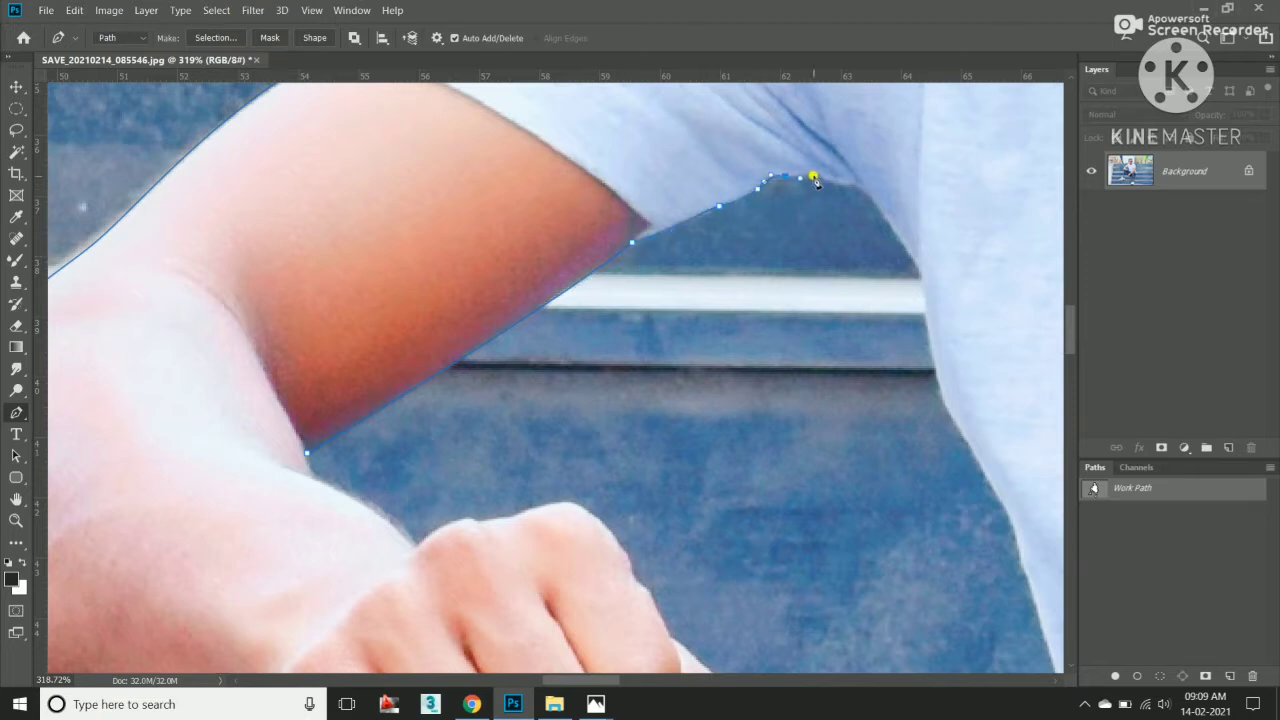
{"action": "left_click_drag", "start_coordinate": [934, 347], "coordinate": [704, 230]}
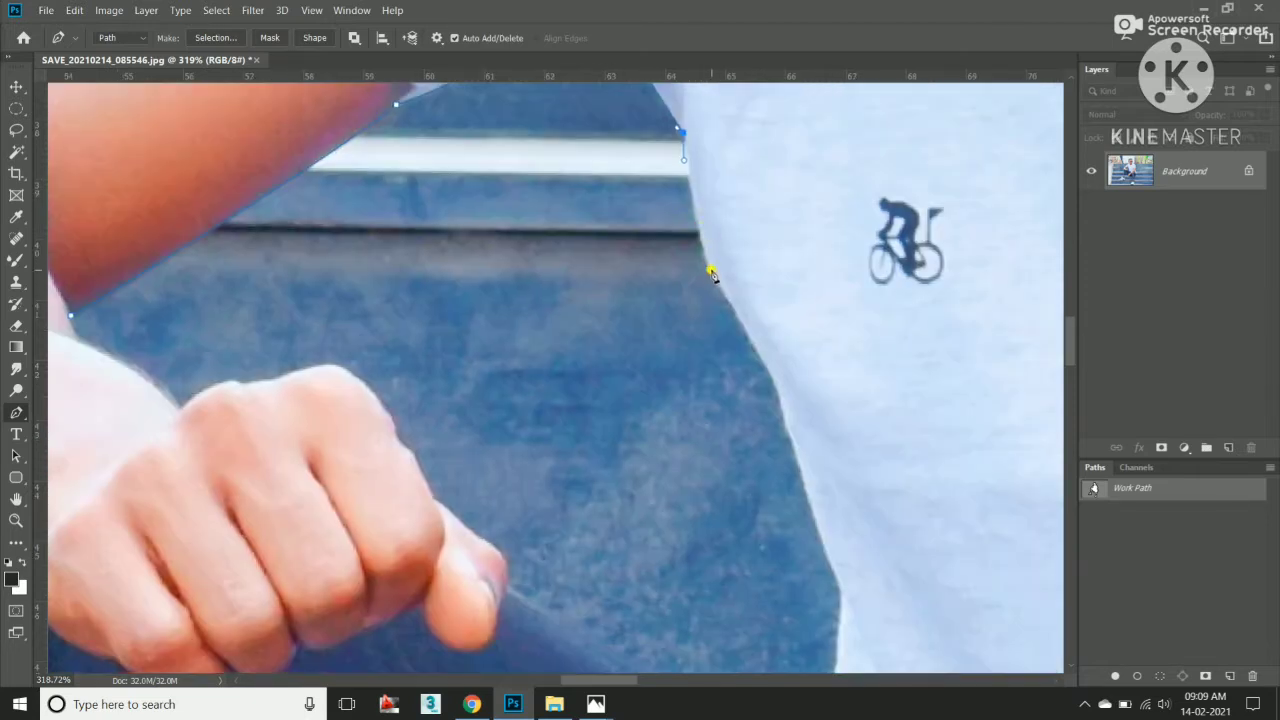
{"action": "left_click_drag", "start_coordinate": [750, 330], "coordinate": [693, 250]}
{"action": "left_click", "coordinate": [681, 238]}
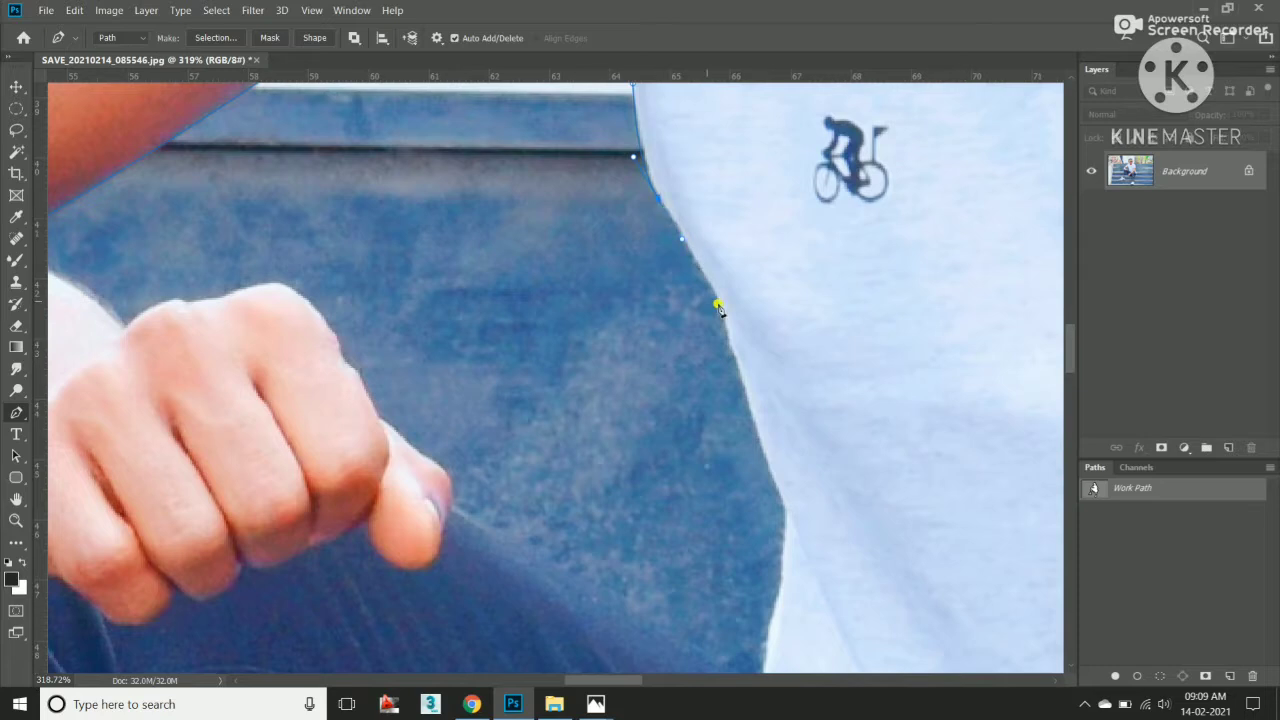
{"action": "left_click", "coordinate": [737, 385]}
{"action": "left_click_drag", "start_coordinate": [777, 475], "coordinate": [757, 310]}
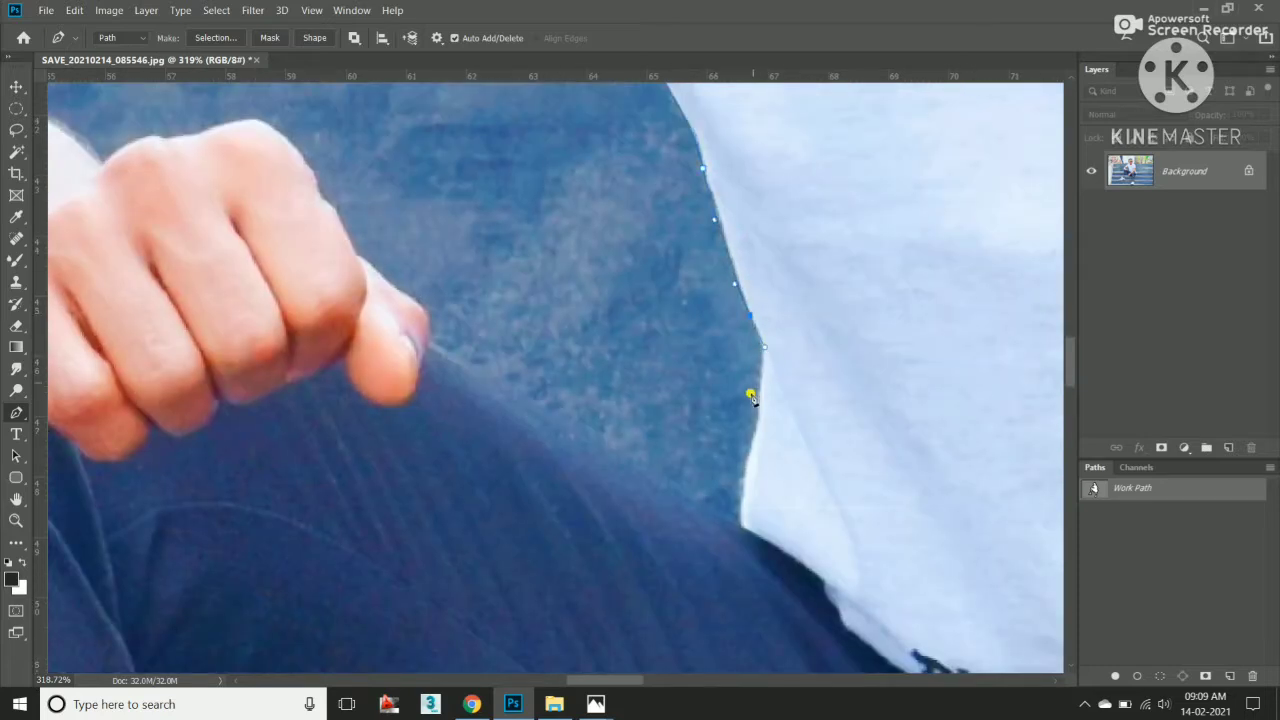
{"action": "left_click_drag", "start_coordinate": [757, 437], "coordinate": [637, 357]}
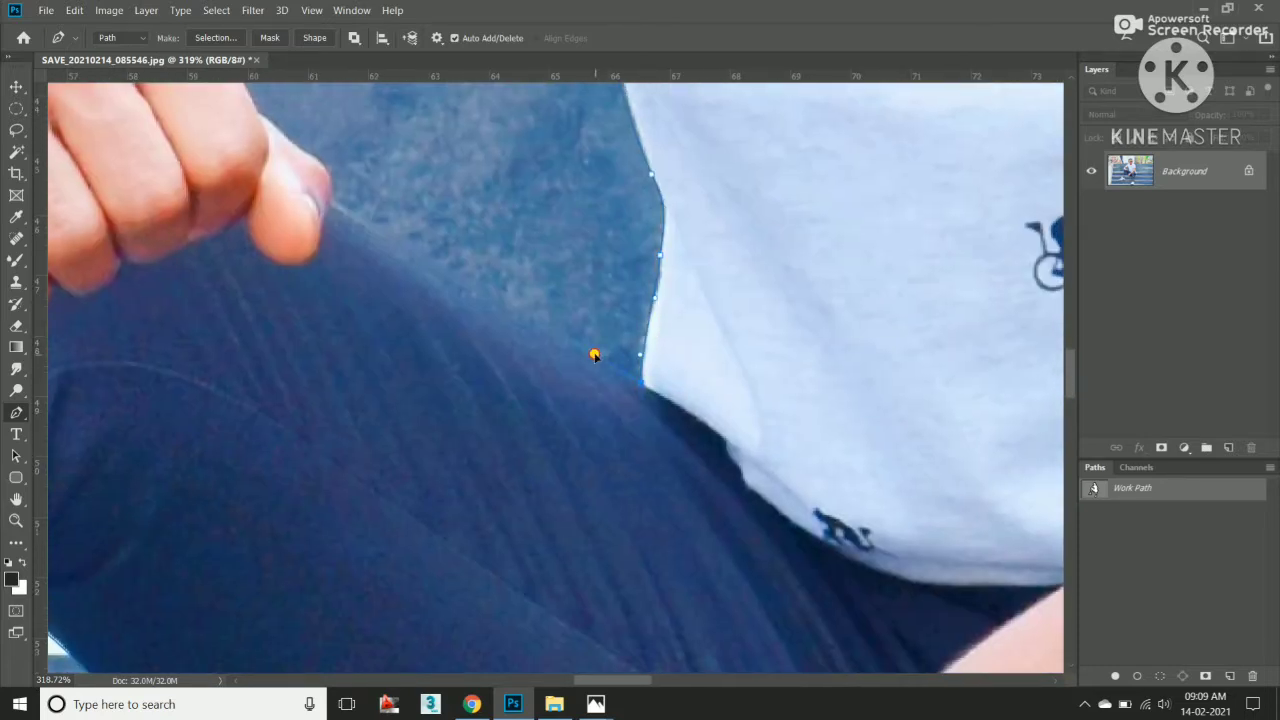
{"action": "left_click", "coordinate": [594, 355]}
Bend the path around the wrist and fist to close the outline.
{"action": "left_click_drag", "start_coordinate": [430, 240], "coordinate": [586, 380]}
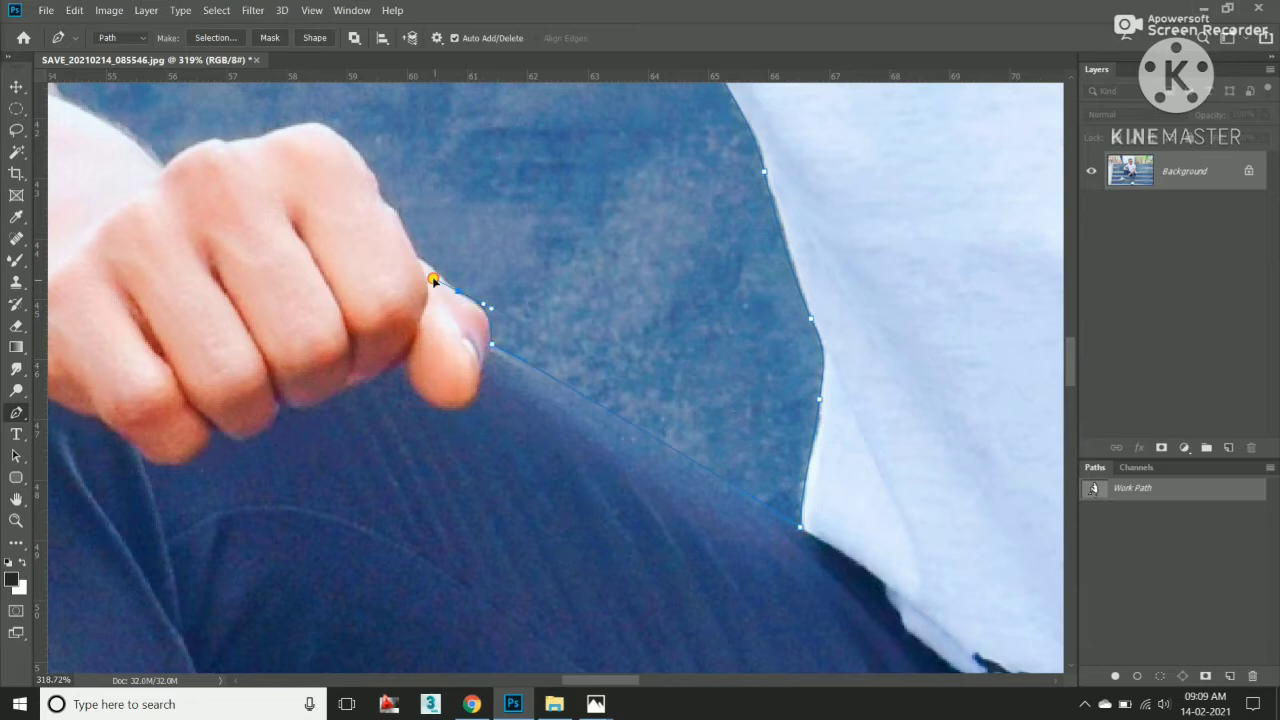
{"action": "left_click_drag", "start_coordinate": [387, 245], "coordinate": [608, 399]}
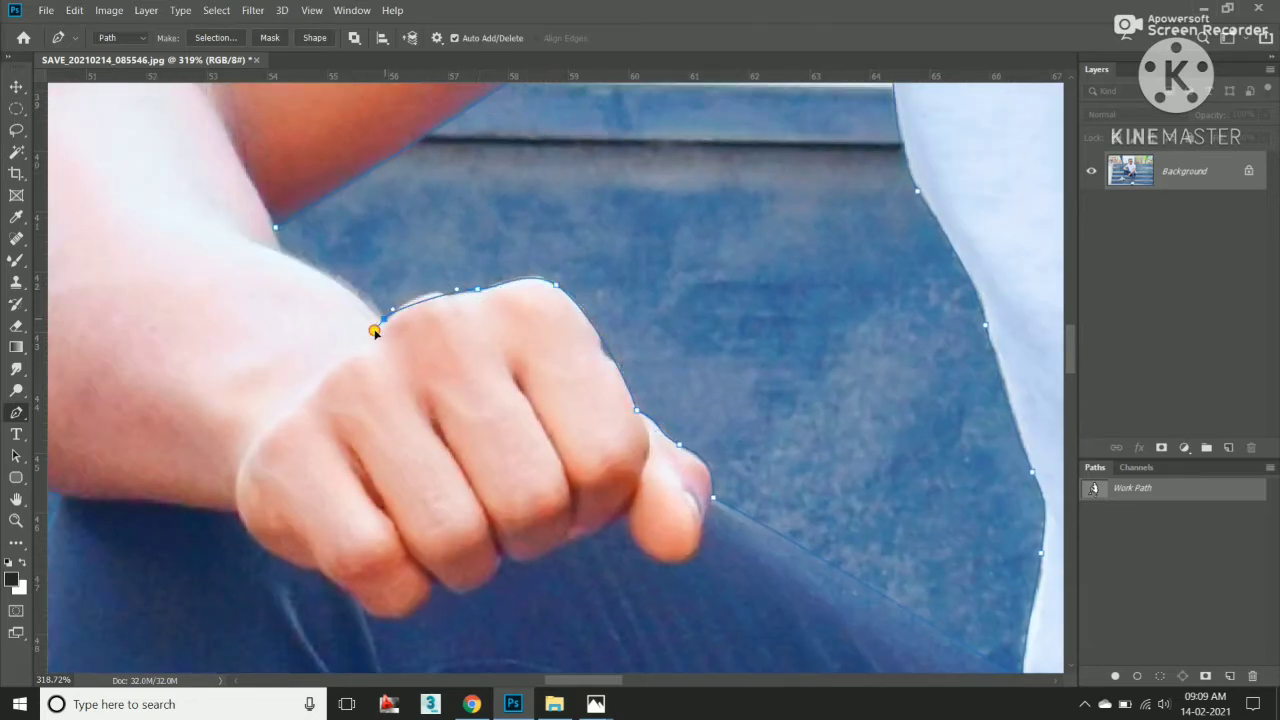
{"action": "left_click_drag", "start_coordinate": [374, 331], "coordinate": [341, 306]}
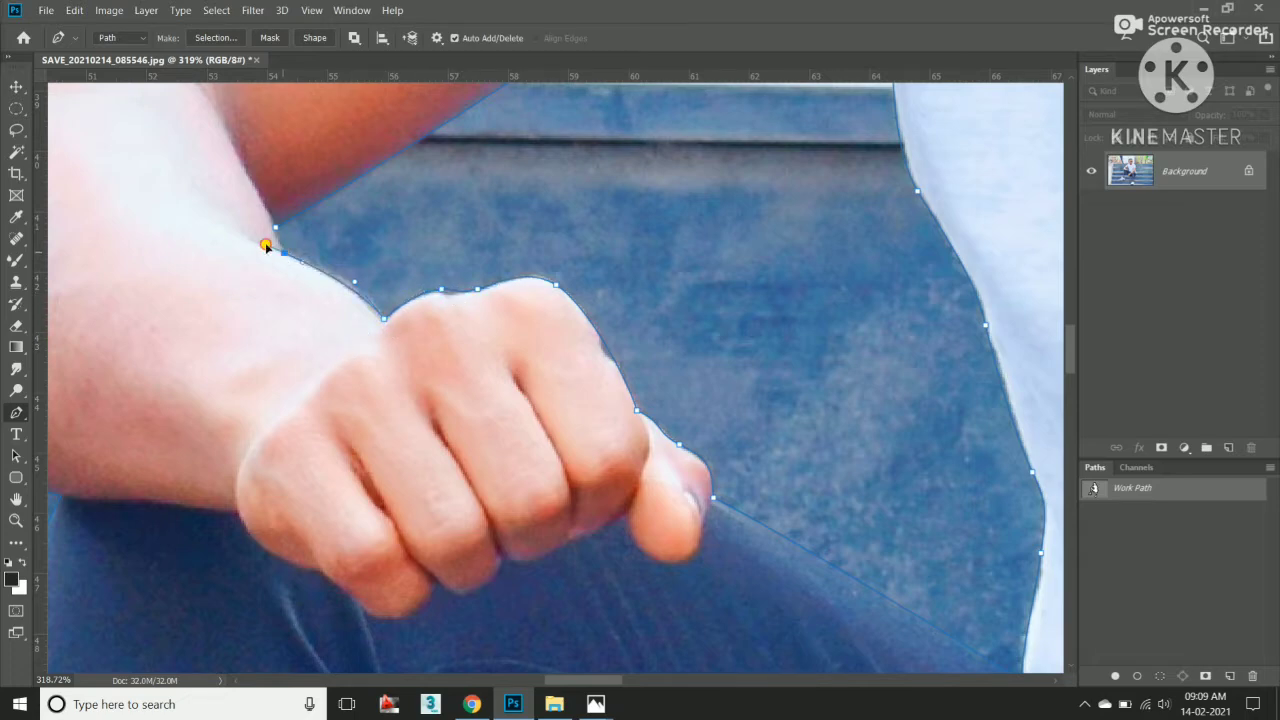
{"action": "scroll", "coordinate": [273, 234], "scroll_direction": "down", "scroll_amount": 4}
{"action": "scroll", "coordinate": [423, 286], "scroll_direction": "down", "scroll_amount": 4}
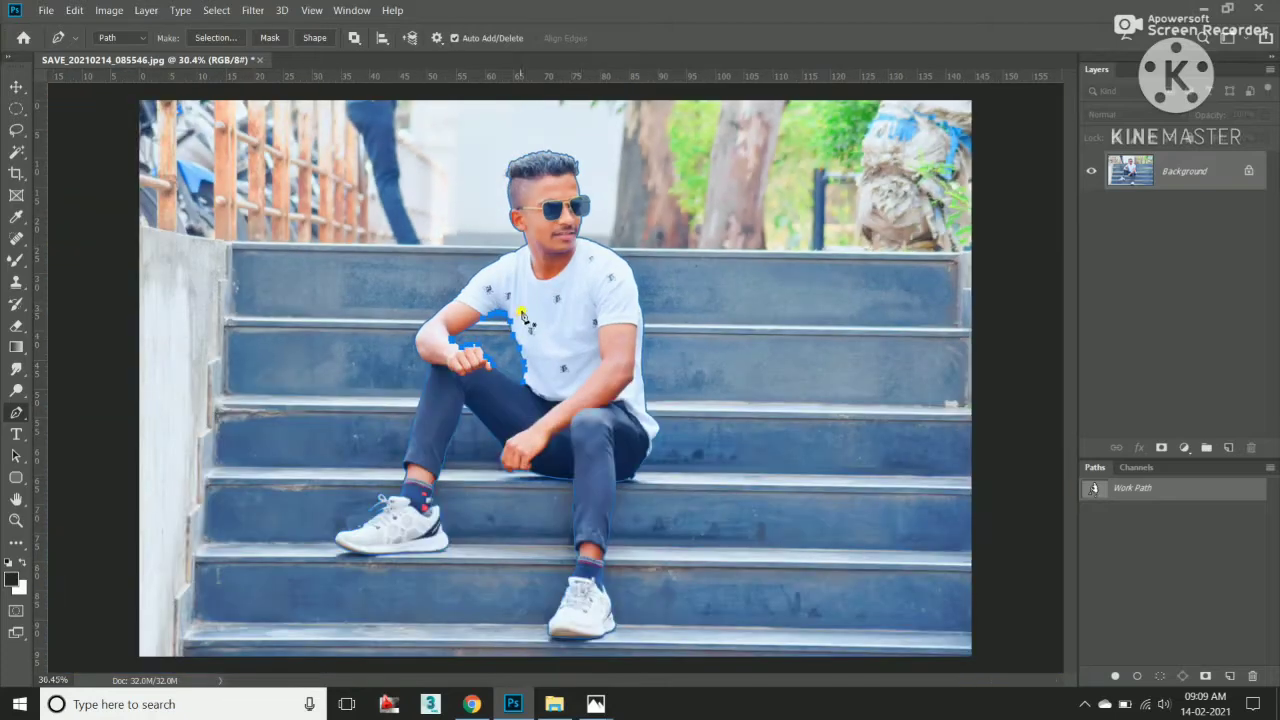
{"action": "scroll", "coordinate": [583, 250], "scroll_direction": "up", "scroll_amount": 3}
{"action": "scroll", "coordinate": [591, 190], "scroll_direction": "up", "scroll_amount": 2}
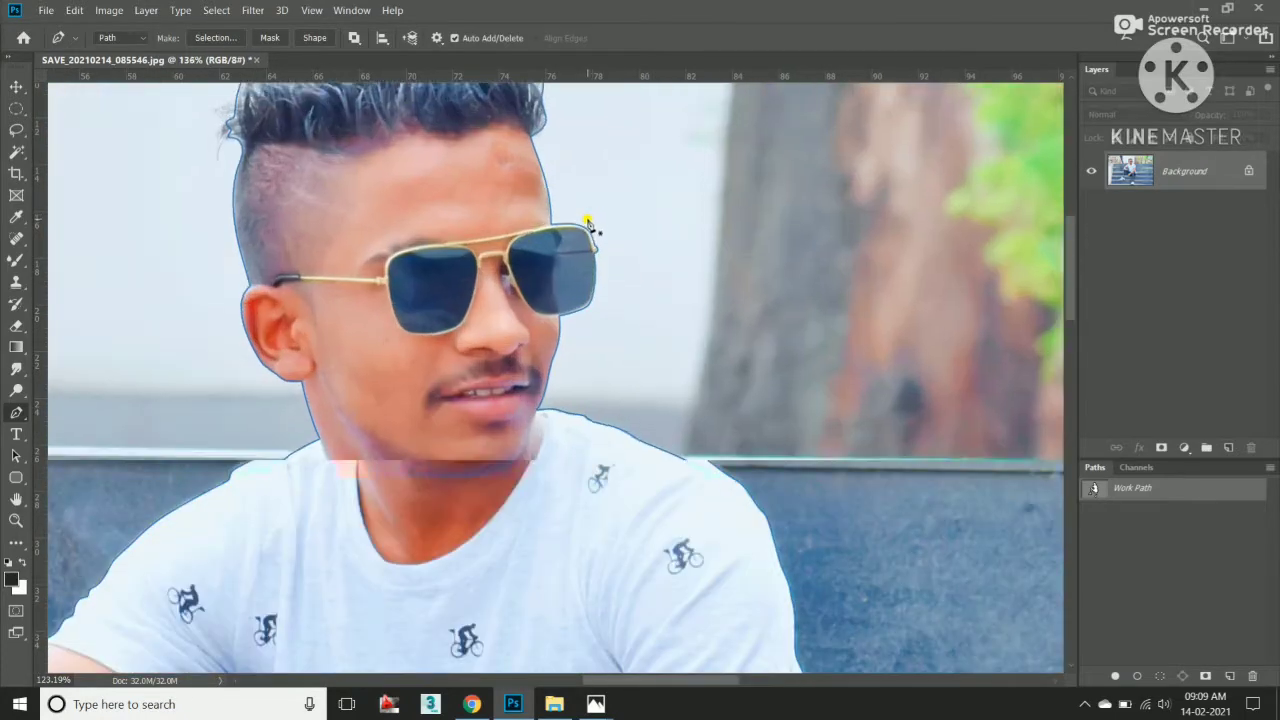
{"action": "scroll", "coordinate": [725, 300], "scroll_direction": "down", "scroll_amount": 6}
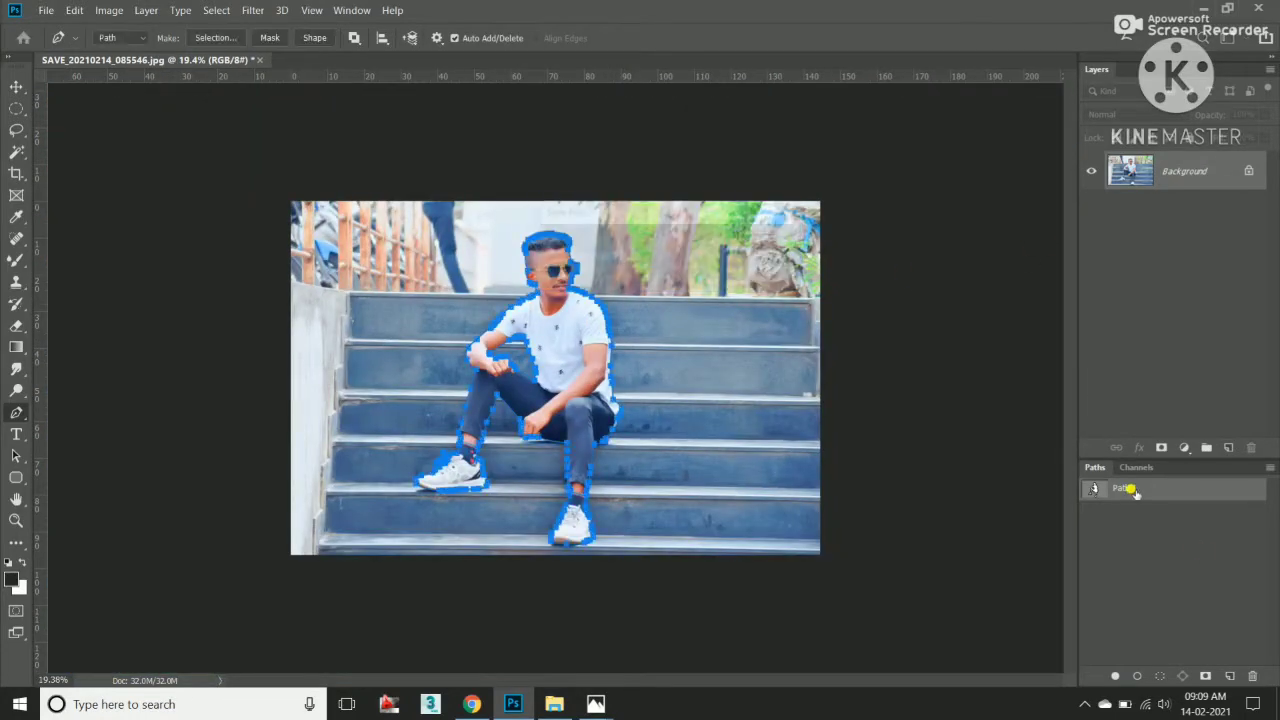
Load the path as a feathered selection.
{"action": "key", "text": "ctrl+Return"}
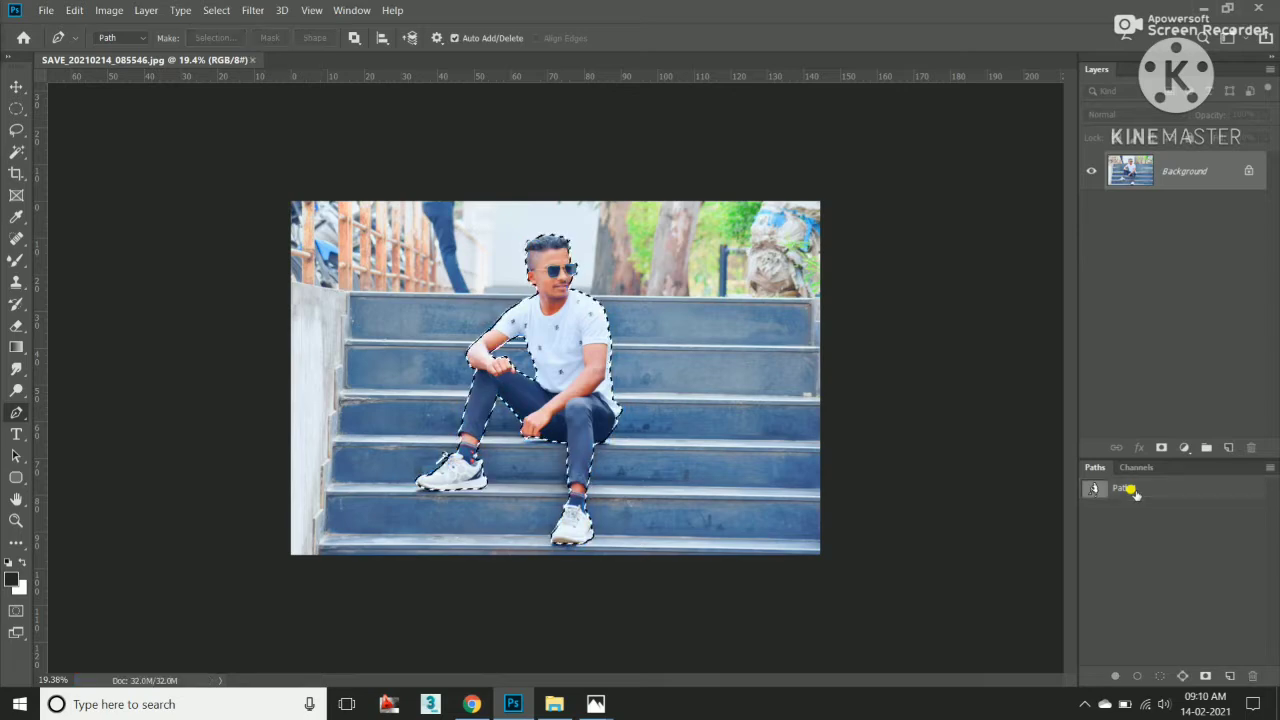
{"action": "key", "text": "shift+F6"}
{"action": "key", "text": "Return"}
Copy the man onto a new layer plus a duplicate, hiding Layer 1 and Background.
{"action": "key", "text": "ctrl+j"}
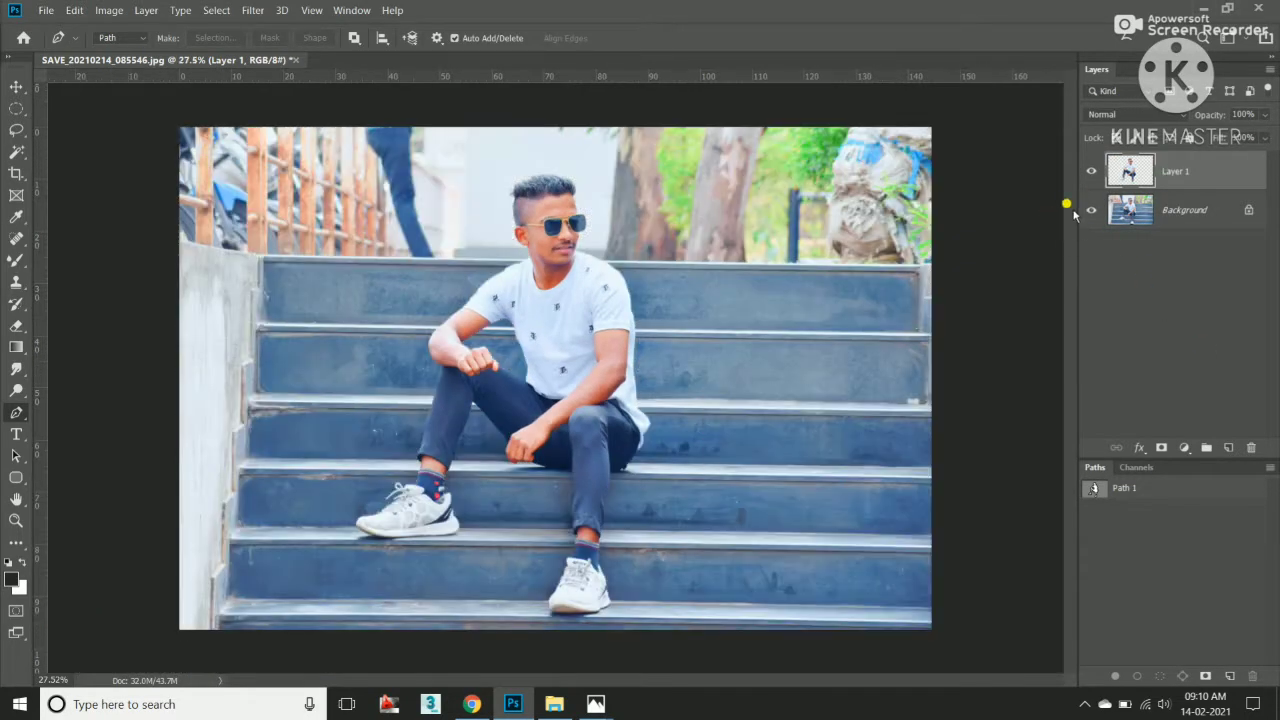
{"action": "key", "text": "ctrl+j"}
{"action": "left_click_drag", "start_coordinate": [1091, 248], "coordinate": [1091, 209]}
{"action": "key", "text": "v"}
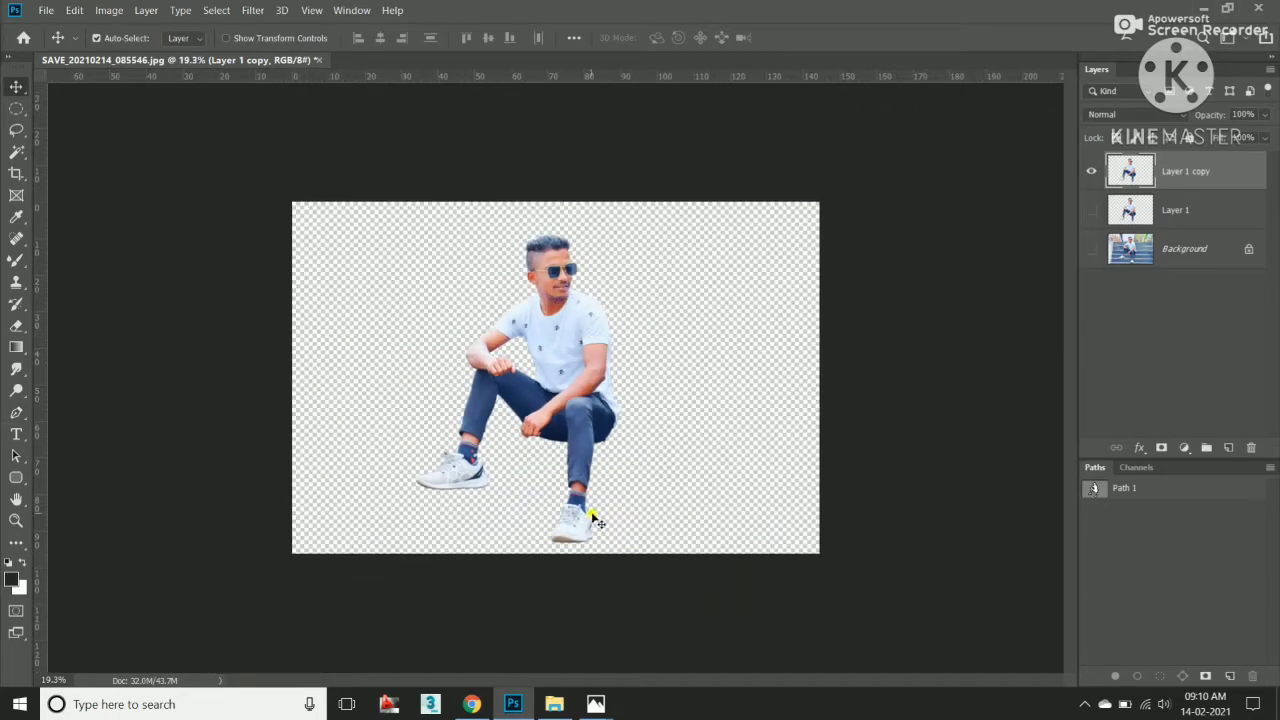
Bring the wp2911038.jpg sunset car photo into the cut-out document and close its window.
{"action": "key", "text": "alt+Tab"}
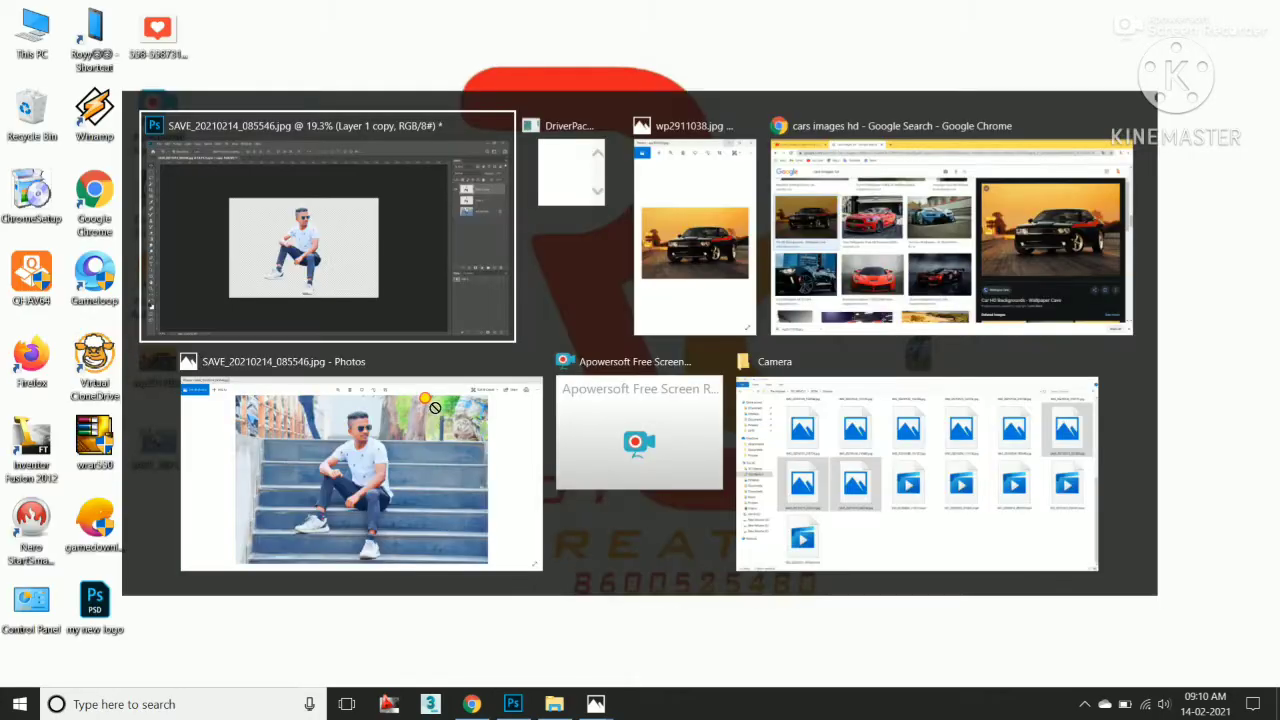
{"action": "left_click", "coordinate": [428, 335]}
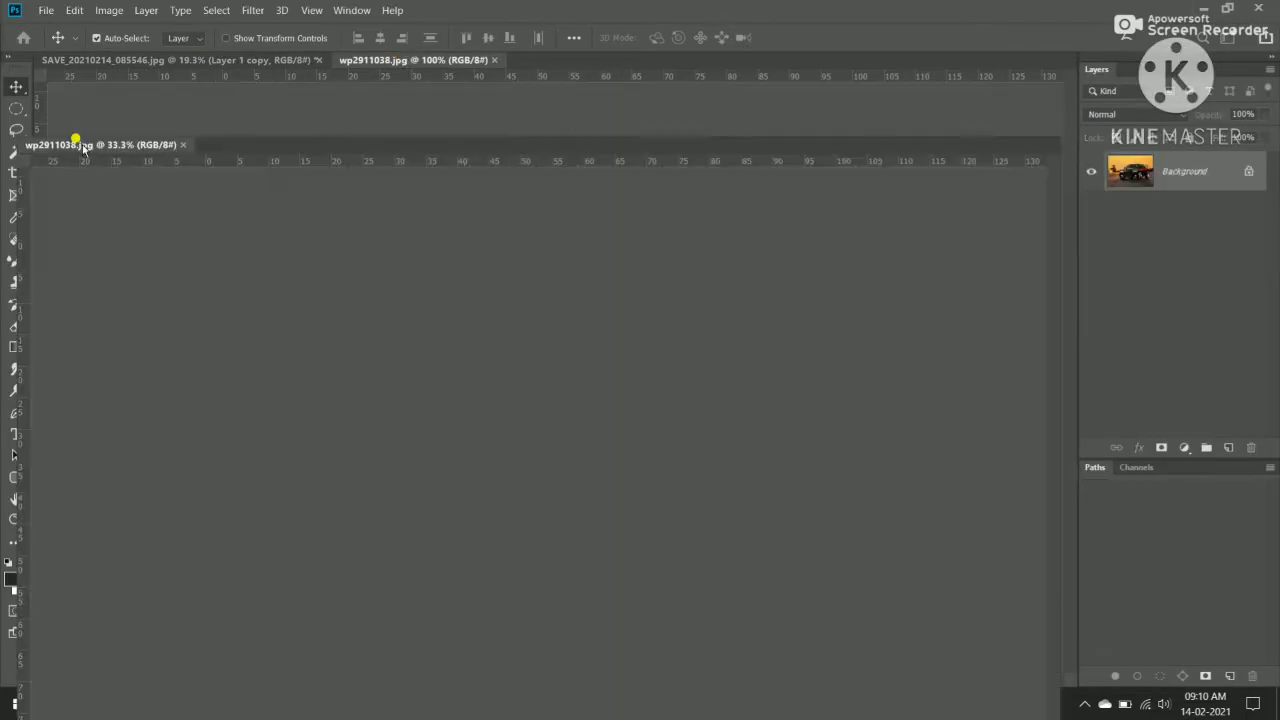
{"action": "left_click_drag", "start_coordinate": [490, 62], "coordinate": [77, 148]}
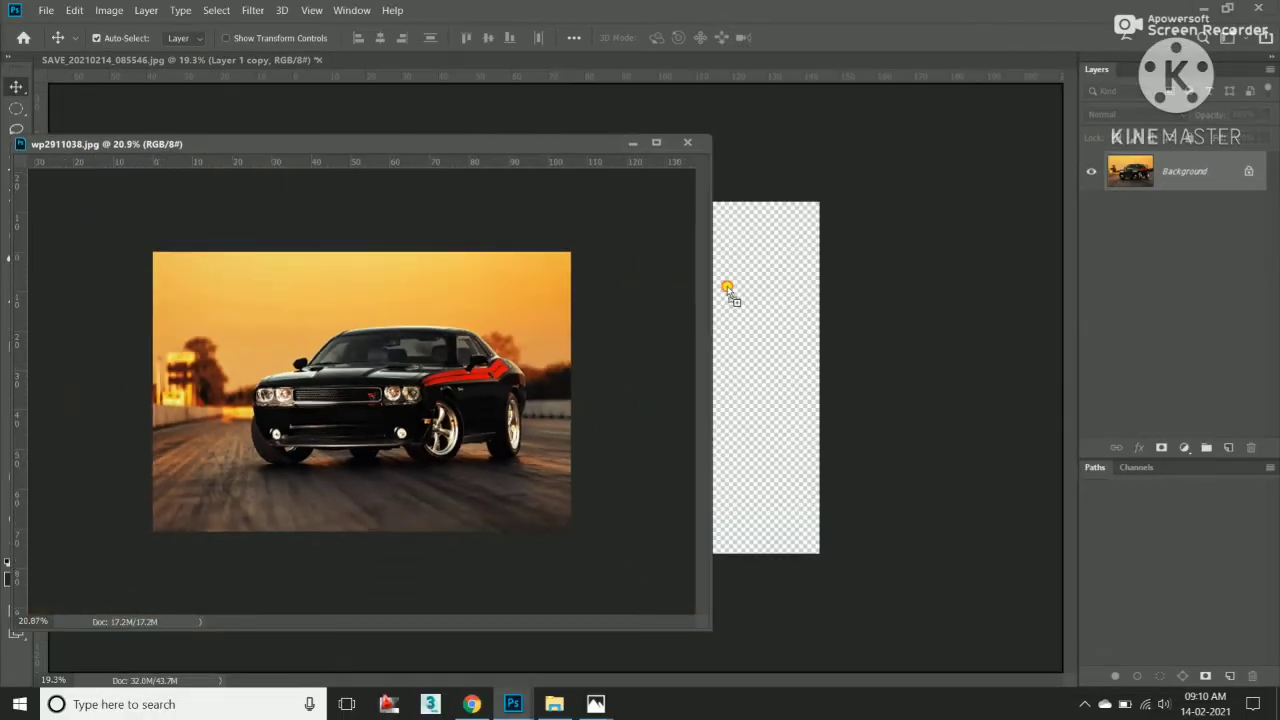
{"action": "left_click_drag", "start_coordinate": [257, 277], "coordinate": [728, 285]}
{"action": "left_click", "coordinate": [687, 142]}
Scale the car layer to fill the canvas and place it beneath the man's layer.
{"action": "key", "text": "ctrl+0"}
{"action": "key", "text": "ctrl+t"}
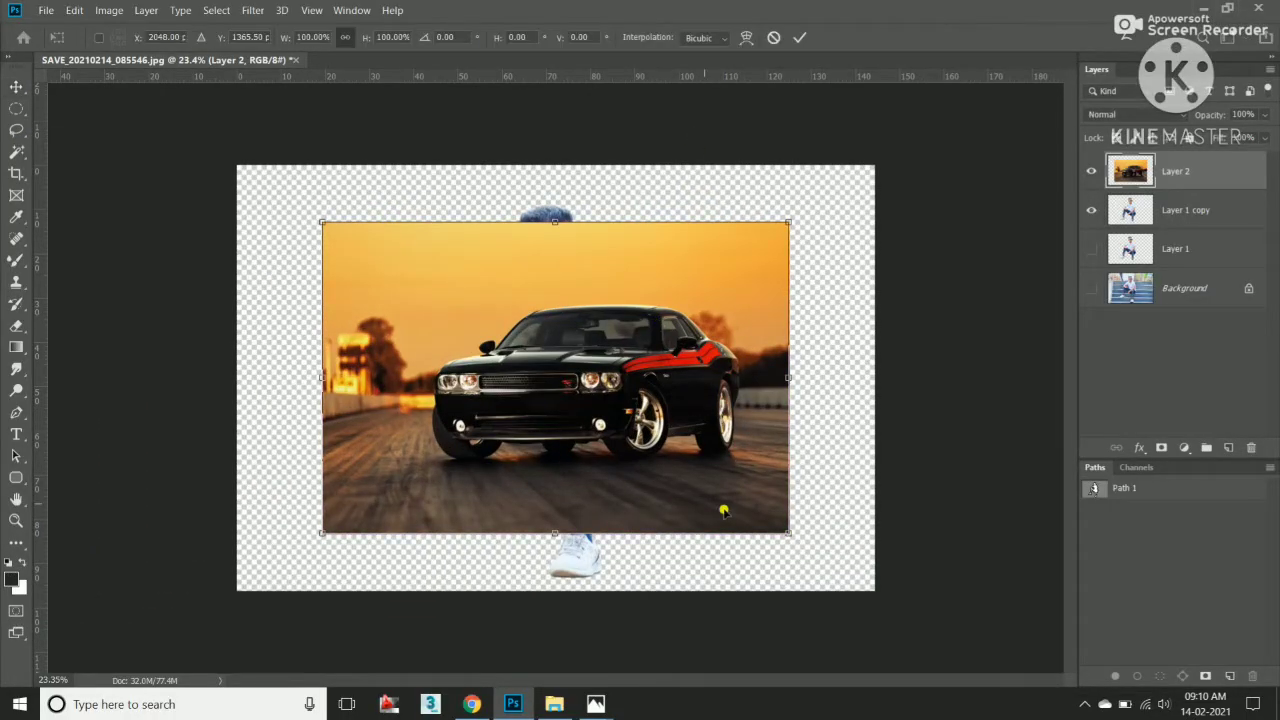
{"action": "left_click_drag", "start_coordinate": [787, 535], "coordinate": [870, 585]}
{"action": "key", "text": "Return"}
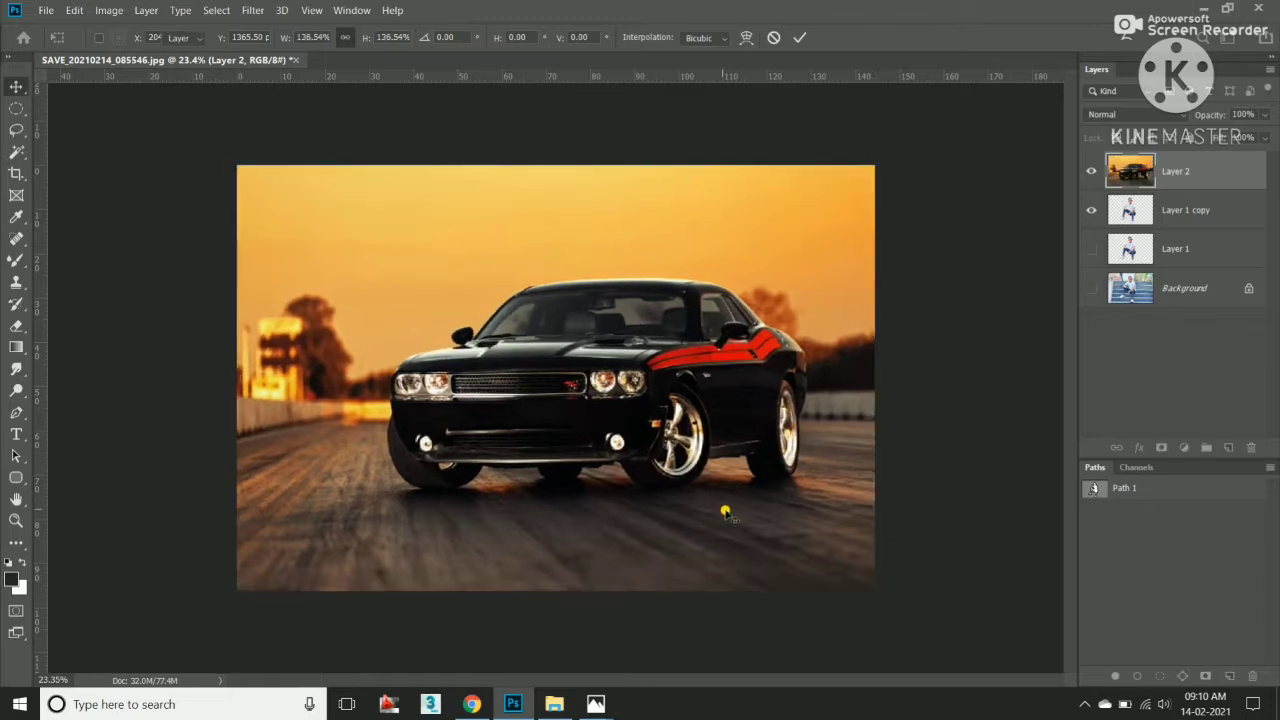
{"action": "left_click_drag", "start_coordinate": [1165, 180], "coordinate": [1165, 268]}
{"action": "scroll", "coordinate": [606, 407], "scroll_direction": "up", "scroll_amount": 2}
Convert the man's layer, Layer 1 copy, to a smart object.
{"action": "scroll", "coordinate": [606, 407], "scroll_direction": "up", "scroll_amount": 1}
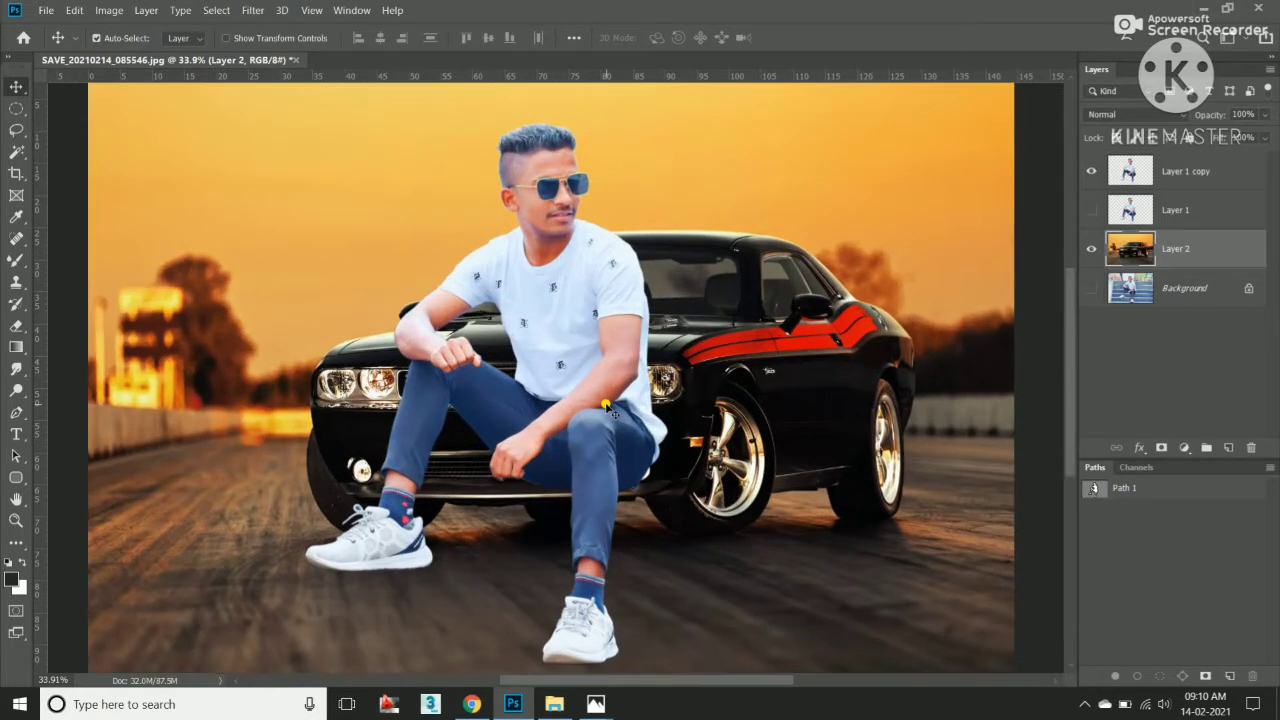
{"action": "scroll", "coordinate": [580, 335], "scroll_direction": "down", "scroll_amount": 2}
{"action": "left_click", "coordinate": [1168, 170]}
{"action": "key", "text": "ctrl+t"}
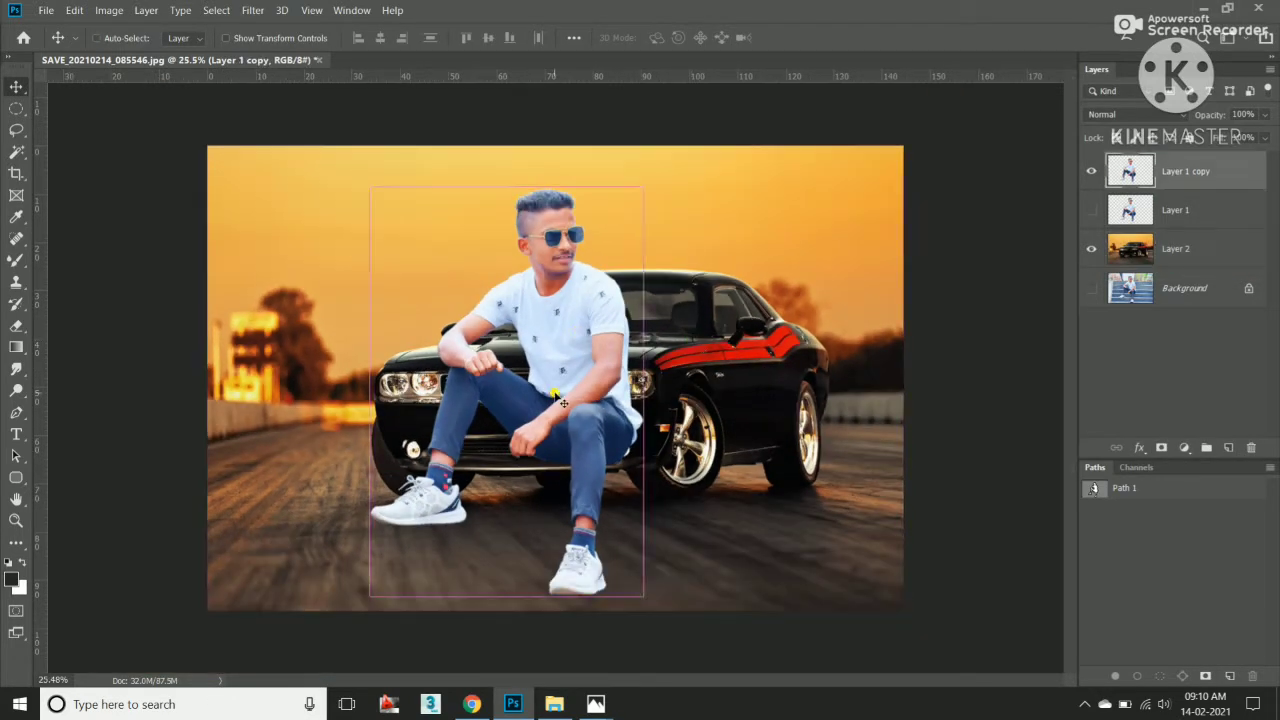
{"action": "right_click", "coordinate": [1166, 166]}
{"action": "left_click", "coordinate": [1005, 211]}
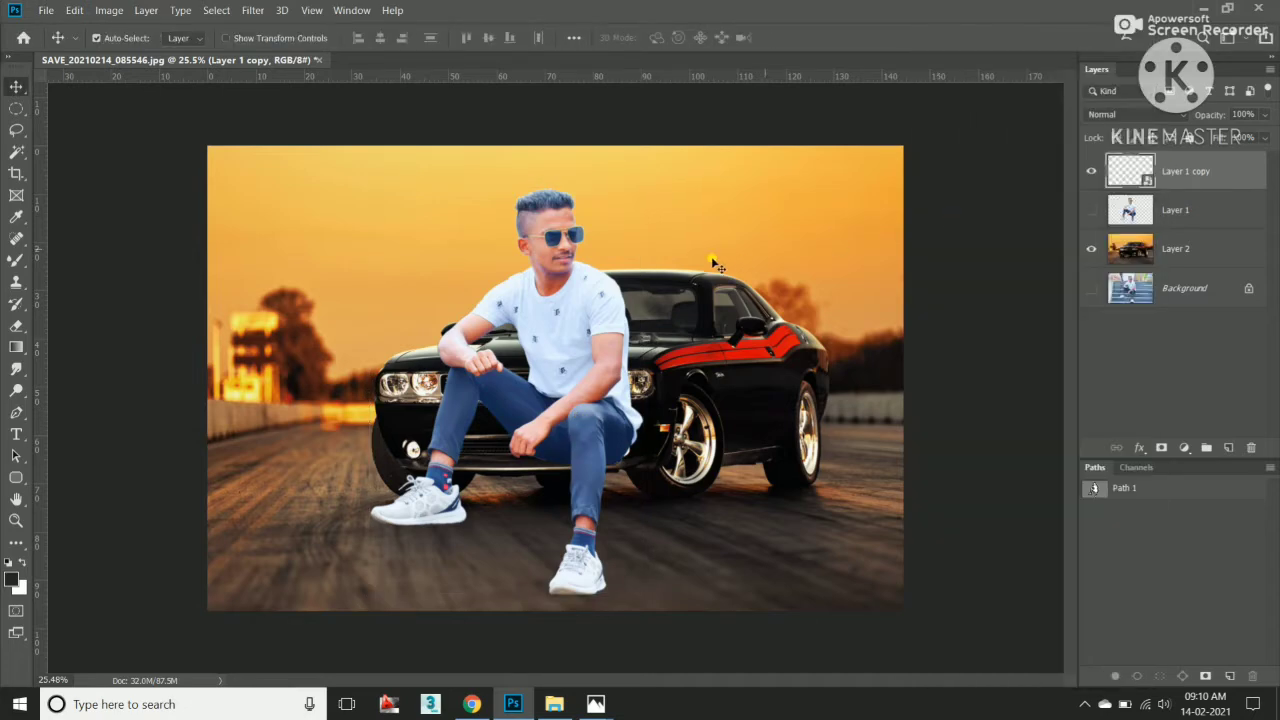
Scale the man to about 73% and seat him on the car's hood.
{"action": "key", "text": "ctrl+t"}
{"action": "left_click_drag", "start_coordinate": [643, 596], "coordinate": [600, 531]}
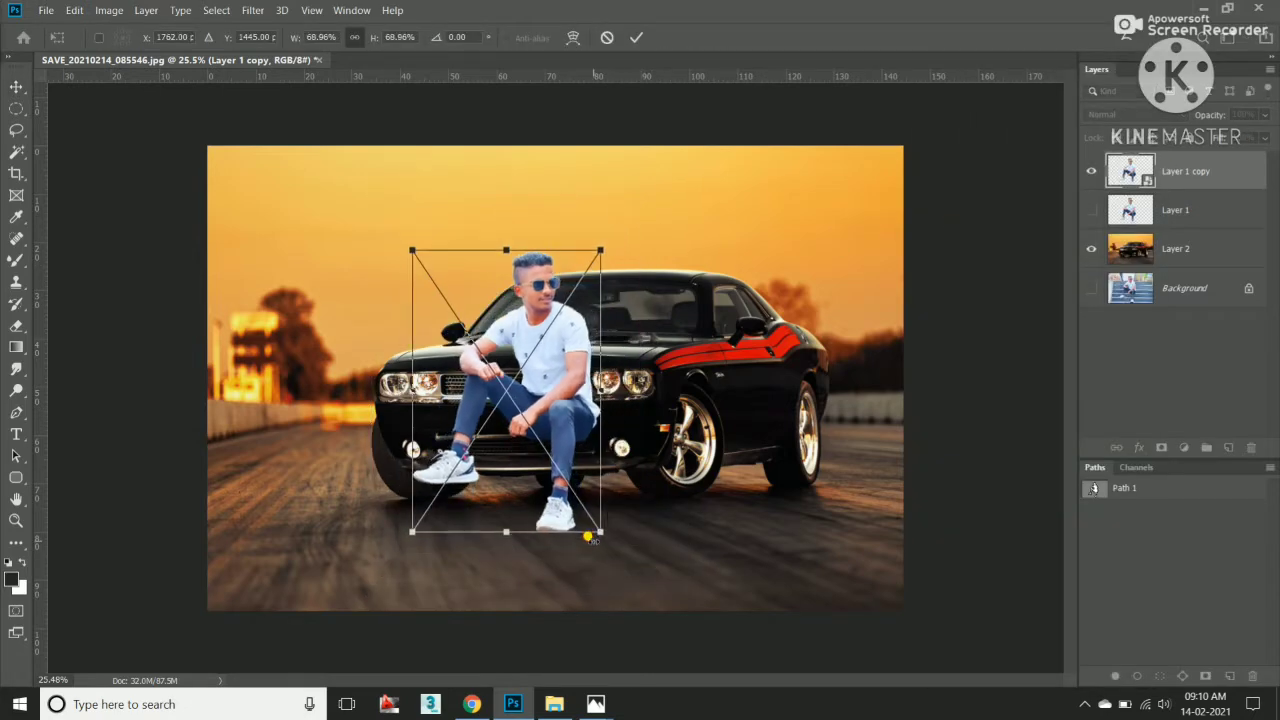
{"action": "scroll", "coordinate": [540, 440], "scroll_direction": "up", "scroll_amount": 1}
{"action": "left_click_drag", "start_coordinate": [539, 445], "coordinate": [556, 338]}
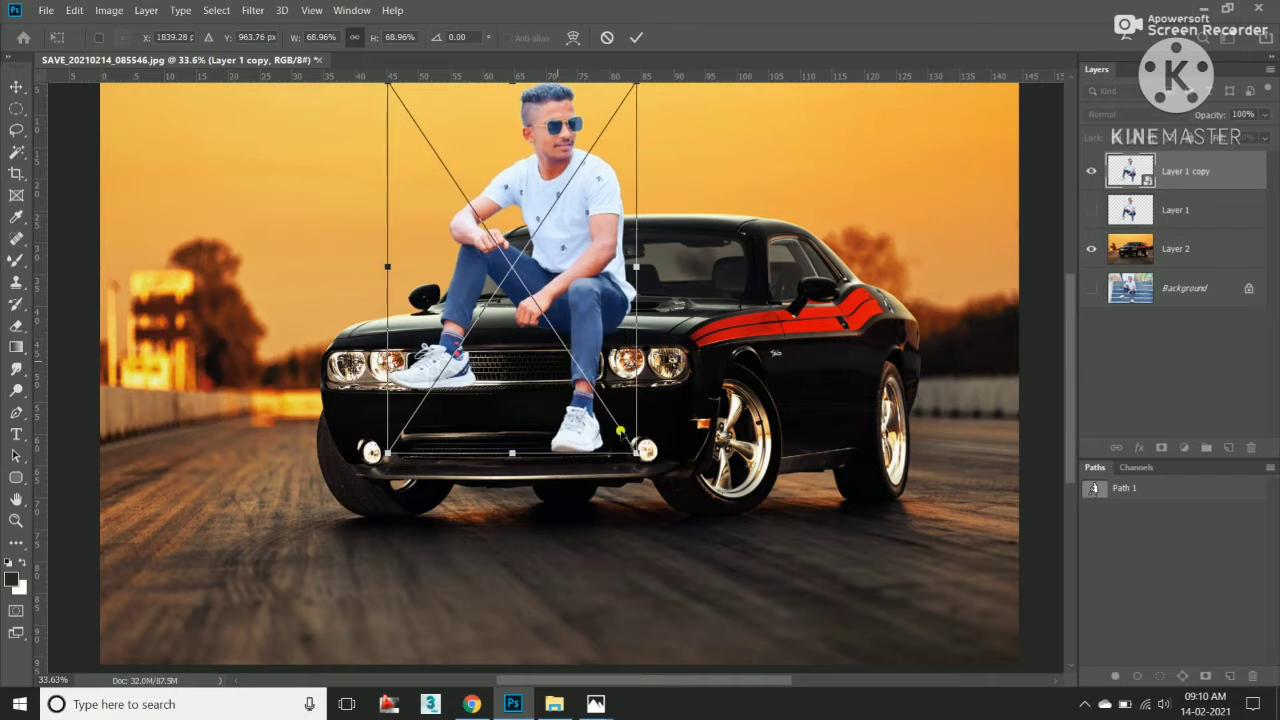
{"action": "mouse_move", "coordinate": [630, 455]}
{"action": "left_mouse_down"}
{"action": "mouse_move", "coordinate": [652, 449]}
{"action": "mouse_move", "coordinate": [645, 465]}
{"action": "left_mouse_up"}
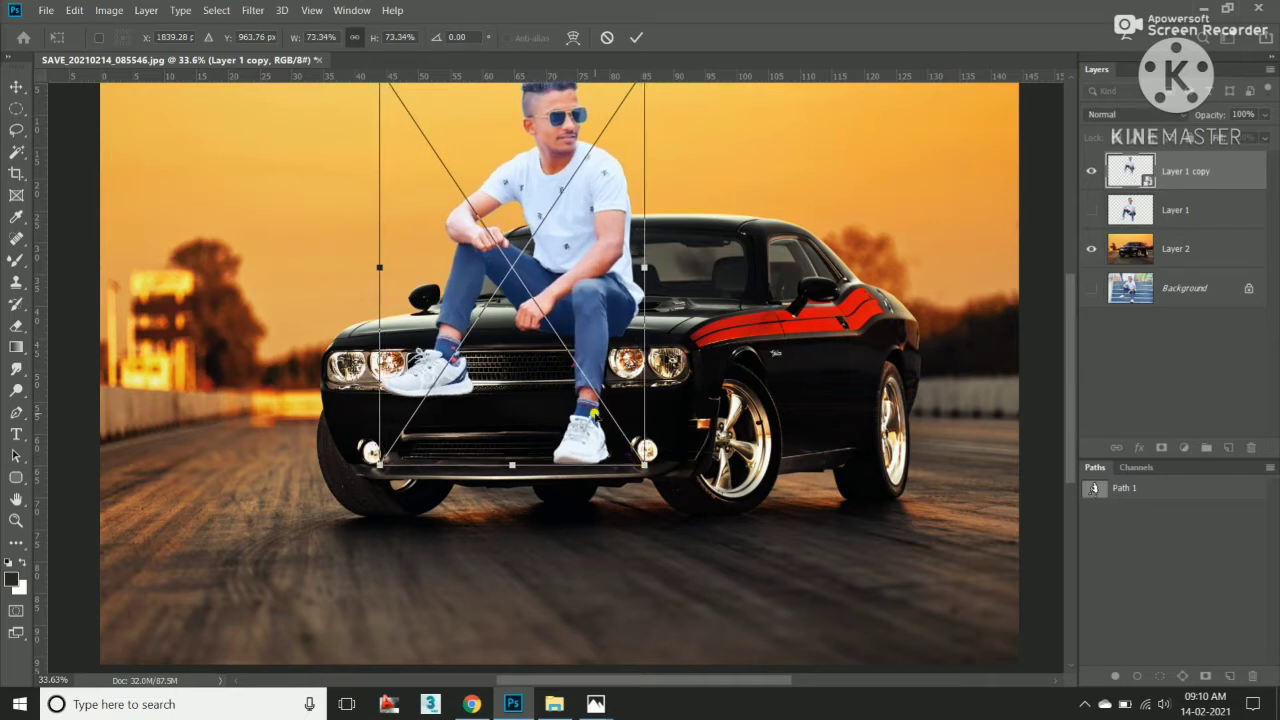
{"action": "left_click_drag", "start_coordinate": [520, 457], "coordinate": [520, 466]}
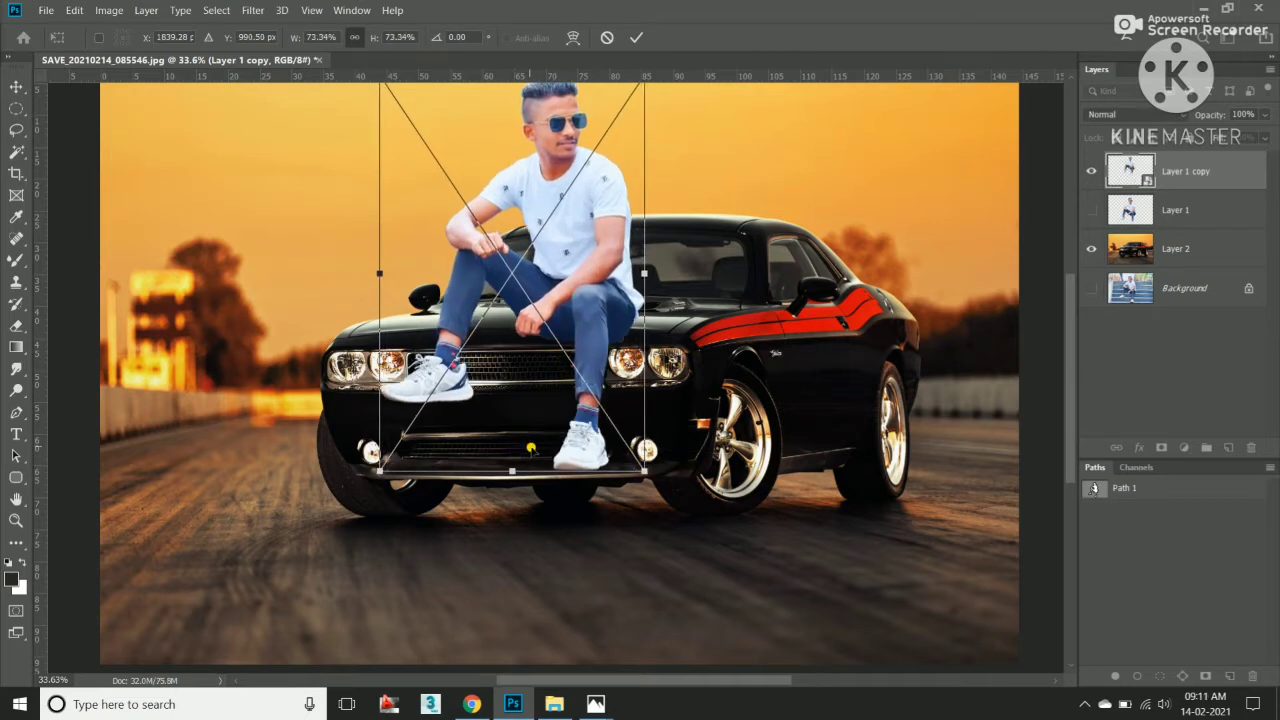
{"action": "scroll", "coordinate": [535, 476], "scroll_direction": "down", "scroll_amount": 1}
{"action": "scroll", "coordinate": [548, 394], "scroll_direction": "up", "scroll_amount": 1}
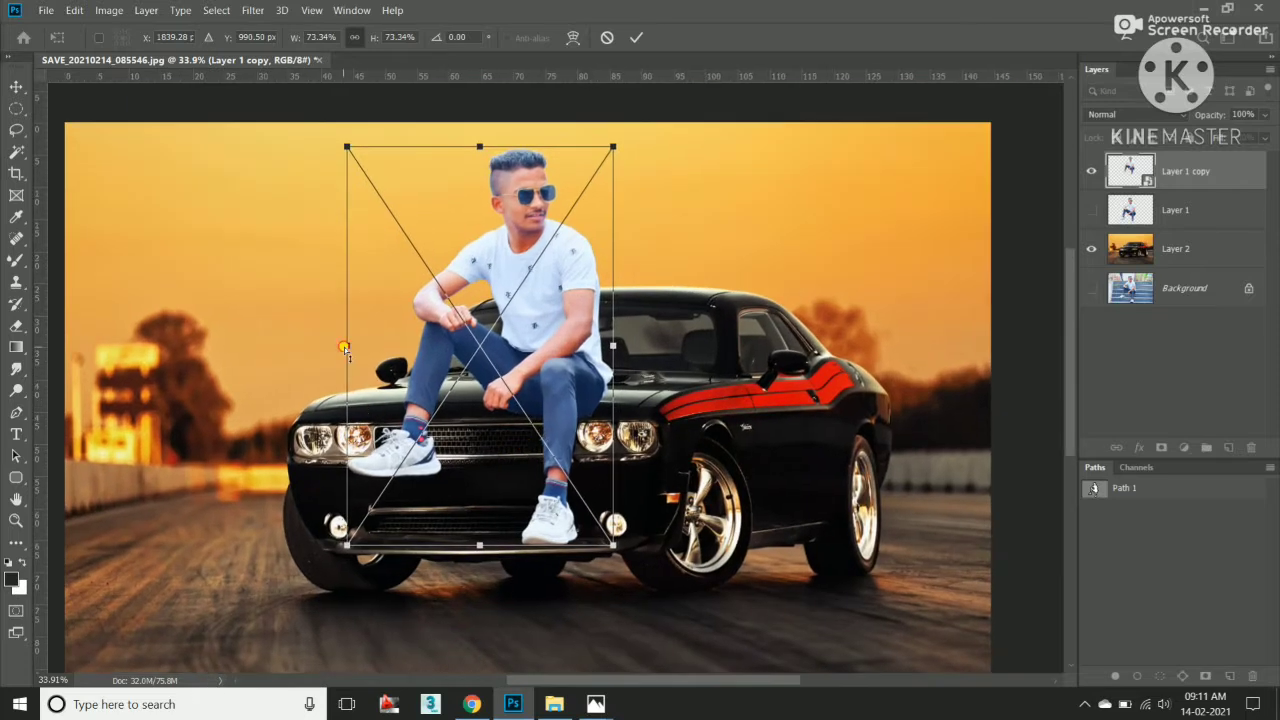
{"action": "double_click", "coordinate": [490, 435]}
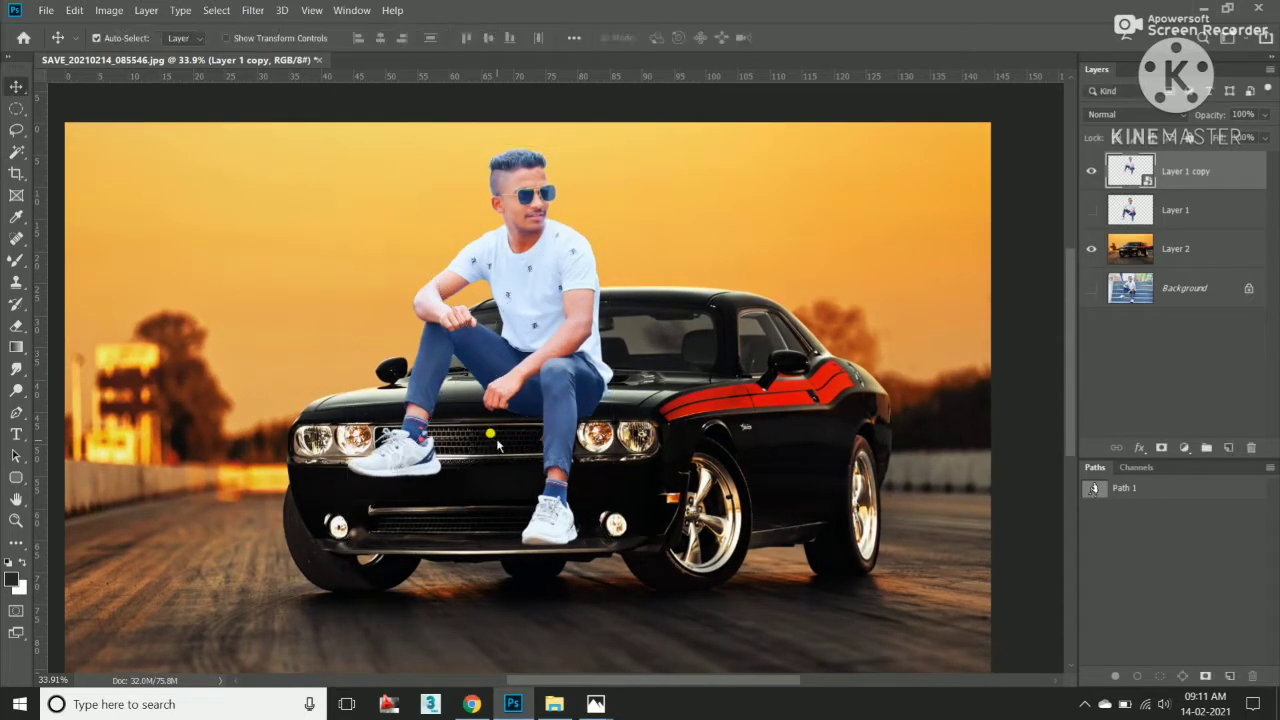
{"action": "left_click_drag", "start_coordinate": [497, 440], "coordinate": [500, 440]}
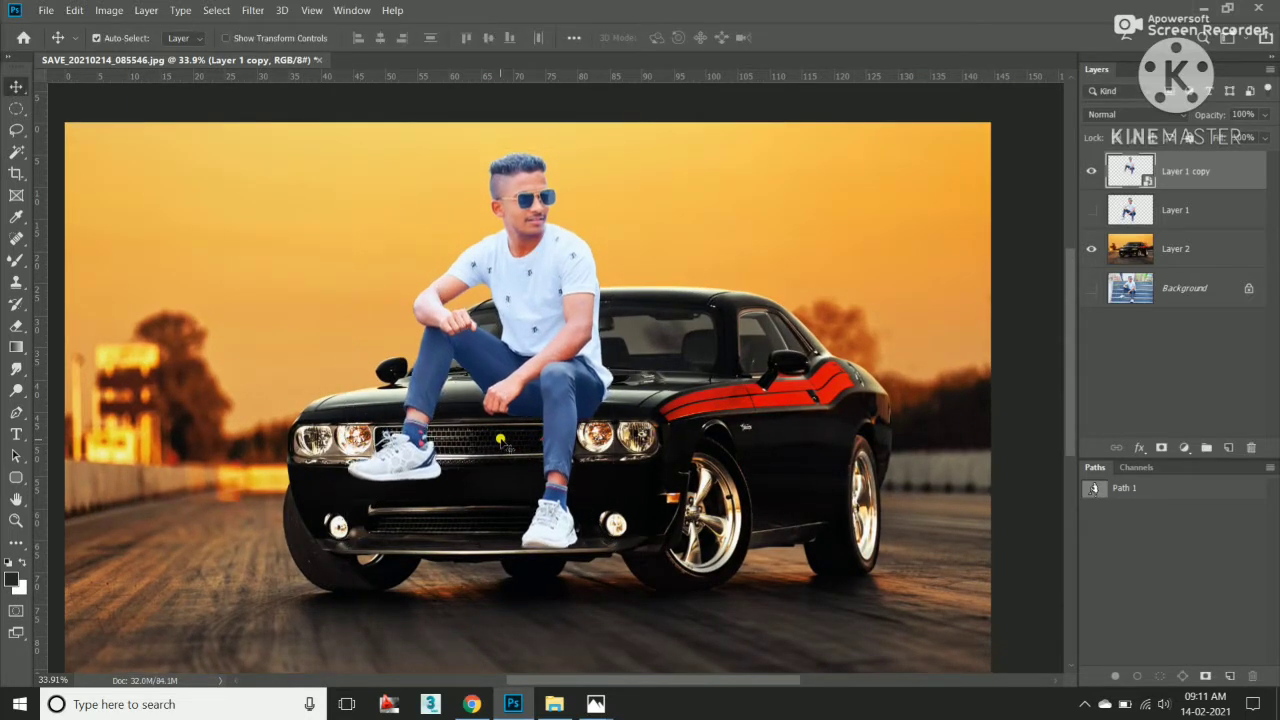
Begin rescaling the car layer.
{"action": "left_click", "coordinate": [1190, 248]}
{"action": "key", "text": "ctrl+t"}
{"action": "mouse_move", "coordinate": [990, 122]}
{"action": "left_mouse_down"}
{"action": "mouse_move", "coordinate": [960, 138]}
{"action": "mouse_move", "coordinate": [1070, 67]}
{"action": "left_mouse_up"}
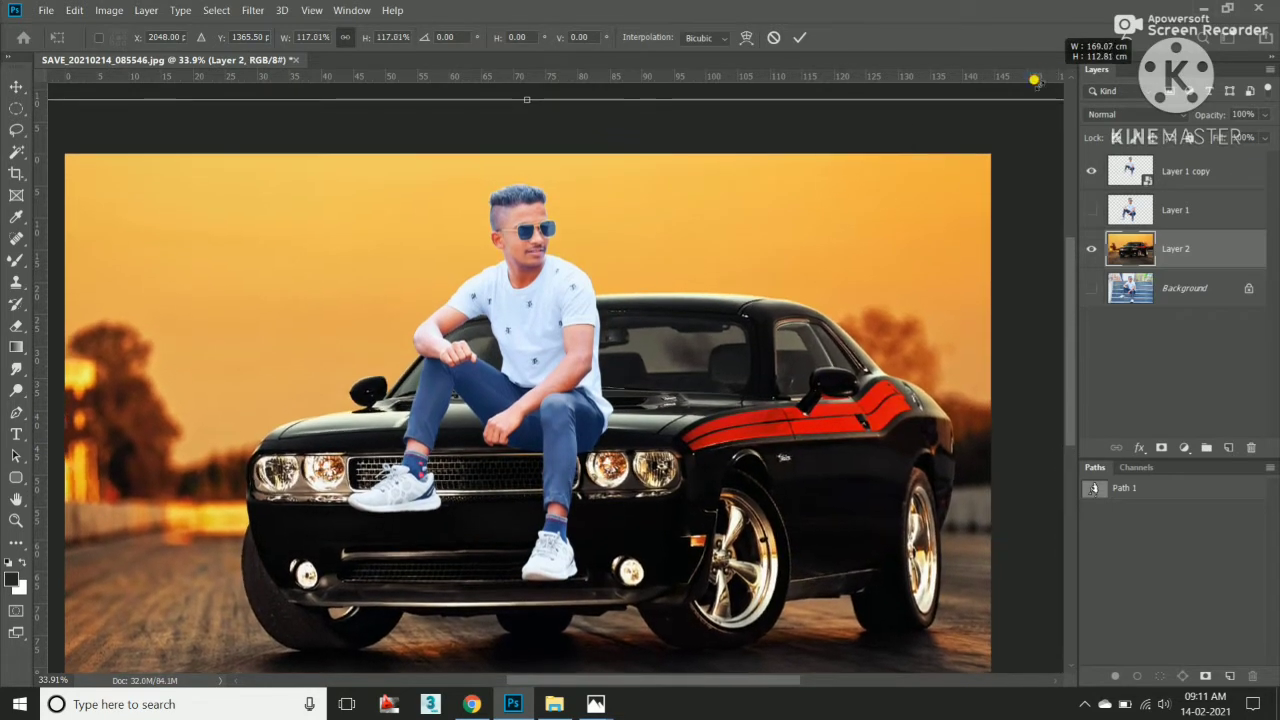
Cancel the car resize, keeping its original size, and move the man down over the car.
{"action": "key", "text": "ctrl+0"}
{"action": "key", "text": "Escape"}
{"action": "key", "text": "ctrl+0"}
{"action": "left_click", "coordinate": [1185, 171]}
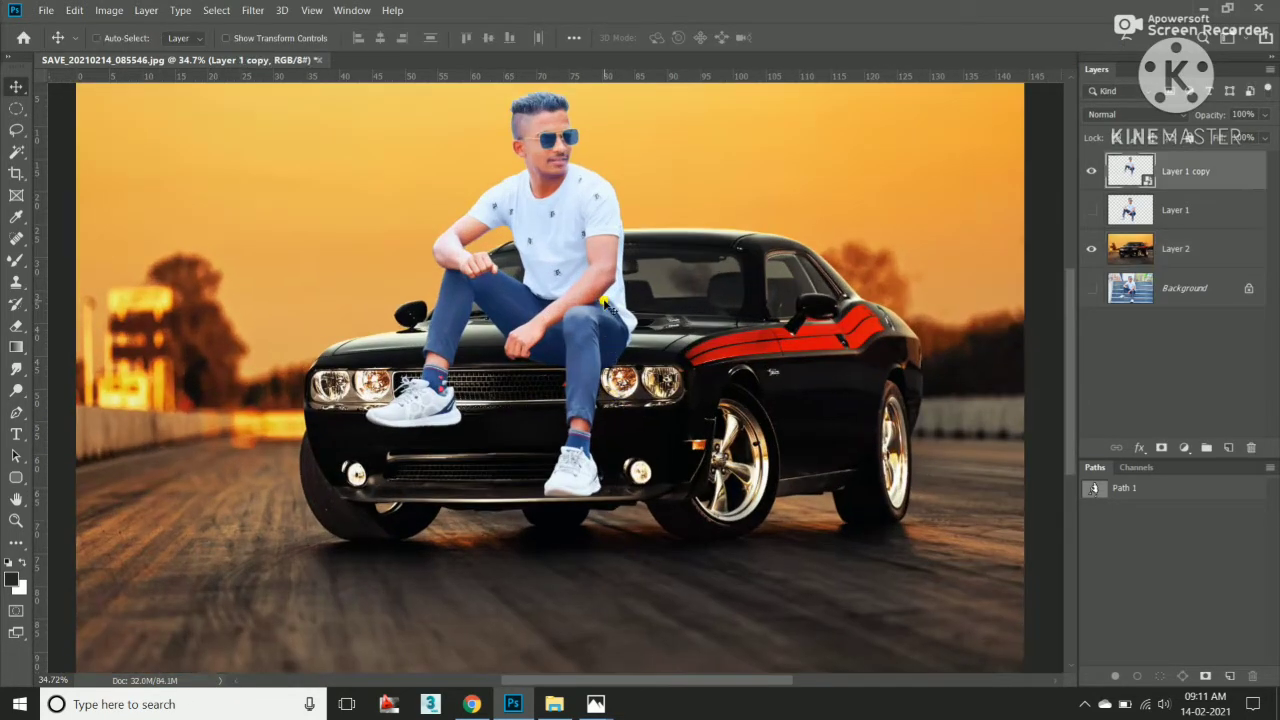
{"action": "mouse_move", "coordinate": [604, 322]}
{"action": "left_mouse_down"}
{"action": "mouse_move", "coordinate": [604, 302]}
{"action": "mouse_move", "coordinate": [585, 447]}
{"action": "left_mouse_up"}
{"action": "scroll", "coordinate": [585, 447], "scroll_direction": "down", "scroll_amount": 1}
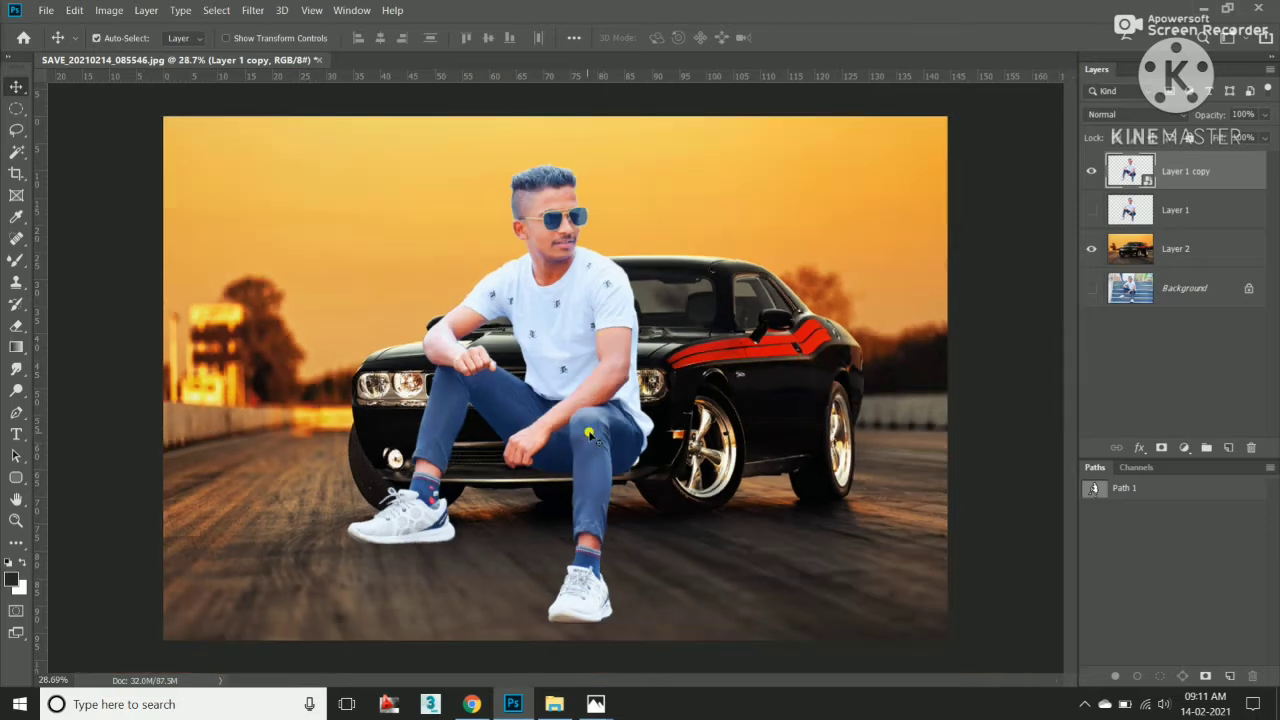
Shrink the man to about 63% and place him in front of the car.
{"action": "key", "text": "ctrl+t"}
{"action": "mouse_move", "coordinate": [655, 165]}
{"action": "left_mouse_down"}
{"action": "mouse_move", "coordinate": [634, 223]}
{"action": "mouse_move", "coordinate": [563, 312]}
{"action": "left_mouse_up"}
{"action": "scroll", "coordinate": [634, 223], "scroll_direction": "down", "scroll_amount": 1}
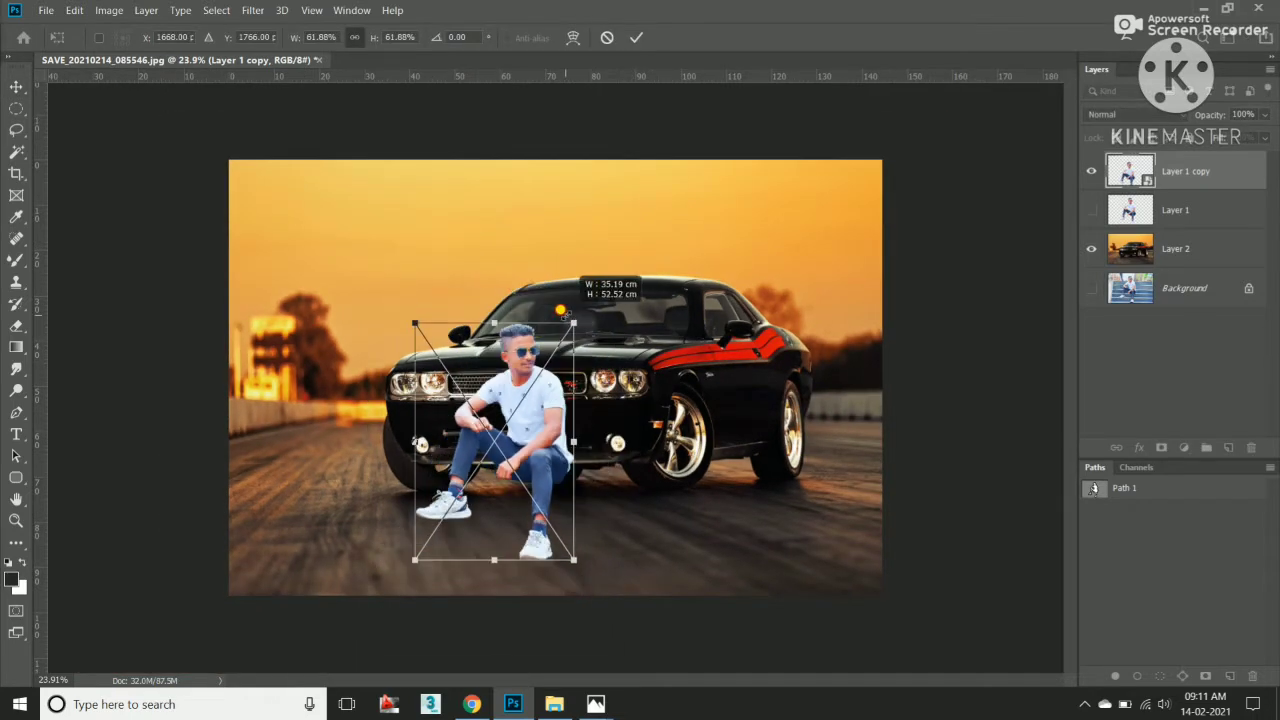
{"action": "scroll", "coordinate": [563, 312], "scroll_direction": "up", "scroll_amount": 2}
{"action": "mouse_move", "coordinate": [521, 479]}
{"action": "left_mouse_down"}
{"action": "mouse_move", "coordinate": [536, 443]}
{"action": "mouse_move", "coordinate": [563, 455]}
{"action": "left_mouse_up"}
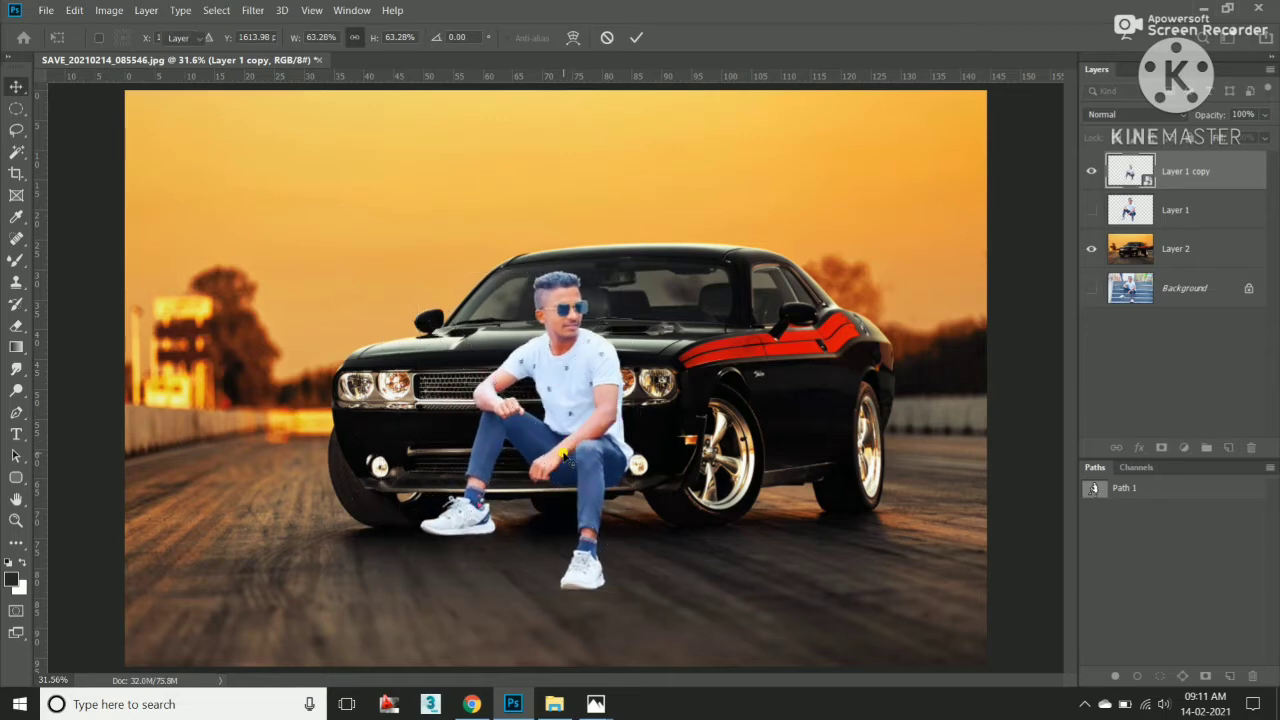
{"action": "key", "text": "Return"}
Shift the man left so he sits before the car's grille and bumper.
{"action": "scroll", "coordinate": [563, 455], "scroll_direction": "down", "scroll_amount": 4}
{"action": "scroll", "coordinate": [570, 463], "scroll_direction": "up", "scroll_amount": 4}
{"action": "left_click_drag", "start_coordinate": [640, 430], "coordinate": [576, 450]}
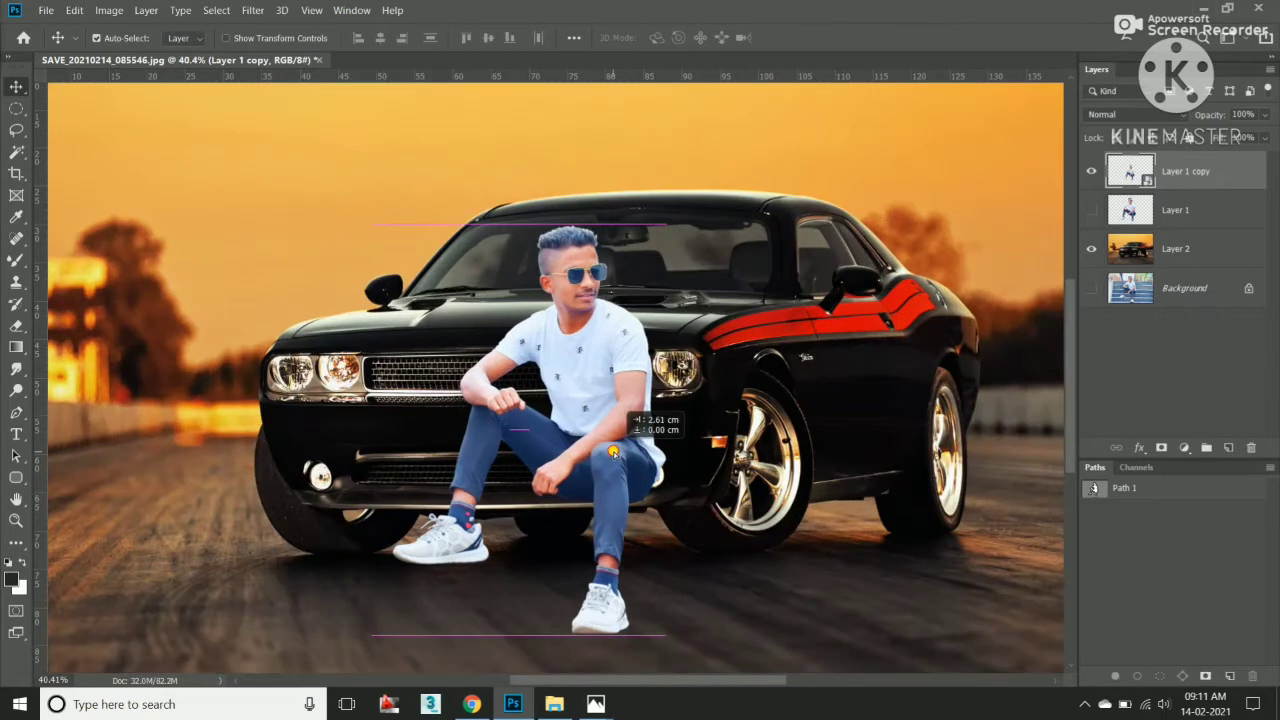
{"action": "scroll", "coordinate": [576, 450], "scroll_direction": "down", "scroll_amount": 4}
{"action": "scroll", "coordinate": [572, 440], "scroll_direction": "up", "scroll_amount": 4}
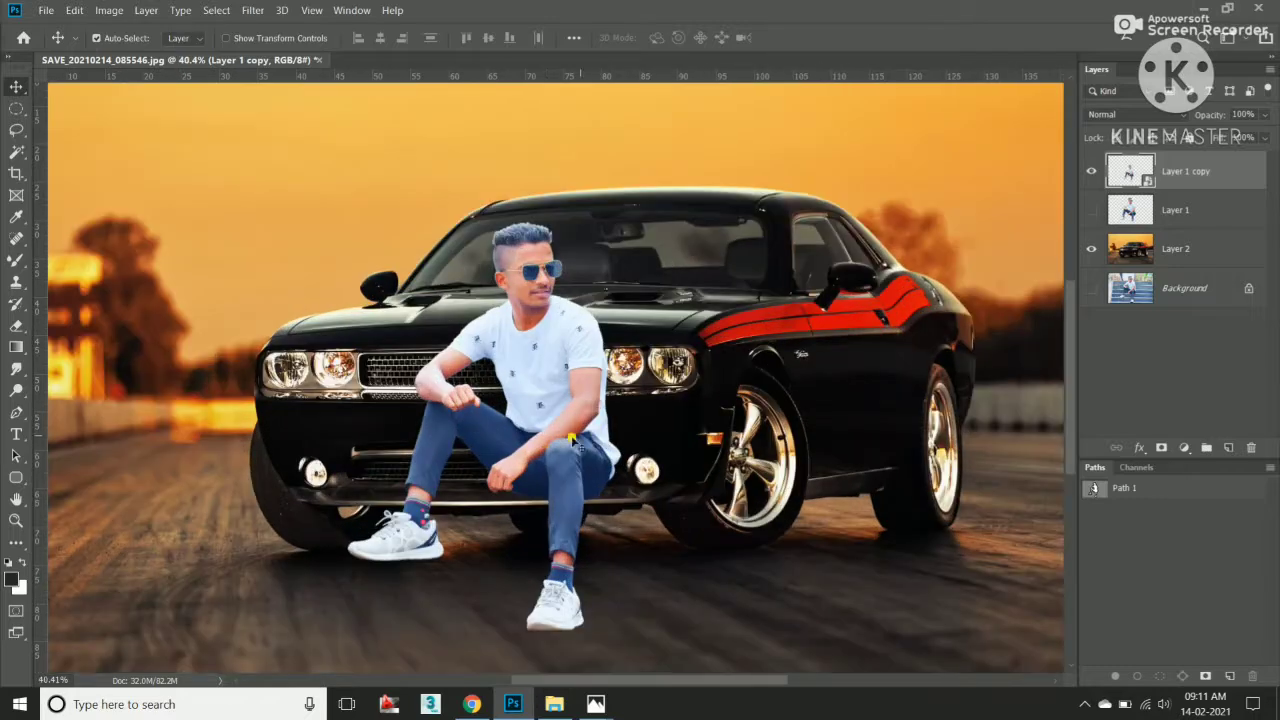
{"action": "left_click", "coordinate": [1092, 210]}
Duplicate the man's smart object layer and rasterize the copy.
{"action": "key", "text": "ctrl+j"}
{"action": "double_click", "coordinate": [1135, 172]}
{"action": "left_click", "coordinate": [568, 60]}
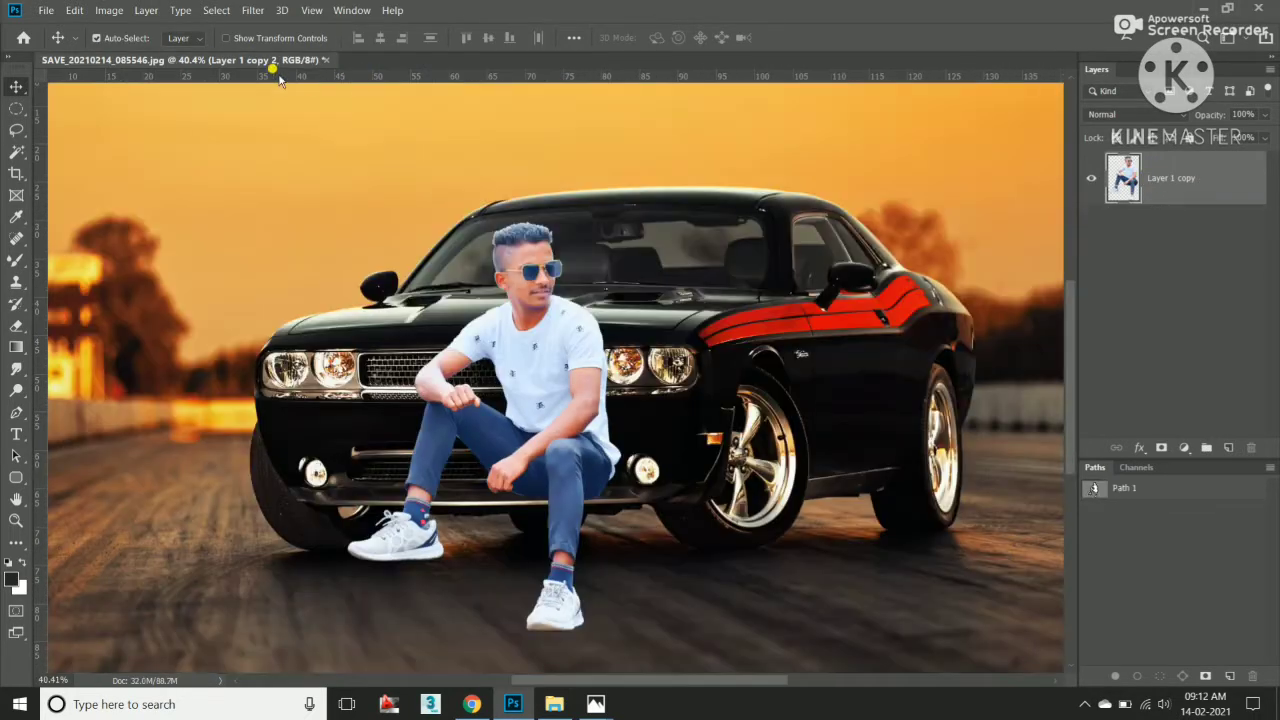
{"action": "right_click", "coordinate": [1180, 170]}
{"action": "left_click", "coordinate": [1000, 278]}
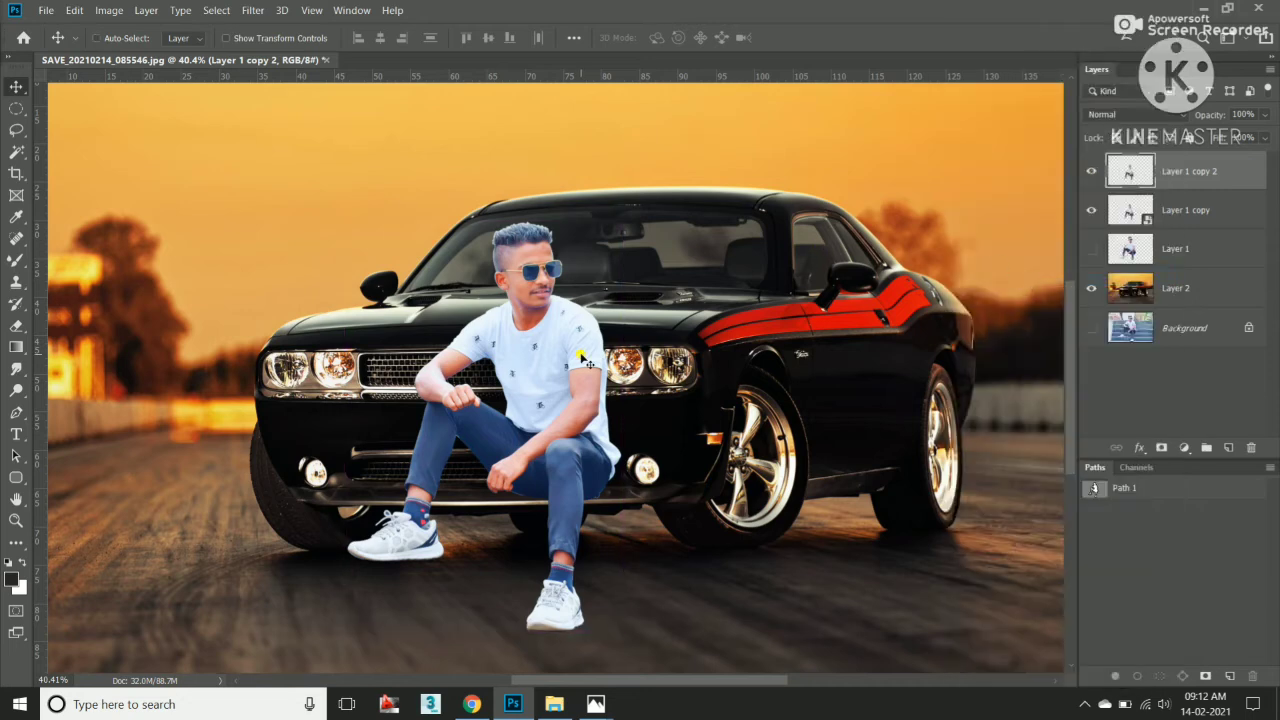
Duplicate it as Layer 1 copy 3, hide the older copy, and launch Camera Raw Filter.
{"action": "key", "text": "ctrl+j"}
{"action": "left_click", "coordinate": [1090, 209]}
{"action": "left_click", "coordinate": [252, 10]}
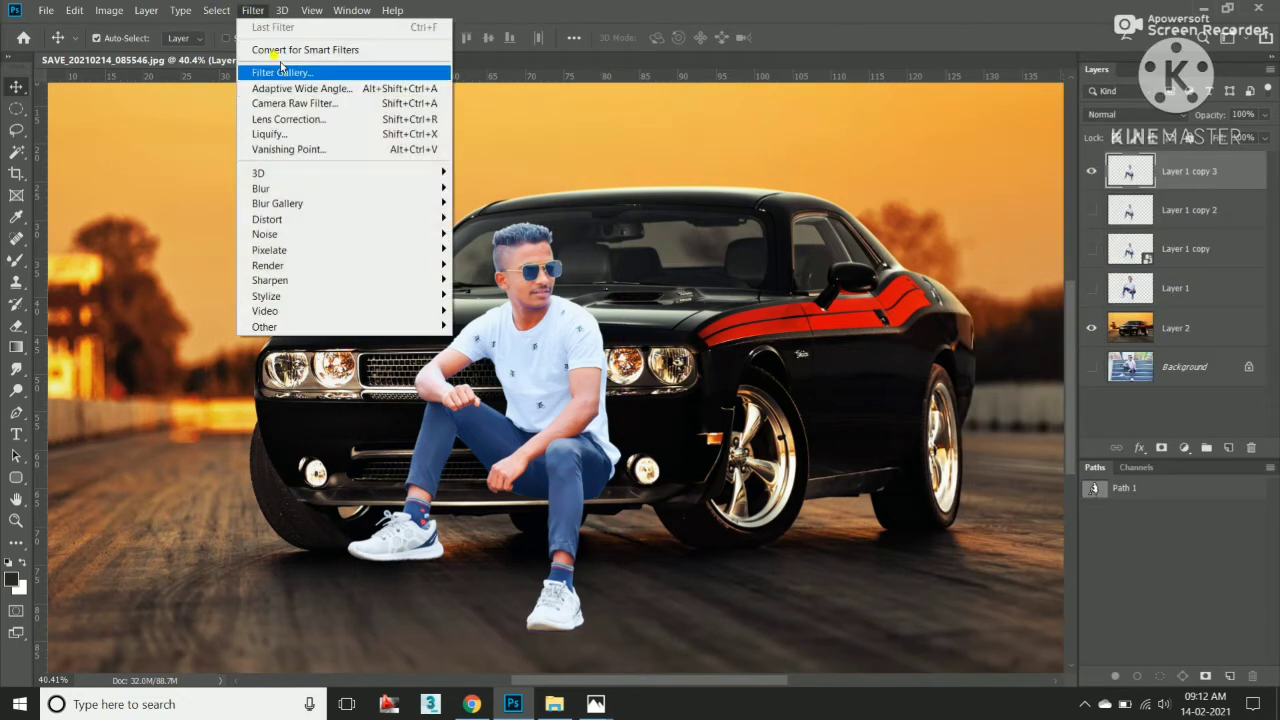
{"action": "left_click", "coordinate": [311, 104]}
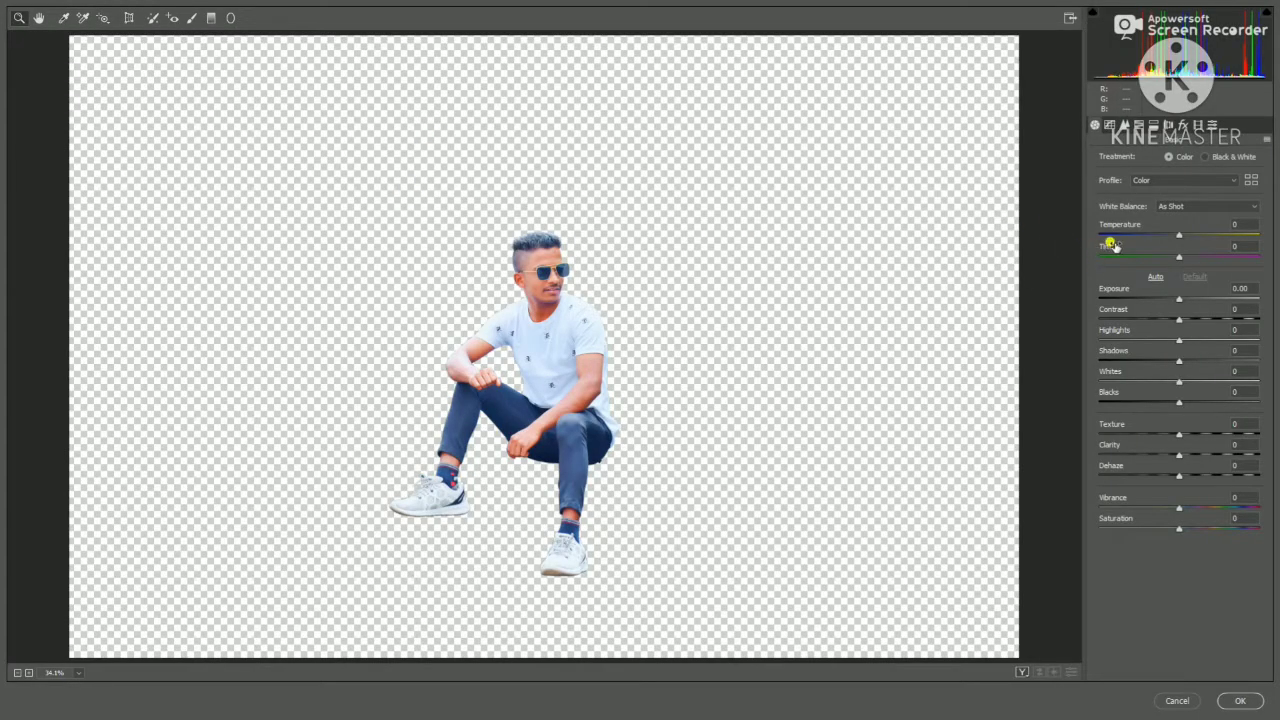
In Camera Raw, set Temperature +37, Exposure −0.65, Contrast +28, Oranges saturation −16 and Yellows +51.
{"action": "left_click_drag", "start_coordinate": [1180, 238], "coordinate": [1208, 237]}
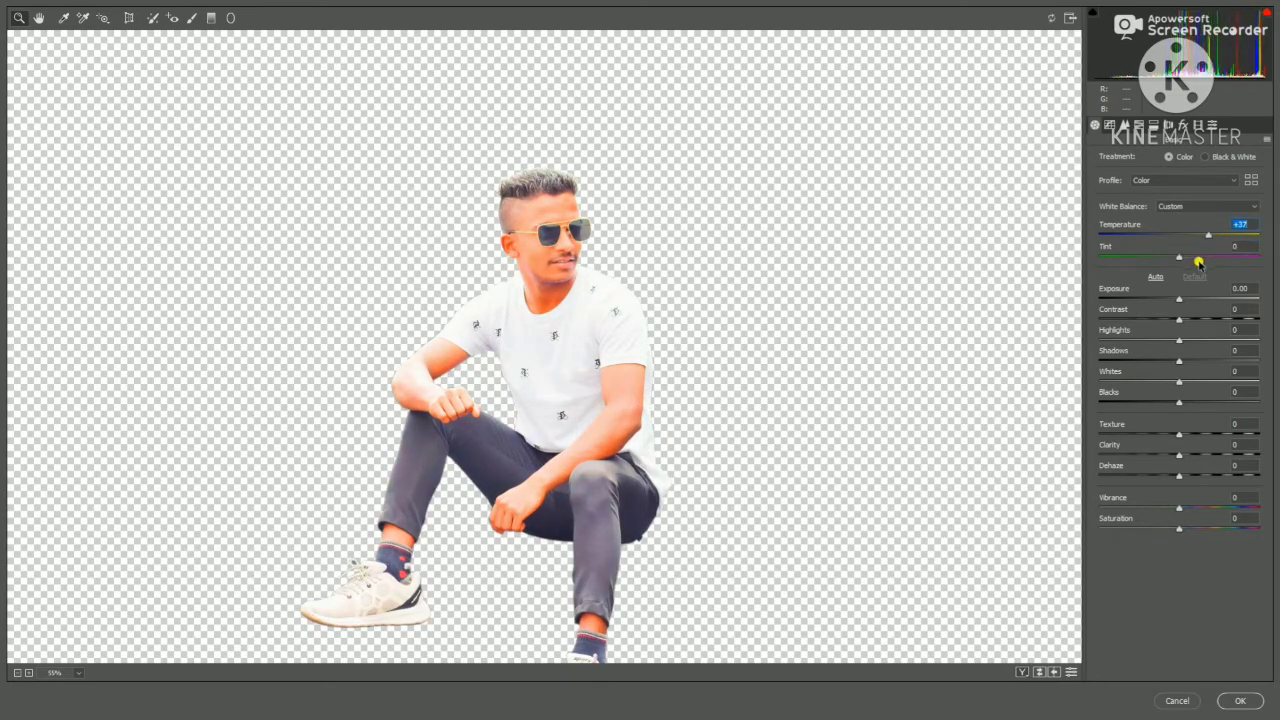
{"action": "mouse_move", "coordinate": [1180, 299]}
{"action": "left_mouse_down"}
{"action": "mouse_move", "coordinate": [1168, 299]}
{"action": "mouse_move", "coordinate": [1201, 319]}
{"action": "mouse_move", "coordinate": [1197, 340]}
{"action": "mouse_move", "coordinate": [1114, 358]}
{"action": "mouse_move", "coordinate": [1151, 401]}
{"action": "mouse_move", "coordinate": [1139, 401]}
{"action": "mouse_move", "coordinate": [1192, 436]}
{"action": "left_mouse_up"}
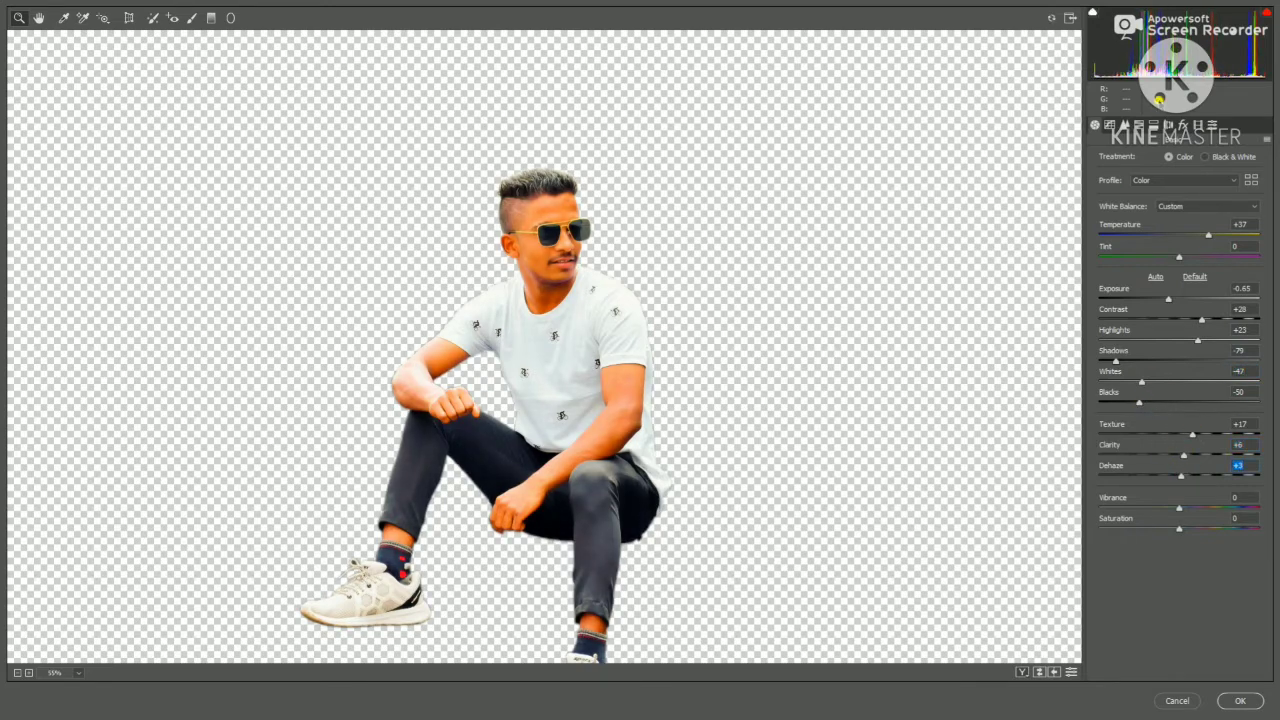
{"action": "left_click", "coordinate": [1139, 126]}
{"action": "left_click", "coordinate": [1138, 157]}
{"action": "left_click_drag", "start_coordinate": [1179, 223], "coordinate": [1140, 219]}
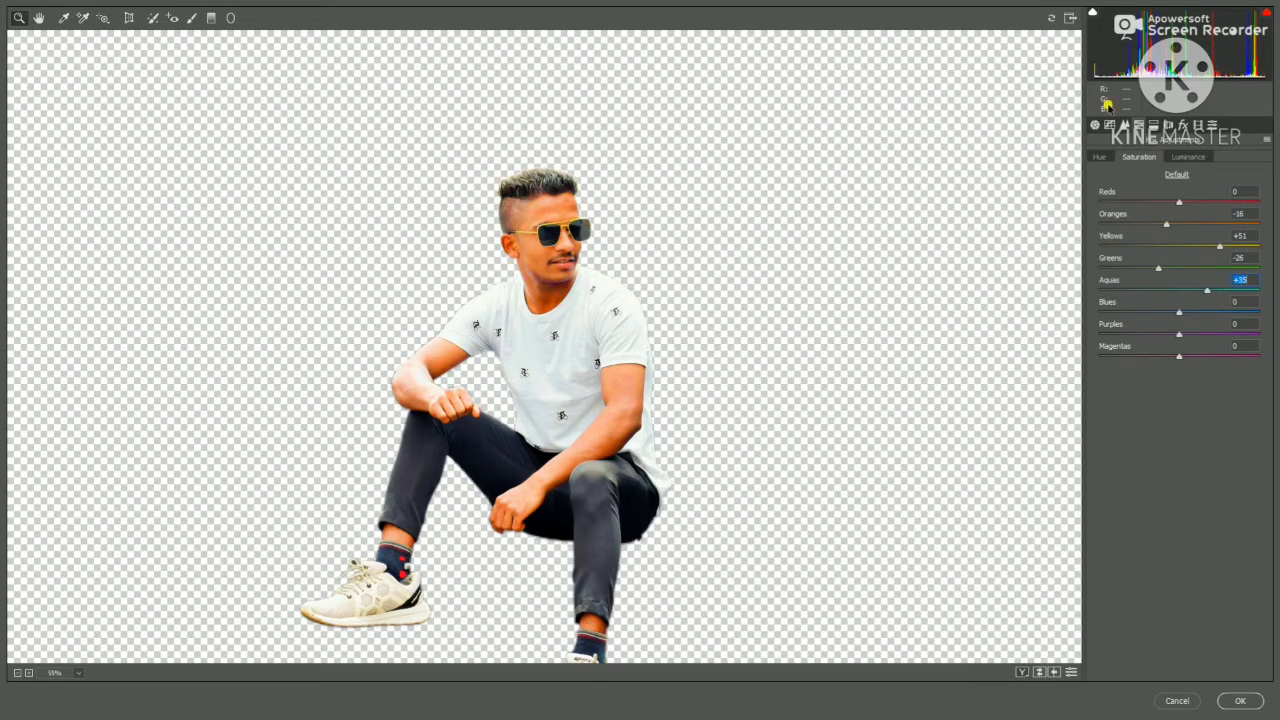
{"action": "left_click", "coordinate": [1068, 22]}
{"action": "mouse_move", "coordinate": [846, 13]}
{"action": "left_mouse_down"}
{"action": "mouse_move", "coordinate": [963, 395]}
{"action": "mouse_move", "coordinate": [710, 59]}
{"action": "left_mouse_up"}
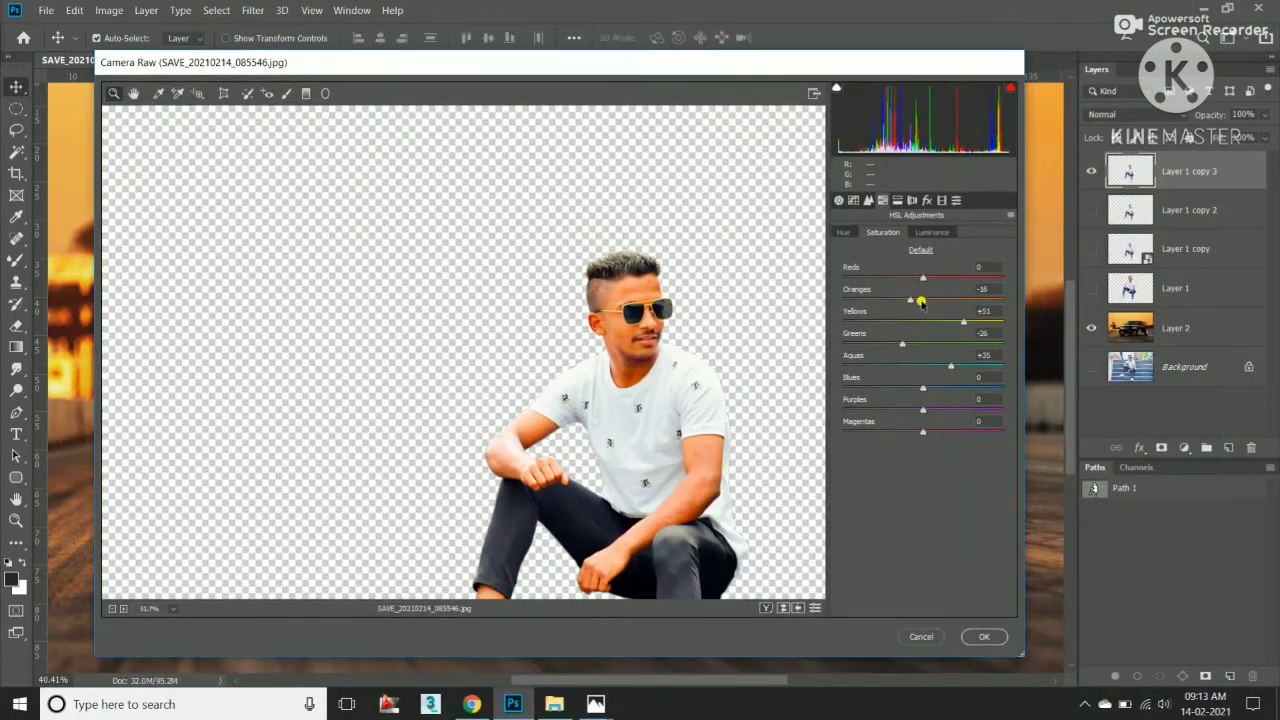
Set Oranges saturation +3 and hues Reds +19, Oranges +15, Yellows −48.
{"action": "left_click_drag", "start_coordinate": [914, 300], "coordinate": [927, 295]}
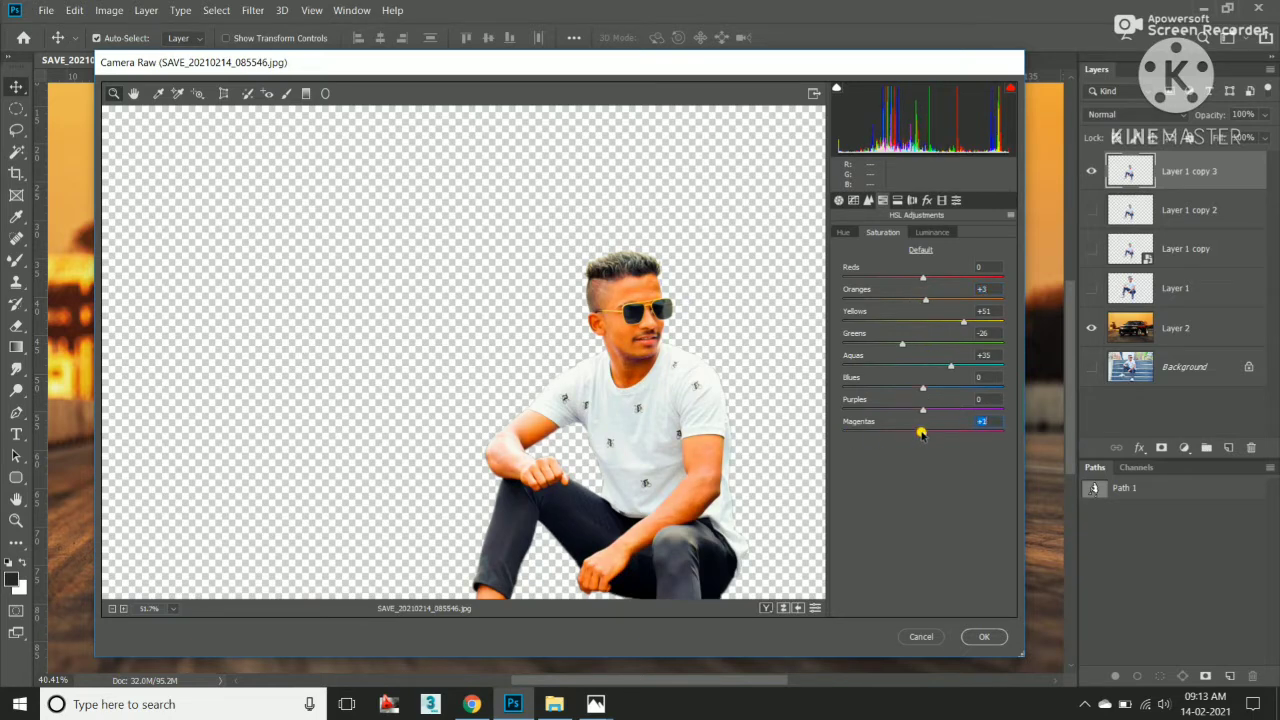
{"action": "left_click", "coordinate": [934, 233]}
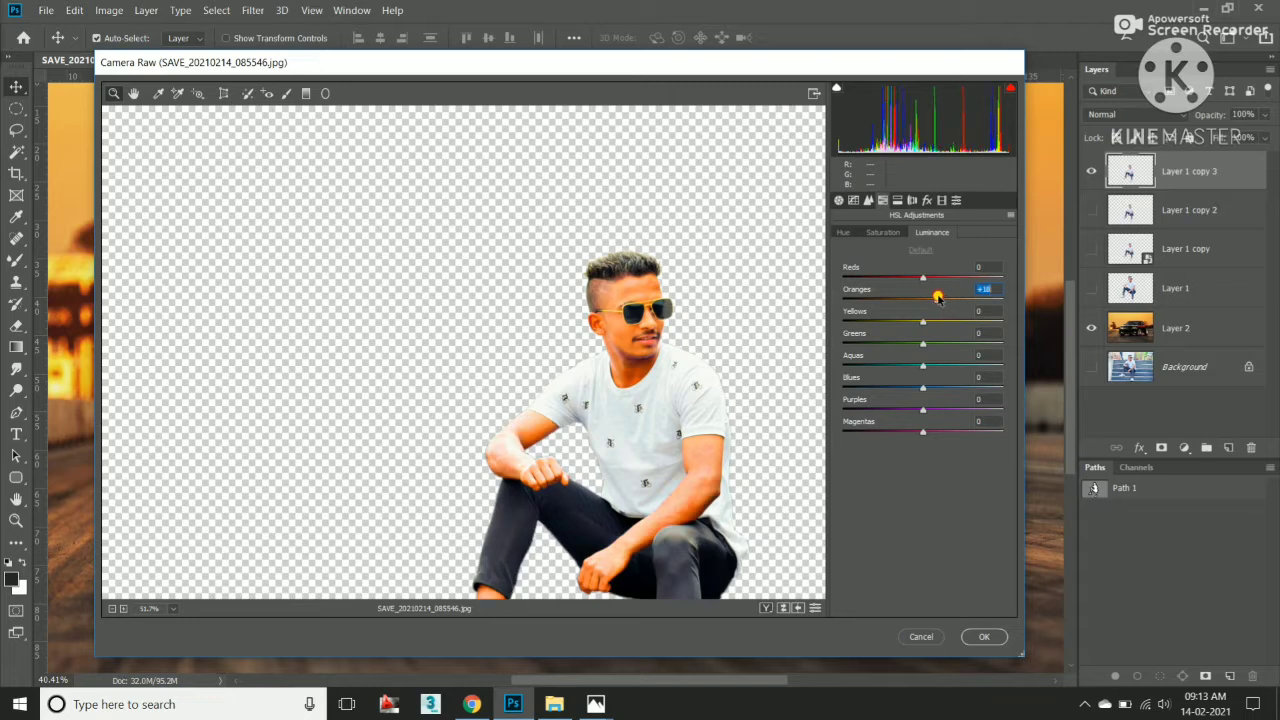
{"action": "left_click", "coordinate": [845, 233]}
{"action": "mouse_move", "coordinate": [894, 297]}
{"action": "left_mouse_down"}
{"action": "mouse_move", "coordinate": [952, 296]}
{"action": "mouse_move", "coordinate": [892, 319]}
{"action": "left_mouse_up"}
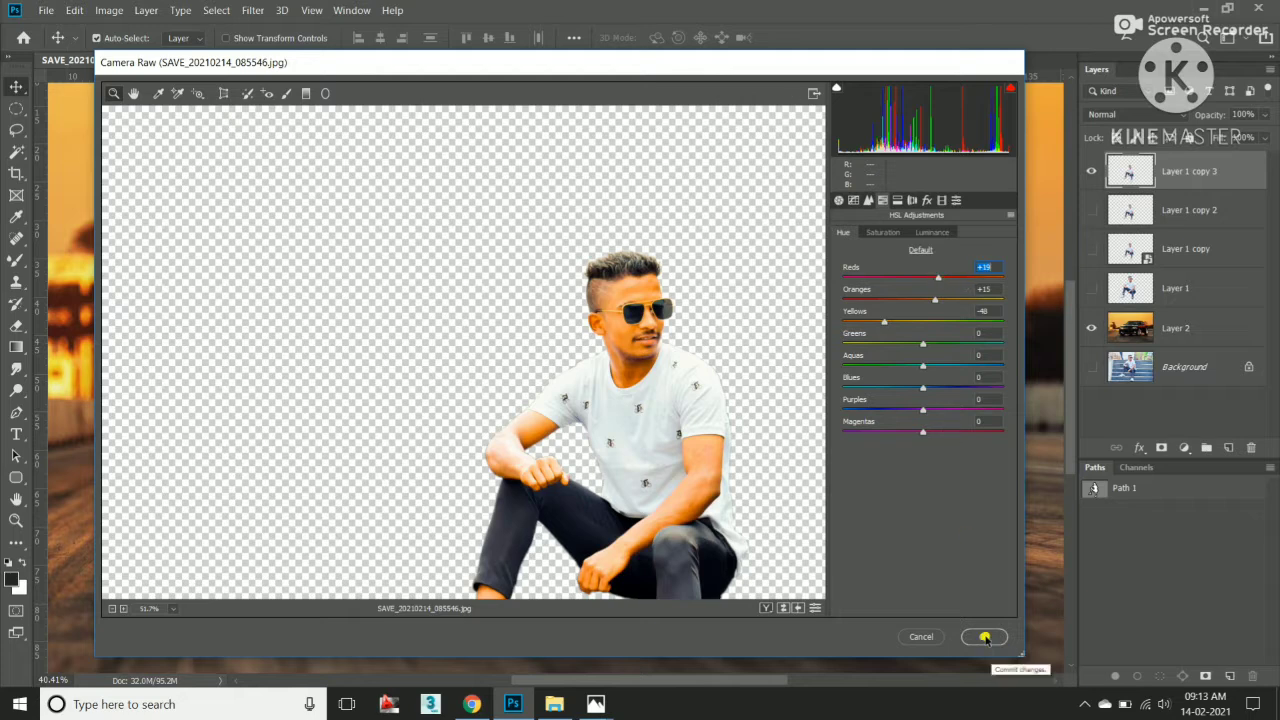
Dismiss the desktop notification and apply the Camera Raw grade with OK.
{"action": "left_click", "coordinate": [932, 200]}
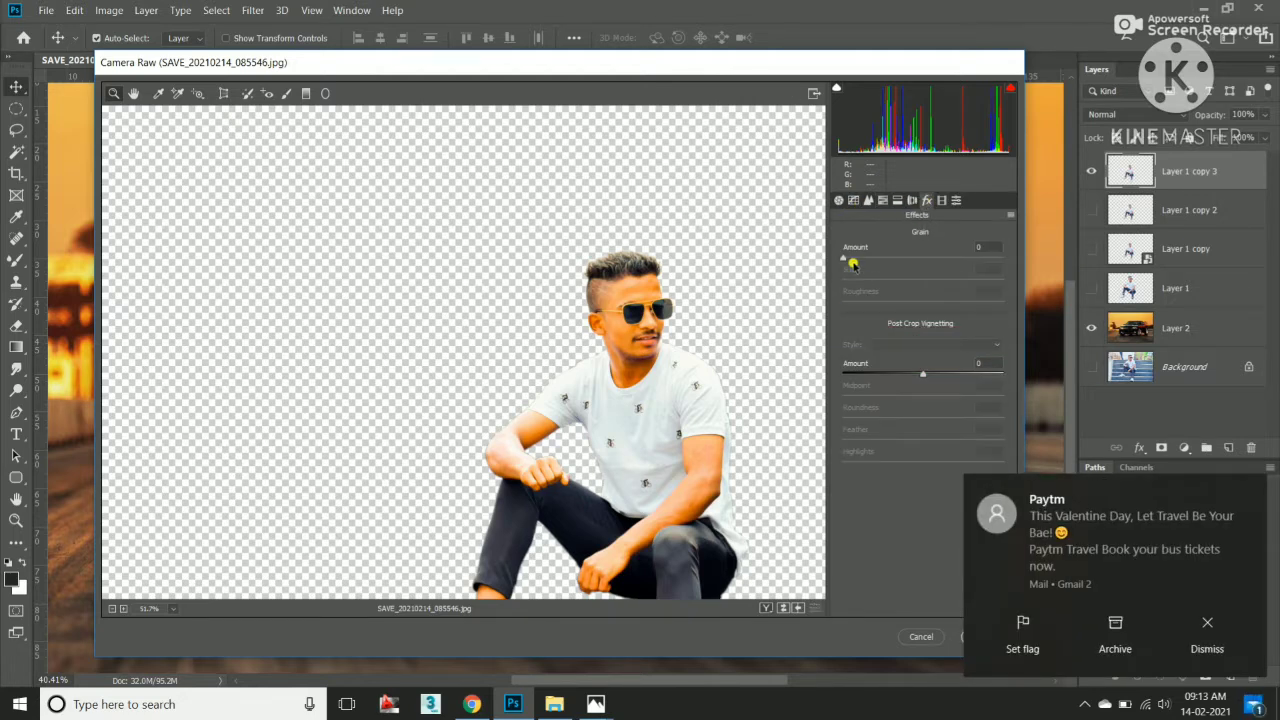
{"action": "left_click", "coordinate": [921, 375]}
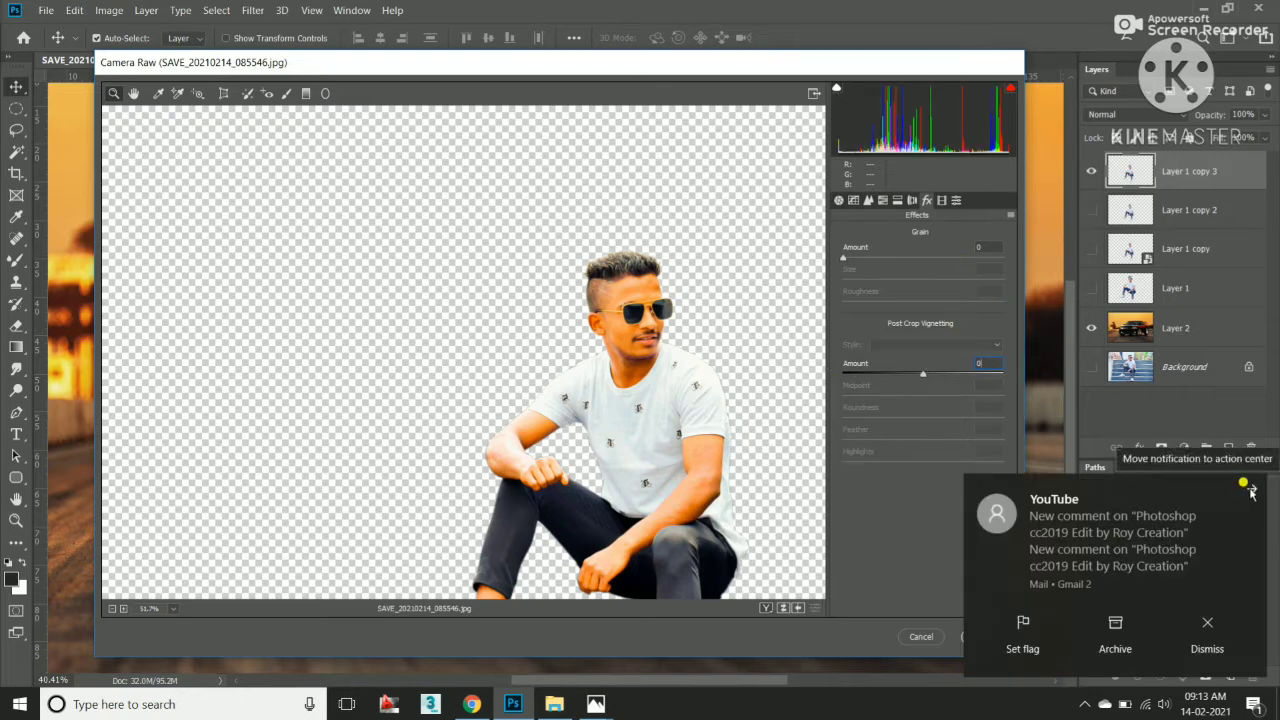
{"action": "left_click", "coordinate": [1250, 488]}
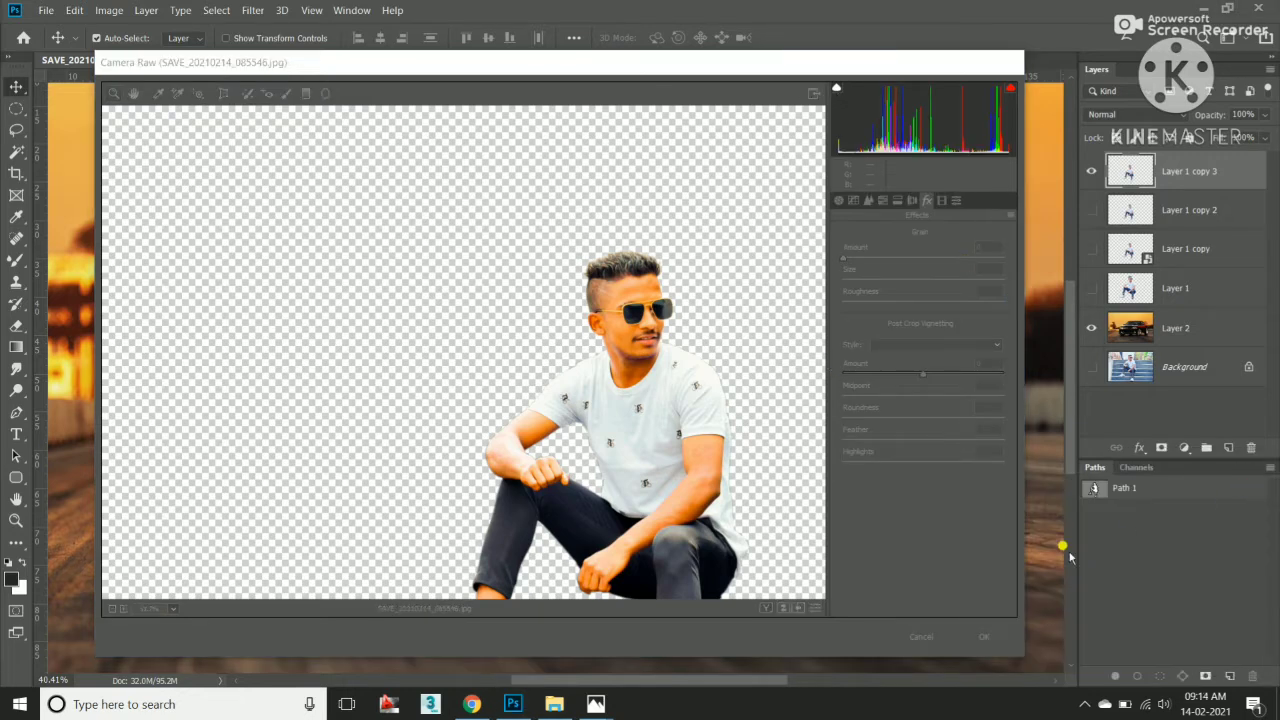
{"action": "left_click", "coordinate": [986, 638]}
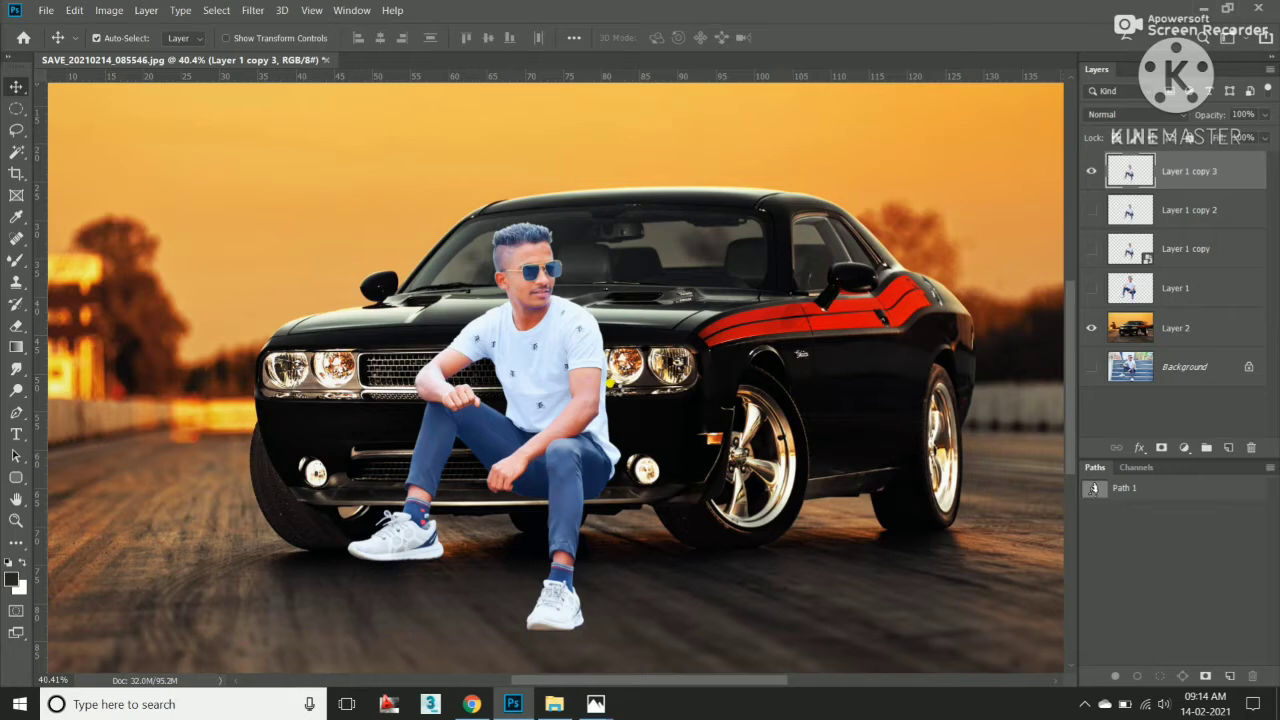
{"action": "scroll", "coordinate": [612, 386], "scroll_direction": "down", "scroll_amount": 2}
{"action": "scroll", "coordinate": [612, 386], "scroll_direction": "down", "scroll_amount": 2}
Toggle the man's layer visibility to compare before and after grading.
{"action": "scroll", "coordinate": [600, 396], "scroll_direction": "up", "scroll_amount": 5}
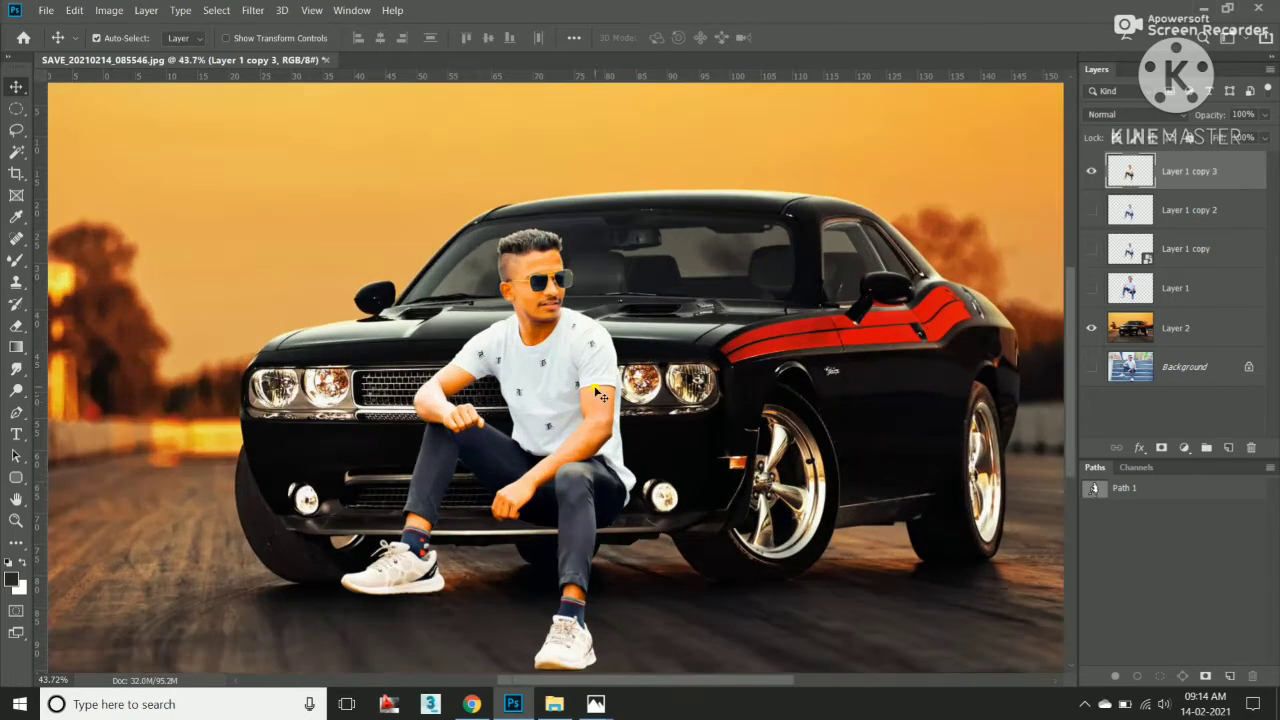
{"action": "left_click", "coordinate": [1091, 210]}
{"action": "left_click", "coordinate": [1090, 170]}
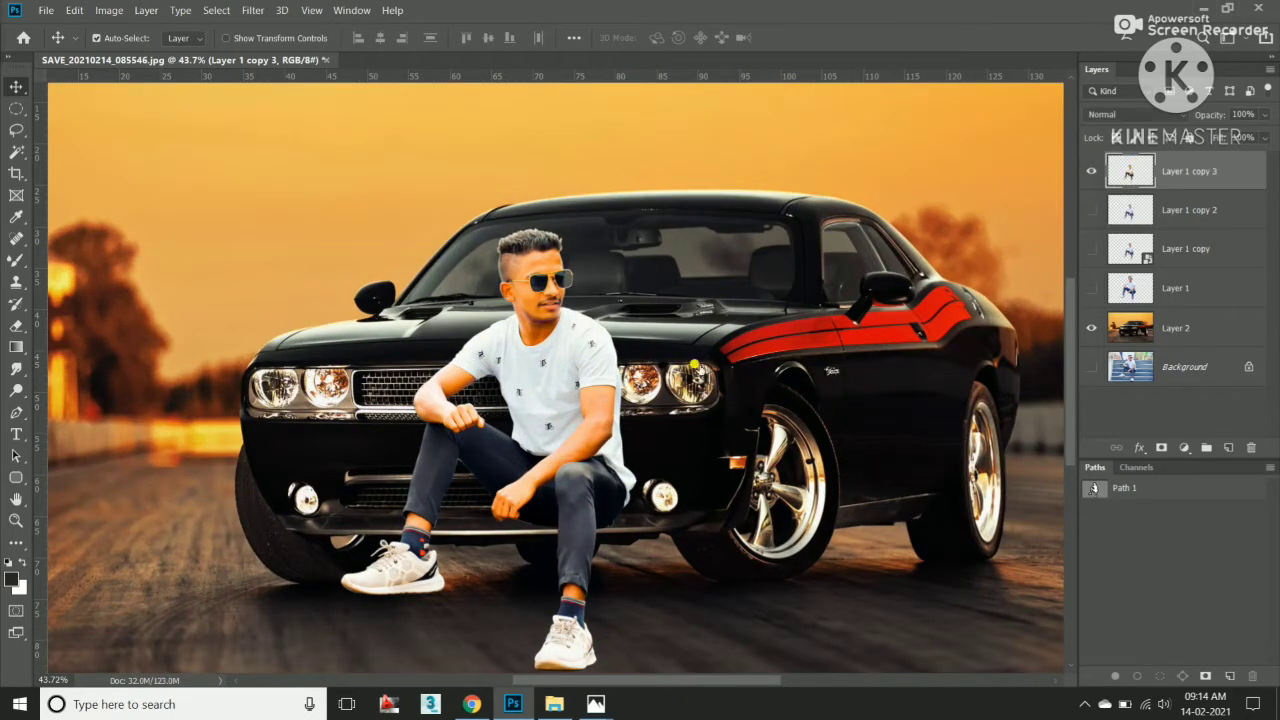
{"action": "scroll", "coordinate": [693, 365], "scroll_direction": "down", "scroll_amount": 2}
{"action": "scroll", "coordinate": [530, 480], "scroll_direction": "down", "scroll_amount": 1}
{"action": "scroll", "coordinate": [590, 408], "scroll_direction": "up", "scroll_amount": 1}
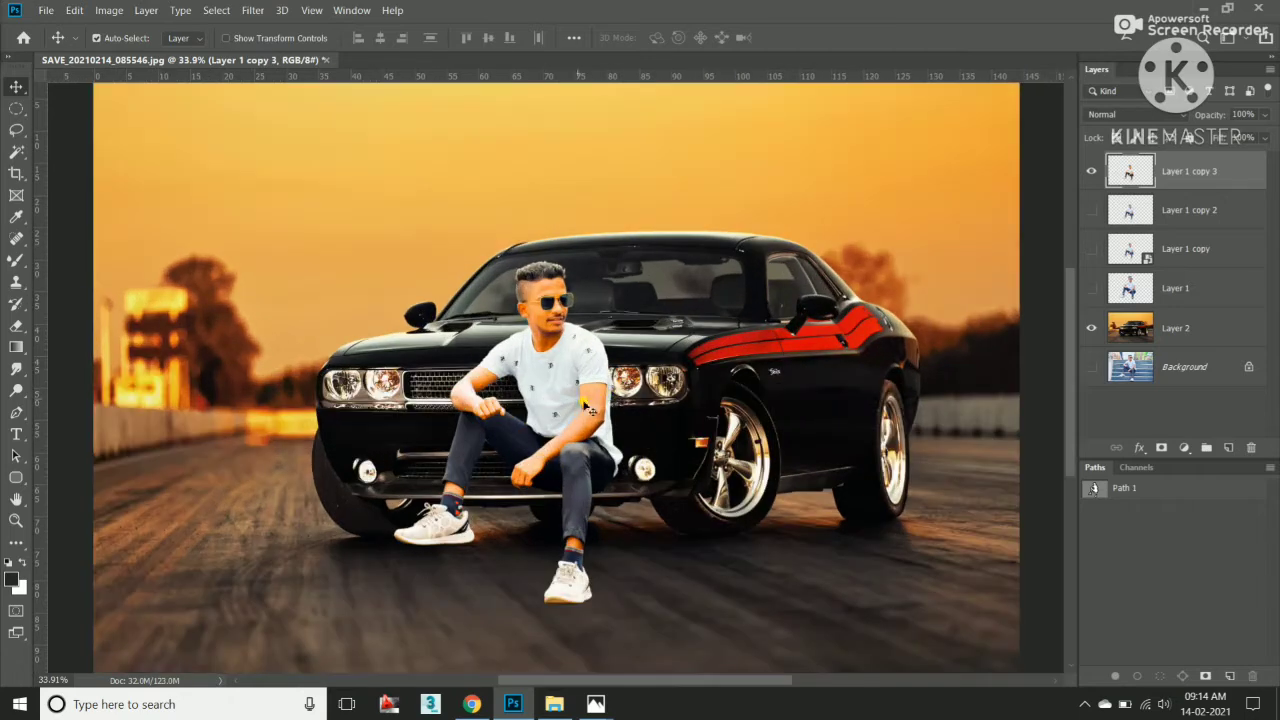
{"action": "scroll", "coordinate": [553, 406], "scroll_direction": "up", "scroll_amount": 1}
Apply an S-shaped Curves adjustment: shadows pulled down, highlights lifted to 184→192.
{"action": "key", "text": "ctrl+m"}
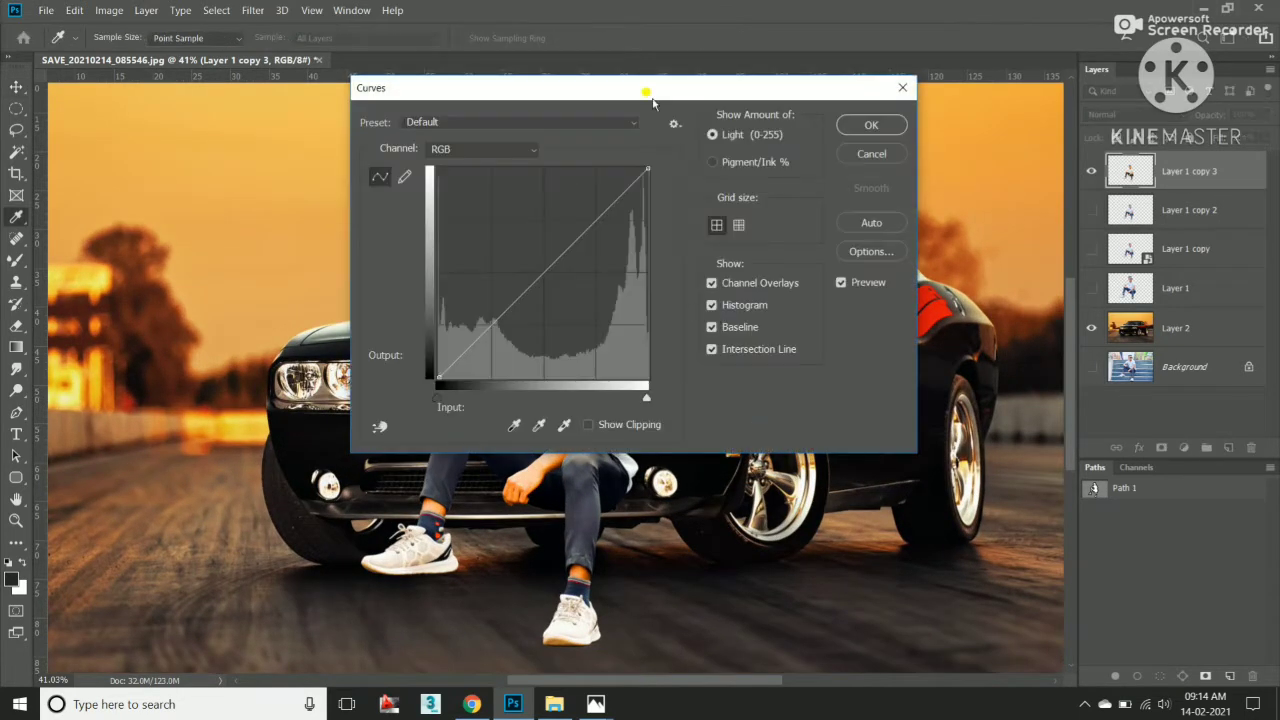
{"action": "left_click_drag", "start_coordinate": [500, 86], "coordinate": [1034, 112]}
{"action": "left_click_drag", "start_coordinate": [983, 340], "coordinate": [965, 355]}
{"action": "left_click_drag", "start_coordinate": [1040, 275], "coordinate": [1056, 243]}
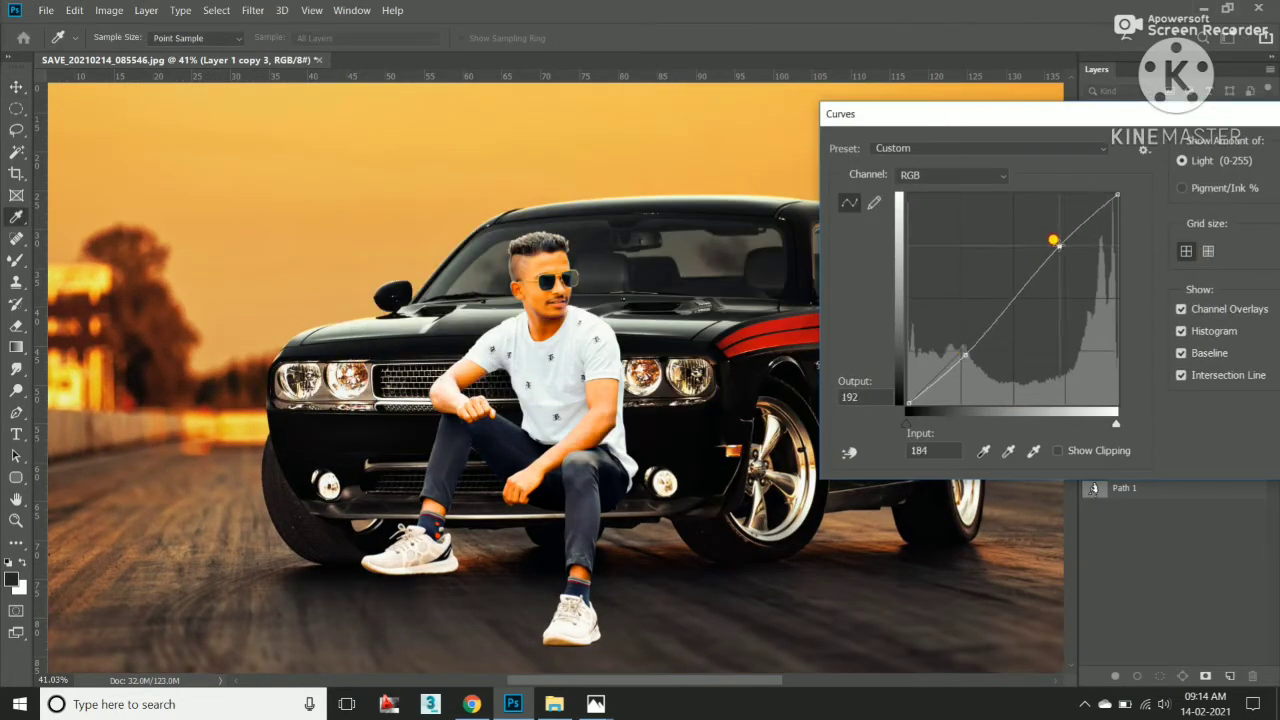
{"action": "key", "text": "Return"}
{"action": "key", "text": "v"}
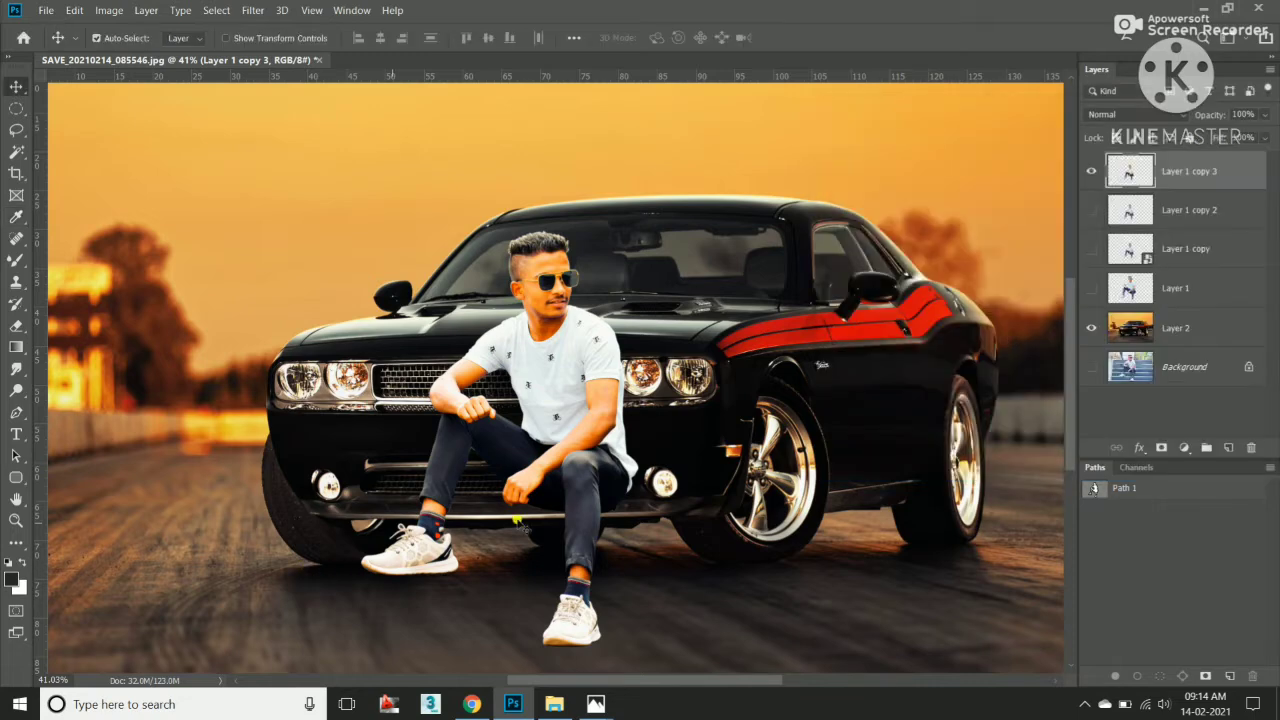
Select the car background layer below the man.
{"action": "scroll", "coordinate": [592, 488], "scroll_direction": "up", "scroll_amount": 1}
{"action": "scroll", "coordinate": [592, 488], "scroll_direction": "up", "scroll_amount": 1}
{"action": "scroll", "coordinate": [592, 488], "scroll_direction": "down", "scroll_amount": 2}
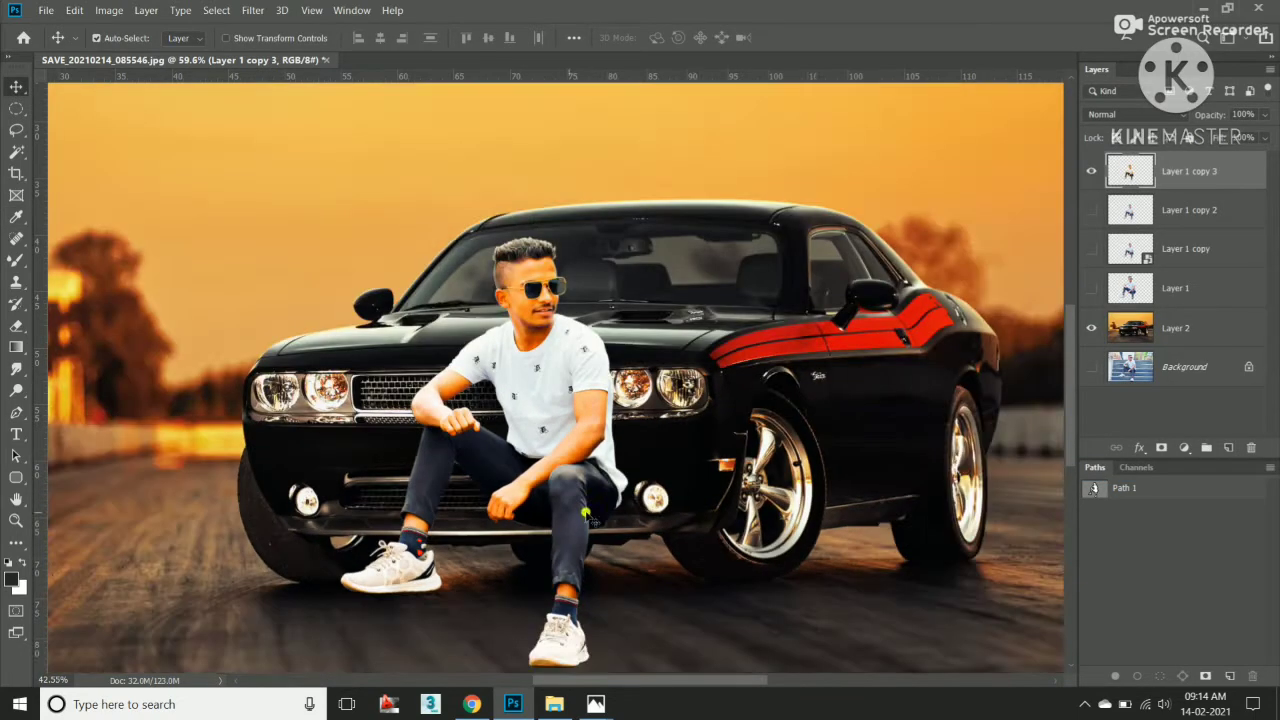
{"action": "key", "text": "alt+bracketleft"}
{"action": "key", "text": "alt+bracketleft"}
{"action": "key", "text": "alt+bracketleft"}
{"action": "key", "text": "alt+bracketleft"}
{"action": "key", "text": "ctrl+j"}
{"action": "scroll", "coordinate": [578, 531], "scroll_direction": "up", "scroll_amount": 3}
{"action": "scroll", "coordinate": [578, 531], "scroll_direction": "up", "scroll_amount": 1}
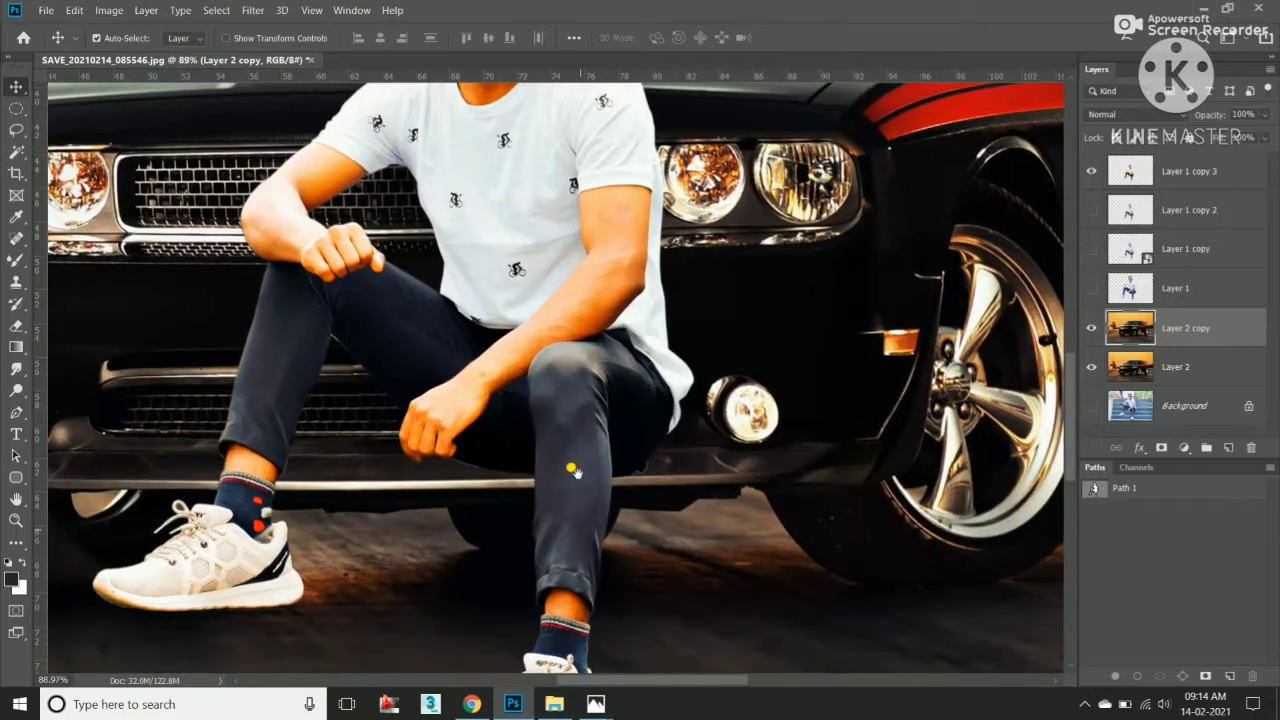
{"action": "key", "text": "o"}
{"action": "right_click", "coordinate": [13, 388]}
{"action": "left_click", "coordinate": [78, 400]}
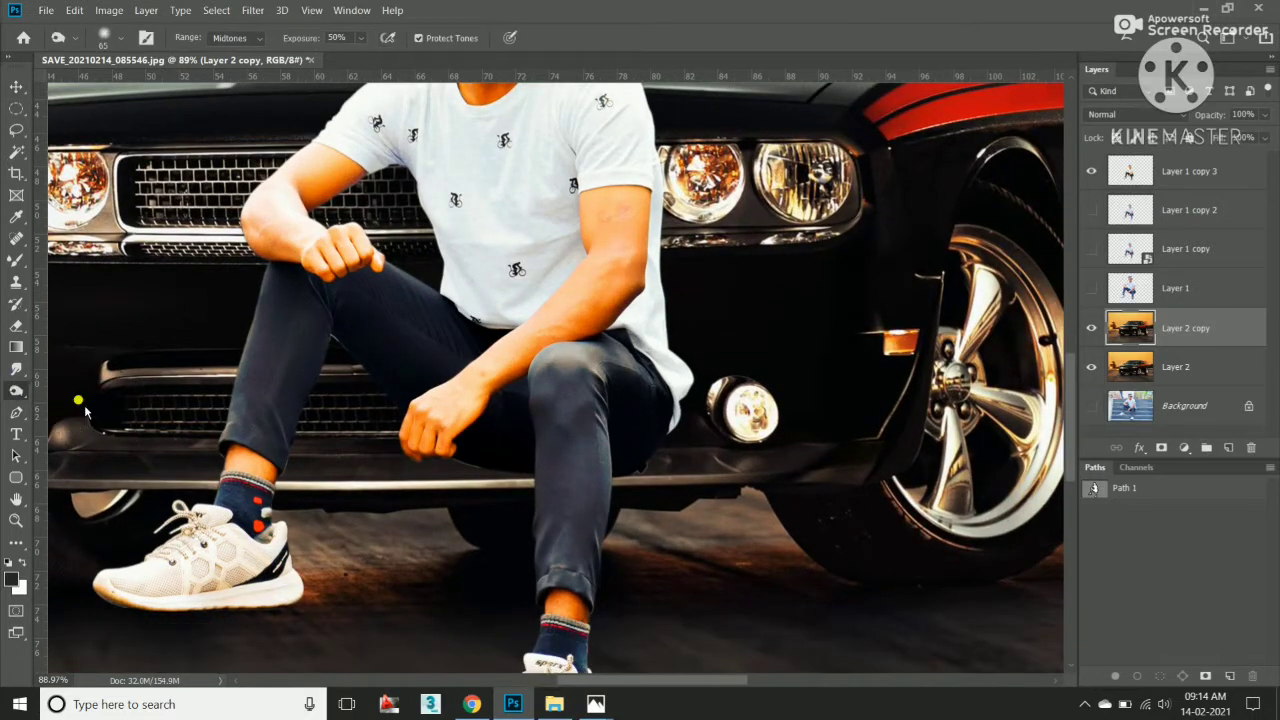
{"action": "scroll", "coordinate": [473, 436], "scroll_direction": "up", "scroll_amount": 2}
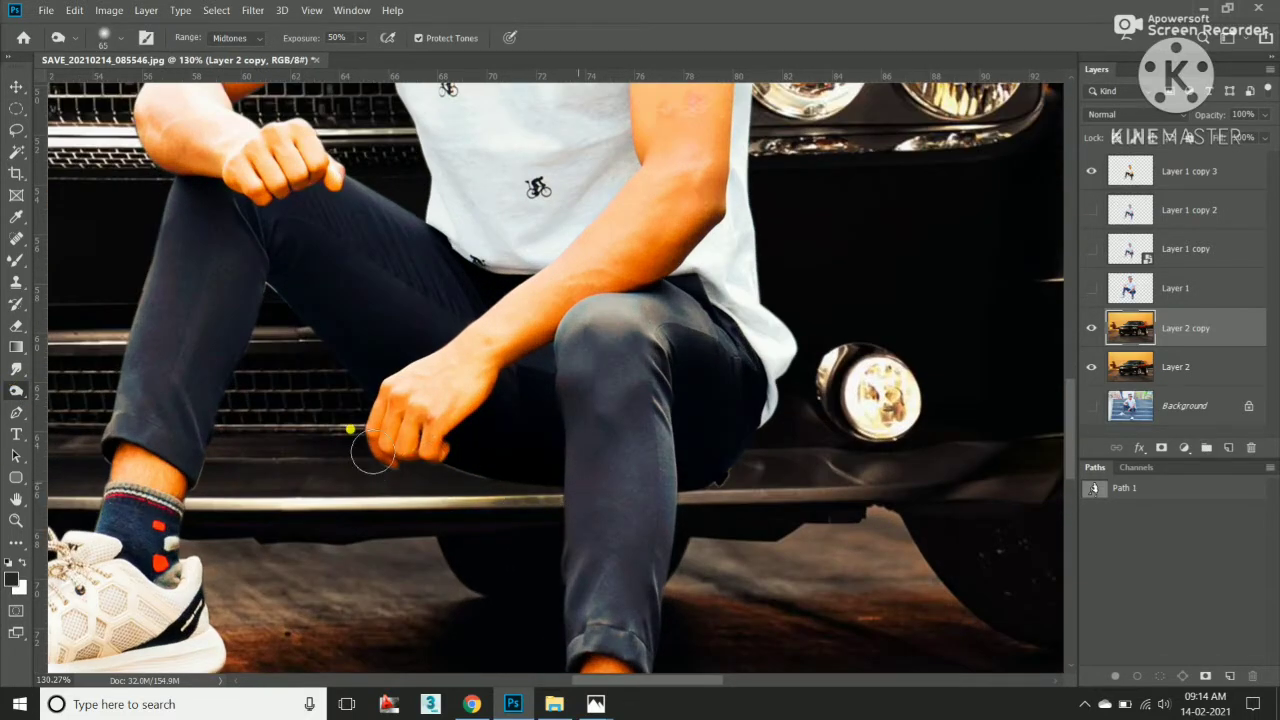
{"action": "mouse_move", "coordinate": [467, 471]}
{"action": "left_mouse_down"}
{"action": "mouse_move", "coordinate": [716, 500]}
{"action": "mouse_move", "coordinate": [679, 497]}
{"action": "left_mouse_up"}
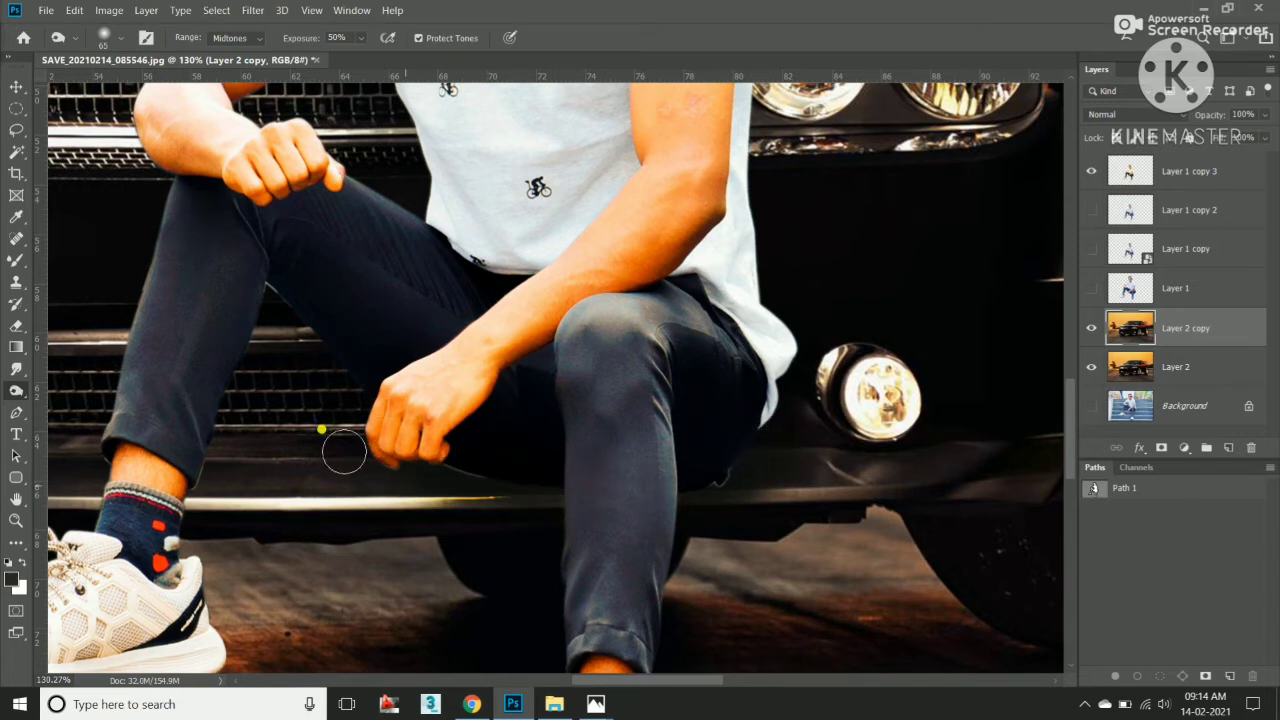
{"action": "scroll", "coordinate": [343, 449], "scroll_direction": "down", "scroll_amount": 5}
{"action": "scroll", "coordinate": [455, 422], "scroll_direction": "up", "scroll_amount": 3}
{"action": "scroll", "coordinate": [455, 422], "scroll_direction": "up", "scroll_amount": 2}
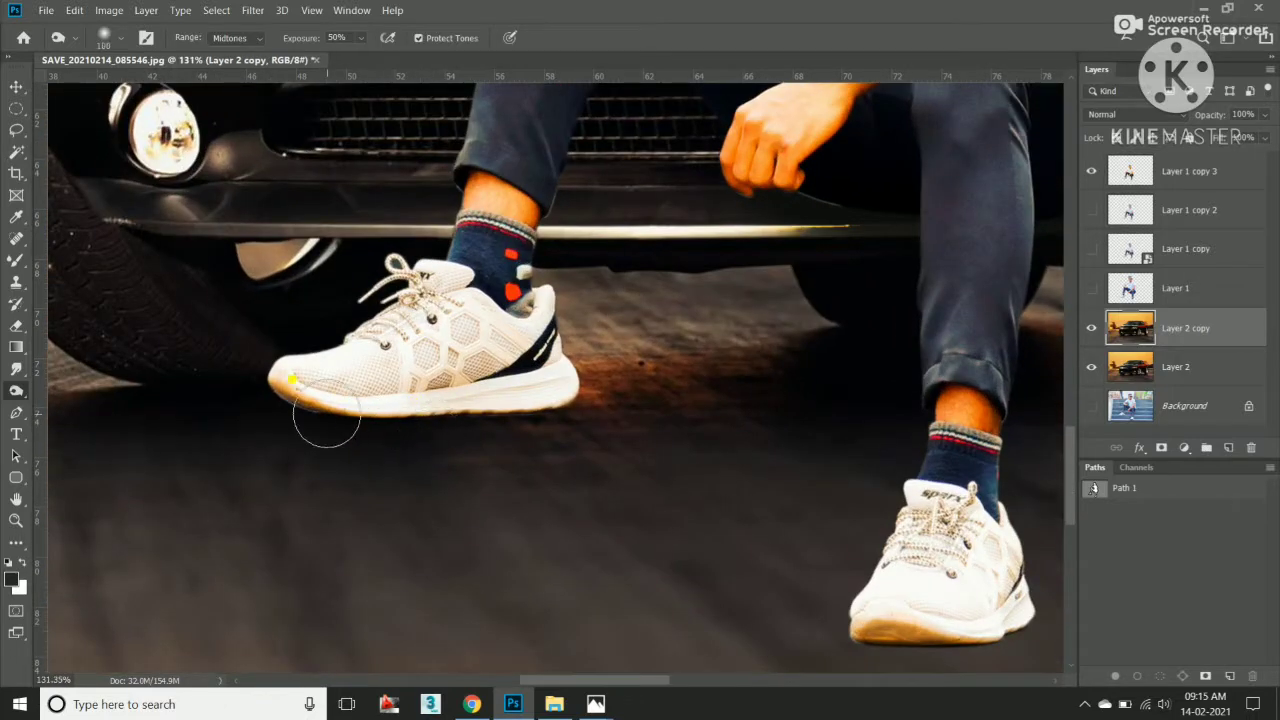
{"action": "key", "text": "bracketright"}
{"action": "key", "text": "bracketright"}
{"action": "key", "text": "bracketright"}
{"action": "left_click_drag", "start_coordinate": [345, 380], "coordinate": [314, 429]}
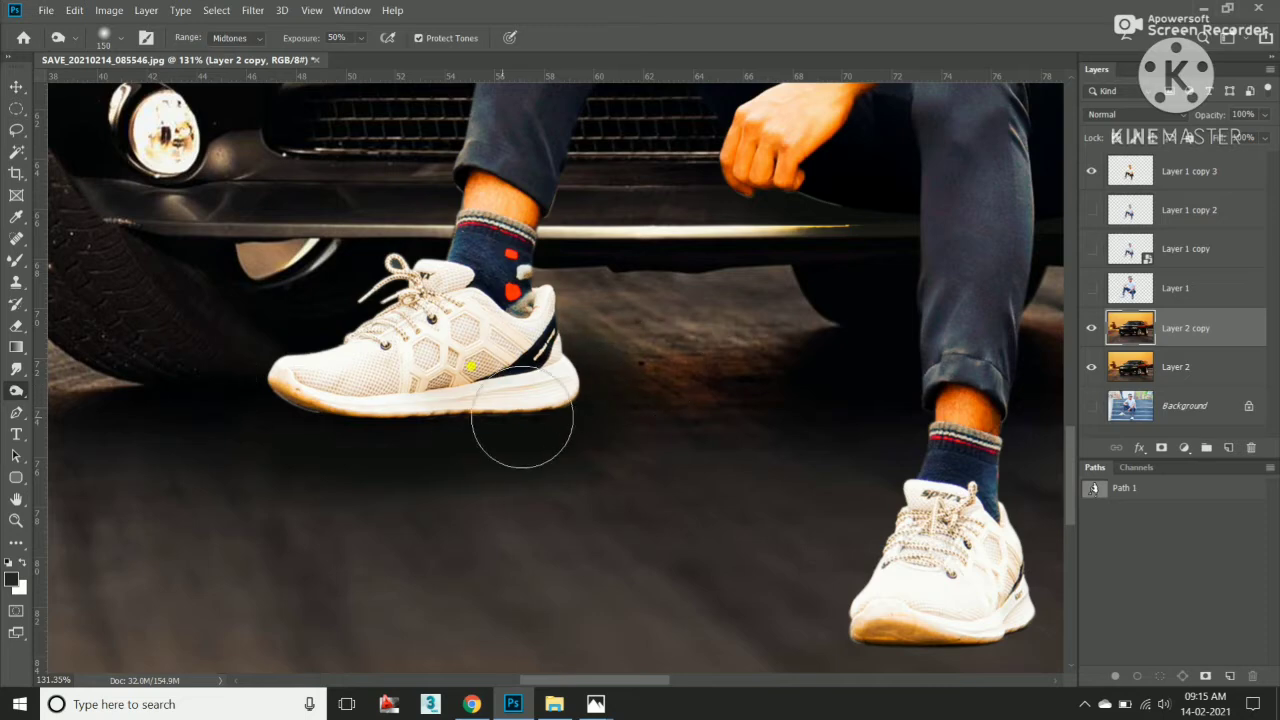
{"action": "scroll", "coordinate": [620, 420], "scroll_direction": "down", "scroll_amount": 3}
{"action": "scroll", "coordinate": [675, 509], "scroll_direction": "up", "scroll_amount": 2}
{"action": "scroll", "coordinate": [675, 509], "scroll_direction": "up", "scroll_amount": 2}
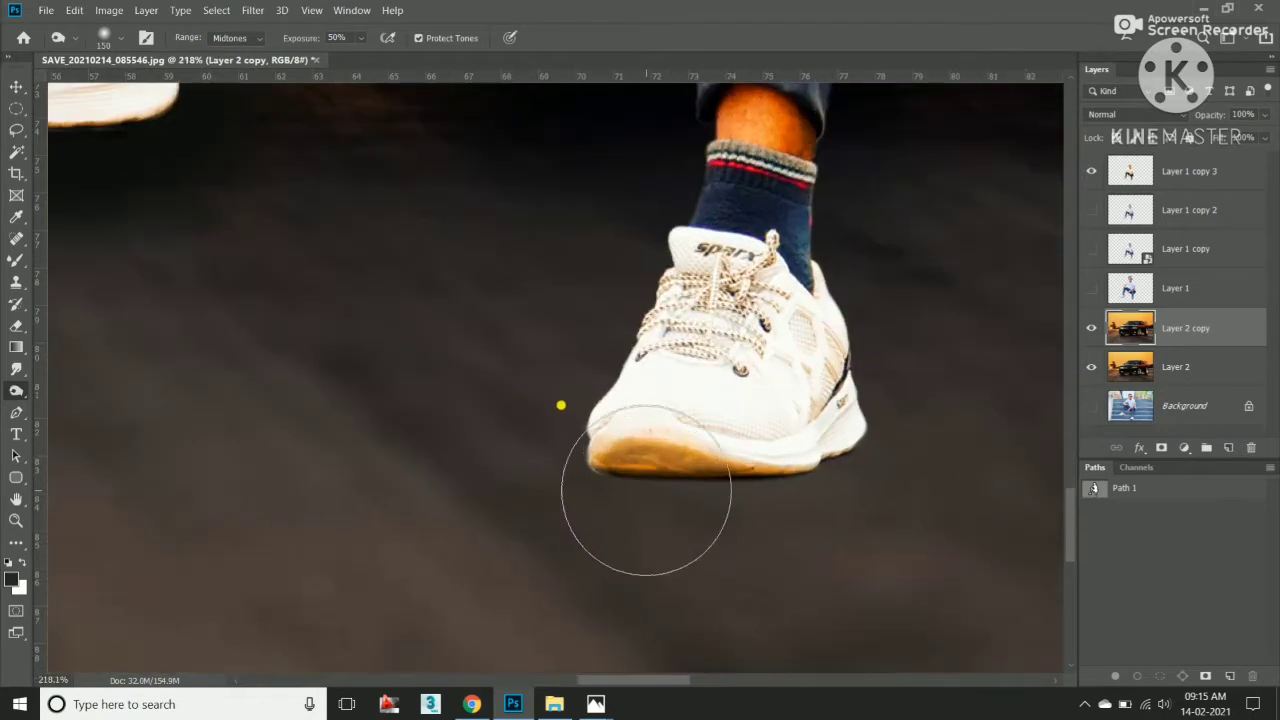
{"action": "scroll", "coordinate": [560, 403], "scroll_direction": "up", "scroll_amount": 2}
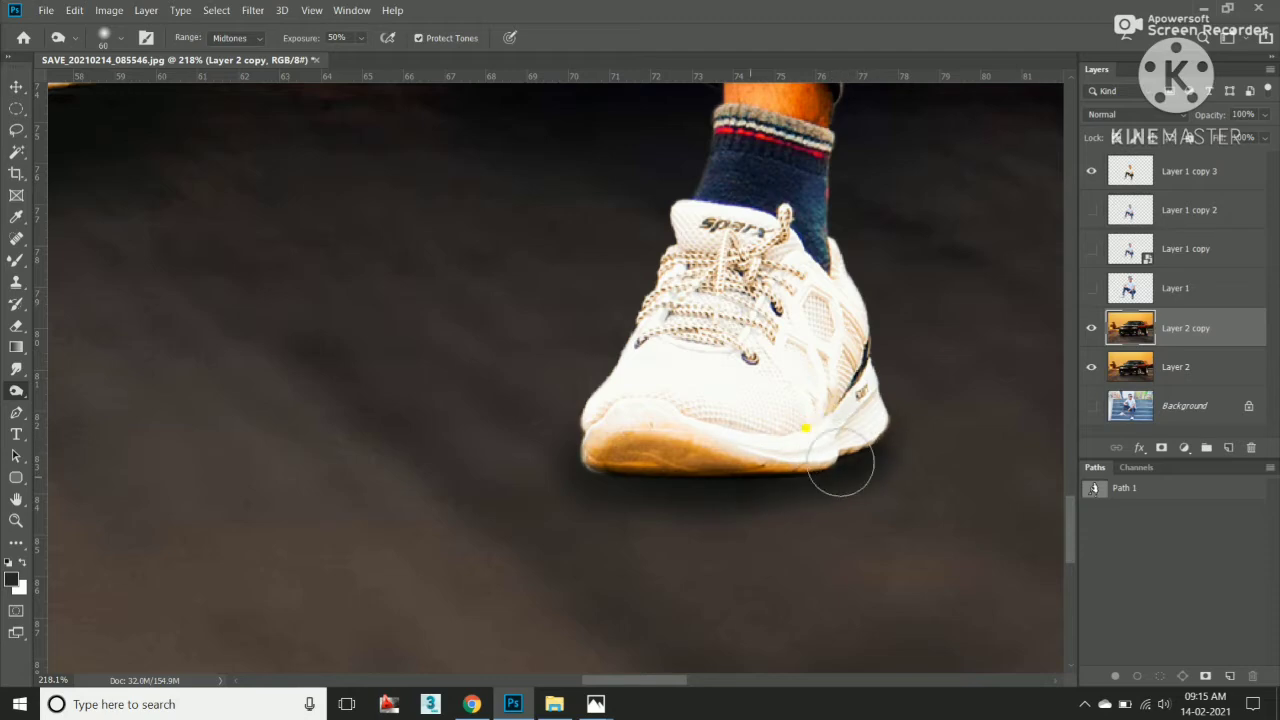
{"action": "scroll", "coordinate": [628, 450], "scroll_direction": "down", "scroll_amount": 6}
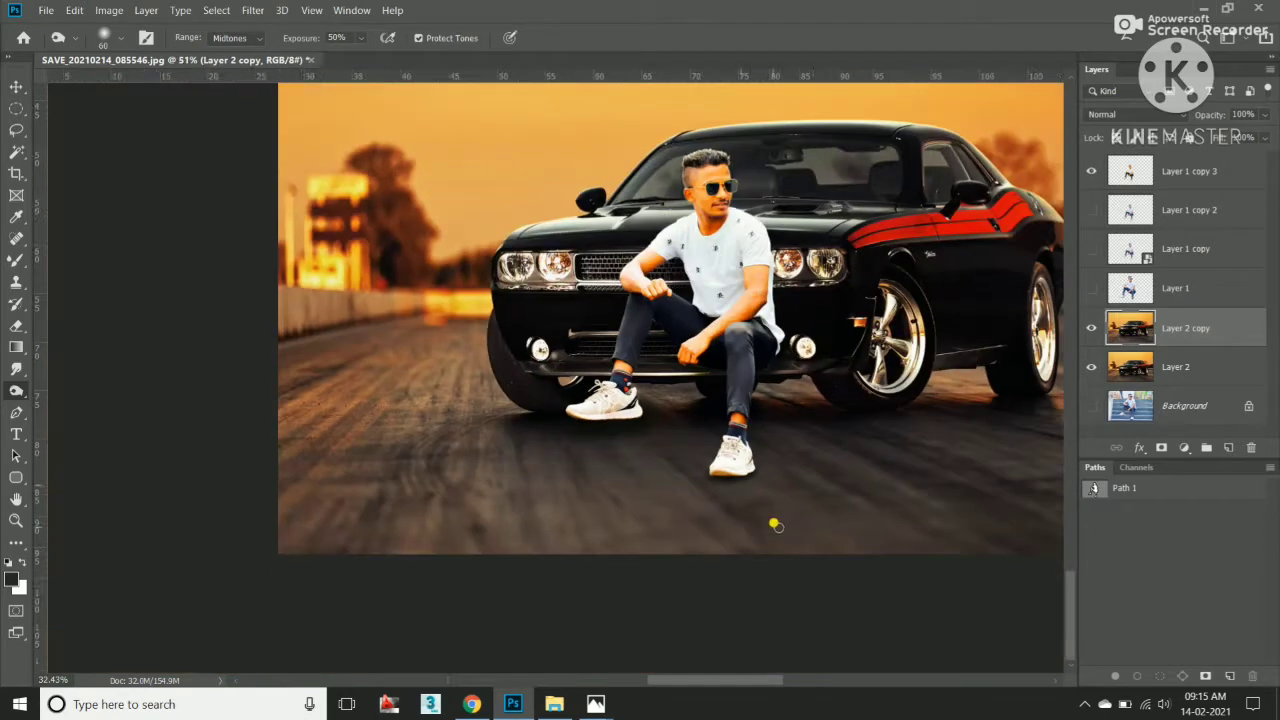
{"action": "scroll", "coordinate": [554, 378], "scroll_direction": "up", "scroll_amount": 2}
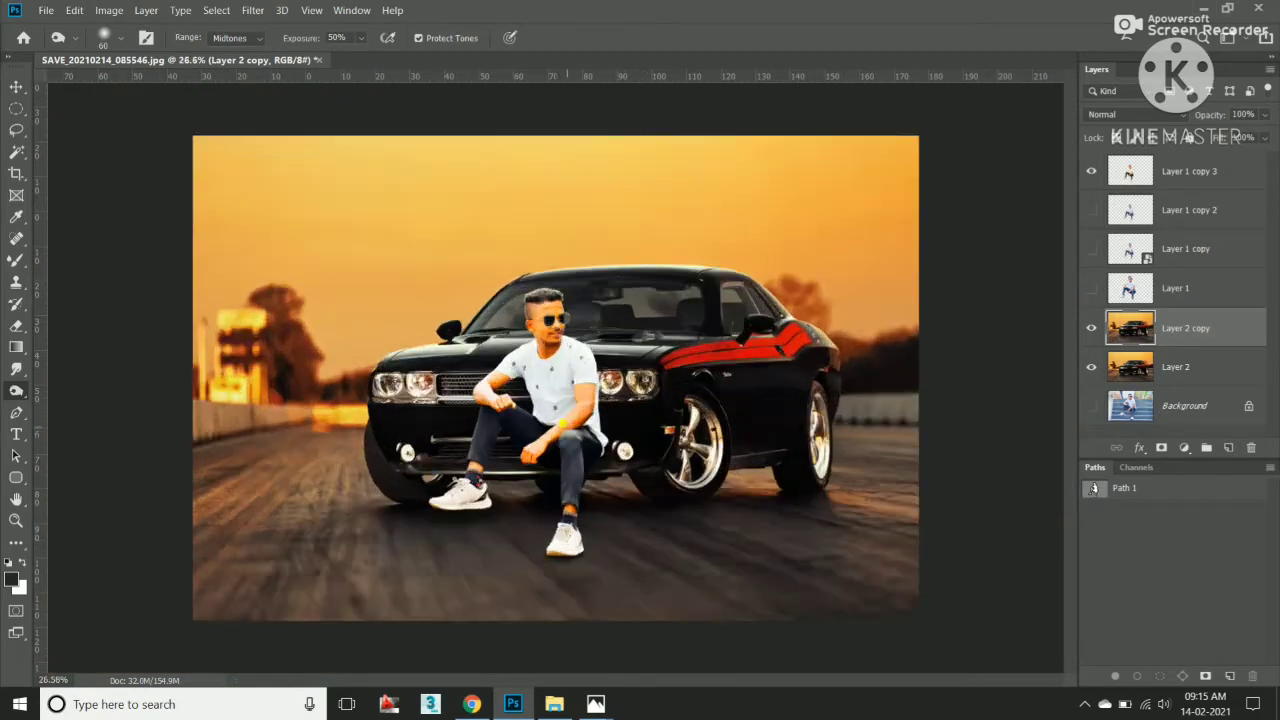
{"action": "scroll", "coordinate": [554, 378], "scroll_direction": "up", "scroll_amount": 1}
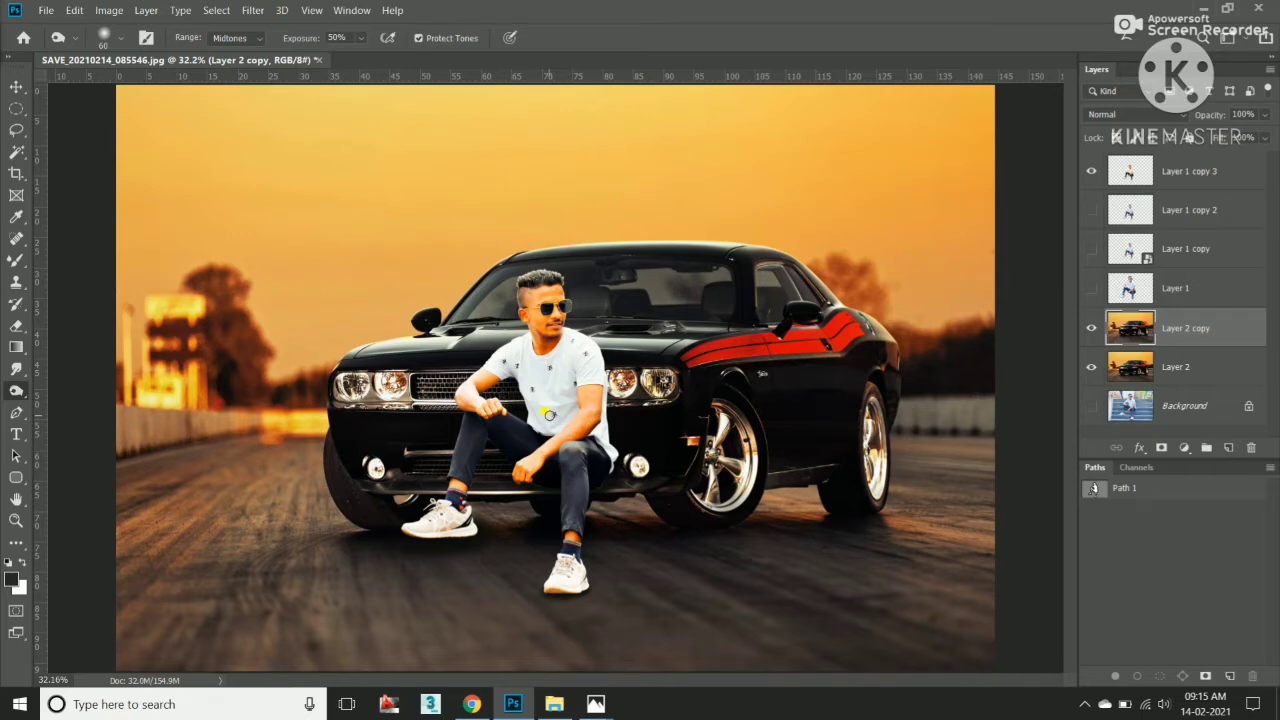
{"action": "scroll", "coordinate": [549, 414], "scroll_direction": "up", "scroll_amount": 1}
{"action": "scroll", "coordinate": [540, 480], "scroll_direction": "up", "scroll_amount": 3}
Load Layer 1 copy 3's outline, feather it 2 px, then deselect.
{"action": "left_click", "coordinate": [1165, 180]}
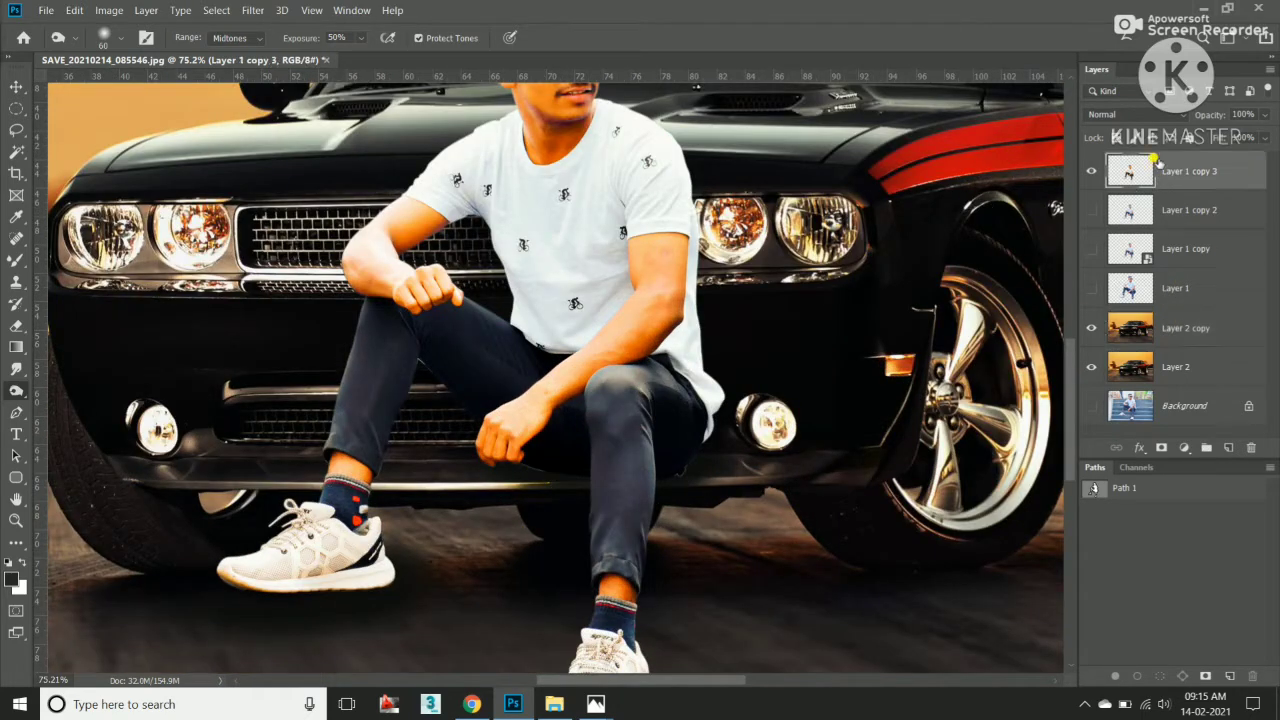
{"action": "left_click", "coordinate": [1125, 166], "text": "ctrl"}
{"action": "key", "text": "shift+F6"}
{"action": "key", "text": "Return"}
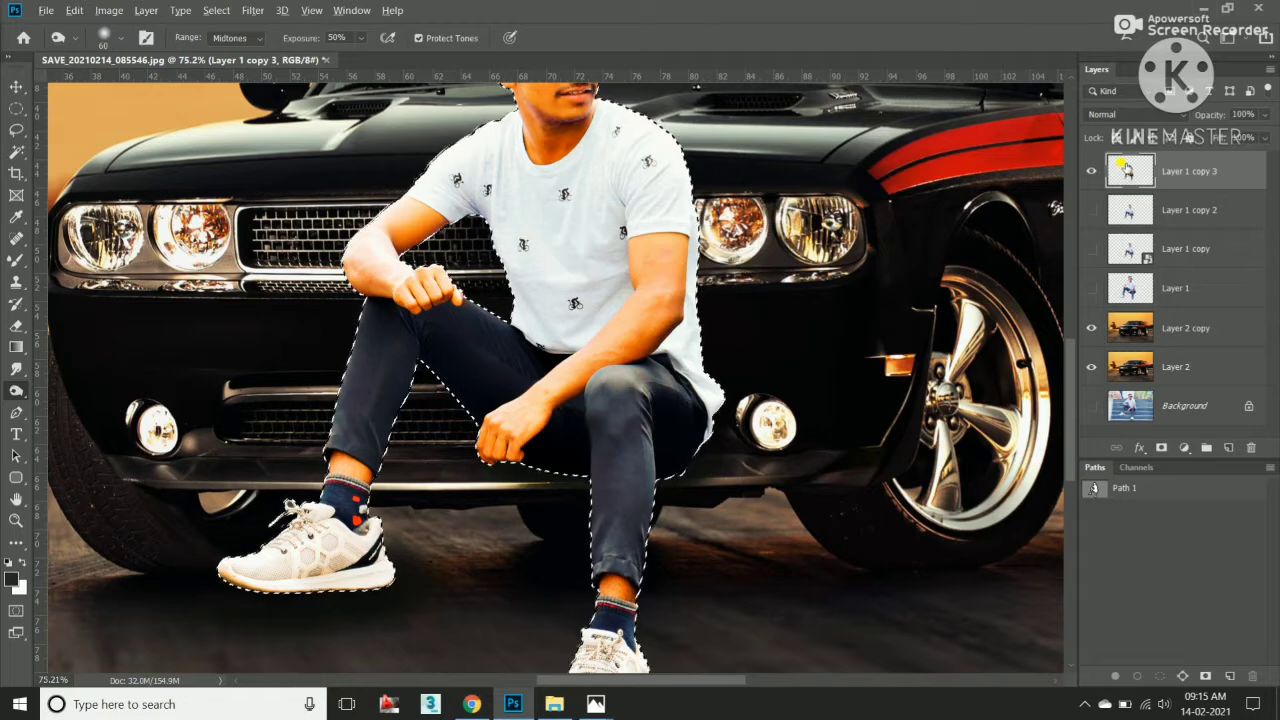
{"action": "key", "text": "ctrl+d"}
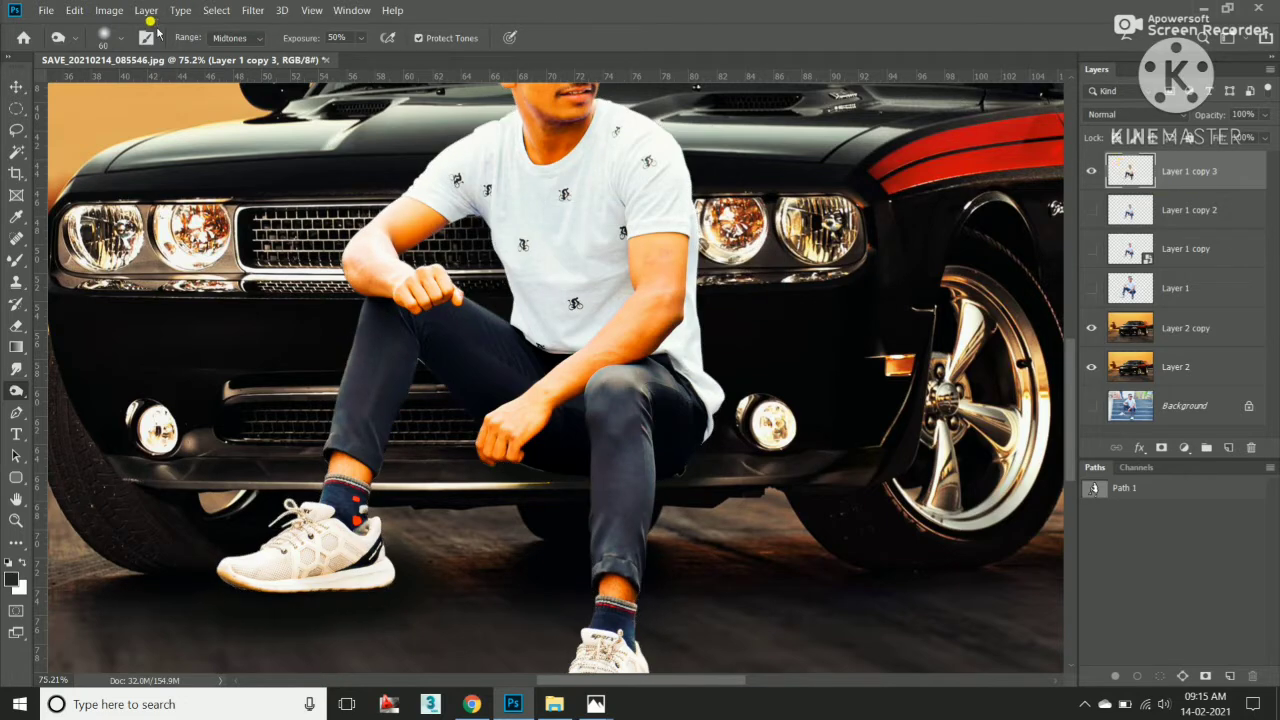
Set the Eraser brush to 30 px size with 52% hardness.
{"action": "right_click", "coordinate": [16, 326]}
{"action": "left_click", "coordinate": [100, 322]}
{"action": "scroll", "coordinate": [430, 381], "scroll_direction": "up", "scroll_amount": 5}
{"action": "right_click", "coordinate": [430, 265]}
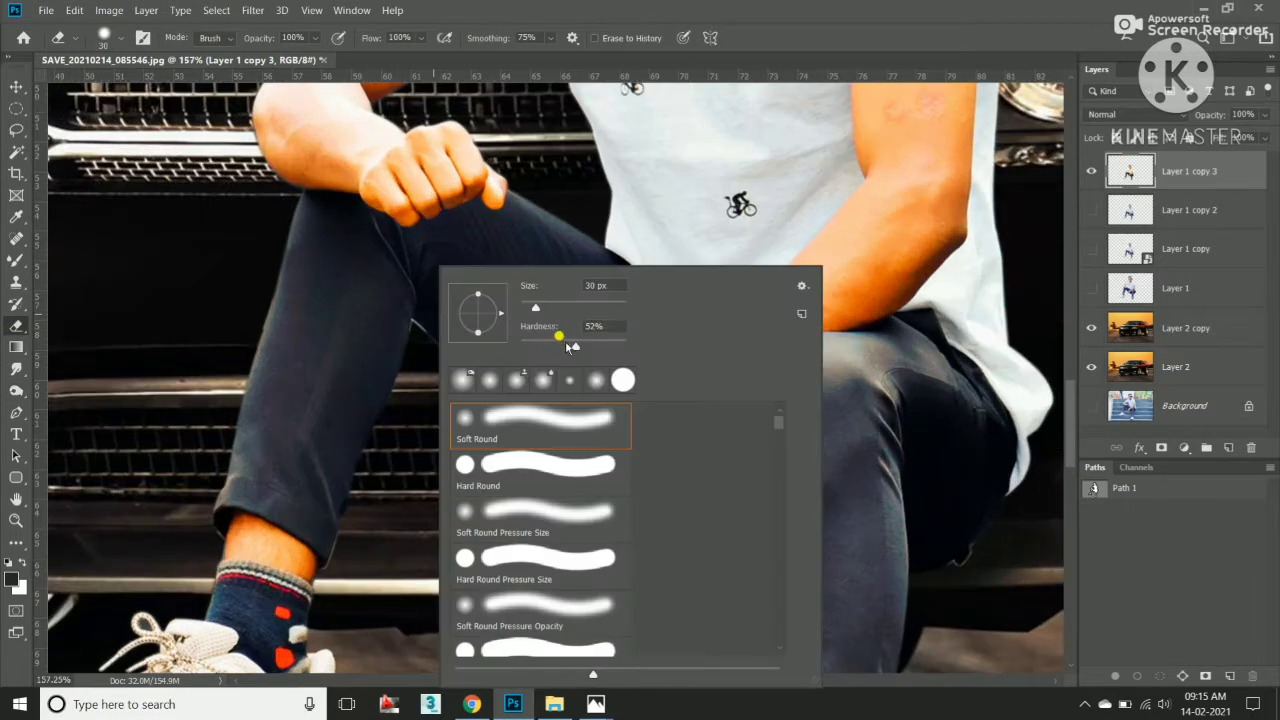
{"action": "key", "text": "Return"}
Erase stray cutout fringes around the man's trousers, sock and shoe.
{"action": "scroll", "coordinate": [421, 335], "scroll_direction": "up", "scroll_amount": 3}
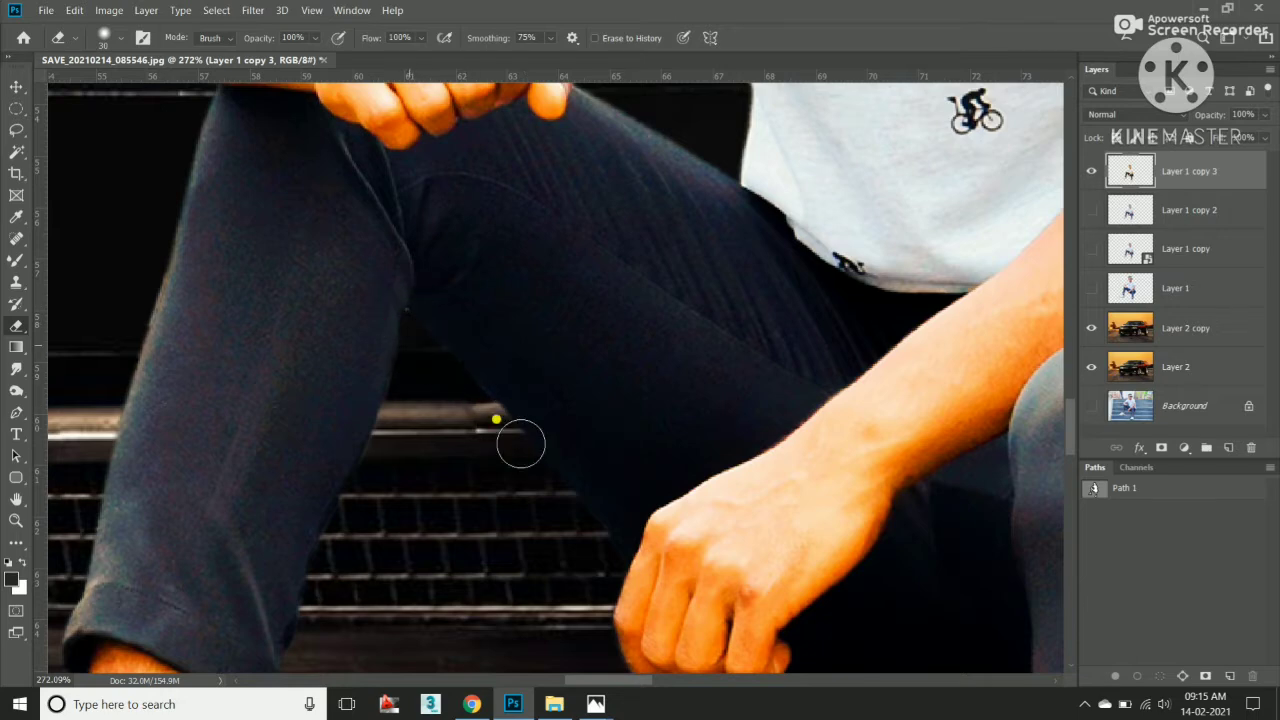
{"action": "left_click_drag", "start_coordinate": [300, 640], "coordinate": [441, 400]}
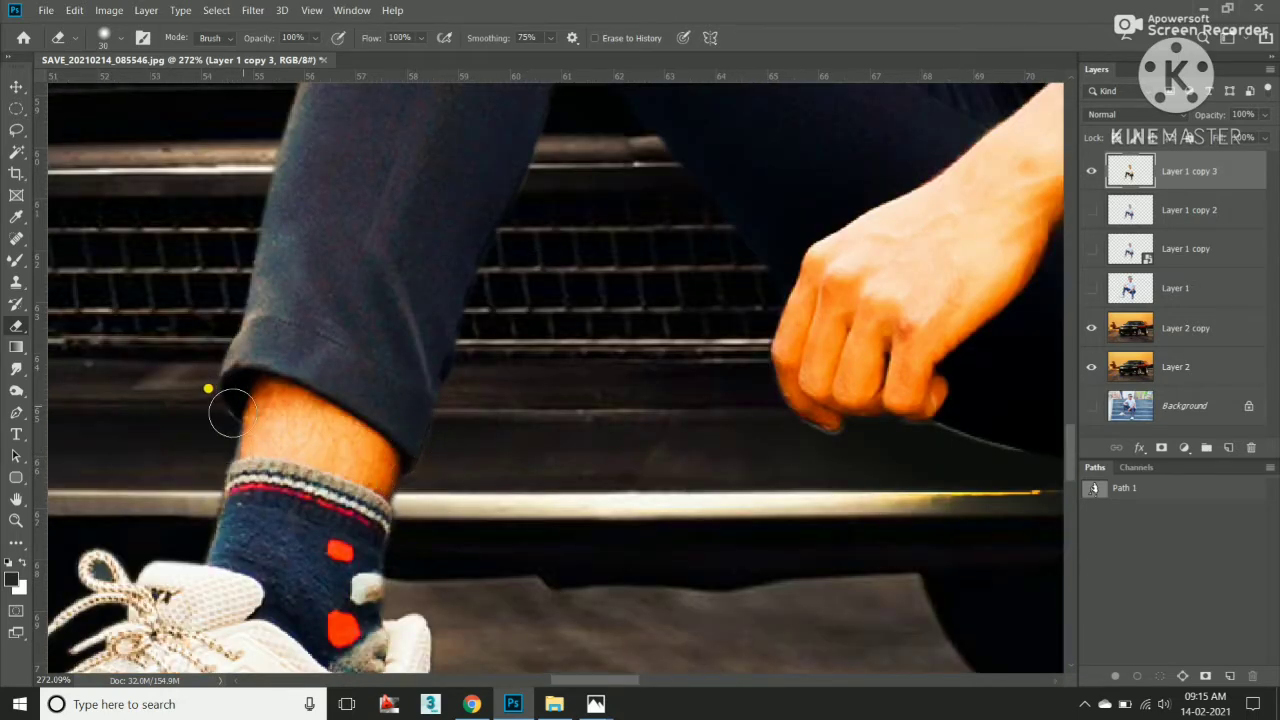
{"action": "scroll", "coordinate": [386, 449], "scroll_direction": "down", "scroll_amount": 3}
{"action": "scroll", "coordinate": [269, 523], "scroll_direction": "up", "scroll_amount": 2}
{"action": "scroll", "coordinate": [300, 414], "scroll_direction": "up", "scroll_amount": 3}
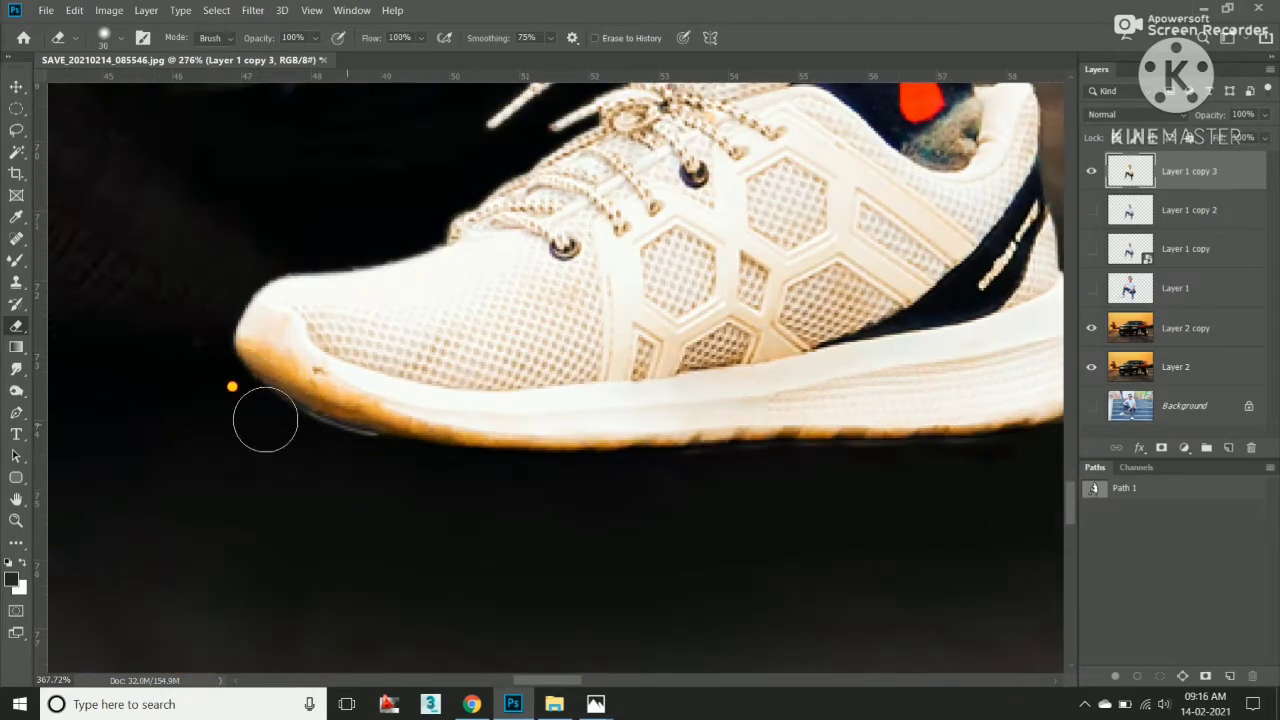
{"action": "scroll", "coordinate": [340, 450], "scroll_direction": "right", "scroll_amount": 3}
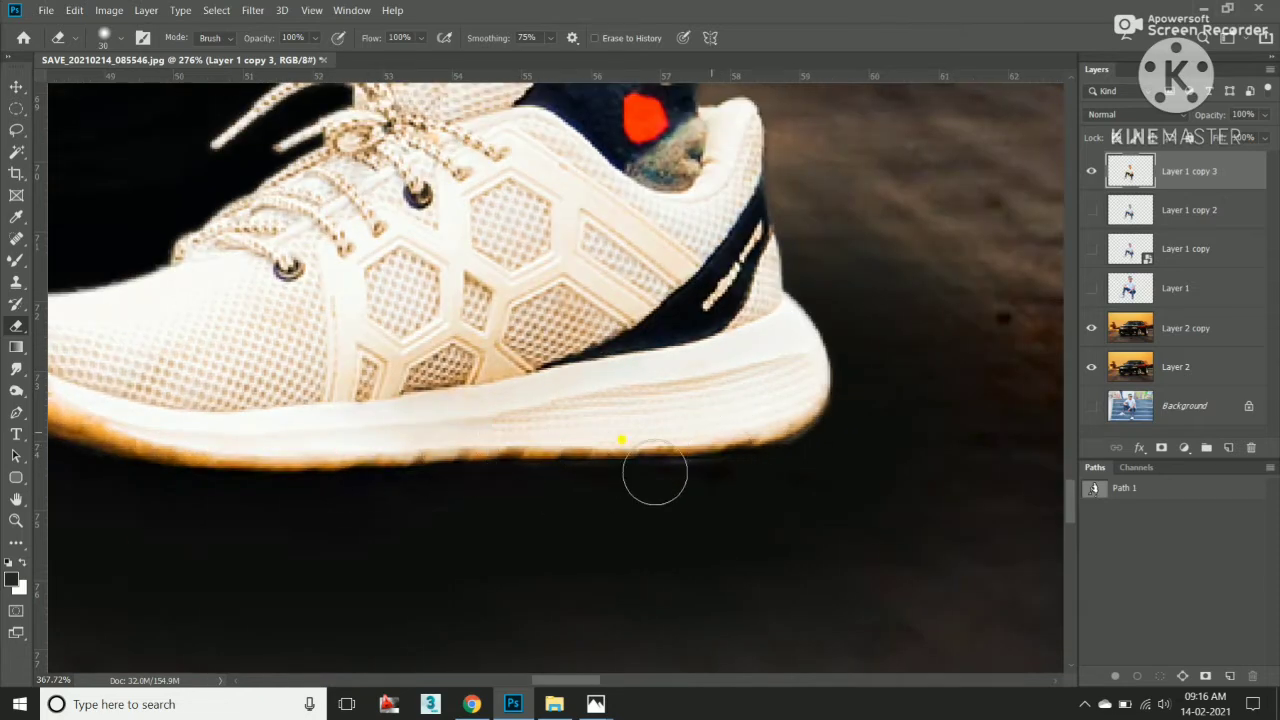
{"action": "scroll", "coordinate": [846, 337], "scroll_direction": "down", "scroll_amount": 3}
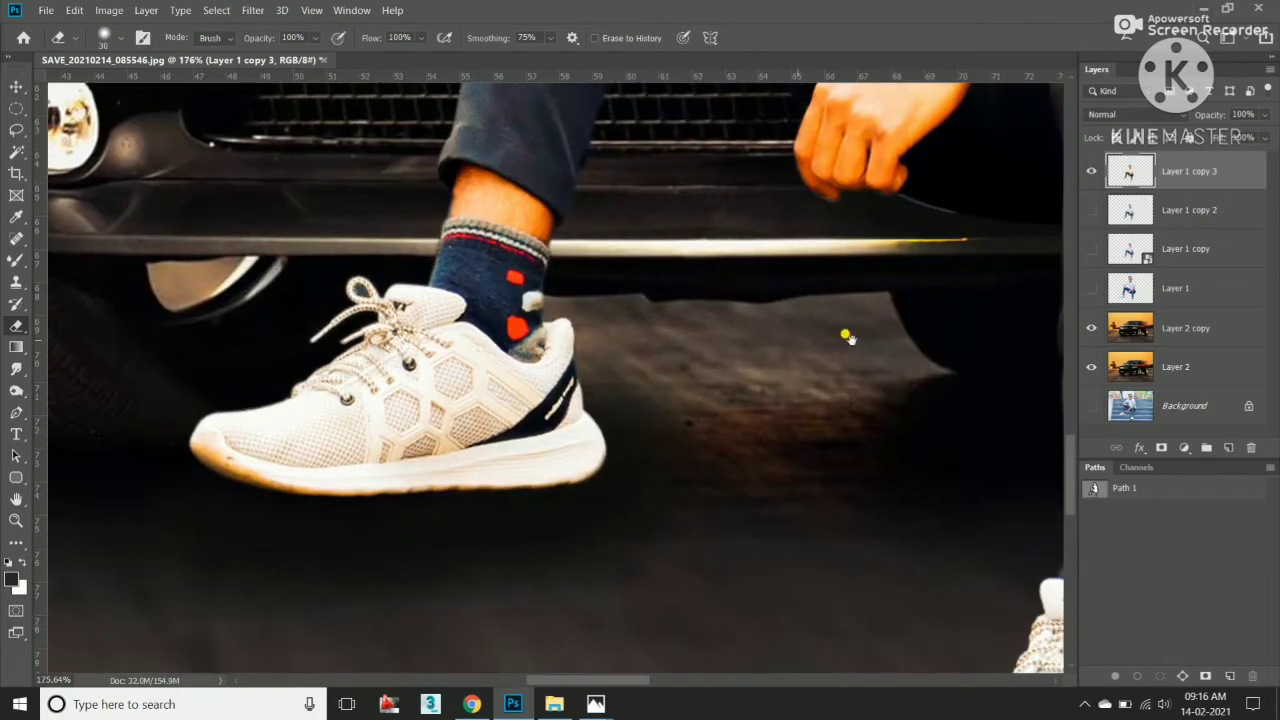
{"action": "scroll", "coordinate": [486, 186], "scroll_direction": "right", "scroll_amount": 3}
{"action": "scroll", "coordinate": [504, 282], "scroll_direction": "up", "scroll_amount": 3}
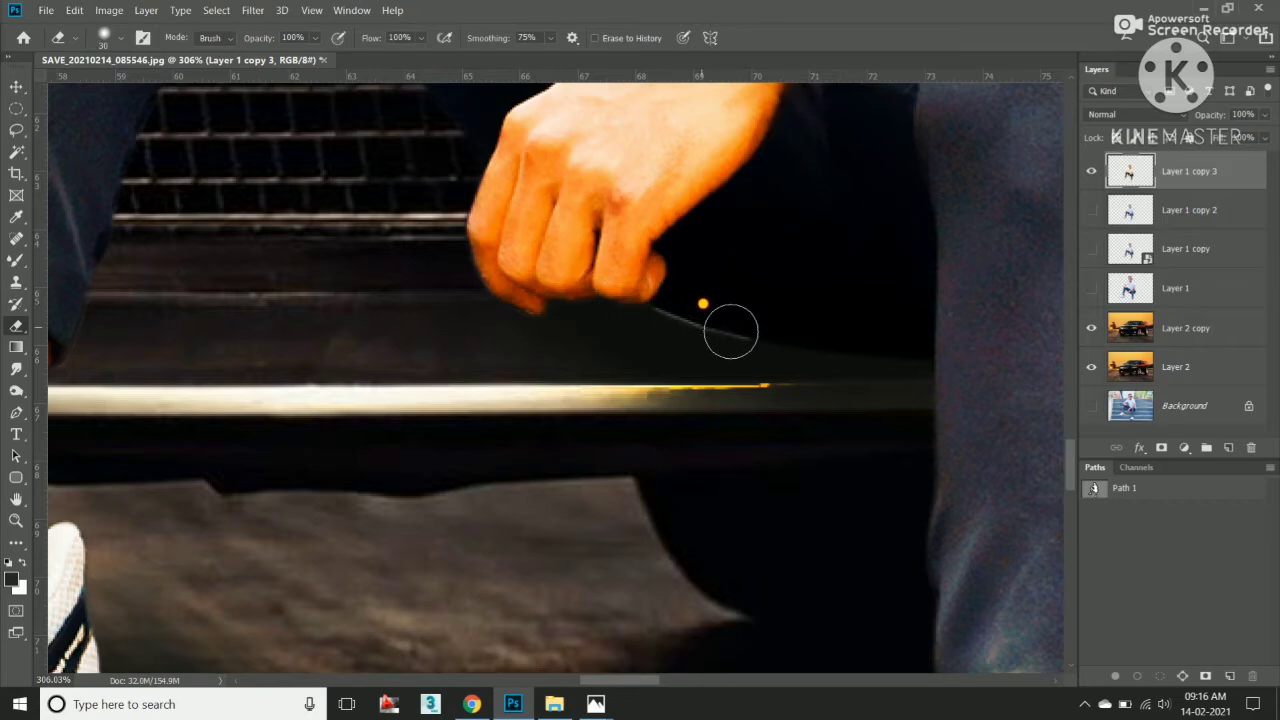
{"action": "scroll", "coordinate": [777, 349], "scroll_direction": "down", "scroll_amount": 3}
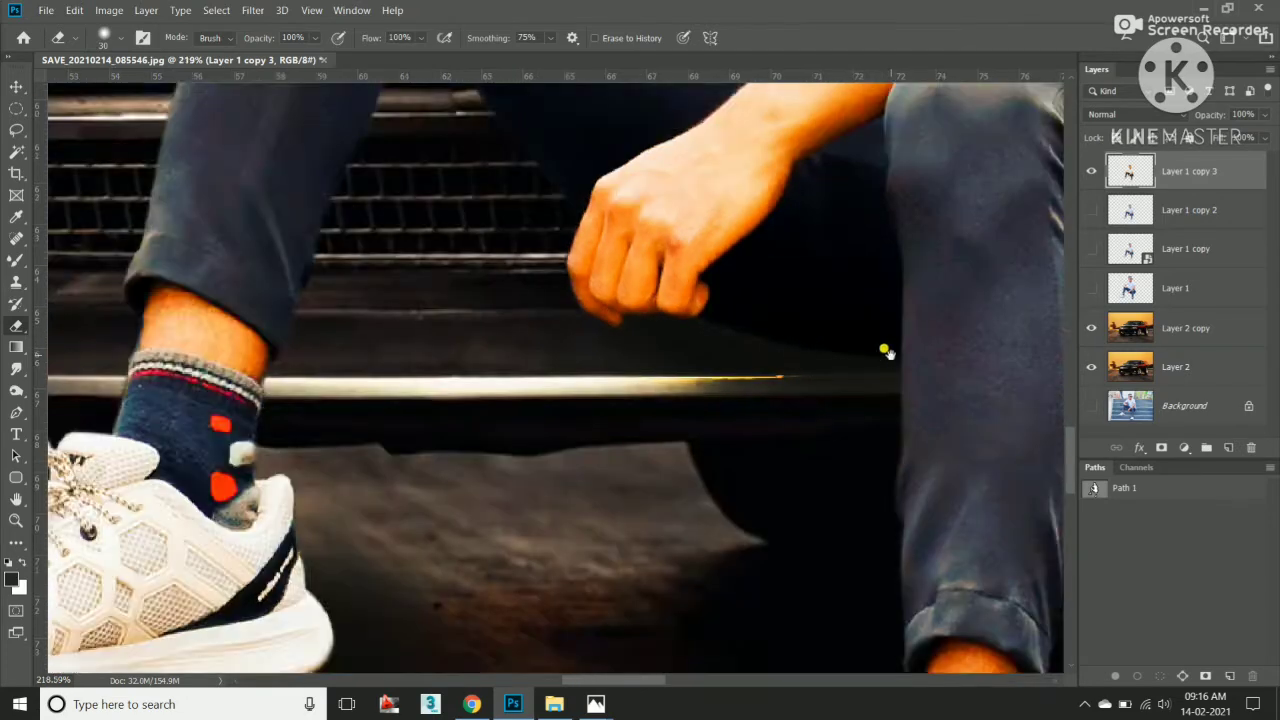
{"action": "scroll", "coordinate": [885, 348], "scroll_direction": "right", "scroll_amount": 3}
{"action": "scroll", "coordinate": [885, 348], "scroll_direction": "up", "scroll_amount": 3}
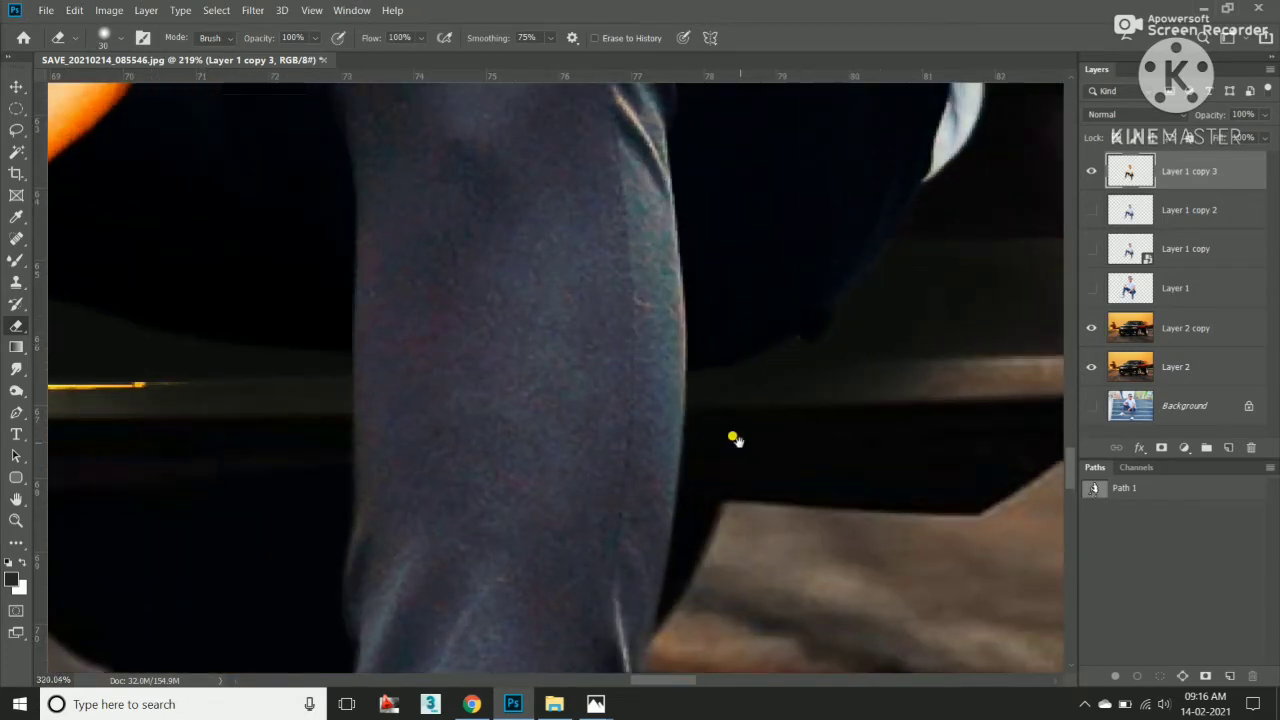
{"action": "scroll", "coordinate": [720, 251], "scroll_direction": "down", "scroll_amount": 3}
{"action": "scroll", "coordinate": [669, 343], "scroll_direction": "up", "scroll_amount": 3}
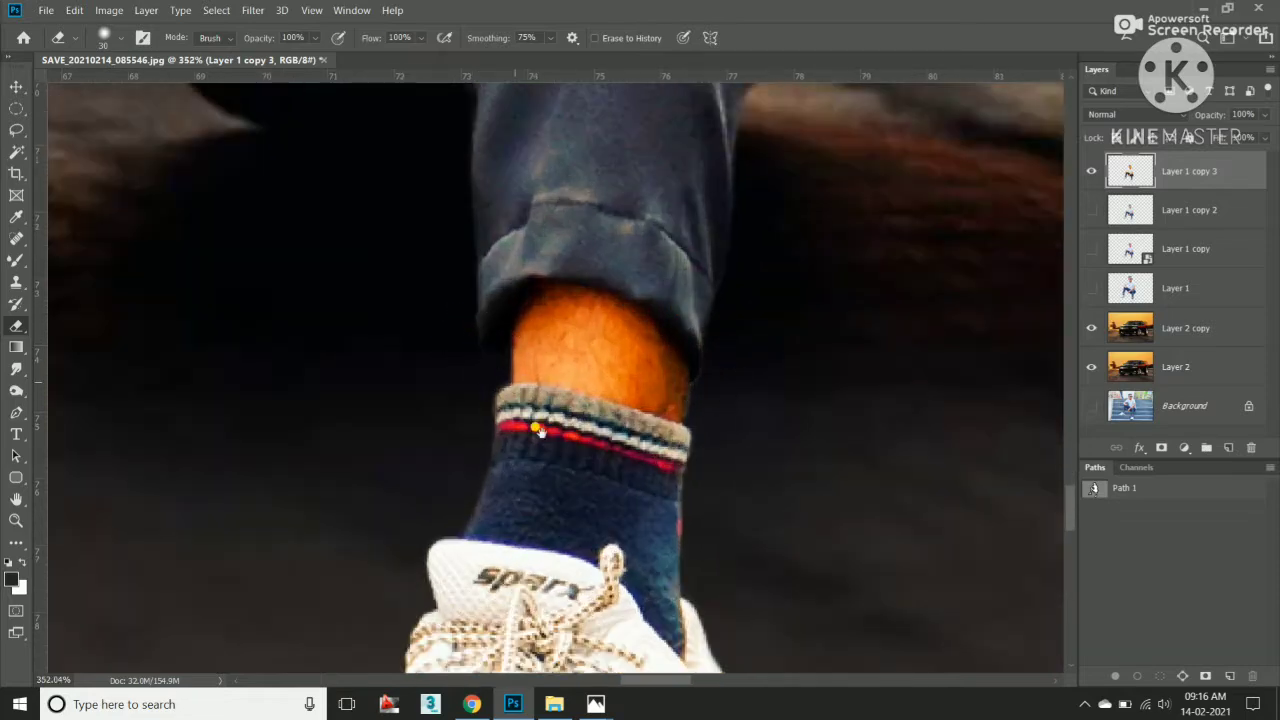
{"action": "scroll", "coordinate": [537, 430], "scroll_direction": "down", "scroll_amount": 3}
{"action": "scroll", "coordinate": [336, 487], "scroll_direction": "up", "scroll_amount": 2}
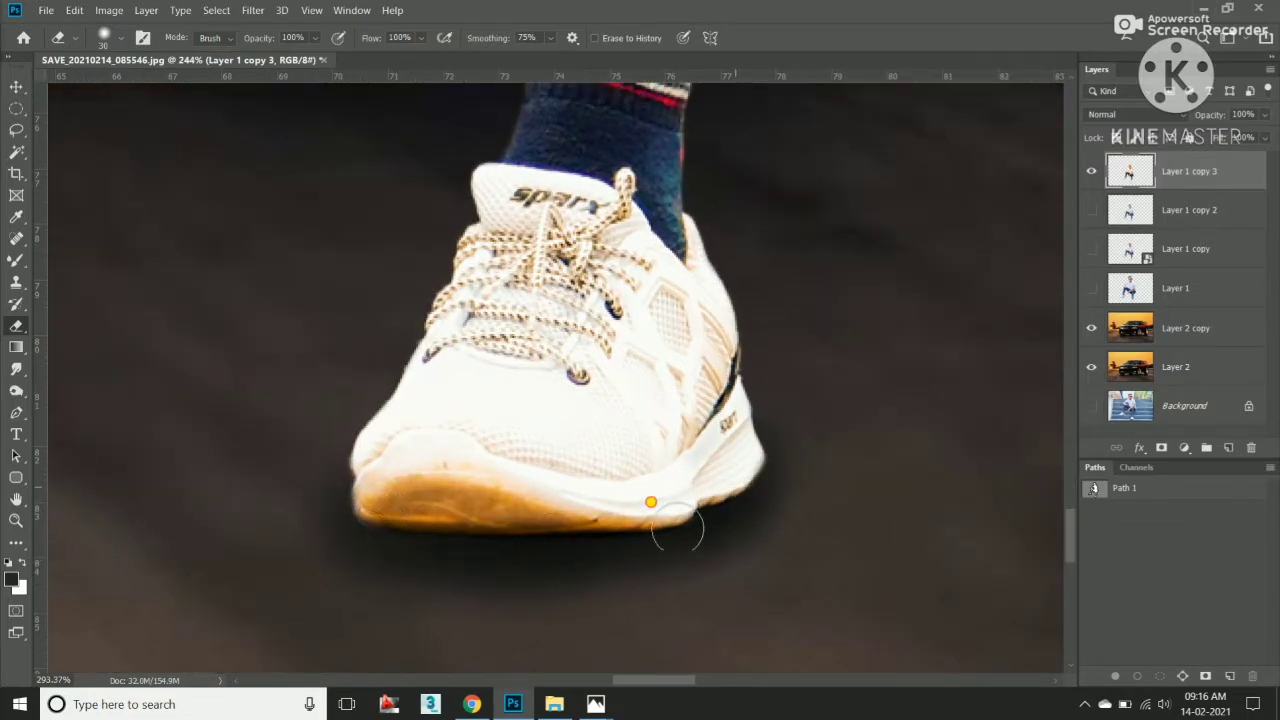
{"action": "scroll", "coordinate": [623, 423], "scroll_direction": "down", "scroll_amount": 3}
{"action": "scroll", "coordinate": [662, 463], "scroll_direction": "down", "scroll_amount": 2}
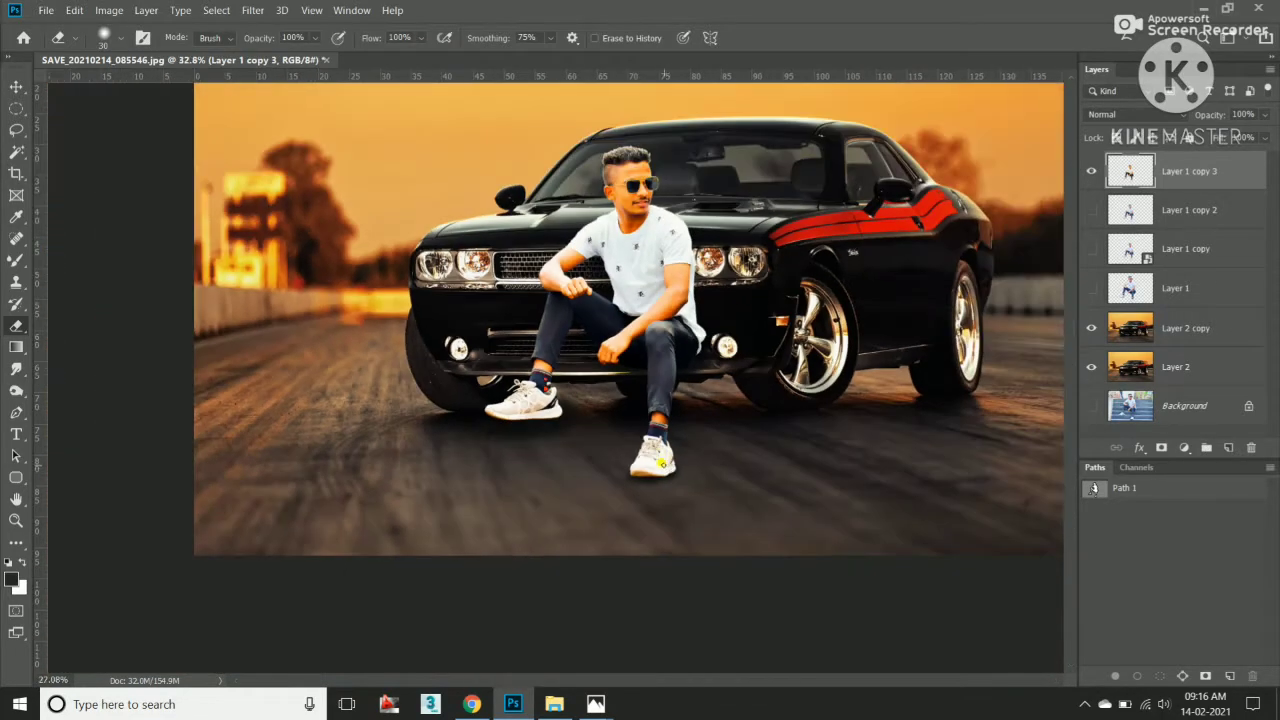
{"action": "scroll", "coordinate": [661, 463], "scroll_direction": "down", "scroll_amount": 1}
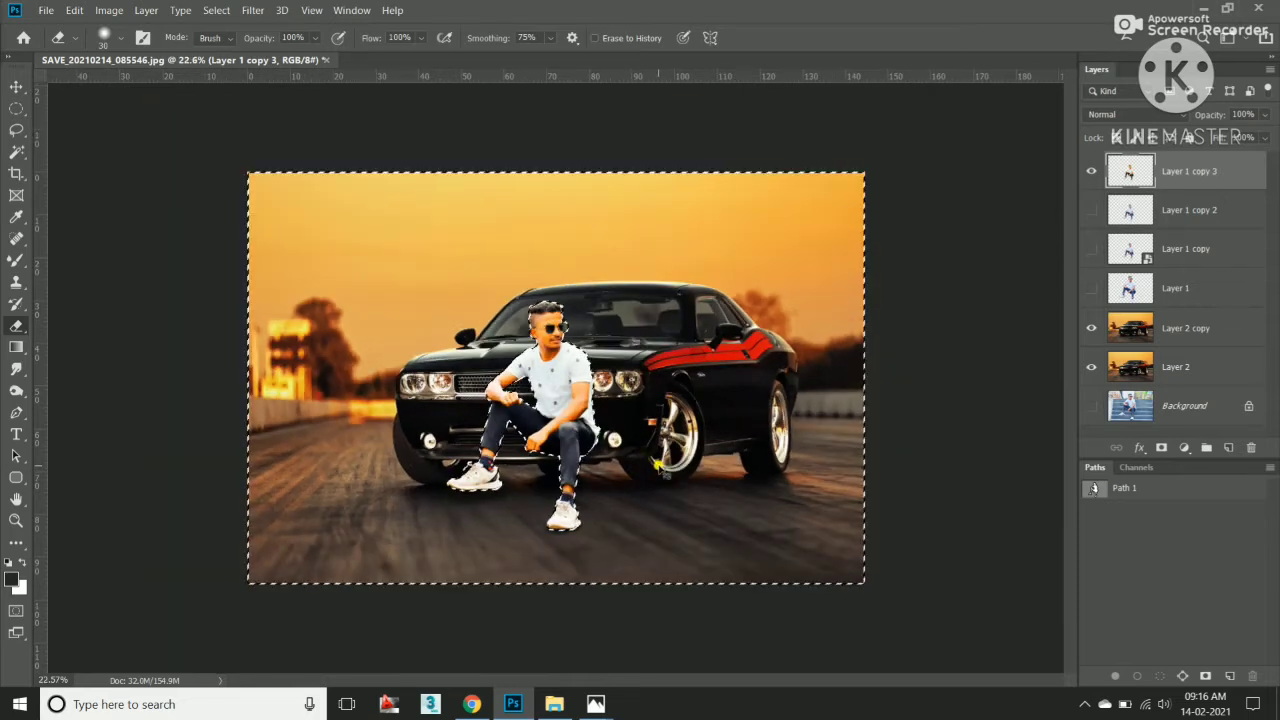
{"action": "scroll", "coordinate": [600, 420], "scroll_direction": "up", "scroll_amount": 1}
{"action": "scroll", "coordinate": [595, 405], "scroll_direction": "up", "scroll_amount": 1}
{"action": "scroll", "coordinate": [592, 398], "scroll_direction": "up", "scroll_amount": 2}
{"action": "scroll", "coordinate": [590, 398], "scroll_direction": "down", "scroll_amount": 1}
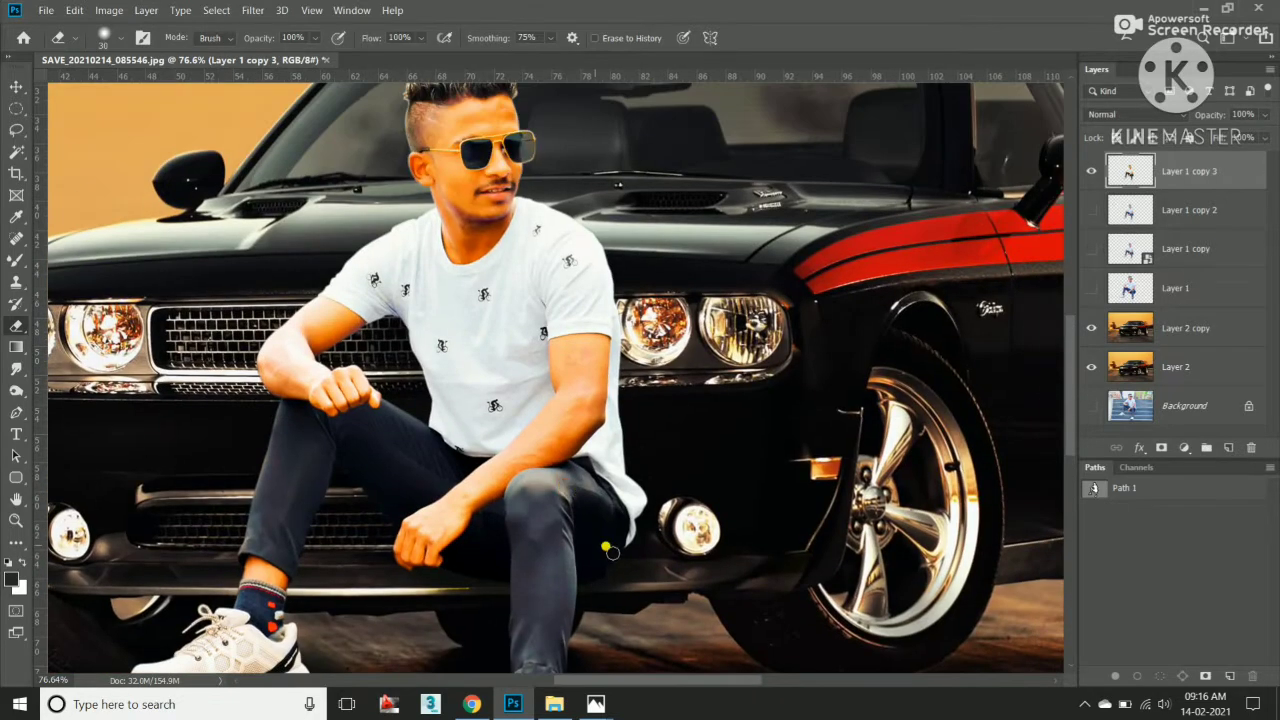
{"action": "scroll", "coordinate": [575, 520], "scroll_direction": "up", "scroll_amount": 2}
Burn the jeans crease at the knee with Highlights range, then toggle the man's layer to compare.
{"action": "key", "text": "o"}
{"action": "right_click", "coordinate": [16, 390]}
{"action": "left_click", "coordinate": [70, 402]}
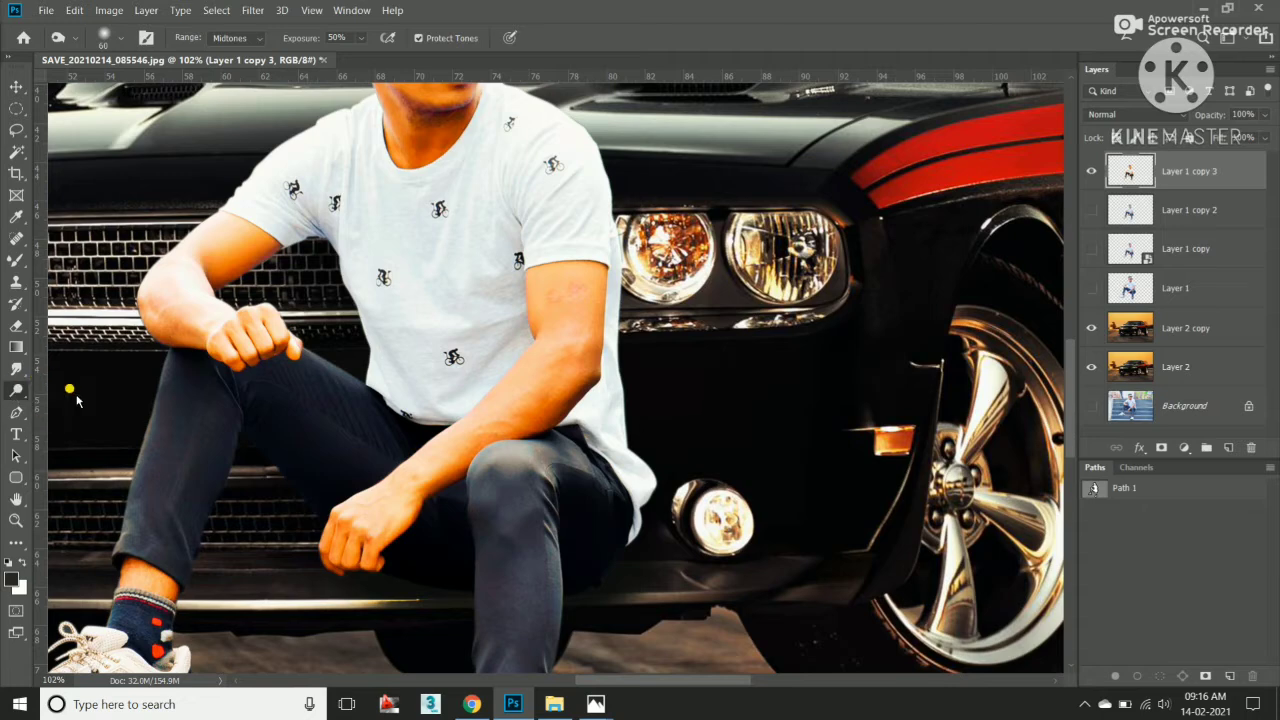
{"action": "scroll", "coordinate": [613, 524], "scroll_direction": "up", "scroll_amount": 2}
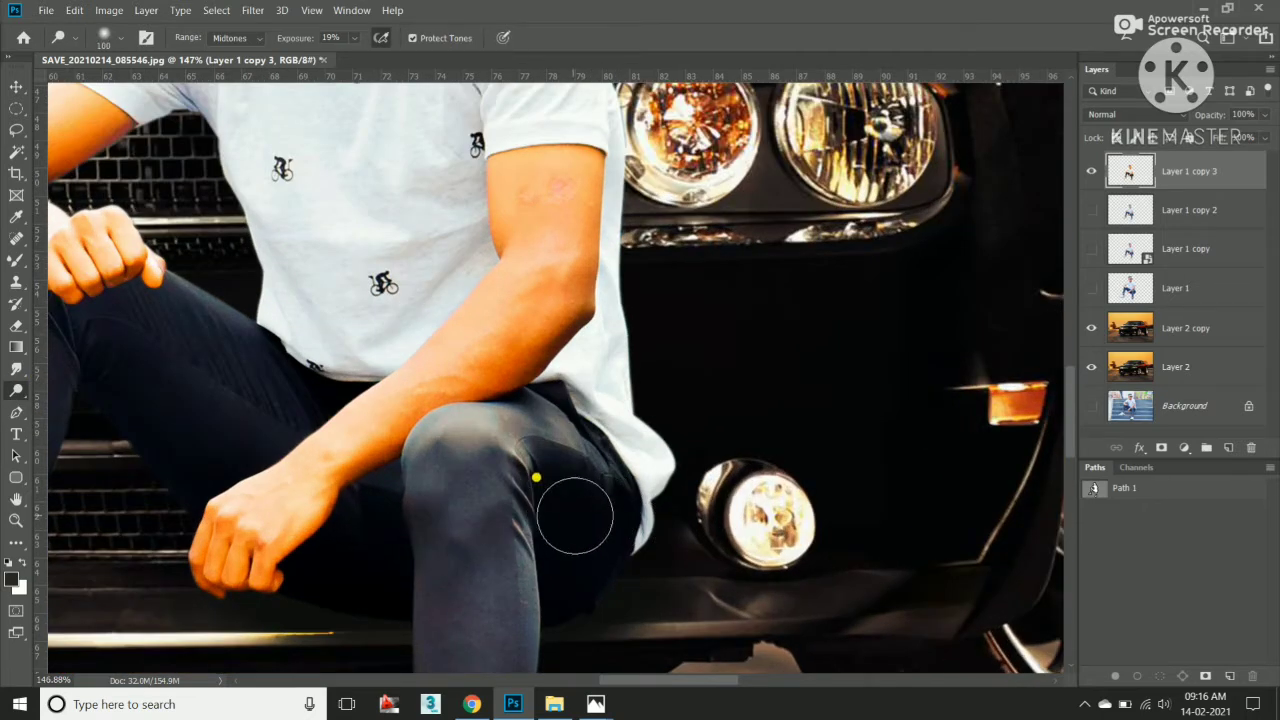
{"action": "right_click", "coordinate": [588, 510]}
{"action": "left_click", "coordinate": [623, 532]}
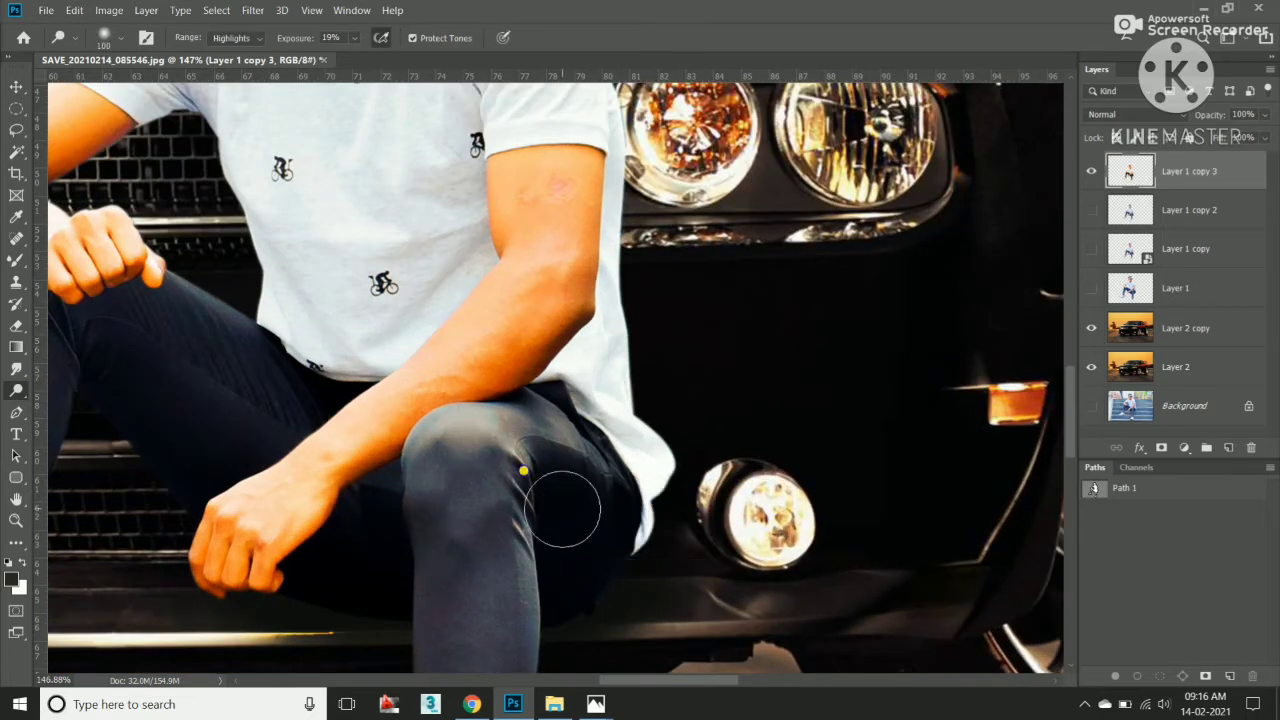
{"action": "left_click_drag", "start_coordinate": [637, 543], "coordinate": [598, 478]}
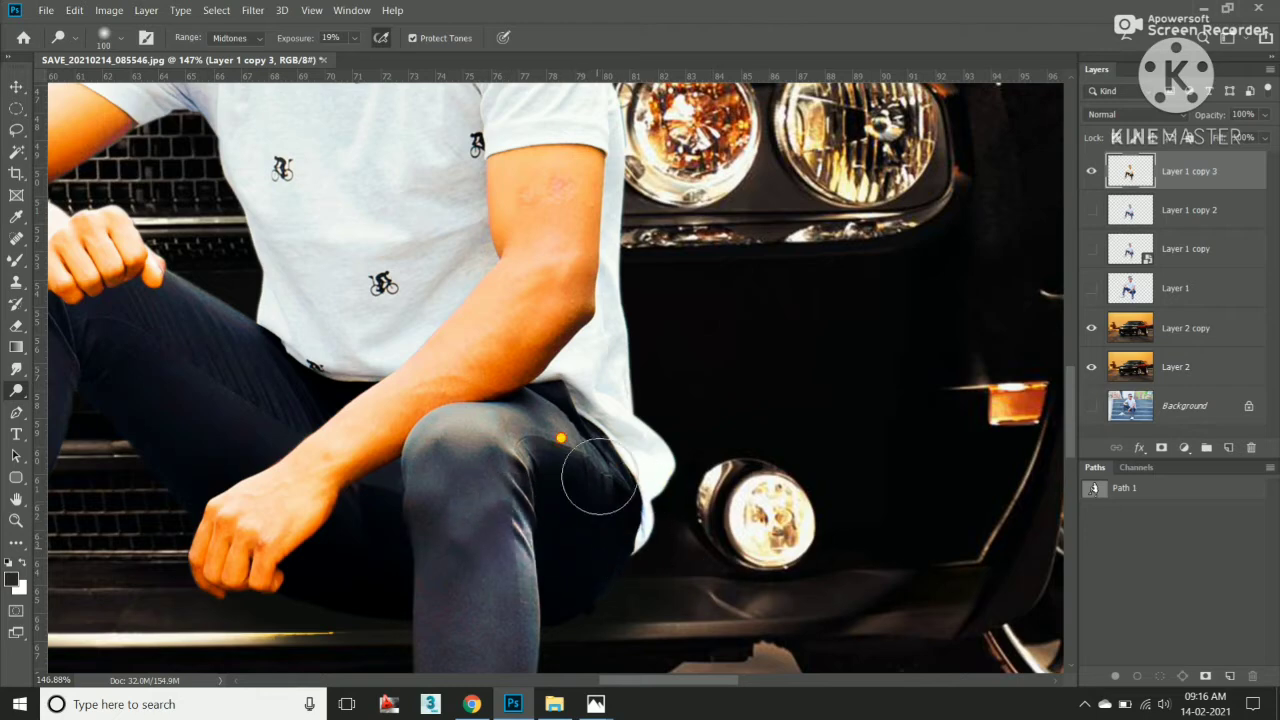
{"action": "left_click", "coordinate": [1091, 210]}
{"action": "left_click", "coordinate": [1091, 210]}
Dodge the front shoe's sole using Midtones range and a 45 px brush.
{"action": "key", "text": "ctrl+0"}
{"action": "key", "text": "v"}
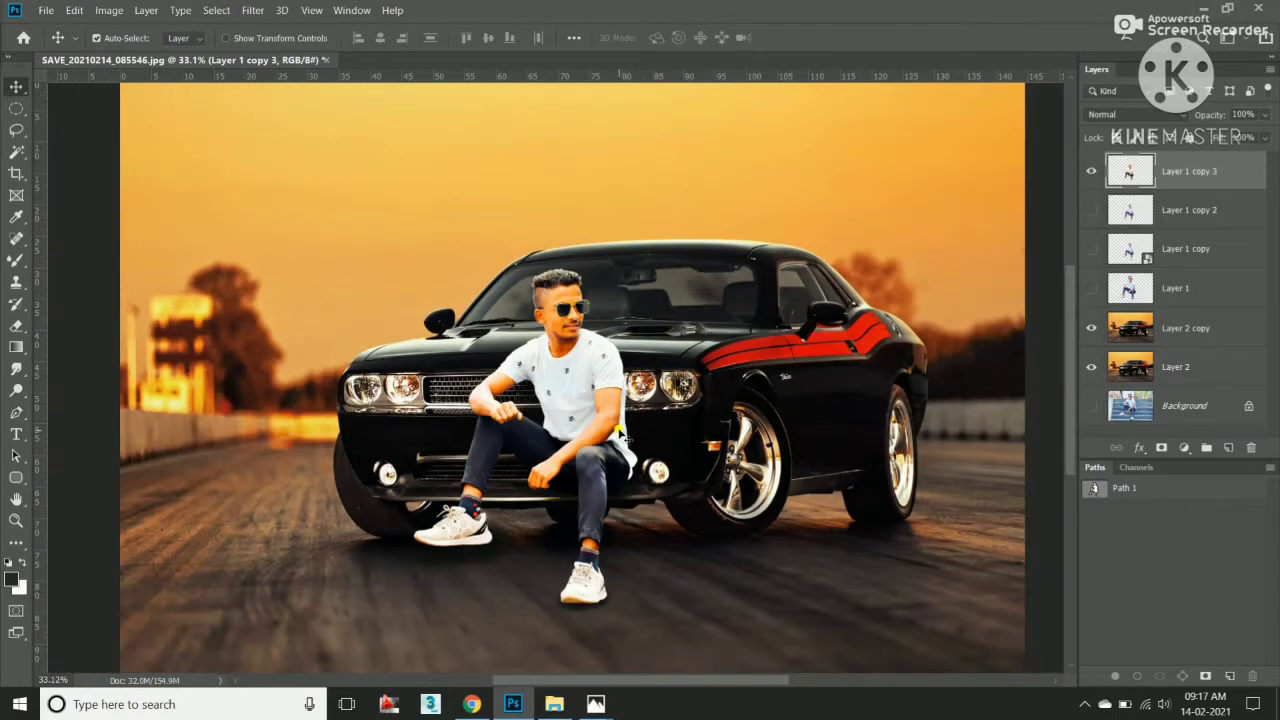
{"action": "scroll", "coordinate": [620, 437], "scroll_direction": "down", "scroll_amount": 1}
{"action": "scroll", "coordinate": [600, 566], "scroll_direction": "up", "scroll_amount": 5}
{"action": "scroll", "coordinate": [518, 586], "scroll_direction": "up", "scroll_amount": 3}
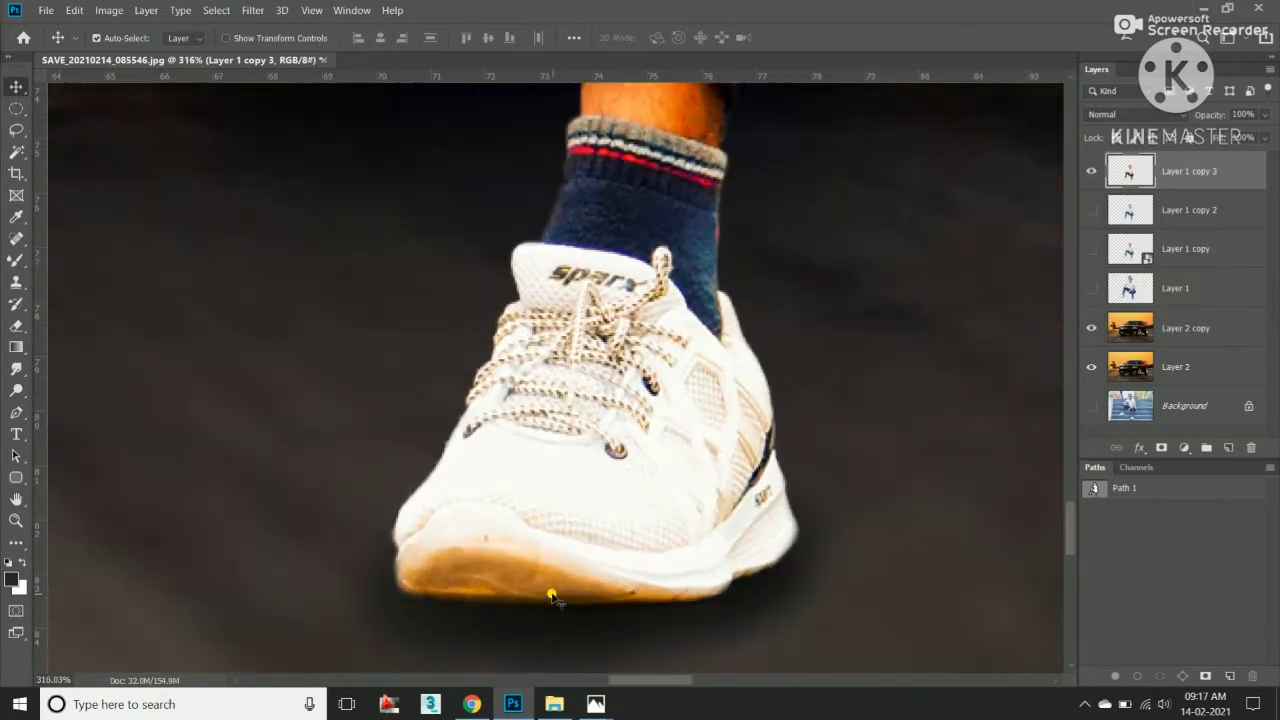
{"action": "scroll", "coordinate": [560, 520], "scroll_direction": "up", "scroll_amount": 2}
{"action": "key", "text": "o"}
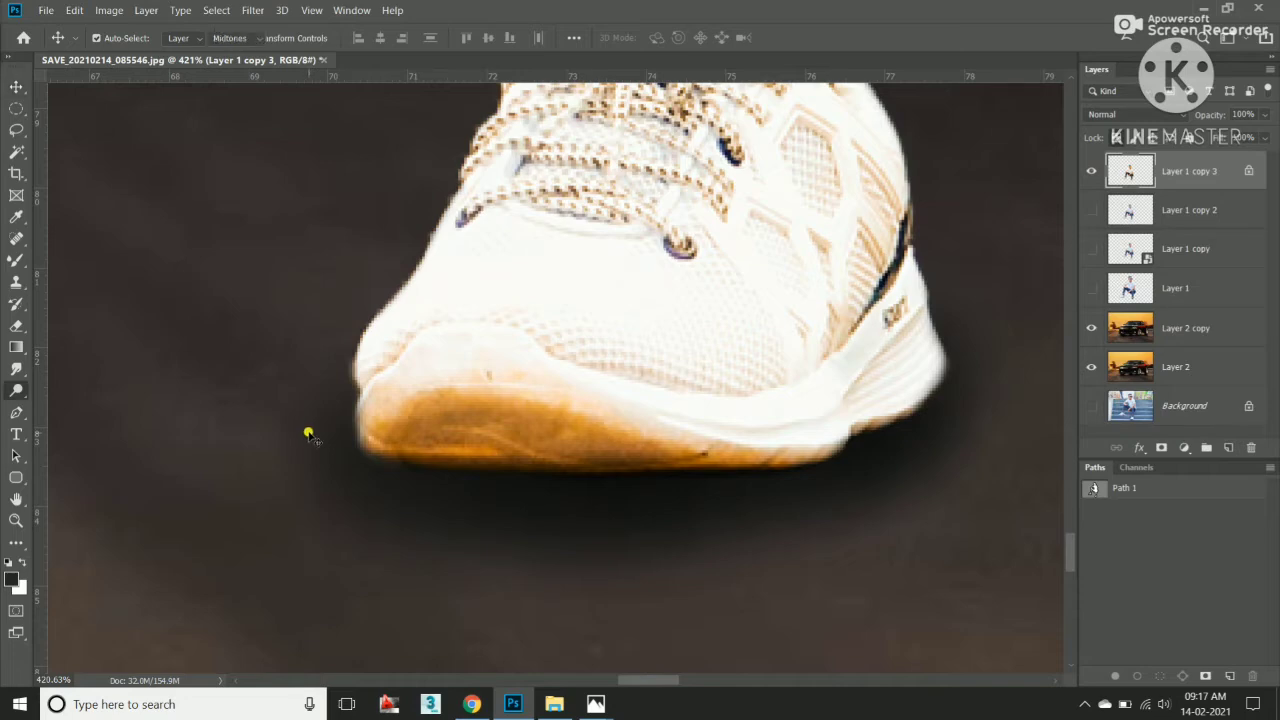
{"action": "scroll", "coordinate": [306, 434], "scroll_direction": "up", "scroll_amount": 1}
{"action": "right_click", "coordinate": [425, 445]}
{"action": "left_click", "coordinate": [455, 493]}
{"action": "key", "text": "bracketleft"}
{"action": "key", "text": "bracketleft"}
{"action": "key", "text": "bracketleft"}
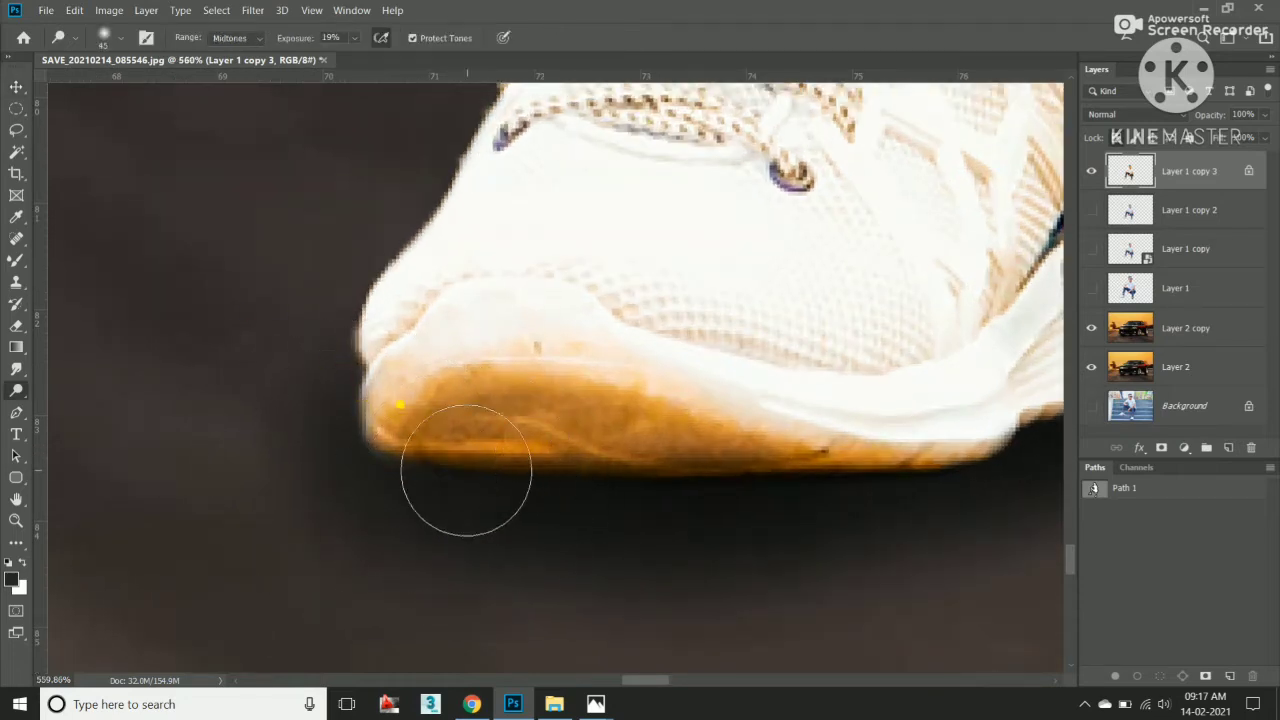
{"action": "mouse_move", "coordinate": [306, 411]}
{"action": "left_mouse_down"}
{"action": "mouse_move", "coordinate": [480, 471]}
{"action": "mouse_move", "coordinate": [473, 447]}
{"action": "left_mouse_up"}
{"action": "scroll", "coordinate": [849, 457], "scroll_direction": "down", "scroll_amount": 1}
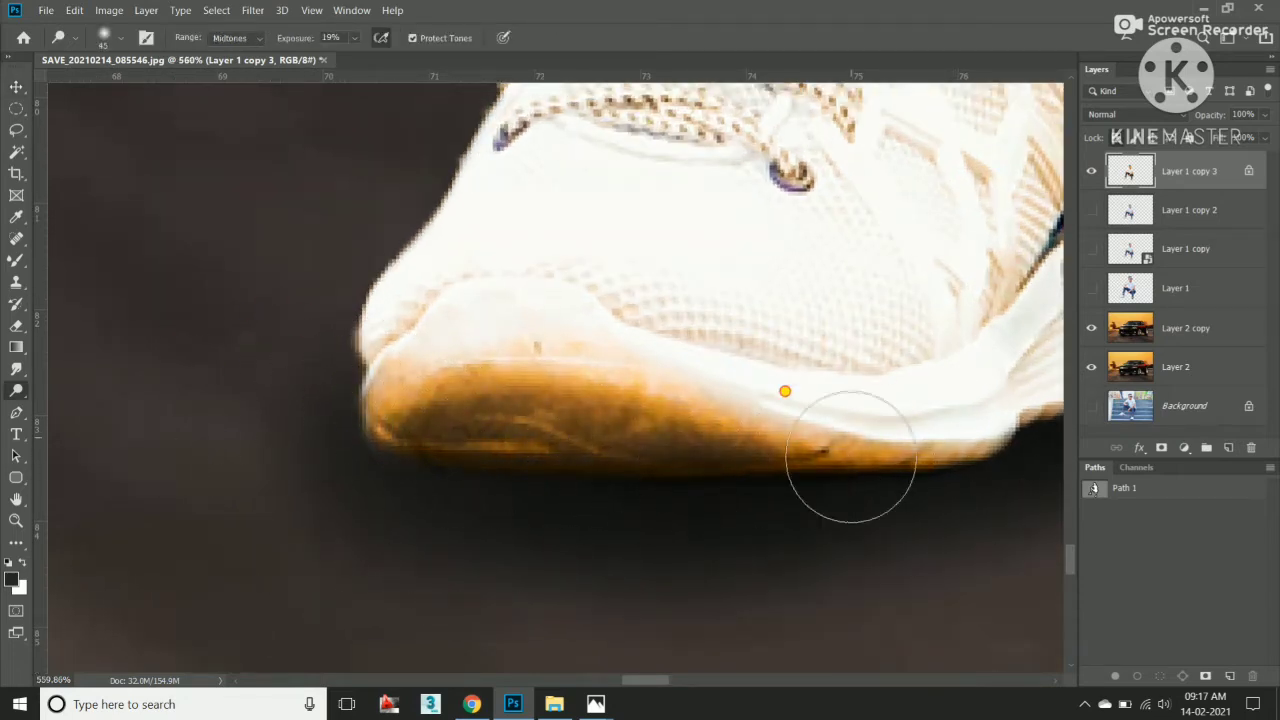
{"action": "scroll", "coordinate": [720, 540], "scroll_direction": "down", "scroll_amount": 3}
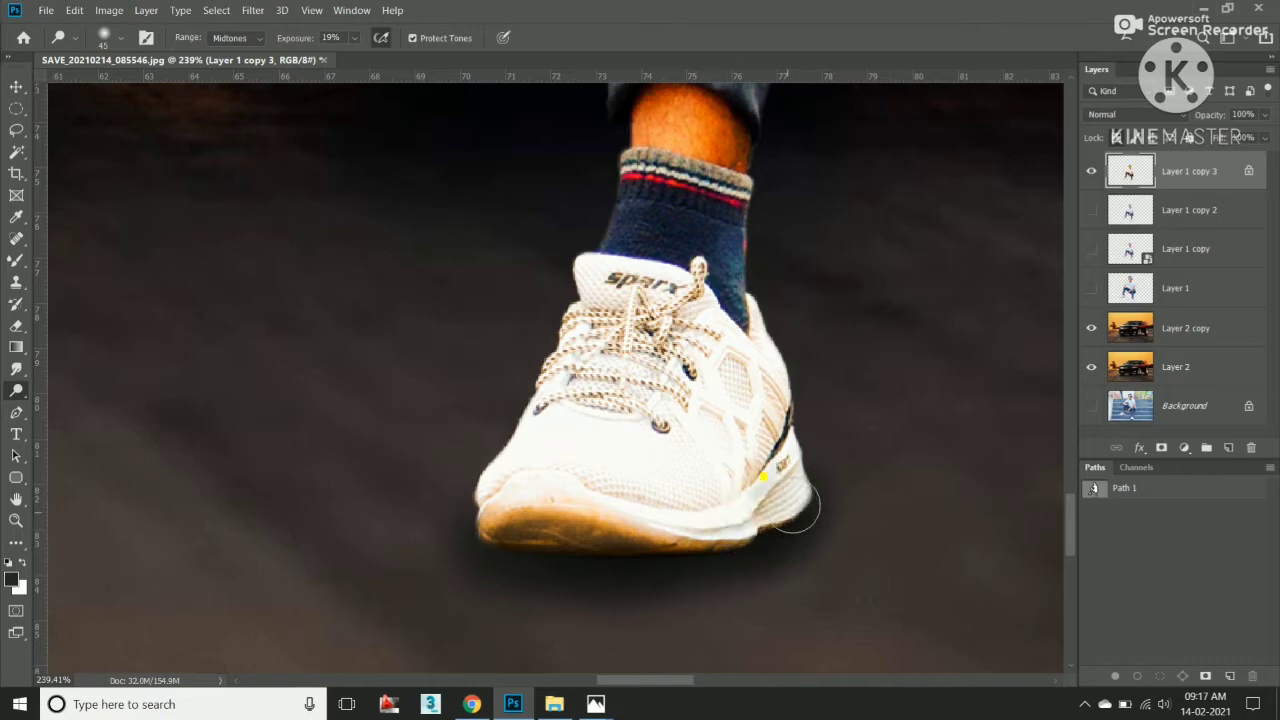
{"action": "scroll", "coordinate": [805, 514], "scroll_direction": "down", "scroll_amount": 2}
{"action": "scroll", "coordinate": [300, 400], "scroll_direction": "up", "scroll_amount": 2}
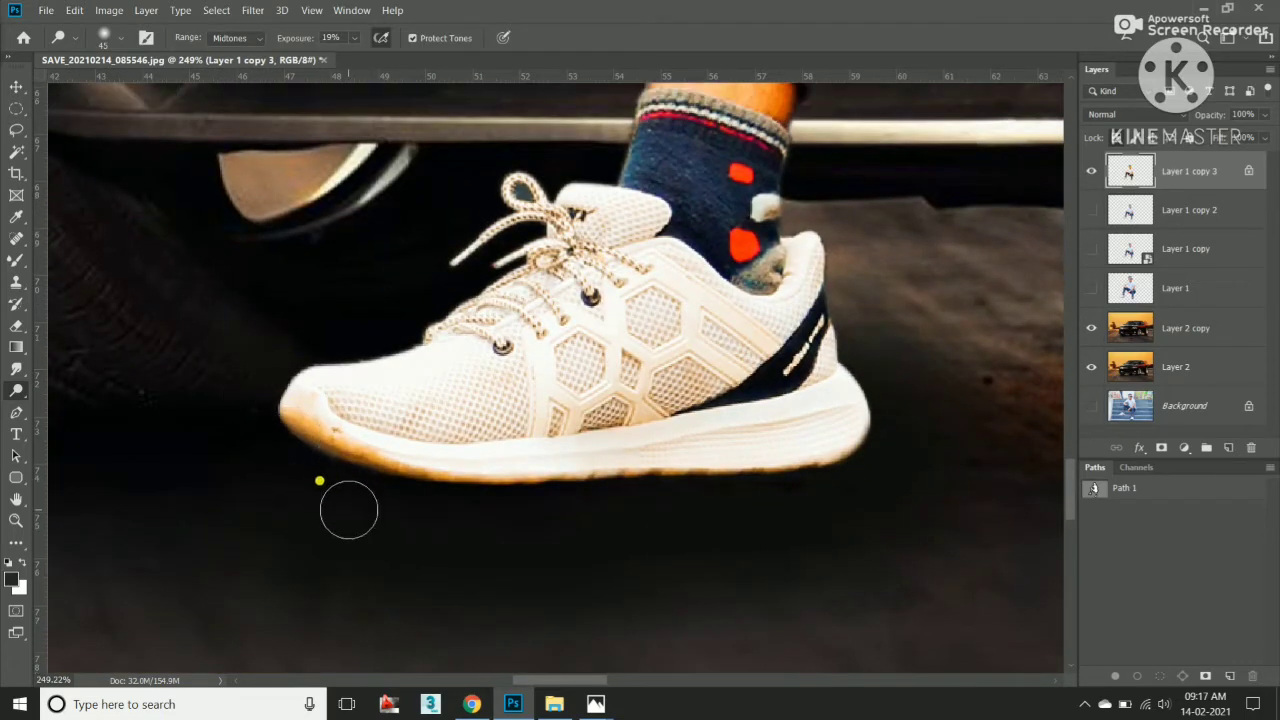
Paint black with a size-90 brush under each shoe sole so both feet cast soft road shadows.
{"action": "key", "text": "b"}
{"action": "key", "text": "bracketleft"}
{"action": "key", "text": "bracketleft"}
{"action": "key", "text": "bracketleft"}
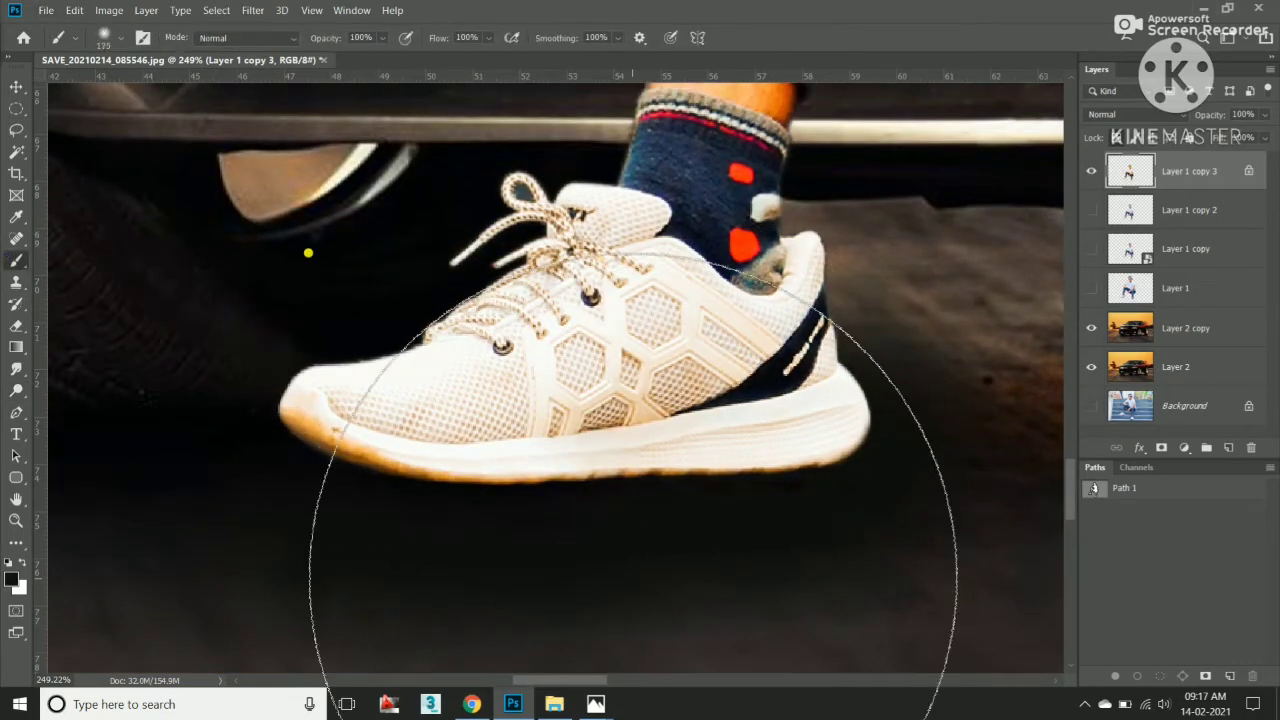
{"action": "key", "text": "bracketleft"}
{"action": "key", "text": "bracketleft"}
{"action": "key", "text": "bracketleft"}
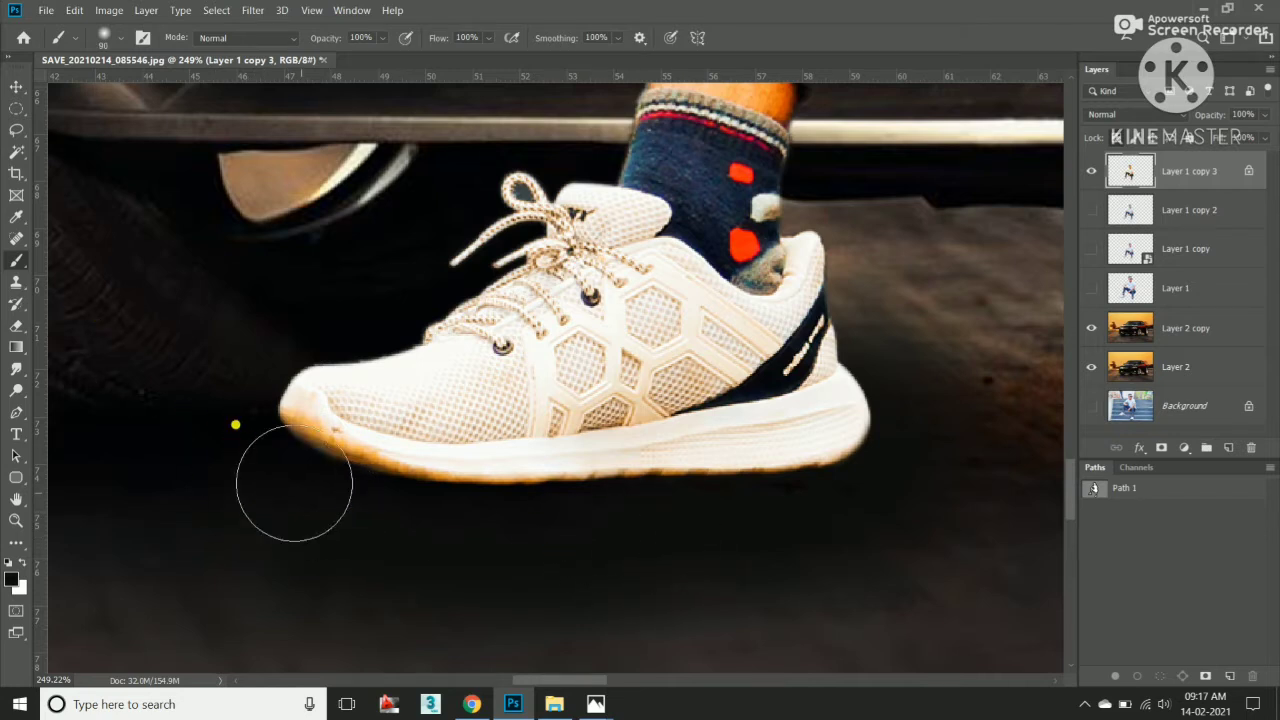
{"action": "mouse_move", "coordinate": [294, 483]}
{"action": "left_mouse_down"}
{"action": "mouse_move", "coordinate": [527, 560]}
{"action": "mouse_move", "coordinate": [560, 534]}
{"action": "mouse_move", "coordinate": [914, 509]}
{"action": "mouse_move", "coordinate": [880, 503]}
{"action": "mouse_move", "coordinate": [408, 586]}
{"action": "left_mouse_up"}
{"action": "scroll", "coordinate": [686, 594], "scroll_direction": "down", "scroll_amount": 1}
{"action": "scroll", "coordinate": [750, 604], "scroll_direction": "down", "scroll_amount": 4}
{"action": "scroll", "coordinate": [679, 517], "scroll_direction": "up", "scroll_amount": 3}
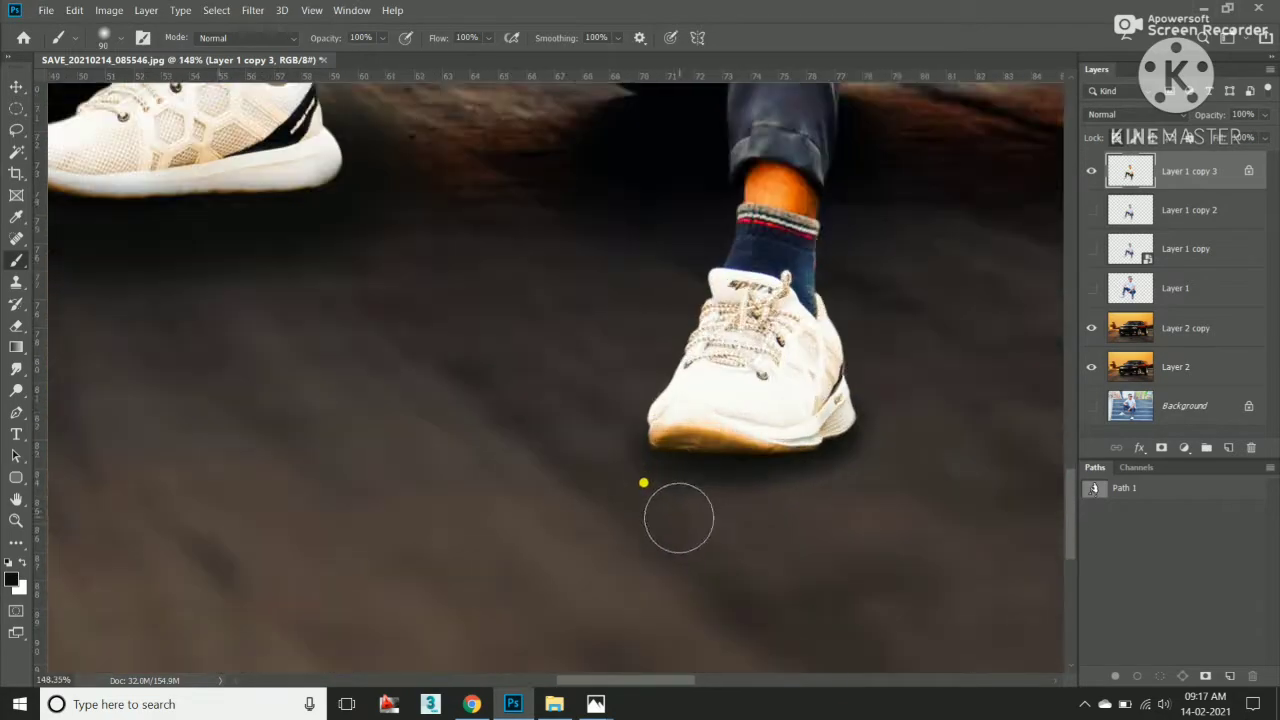
{"action": "scroll", "coordinate": [679, 517], "scroll_direction": "up", "scroll_amount": 2}
{"action": "mouse_move", "coordinate": [703, 486]}
{"action": "left_mouse_down"}
{"action": "mouse_move", "coordinate": [1020, 528]}
{"action": "mouse_move", "coordinate": [951, 449]}
{"action": "mouse_move", "coordinate": [911, 498]}
{"action": "left_mouse_up"}
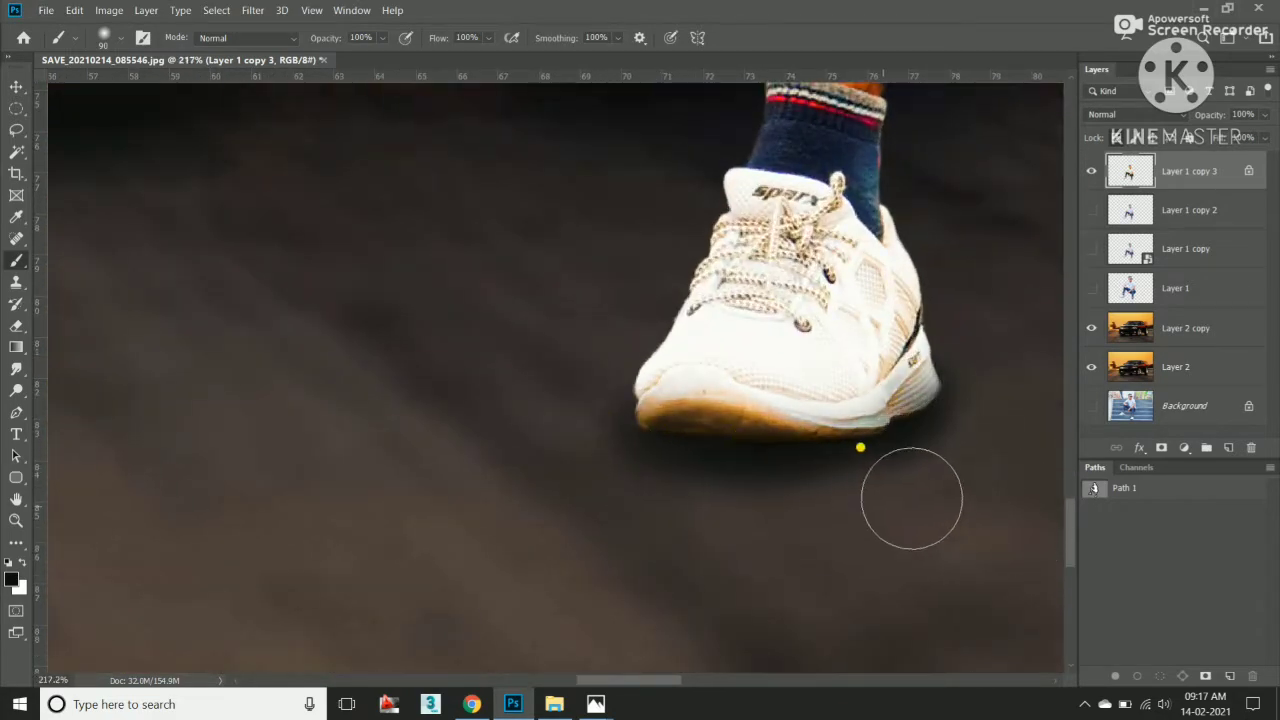
{"action": "key", "text": "ctrl+0"}
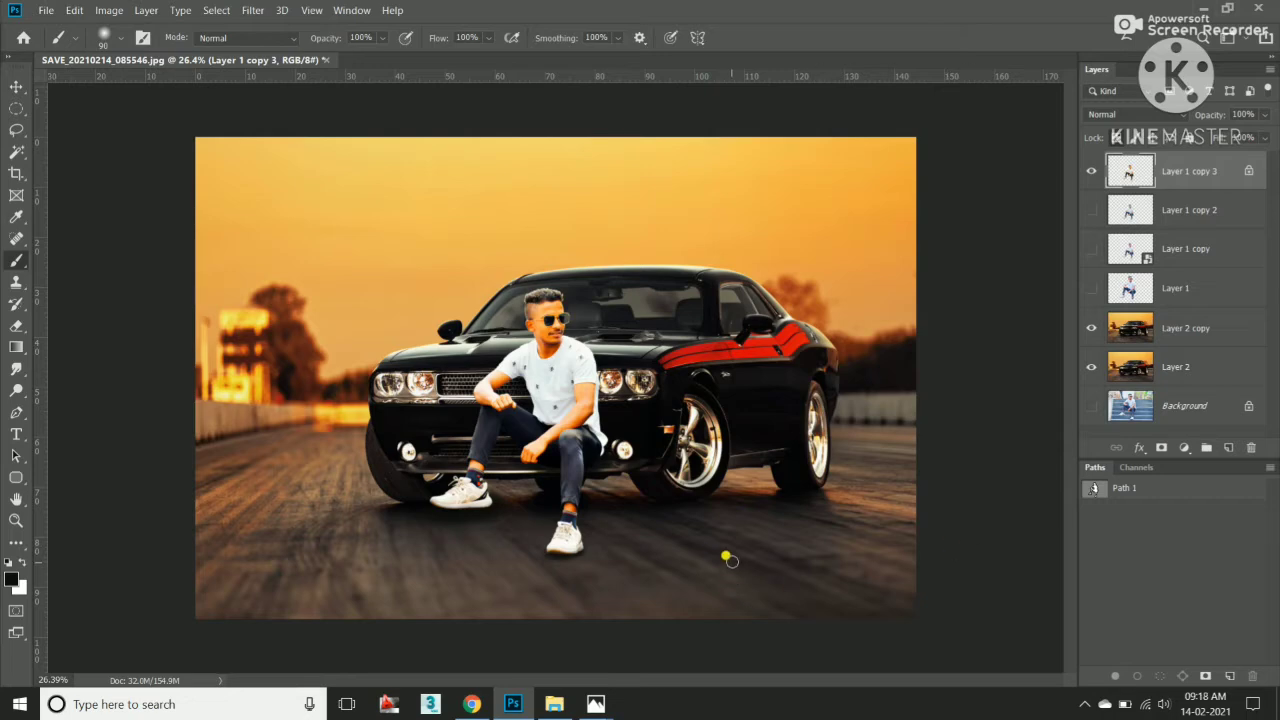
{"action": "scroll", "coordinate": [495, 520], "scroll_direction": "up", "scroll_amount": 2}
{"action": "scroll", "coordinate": [470, 580], "scroll_direction": "up", "scroll_amount": 2}
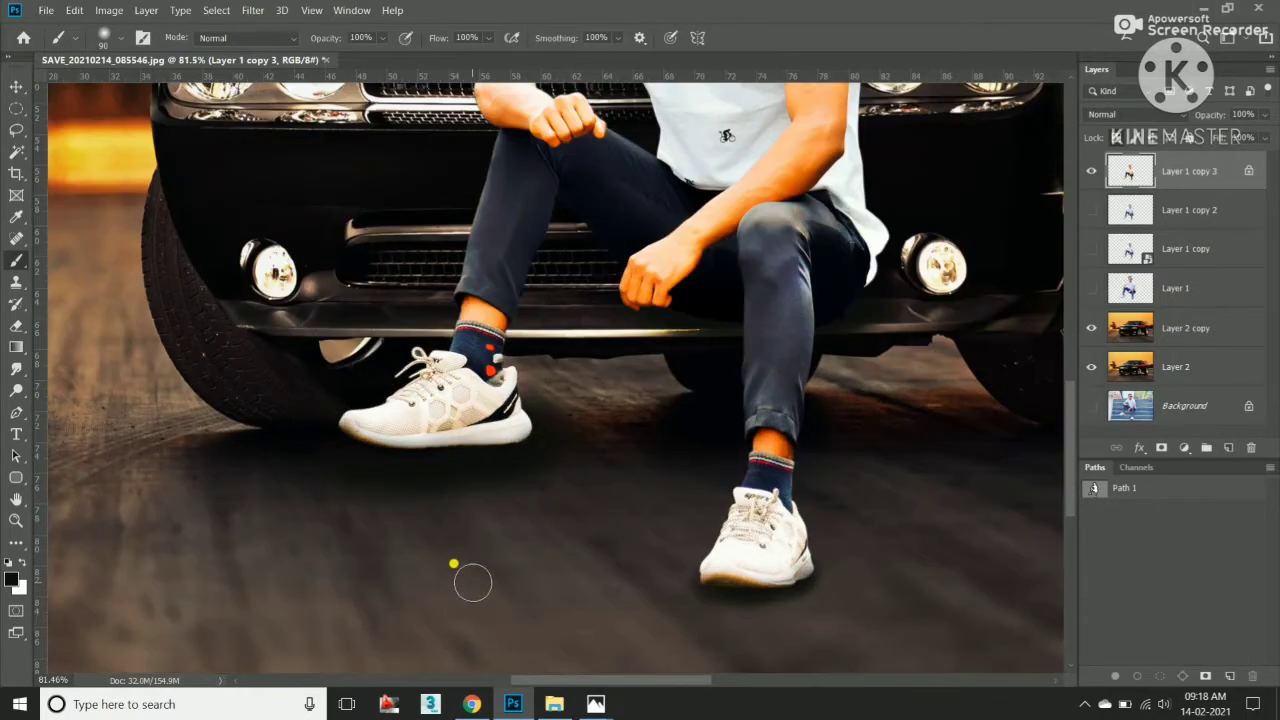
{"action": "scroll", "coordinate": [430, 537], "scroll_direction": "up", "scroll_amount": 2}
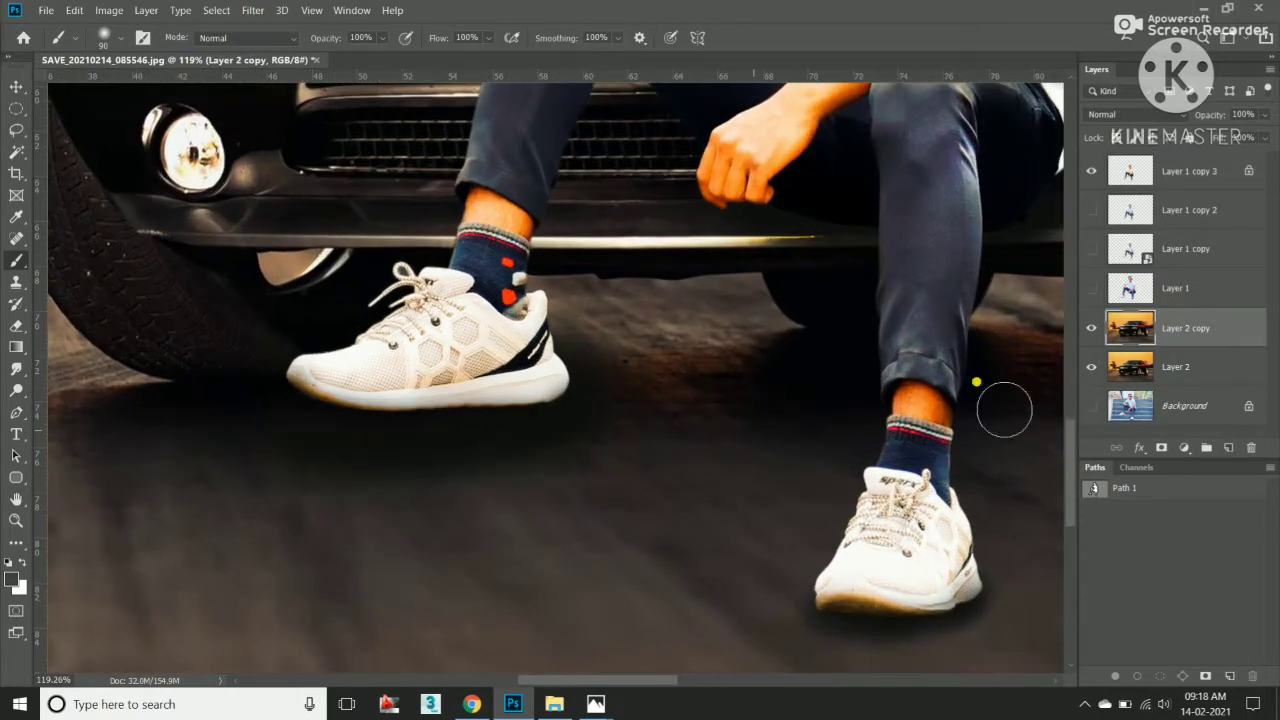
Toggle Layer 2 copy to compare shadows, set a 175 eraser, and undo clearing the layer.
{"action": "left_click", "coordinate": [1093, 335]}
{"action": "left_click", "coordinate": [1093, 335]}
{"action": "left_click", "coordinate": [1093, 335]}
{"action": "key", "text": "e"}
{"action": "right_click", "coordinate": [660, 425]}
{"action": "key", "text": "Return"}
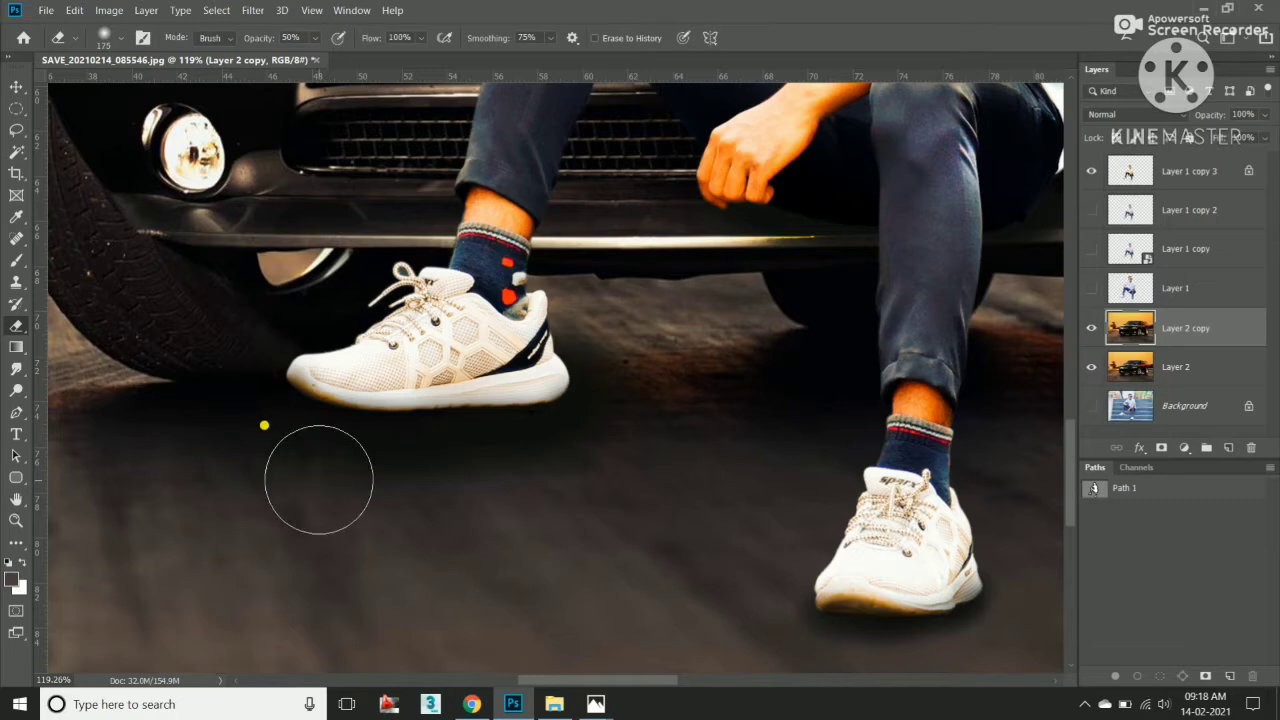
{"action": "scroll", "coordinate": [515, 560], "scroll_direction": "down", "scroll_amount": 5}
{"action": "key", "text": "bracketright"}
{"action": "key", "text": "bracketright"}
{"action": "key", "text": "bracketright"}
{"action": "key", "text": "ctrl+a"}
{"action": "key", "text": "Delete"}
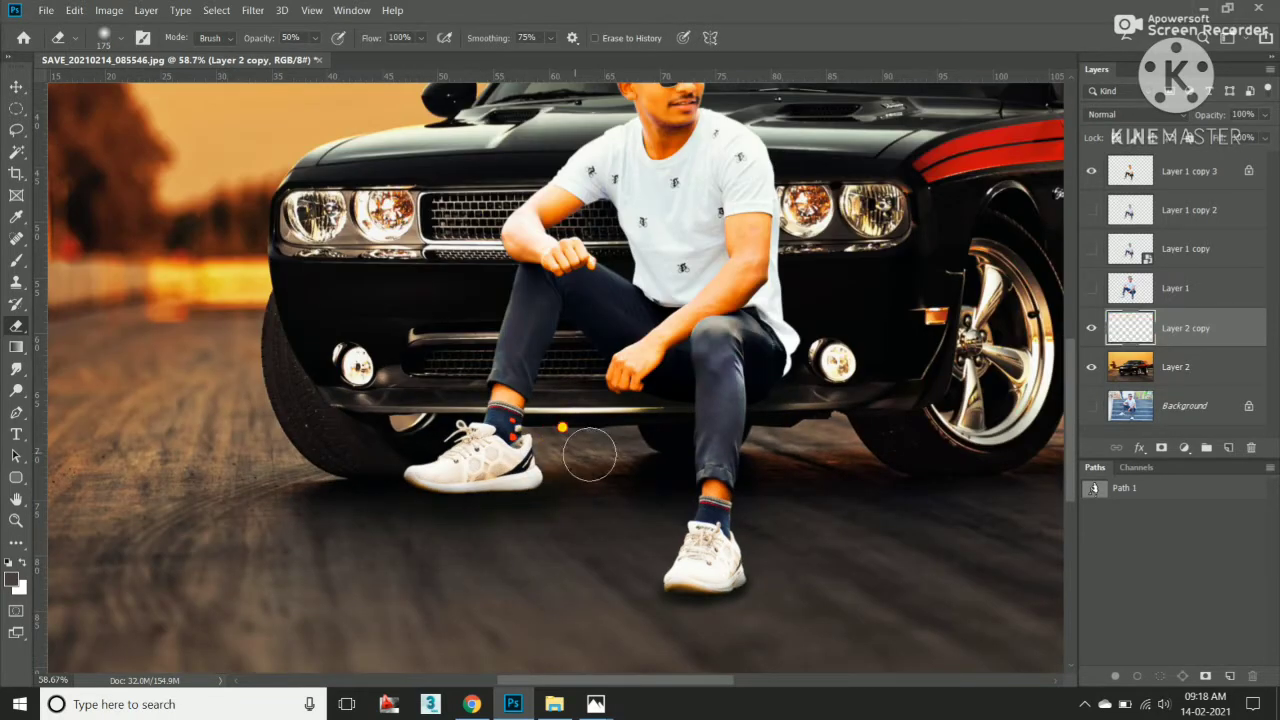
{"action": "key", "text": "ctrl+z"}
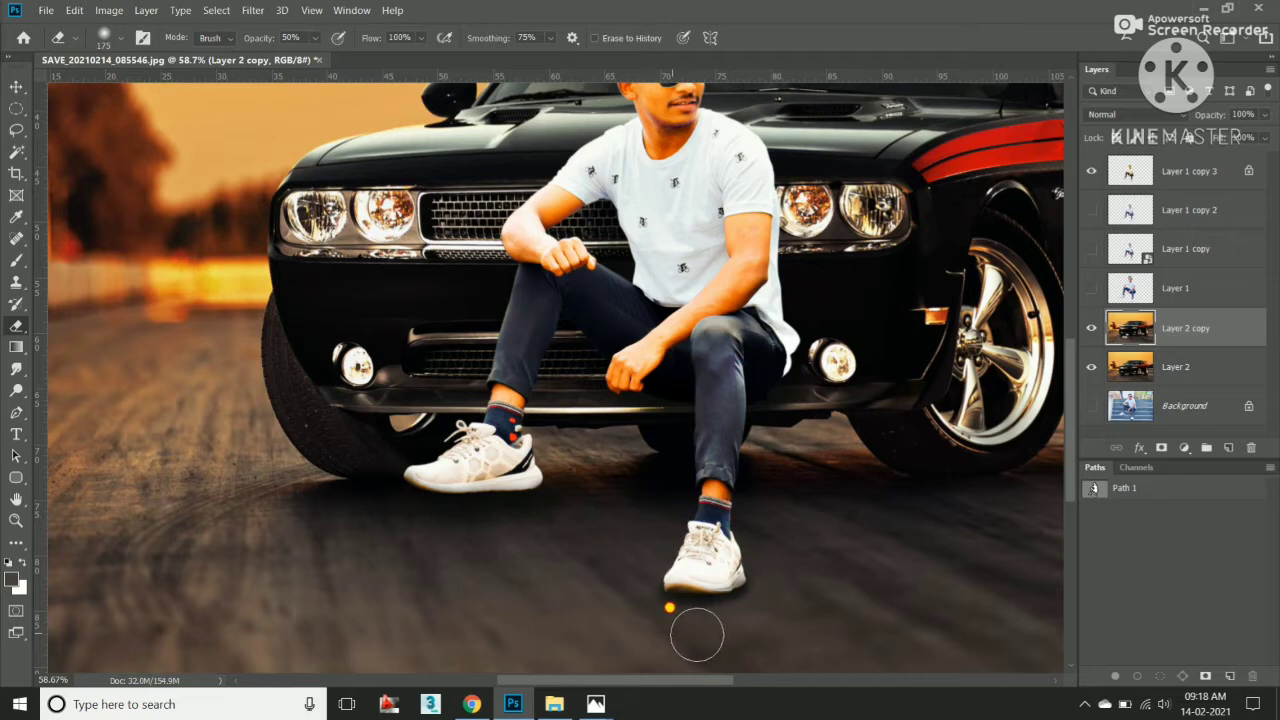
{"action": "key", "text": "ctrl+0"}
{"action": "key", "text": "v"}
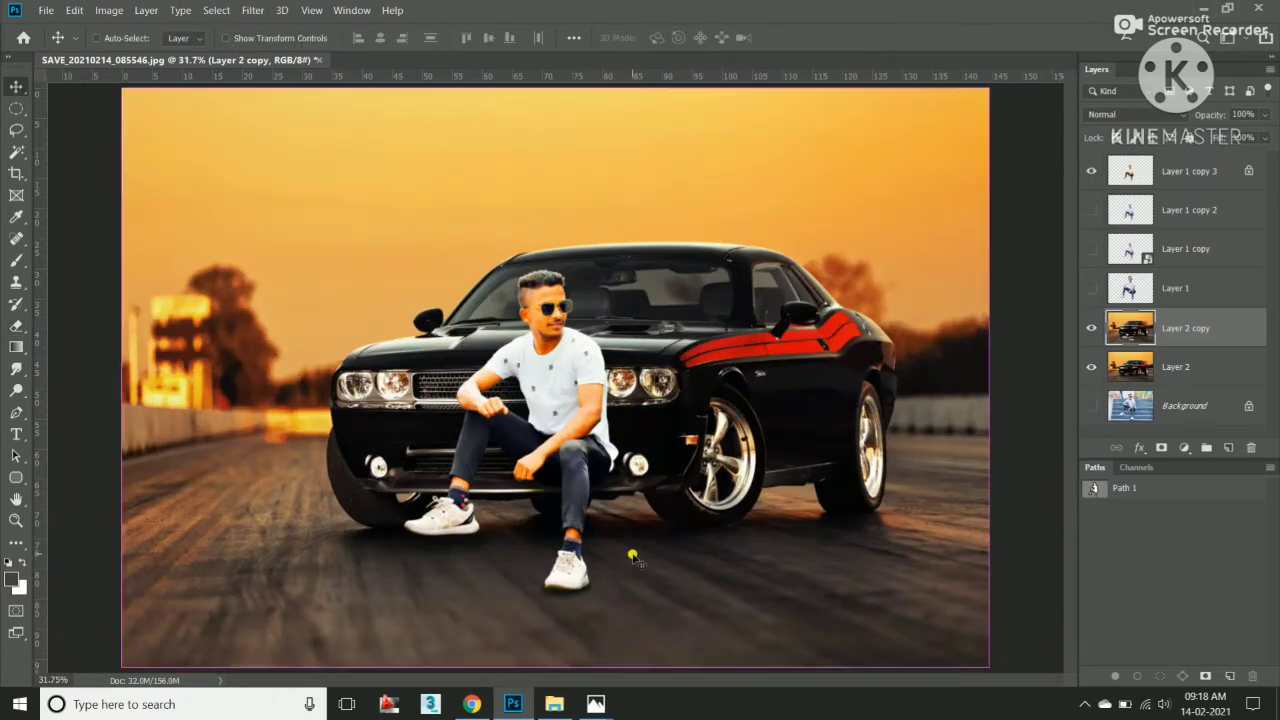
Save the composite as SAVE_20210214_085546.psd, accepting Maximize Compatibility.
{"action": "key", "text": "ctrl+shift+s"}
{"action": "left_click", "coordinate": [500, 481]}
{"action": "key", "text": "Return"}
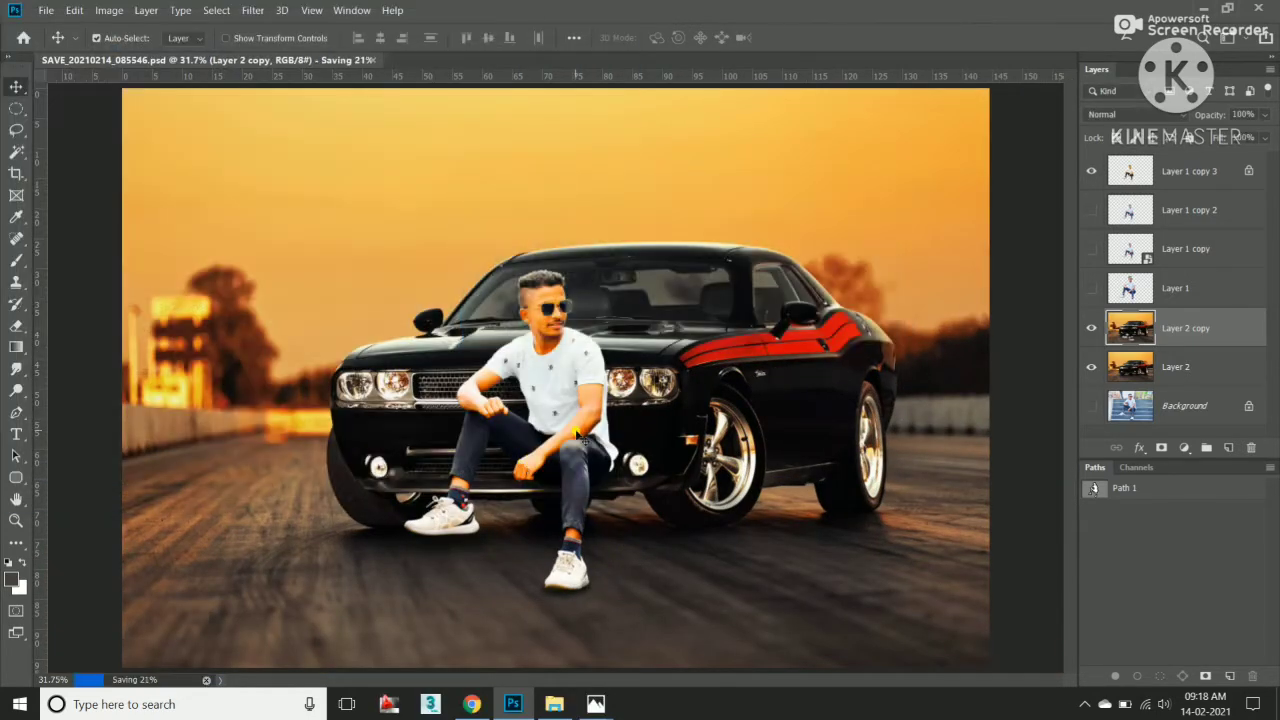
{"action": "scroll", "coordinate": [552, 462], "scroll_direction": "up", "scroll_amount": 1}
{"action": "scroll", "coordinate": [540, 300], "scroll_direction": "up", "scroll_amount": 2}
Add a new Layer 3 above Layer 1 copy 3 and paint orange over the man's hair.
{"action": "scroll", "coordinate": [522, 240], "scroll_direction": "up", "scroll_amount": 5}
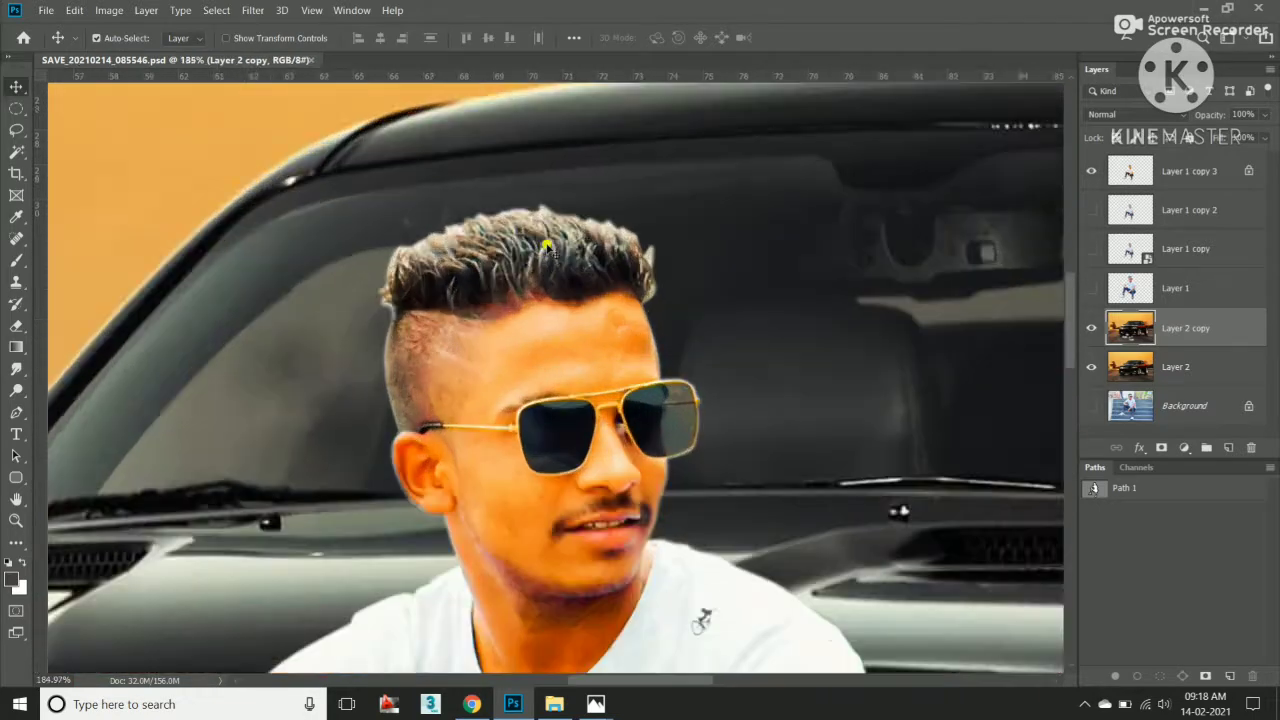
{"action": "left_click", "coordinate": [1200, 172]}
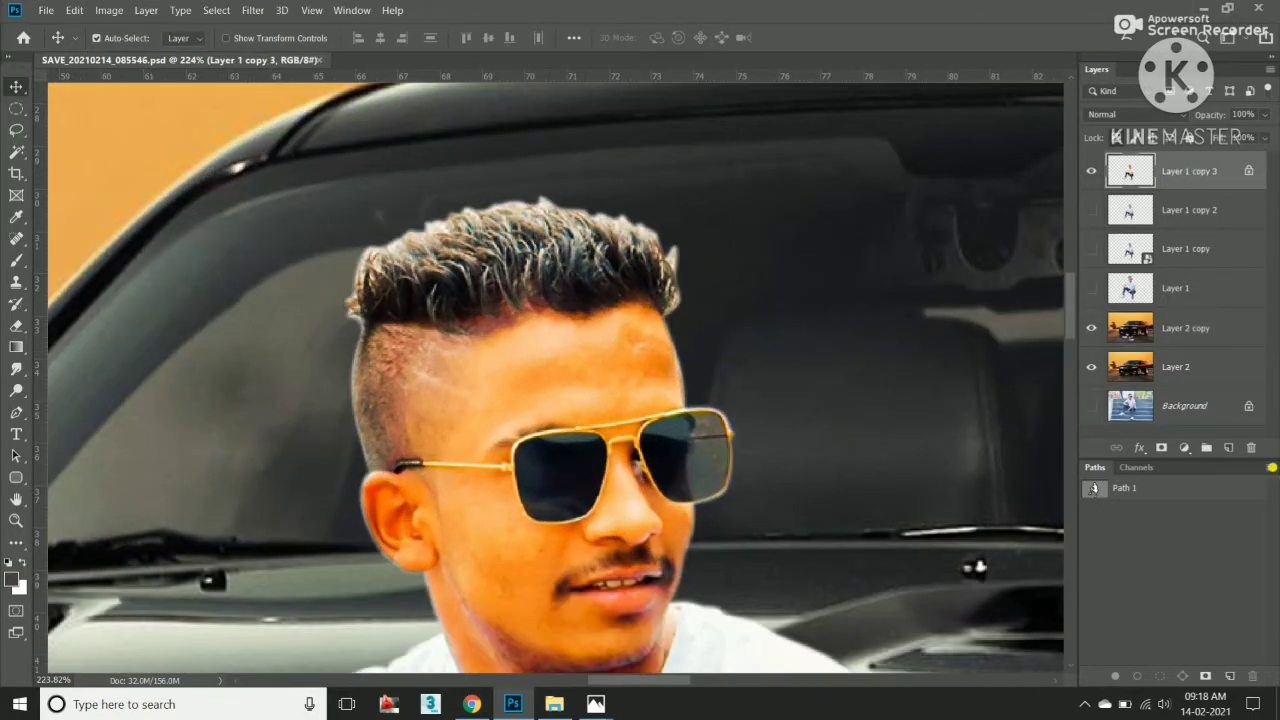
{"action": "left_click", "coordinate": [1229, 447]}
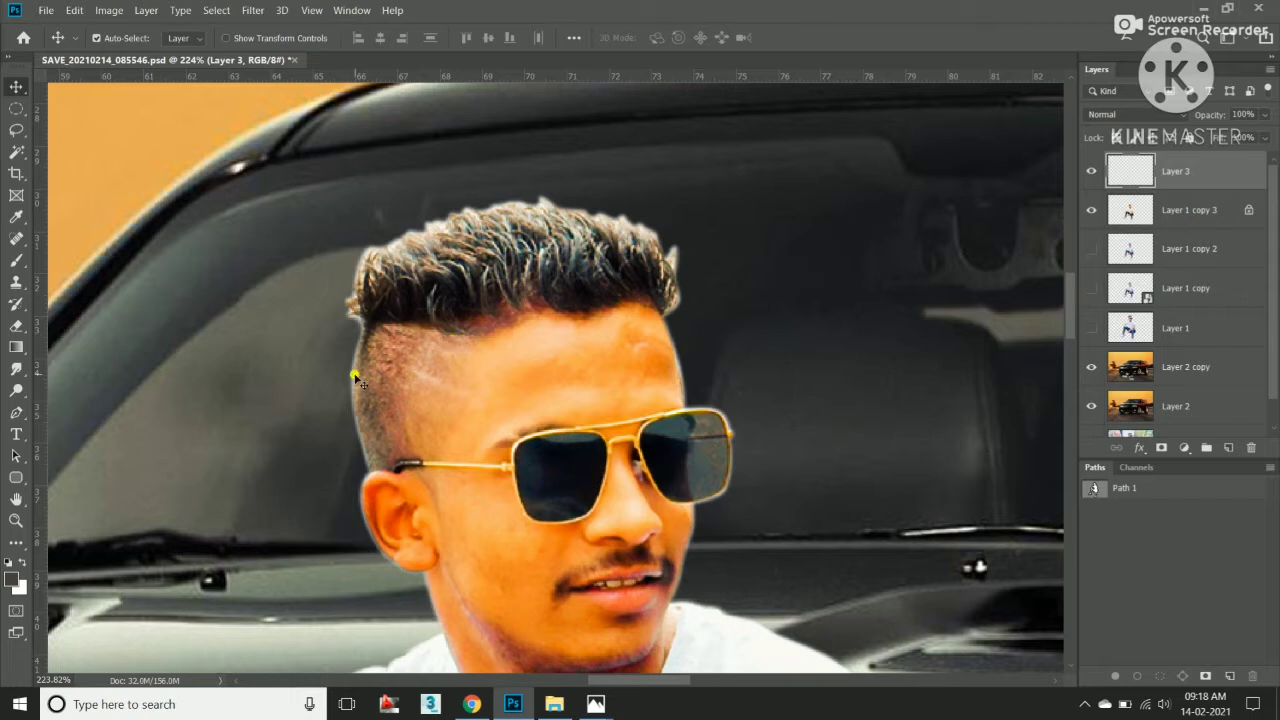
{"action": "key", "text": "b"}
{"action": "scroll", "coordinate": [341, 167], "scroll_direction": "up", "scroll_amount": 2}
{"action": "mouse_move", "coordinate": [341, 190]}
{"action": "left_mouse_down"}
{"action": "mouse_move", "coordinate": [320, 330]}
{"action": "mouse_move", "coordinate": [200, 571]}
{"action": "mouse_move", "coordinate": [377, 343]}
{"action": "mouse_move", "coordinate": [414, 357]}
{"action": "mouse_move", "coordinate": [763, 281]}
{"action": "left_mouse_up"}
Set Layer 3 to Color blend mode and erase the orange spill from the windshield glass.
{"action": "left_click", "coordinate": [1130, 114]}
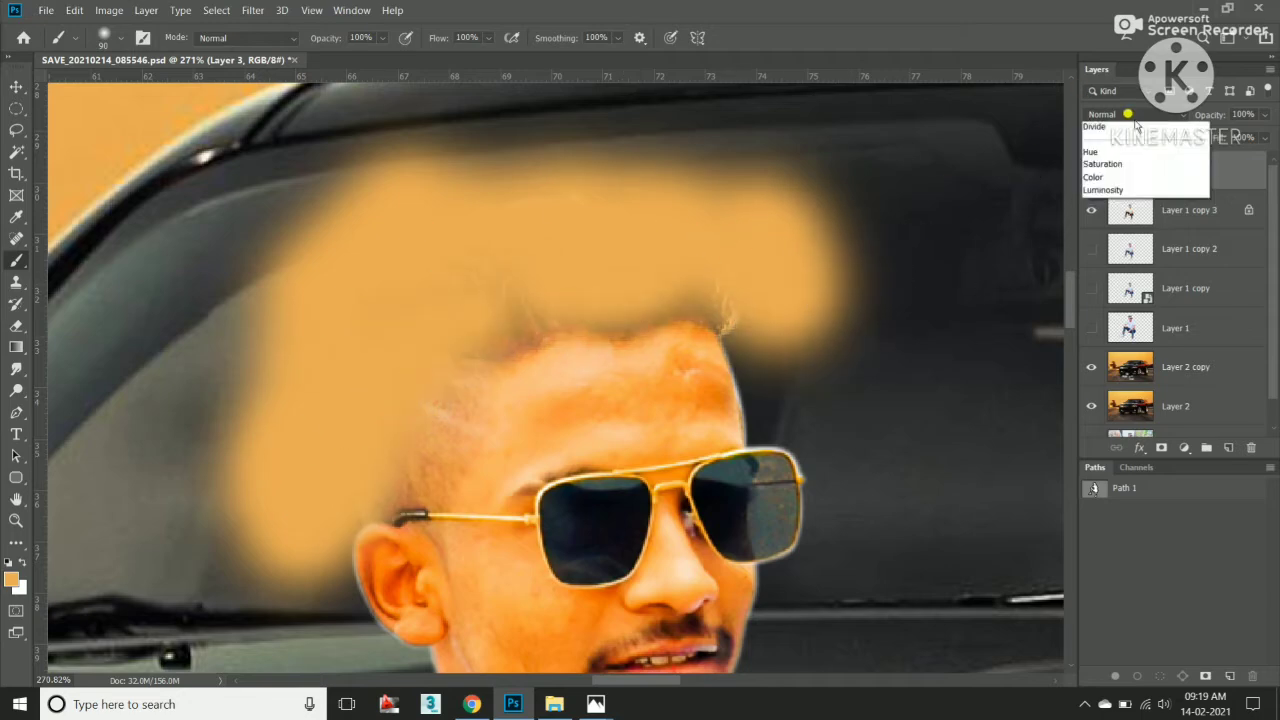
{"action": "left_click", "coordinate": [1110, 510]}
{"action": "scroll", "coordinate": [662, 383], "scroll_direction": "down", "scroll_amount": 2}
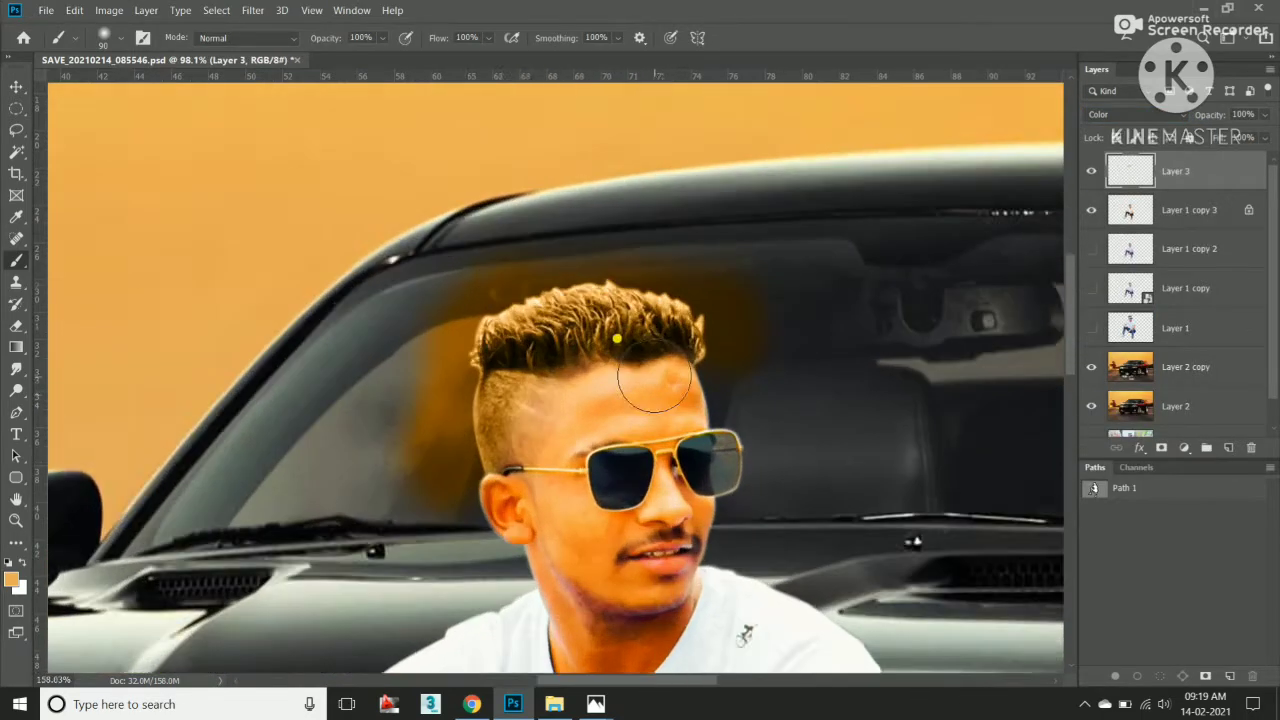
{"action": "key", "text": "e"}
{"action": "mouse_move", "coordinate": [787, 262]}
{"action": "left_mouse_down"}
{"action": "mouse_move", "coordinate": [443, 214]}
{"action": "mouse_move", "coordinate": [366, 320]}
{"action": "mouse_move", "coordinate": [371, 543]}
{"action": "mouse_move", "coordinate": [370, 496]}
{"action": "left_mouse_up"}
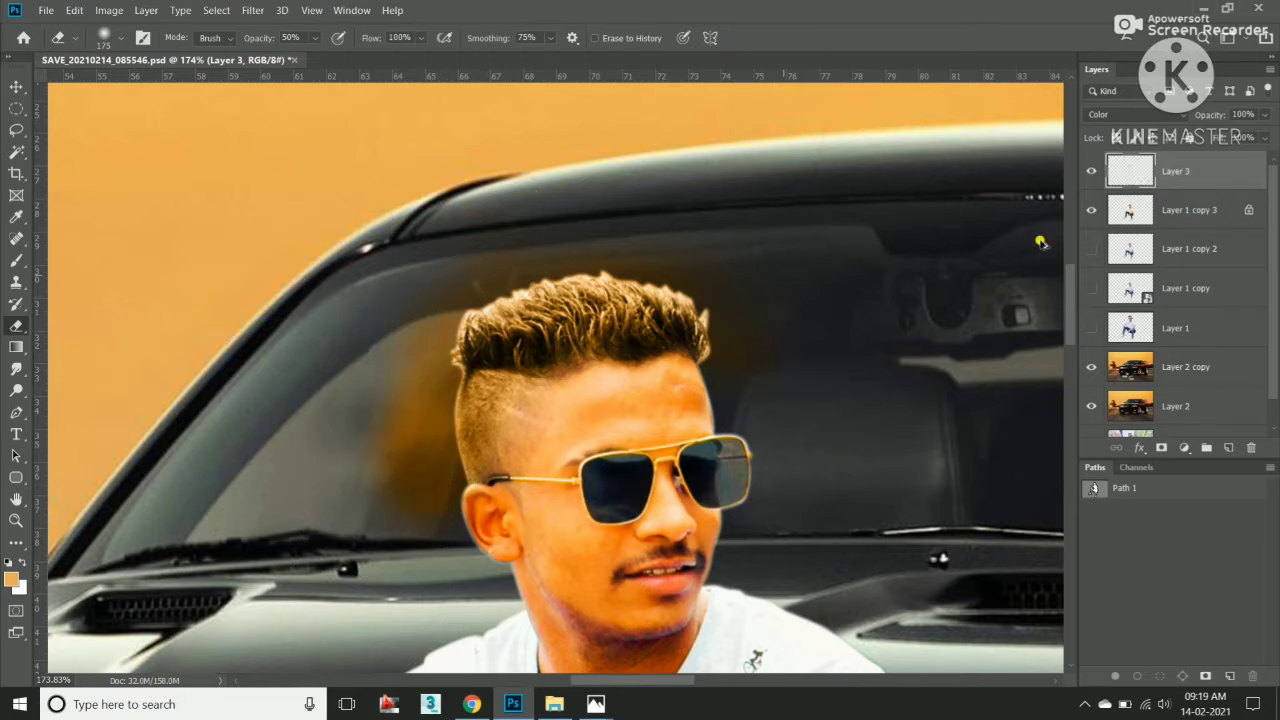
Load the man's outline, invert it, and delete the orange tint outside him.
{"action": "left_click", "coordinate": [1130, 210], "text": "ctrl"}
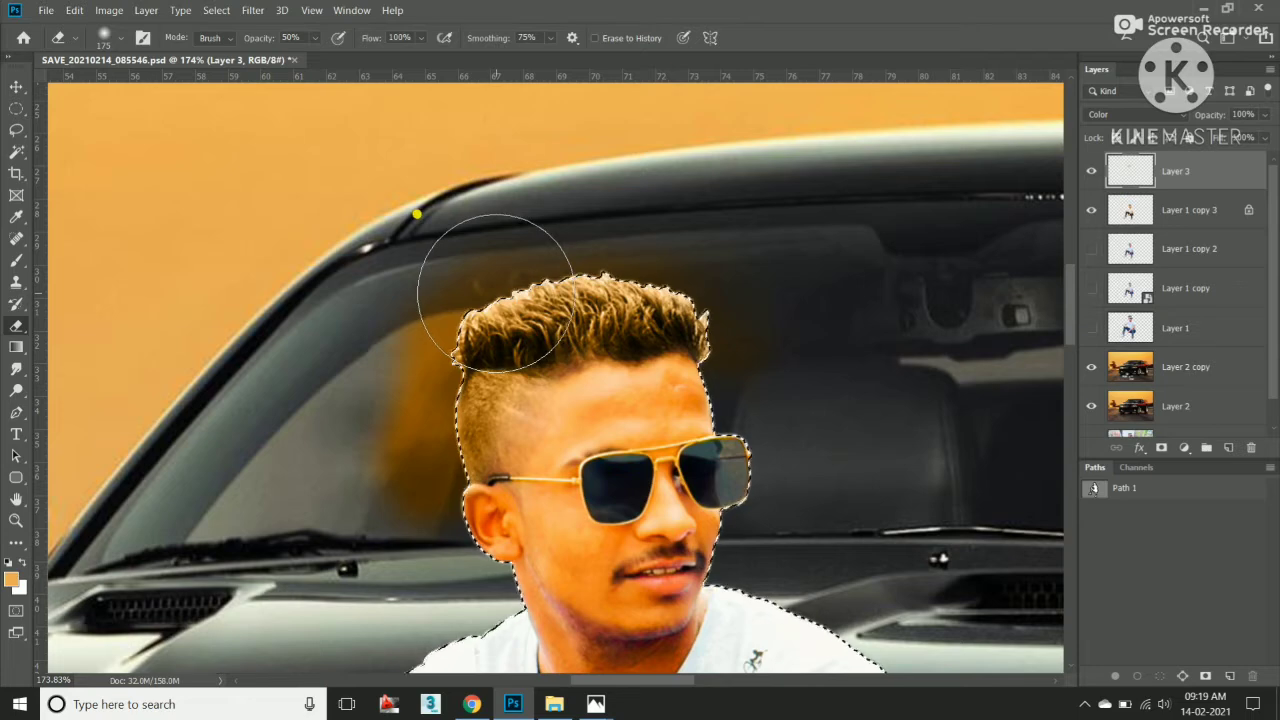
{"action": "key", "text": "ctrl+shift+i"}
{"action": "key", "text": "Delete"}
{"action": "key", "text": "ctrl+d"}
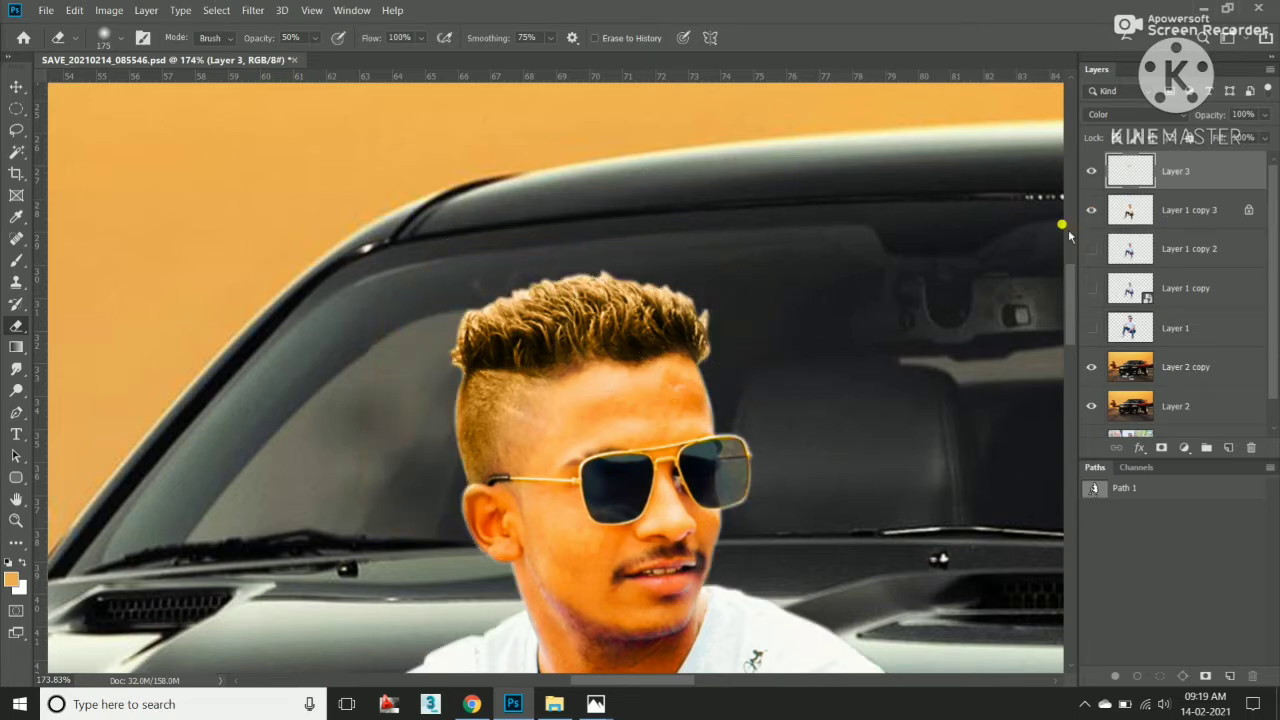
{"action": "key", "text": "v"}
{"action": "key", "text": "ctrl+0"}
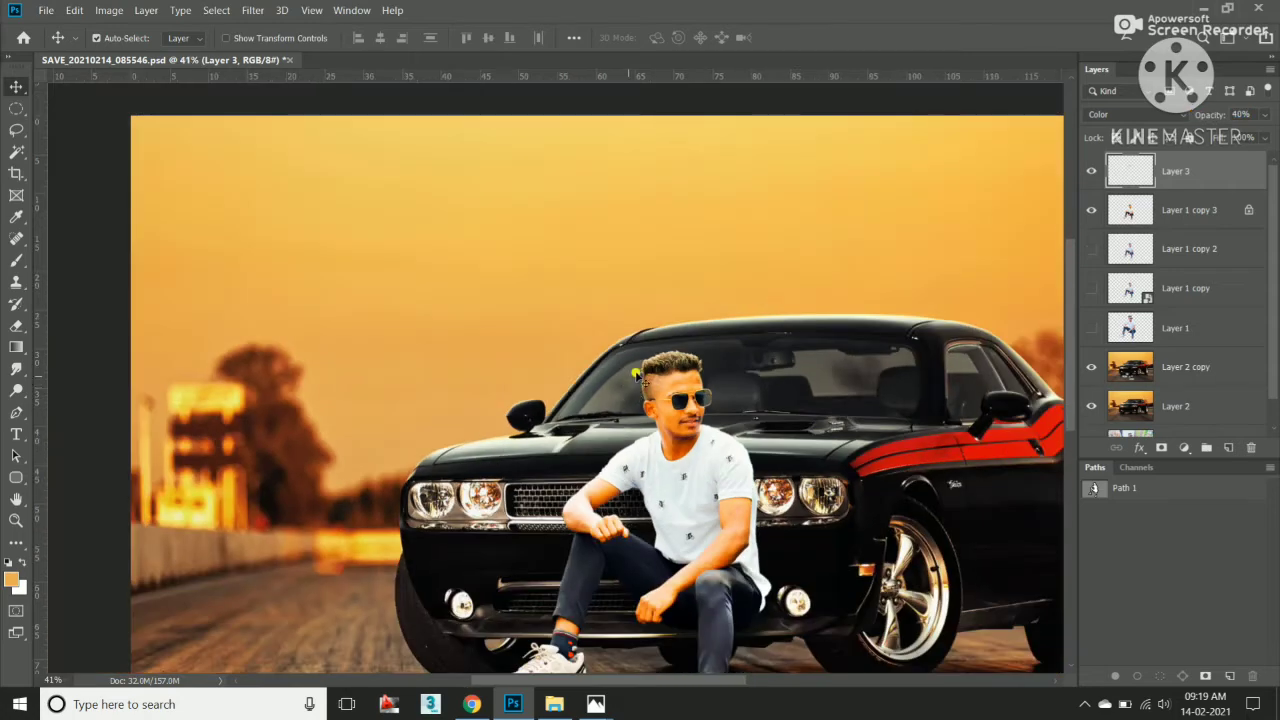
Set the hair tint Layer 3 opacity to 44%.
{"action": "scroll", "coordinate": [849, 279], "scroll_direction": "up", "scroll_amount": 5}
{"action": "key", "text": "4"}
{"action": "key", "text": "4"}
{"action": "scroll", "coordinate": [849, 279], "scroll_direction": "down", "scroll_amount": 4}
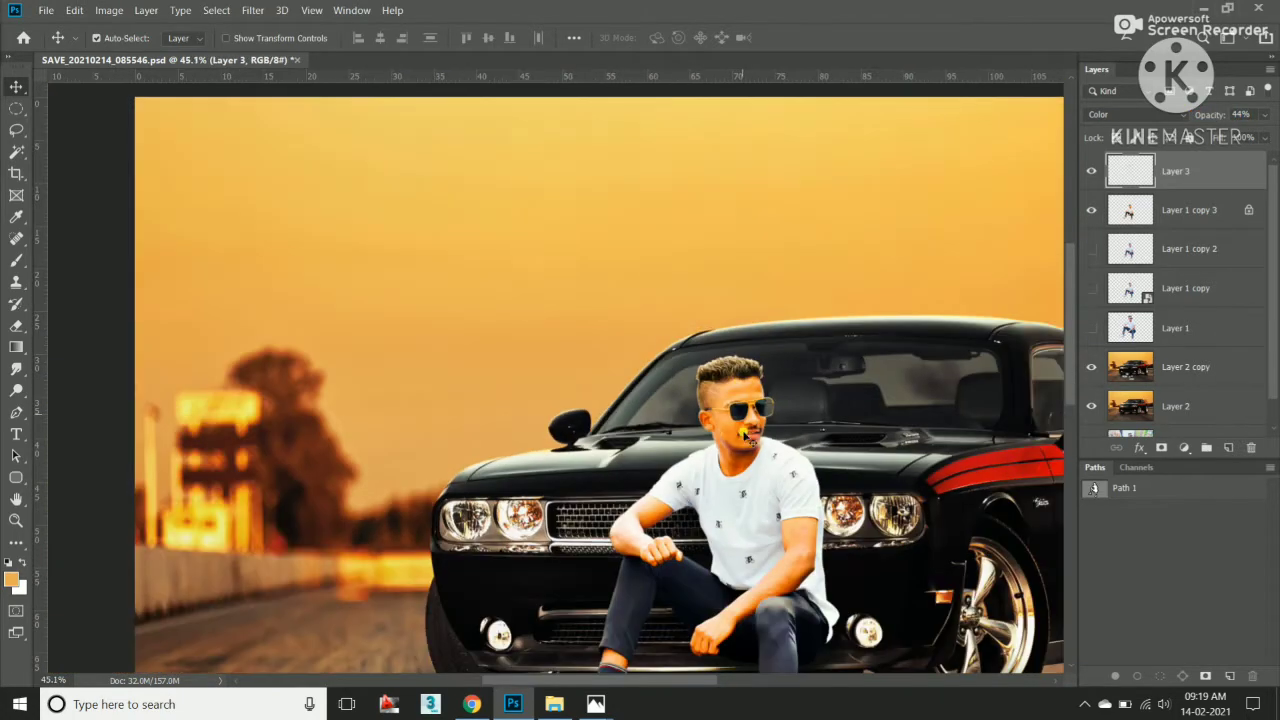
{"action": "scroll", "coordinate": [770, 340], "scroll_direction": "down", "scroll_amount": 1}
{"action": "scroll", "coordinate": [697, 408], "scroll_direction": "down", "scroll_amount": 2}
{"action": "scroll", "coordinate": [1070, 457], "scroll_direction": "down", "scroll_amount": 1}
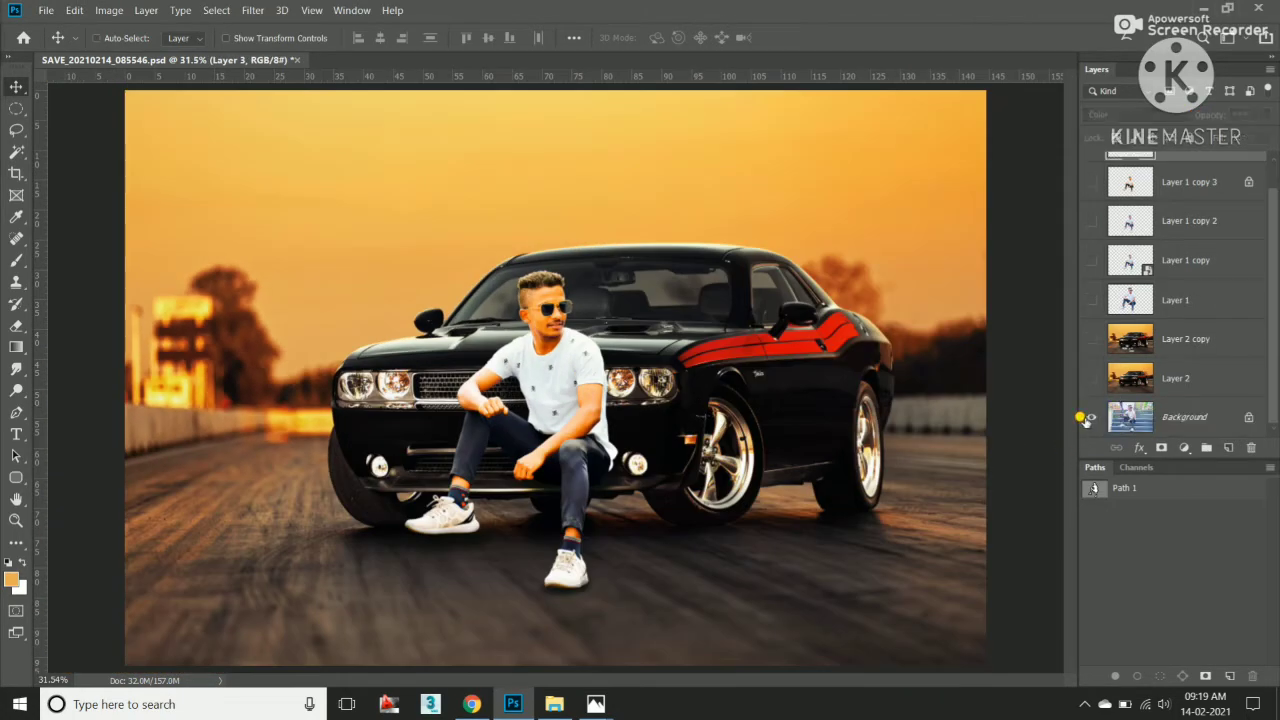
{"action": "scroll", "coordinate": [618, 456], "scroll_direction": "down", "scroll_amount": 2}
{"action": "scroll", "coordinate": [618, 456], "scroll_direction": "up", "scroll_amount": 1}
{"action": "scroll", "coordinate": [612, 450], "scroll_direction": "up", "scroll_amount": 3}
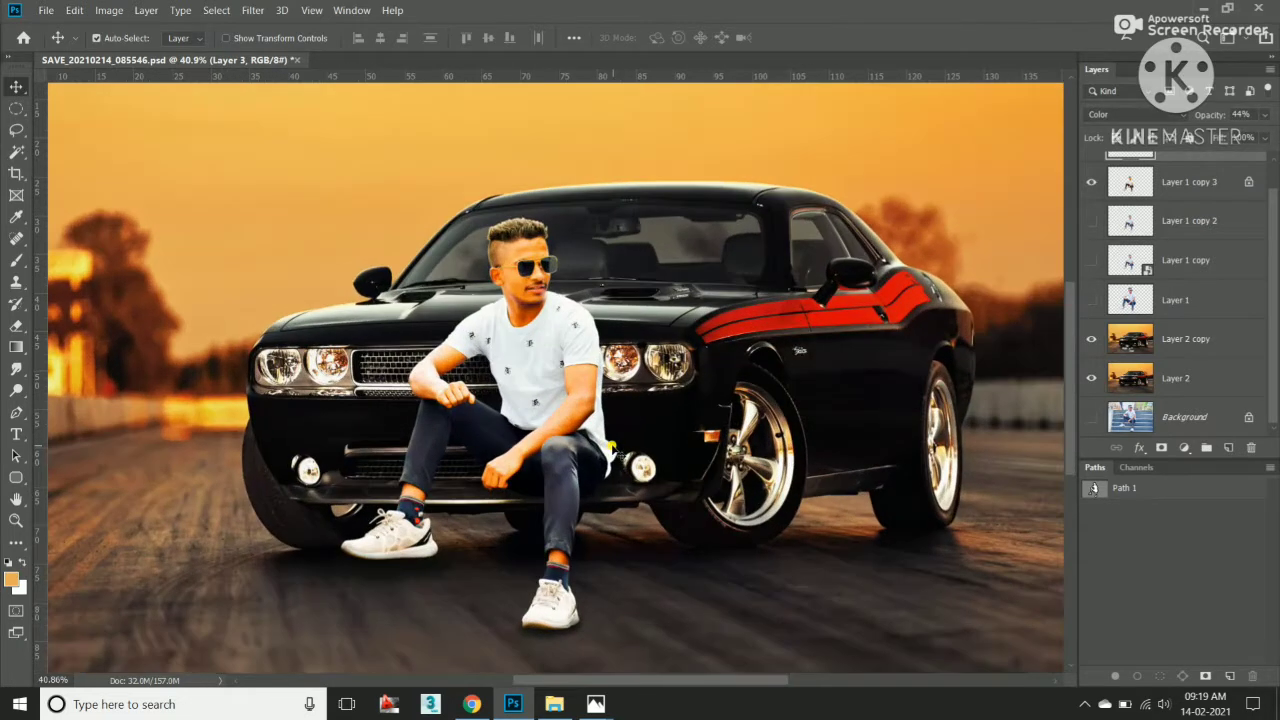
{"action": "scroll", "coordinate": [405, 402], "scroll_direction": "down", "scroll_amount": 2}
{"action": "scroll", "coordinate": [407, 401], "scroll_direction": "down", "scroll_amount": 1}
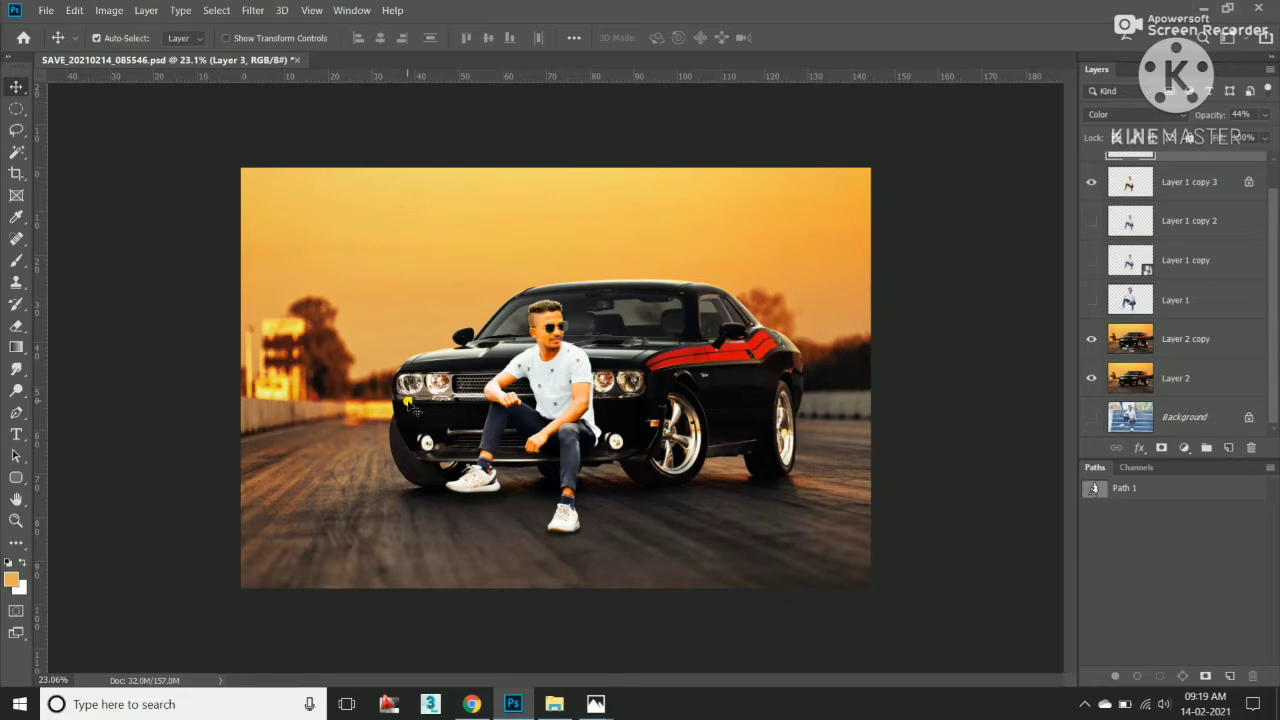
{"action": "scroll", "coordinate": [407, 402], "scroll_direction": "up", "scroll_amount": 1}
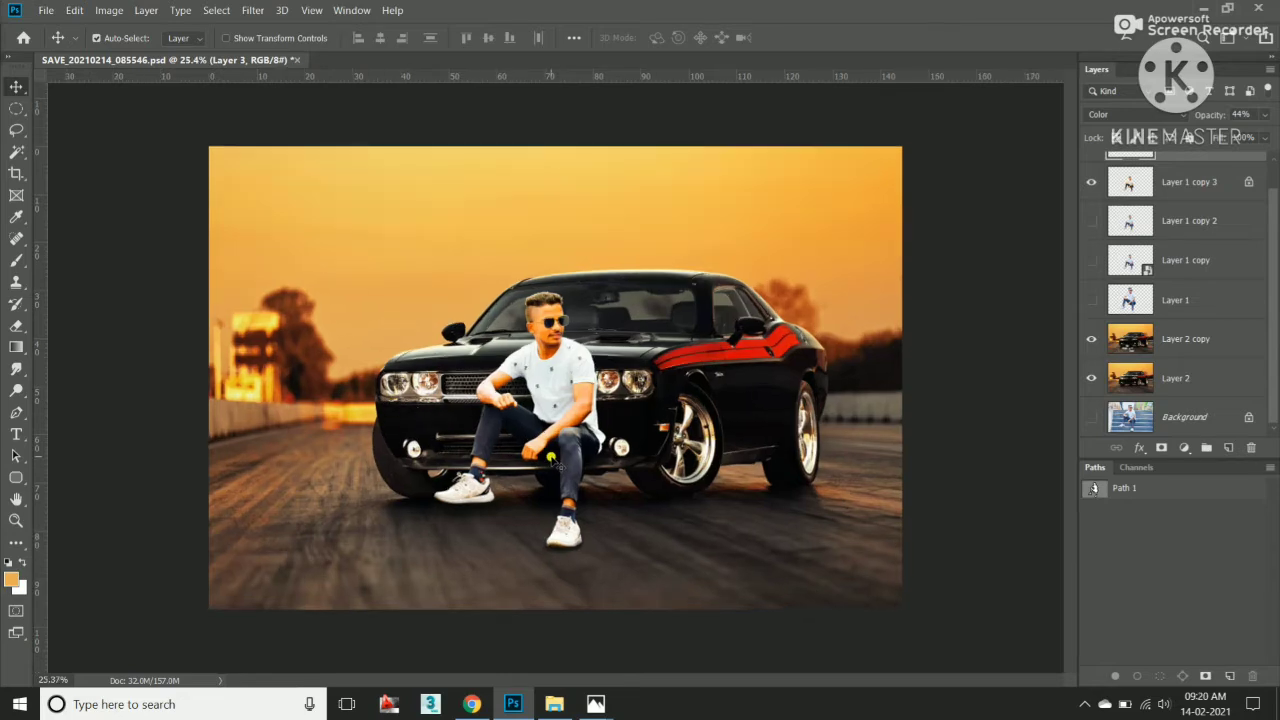
{"action": "scroll", "coordinate": [549, 440], "scroll_direction": "up", "scroll_amount": 1}
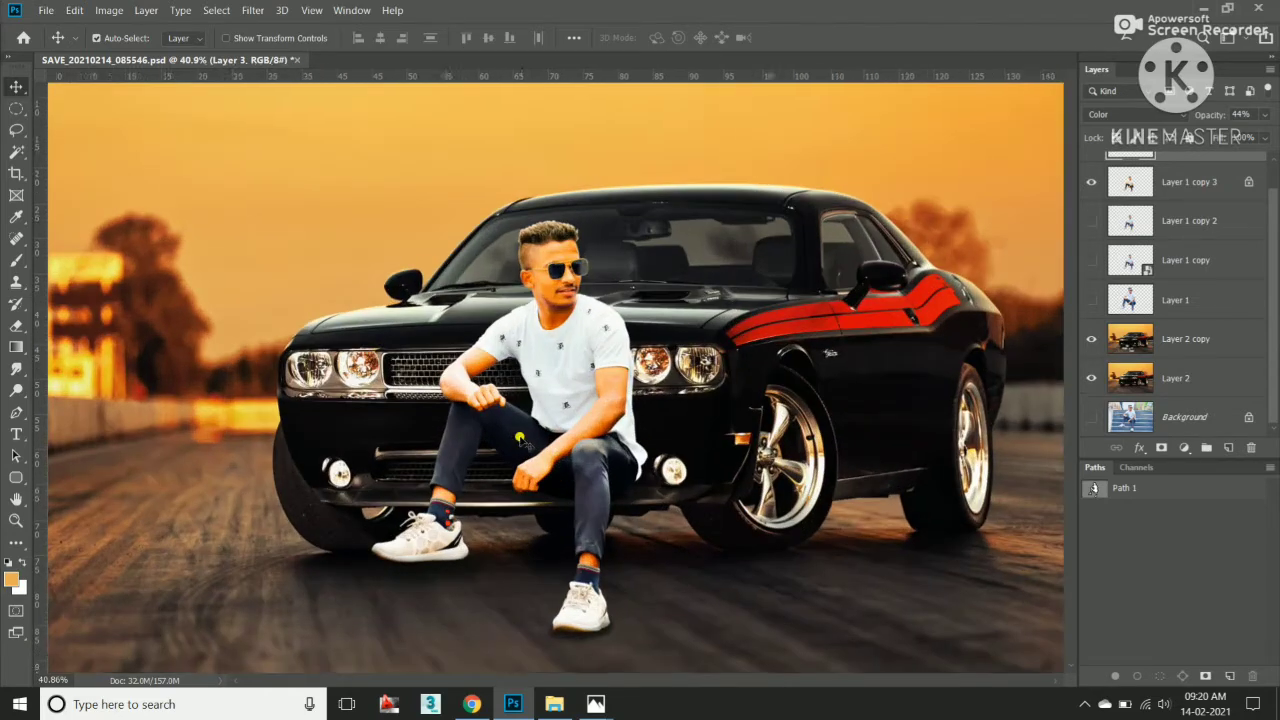
Save the document and select Layer 3, Layer 1 copy 3 and the car layers.
{"action": "key", "text": "ctrl+s"}
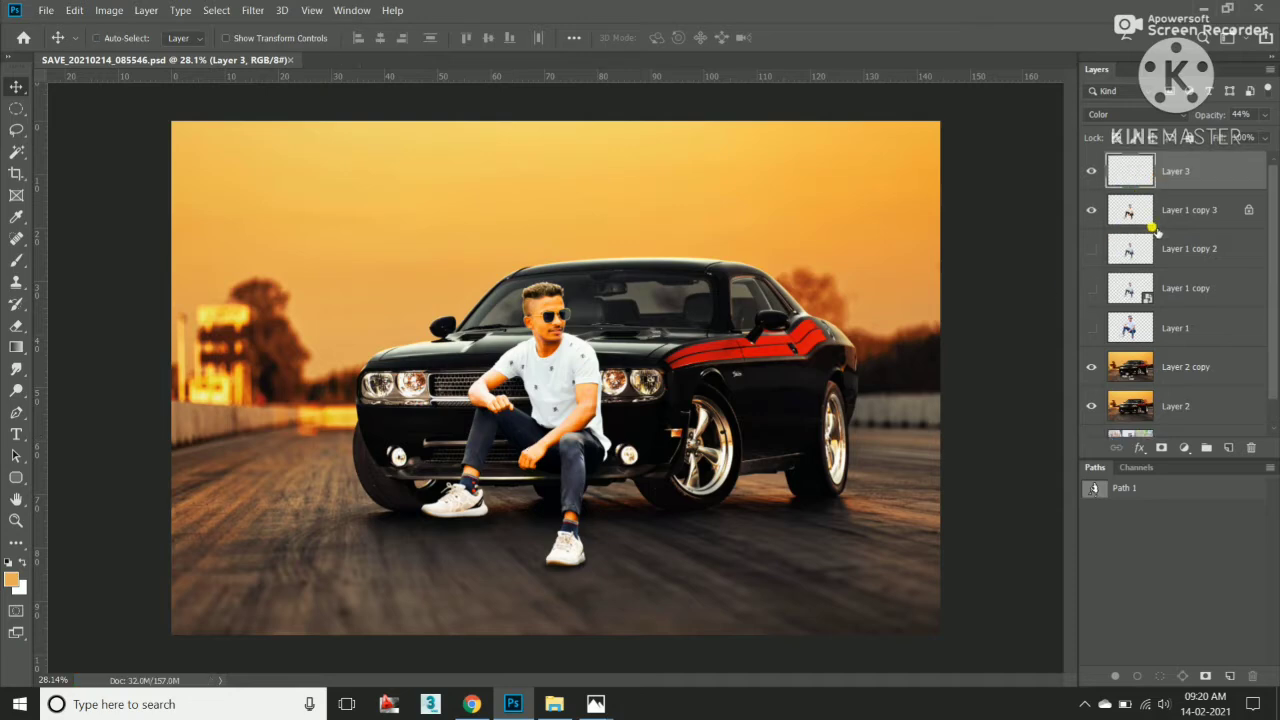
{"action": "left_click", "coordinate": [1150, 208], "text": "ctrl"}
{"action": "left_click", "coordinate": [1178, 370], "text": "ctrl"}
{"action": "left_click", "coordinate": [1167, 405], "text": "ctrl"}
Stamp the visible layers into a merged top layer and apply the Camera Raw Filter to it.
{"action": "key", "text": "ctrl+alt+e"}
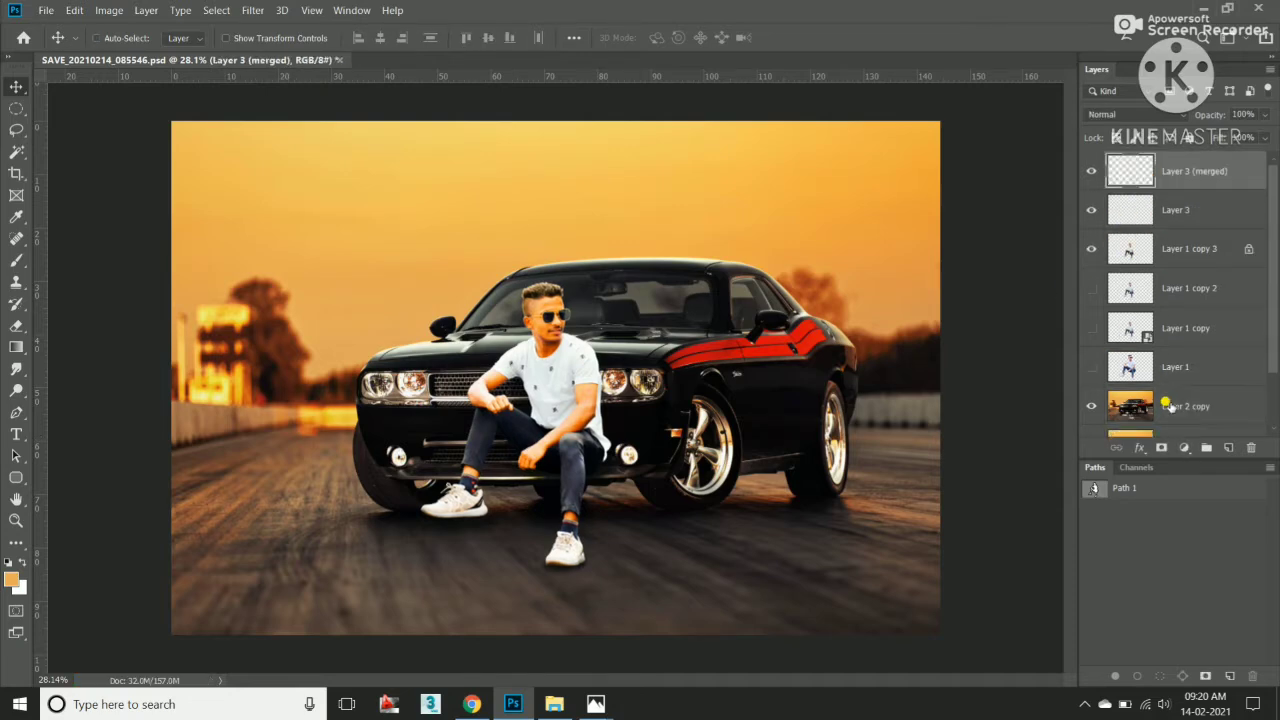
{"action": "left_click_drag", "start_coordinate": [1091, 181], "coordinate": [1091, 381]}
{"action": "scroll", "coordinate": [611, 358], "scroll_direction": "up", "scroll_amount": 1}
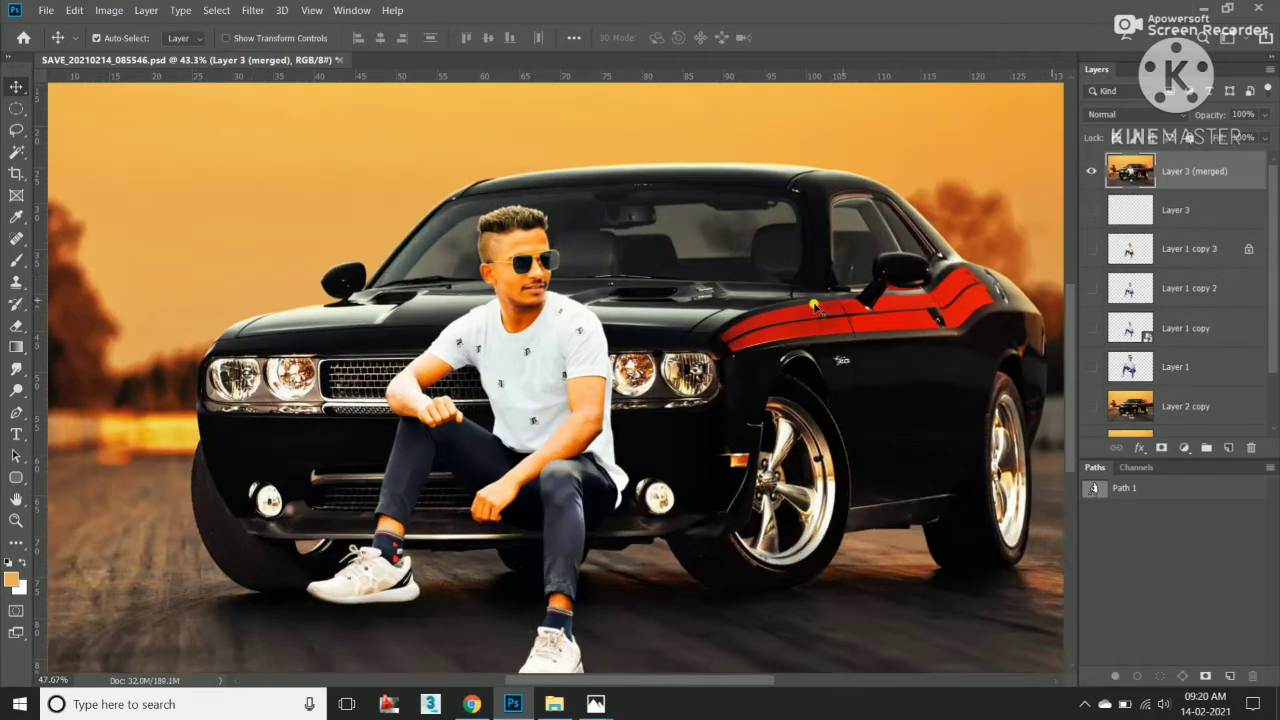
{"action": "left_click", "coordinate": [252, 10]}
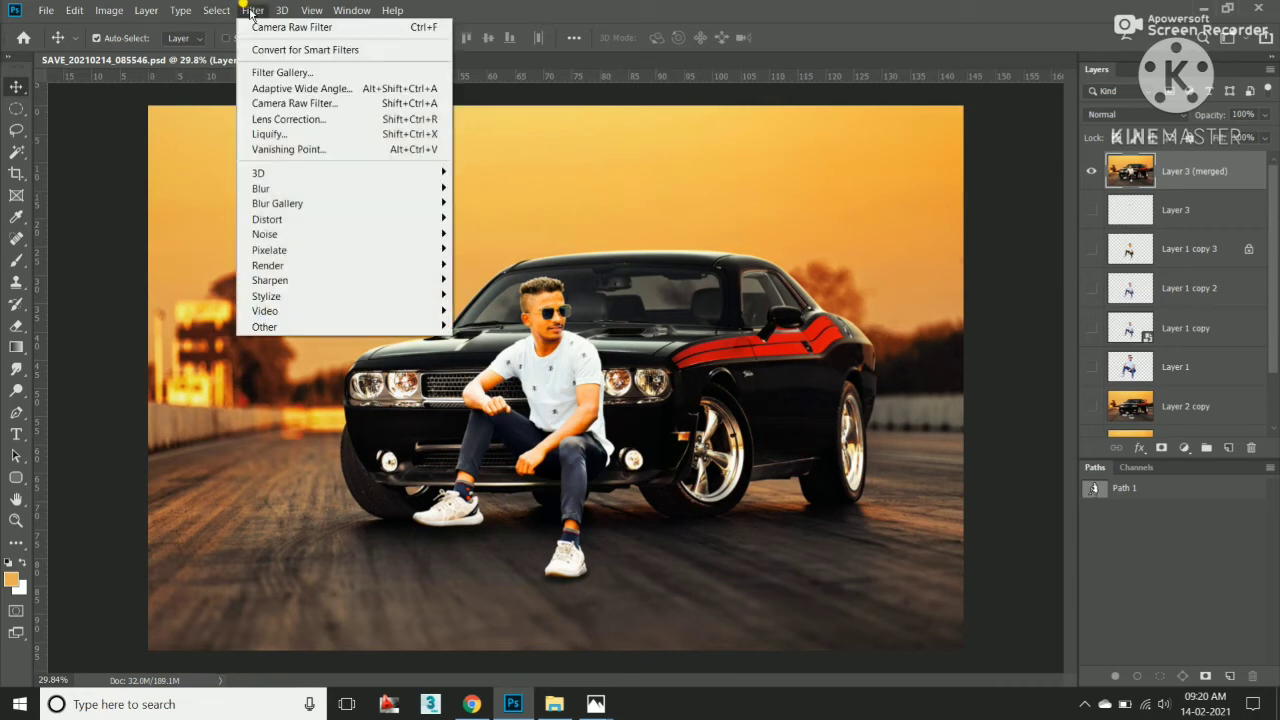
{"action": "left_click", "coordinate": [300, 98]}
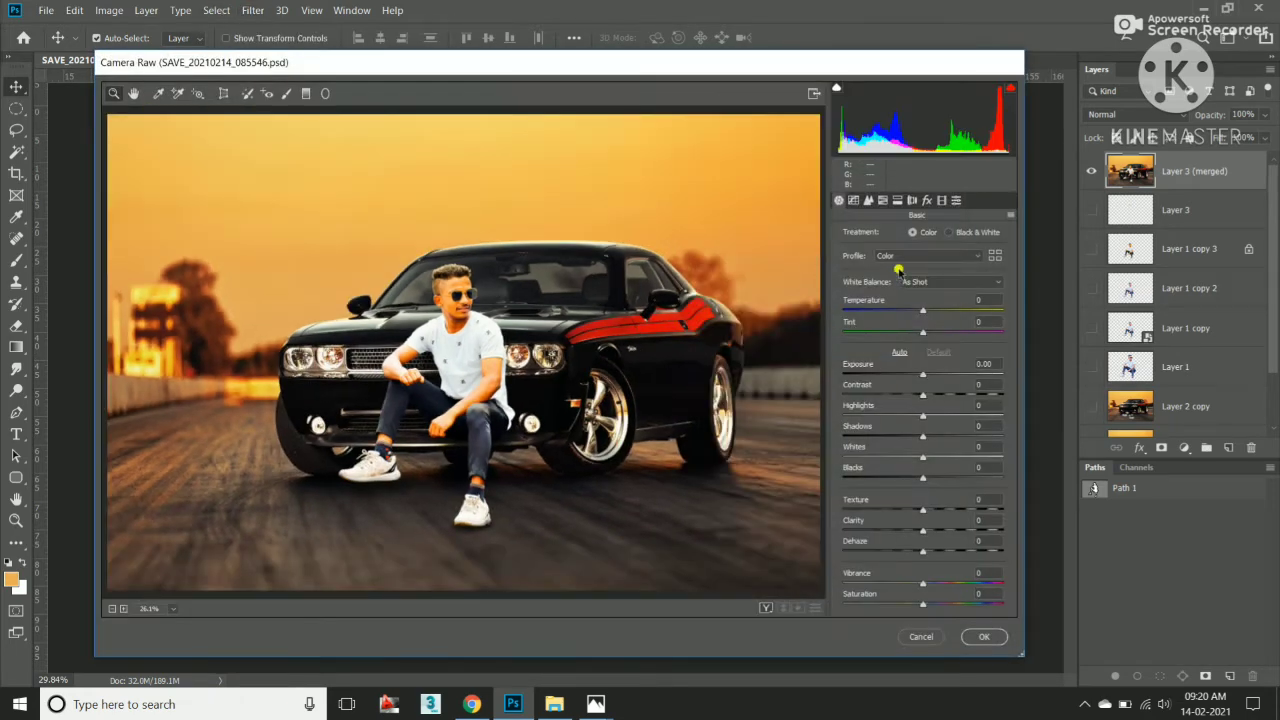
Set Temperature −23, Tint +22, Exposure +0.30, Highlights −51, Blacks −24 and Vibrance +11.
{"action": "mouse_move", "coordinate": [923, 314]}
{"action": "left_mouse_down"}
{"action": "mouse_move", "coordinate": [903, 314]}
{"action": "mouse_move", "coordinate": [946, 331]}
{"action": "left_mouse_up"}
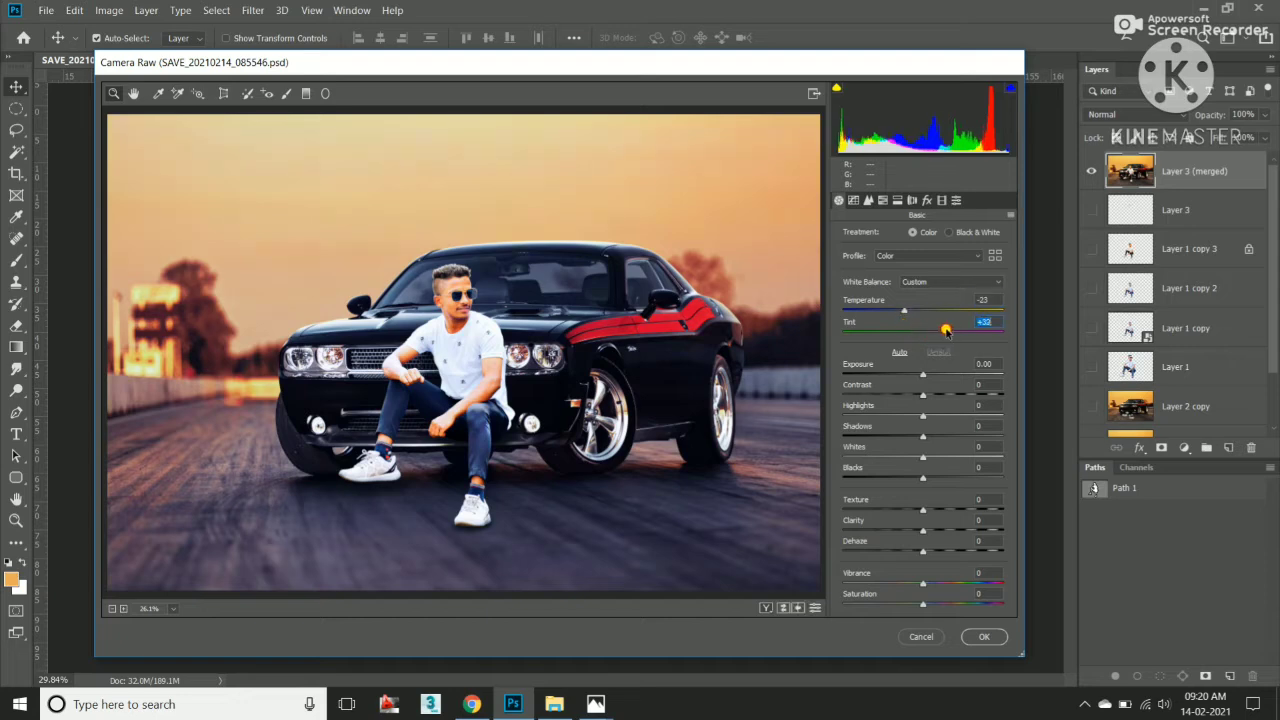
{"action": "mouse_move", "coordinate": [920, 373]}
{"action": "left_mouse_down"}
{"action": "mouse_move", "coordinate": [928, 390]}
{"action": "mouse_move", "coordinate": [882, 414]}
{"action": "mouse_move", "coordinate": [906, 482]}
{"action": "left_mouse_up"}
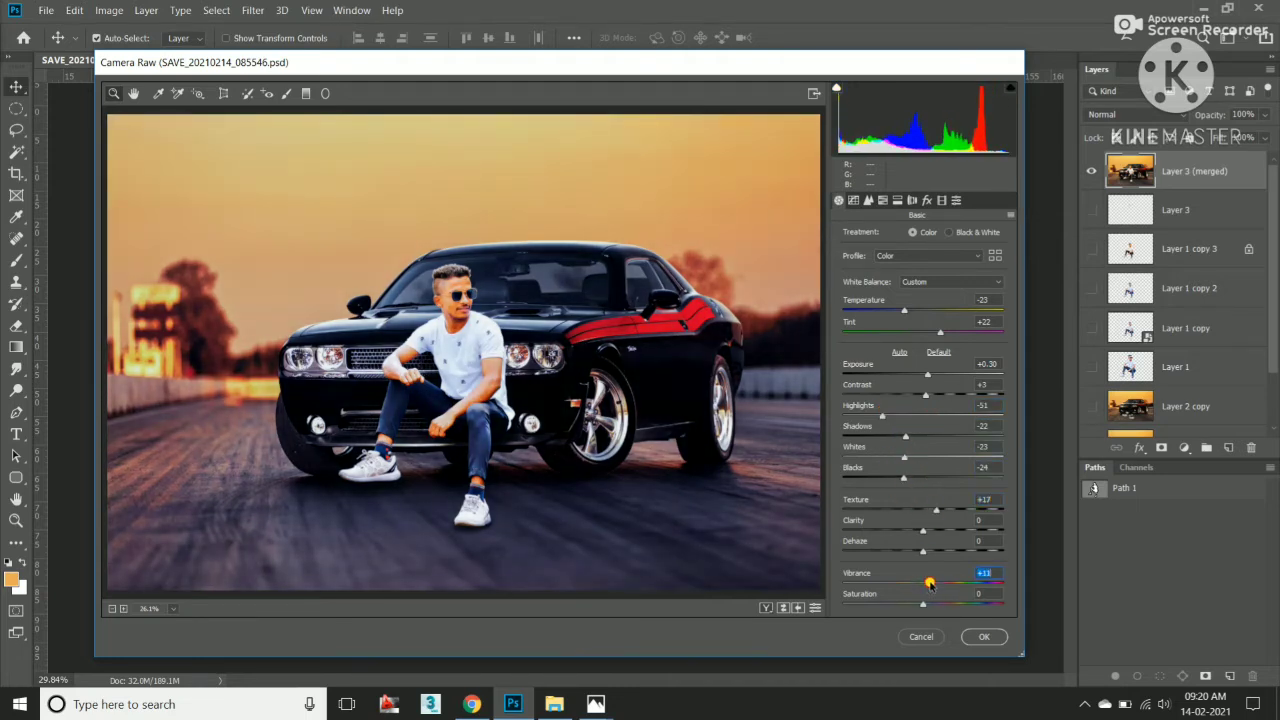
{"action": "left_click_drag", "start_coordinate": [930, 583], "coordinate": [954, 581]}
Lower tone-curve highlights, shift the Oranges hue, raise Yellows saturation to +83 and adjust Oranges luminance.
{"action": "left_click", "coordinate": [883, 201]}
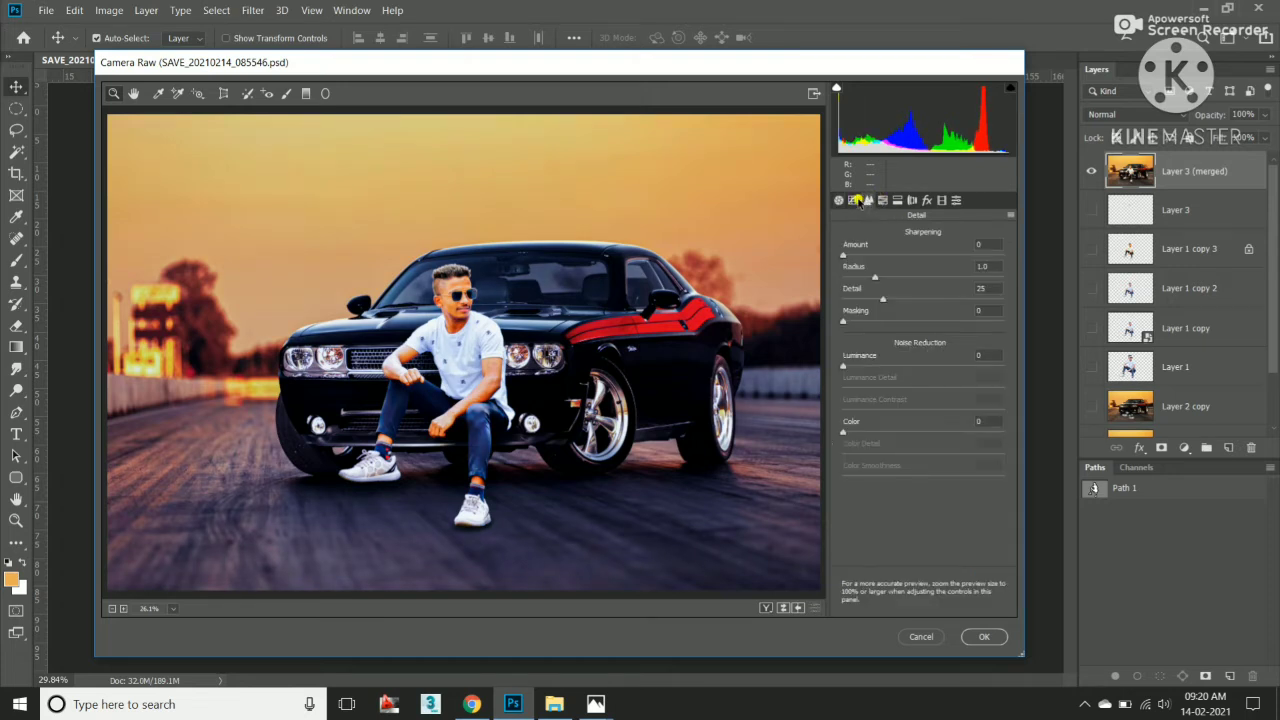
{"action": "mouse_move", "coordinate": [923, 445]}
{"action": "left_mouse_down"}
{"action": "mouse_move", "coordinate": [943, 430]}
{"action": "mouse_move", "coordinate": [908, 434]}
{"action": "left_mouse_up"}
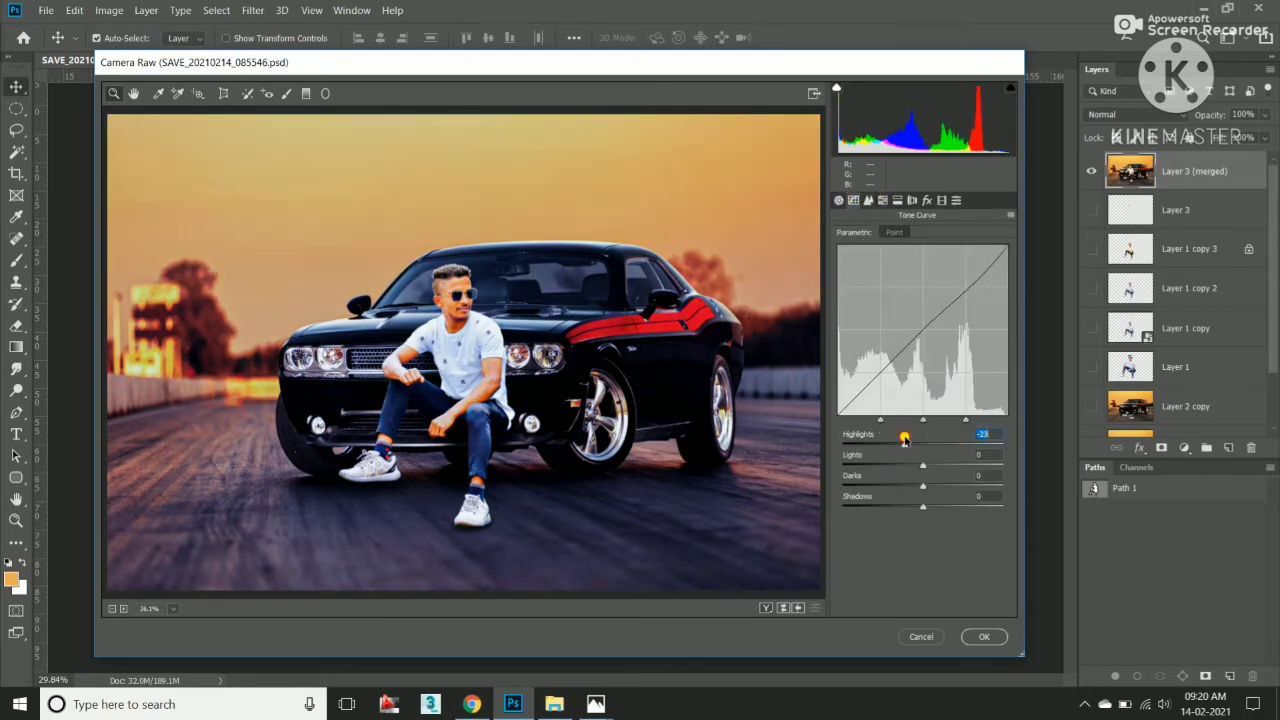
{"action": "left_click", "coordinate": [883, 200]}
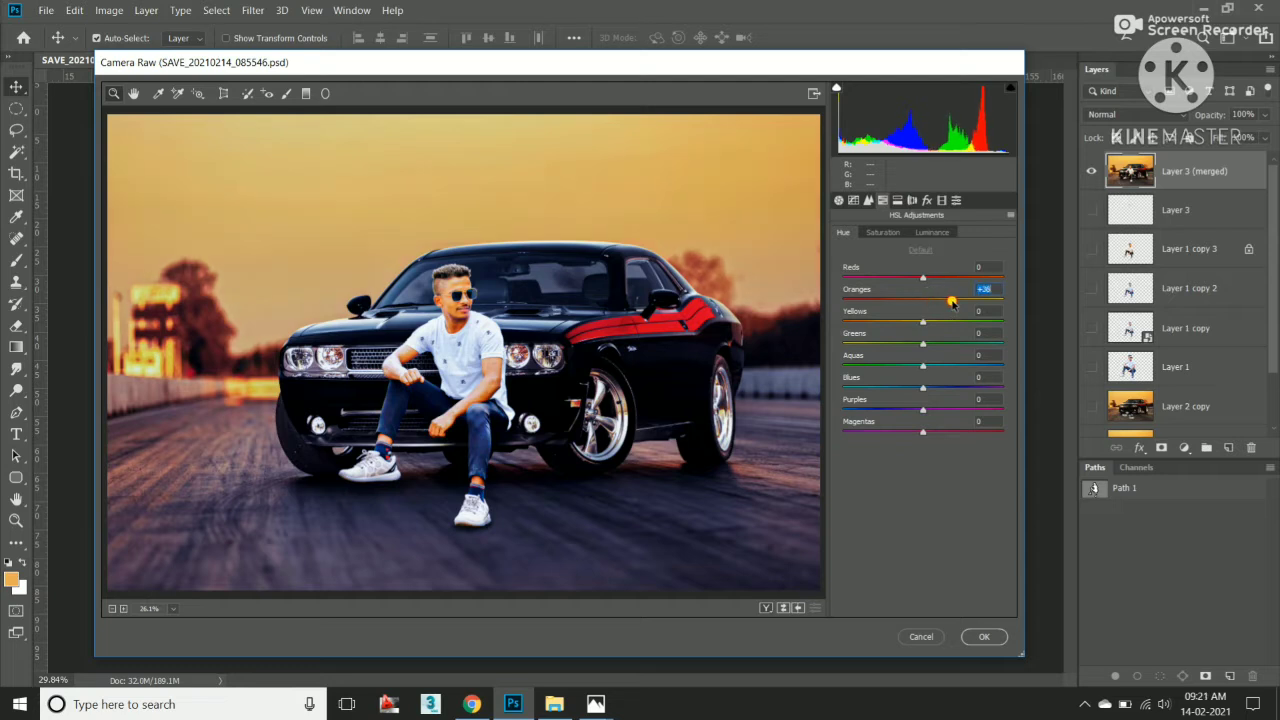
{"action": "mouse_move", "coordinate": [952, 302]}
{"action": "left_mouse_down"}
{"action": "mouse_move", "coordinate": [885, 294]}
{"action": "mouse_move", "coordinate": [895, 265]}
{"action": "left_mouse_up"}
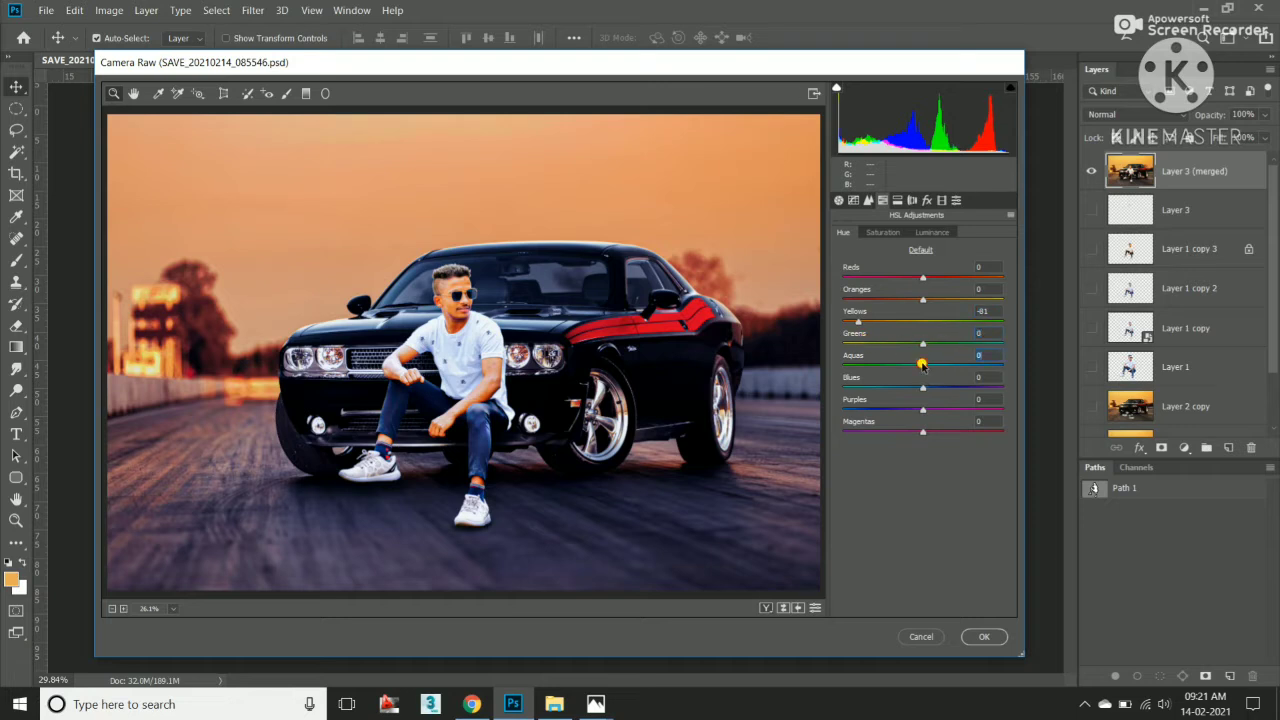
{"action": "left_click", "coordinate": [903, 233]}
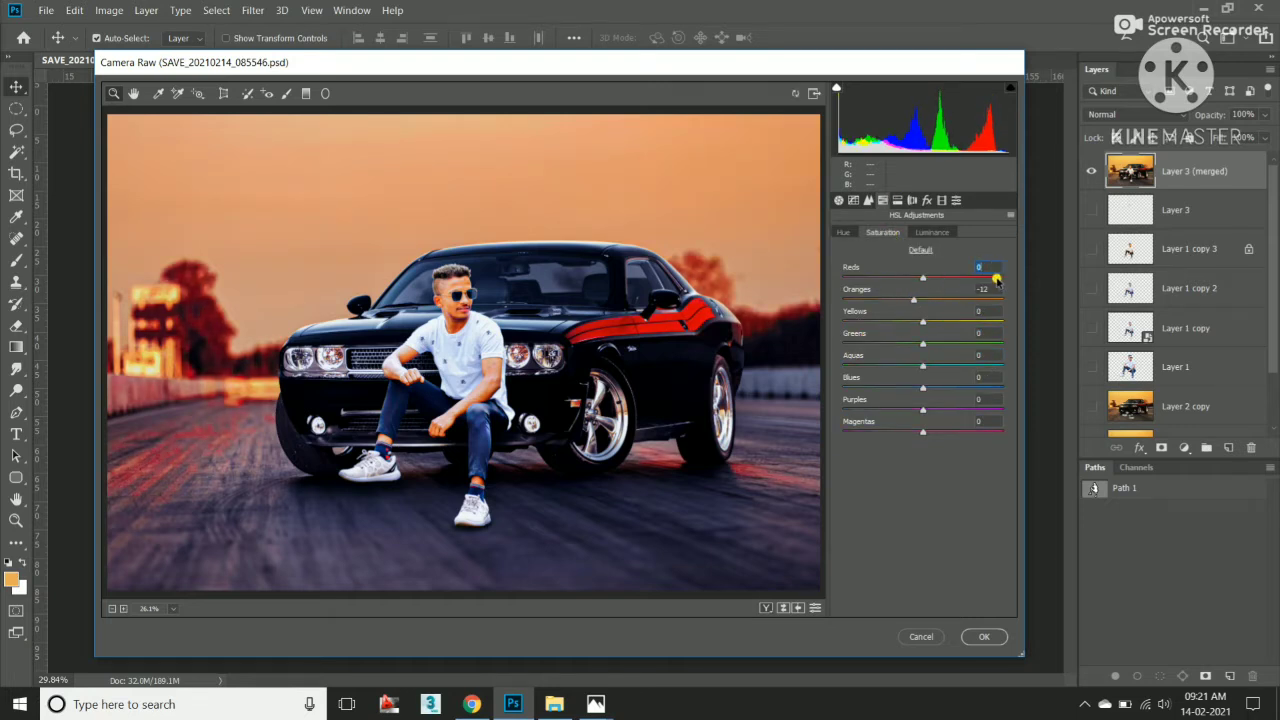
{"action": "left_click_drag", "start_coordinate": [892, 317], "coordinate": [986, 318]}
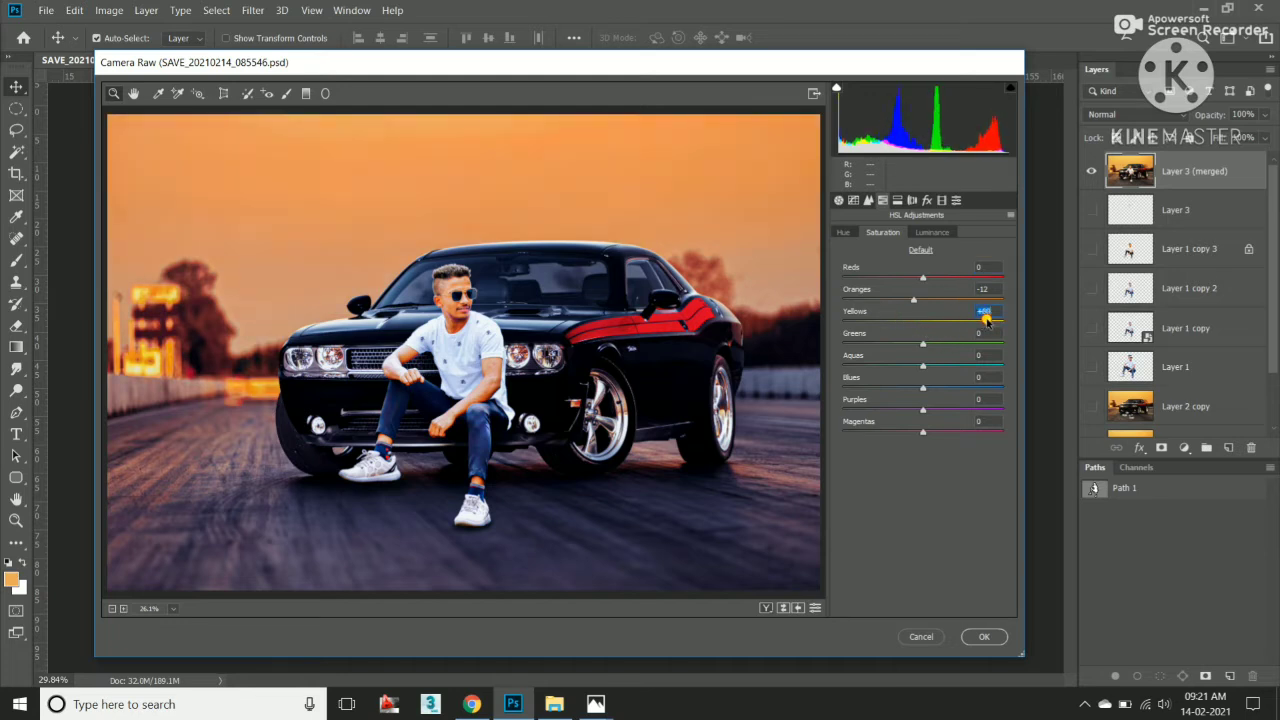
{"action": "left_click", "coordinate": [930, 233]}
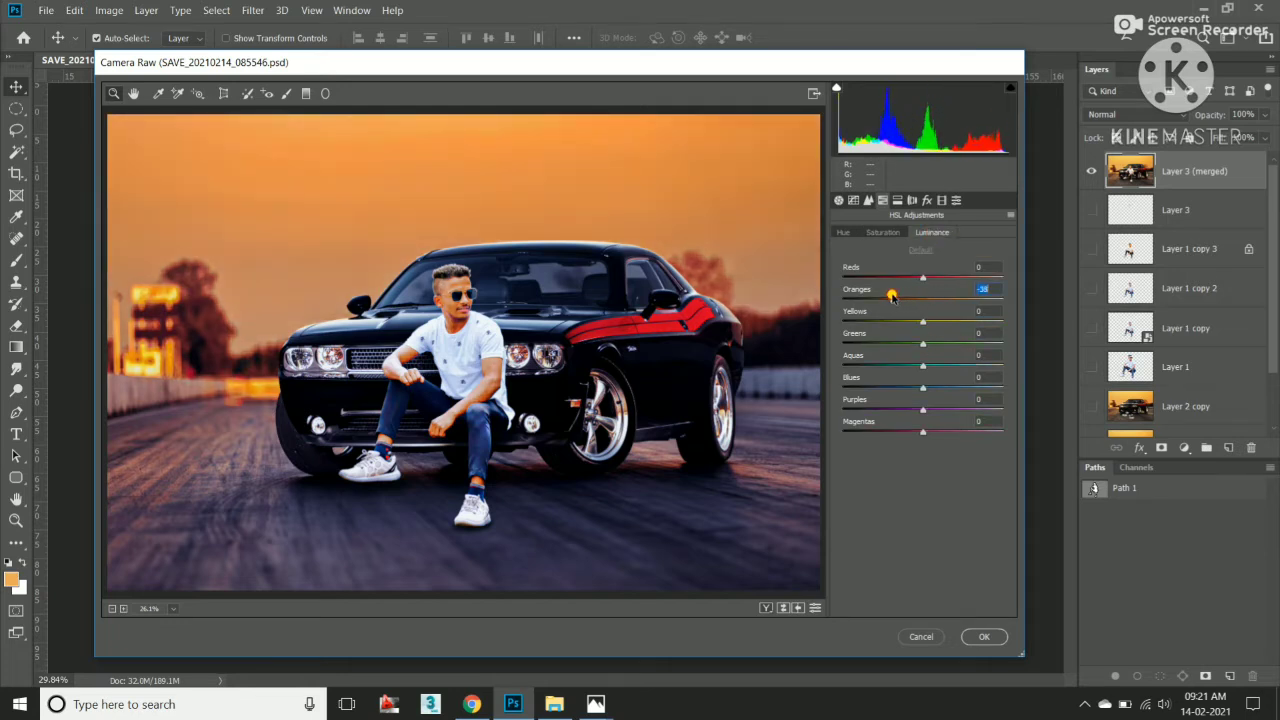
{"action": "left_click_drag", "start_coordinate": [922, 300], "coordinate": [905, 317]}
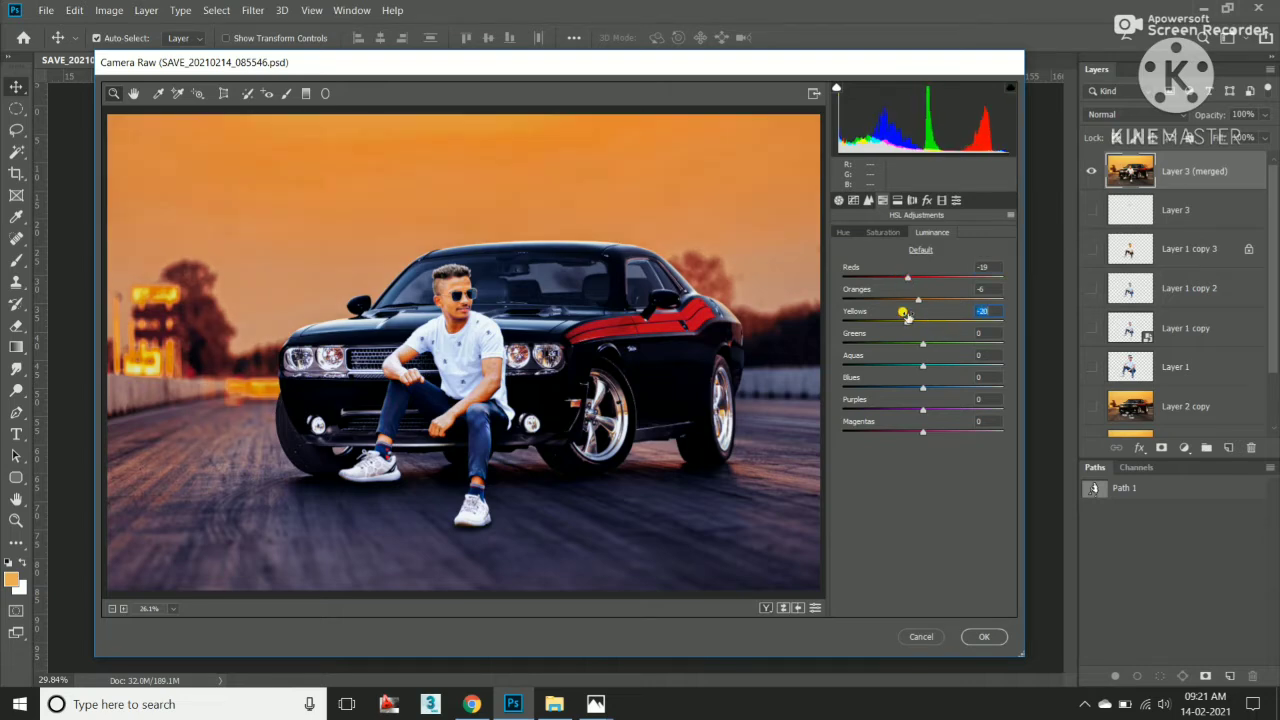
Zoom on the face, fine-tune the Yellows hue and lower Reds saturation to −29.
{"action": "left_click", "coordinate": [490, 484]}
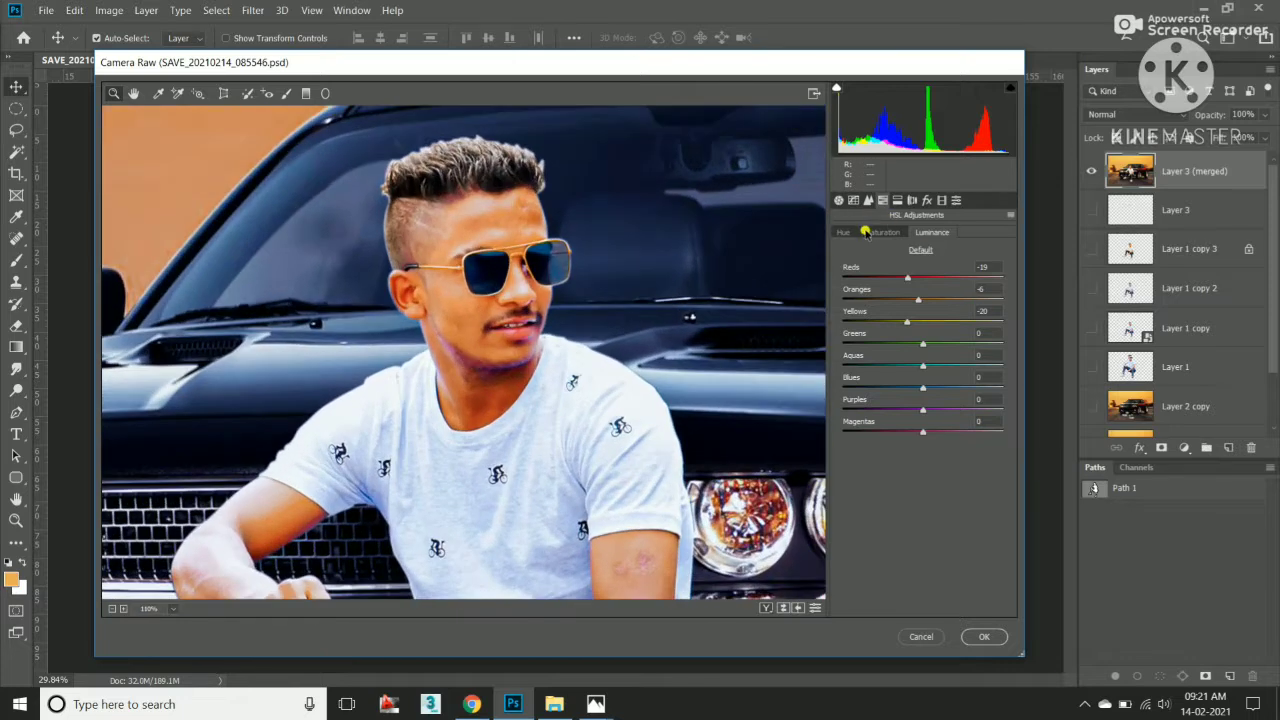
{"action": "left_click", "coordinate": [852, 232]}
{"action": "left_click_drag", "start_coordinate": [856, 320], "coordinate": [855, 313]}
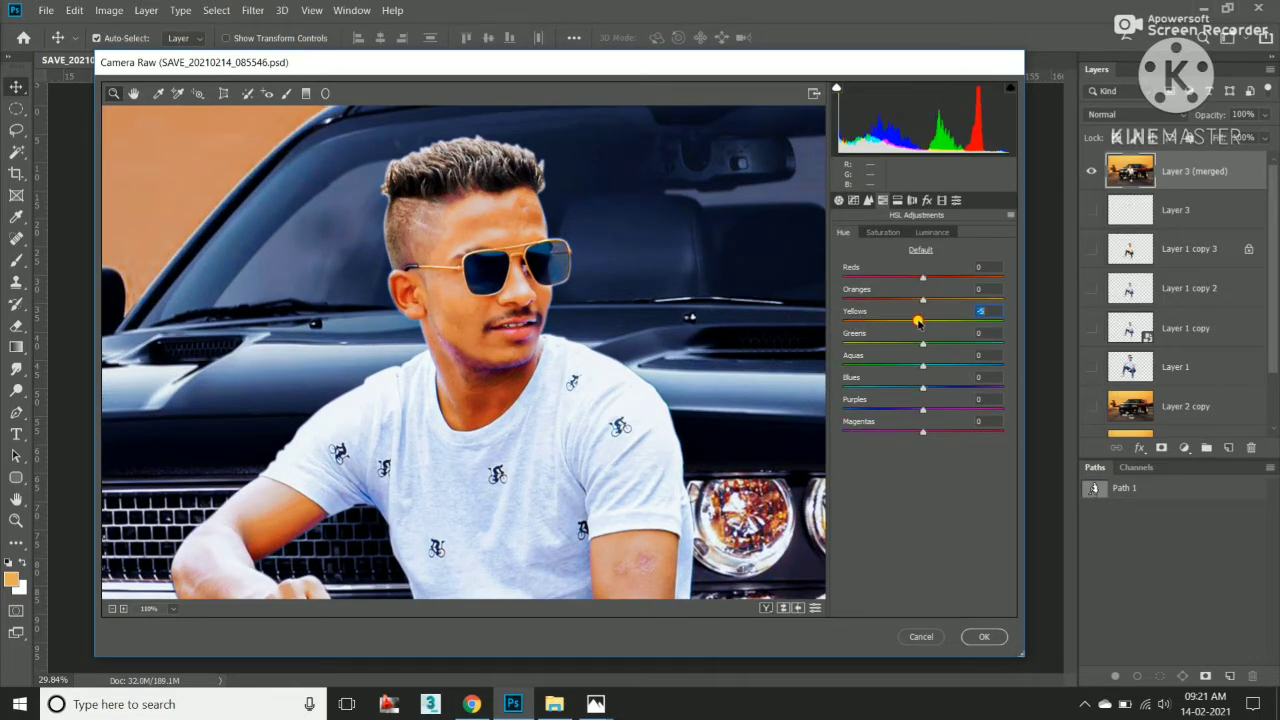
{"action": "left_click", "coordinate": [883, 232]}
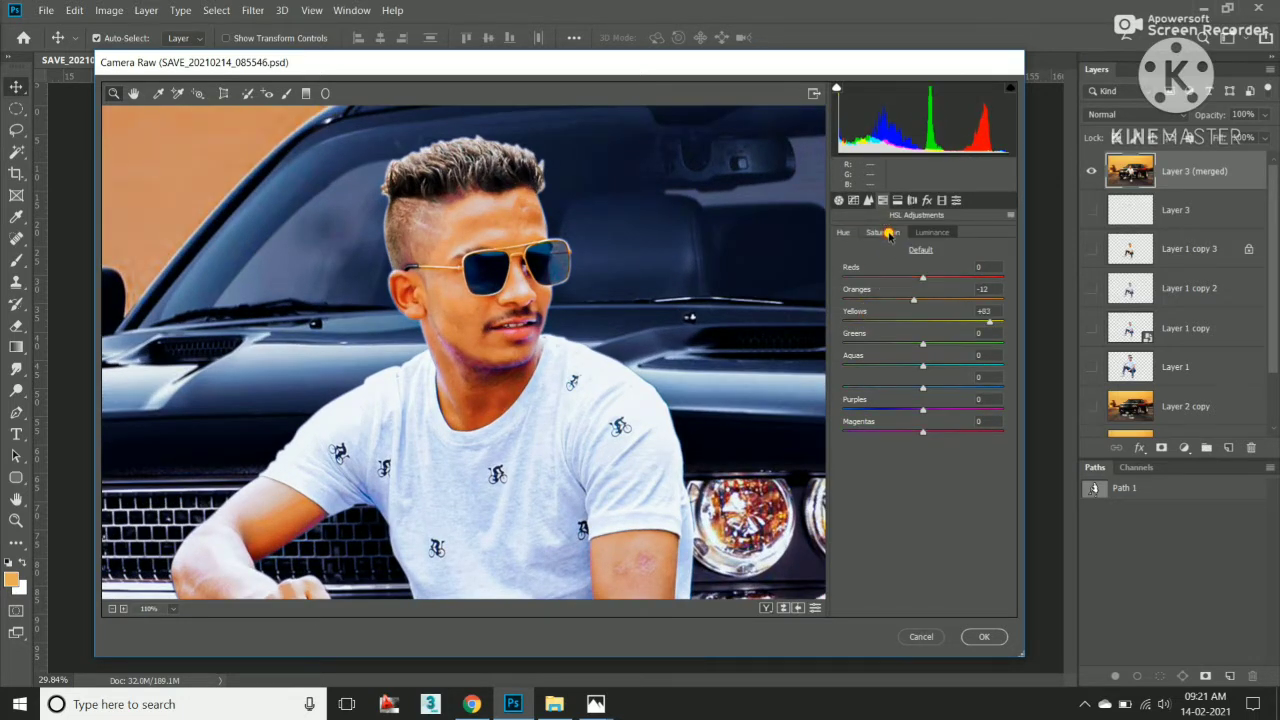
{"action": "left_click_drag", "start_coordinate": [858, 285], "coordinate": [889, 290]}
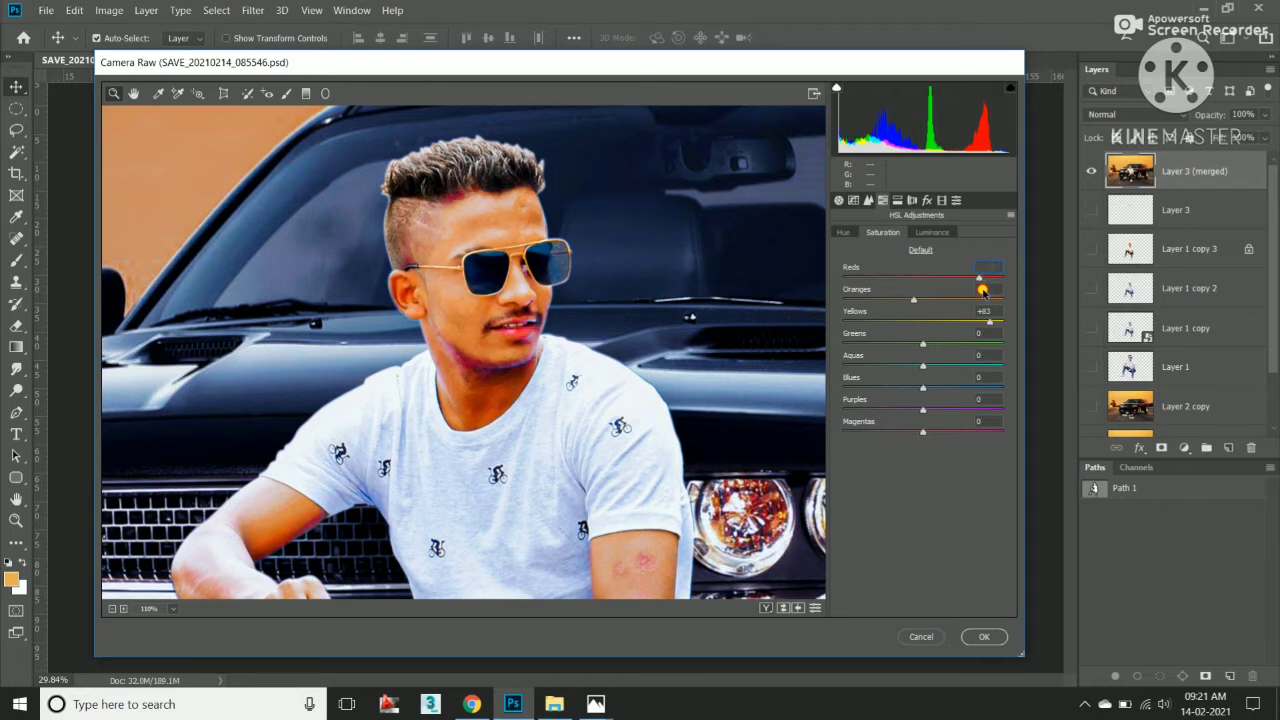
{"action": "left_click", "coordinate": [918, 232]}
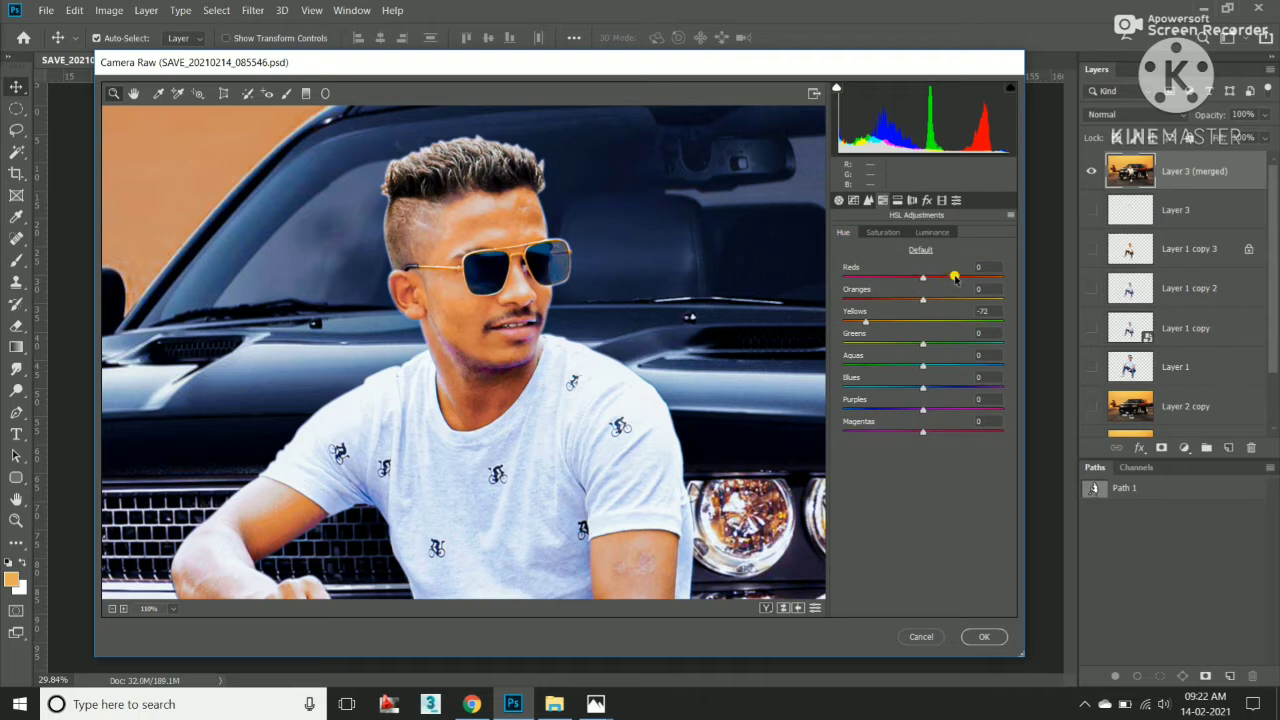
{"action": "left_click", "coordinate": [918, 282]}
{"action": "left_click", "coordinate": [883, 232]}
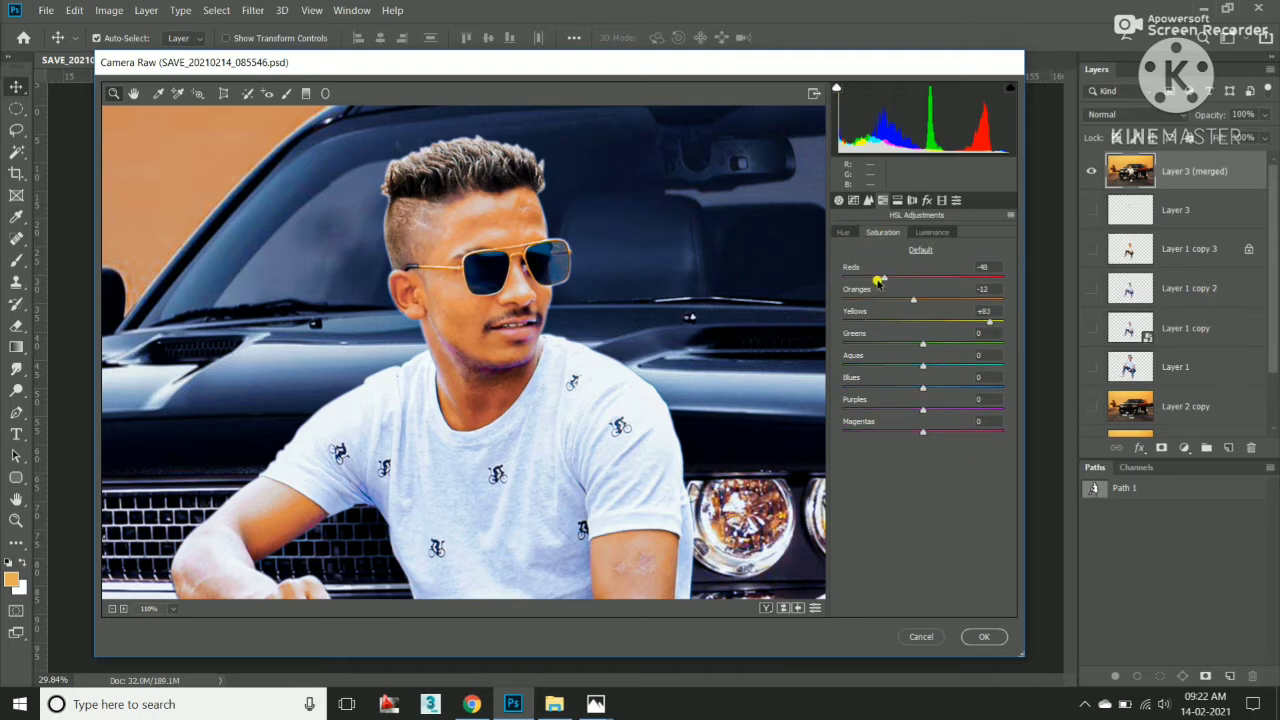
{"action": "left_click_drag", "start_coordinate": [983, 287], "coordinate": [913, 283]}
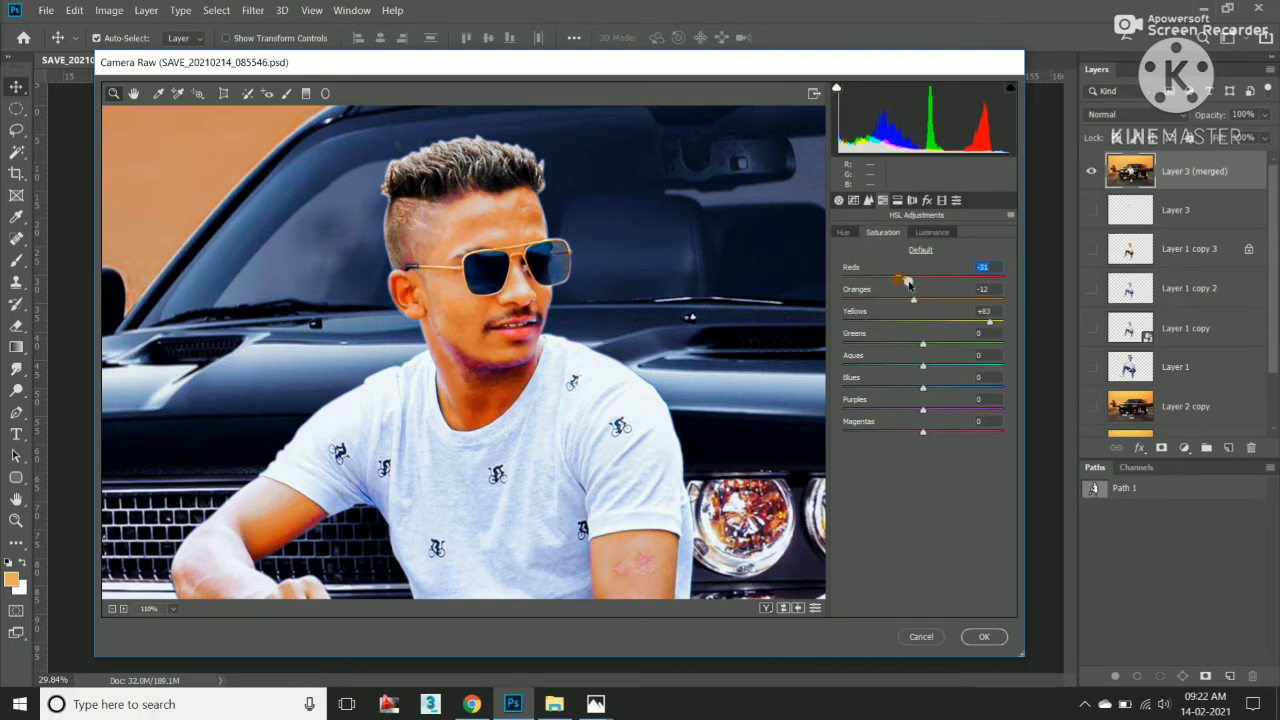
Desaturate Purples to −82 and Magentas to −54, then apply the Camera Raw grade.
{"action": "left_click", "coordinate": [932, 232]}
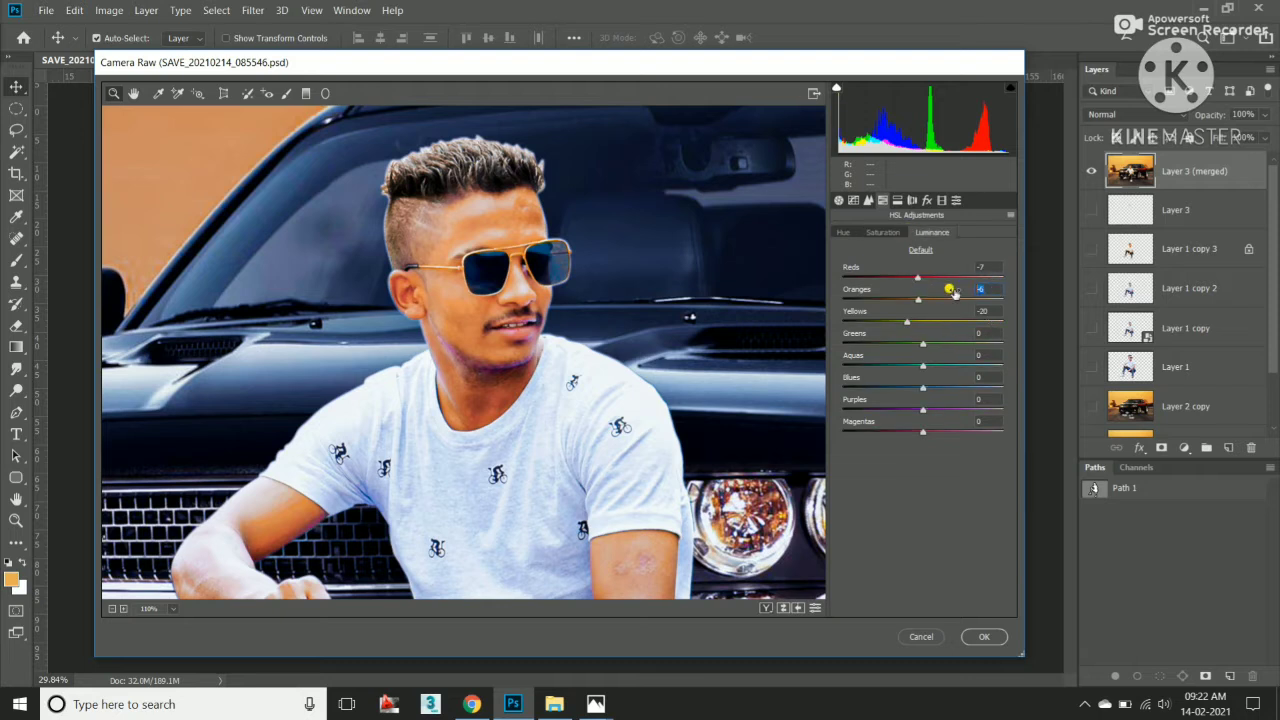
{"action": "left_click", "coordinate": [843, 232]}
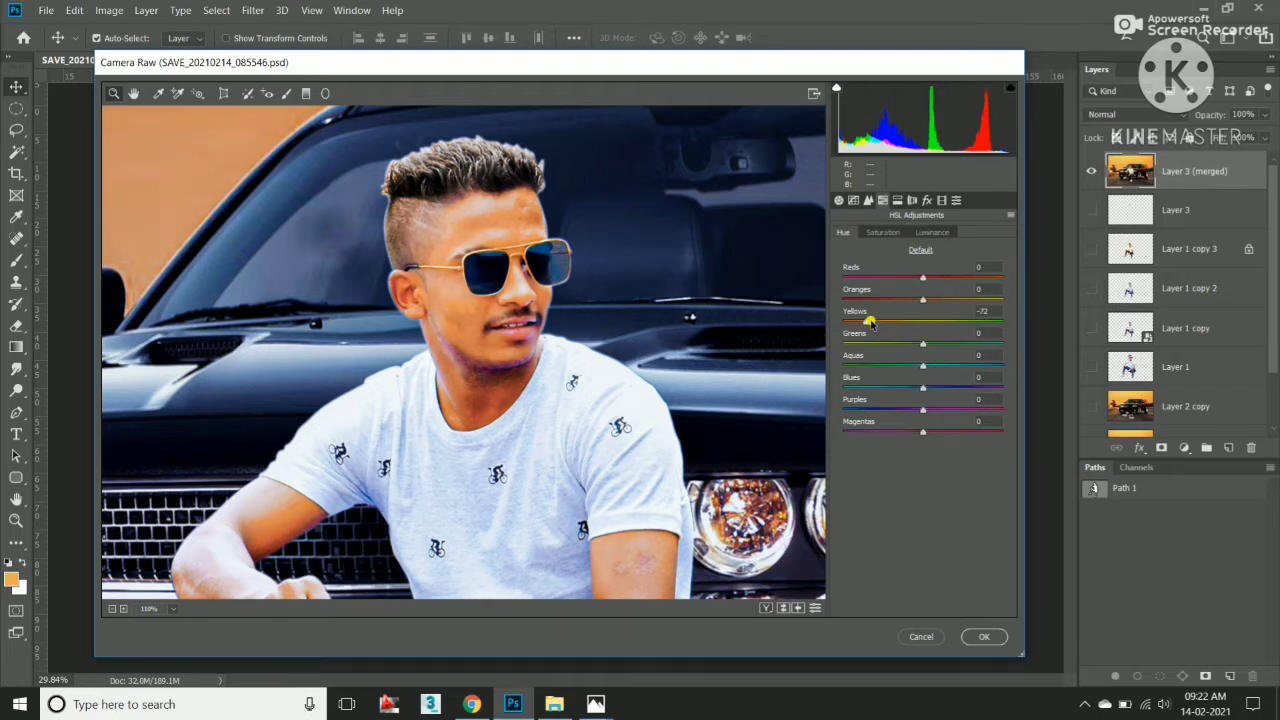
{"action": "left_click", "coordinate": [884, 232]}
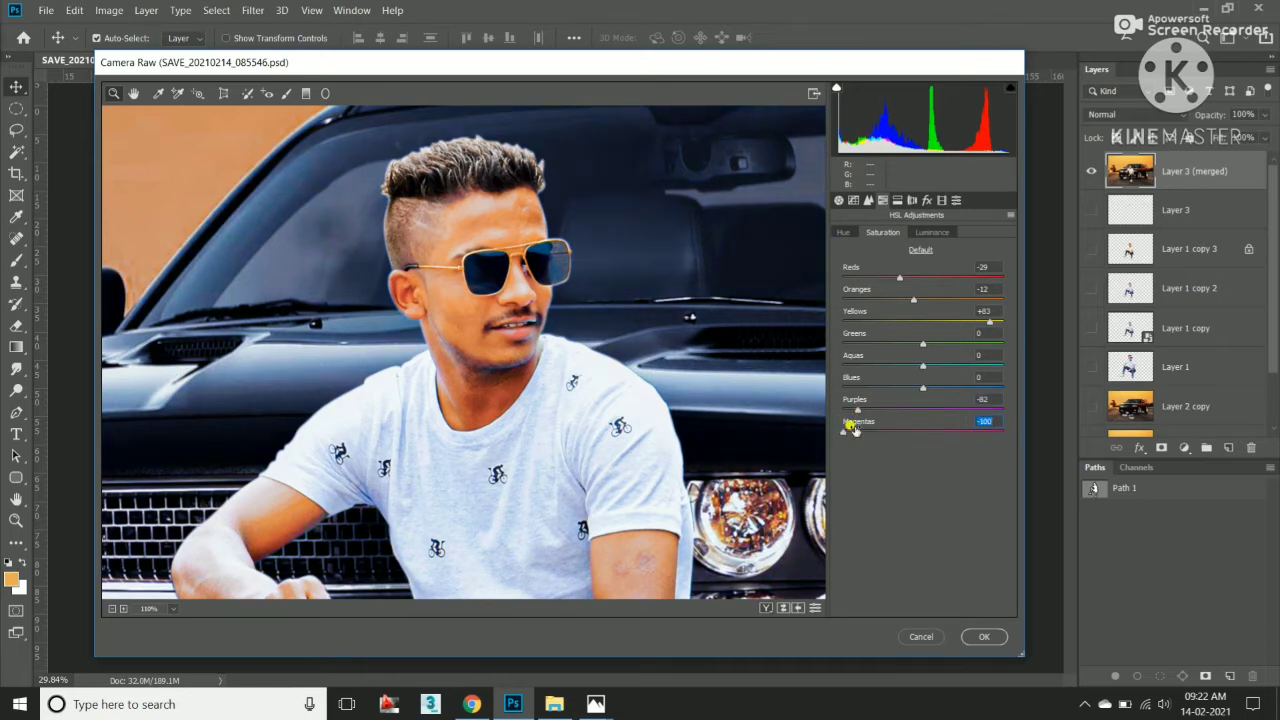
{"action": "mouse_move", "coordinate": [923, 389]}
{"action": "left_mouse_down"}
{"action": "mouse_move", "coordinate": [870, 390]}
{"action": "mouse_move", "coordinate": [989, 389]}
{"action": "left_mouse_up"}
{"action": "key", "text": "ctrl+0"}
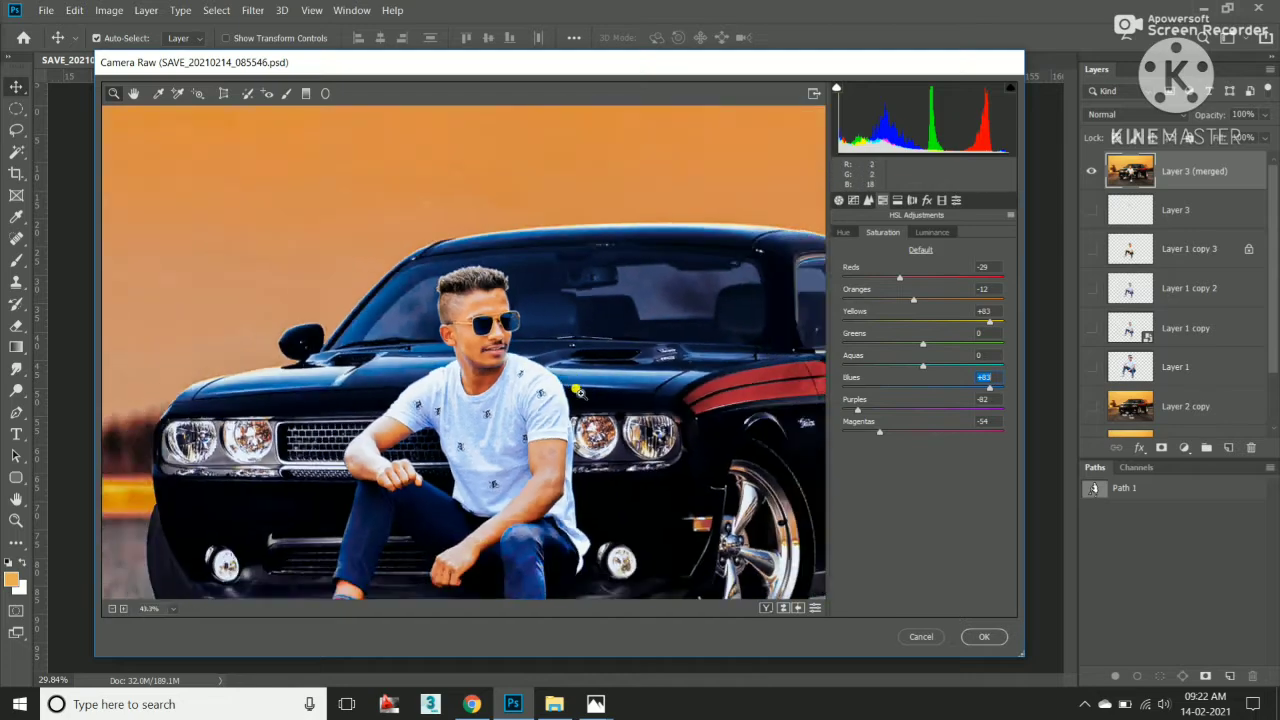
{"action": "key", "text": "ctrl+minus"}
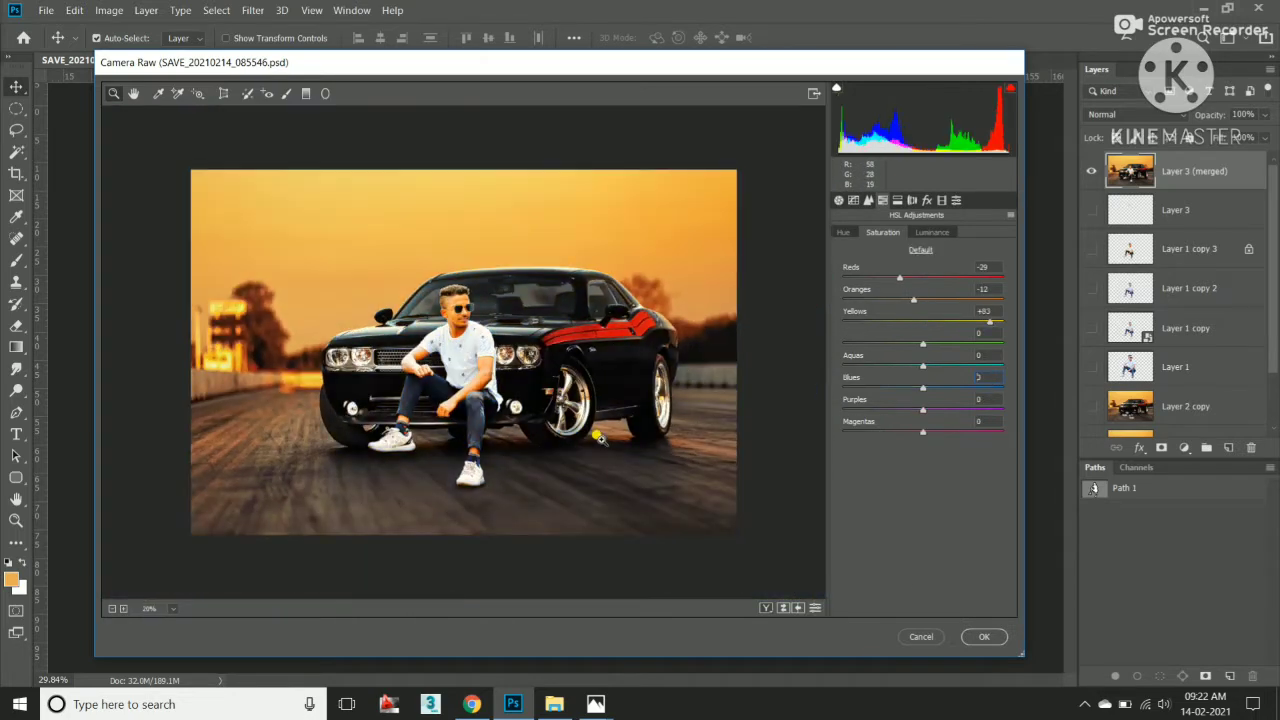
{"action": "key", "text": "ctrl+0"}
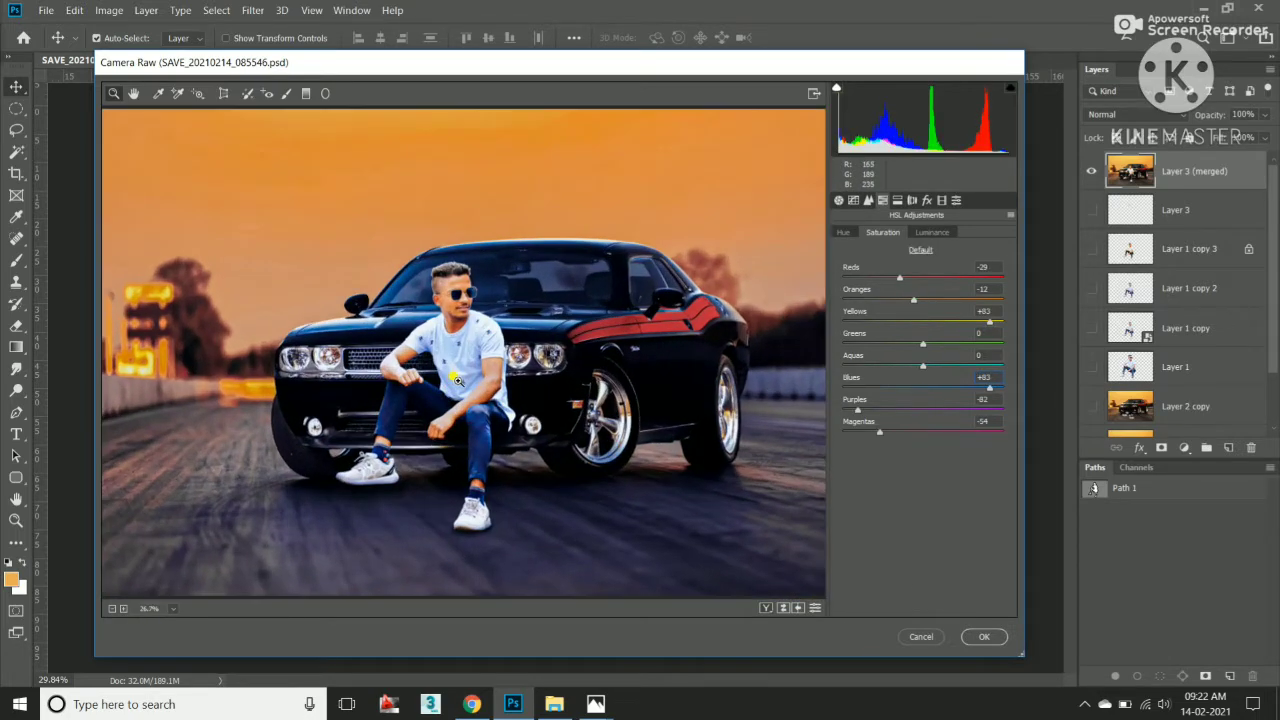
{"action": "left_click", "coordinate": [1003, 637]}
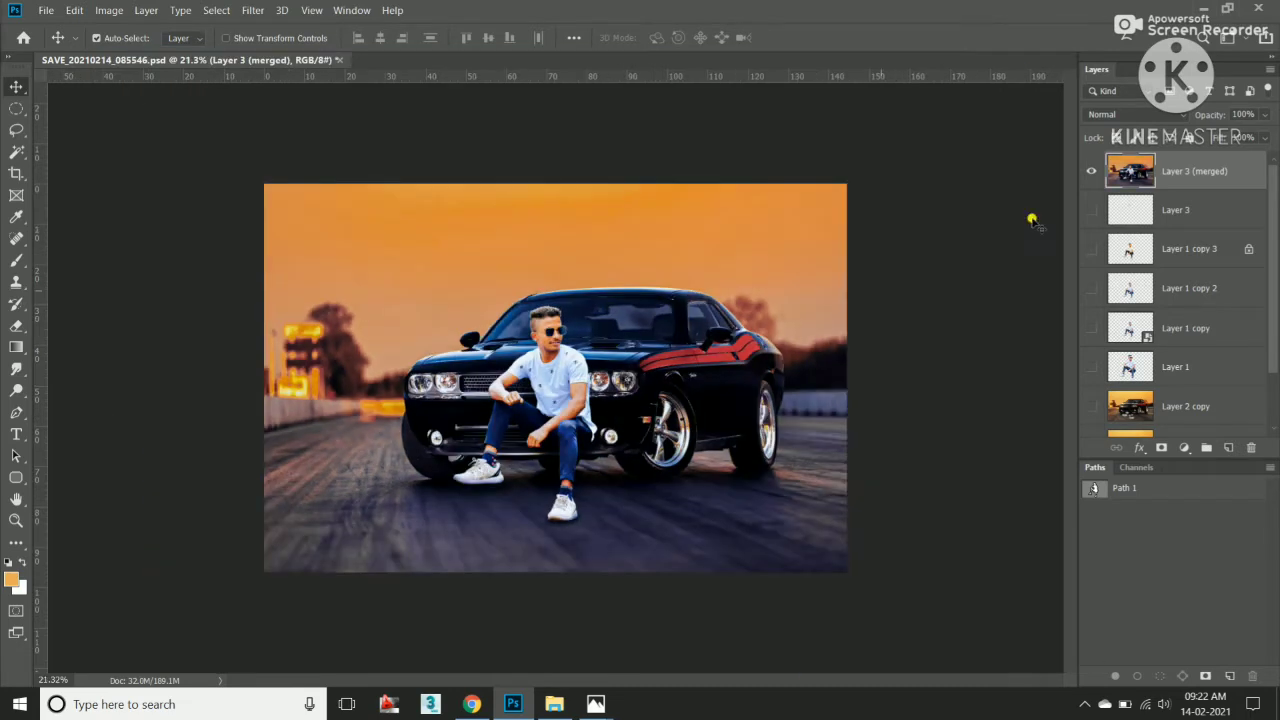
Compare the graded layer's visibility, then duplicate the merged layer and hide the original.
{"action": "left_click", "coordinate": [1091, 171]}
{"action": "scroll", "coordinate": [1100, 361], "scroll_direction": "down", "scroll_amount": 2}
{"action": "key", "text": "ctrl+0"}
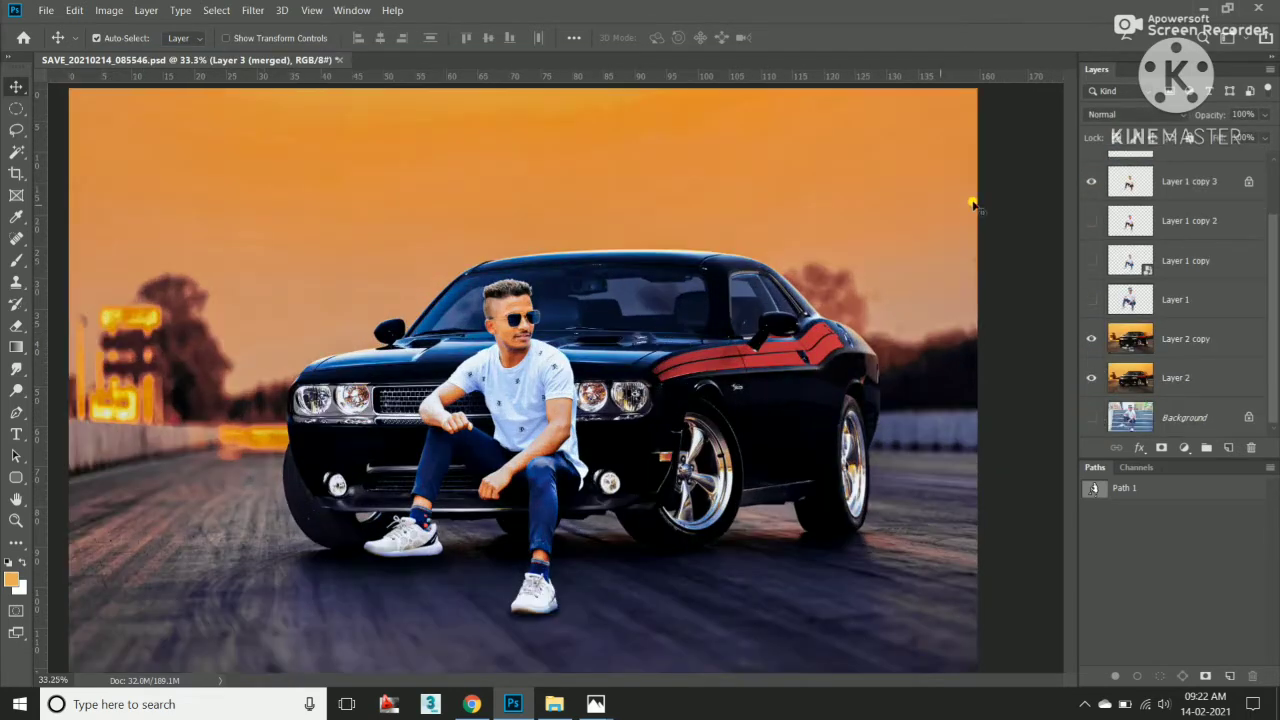
{"action": "scroll", "coordinate": [1089, 300], "scroll_direction": "up", "scroll_amount": 2}
{"action": "left_click", "coordinate": [1091, 171]}
{"action": "left_click", "coordinate": [1091, 171]}
{"action": "left_click", "coordinate": [1091, 171]}
{"action": "left_click", "coordinate": [1091, 171]}
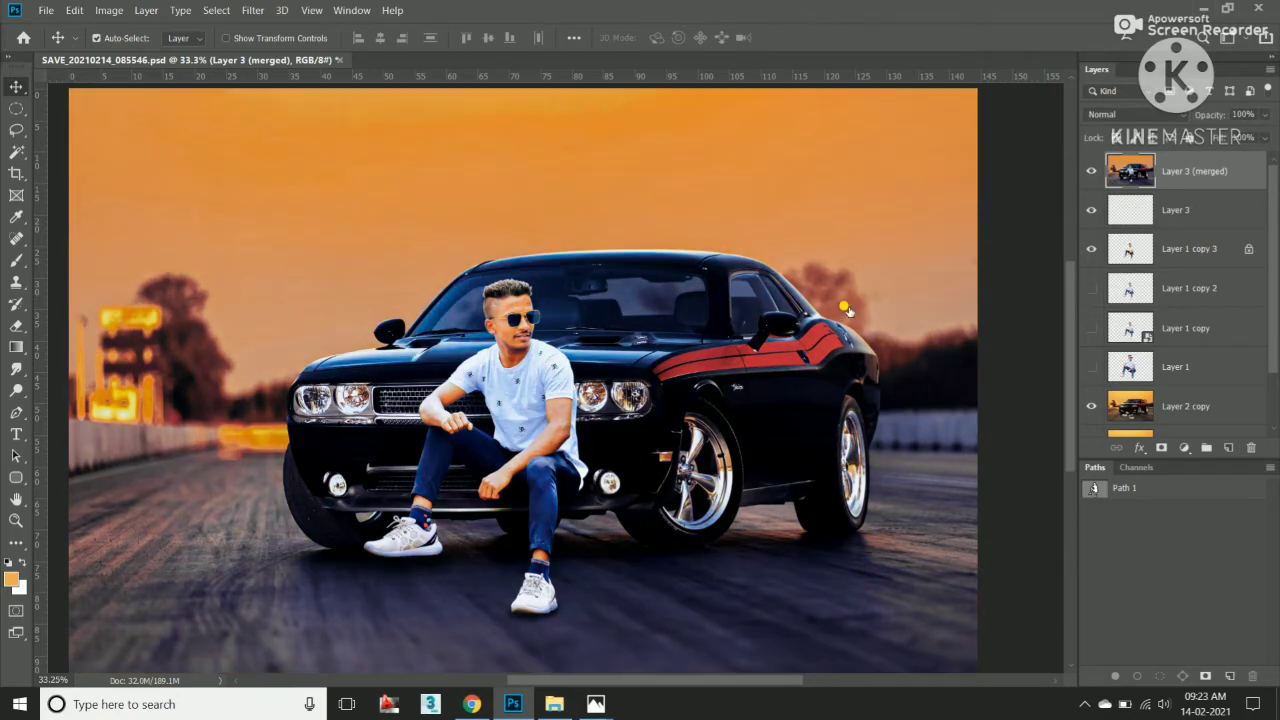
{"action": "key", "text": "ctrl+j"}
{"action": "key", "text": "ctrl+minus"}
{"action": "left_click", "coordinate": [1091, 210]}
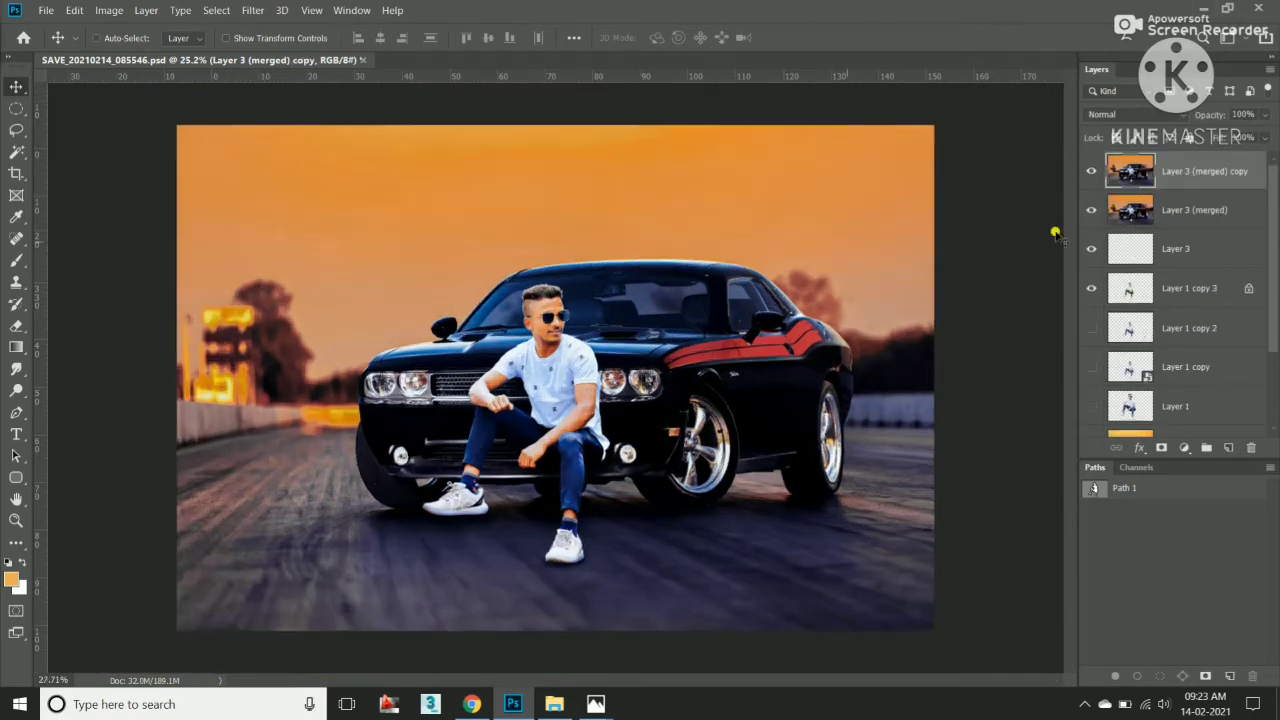
{"action": "scroll", "coordinate": [457, 240], "scroll_direction": "up", "scroll_amount": 10}
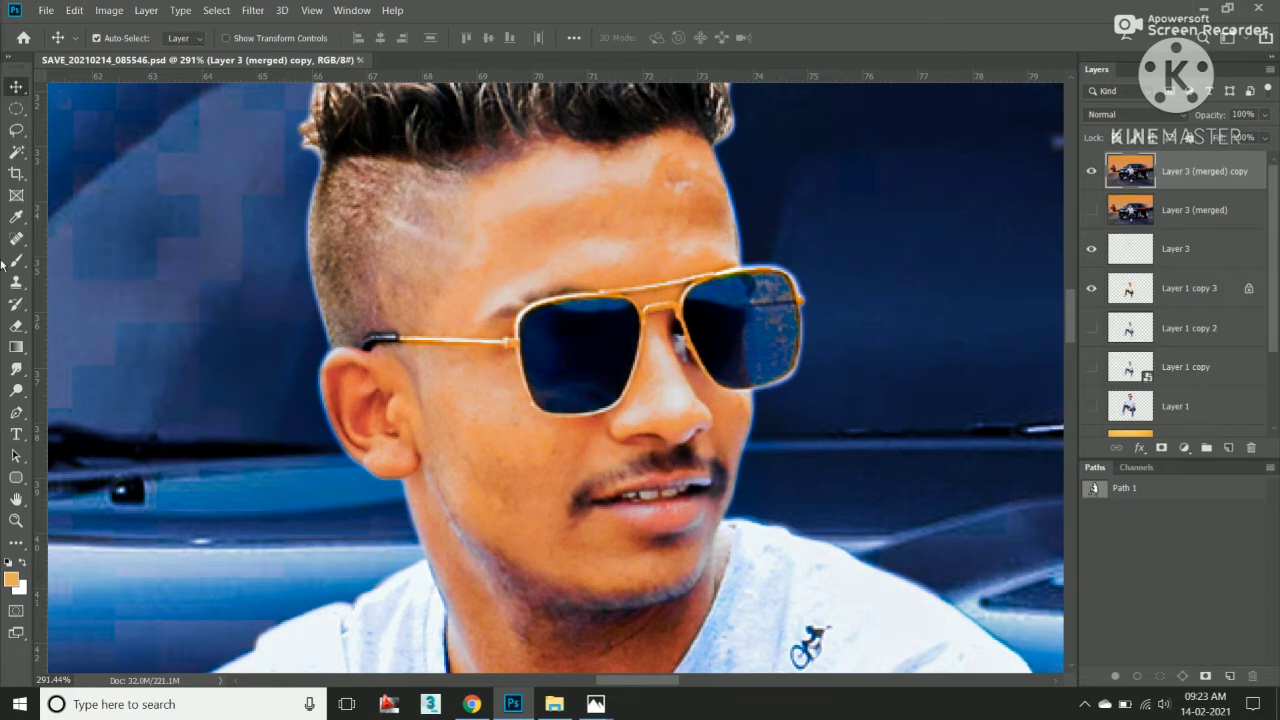
Heal the bright forehead spots with the Spot Healing Brush enlarged to size 25.
{"action": "left_click", "coordinate": [16, 238]}
{"action": "left_click", "coordinate": [100, 236]}
{"action": "scroll", "coordinate": [565, 278], "scroll_direction": "up", "scroll_amount": 2}
{"action": "key", "text": "bracketright"}
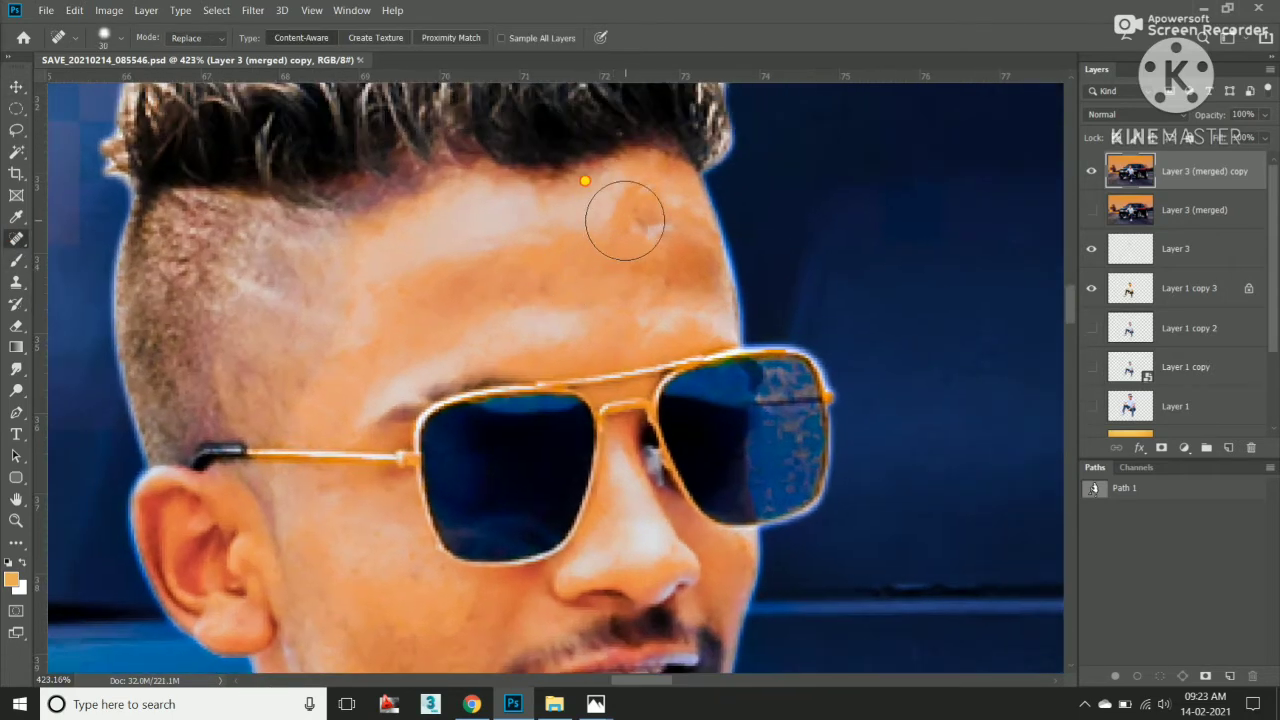
{"action": "left_click_drag", "start_coordinate": [600, 195], "coordinate": [650, 235]}
{"action": "scroll", "coordinate": [554, 302], "scroll_direction": "down", "scroll_amount": 2}
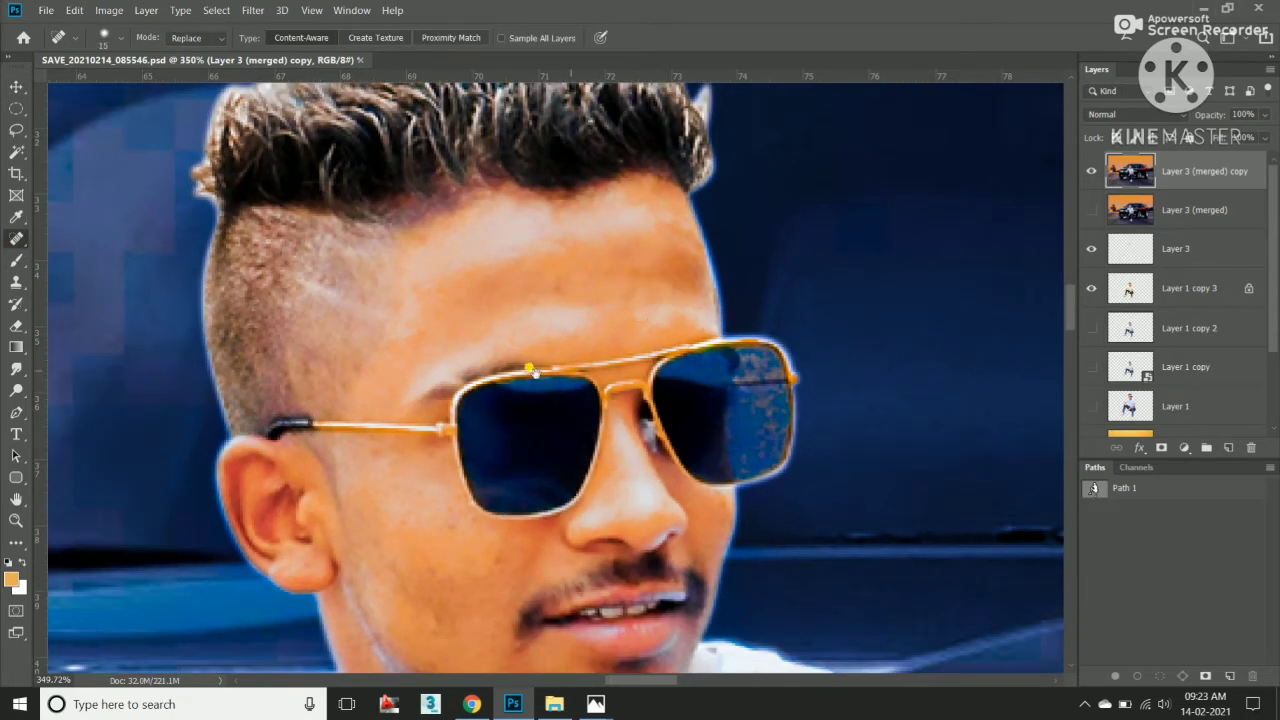
{"action": "scroll", "coordinate": [486, 414], "scroll_direction": "down", "scroll_amount": 3}
{"action": "scroll", "coordinate": [500, 523], "scroll_direction": "down", "scroll_amount": 2}
{"action": "scroll", "coordinate": [634, 467], "scroll_direction": "up", "scroll_amount": 2}
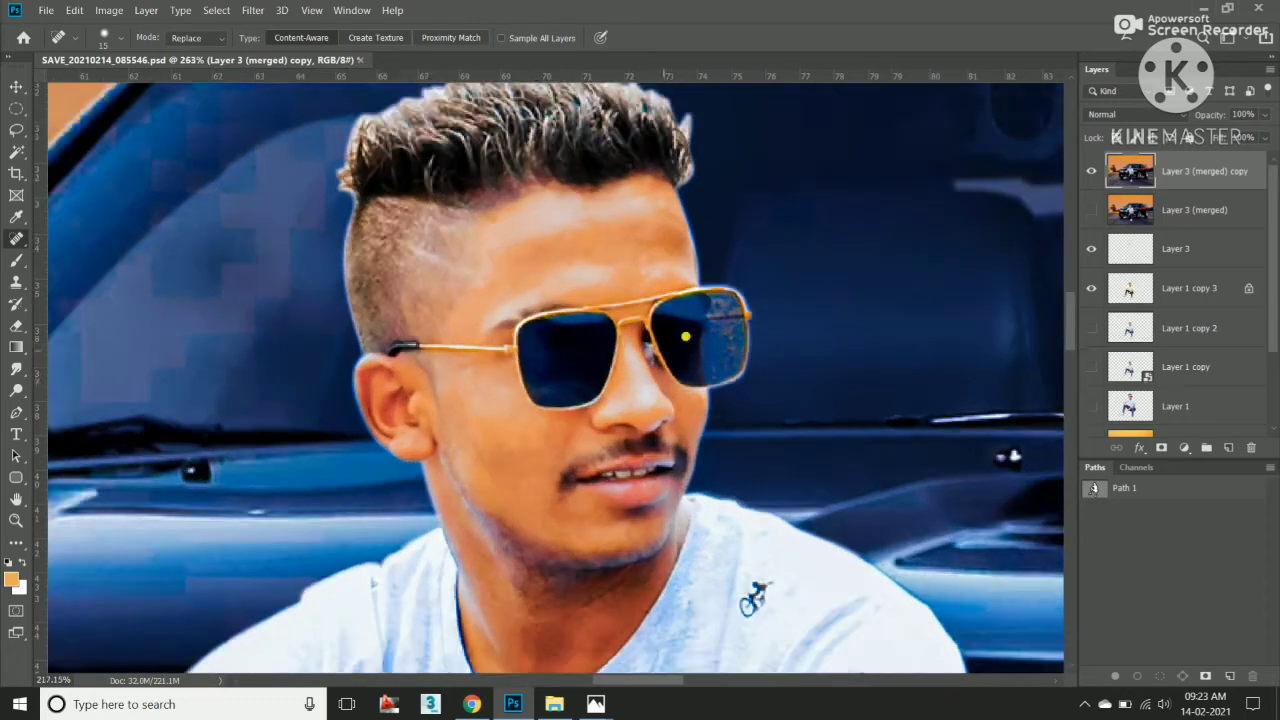
{"action": "scroll", "coordinate": [690, 330], "scroll_direction": "up", "scroll_amount": 3}
Heal the speckled reflection and upper area of the right sunglass lens.
{"action": "left_click_drag", "start_coordinate": [733, 327], "coordinate": [720, 395]}
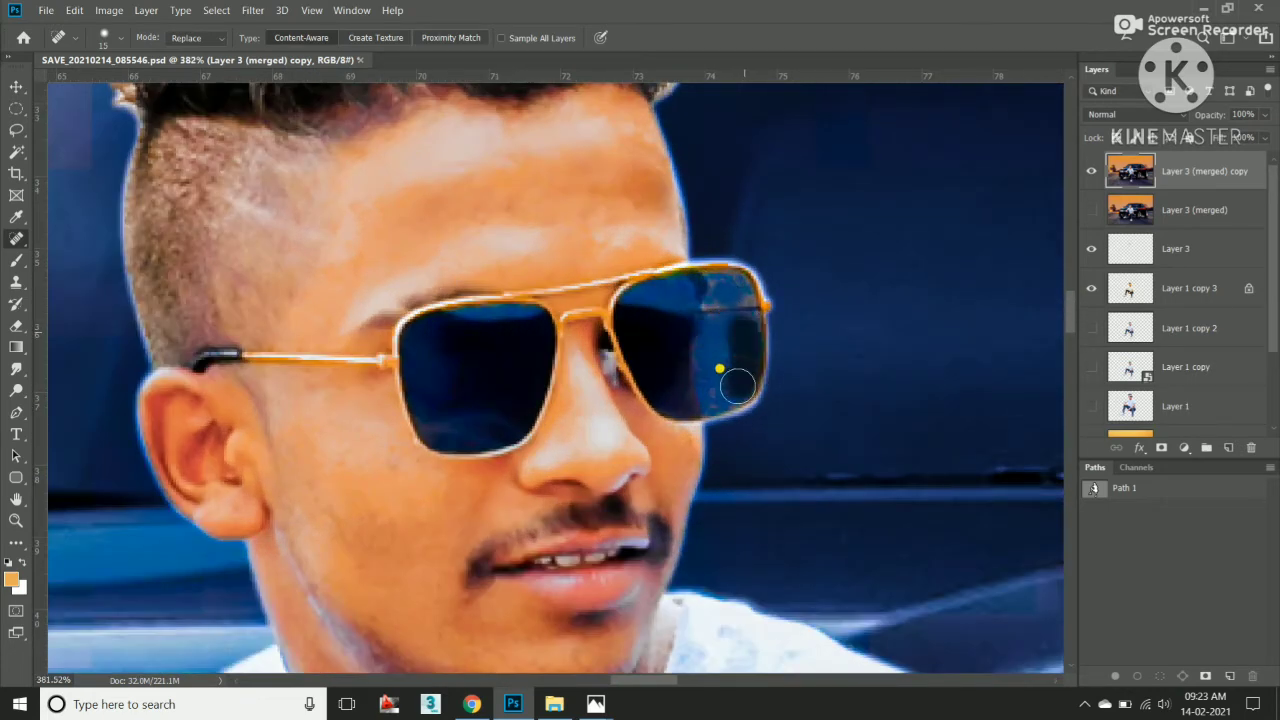
{"action": "left_click_drag", "start_coordinate": [740, 300], "coordinate": [705, 290]}
{"action": "scroll", "coordinate": [694, 400], "scroll_direction": "down", "scroll_amount": 2}
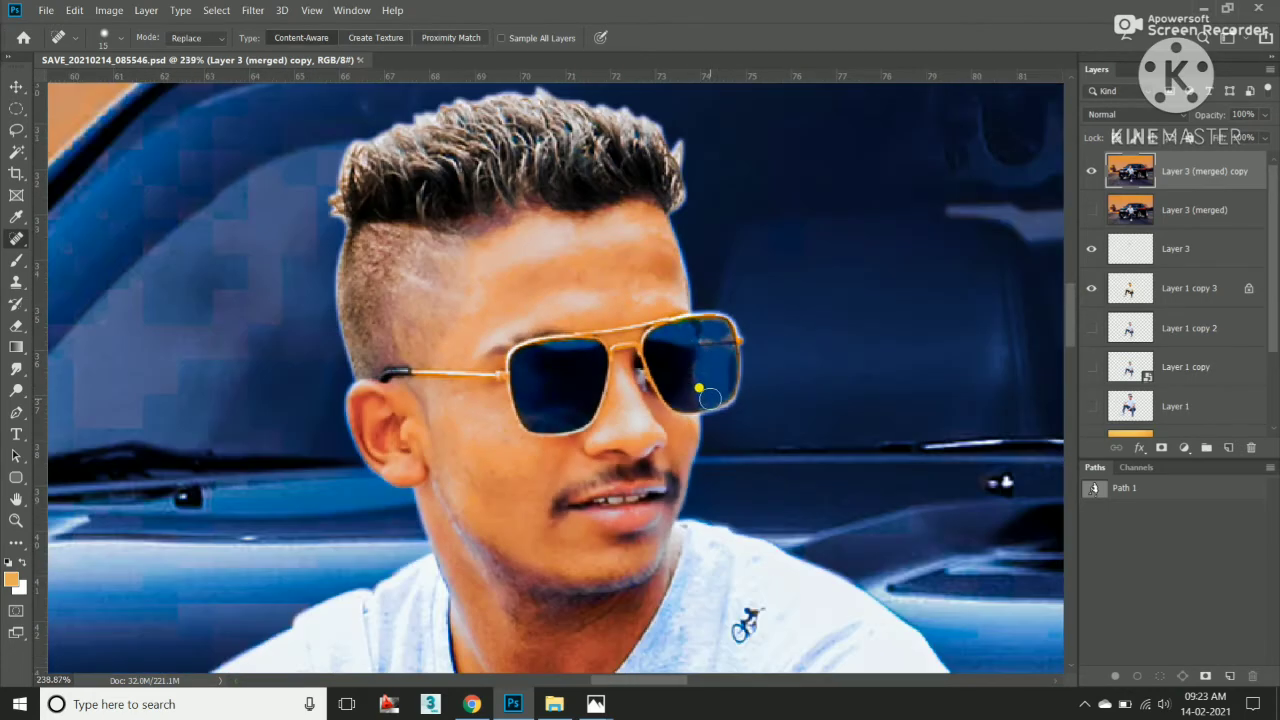
{"action": "scroll", "coordinate": [705, 352], "scroll_direction": "up", "scroll_amount": 1}
Blend the right forehead with the Mixer Brush at size 35, loading a selection around the person.
{"action": "right_click", "coordinate": [16, 260]}
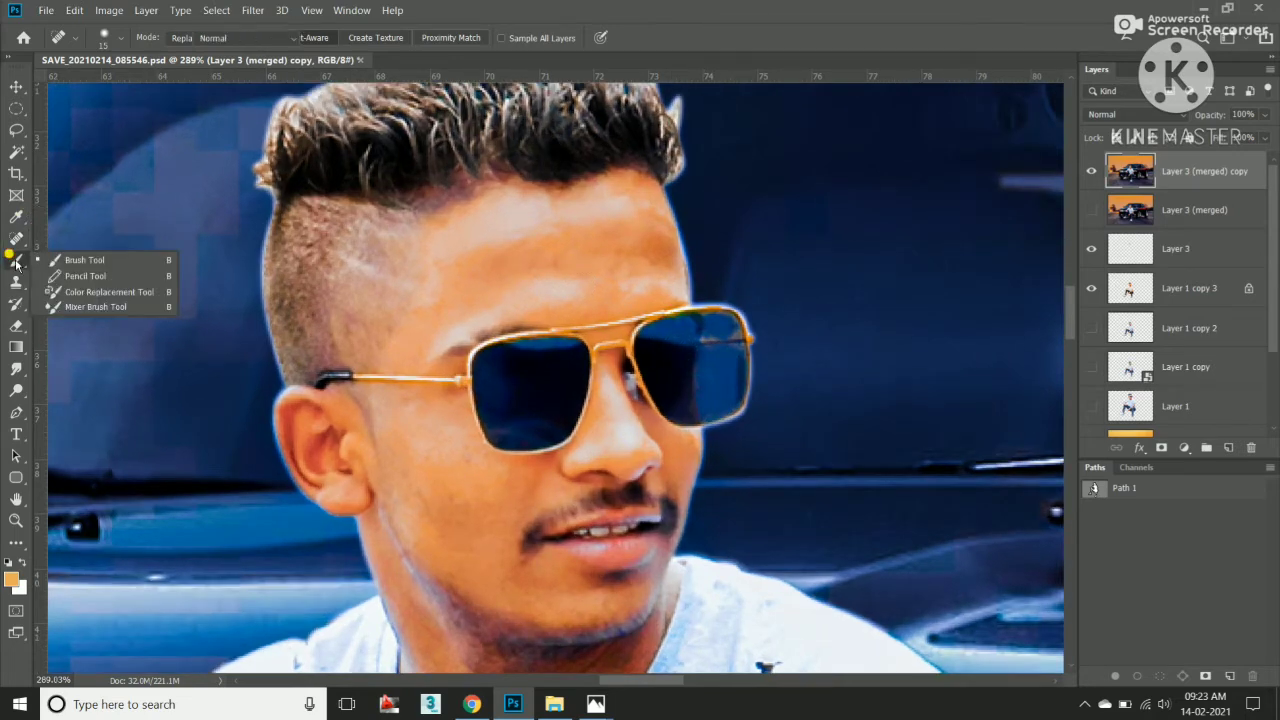
{"action": "left_click", "coordinate": [95, 310]}
{"action": "key", "text": "bracketright"}
{"action": "key", "text": "bracketright"}
{"action": "key", "text": "bracketright"}
{"action": "scroll", "coordinate": [515, 241], "scroll_direction": "up", "scroll_amount": 1}
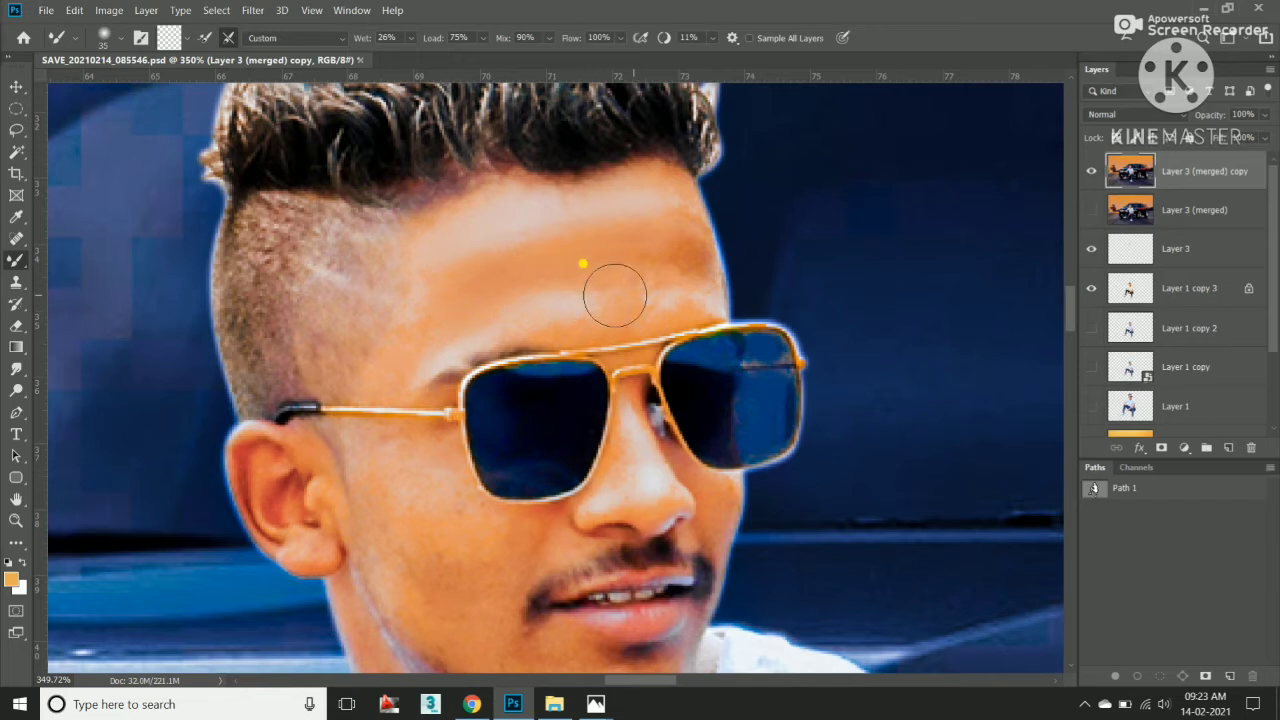
{"action": "left_click_drag", "start_coordinate": [651, 254], "coordinate": [697, 283]}
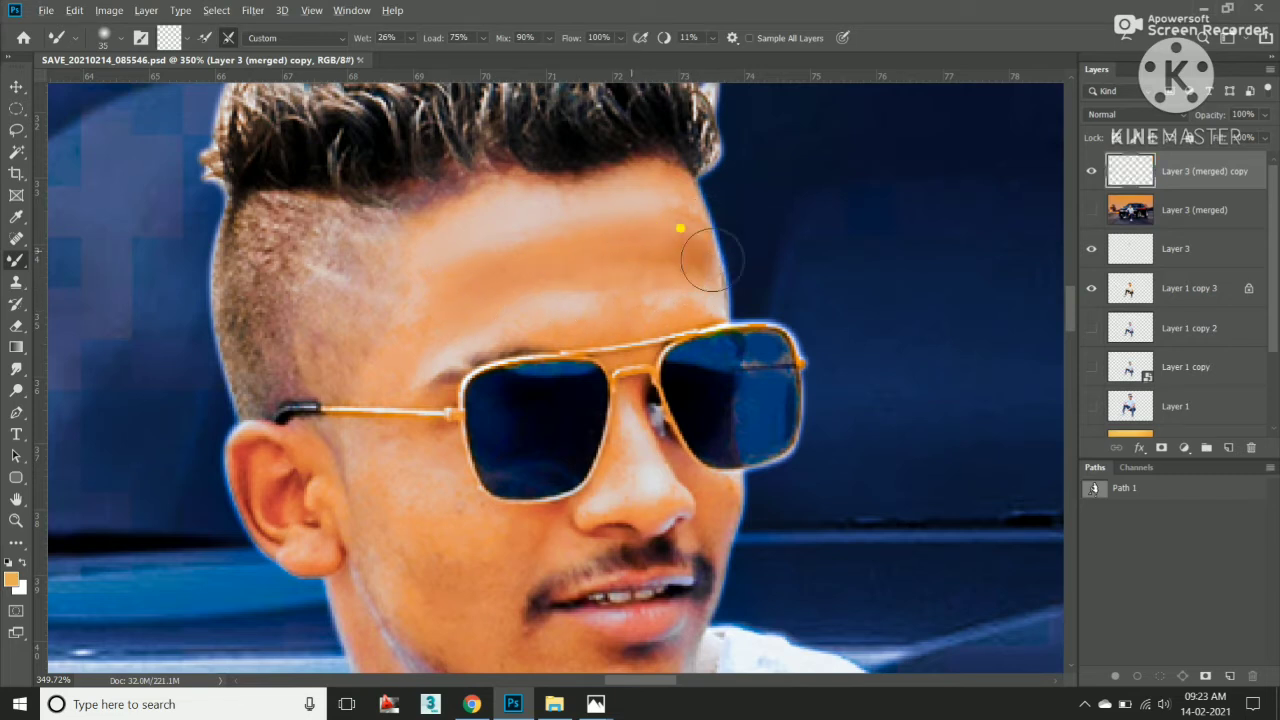
{"action": "key", "text": "ctrl+Return"}
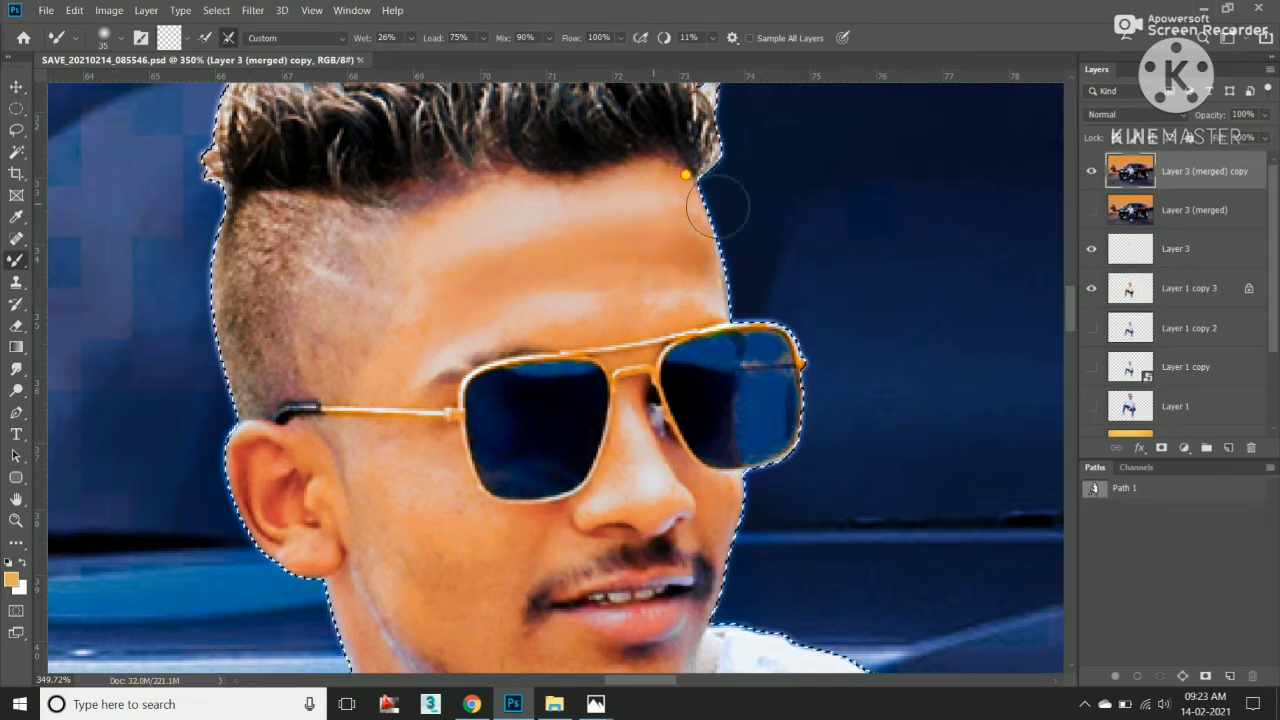
{"action": "left_click_drag", "start_coordinate": [686, 256], "coordinate": [645, 238]}
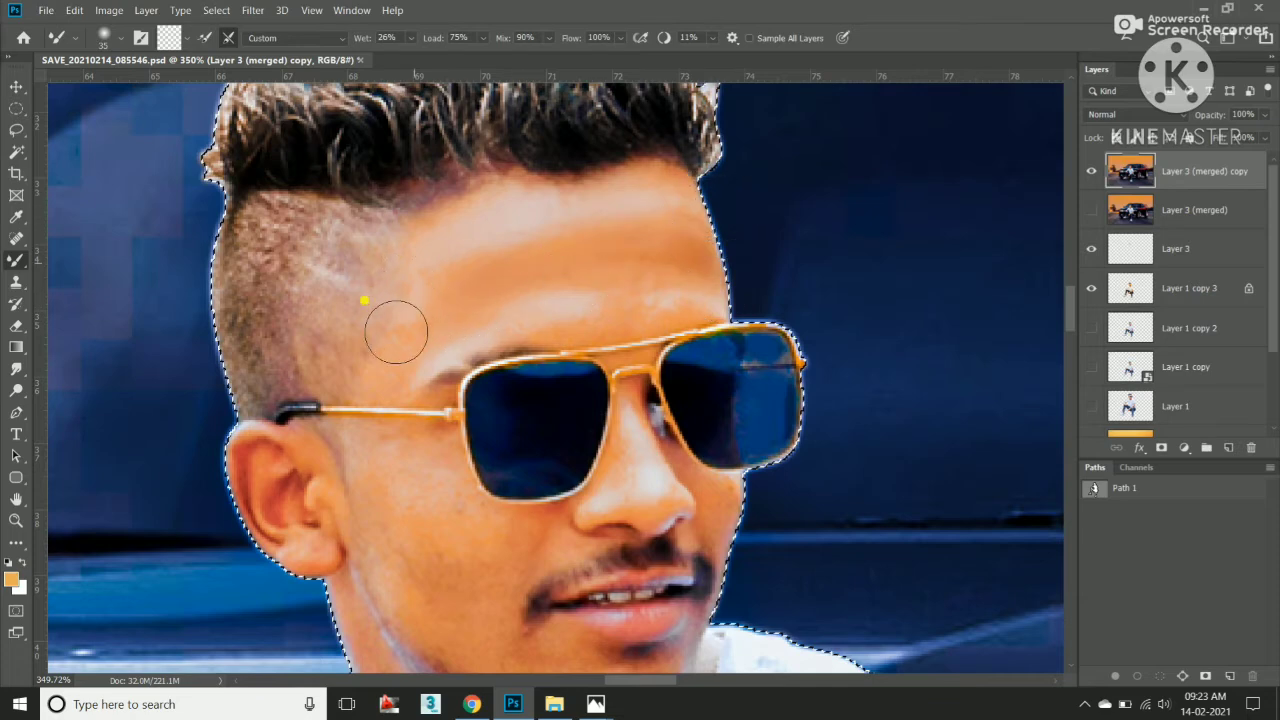
Blend the cheek near the ear and the skin beside the nose bridge.
{"action": "left_click_drag", "start_coordinate": [643, 291], "coordinate": [731, 173]}
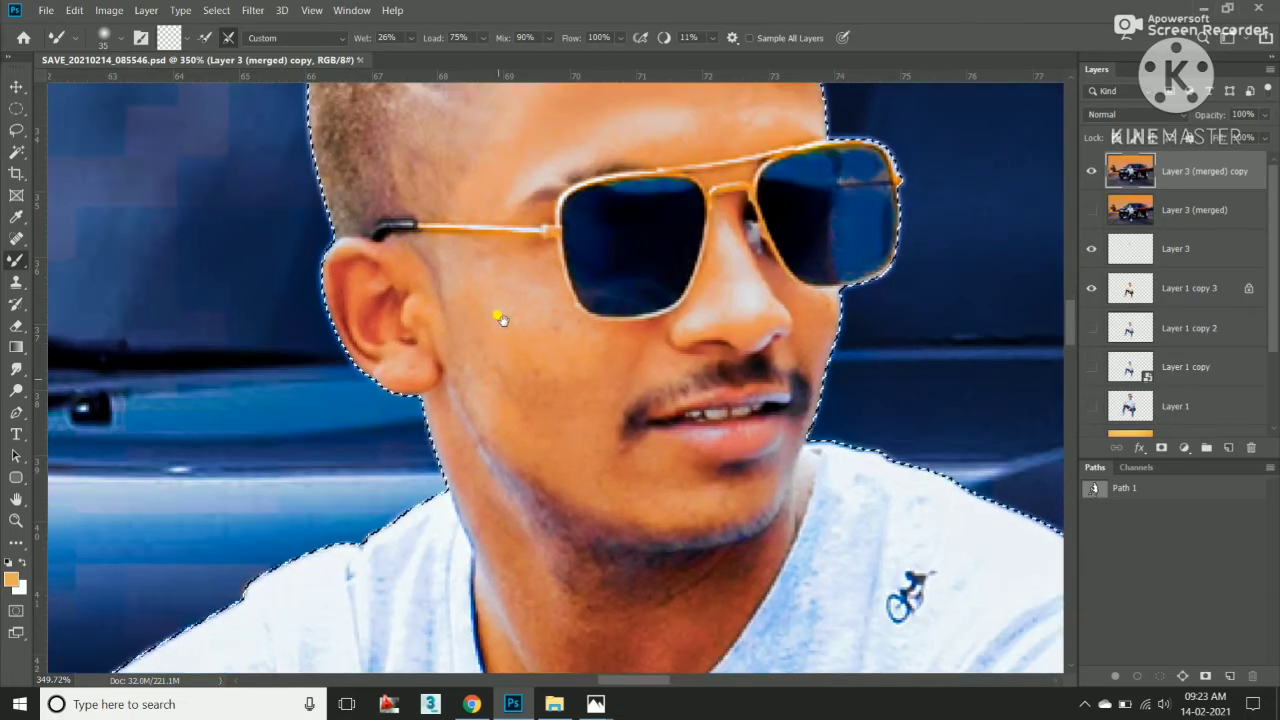
{"action": "left_click_drag", "start_coordinate": [493, 379], "coordinate": [500, 314]}
{"action": "mouse_move", "coordinate": [531, 363]}
{"action": "left_mouse_down"}
{"action": "mouse_move", "coordinate": [500, 371]}
{"action": "mouse_move", "coordinate": [554, 346]}
{"action": "mouse_move", "coordinate": [491, 263]}
{"action": "mouse_move", "coordinate": [537, 346]}
{"action": "left_mouse_up"}
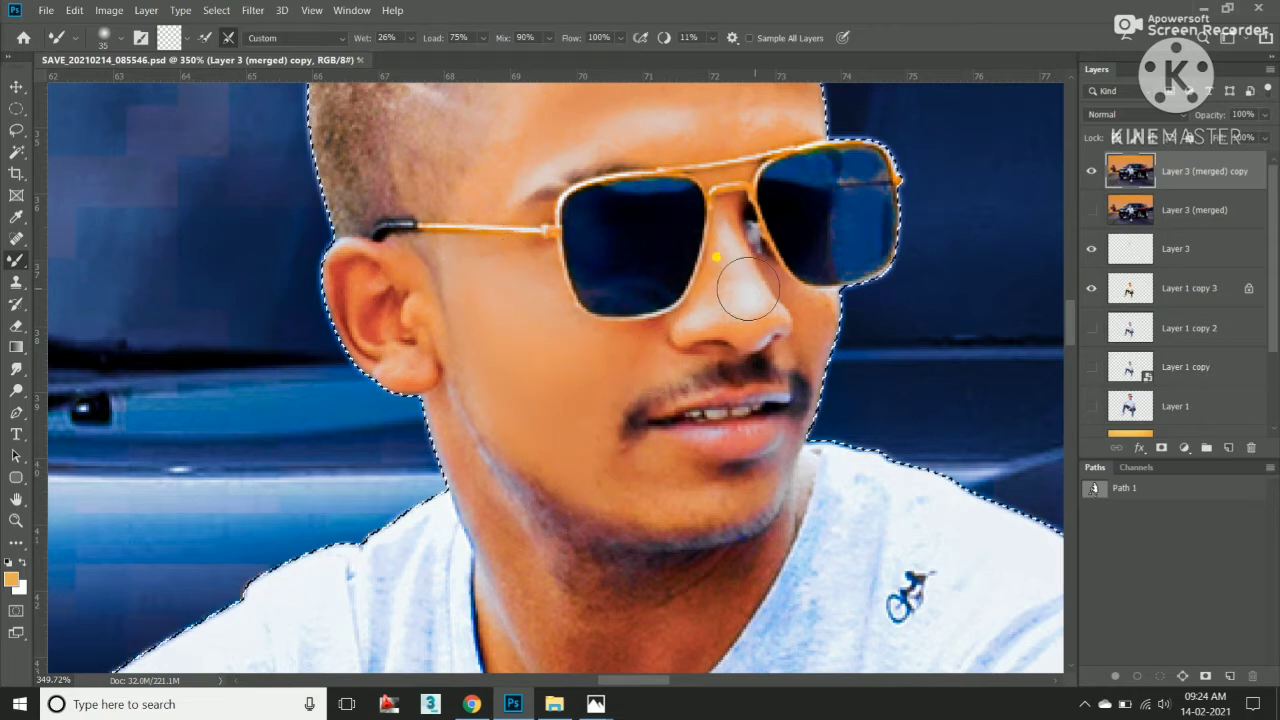
{"action": "key", "text": "bracketleft"}
{"action": "left_click_drag", "start_coordinate": [748, 287], "coordinate": [731, 212]}
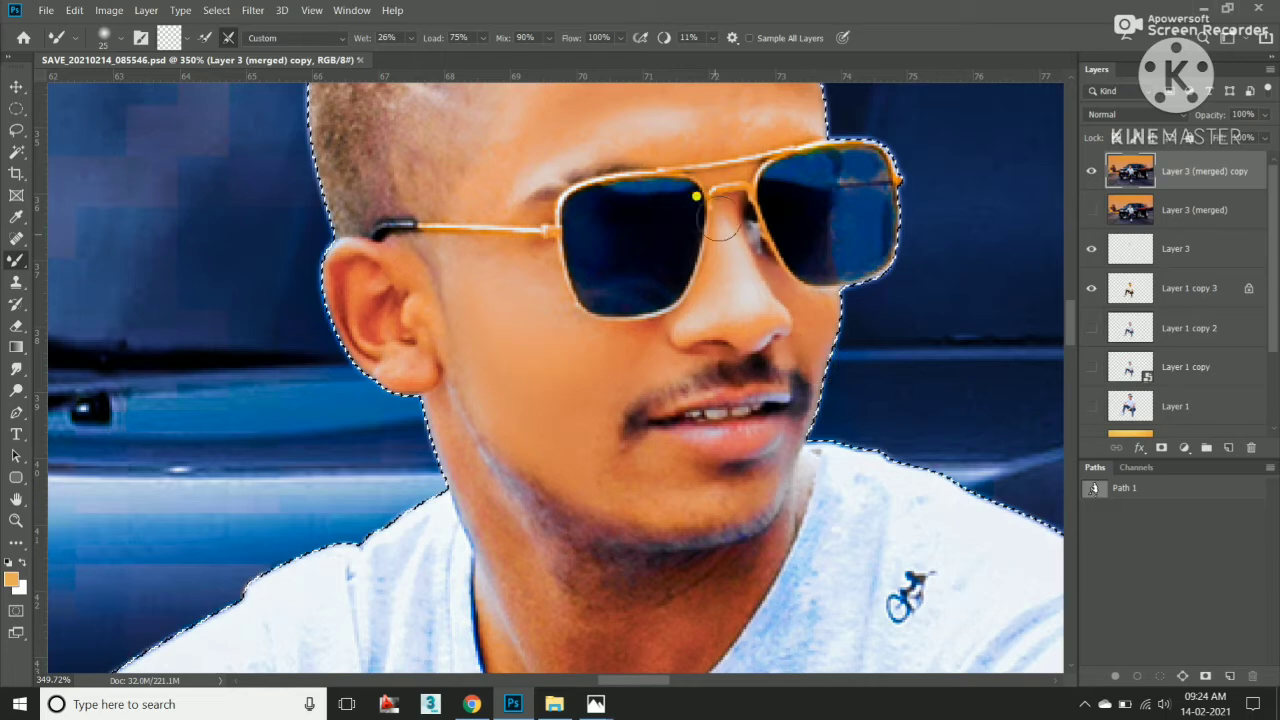
Smooth the neck, the jawline and the neck's edge against the shirt.
{"action": "left_click_drag", "start_coordinate": [648, 376], "coordinate": [557, 300]}
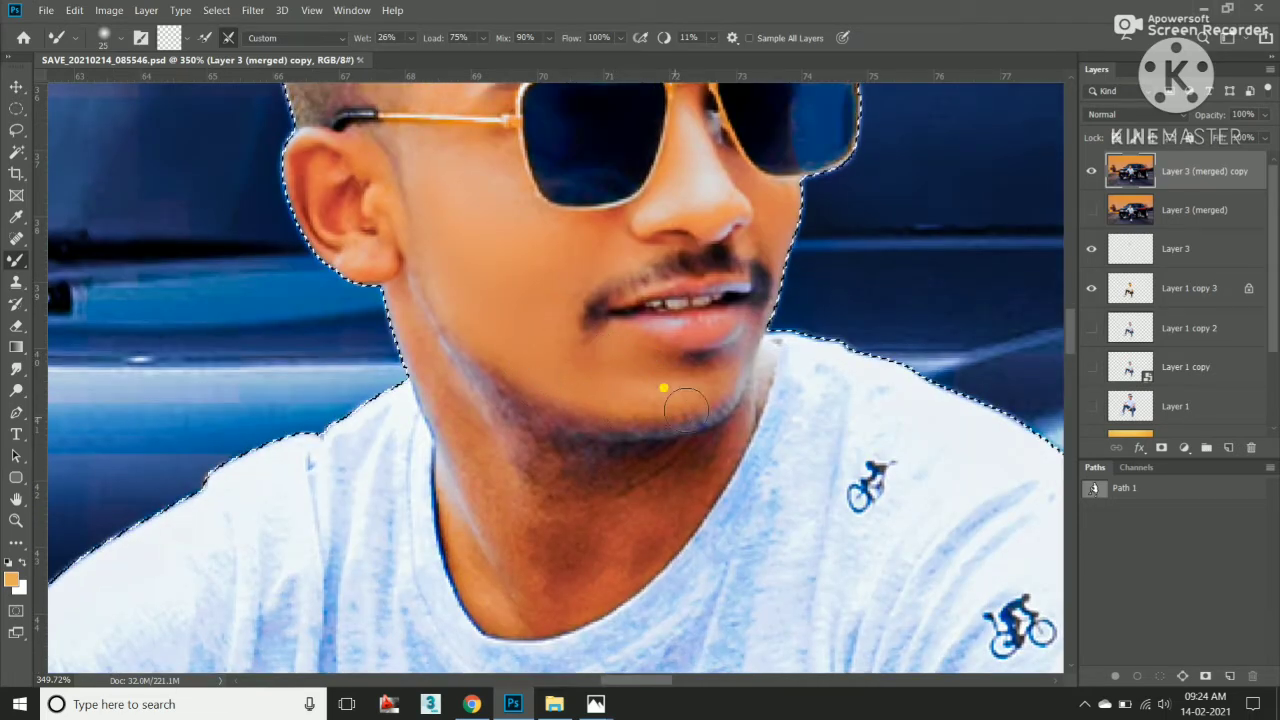
{"action": "mouse_move", "coordinate": [509, 544]}
{"action": "left_mouse_down"}
{"action": "mouse_move", "coordinate": [529, 580]}
{"action": "mouse_move", "coordinate": [539, 497]}
{"action": "left_mouse_up"}
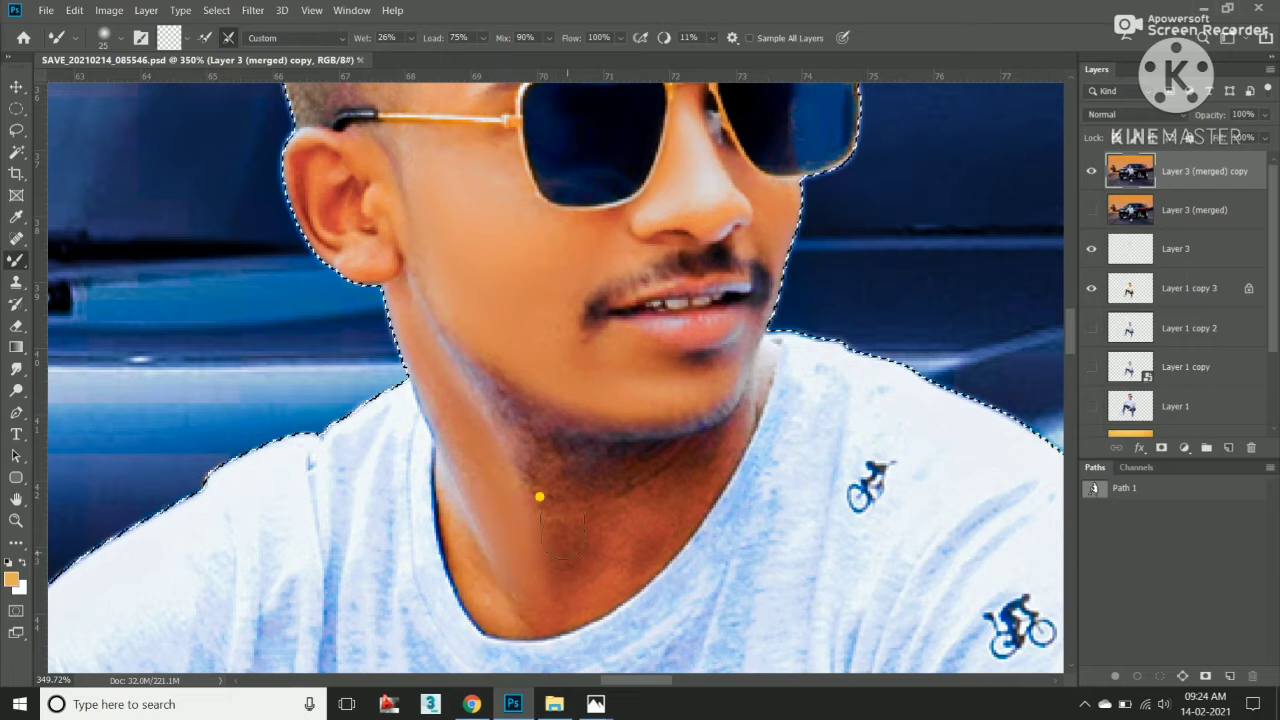
{"action": "left_click_drag", "start_coordinate": [650, 500], "coordinate": [614, 540]}
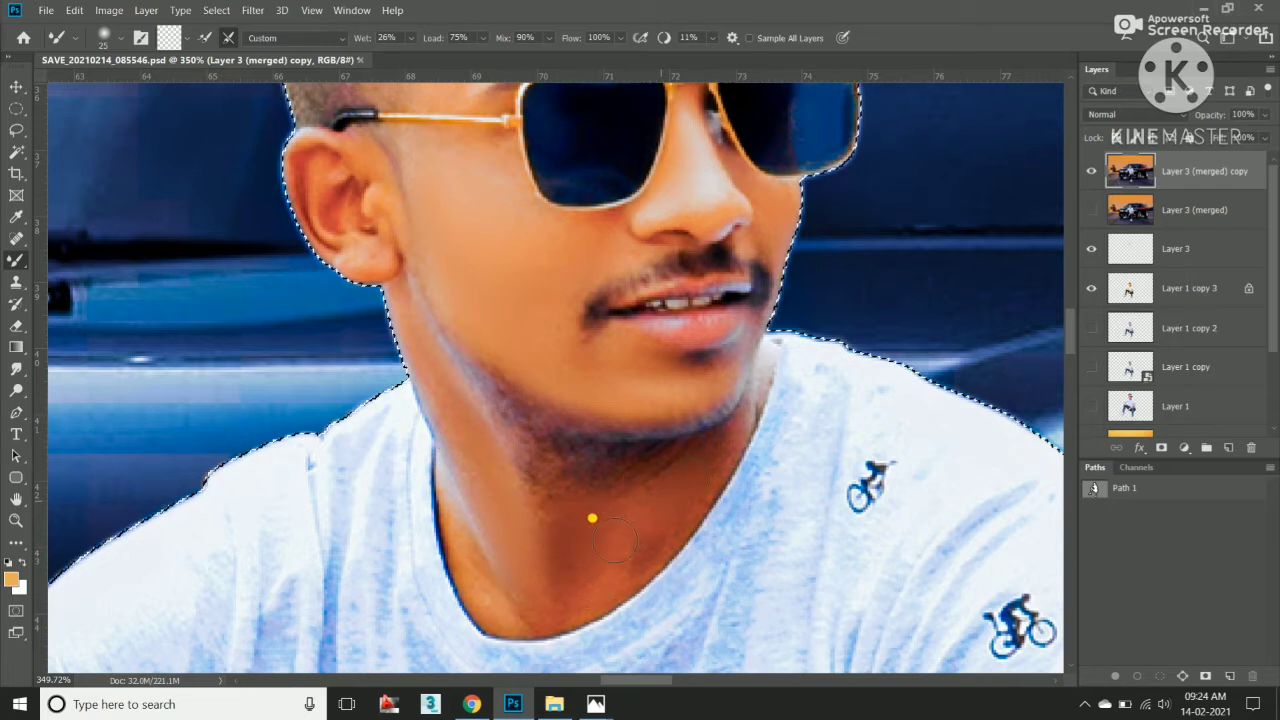
{"action": "left_click_drag", "start_coordinate": [484, 389], "coordinate": [458, 350]}
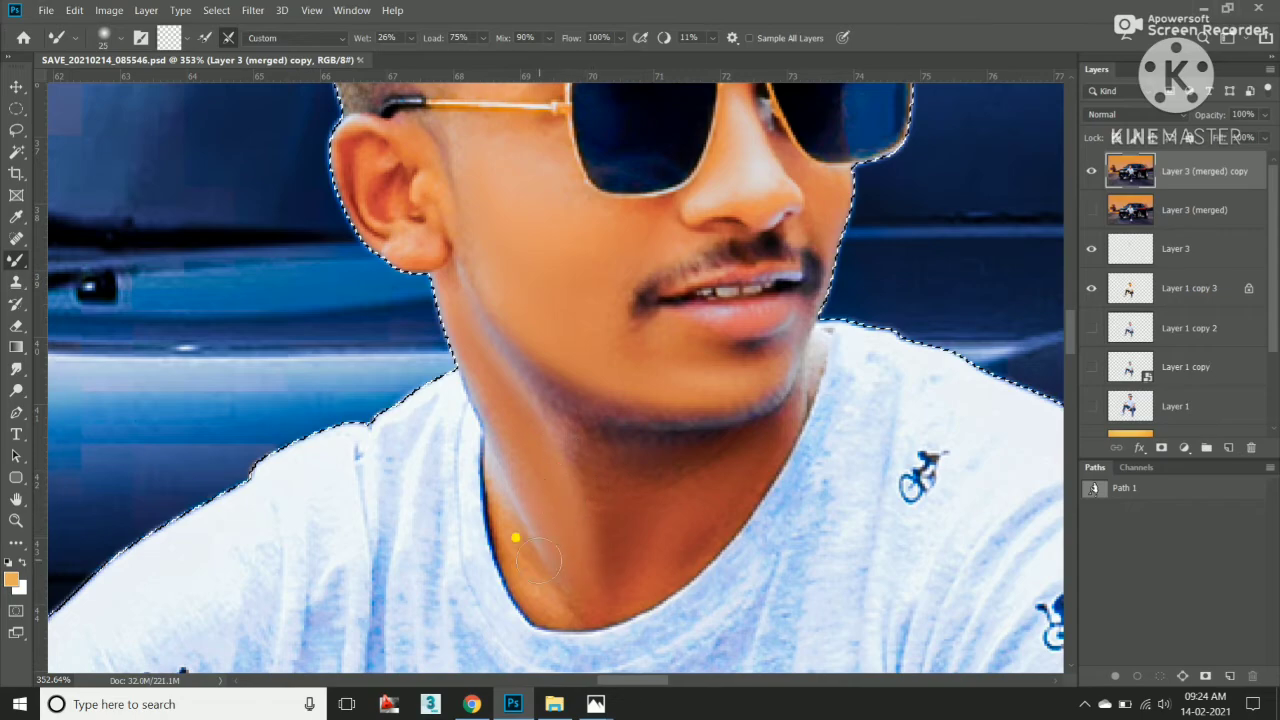
{"action": "left_click_drag", "start_coordinate": [515, 538], "coordinate": [525, 587]}
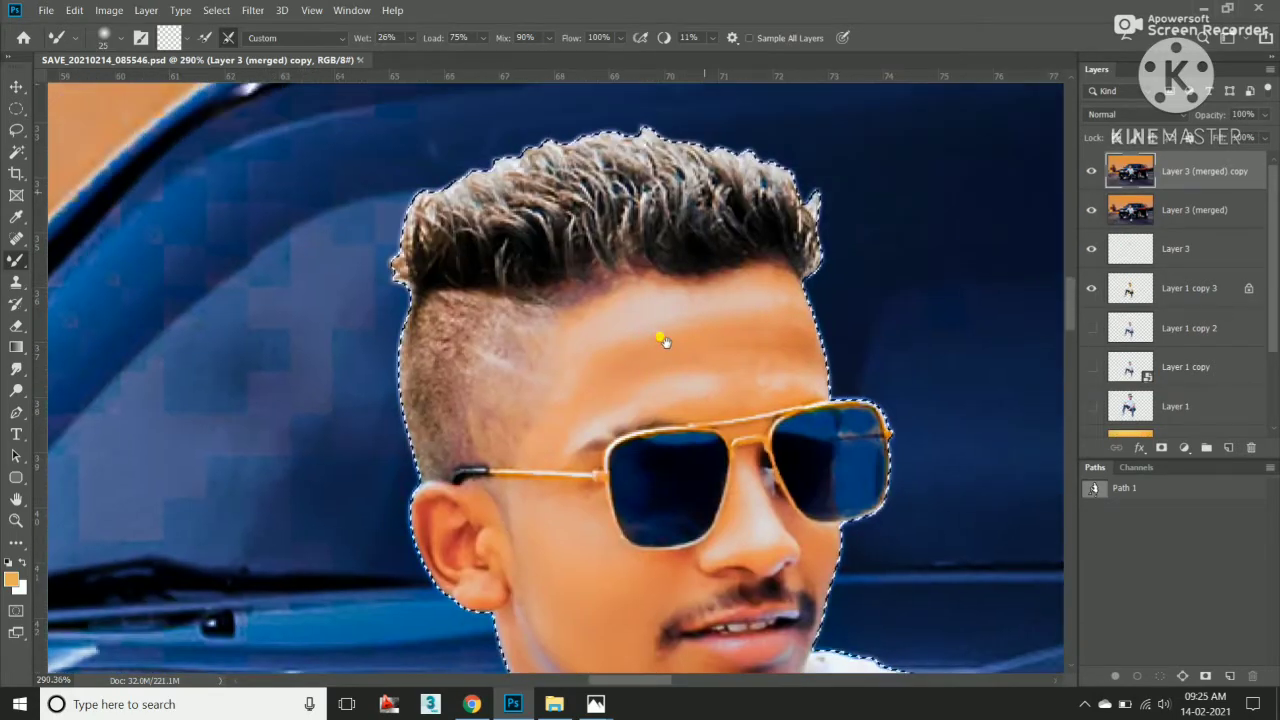
Smooth the lower edge of the ear with the Mixer Brush.
{"action": "right_click", "coordinate": [590, 165]}
{"action": "key", "text": "Escape"}
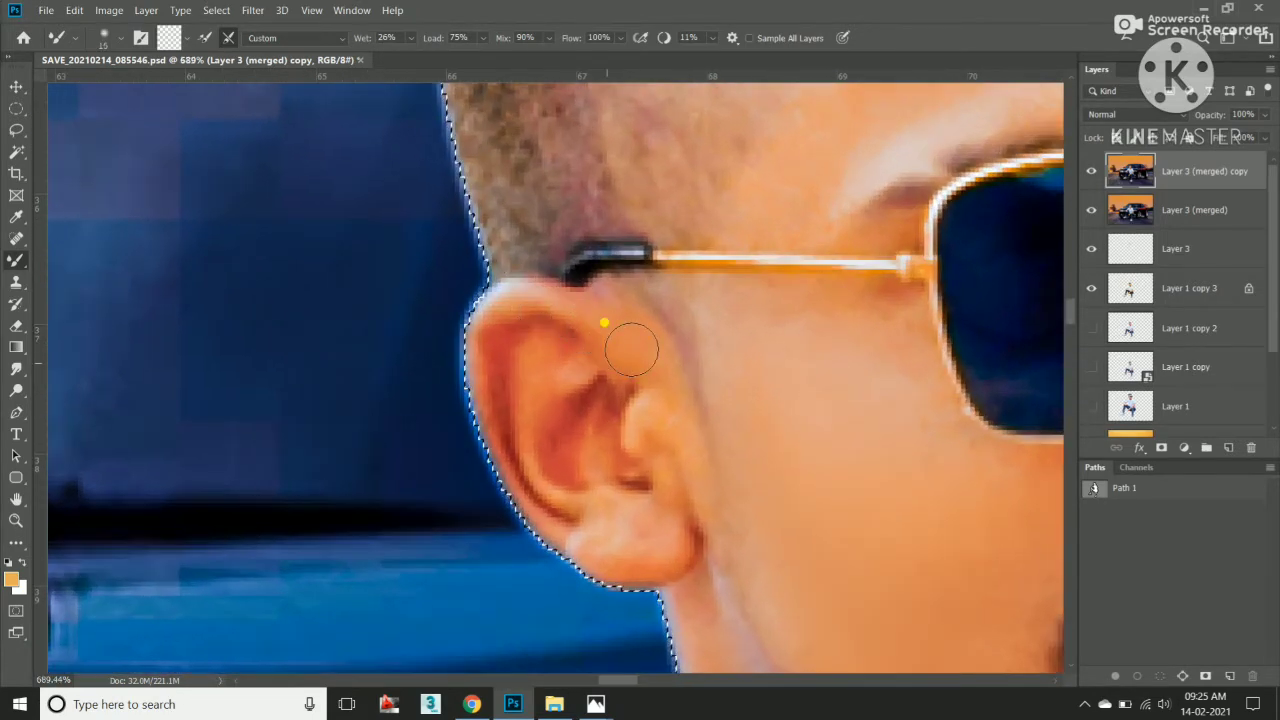
{"action": "left_click_drag", "start_coordinate": [482, 460], "coordinate": [593, 527]}
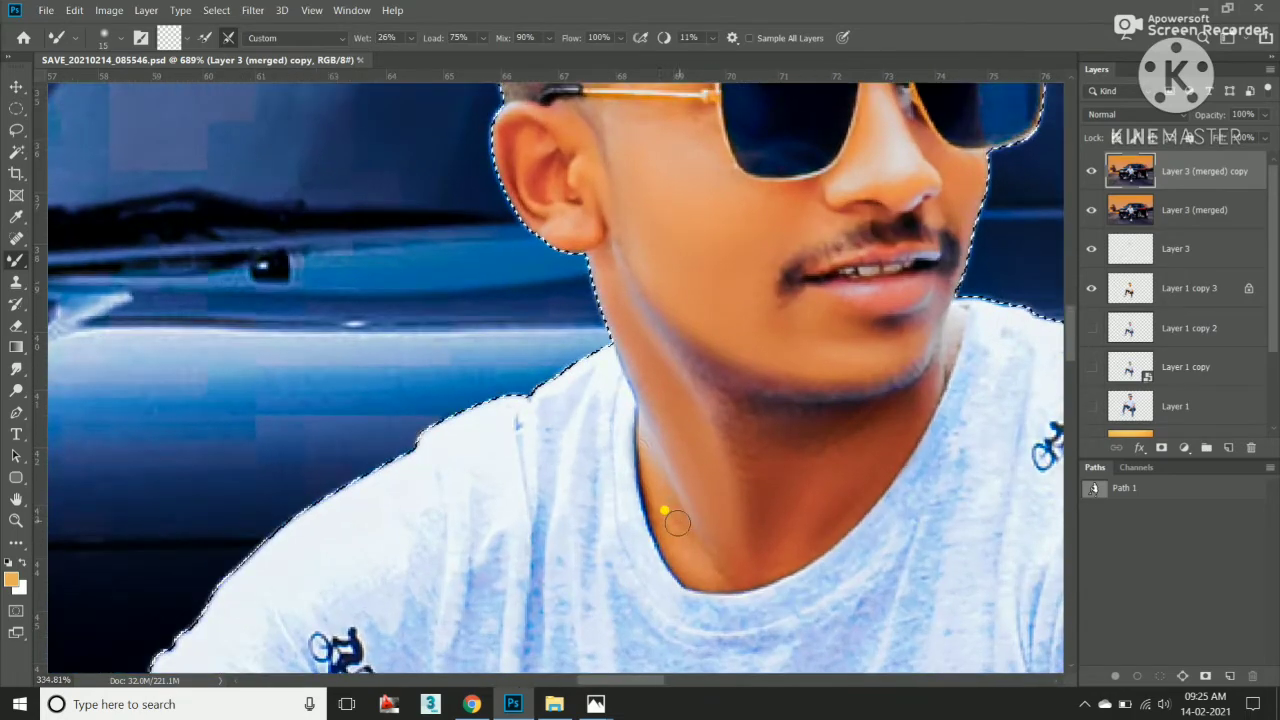
{"action": "scroll", "coordinate": [573, 357], "scroll_direction": "up", "scroll_amount": 3}
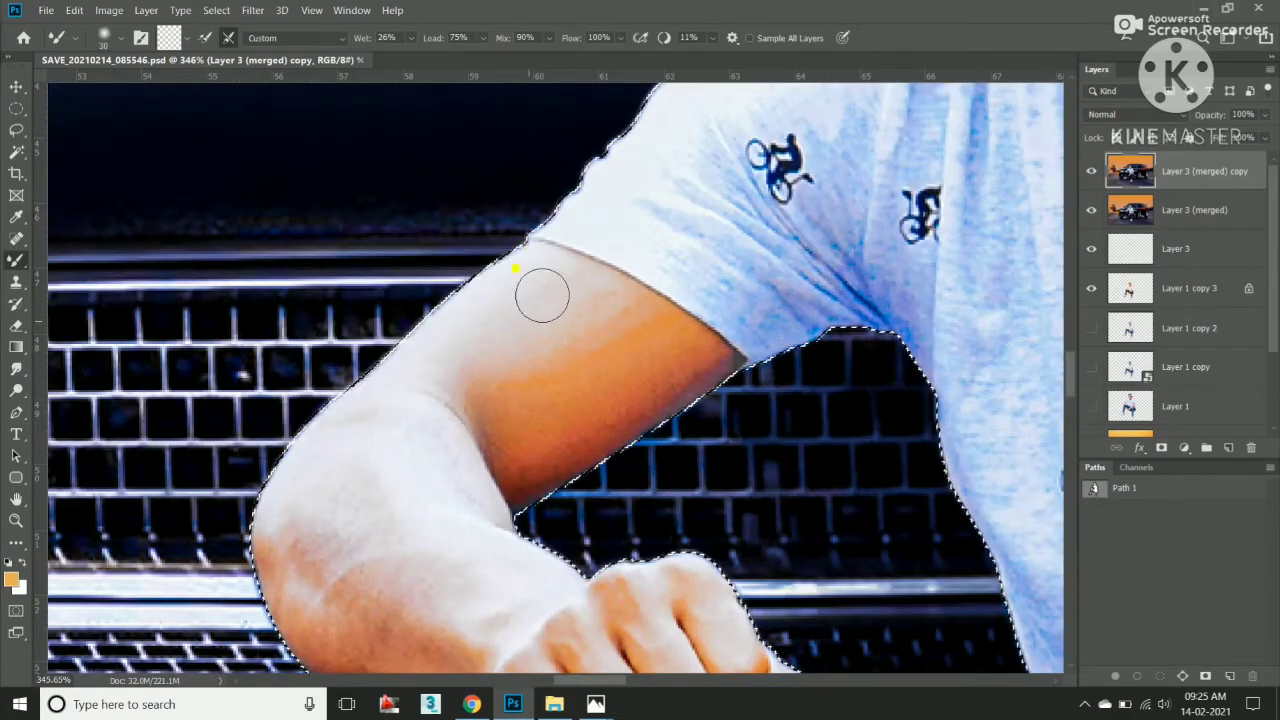
Blend the skin across the upper arm, along its edge, and near the elbow.
{"action": "left_click_drag", "start_coordinate": [542, 295], "coordinate": [612, 324]}
{"action": "left_click_drag", "start_coordinate": [657, 369], "coordinate": [677, 355]}
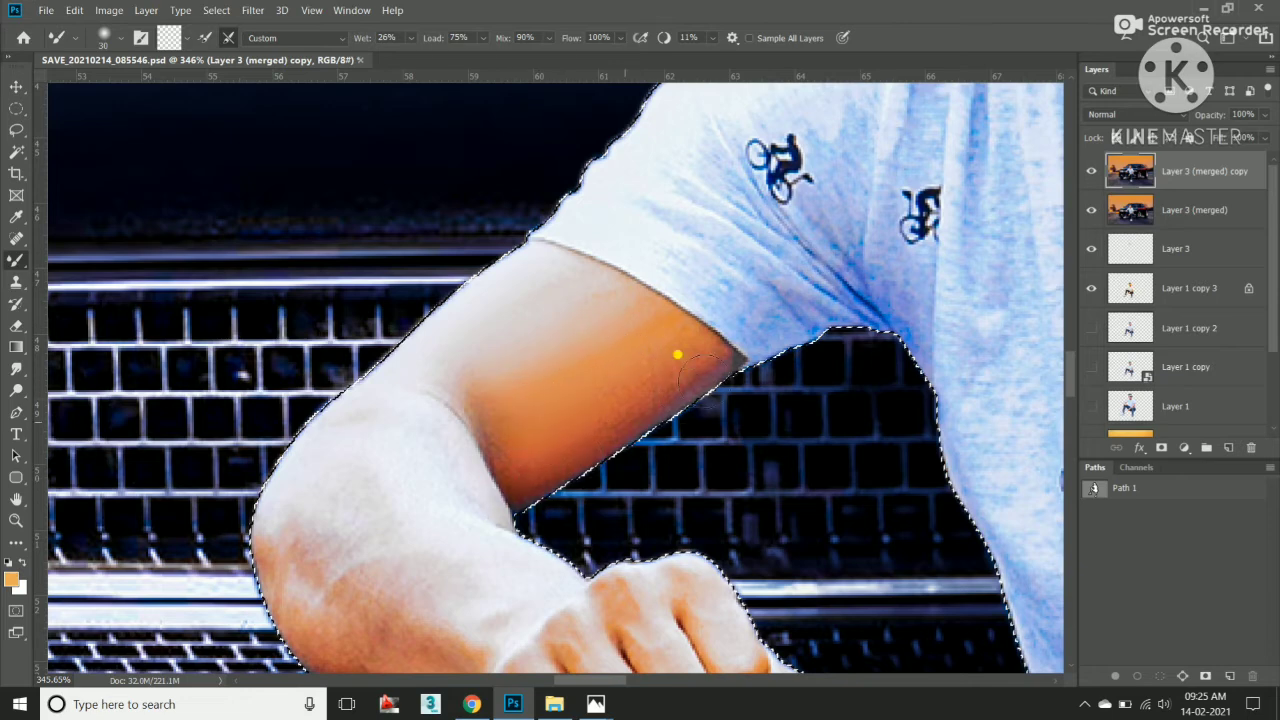
{"action": "scroll", "coordinate": [434, 400], "scroll_direction": "down", "scroll_amount": 2}
{"action": "scroll", "coordinate": [434, 400], "scroll_direction": "left", "scroll_amount": 2}
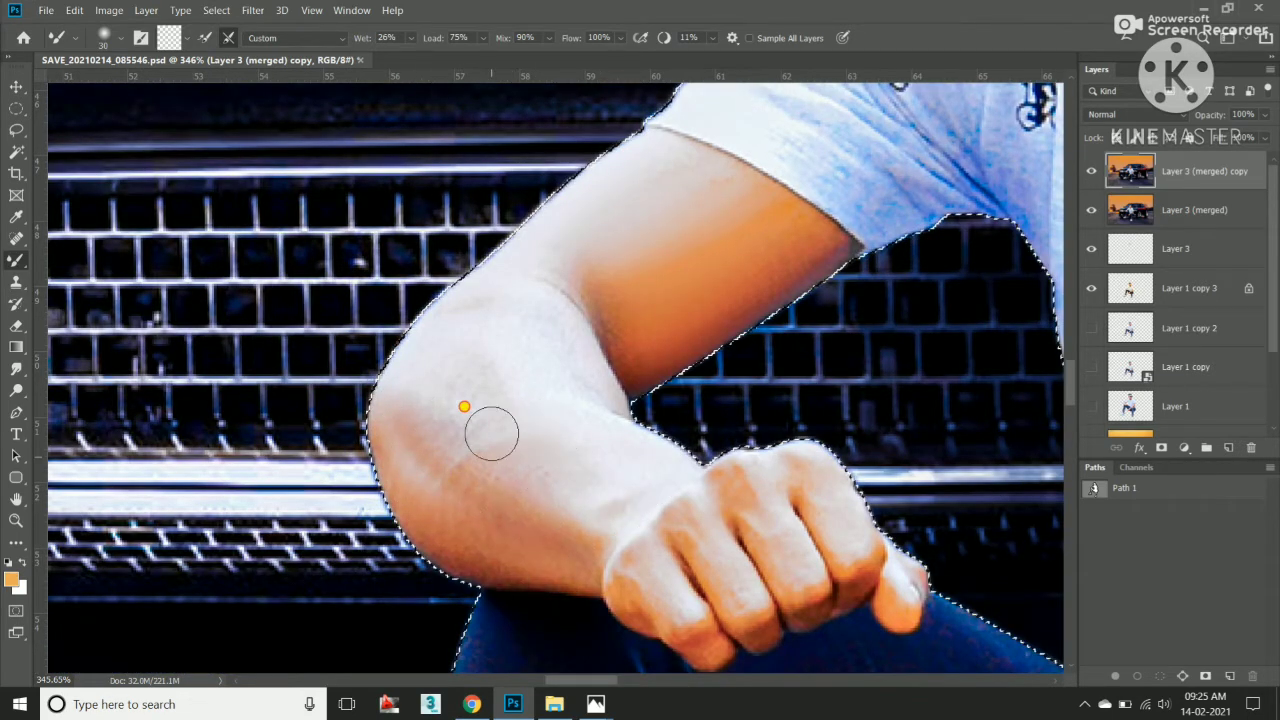
{"action": "left_click_drag", "start_coordinate": [518, 270], "coordinate": [533, 287]}
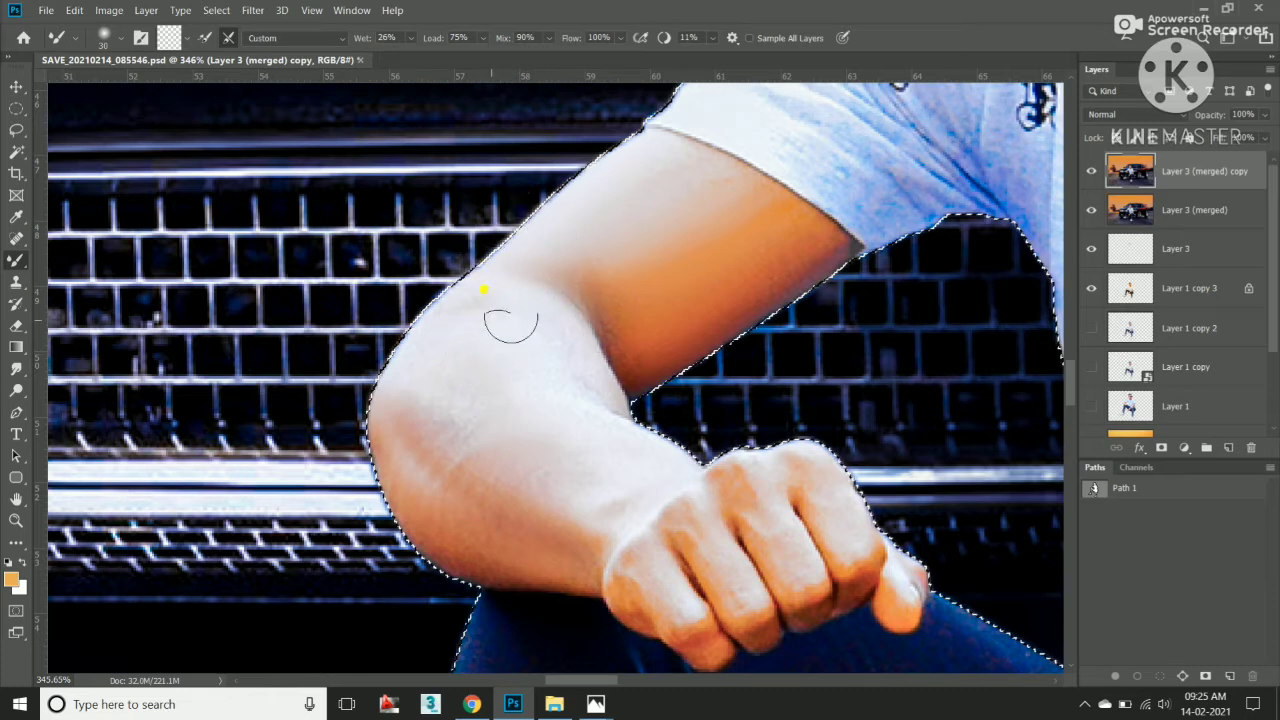
{"action": "scroll", "coordinate": [470, 537], "scroll_direction": "down", "scroll_amount": 3}
{"action": "scroll", "coordinate": [528, 357], "scroll_direction": "up", "scroll_amount": 2}
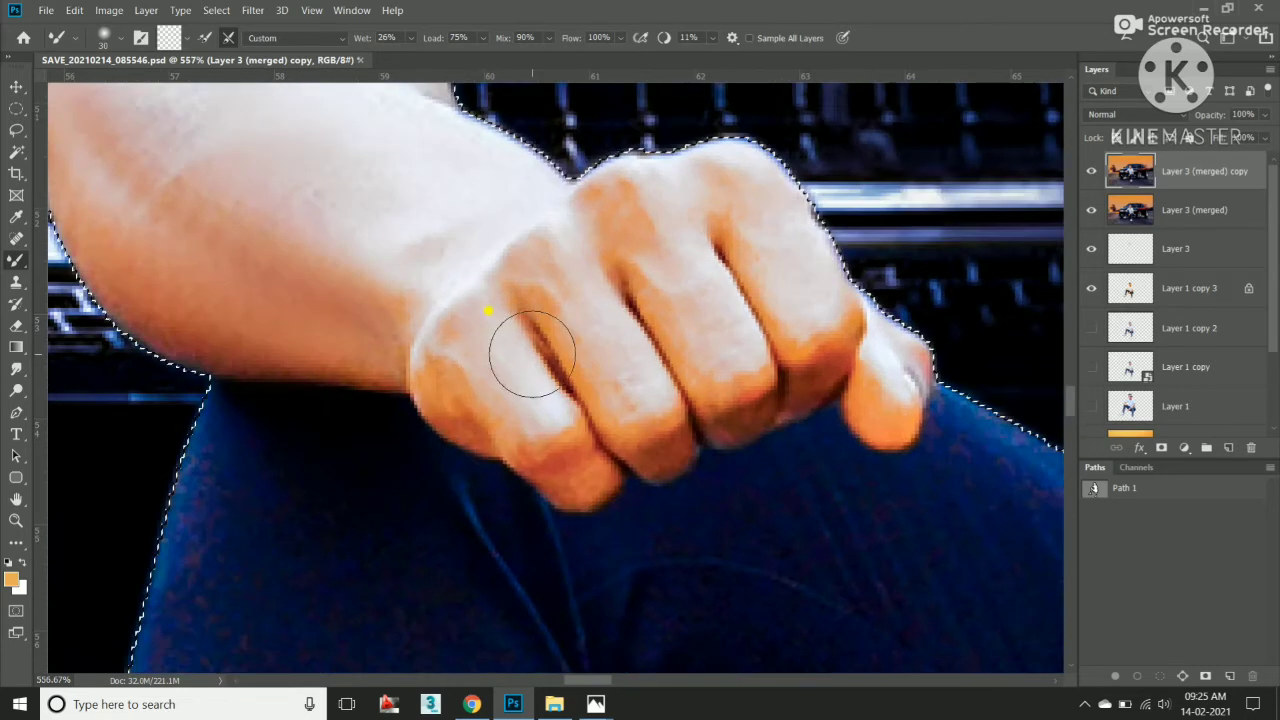
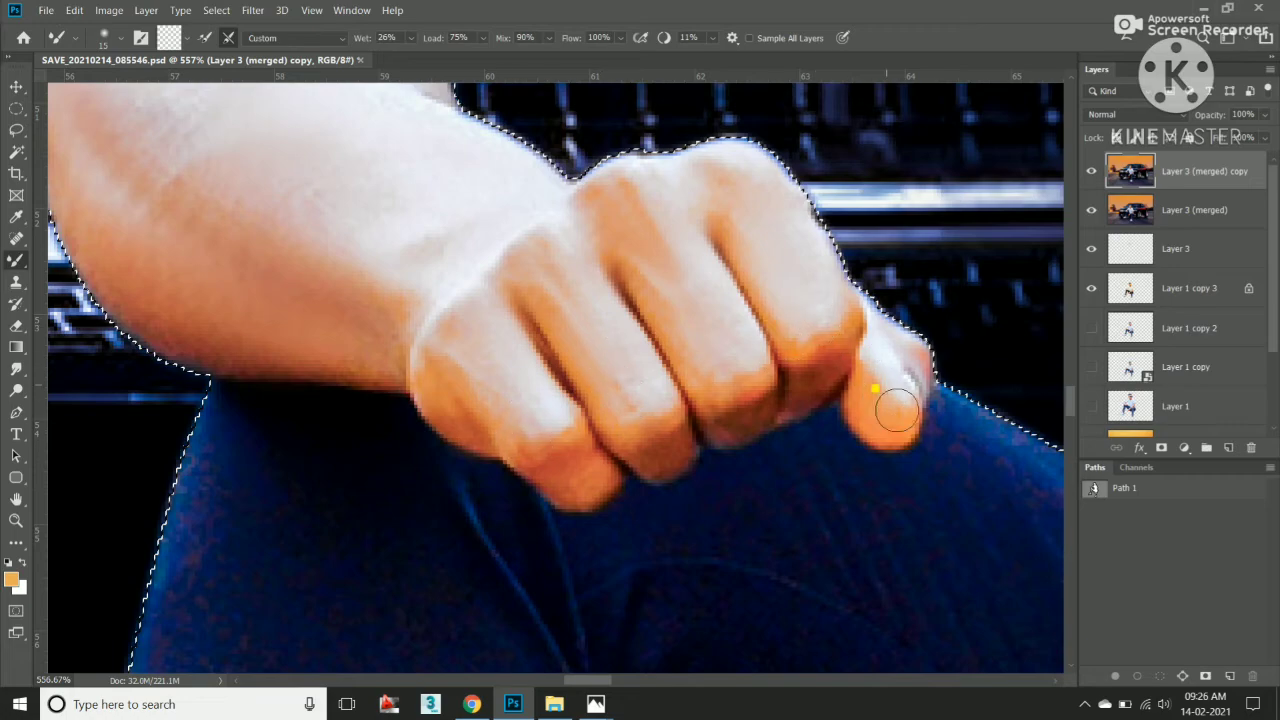
Blend the streaky highlights across the fist with the Mixer Brush.
{"action": "scroll", "coordinate": [874, 389], "scroll_direction": "down", "scroll_amount": 5}
{"action": "scroll", "coordinate": [528, 477], "scroll_direction": "down", "scroll_amount": 2}
{"action": "scroll", "coordinate": [443, 543], "scroll_direction": "up", "scroll_amount": 6}
{"action": "scroll", "coordinate": [429, 445], "scroll_direction": "up", "scroll_amount": 2}
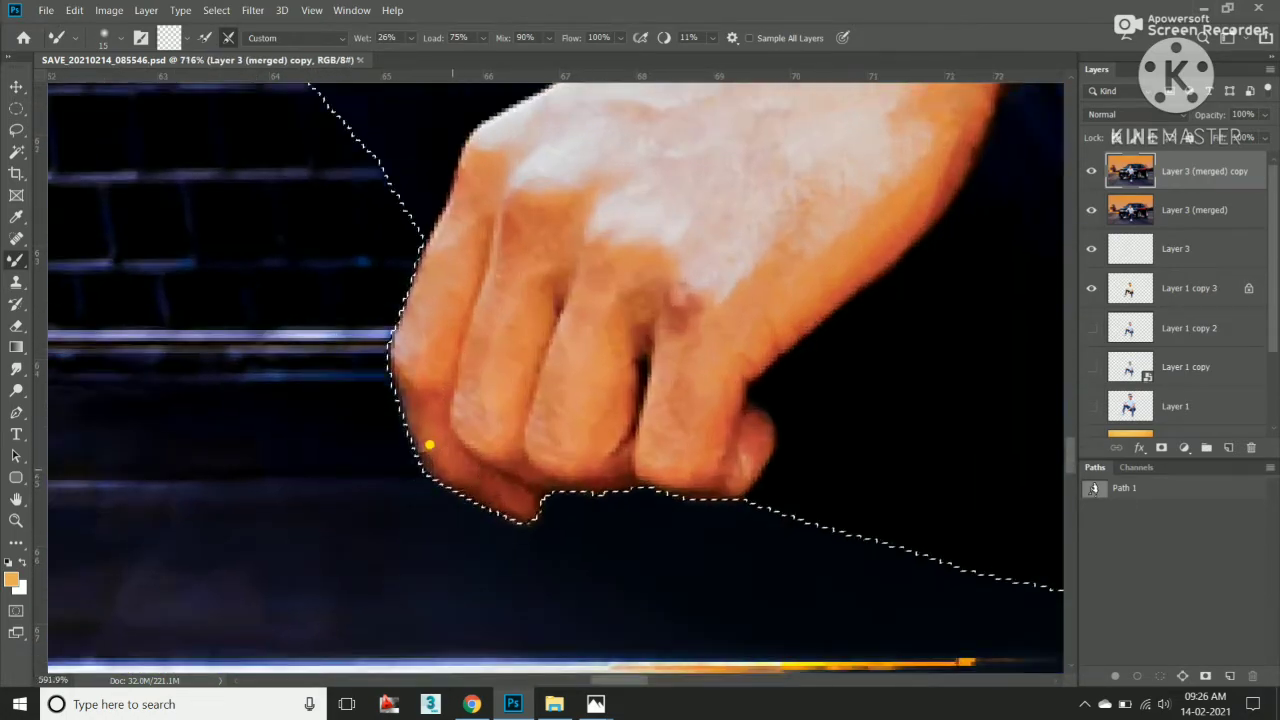
{"action": "left_click_drag", "start_coordinate": [508, 197], "coordinate": [545, 293]}
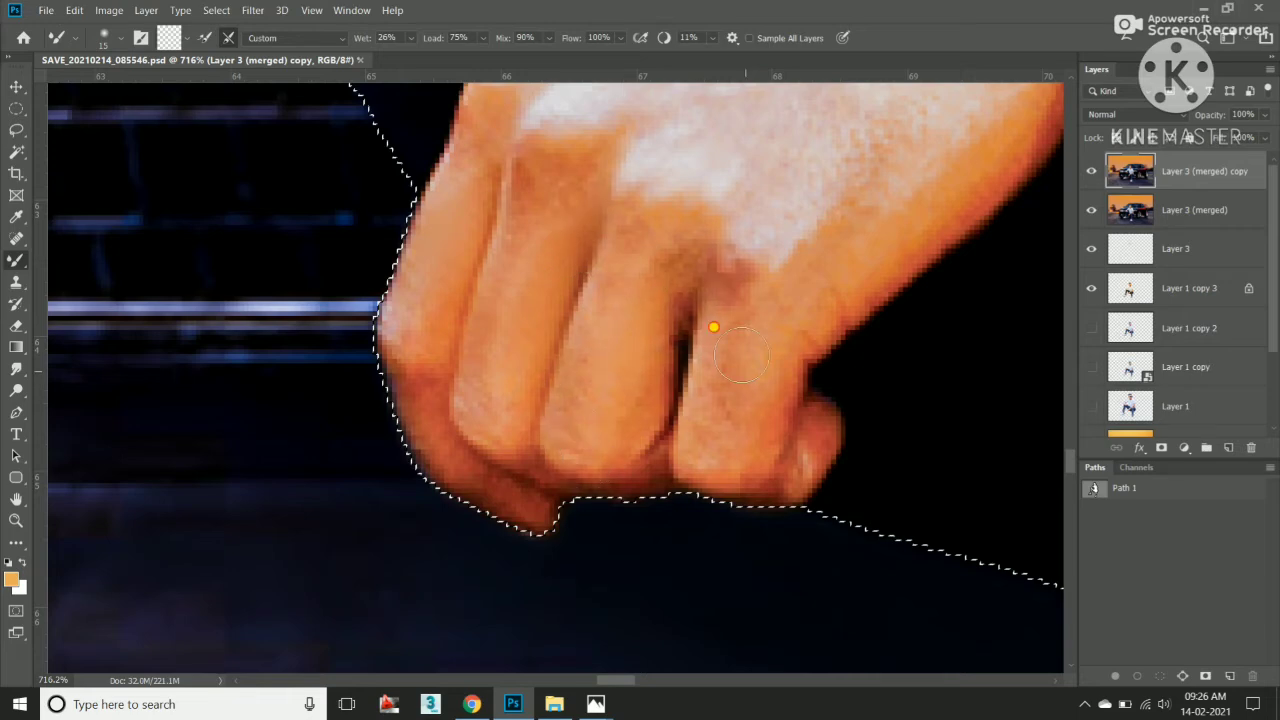
{"action": "scroll", "coordinate": [586, 457], "scroll_direction": "down", "scroll_amount": 3}
{"action": "scroll", "coordinate": [660, 386], "scroll_direction": "up", "scroll_amount": 1}
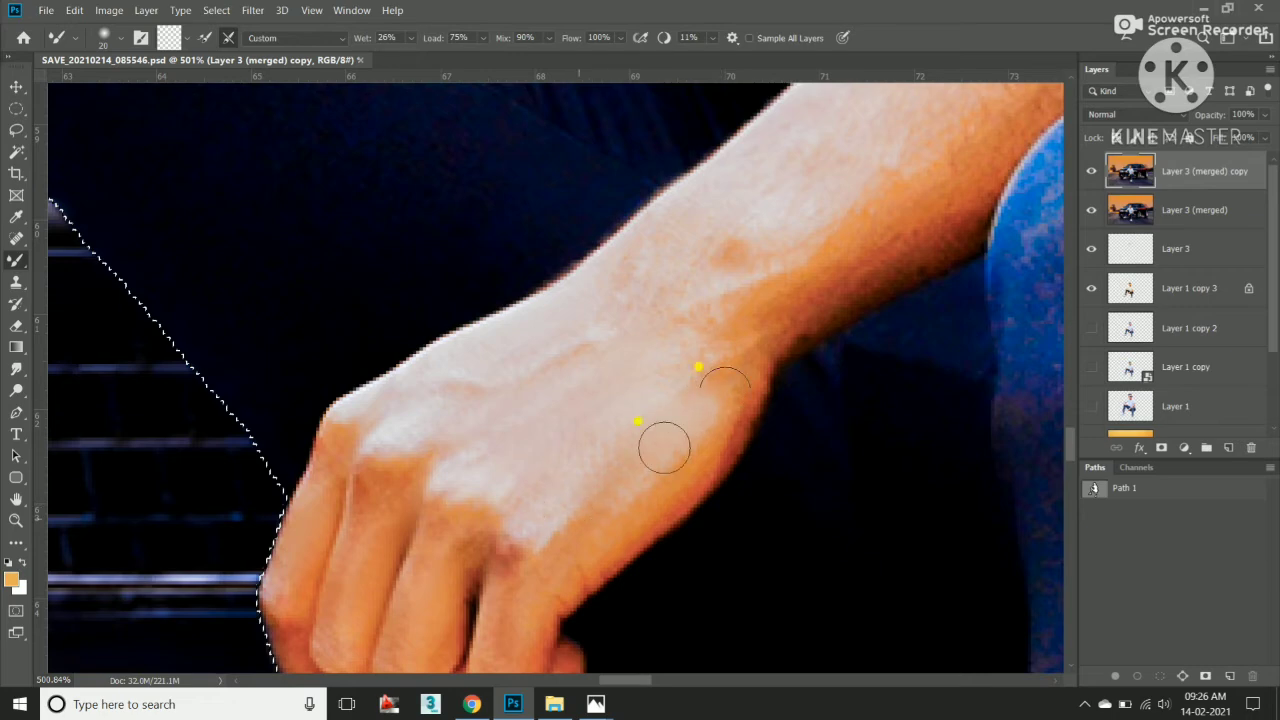
Smooth the pale blotches along the upper arm just below the sleeve.
{"action": "left_click_drag", "start_coordinate": [800, 254], "coordinate": [472, 453]}
{"action": "scroll", "coordinate": [474, 454], "scroll_direction": "down", "scroll_amount": 1}
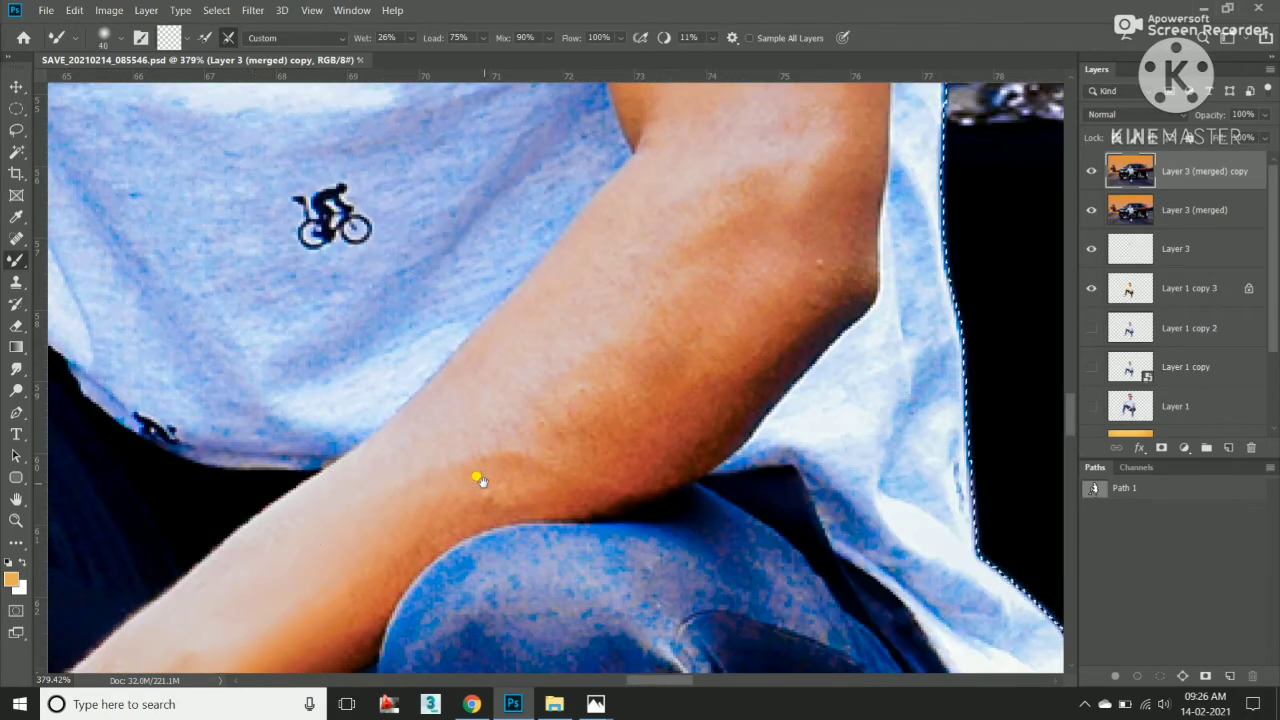
{"action": "left_click_drag", "start_coordinate": [760, 332], "coordinate": [523, 517]}
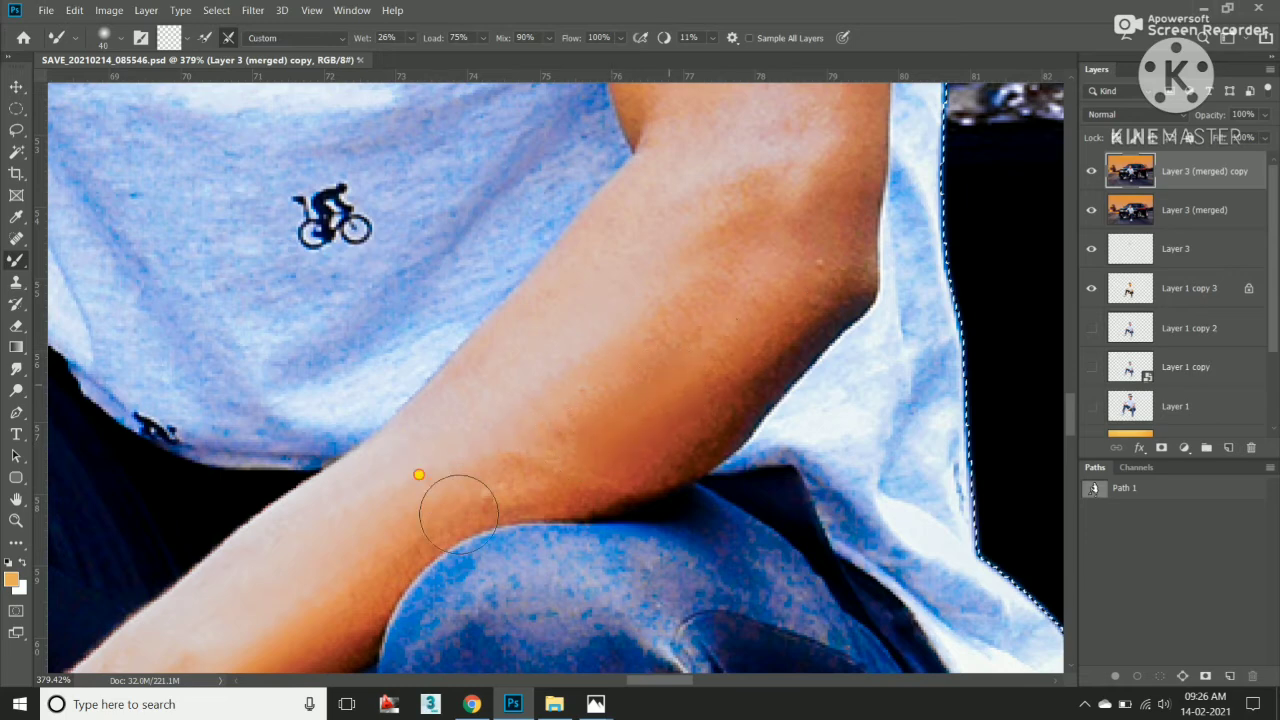
{"action": "scroll", "coordinate": [539, 395], "scroll_direction": "down", "scroll_amount": 1}
{"action": "mouse_move", "coordinate": [539, 395]}
{"action": "left_mouse_down"}
{"action": "mouse_move", "coordinate": [529, 300]}
{"action": "mouse_move", "coordinate": [594, 271]}
{"action": "mouse_move", "coordinate": [562, 246]}
{"action": "left_mouse_up"}
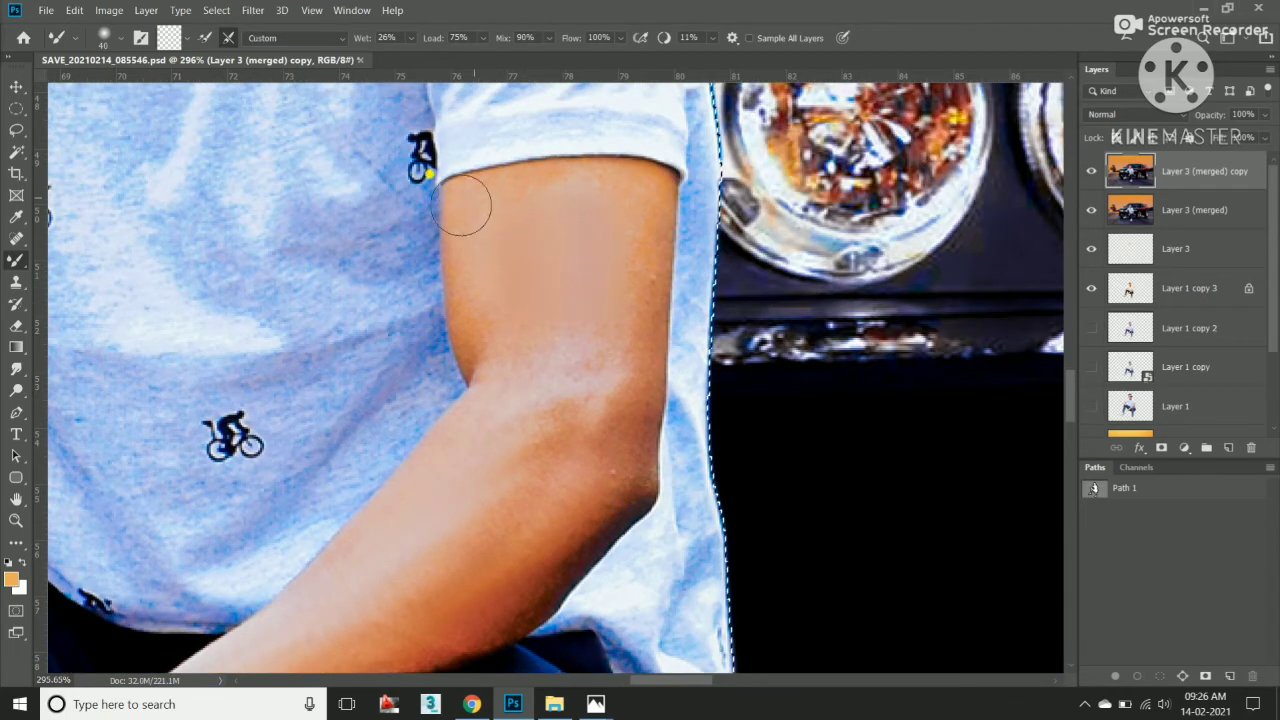
{"action": "mouse_move", "coordinate": [462, 204]}
{"action": "left_mouse_down"}
{"action": "mouse_move", "coordinate": [514, 243]}
{"action": "mouse_move", "coordinate": [527, 204]}
{"action": "left_mouse_up"}
{"action": "left_click_drag", "start_coordinate": [654, 230], "coordinate": [631, 340]}
Even out the dark denim patch on the knee.
{"action": "scroll", "coordinate": [484, 538], "scroll_direction": "down", "scroll_amount": 2}
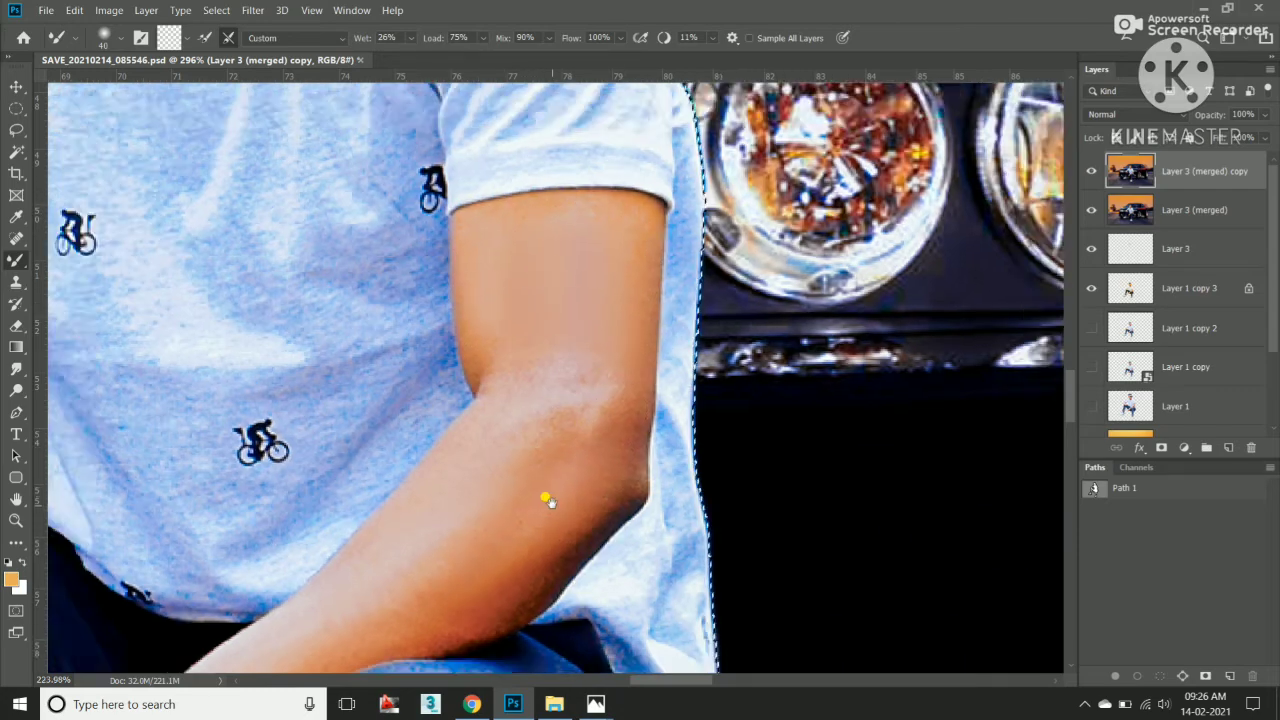
{"action": "scroll", "coordinate": [546, 500], "scroll_direction": "down", "scroll_amount": 2}
{"action": "scroll", "coordinate": [606, 374], "scroll_direction": "down", "scroll_amount": 2}
{"action": "scroll", "coordinate": [500, 449], "scroll_direction": "down", "scroll_amount": 2}
{"action": "scroll", "coordinate": [567, 524], "scroll_direction": "up", "scroll_amount": 2}
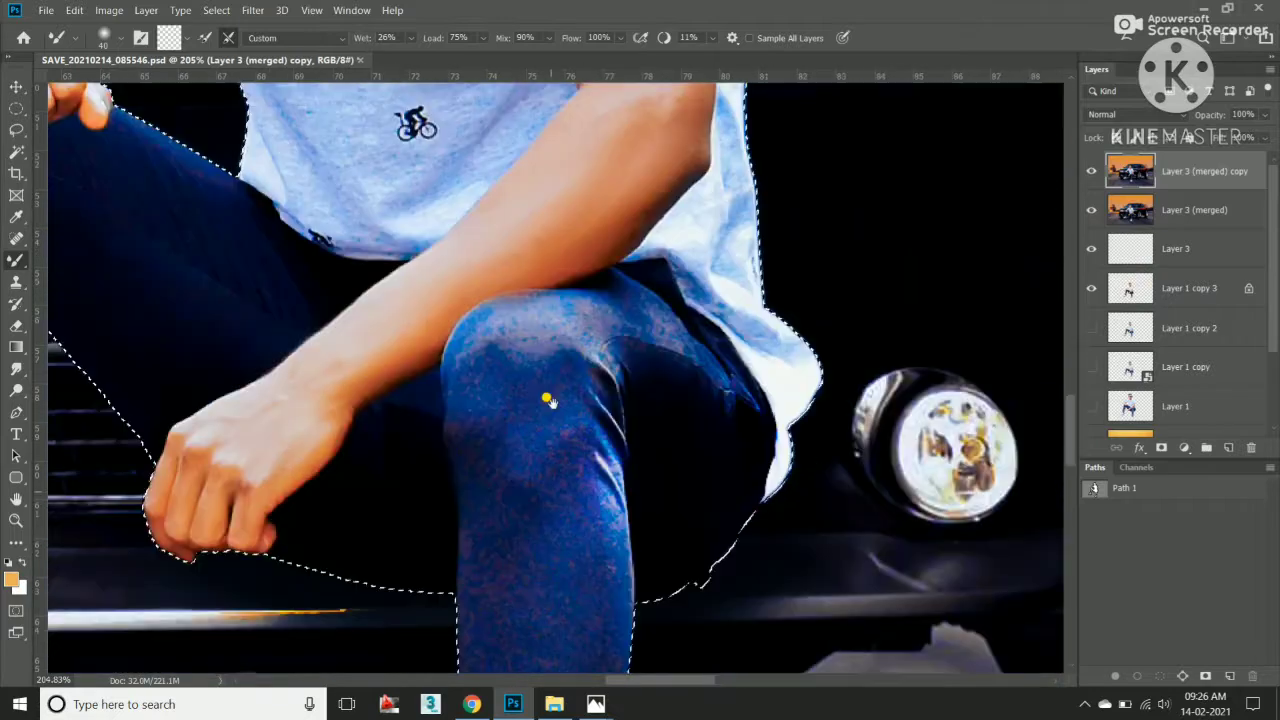
{"action": "scroll", "coordinate": [543, 400], "scroll_direction": "up", "scroll_amount": 2}
{"action": "left_click_drag", "start_coordinate": [487, 365], "coordinate": [529, 414]}
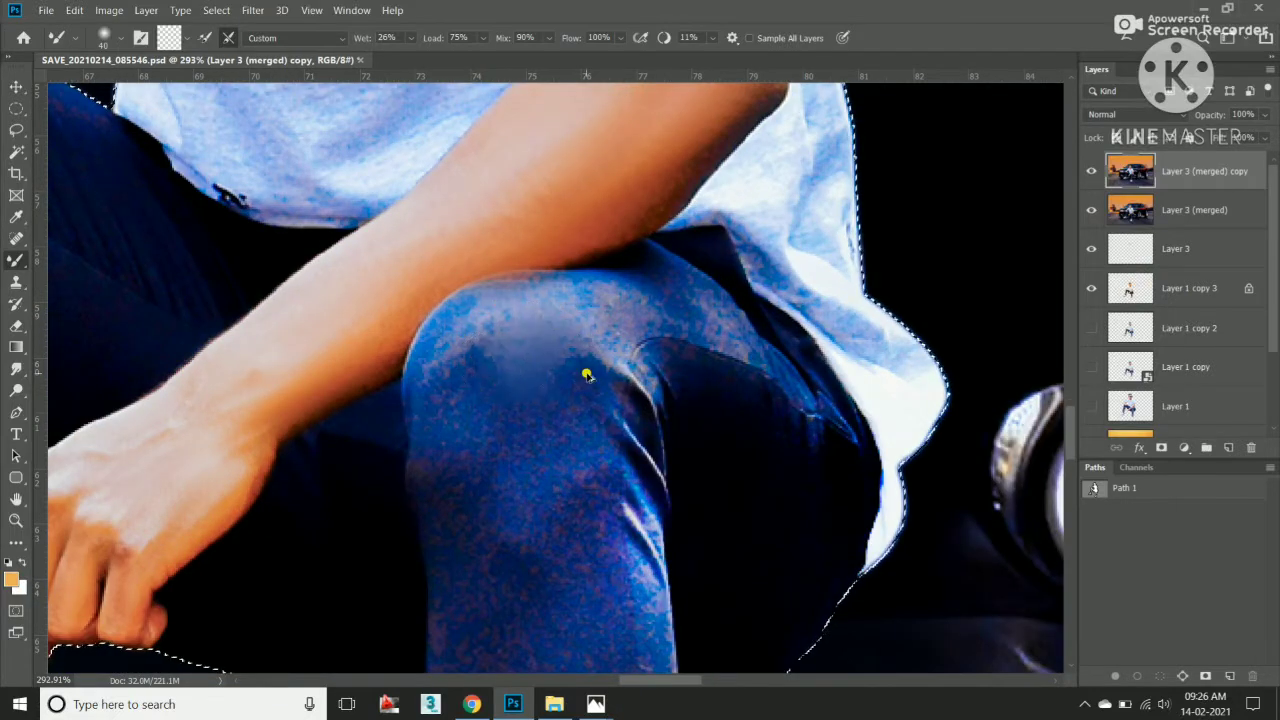
{"action": "scroll", "coordinate": [529, 414], "scroll_direction": "down", "scroll_amount": 2}
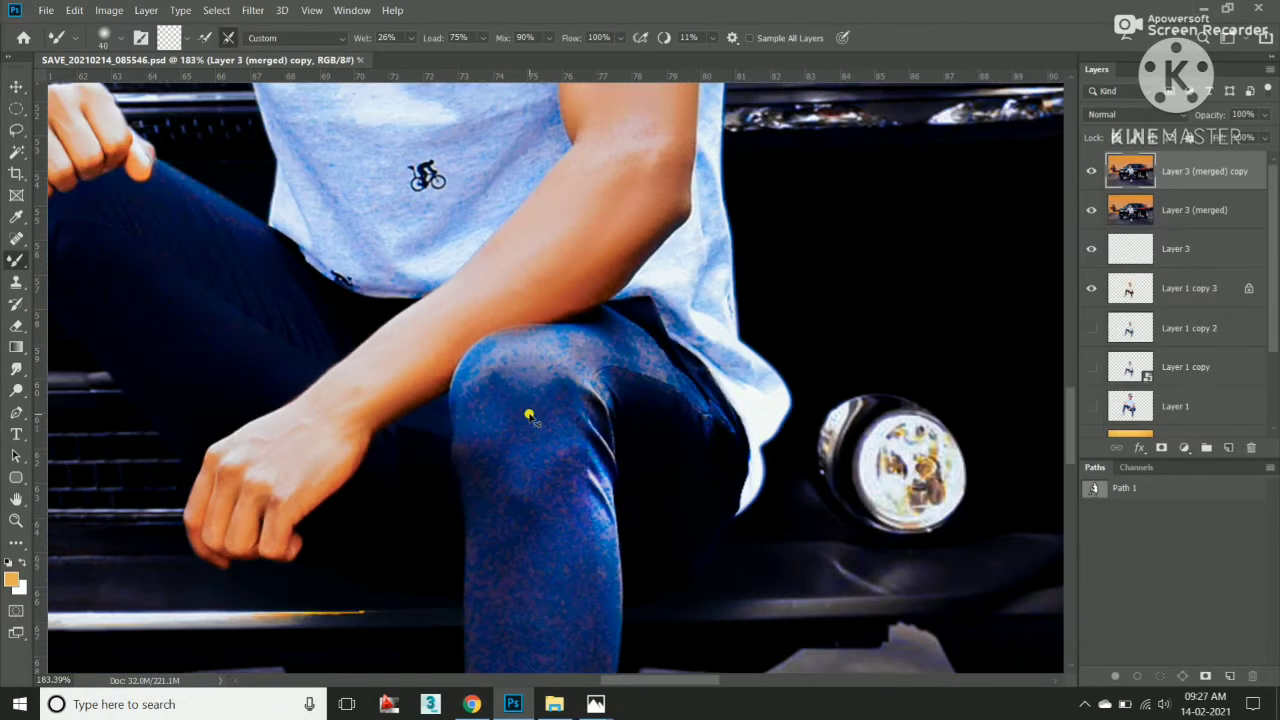
Clone Stamp darker sampled denim over the pale patch at the top of the knee.
{"action": "right_click", "coordinate": [10, 262]}
{"action": "left_click", "coordinate": [70, 252]}
{"action": "scroll", "coordinate": [490, 365], "scroll_direction": "down", "scroll_amount": 2}
{"action": "scroll", "coordinate": [480, 345], "scroll_direction": "up", "scroll_amount": 4}
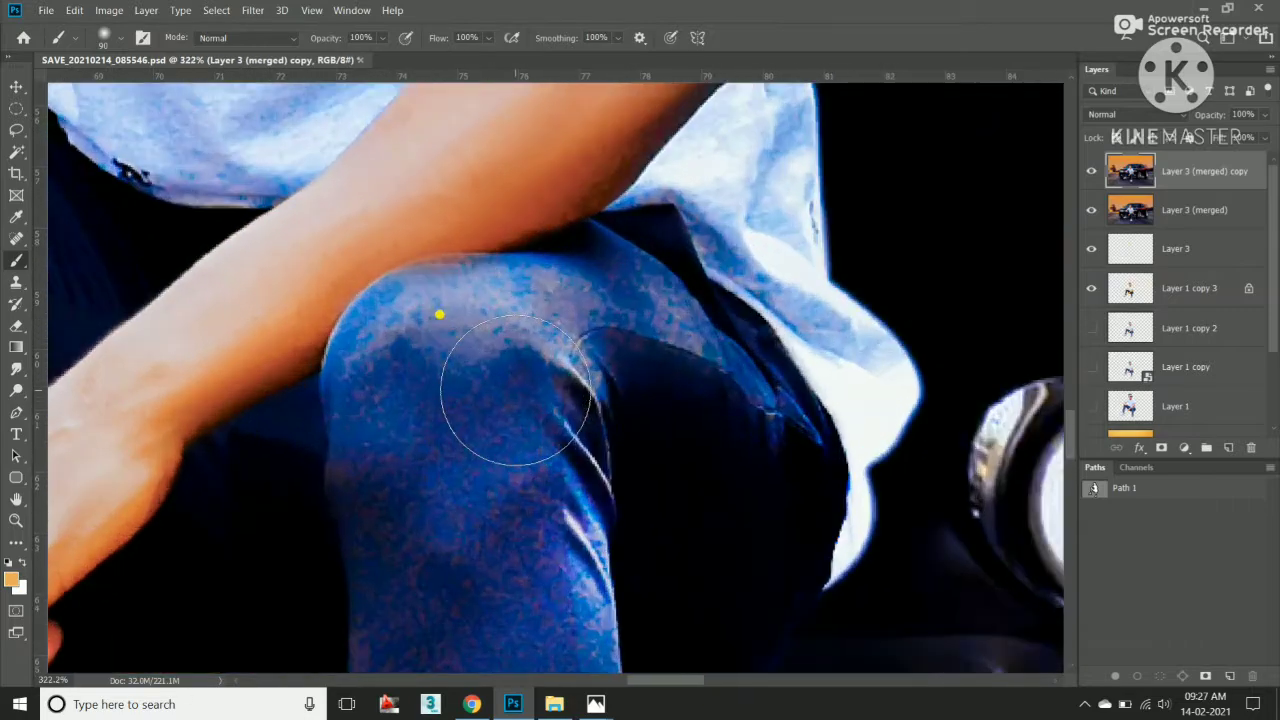
{"action": "key", "text": "s"}
{"action": "scroll", "coordinate": [490, 380], "scroll_direction": "up", "scroll_amount": 2}
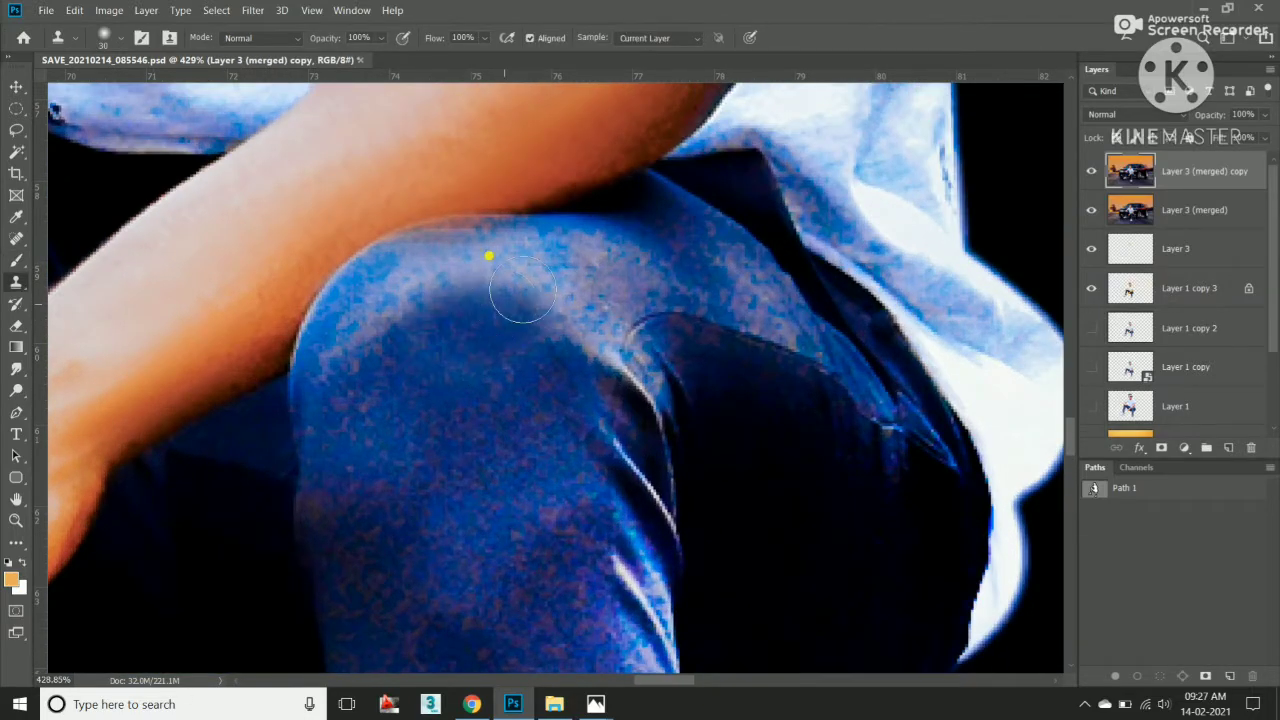
{"action": "left_click_drag", "start_coordinate": [514, 286], "coordinate": [370, 317]}
{"action": "scroll", "coordinate": [370, 317], "scroll_direction": "down", "scroll_amount": 2}
{"action": "scroll", "coordinate": [449, 474], "scroll_direction": "down", "scroll_amount": 6}
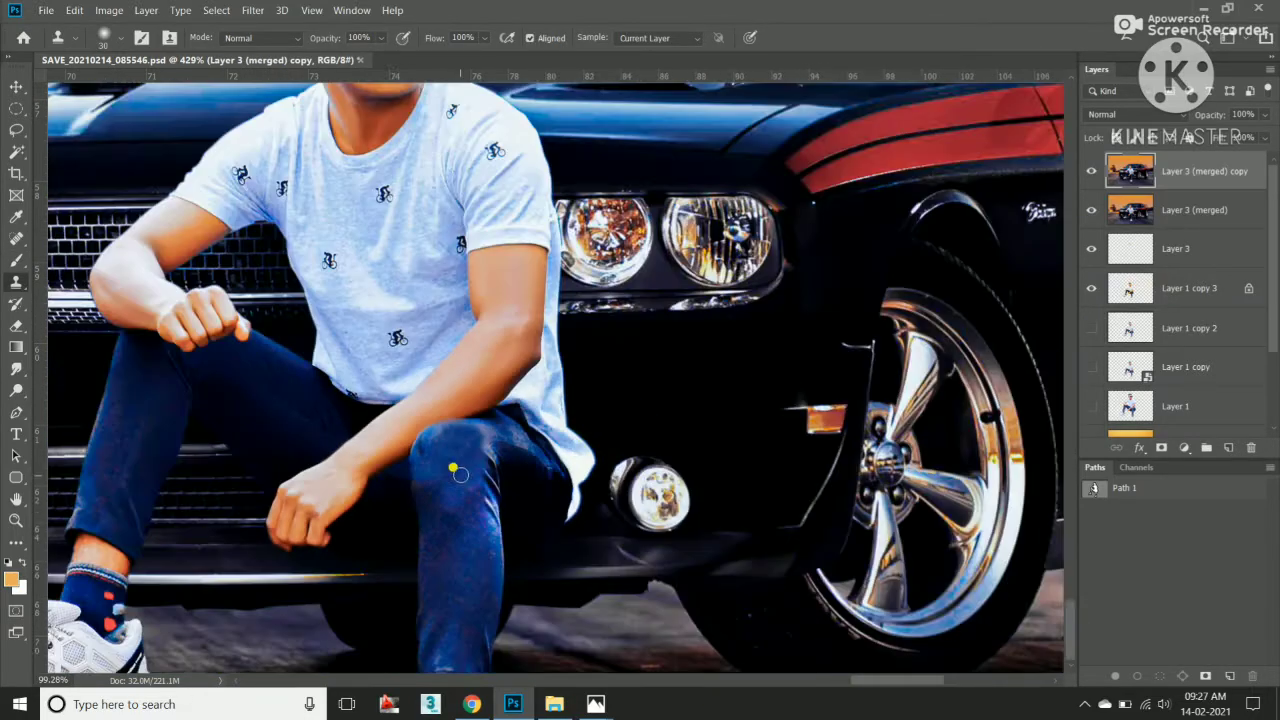
{"action": "scroll", "coordinate": [460, 472], "scroll_direction": "up", "scroll_amount": 2}
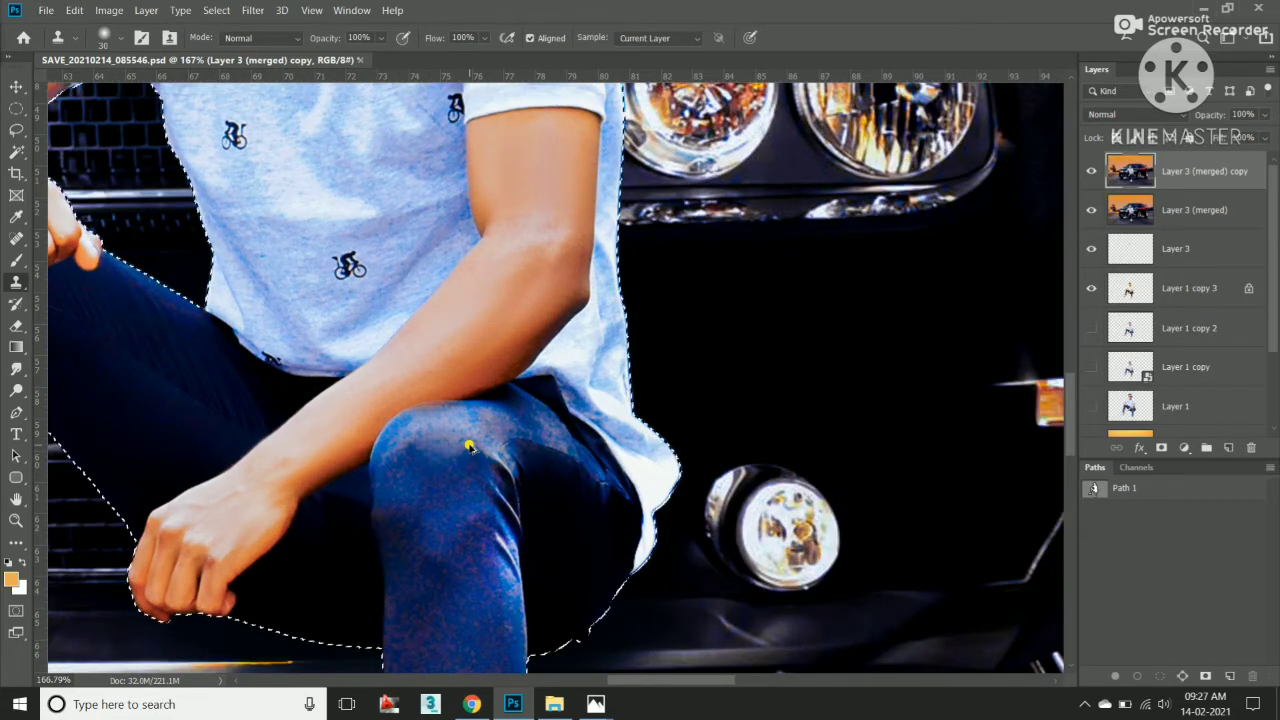
{"action": "scroll", "coordinate": [469, 447], "scroll_direction": "down", "scroll_amount": 2}
{"action": "scroll", "coordinate": [472, 450], "scroll_direction": "down", "scroll_amount": 3}
{"action": "key", "text": "v"}
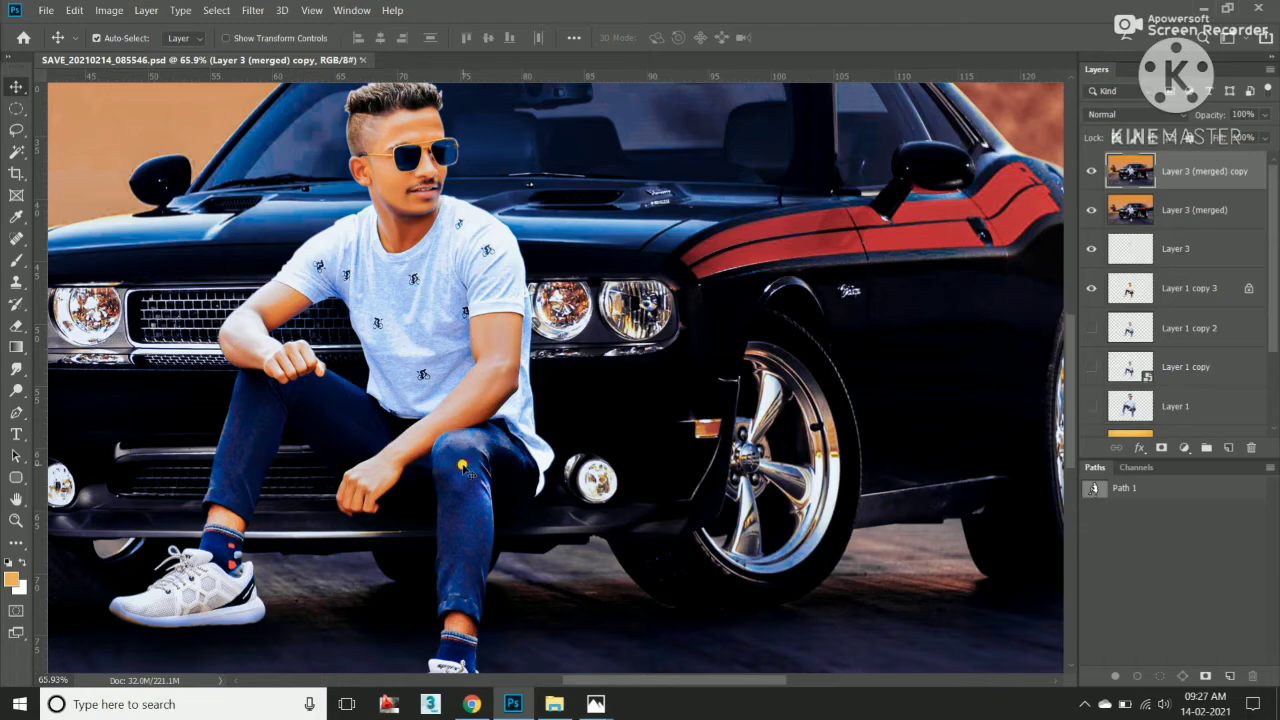
Apply a Camera Raw Filter with Blues saturation raised and Blues luminance lowered in HSL.
{"action": "left_click", "coordinate": [252, 10]}
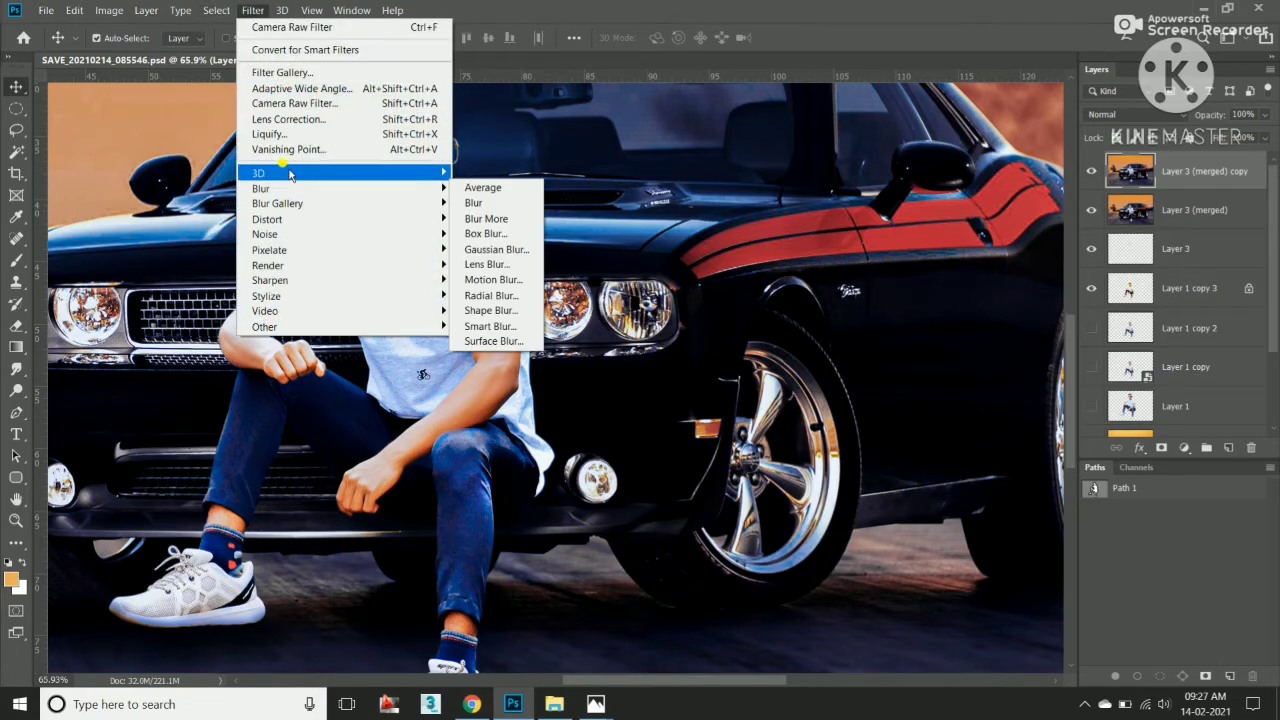
{"action": "key", "text": "Escape"}
{"action": "key", "text": "ctrl+shift+a"}
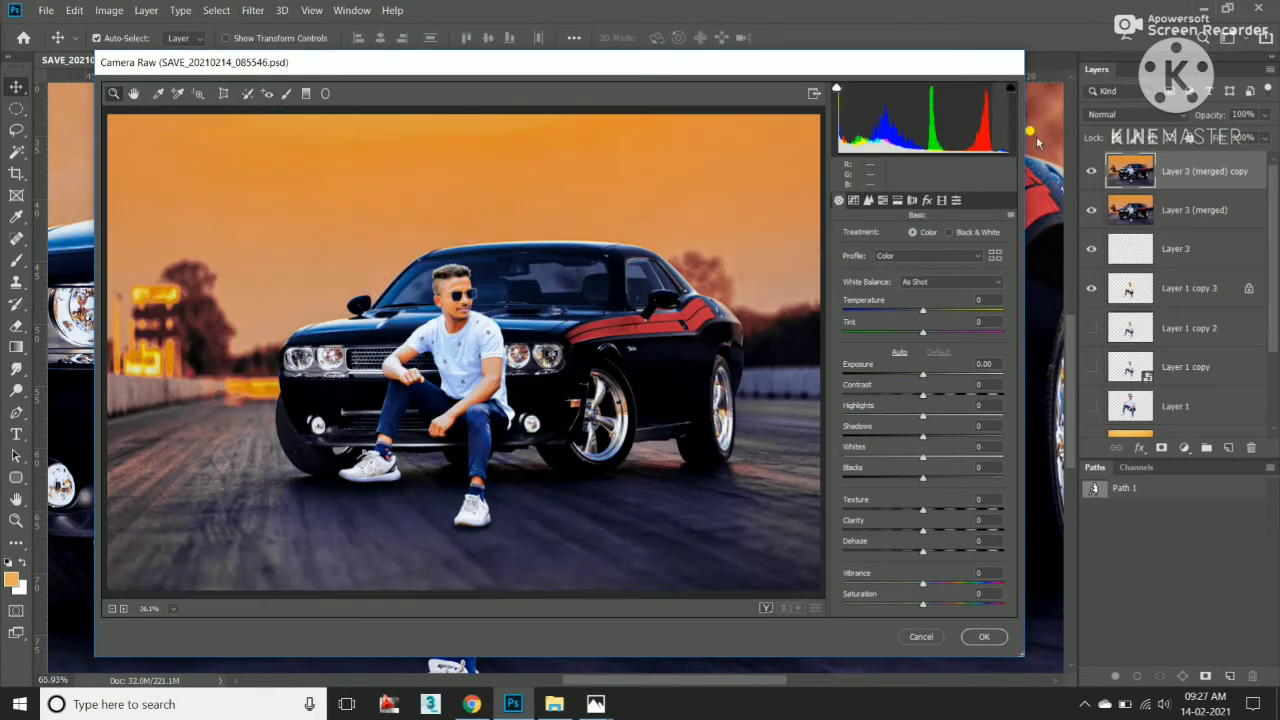
{"action": "left_click", "coordinate": [870, 200]}
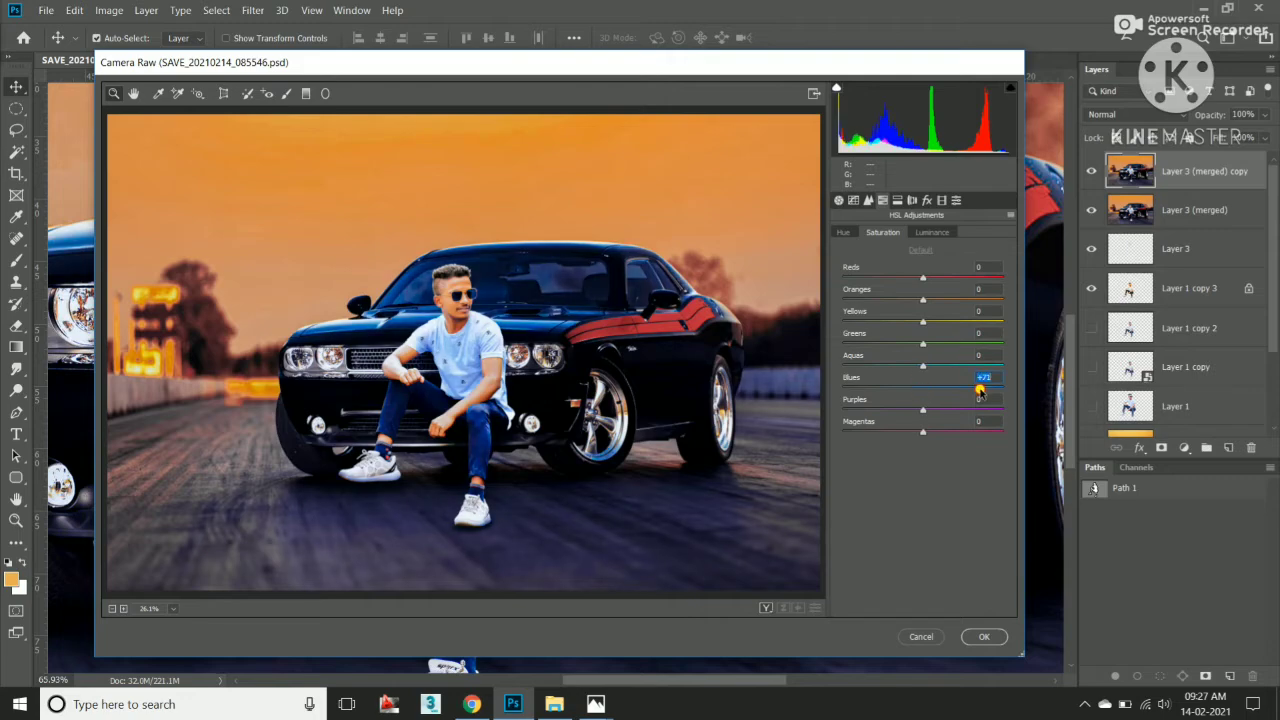
{"action": "left_click_drag", "start_coordinate": [942, 390], "coordinate": [890, 388]}
{"action": "scroll", "coordinate": [449, 340], "scroll_direction": "up", "scroll_amount": 5}
{"action": "scroll", "coordinate": [565, 563], "scroll_direction": "up", "scroll_amount": 3}
{"action": "left_click", "coordinate": [932, 232]}
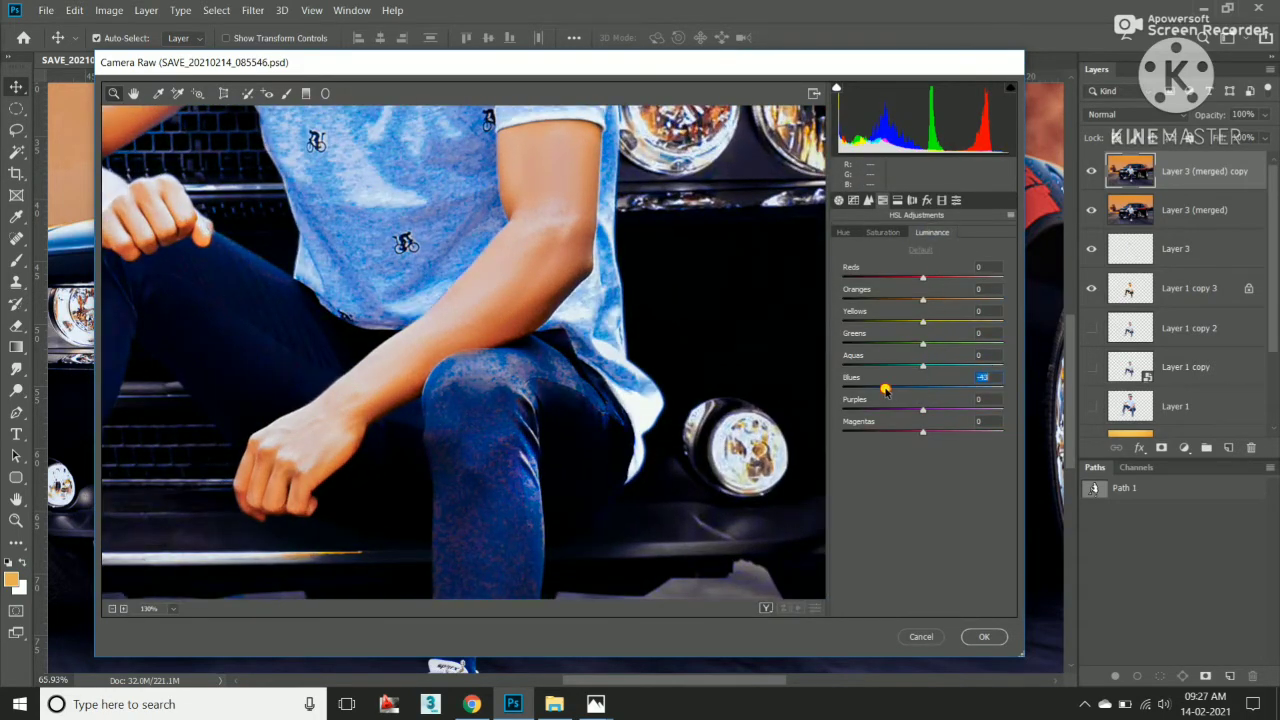
{"action": "left_click", "coordinate": [984, 636]}
{"action": "scroll", "coordinate": [504, 413], "scroll_direction": "up", "scroll_amount": 2}
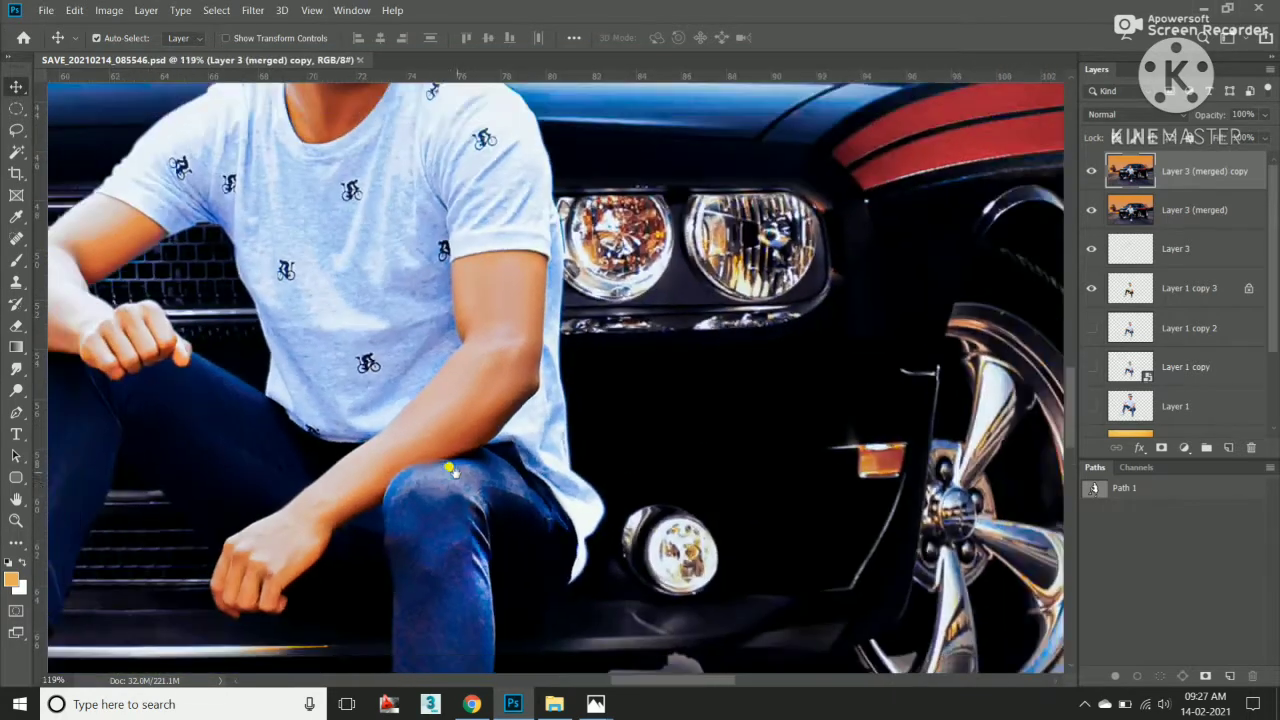
{"action": "scroll", "coordinate": [580, 401], "scroll_direction": "up", "scroll_amount": 1}
{"action": "left_click", "coordinate": [1229, 447]}
{"action": "key", "text": "b"}
{"action": "key", "text": "d"}
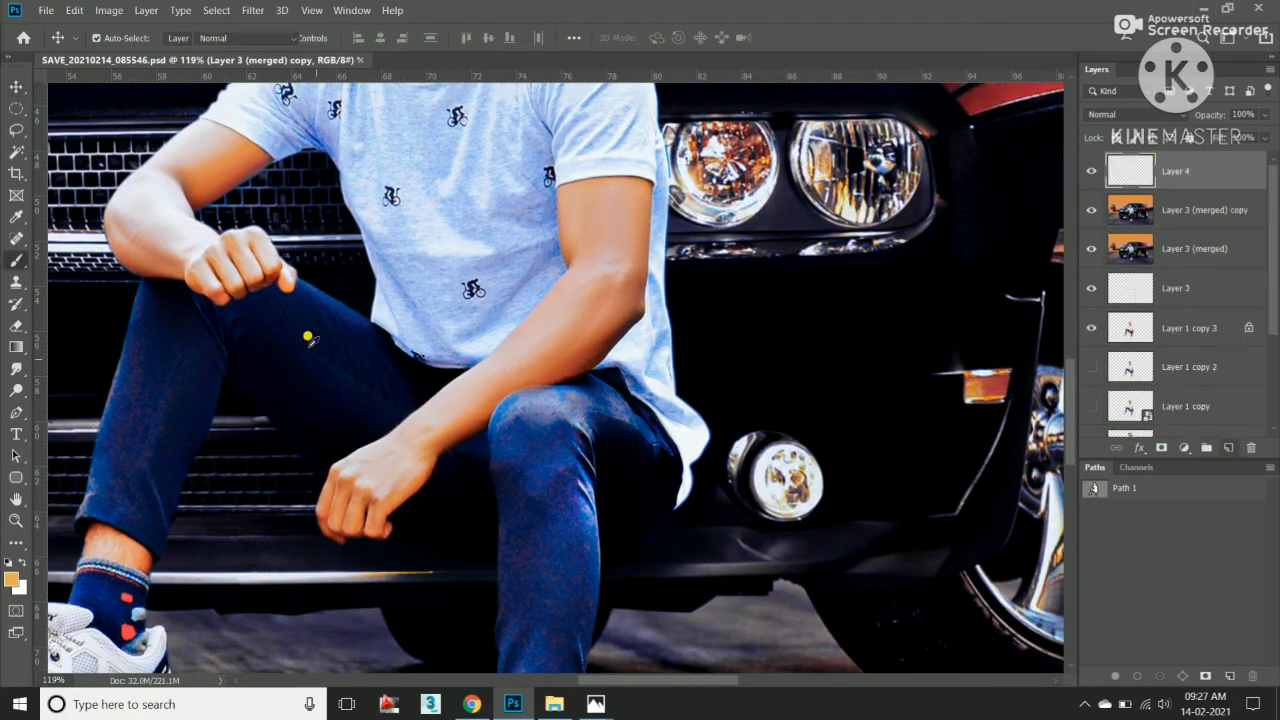
{"action": "scroll", "coordinate": [543, 428], "scroll_direction": "up", "scroll_amount": 2}
{"action": "scroll", "coordinate": [533, 400], "scroll_direction": "up", "scroll_amount": 1}
{"action": "scroll", "coordinate": [533, 400], "scroll_direction": "up", "scroll_amount": 1}
{"action": "key", "text": "b"}
{"action": "mouse_move", "coordinate": [535, 405]}
{"action": "left_mouse_down"}
{"action": "mouse_move", "coordinate": [760, 434]}
{"action": "mouse_move", "coordinate": [606, 471]}
{"action": "mouse_move", "coordinate": [571, 571]}
{"action": "mouse_move", "coordinate": [528, 486]}
{"action": "mouse_move", "coordinate": [600, 500]}
{"action": "left_mouse_up"}
{"action": "left_click", "coordinate": [1122, 118]}
{"action": "left_click", "coordinate": [1105, 491]}
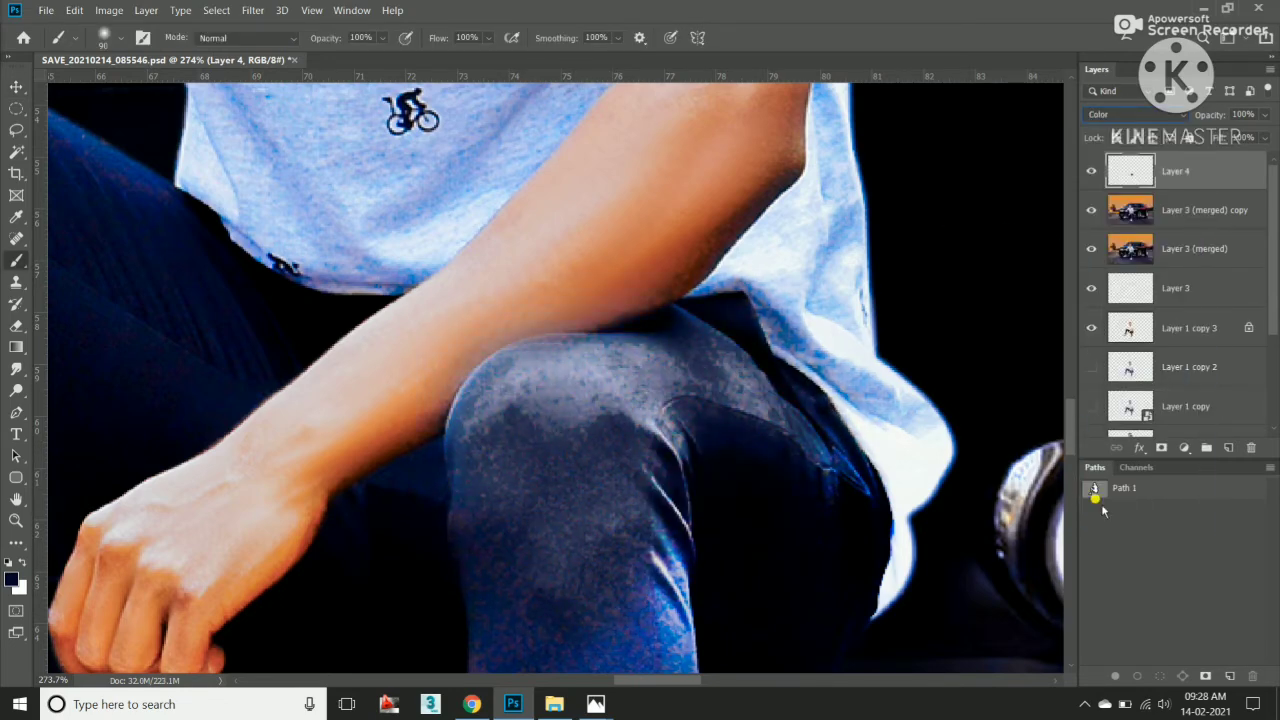
{"action": "scroll", "coordinate": [576, 369], "scroll_direction": "down", "scroll_amount": 2}
{"action": "key", "text": "ctrl+z"}
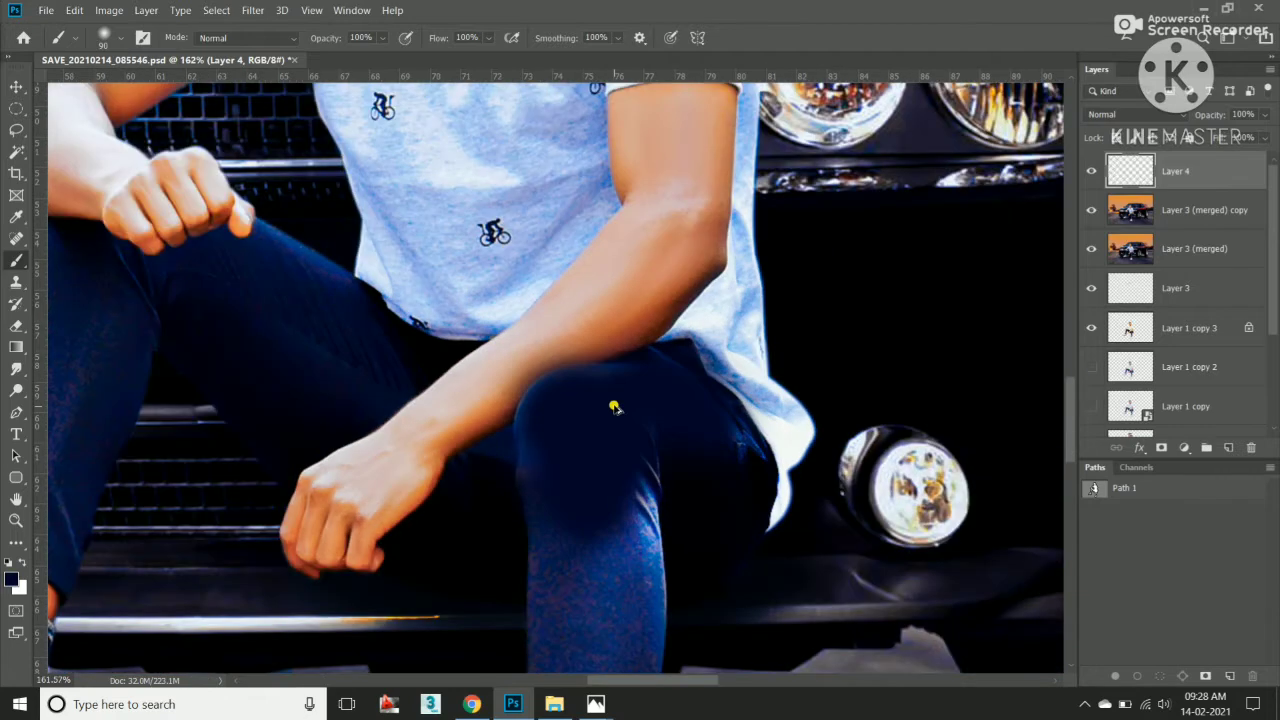
{"action": "key", "text": "Delete"}
{"action": "scroll", "coordinate": [654, 386], "scroll_direction": "up", "scroll_amount": 2}
Switch to the Magic Wand tool with Quick Mask mode turned off.
{"action": "key", "text": "p"}
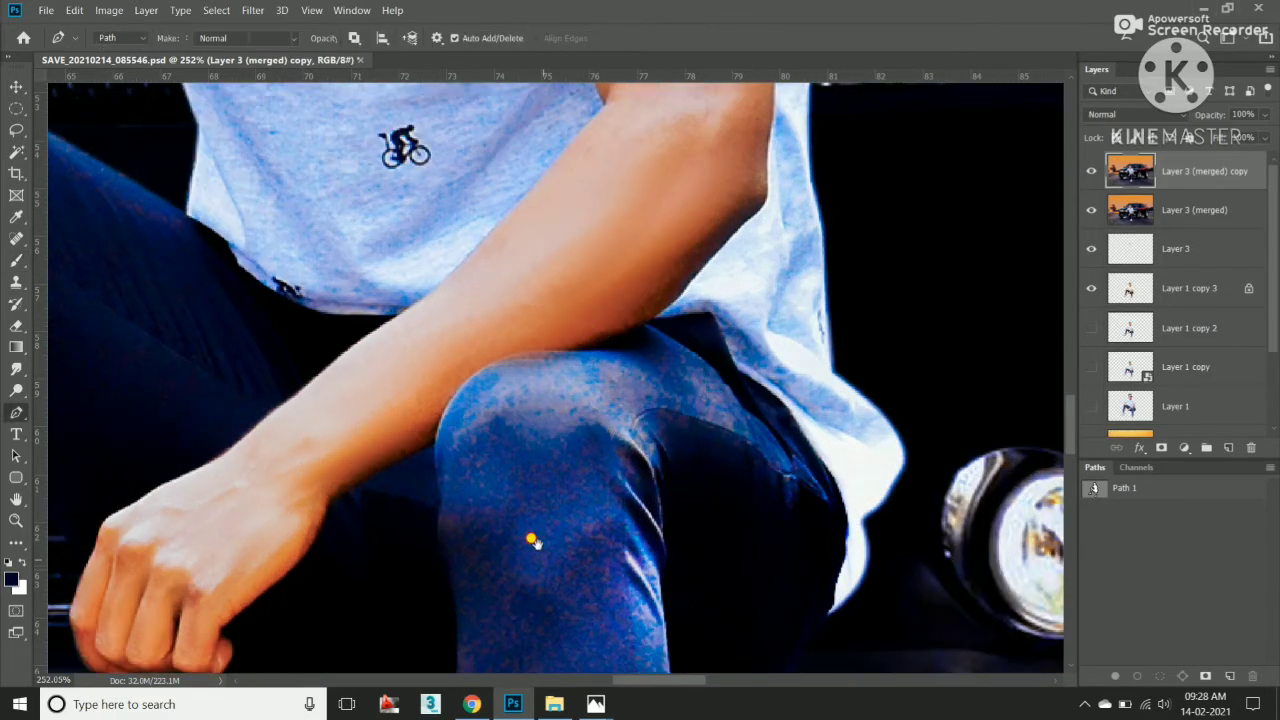
{"action": "scroll", "coordinate": [532, 540], "scroll_direction": "down", "scroll_amount": 1}
{"action": "scroll", "coordinate": [571, 528], "scroll_direction": "down", "scroll_amount": 1}
{"action": "key", "text": "q"}
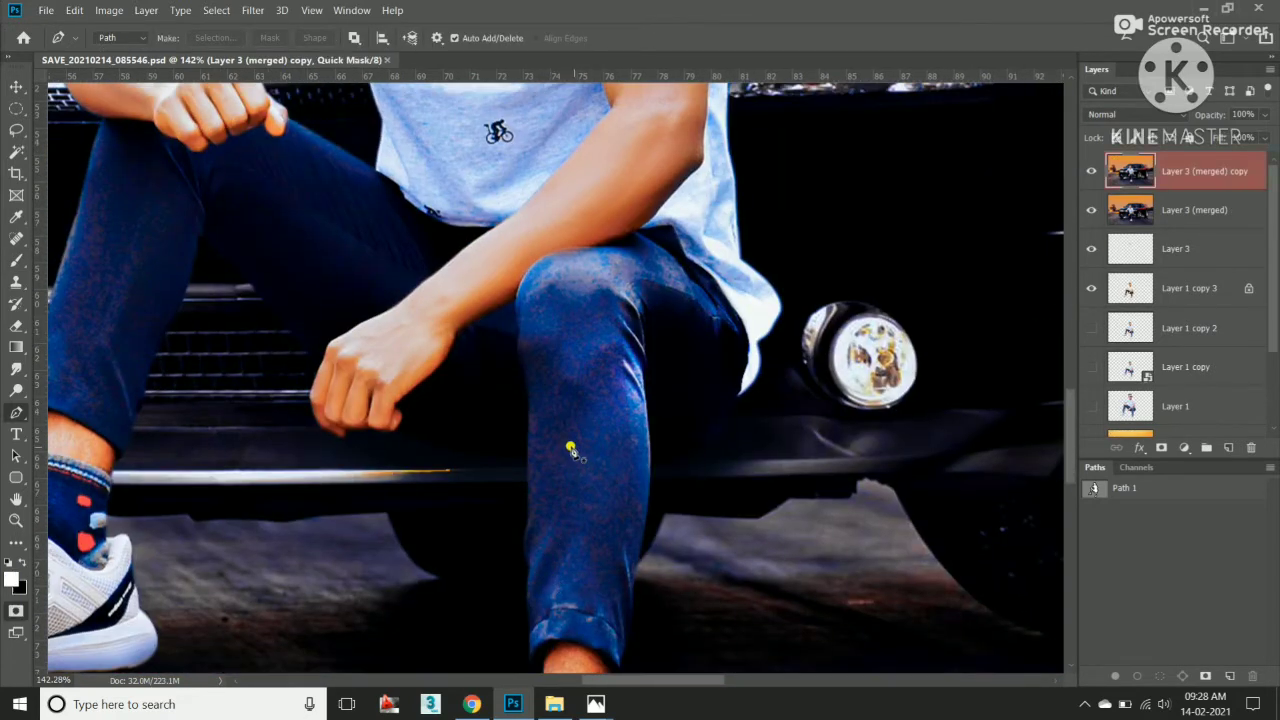
{"action": "right_click", "coordinate": [16, 151]}
{"action": "left_click", "coordinate": [90, 177]}
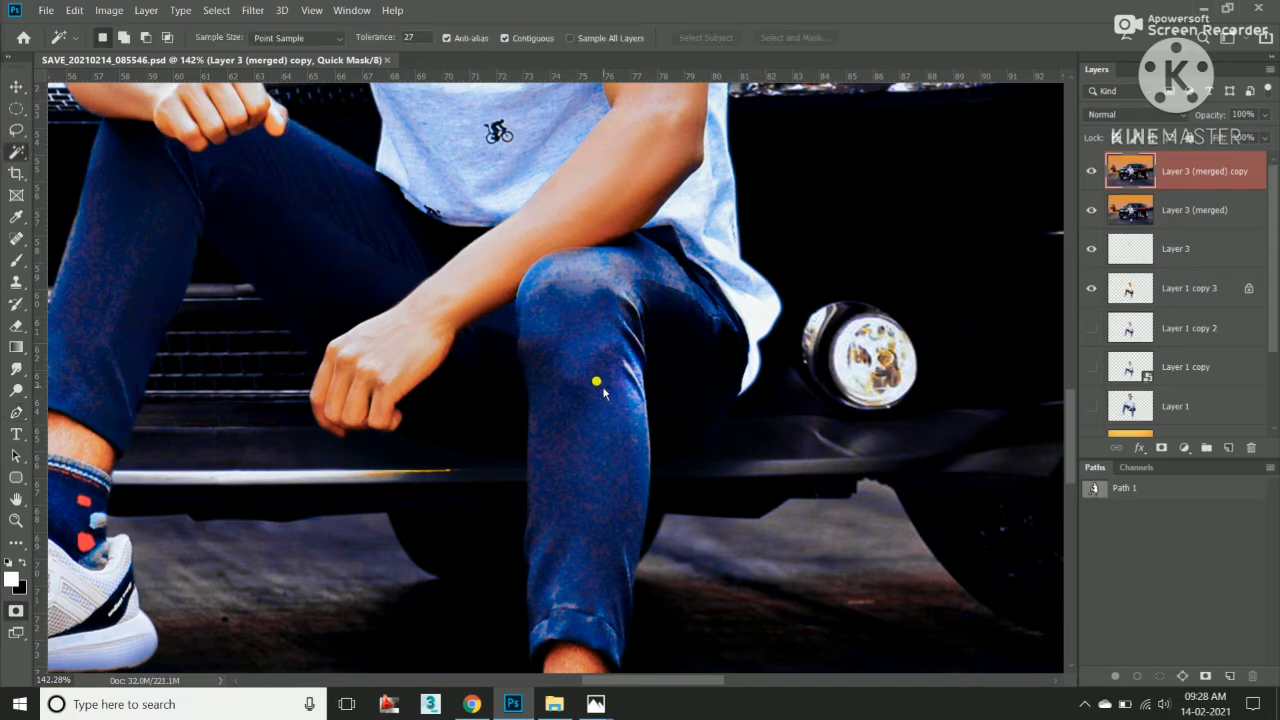
{"action": "key", "text": "q"}
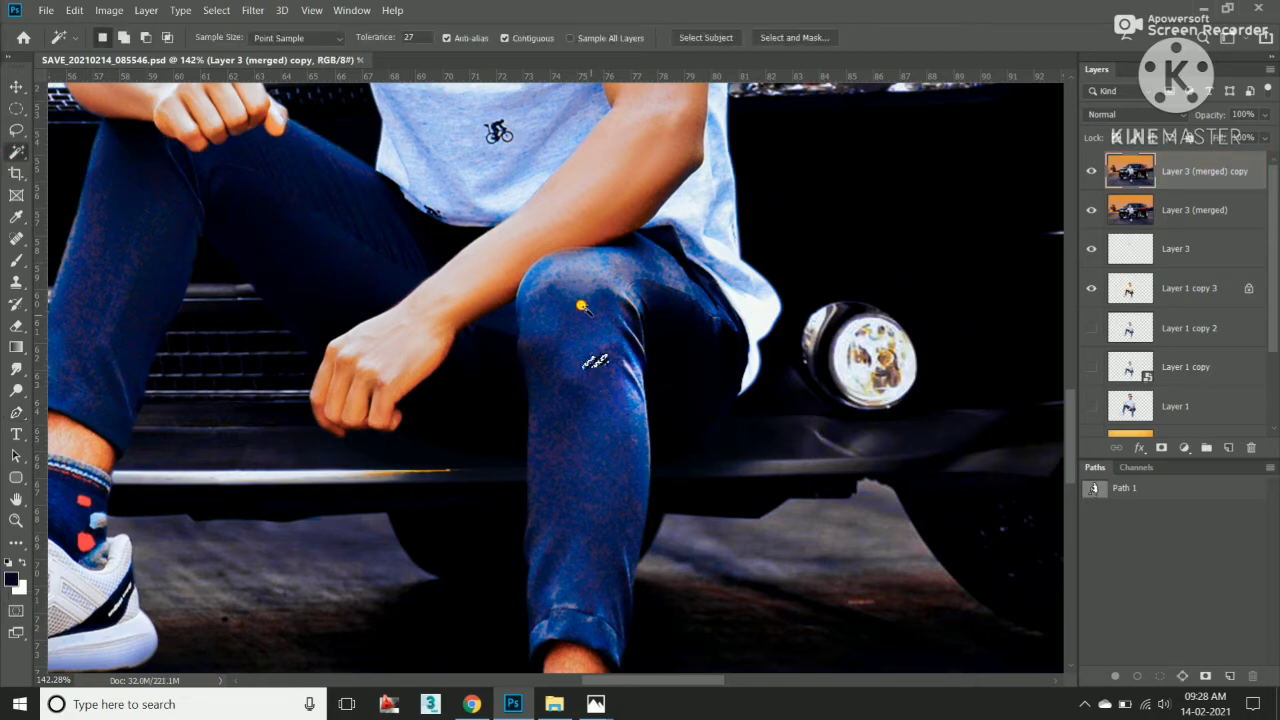
Select the bright knee, shin and leg patches and feather the selection.
{"action": "left_click", "coordinate": [609, 272], "text": "shift"}
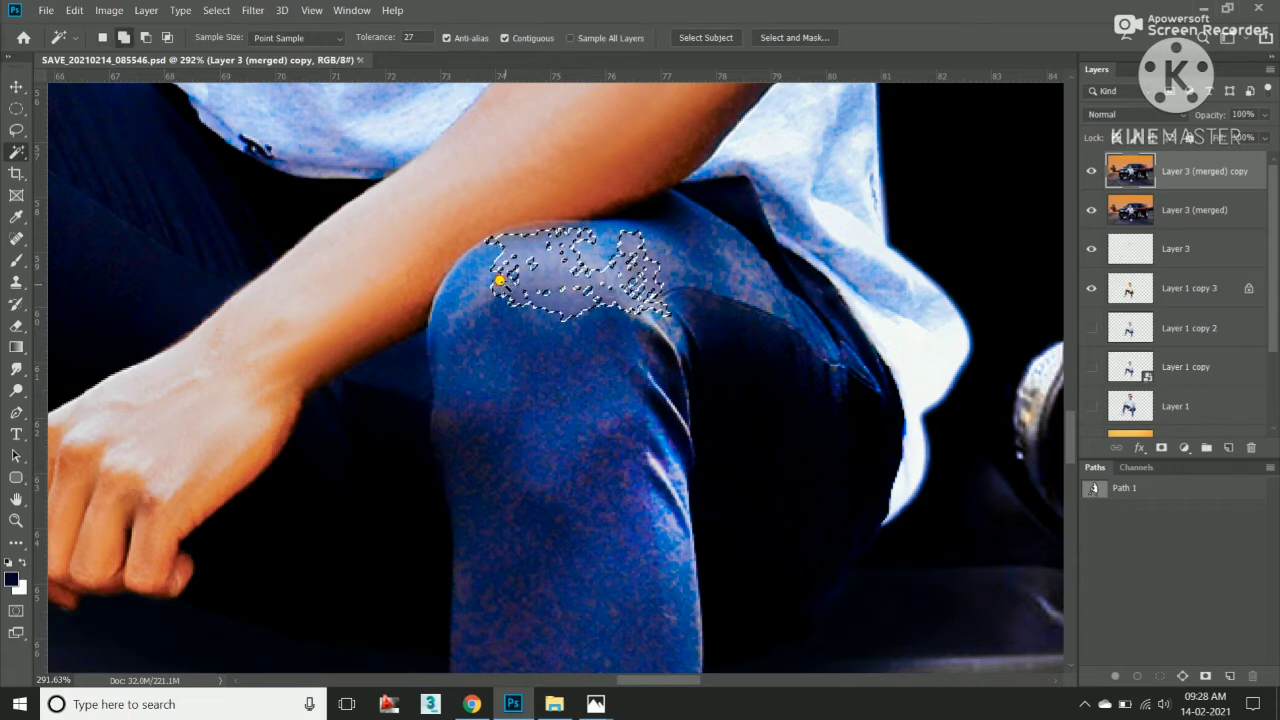
{"action": "left_click", "coordinate": [745, 290], "text": "shift"}
{"action": "left_click", "coordinate": [615, 420], "text": "shift"}
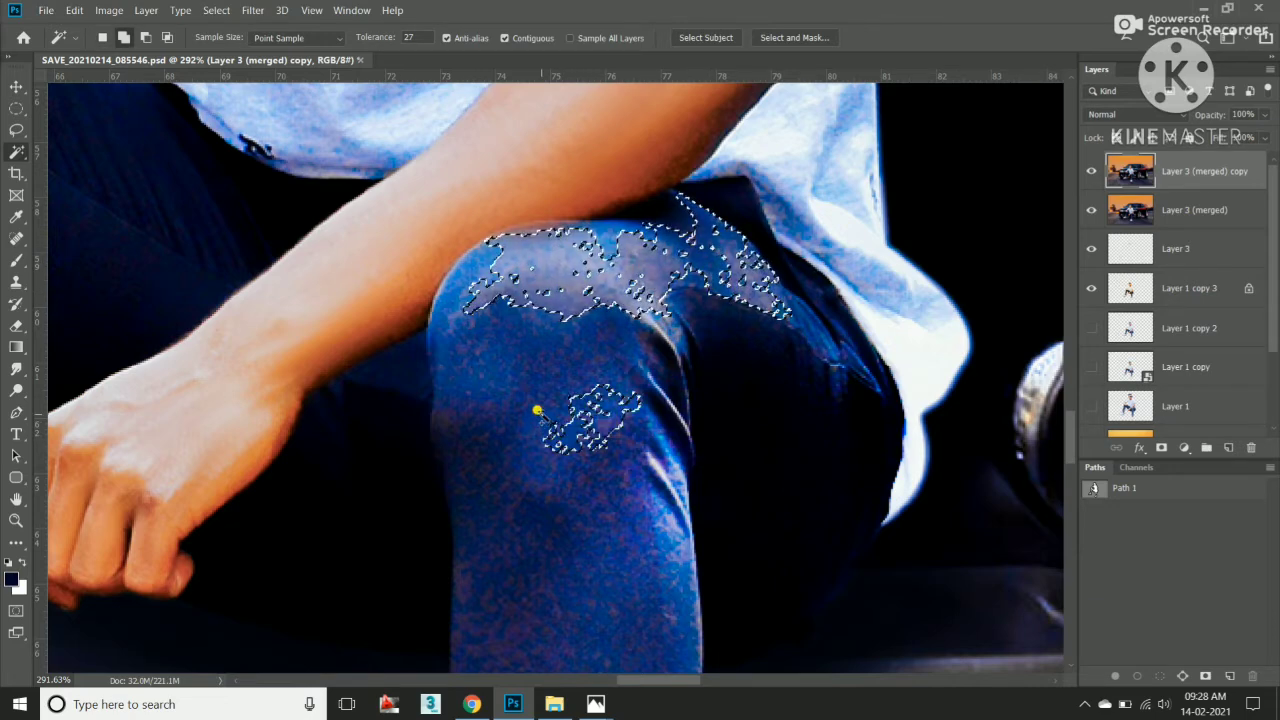
{"action": "left_click", "coordinate": [537, 411], "text": "shift"}
{"action": "left_click", "coordinate": [456, 306], "text": "shift"}
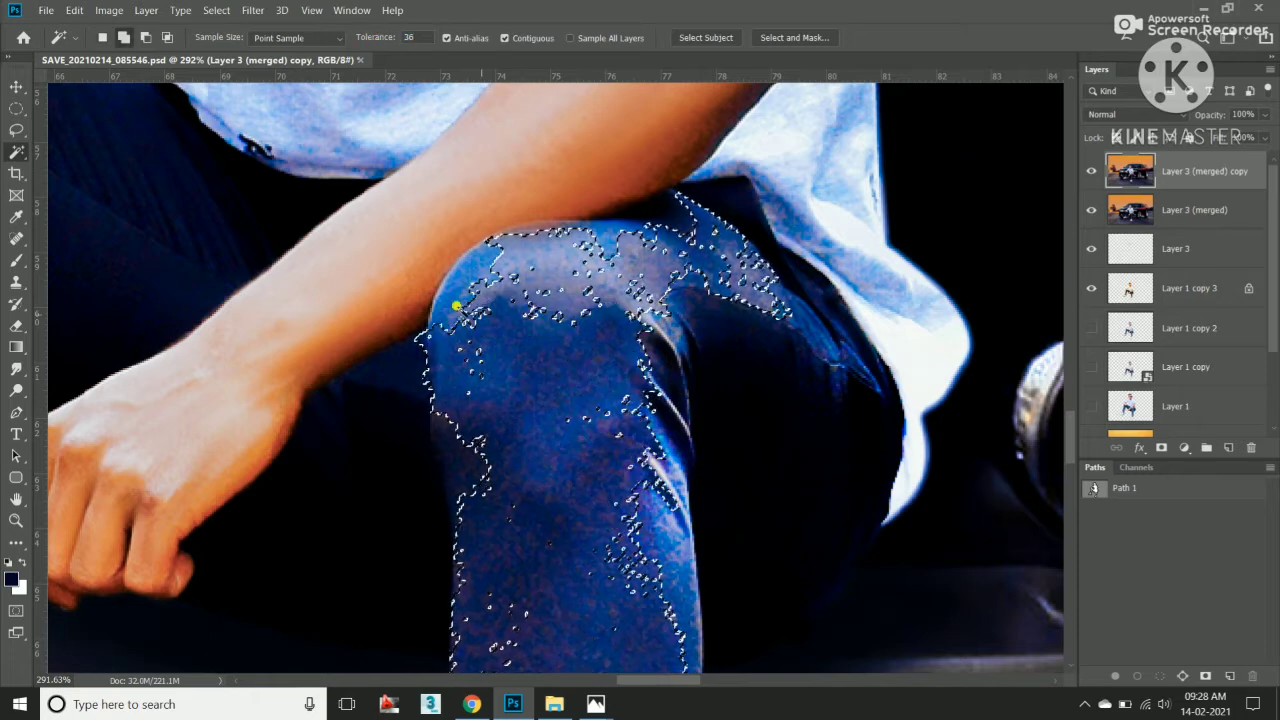
{"action": "key", "text": "shift+F6"}
{"action": "key", "text": "Return"}
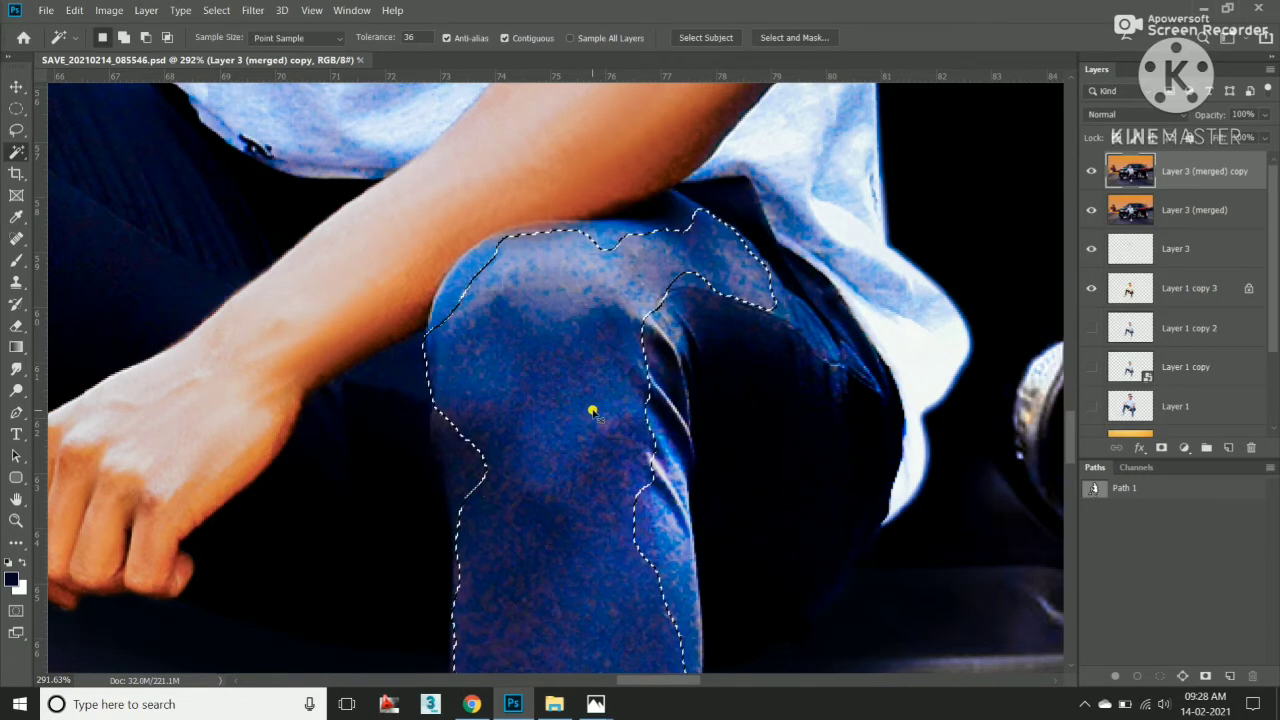
Darken the selected jeans by pulling the Curves midpoint down.
{"action": "key", "text": "ctrl+m"}
{"action": "left_click_drag", "start_coordinate": [612, 86], "coordinate": [1000, 114]}
{"action": "left_click_drag", "start_coordinate": [885, 338], "coordinate": [885, 351]}
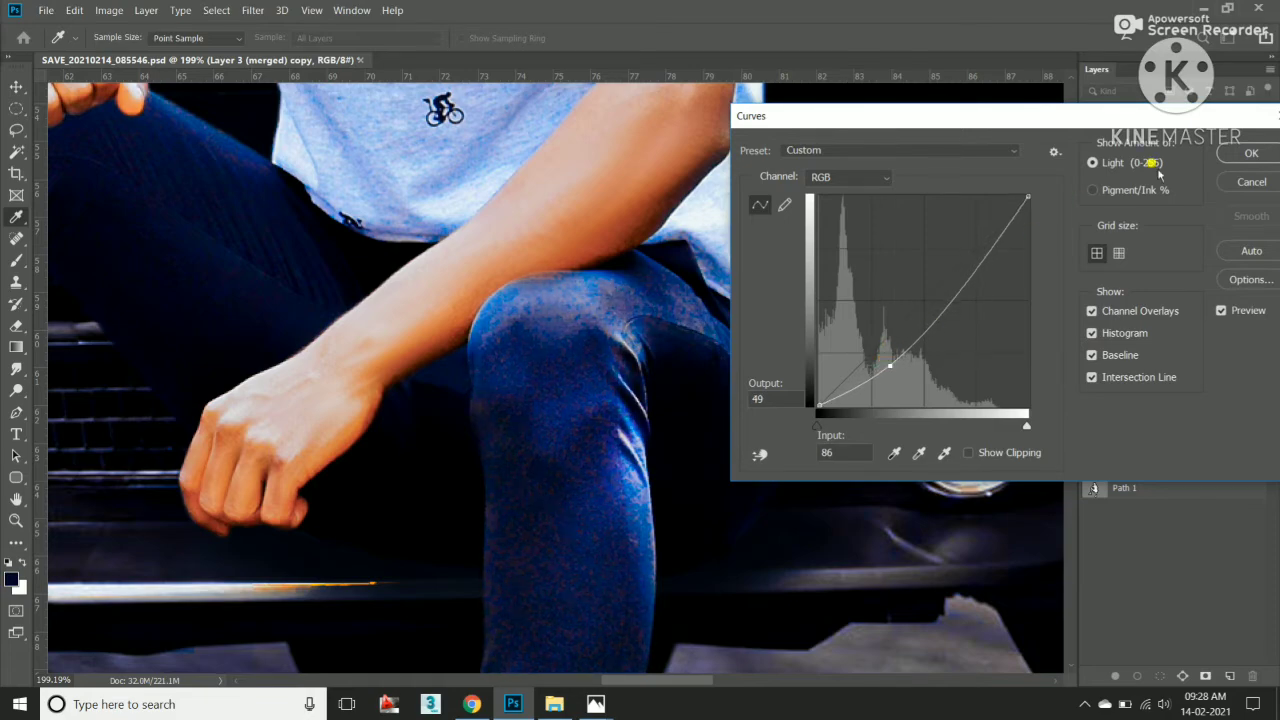
{"action": "key", "text": "Return"}
{"action": "scroll", "coordinate": [657, 450], "scroll_direction": "down", "scroll_amount": 3}
{"action": "scroll", "coordinate": [657, 450], "scroll_direction": "down", "scroll_amount": 2}
{"action": "scroll", "coordinate": [657, 450], "scroll_direction": "down", "scroll_amount": 2}
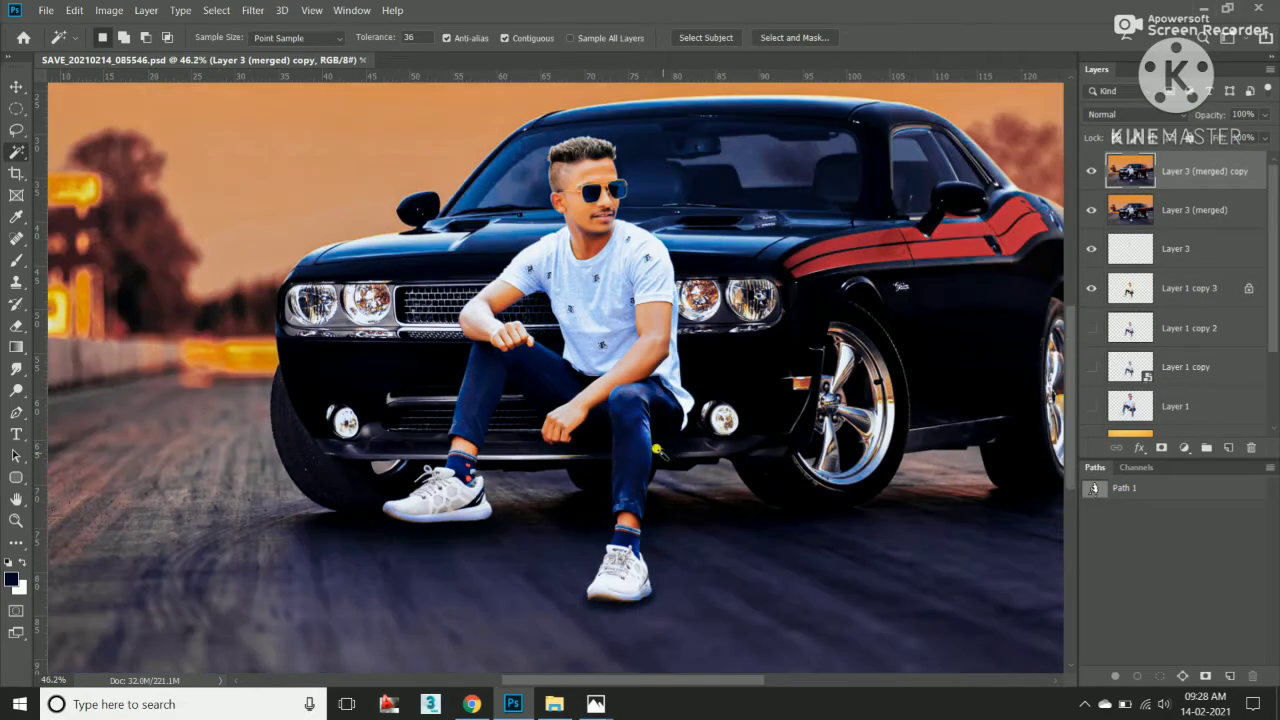
{"action": "scroll", "coordinate": [657, 450], "scroll_direction": "up", "scroll_amount": 2}
{"action": "scroll", "coordinate": [620, 458], "scroll_direction": "up", "scroll_amount": 3}
{"action": "scroll", "coordinate": [576, 466], "scroll_direction": "down", "scroll_amount": 2}
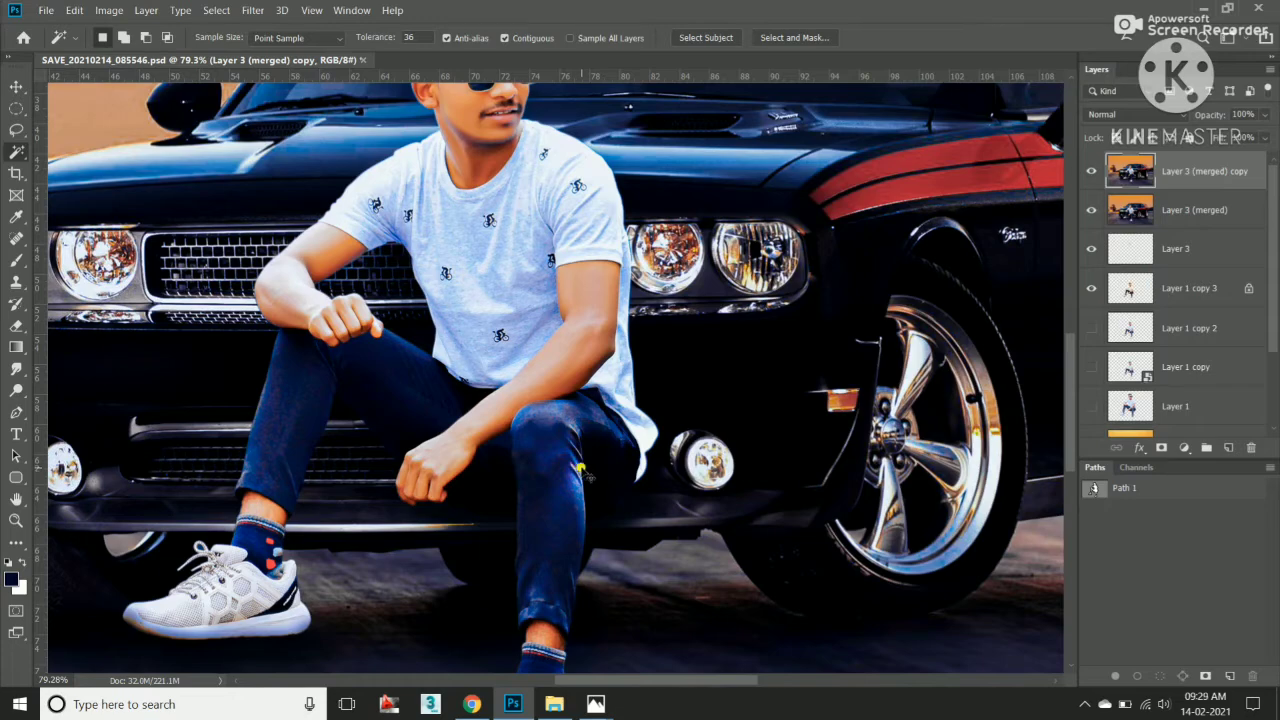
{"action": "scroll", "coordinate": [580, 470], "scroll_direction": "down", "scroll_amount": 2}
Smooth the noisy texture on top of the knee with the Mixer Brush.
{"action": "key", "text": "v"}
{"action": "scroll", "coordinate": [553, 480], "scroll_direction": "up", "scroll_amount": 4}
{"action": "right_click", "coordinate": [16, 260]}
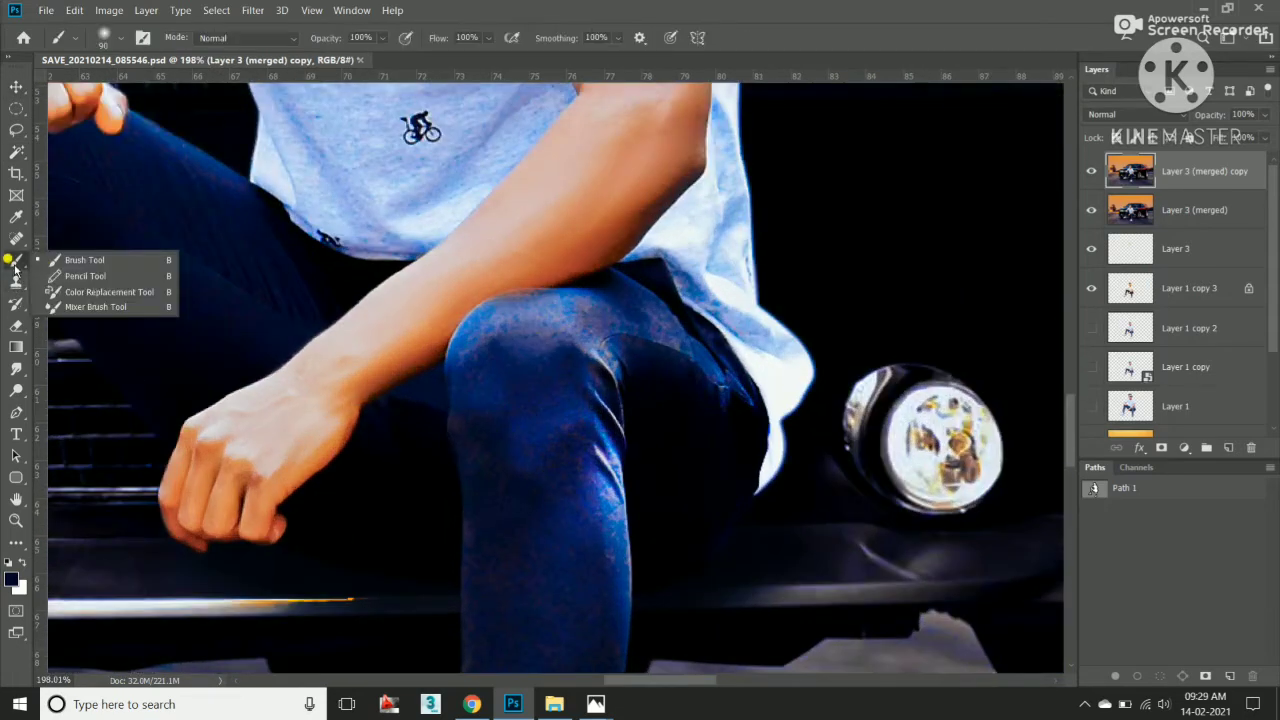
{"action": "left_click", "coordinate": [110, 305]}
{"action": "scroll", "coordinate": [522, 410], "scroll_direction": "up", "scroll_amount": 2}
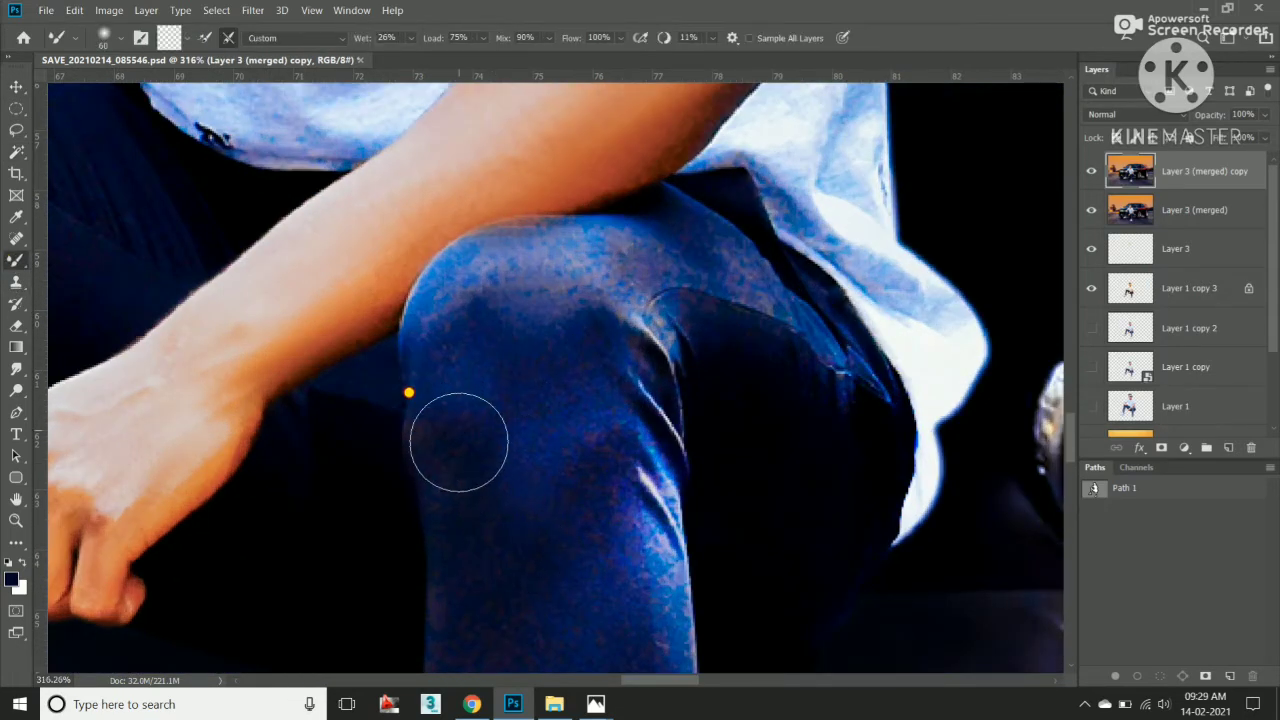
{"action": "scroll", "coordinate": [598, 458], "scroll_direction": "down", "scroll_amount": 4}
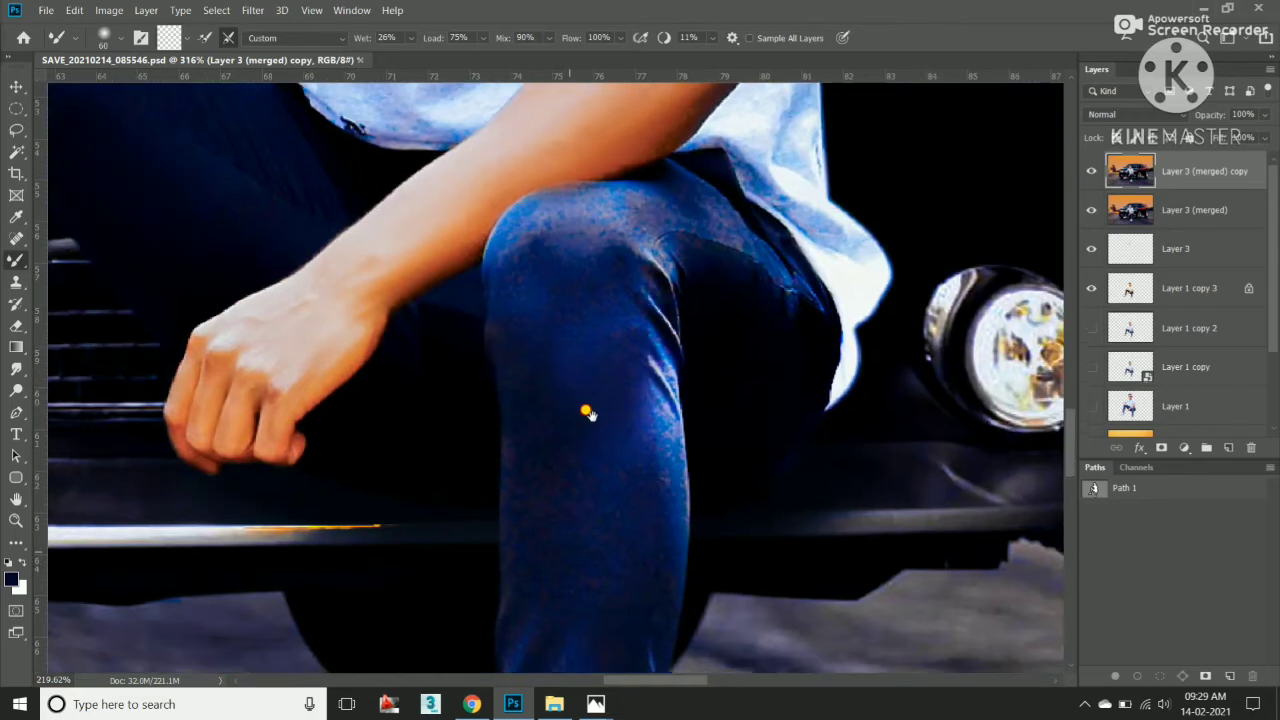
{"action": "scroll", "coordinate": [600, 460], "scroll_direction": "up", "scroll_amount": 3}
{"action": "scroll", "coordinate": [589, 302], "scroll_direction": "down", "scroll_amount": 2}
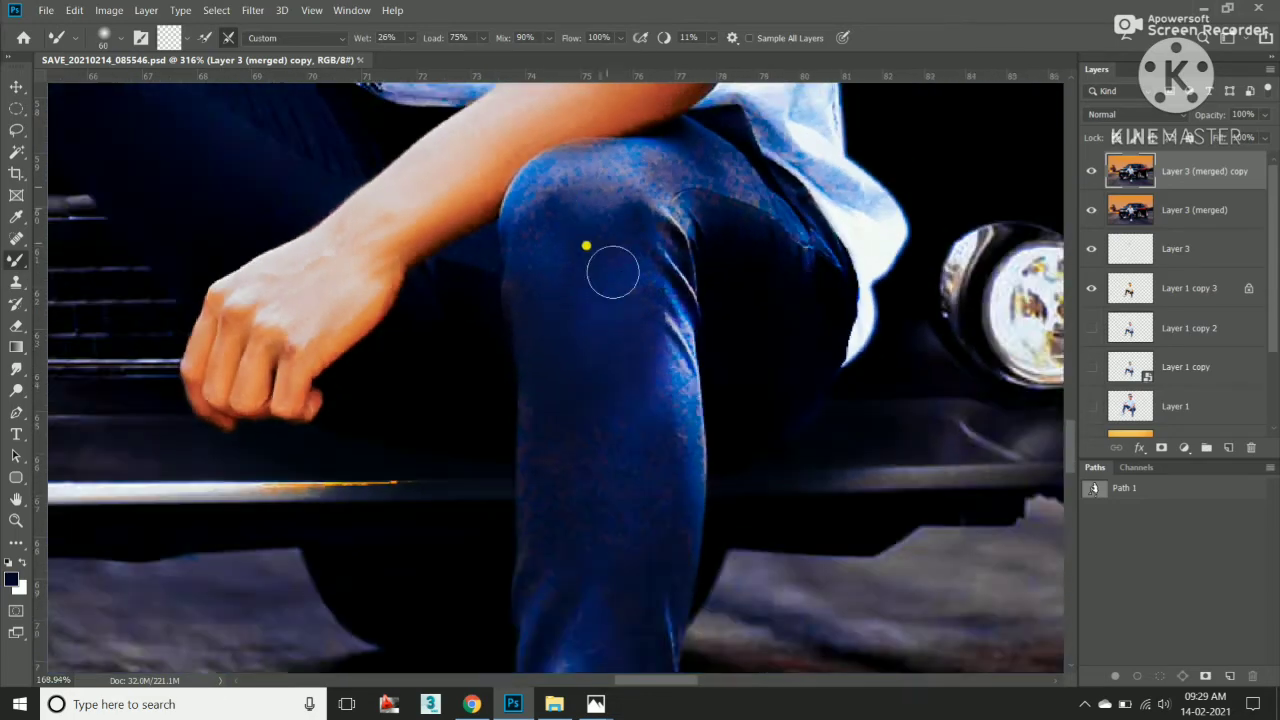
{"action": "scroll", "coordinate": [586, 249], "scroll_direction": "down", "scroll_amount": 2}
{"action": "scroll", "coordinate": [583, 214], "scroll_direction": "up", "scroll_amount": 4}
{"action": "scroll", "coordinate": [554, 200], "scroll_direction": "up", "scroll_amount": 2}
{"action": "mouse_move", "coordinate": [696, 218]}
{"action": "left_mouse_down"}
{"action": "mouse_move", "coordinate": [620, 228]}
{"action": "mouse_move", "coordinate": [792, 206]}
{"action": "mouse_move", "coordinate": [806, 229]}
{"action": "mouse_move", "coordinate": [535, 295]}
{"action": "mouse_move", "coordinate": [649, 374]}
{"action": "mouse_move", "coordinate": [463, 360]}
{"action": "mouse_move", "coordinate": [706, 423]}
{"action": "mouse_move", "coordinate": [755, 323]}
{"action": "left_mouse_up"}
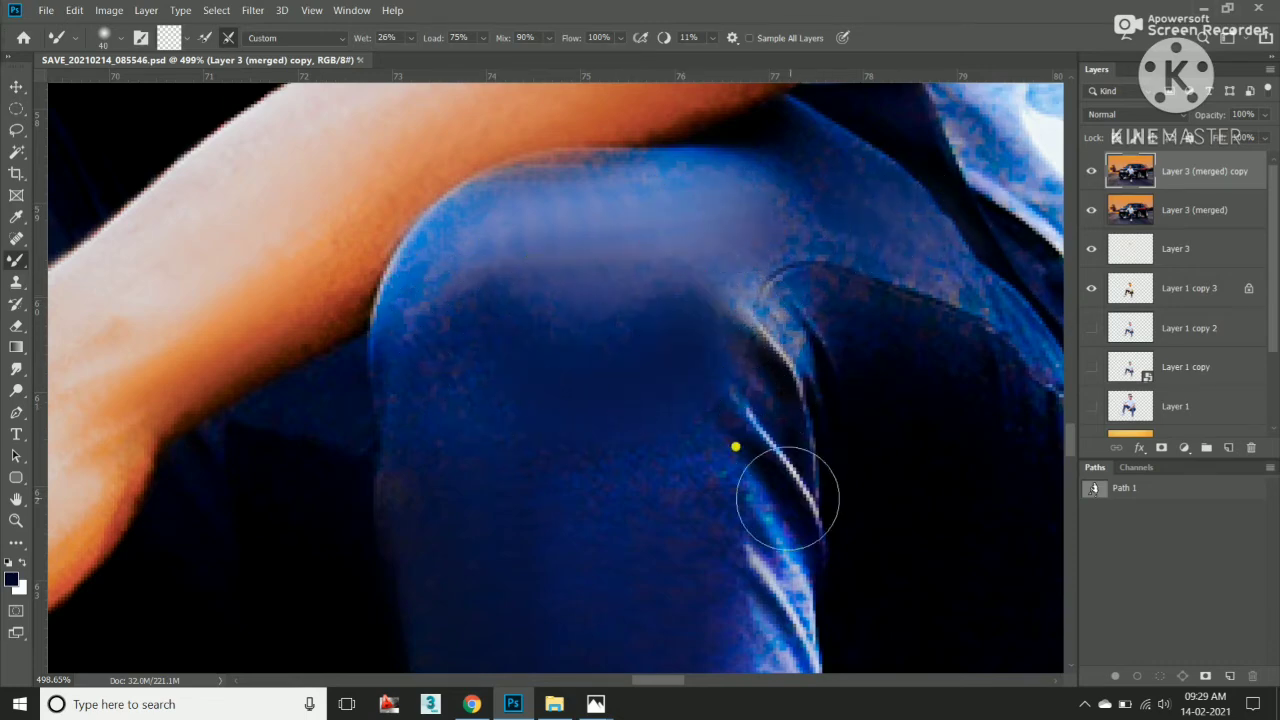
Pan down the leg to inspect the shin.
{"action": "scroll", "coordinate": [700, 420], "scroll_direction": "down", "scroll_amount": 6}
{"action": "scroll", "coordinate": [665, 455], "scroll_direction": "up", "scroll_amount": 2}
{"action": "scroll", "coordinate": [337, 334], "scroll_direction": "up", "scroll_amount": 2}
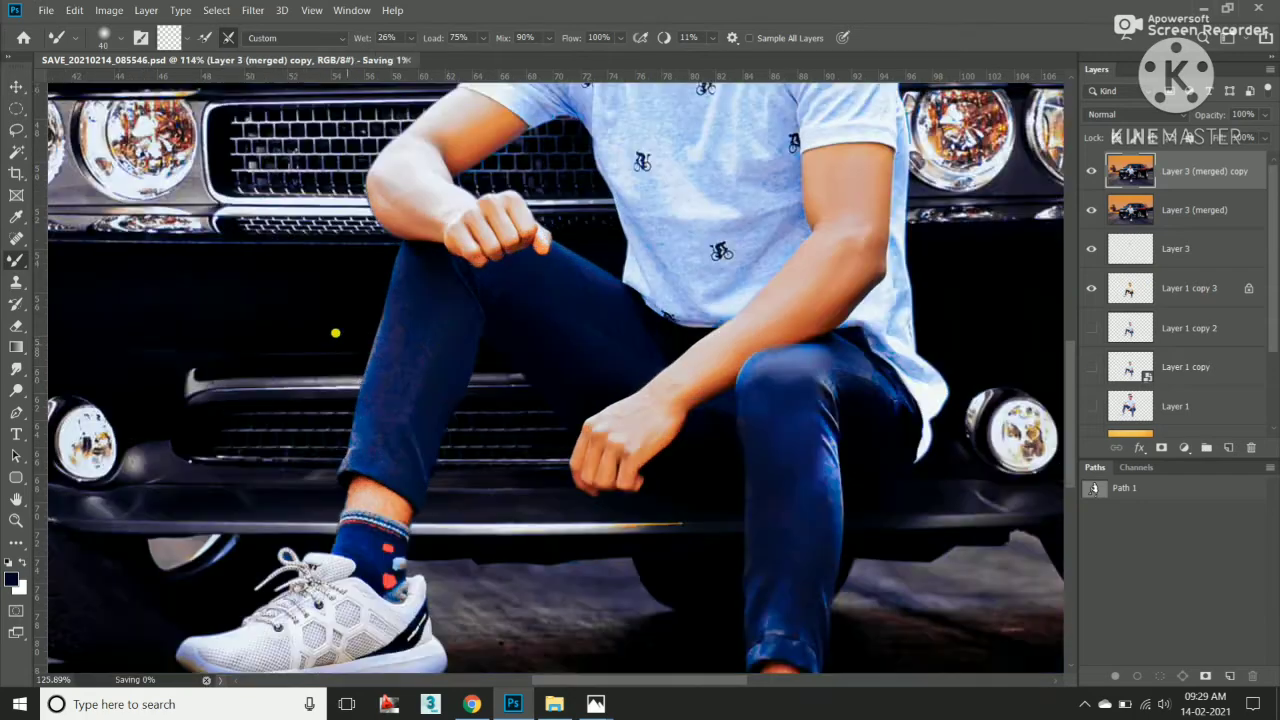
{"action": "scroll", "coordinate": [429, 191], "scroll_direction": "up", "scroll_amount": 2}
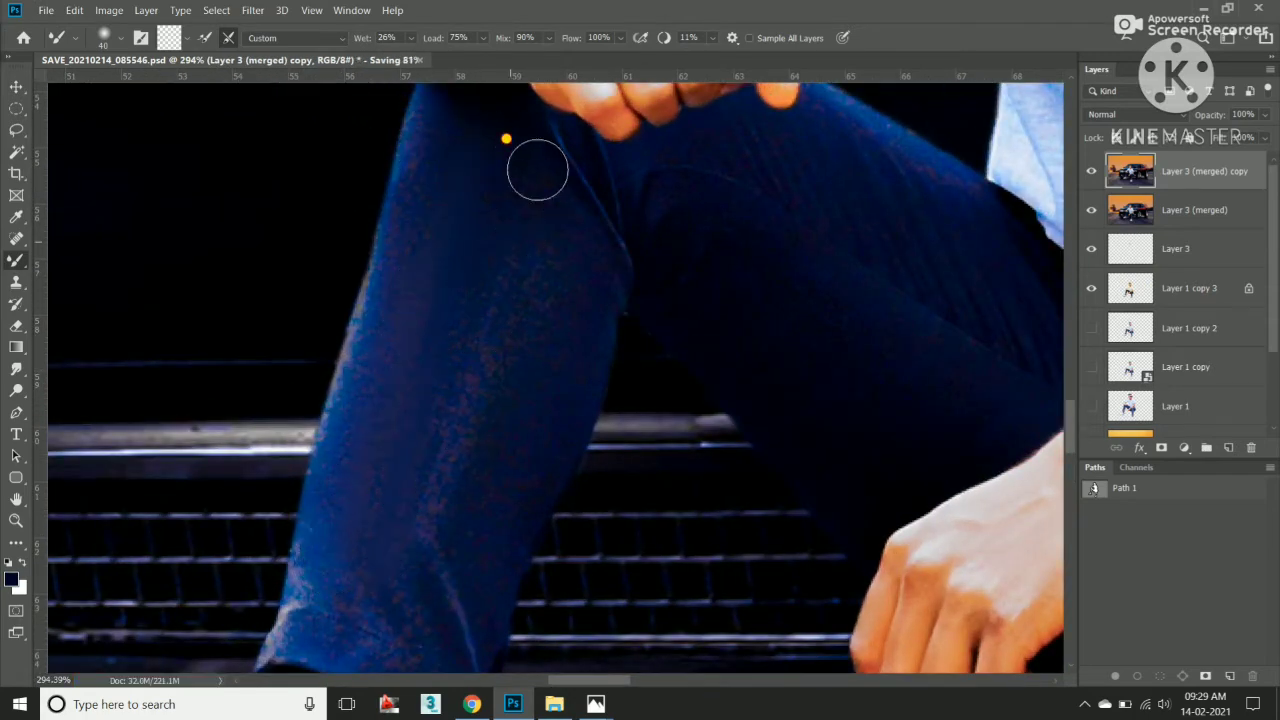
{"action": "scroll", "coordinate": [453, 620], "scroll_direction": "down", "scroll_amount": 3}
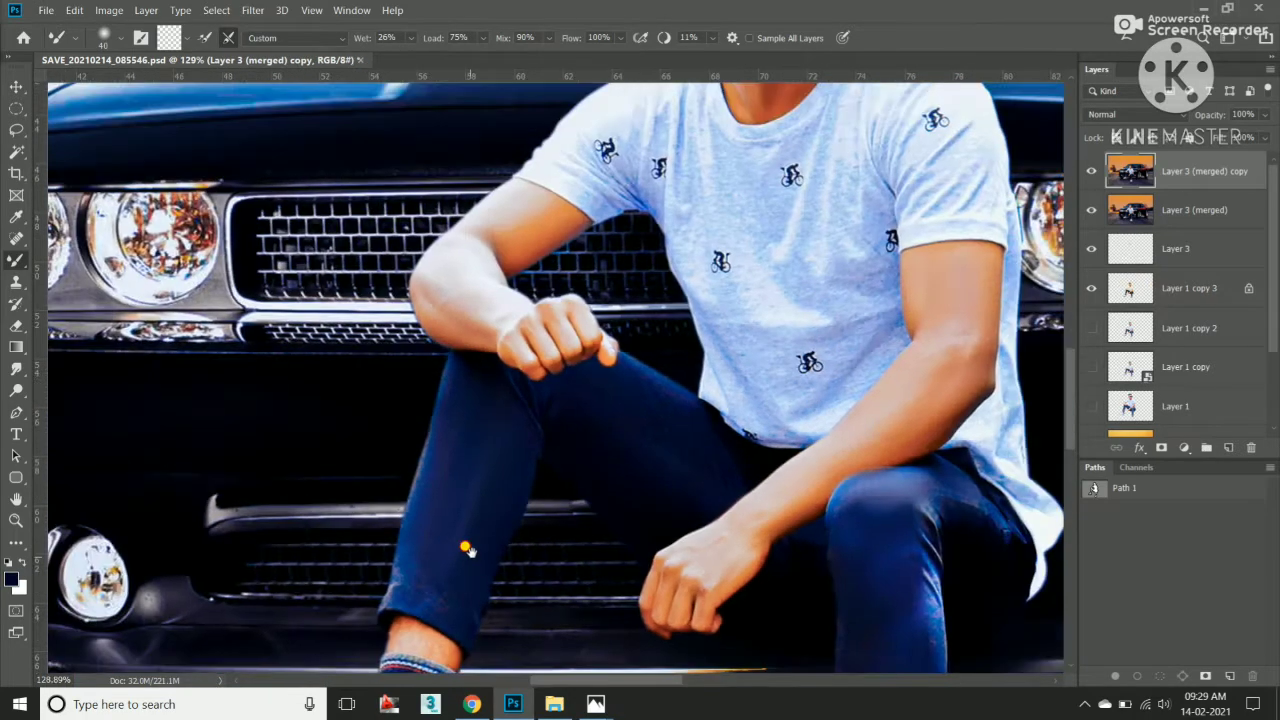
{"action": "scroll", "coordinate": [600, 380], "scroll_direction": "up", "scroll_amount": 2}
{"action": "scroll", "coordinate": [615, 382], "scroll_direction": "up", "scroll_amount": 2}
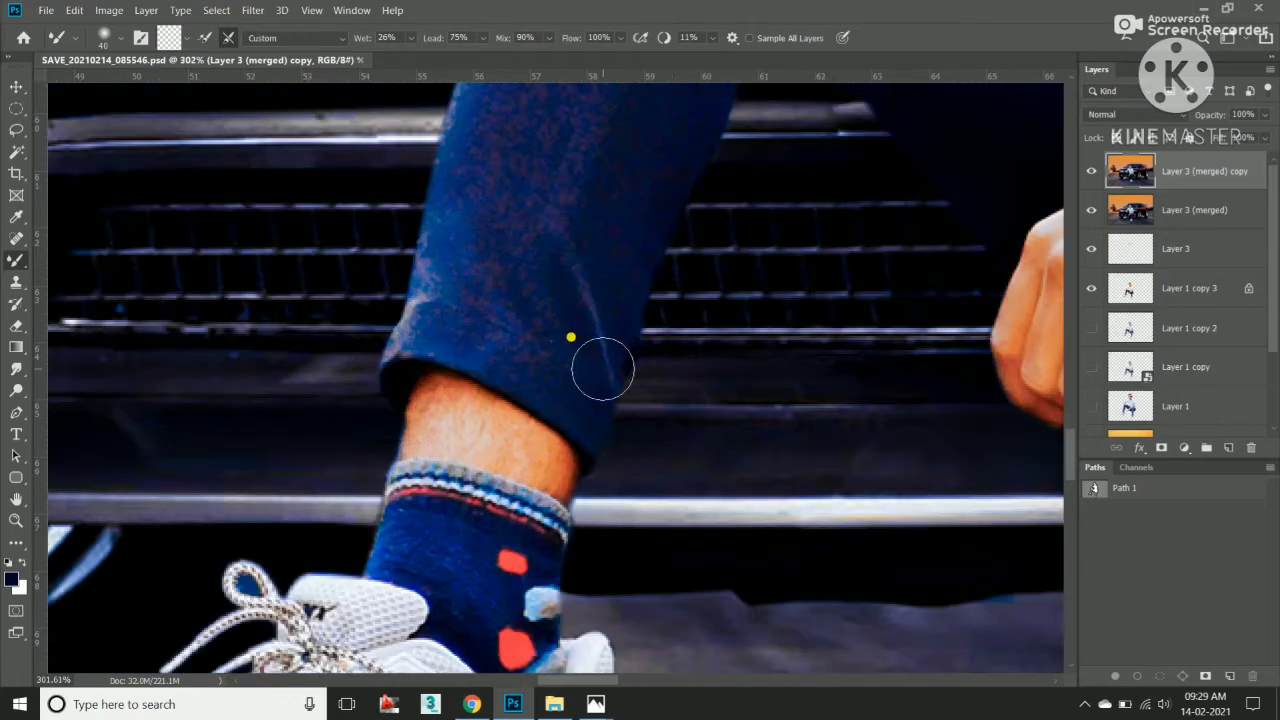
{"action": "left_click_drag", "start_coordinate": [560, 412], "coordinate": [520, 502]}
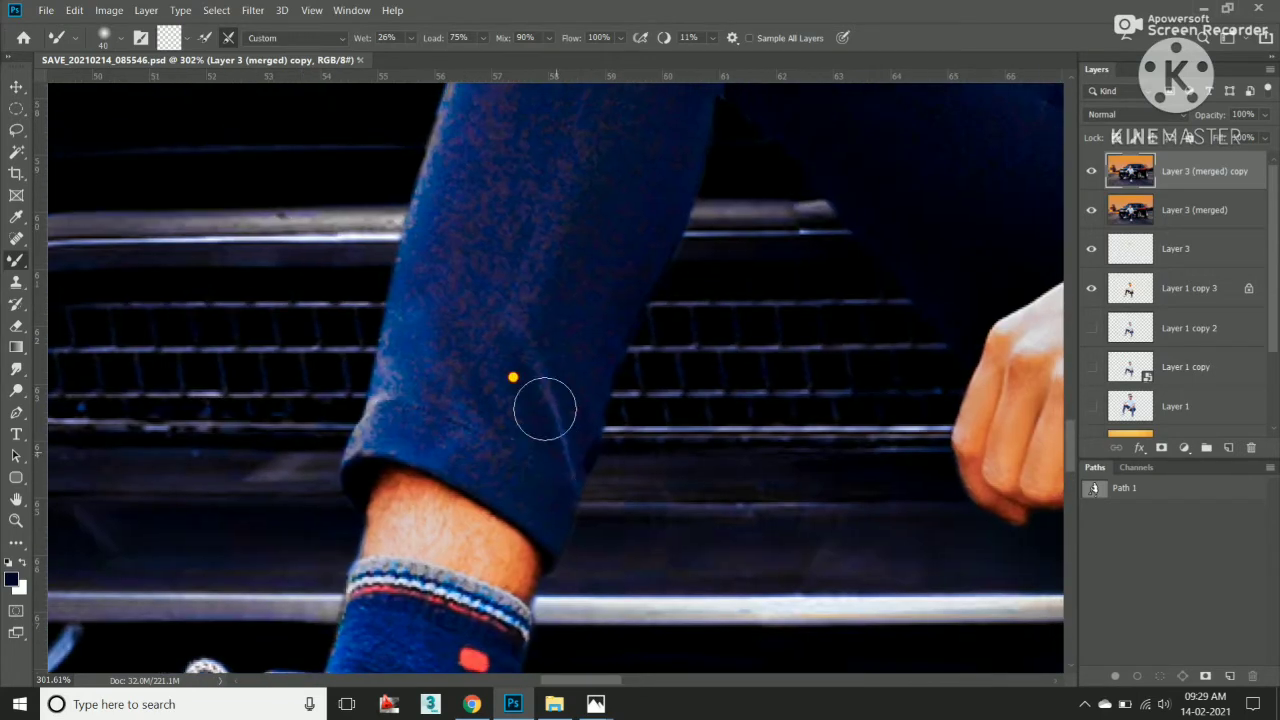
{"action": "scroll", "coordinate": [397, 360], "scroll_direction": "up", "scroll_amount": 3}
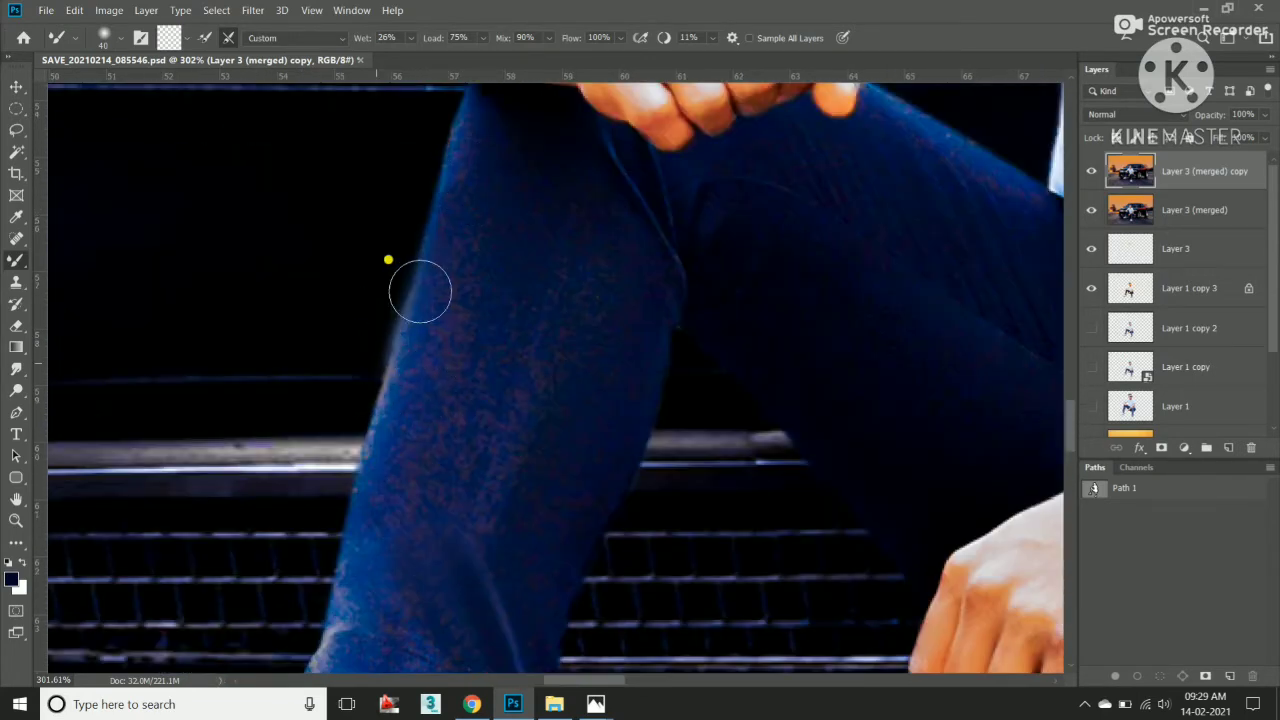
Load the man's outline as a selection from the Layers panel.
{"action": "left_click", "coordinate": [1123, 287], "text": "ctrl"}
{"action": "scroll", "coordinate": [321, 410], "scroll_direction": "up", "scroll_amount": 3}
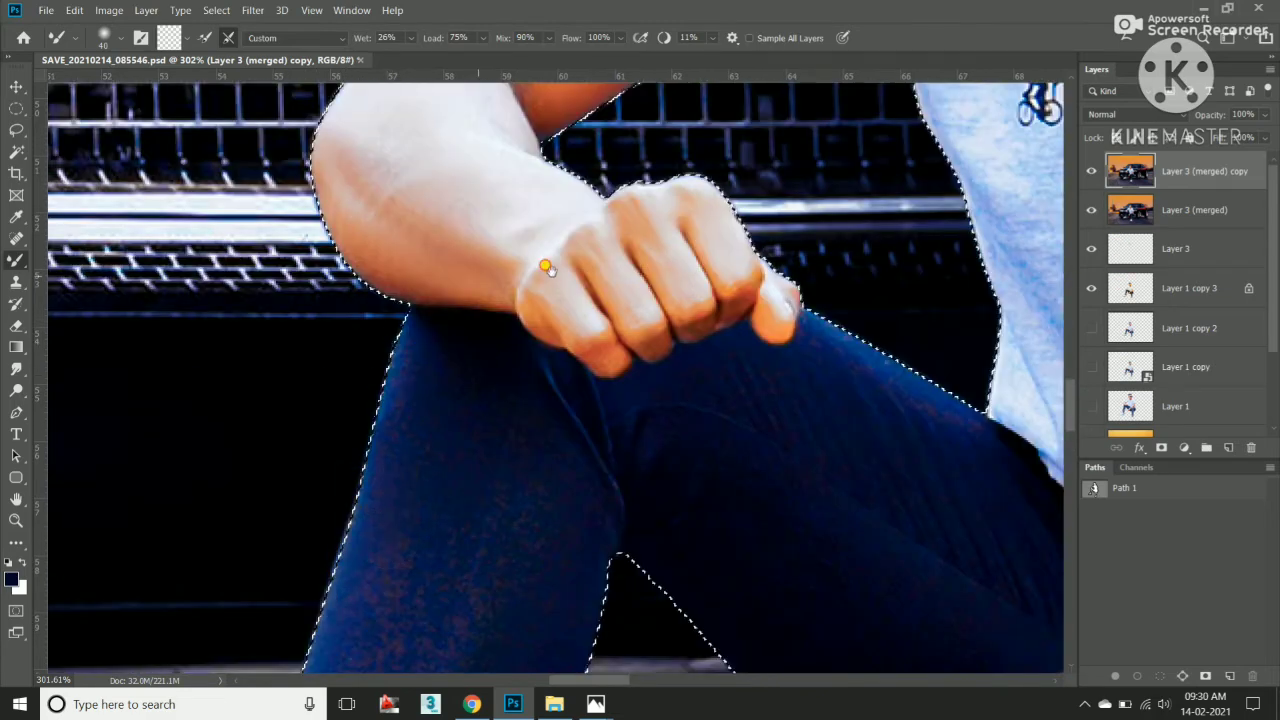
{"action": "scroll", "coordinate": [543, 266], "scroll_direction": "down", "scroll_amount": 3}
{"action": "scroll", "coordinate": [620, 300], "scroll_direction": "down", "scroll_amount": 3}
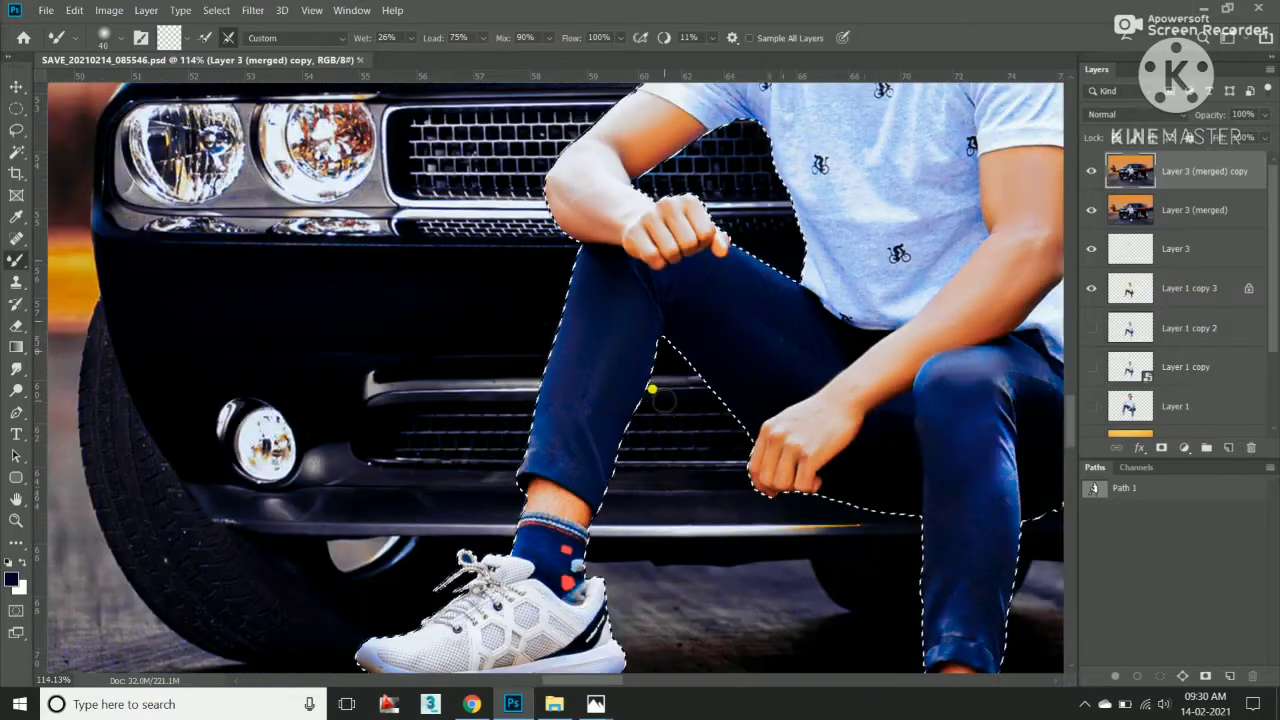
{"action": "scroll", "coordinate": [654, 380], "scroll_direction": "down", "scroll_amount": 2}
{"action": "scroll", "coordinate": [570, 240], "scroll_direction": "up", "scroll_amount": 3}
{"action": "scroll", "coordinate": [564, 246], "scroll_direction": "up", "scroll_amount": 2}
{"action": "scroll", "coordinate": [564, 246], "scroll_direction": "down", "scroll_amount": 3}
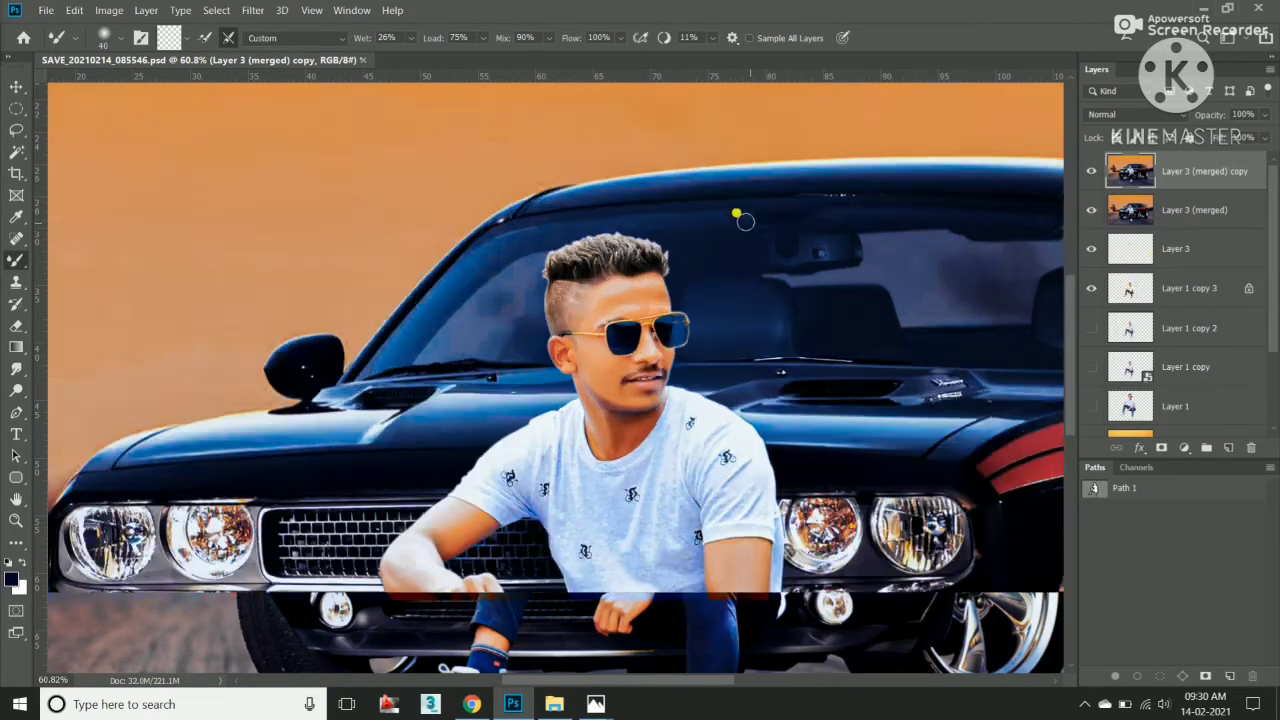
{"action": "scroll", "coordinate": [660, 240], "scroll_direction": "up", "scroll_amount": 4}
{"action": "scroll", "coordinate": [660, 270], "scroll_direction": "down", "scroll_amount": 3}
{"action": "scroll", "coordinate": [645, 330], "scroll_direction": "down", "scroll_amount": 2}
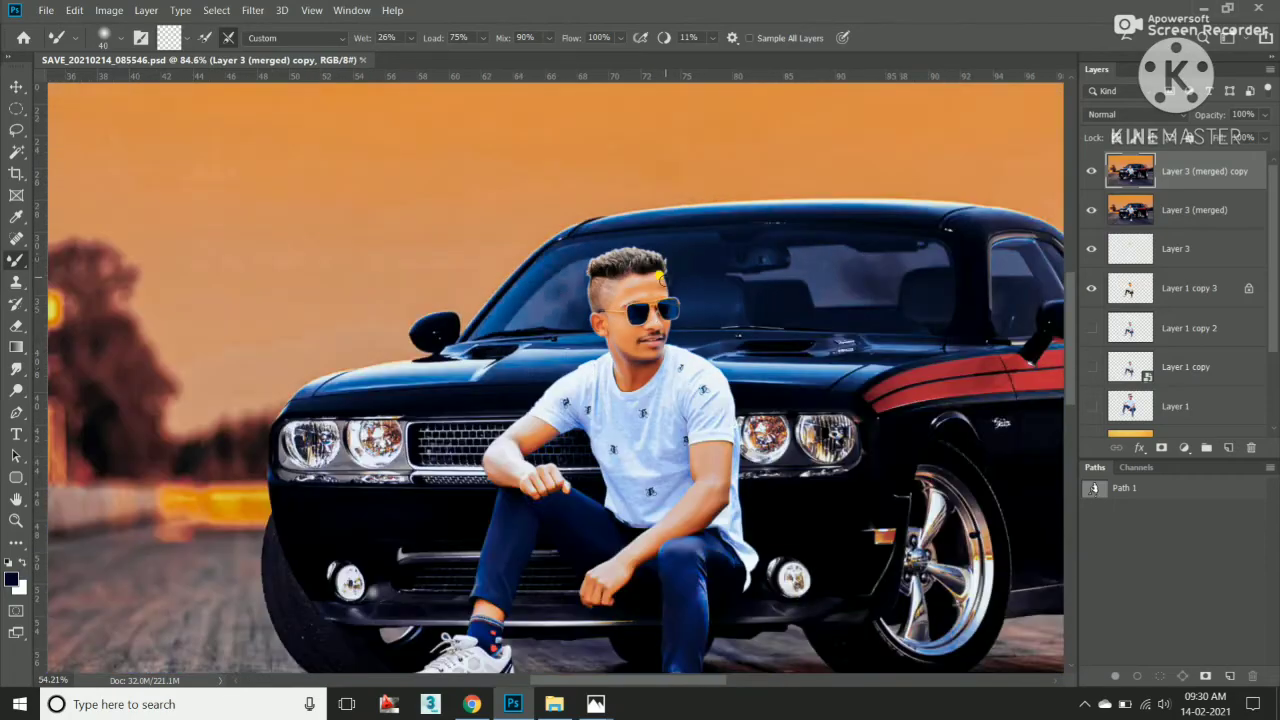
{"action": "scroll", "coordinate": [650, 349], "scroll_direction": "up", "scroll_amount": 1}
{"action": "scroll", "coordinate": [600, 346], "scroll_direction": "up", "scroll_amount": 2}
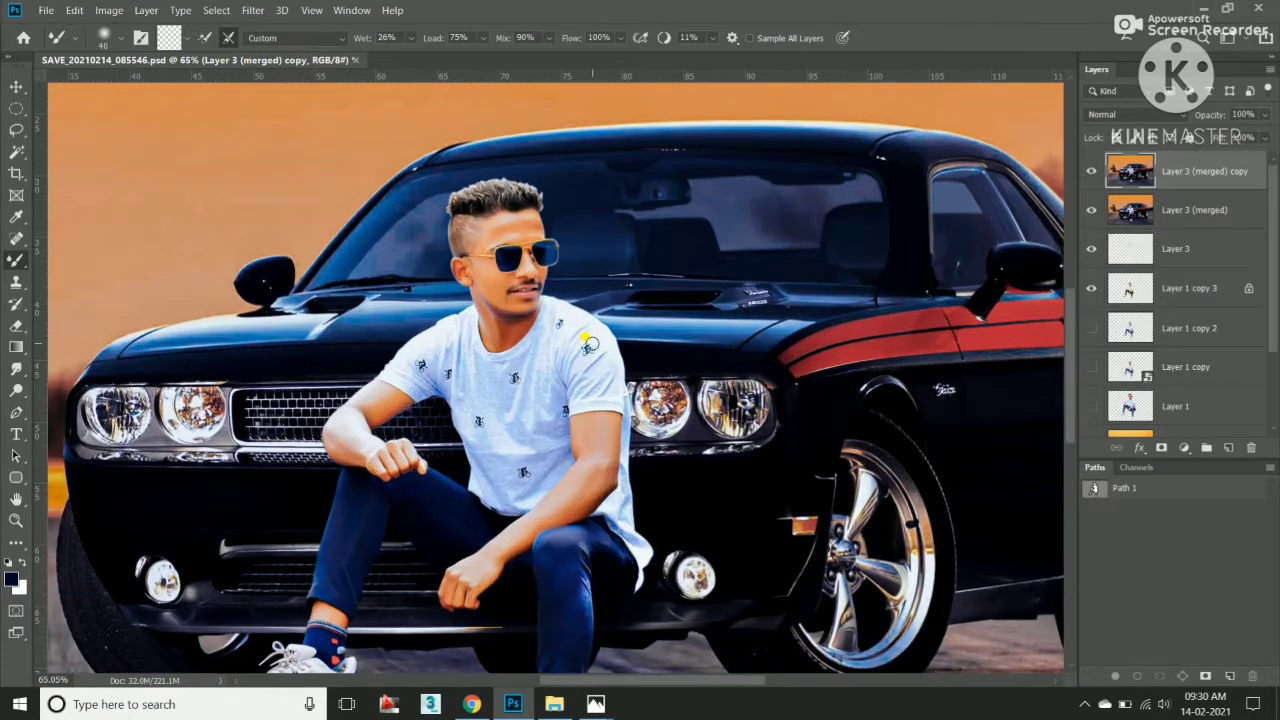
{"action": "scroll", "coordinate": [601, 374], "scroll_direction": "down", "scroll_amount": 2}
{"action": "scroll", "coordinate": [601, 374], "scroll_direction": "down", "scroll_amount": 2}
Make Layer 2 copy visible and save the PSD.
{"action": "key", "text": "v"}
{"action": "scroll", "coordinate": [1180, 300], "scroll_direction": "down", "scroll_amount": 3}
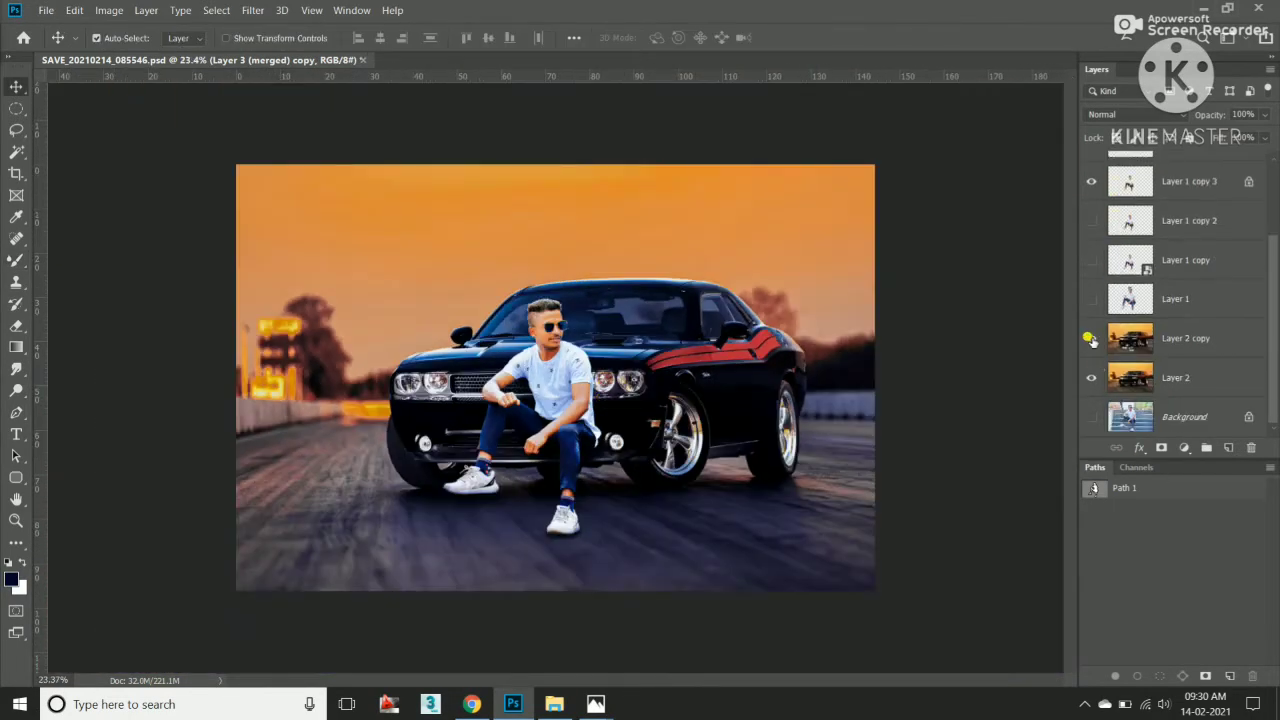
{"action": "left_click", "coordinate": [1091, 338]}
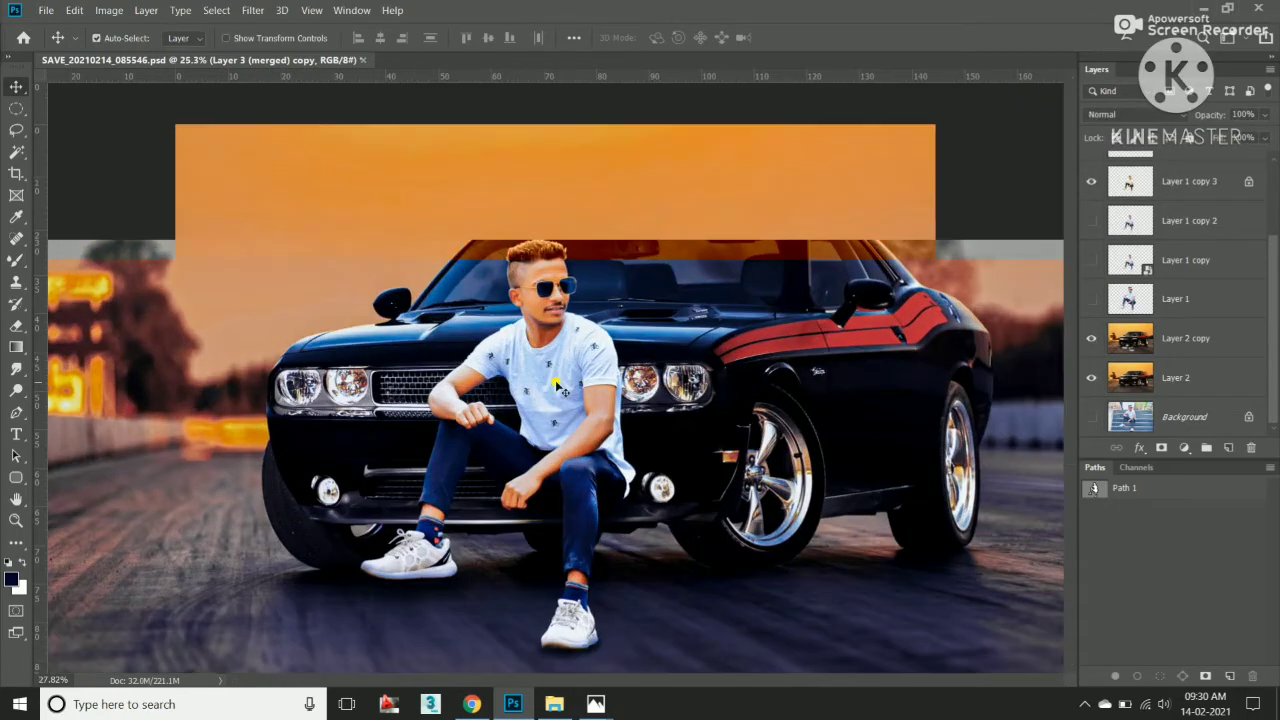
{"action": "key", "text": "ctrl+s"}
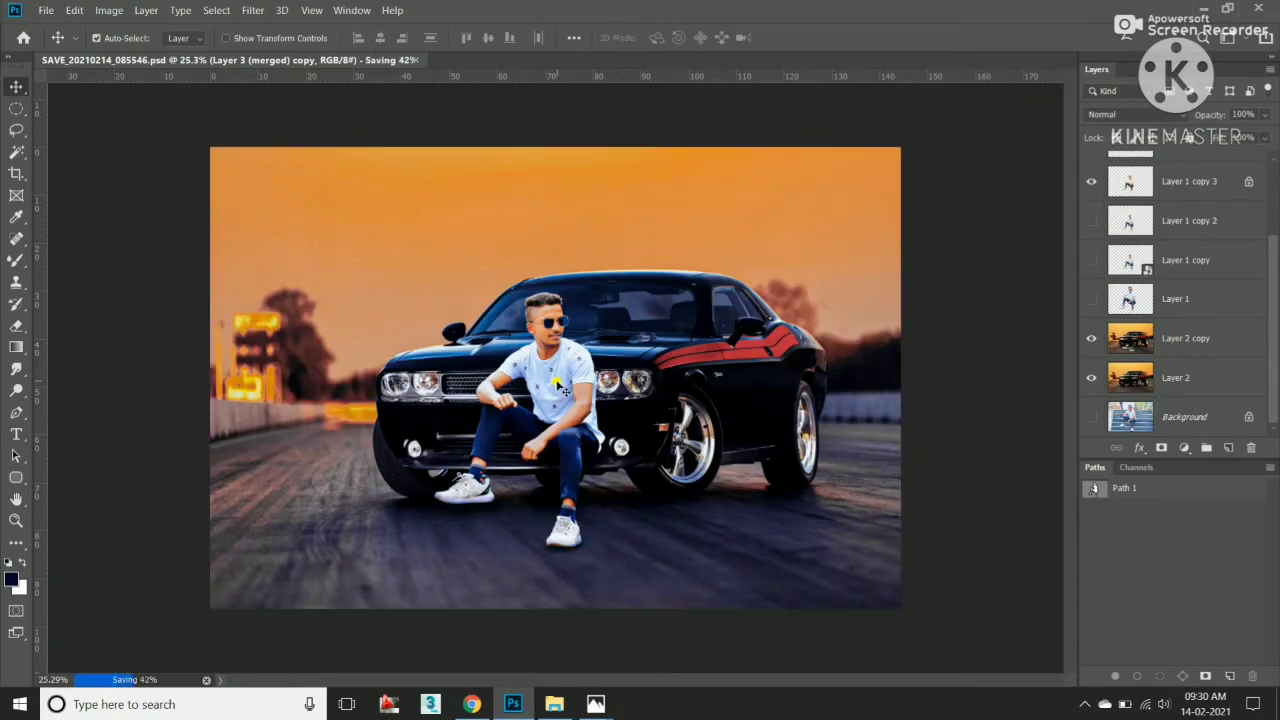
{"action": "scroll", "coordinate": [1163, 226], "scroll_direction": "up", "scroll_amount": 3}
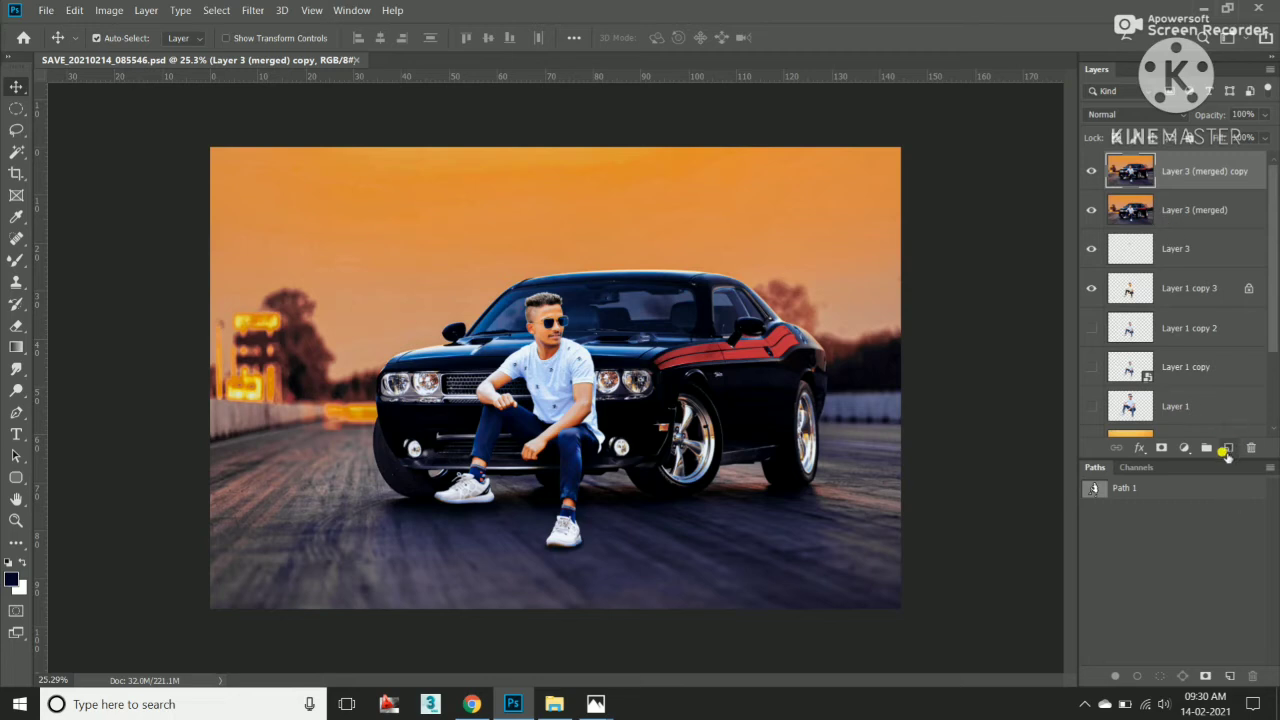
Add a new Layer 4 and draw a black-to-transparent gradient up from the bottom.
{"action": "left_click", "coordinate": [1227, 448]}
{"action": "left_click", "coordinate": [16, 347]}
{"action": "left_click", "coordinate": [90, 345]}
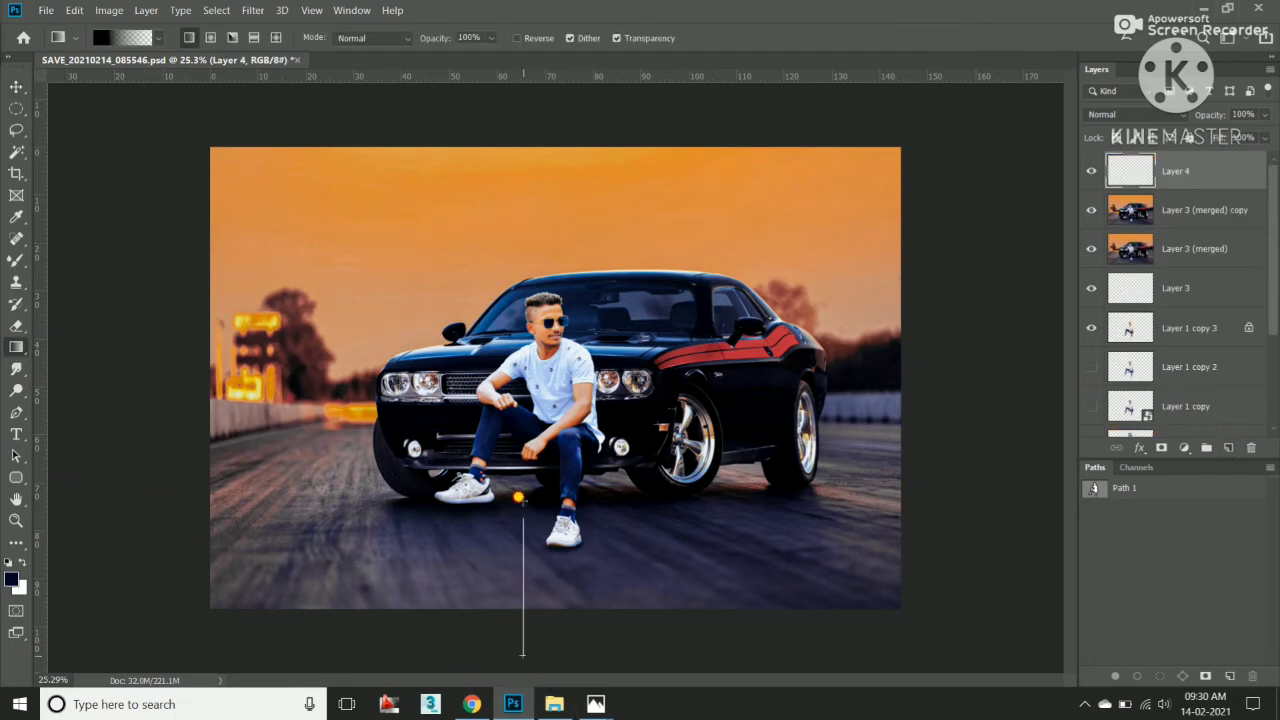
{"action": "left_click_drag", "start_coordinate": [526, 403], "coordinate": [531, 403]}
Redraw the bottom gradient several times, keeping Layer 4 opacity at 100%.
{"action": "key", "text": "ctrl+minus"}
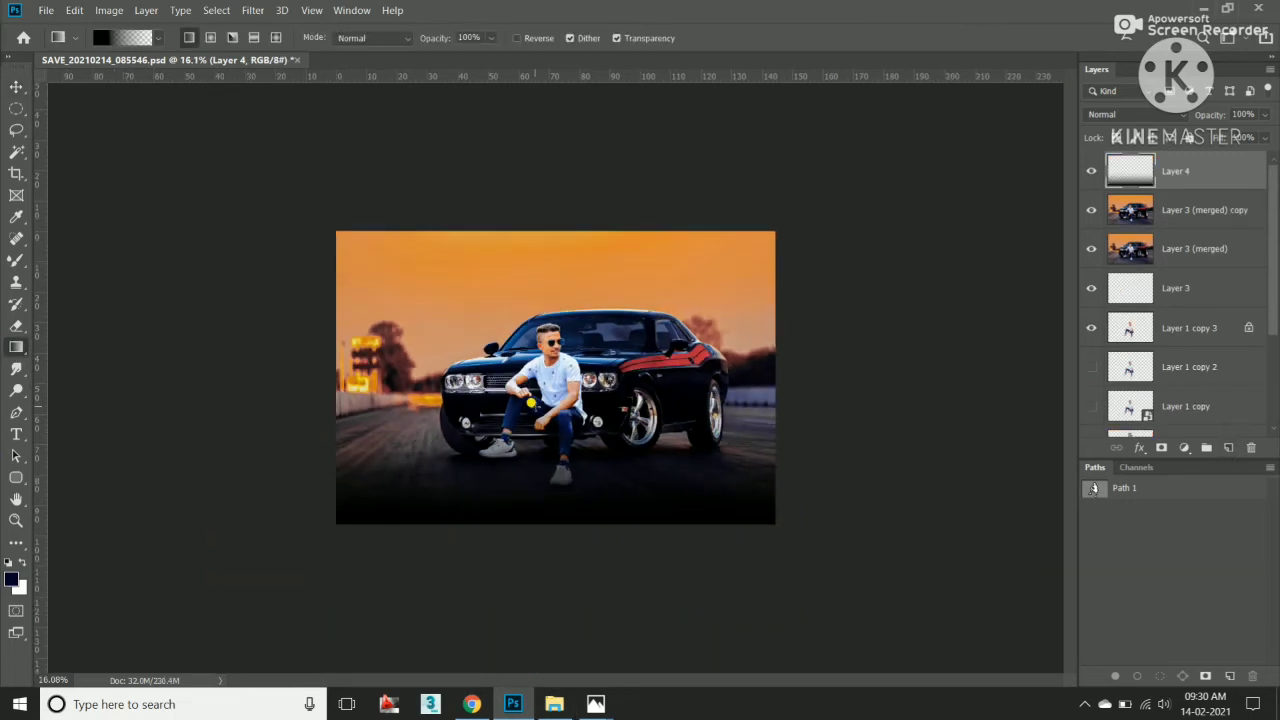
{"action": "left_click_drag", "start_coordinate": [558, 493], "coordinate": [539, 570]}
{"action": "left_click_drag", "start_coordinate": [541, 228], "coordinate": [540, 226]}
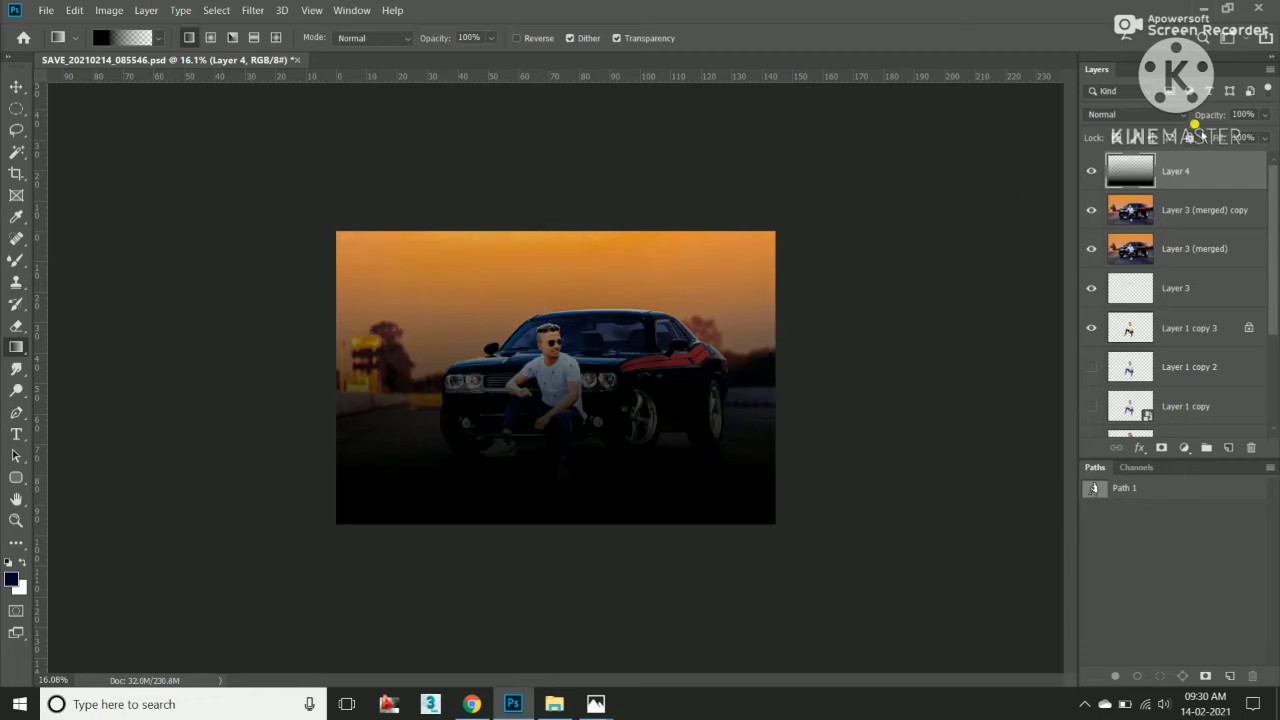
{"action": "left_click_drag", "start_coordinate": [1195, 124], "coordinate": [1189, 113]}
{"action": "type", "text": "100"}
{"action": "key", "text": "Return"}
{"action": "left_click_drag", "start_coordinate": [579, 490], "coordinate": [746, 627]}
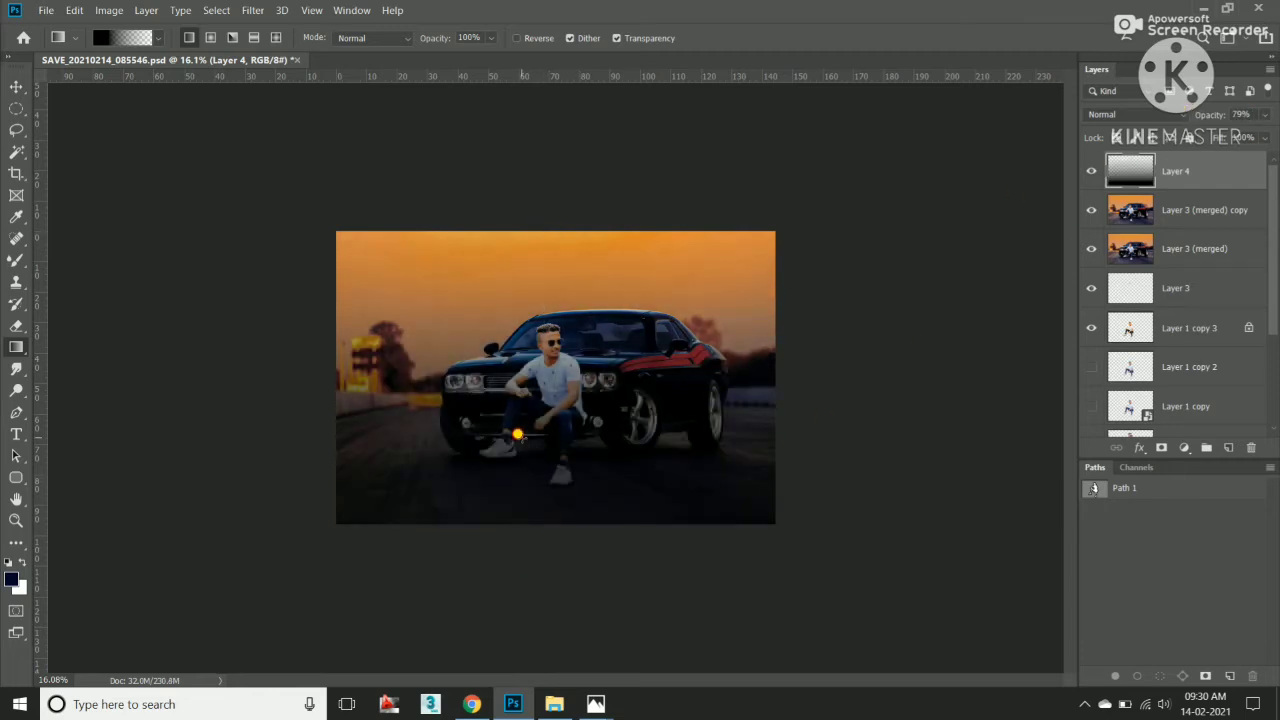
{"action": "mouse_move", "coordinate": [566, 451]}
{"action": "left_mouse_down"}
{"action": "mouse_move", "coordinate": [766, 584]}
{"action": "mouse_move", "coordinate": [314, 209]}
{"action": "left_mouse_up"}
Try a lower-left gradient at 73% opacity, then undo back to an empty Layer 4.
{"action": "key", "text": "ctrl+z"}
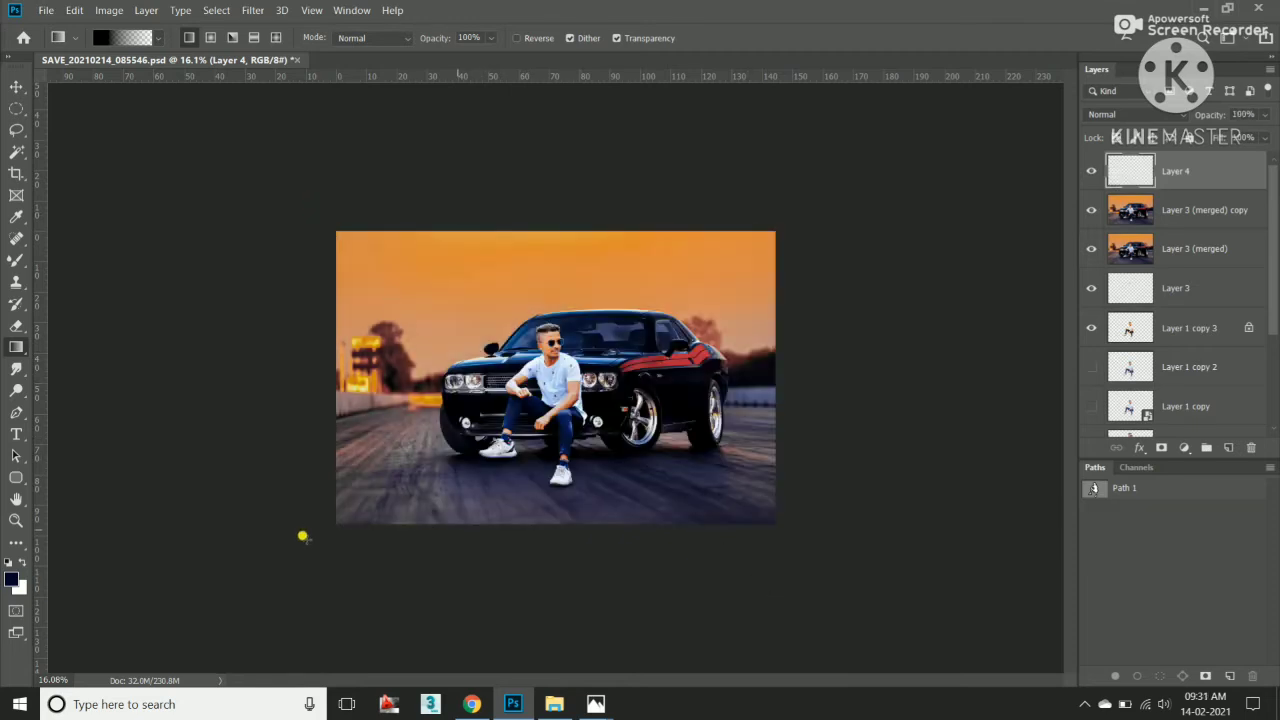
{"action": "left_click_drag", "start_coordinate": [401, 456], "coordinate": [405, 457]}
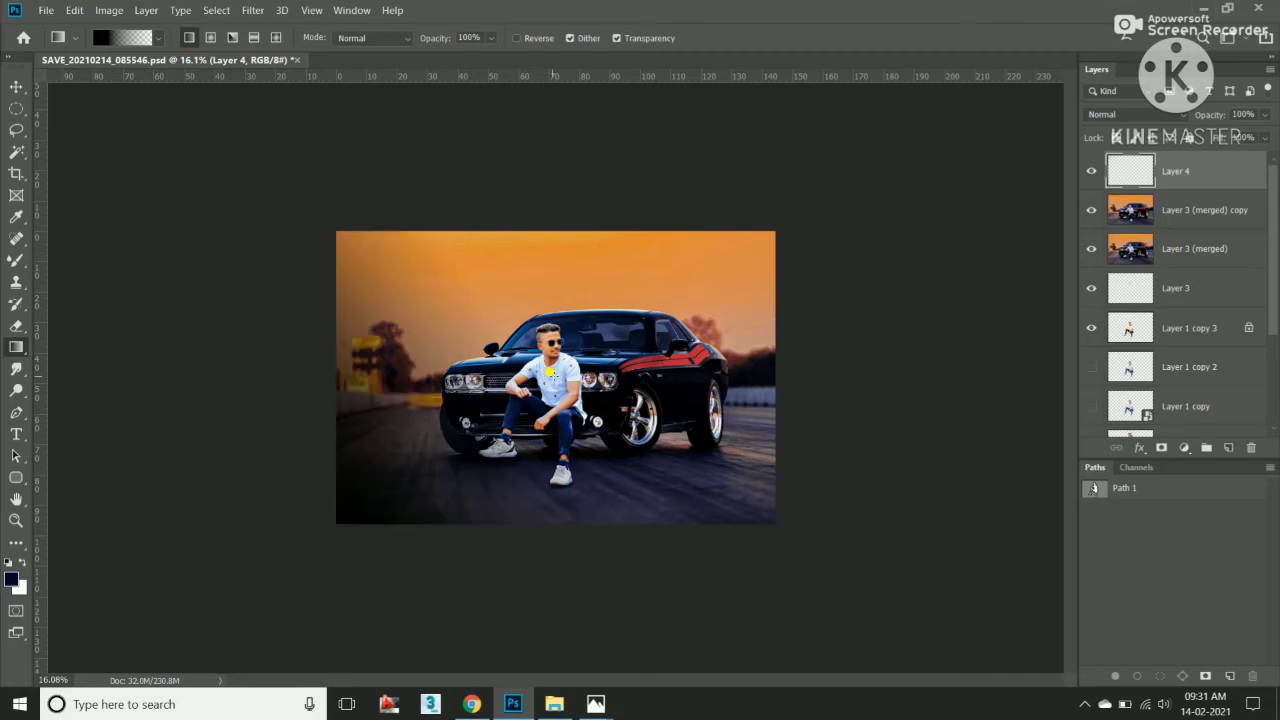
{"action": "left_click_drag", "start_coordinate": [690, 311], "coordinate": [690, 311]}
{"action": "key", "text": "ctrl+plus"}
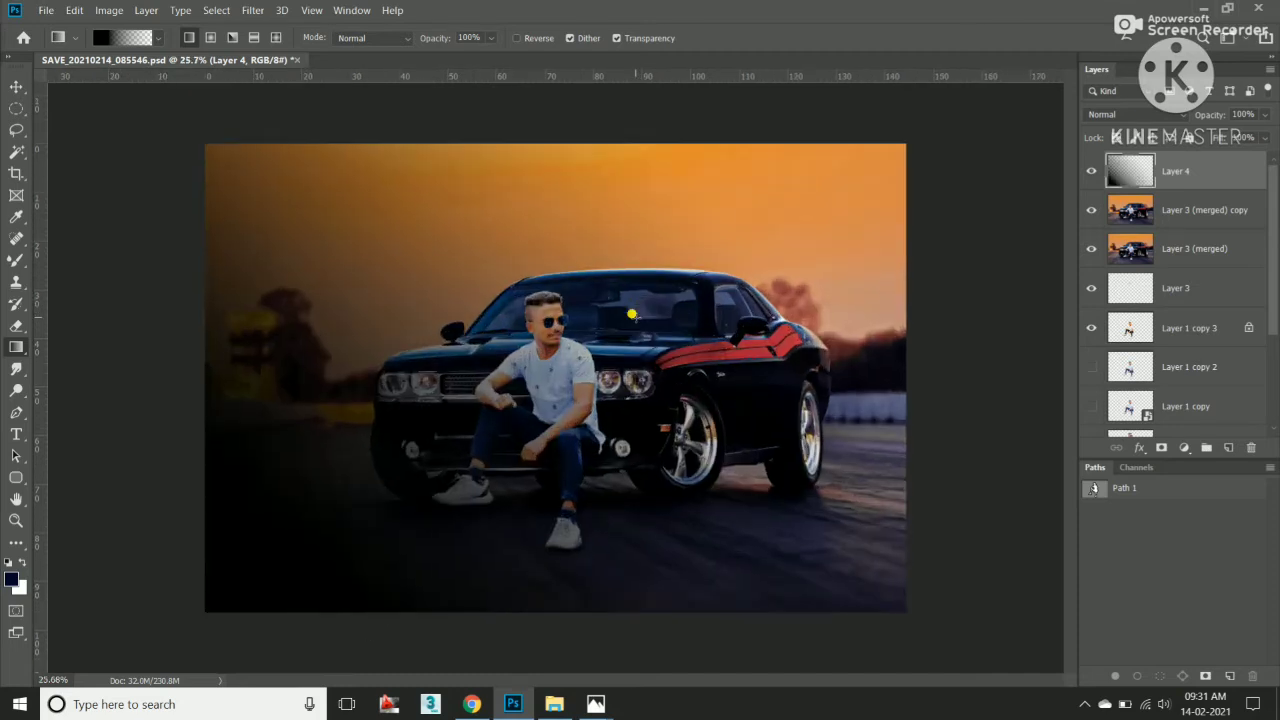
{"action": "left_click_drag", "start_coordinate": [1209, 117], "coordinate": [1184, 117]}
{"action": "key", "text": "ctrl+z"}
{"action": "key", "text": "ctrl+shift+z"}
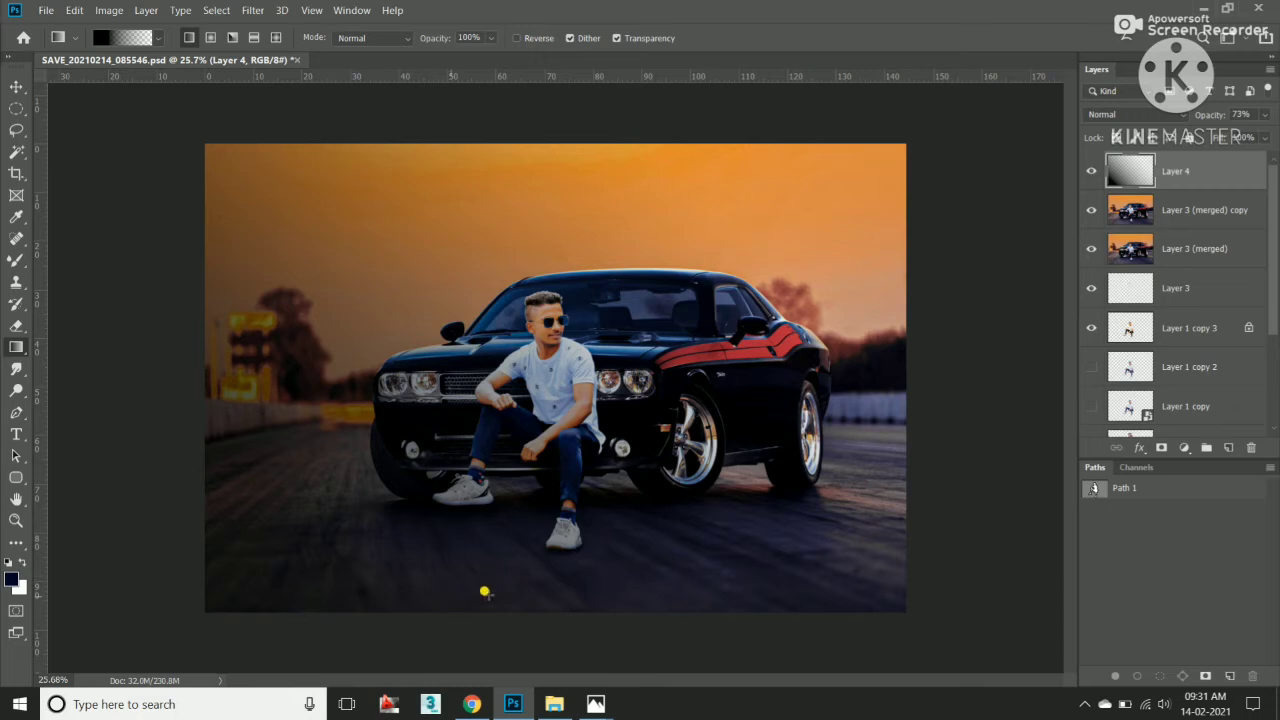
{"action": "key", "text": "ctrl+z"}
{"action": "key", "text": "ctrl+z"}
{"action": "key", "text": "ctrl+shift+z"}
{"action": "key", "text": "ctrl+z"}
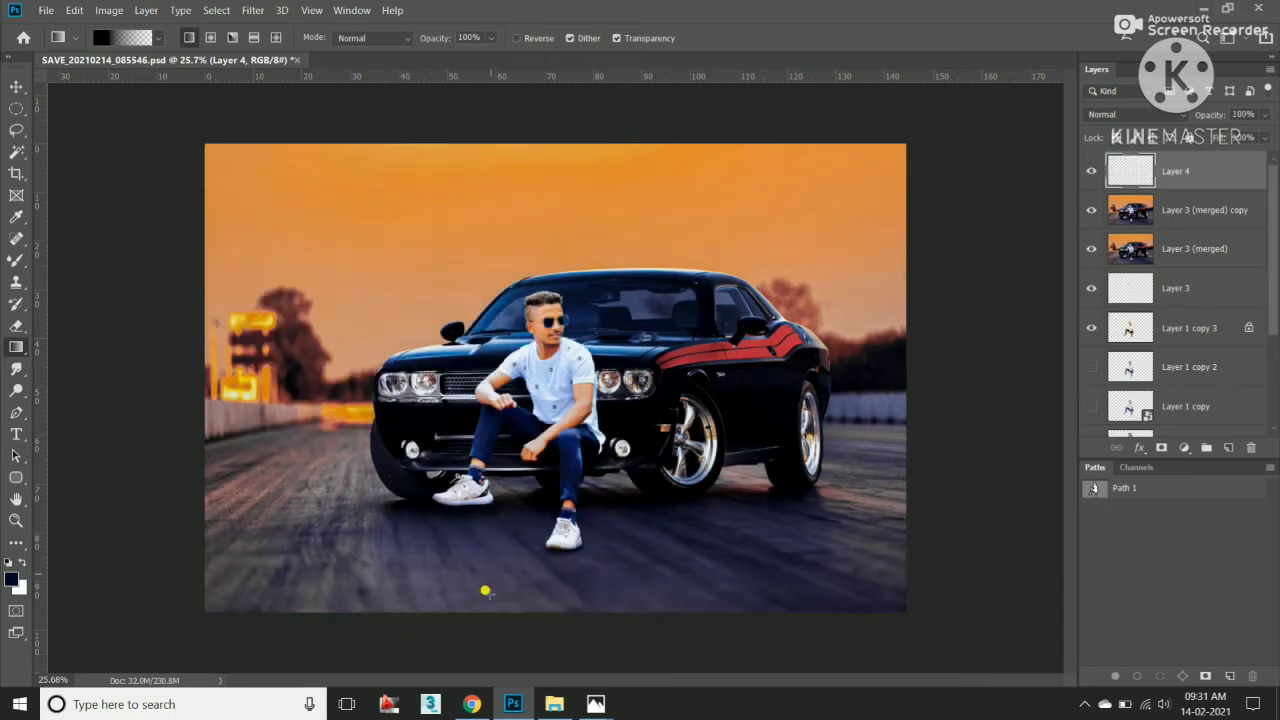
{"action": "key", "text": "ctrl+minus"}
{"action": "key", "text": "ctrl+minus"}
Darken the bottom and the left edge of the picture with new gradients.
{"action": "left_click_drag", "start_coordinate": [535, 638], "coordinate": [533, 630]}
{"action": "key", "text": "ctrl+plus"}
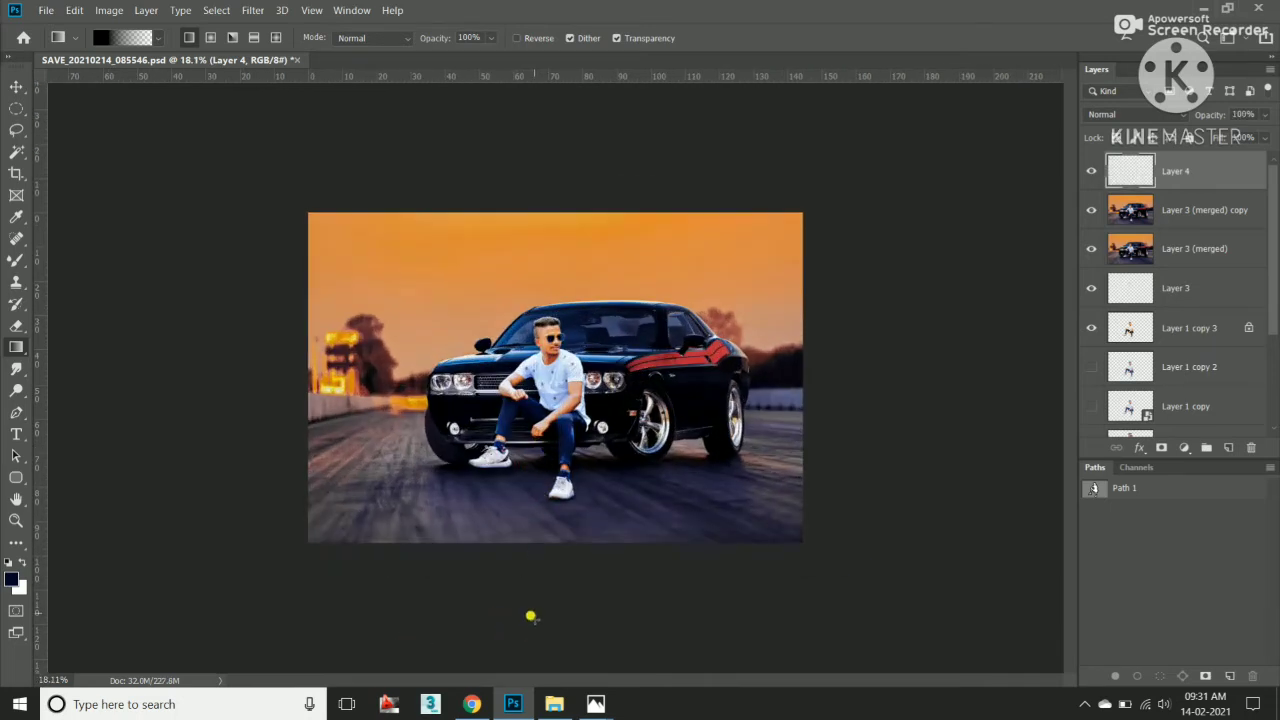
{"action": "left_click_drag", "start_coordinate": [533, 456], "coordinate": [533, 454]}
{"action": "key", "text": "ctrl+plus"}
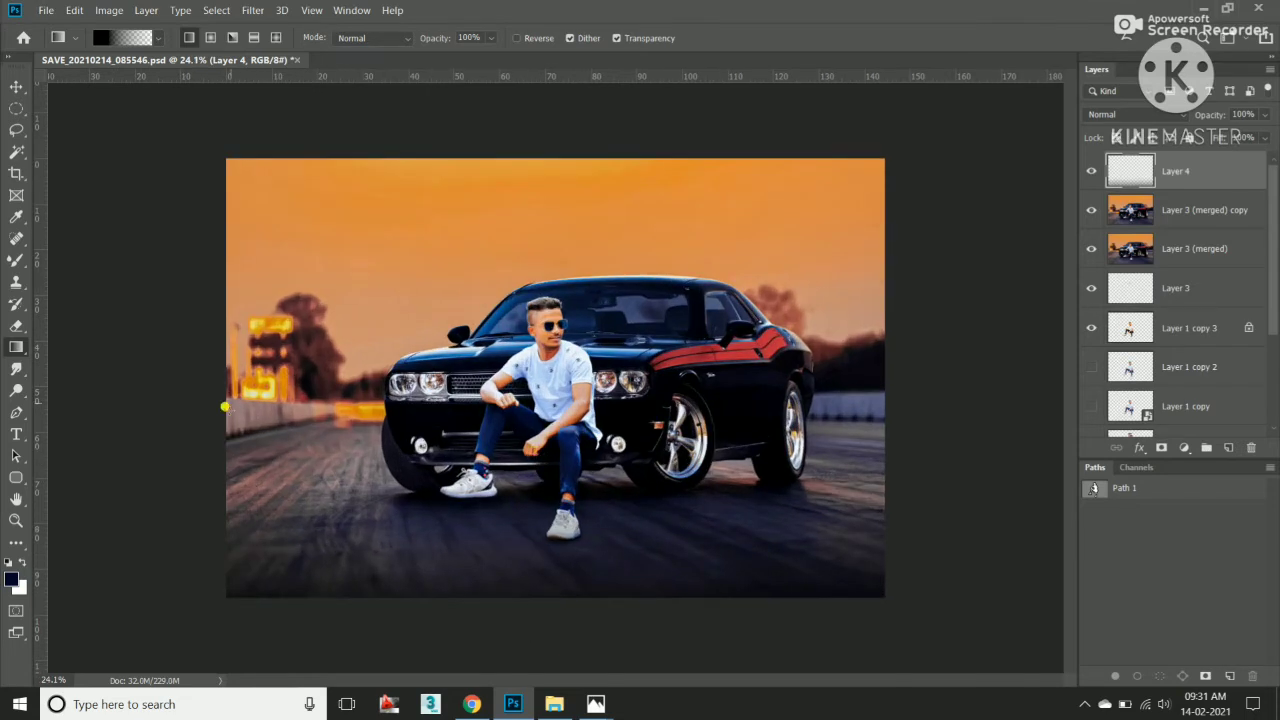
{"action": "left_click_drag", "start_coordinate": [174, 412], "coordinate": [370, 400]}
{"action": "key", "text": "ctrl+z"}
{"action": "left_click_drag", "start_coordinate": [266, 402], "coordinate": [268, 401]}
{"action": "key", "text": "ctrl+minus"}
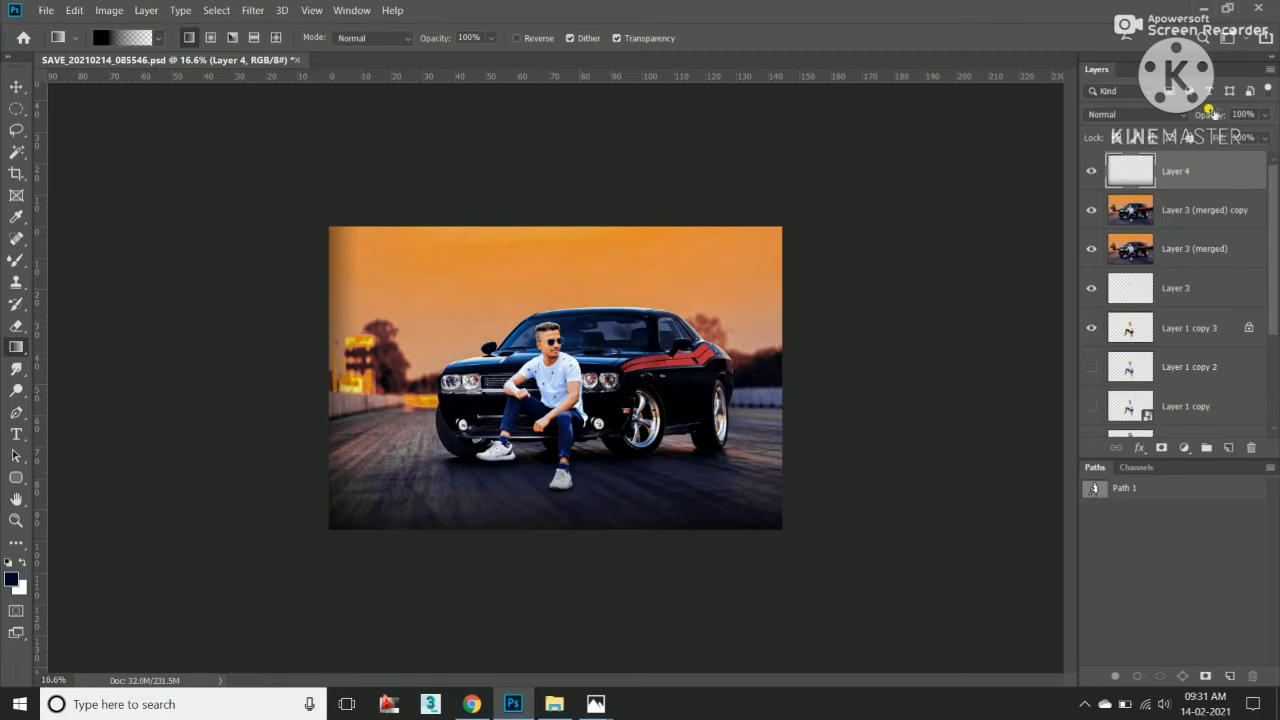
Try a Layer 4 copy at about 30% opacity, then delete the copy.
{"action": "key", "text": "ctrl+j"}
{"action": "key", "text": "ctrl+plus"}
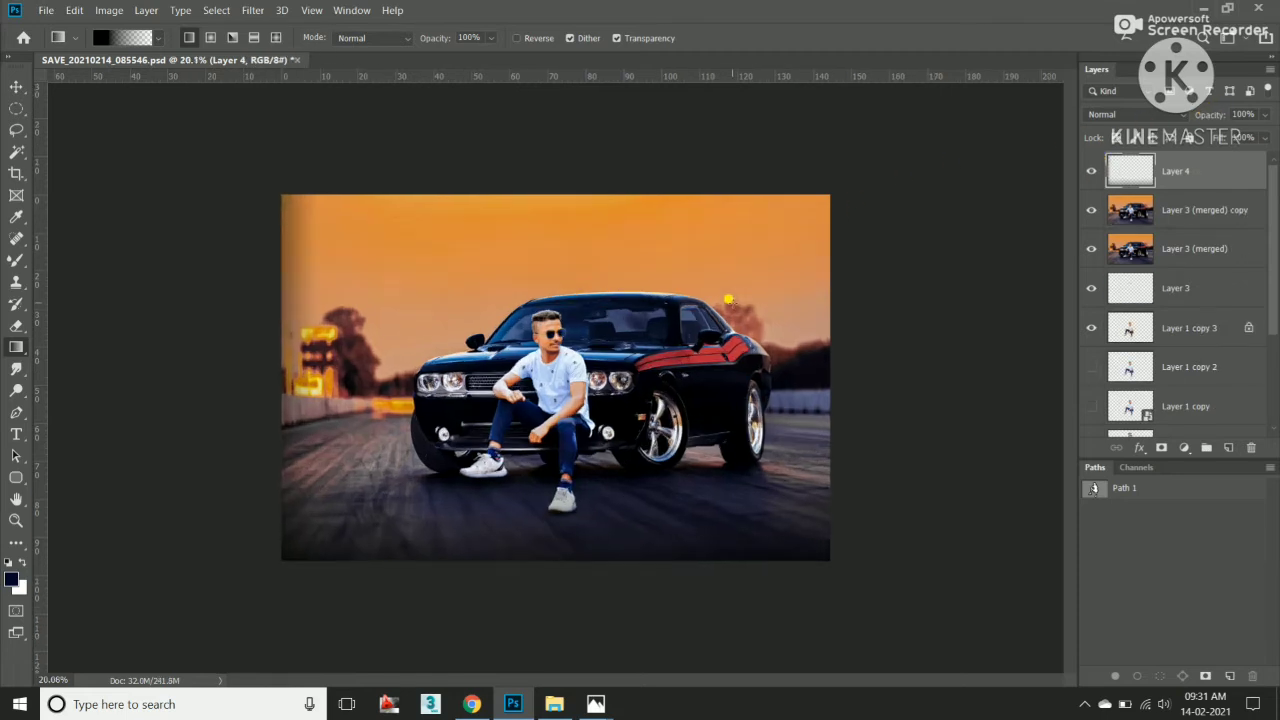
{"action": "left_click_drag", "start_coordinate": [1230, 112], "coordinate": [1186, 114]}
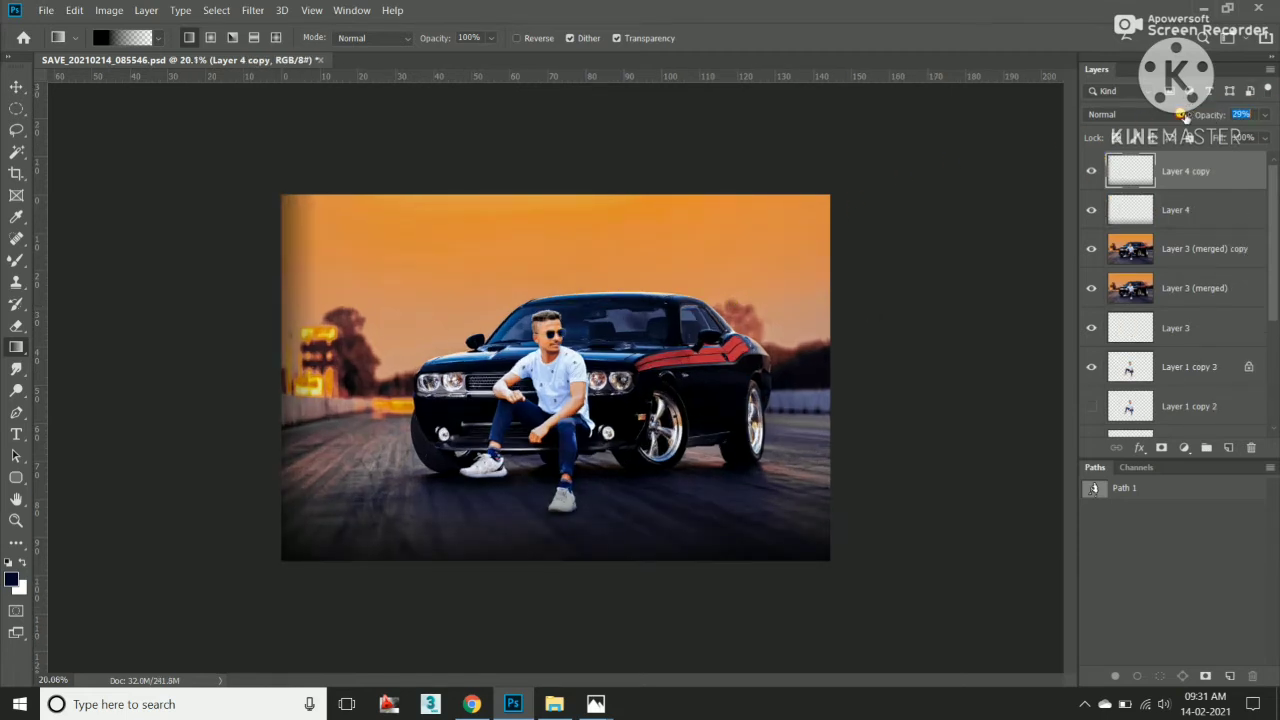
{"action": "key", "text": "ctrl+minus"}
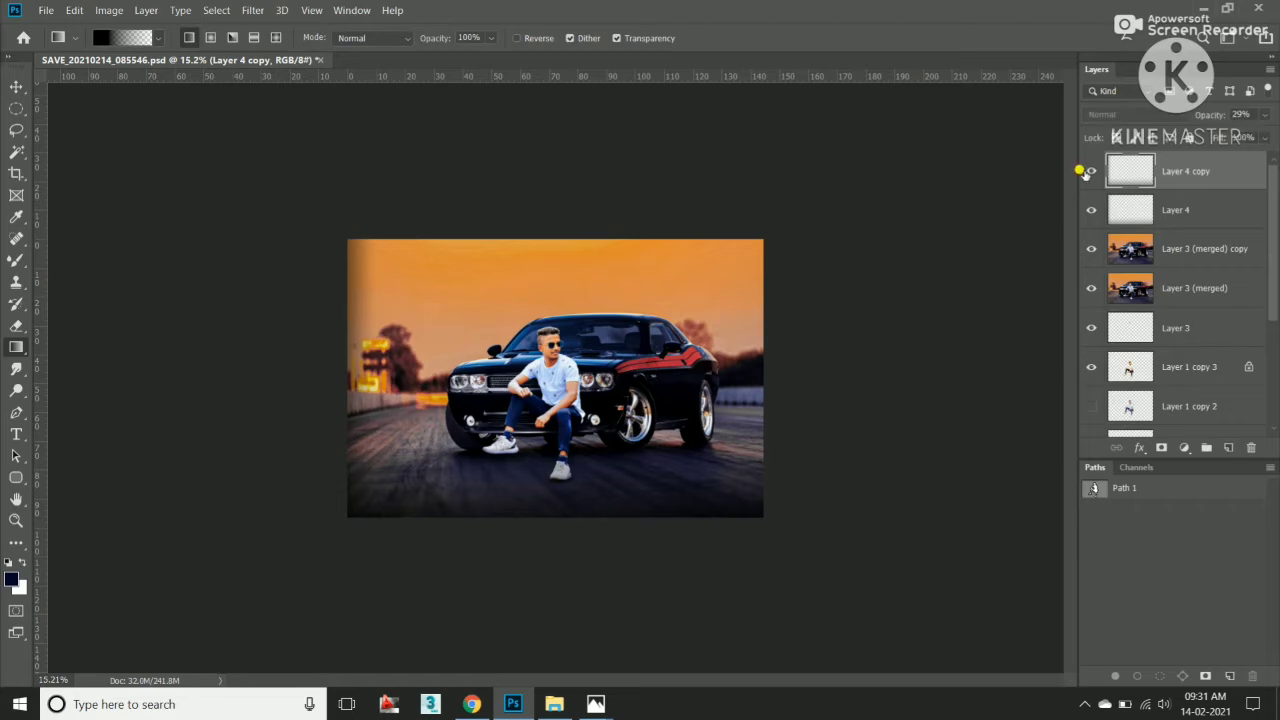
{"action": "key", "text": "v"}
{"action": "scroll", "coordinate": [549, 357], "scroll_direction": "up", "scroll_amount": 3}
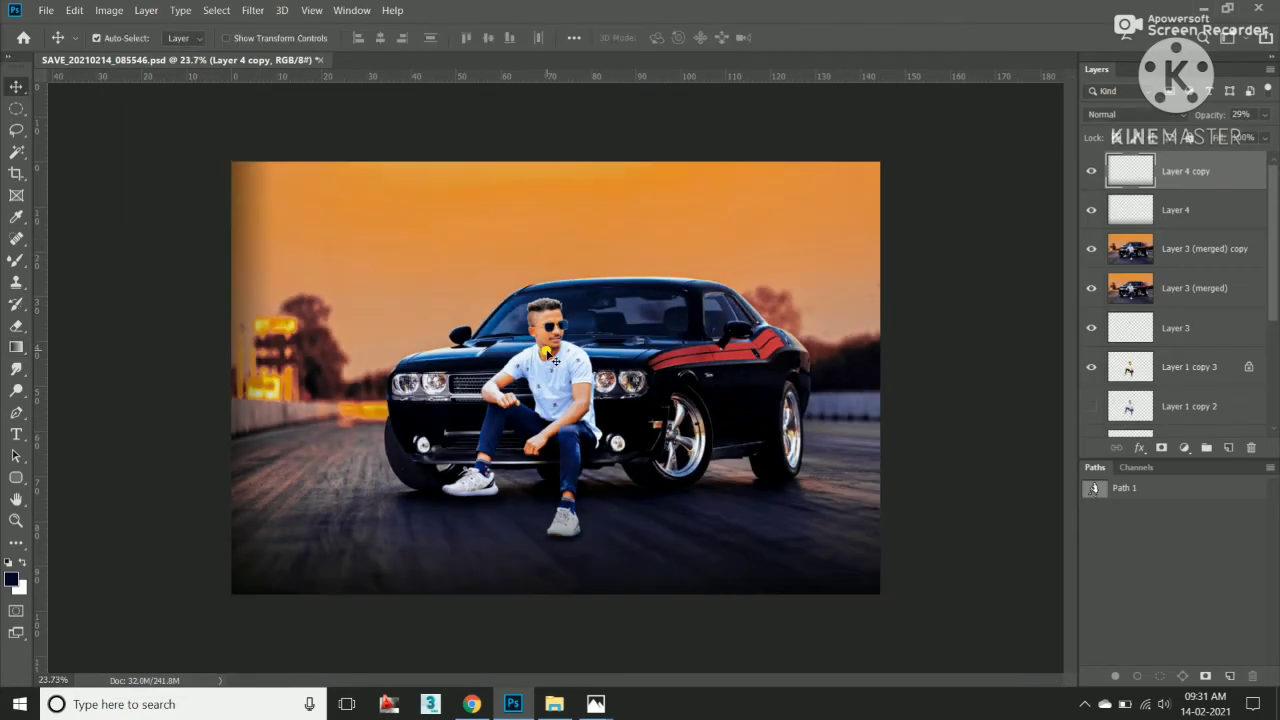
{"action": "key", "text": "Delete"}
{"action": "scroll", "coordinate": [885, 408], "scroll_direction": "up", "scroll_amount": 1}
{"action": "scroll", "coordinate": [810, 400], "scroll_direction": "down", "scroll_amount": 1}
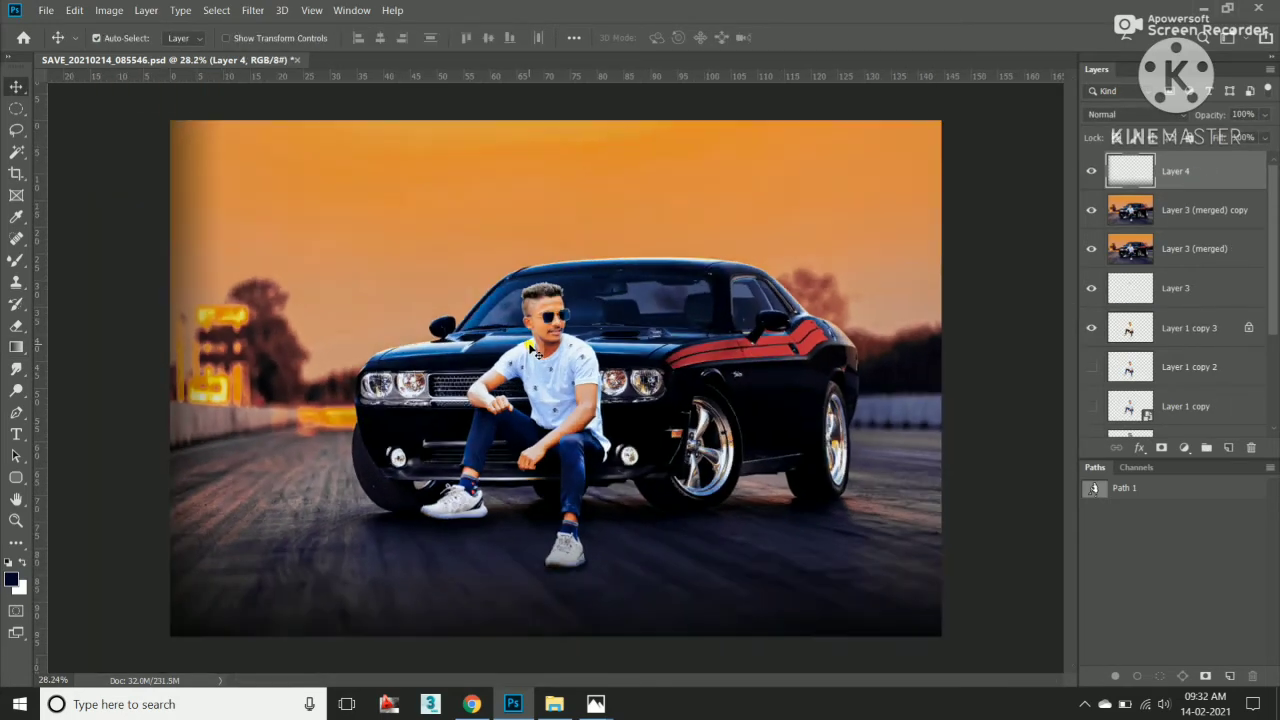
{"action": "scroll", "coordinate": [380, 123], "scroll_direction": "up", "scroll_amount": 2}
Select Layer 3 (merged) copy and set up the Blur tool with a 600 brush.
{"action": "scroll", "coordinate": [430, 237], "scroll_direction": "up", "scroll_amount": 2}
{"action": "left_click", "coordinate": [1240, 193]}
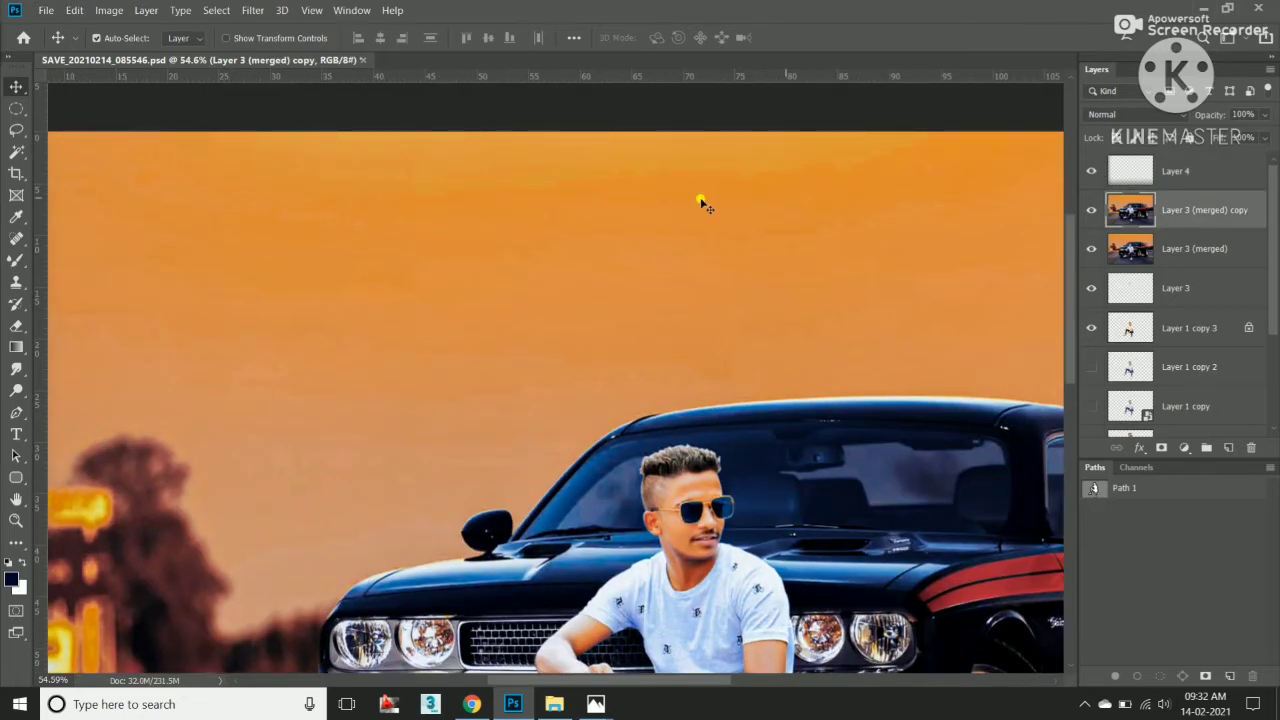
{"action": "left_click", "coordinate": [16, 369]}
{"action": "left_click", "coordinate": [70, 367]}
{"action": "scroll", "coordinate": [515, 250], "scroll_direction": "down", "scroll_amount": 1}
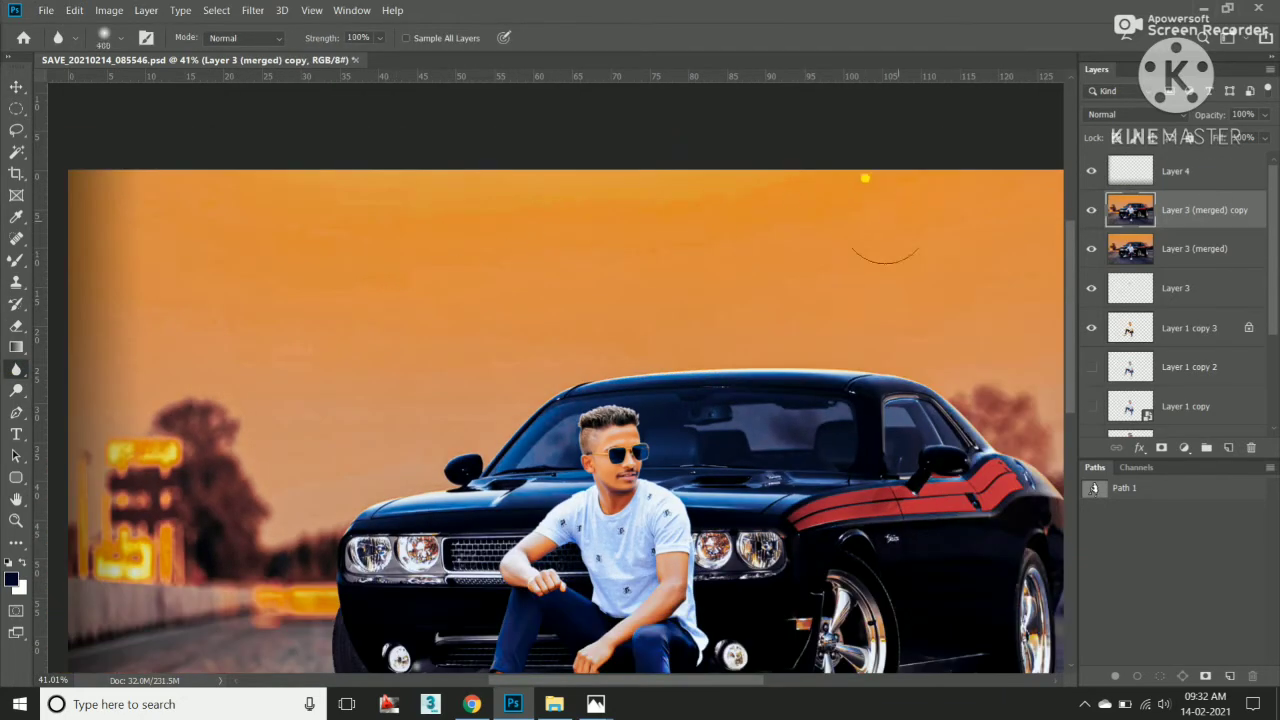
{"action": "key", "text": "bracketright"}
{"action": "key", "text": "bracketright"}
{"action": "scroll", "coordinate": [519, 210], "scroll_direction": "down", "scroll_amount": 10}
{"action": "scroll", "coordinate": [577, 268], "scroll_direction": "up", "scroll_amount": 3}
{"action": "scroll", "coordinate": [560, 240], "scroll_direction": "up", "scroll_amount": 4}
{"action": "scroll", "coordinate": [534, 180], "scroll_direction": "up", "scroll_amount": 2}
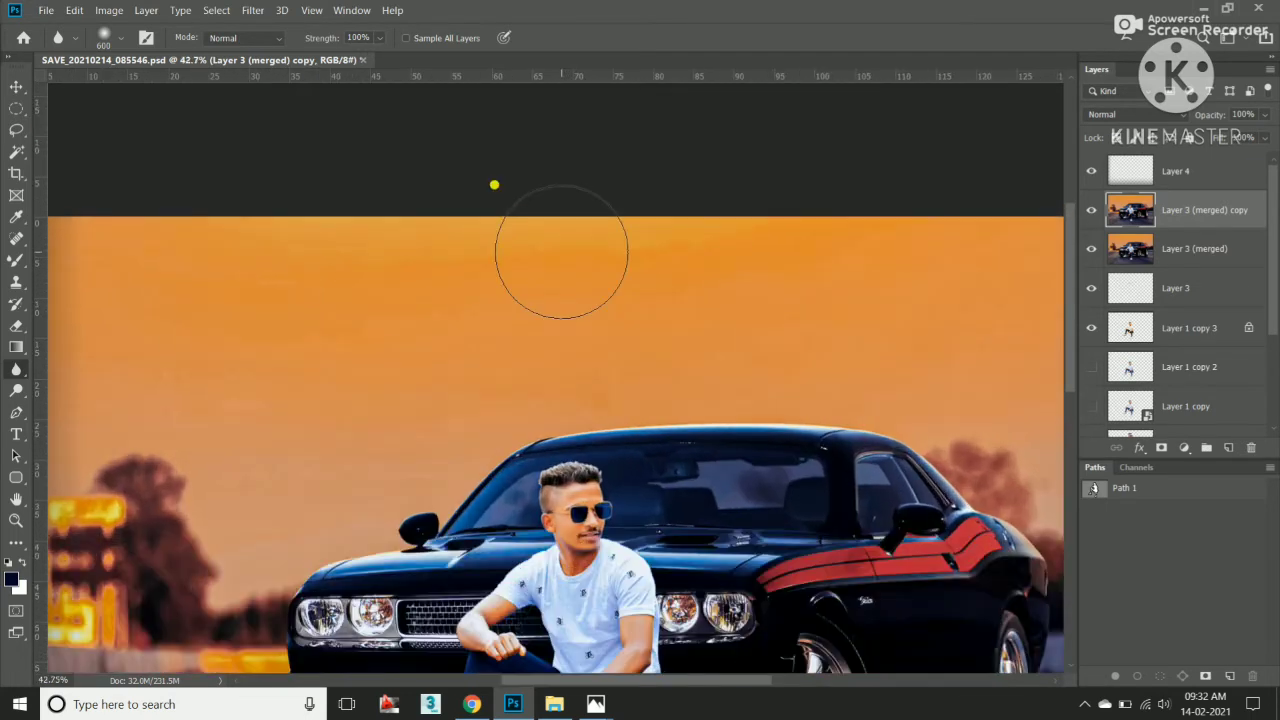
Outline a patch of sky with the Patch tool, then drop the selection.
{"action": "key", "text": "j"}
{"action": "right_click", "coordinate": [16, 238]}
{"action": "left_click", "coordinate": [110, 271]}
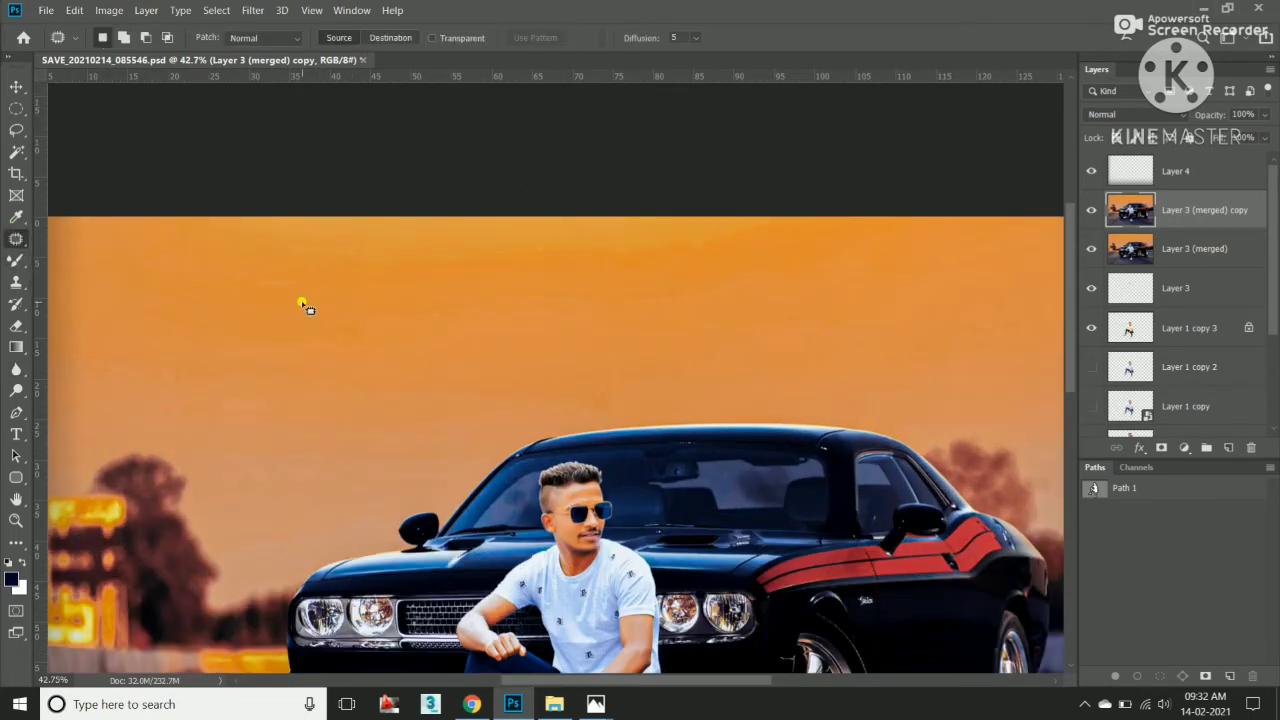
{"action": "scroll", "coordinate": [300, 300], "scroll_direction": "down", "scroll_amount": 1}
{"action": "left_click_drag", "start_coordinate": [297, 302], "coordinate": [262, 246]}
{"action": "left_click_drag", "start_coordinate": [628, 292], "coordinate": [600, 295]}
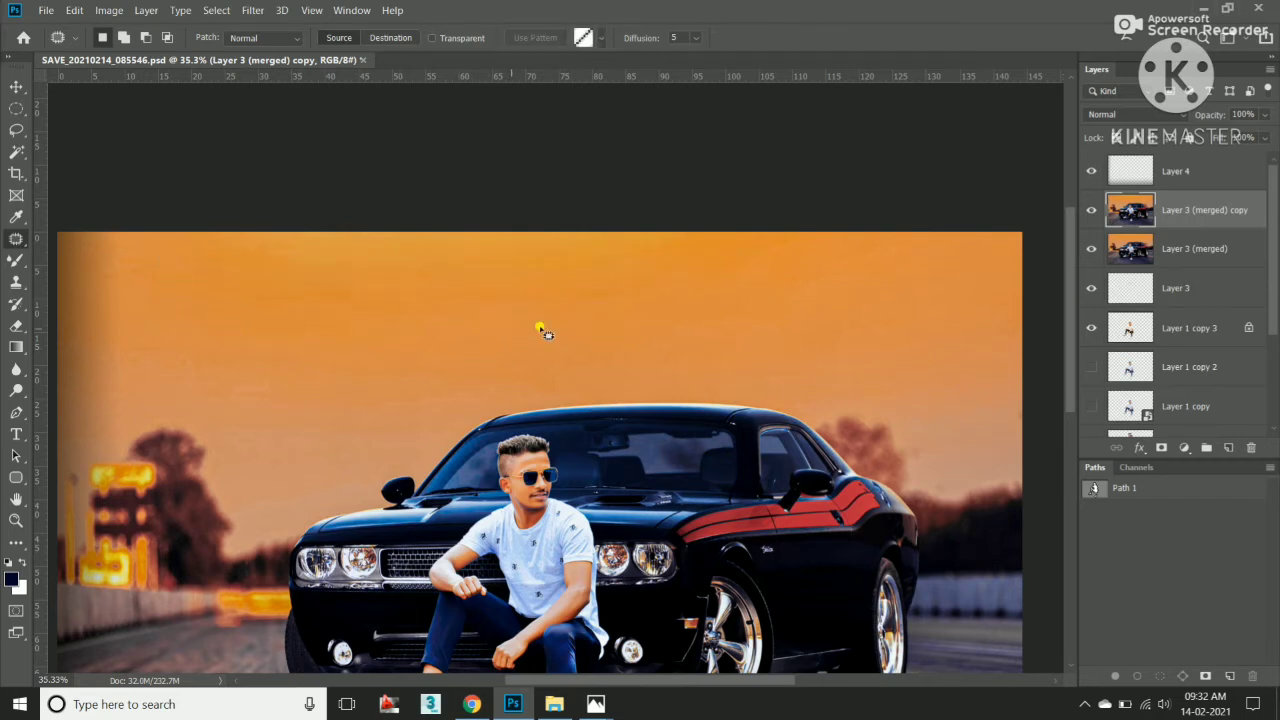
{"action": "key", "text": "ctrl+d"}
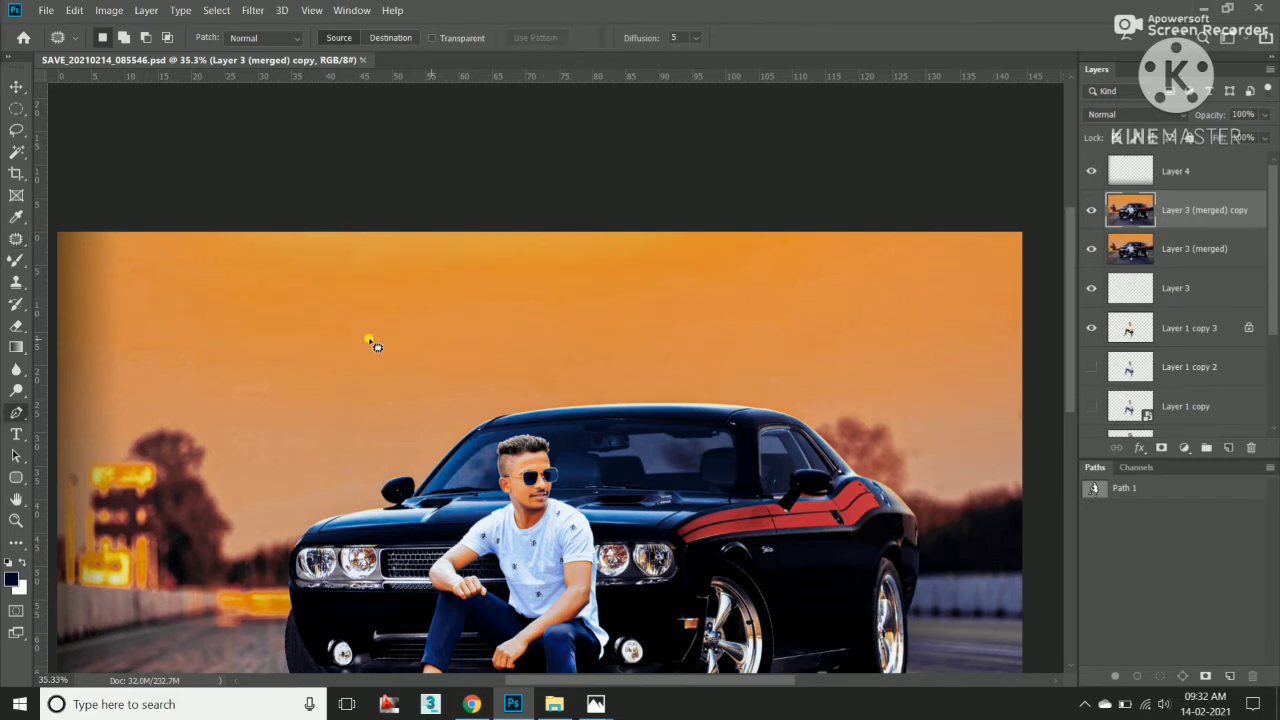
Start a Pen path with anchors along the sky's left side.
{"action": "key", "text": "p"}
{"action": "left_click_drag", "start_coordinate": [143, 213], "coordinate": [203, 195]}
{"action": "left_click", "coordinate": [144, 297]}
Close the Pen path around the sky above the car and load it as a selection.
{"action": "left_click", "coordinate": [1052, 295]}
{"action": "left_click", "coordinate": [1010, 162]}
{"action": "left_click", "coordinate": [610, 186]}
{"action": "left_click", "coordinate": [203, 195]}
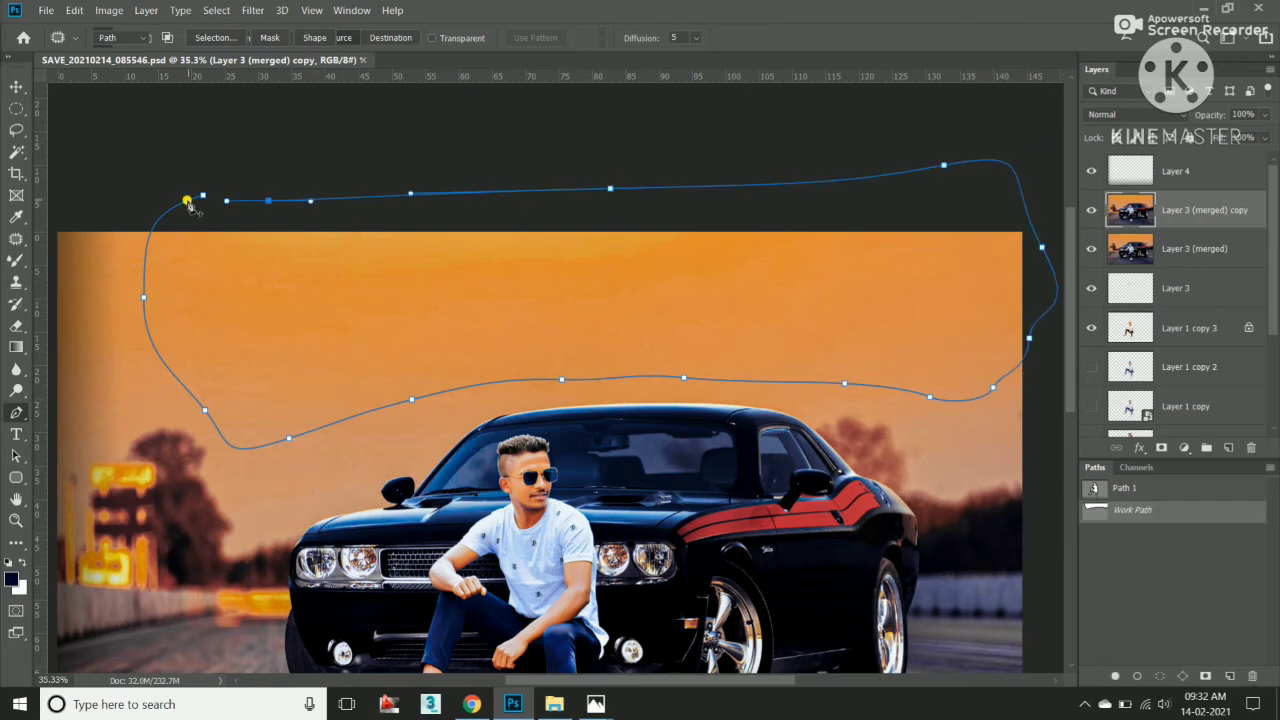
{"action": "key", "text": "ctrl+Return"}
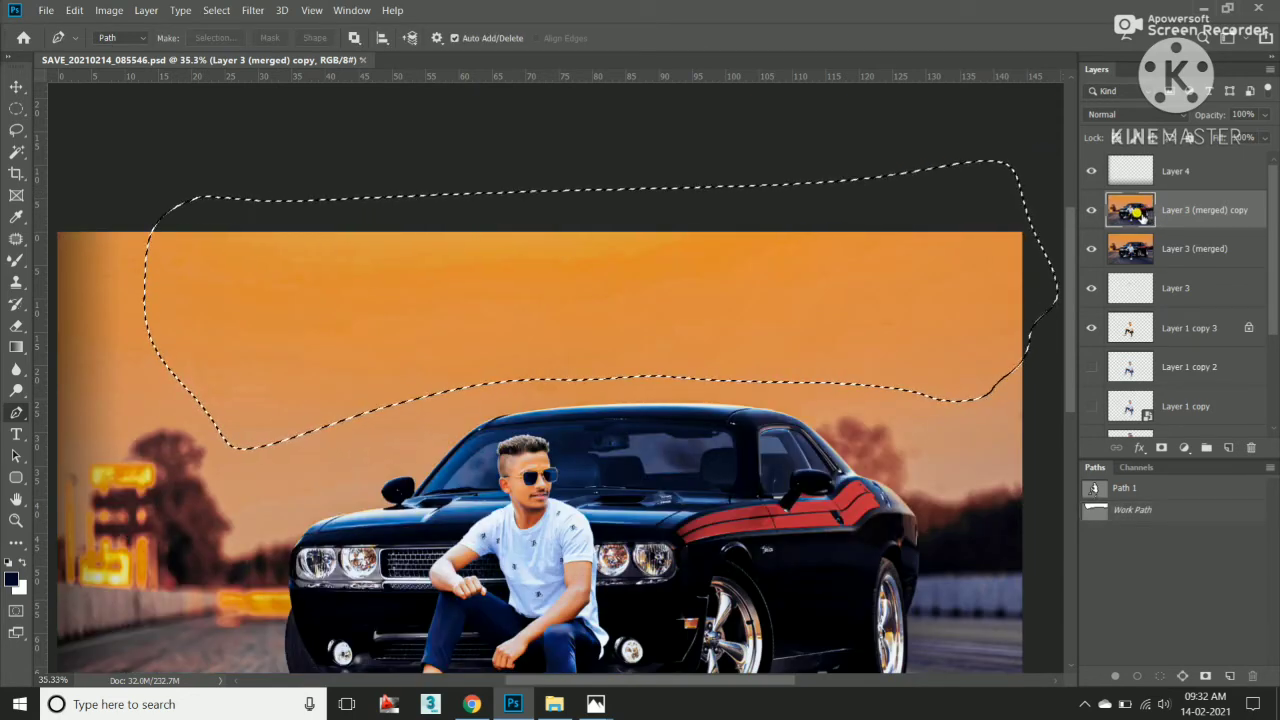
Feather the sky selection and apply a light Gaussian Blur with a reduced radius.
{"action": "key", "text": "shift+F6"}
{"action": "key", "text": "Return"}
{"action": "key", "text": "ctrl+d"}
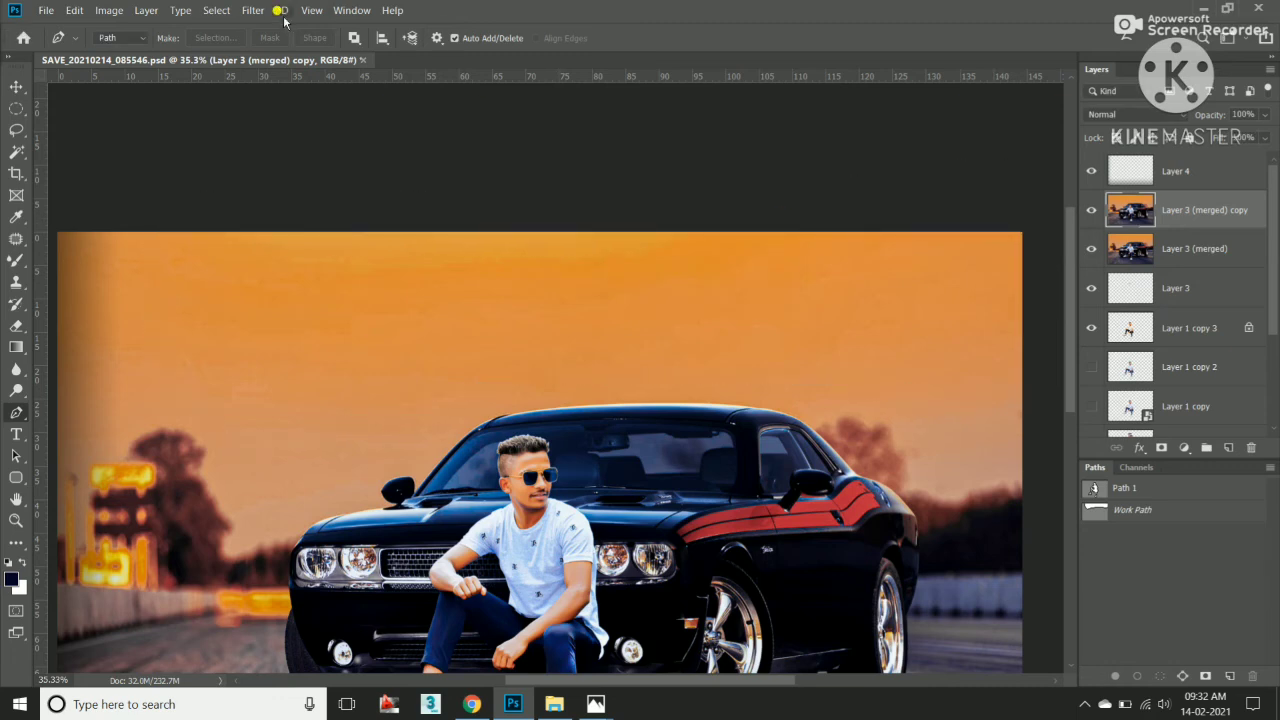
{"action": "left_click", "coordinate": [253, 10]}
{"action": "left_click", "coordinate": [505, 249]}
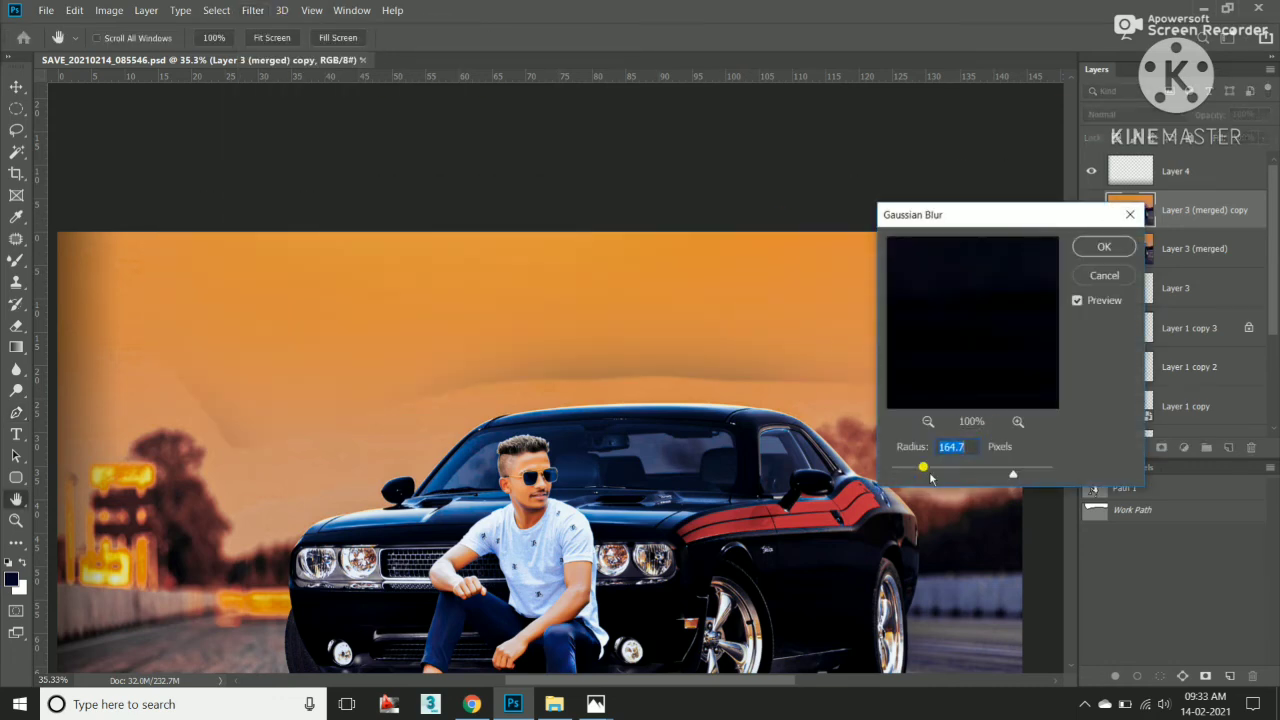
{"action": "left_click_drag", "start_coordinate": [930, 478], "coordinate": [913, 474]}
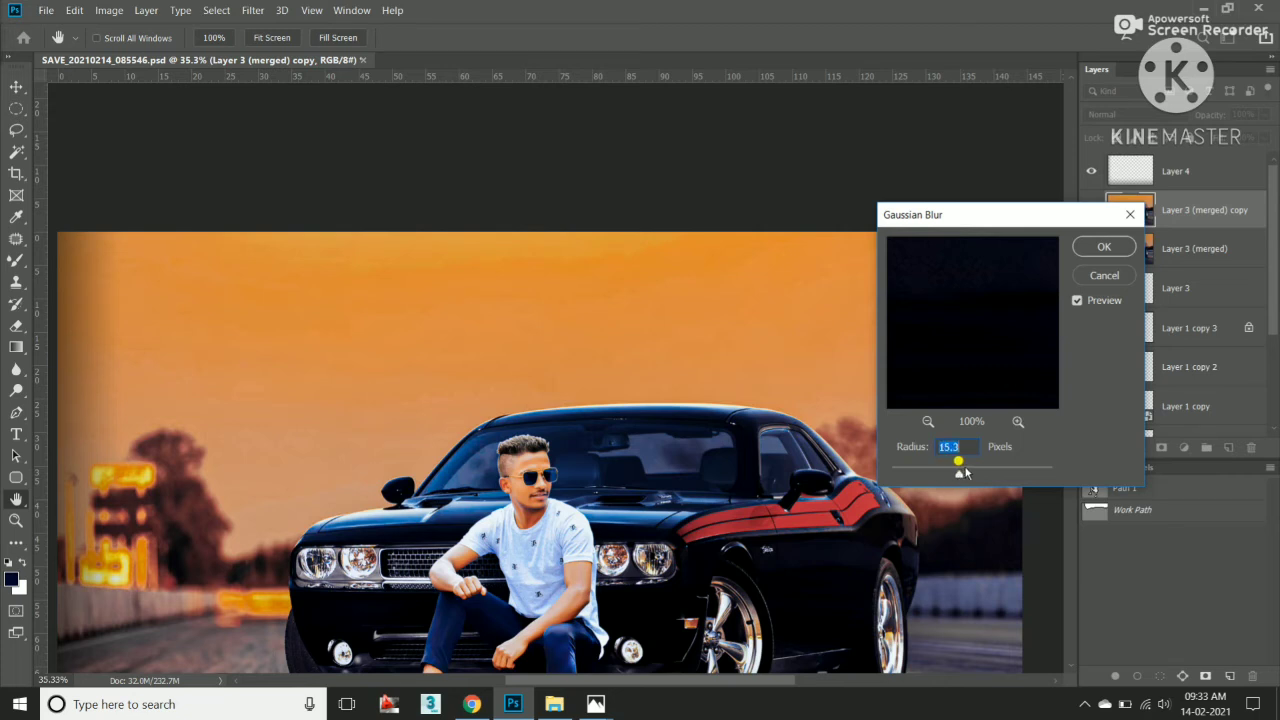
{"action": "key", "text": "Return"}
Fit the whole image in view and switch to the Move tool to review the result.
{"action": "key", "text": "ctrl+0"}
{"action": "key", "text": "p"}
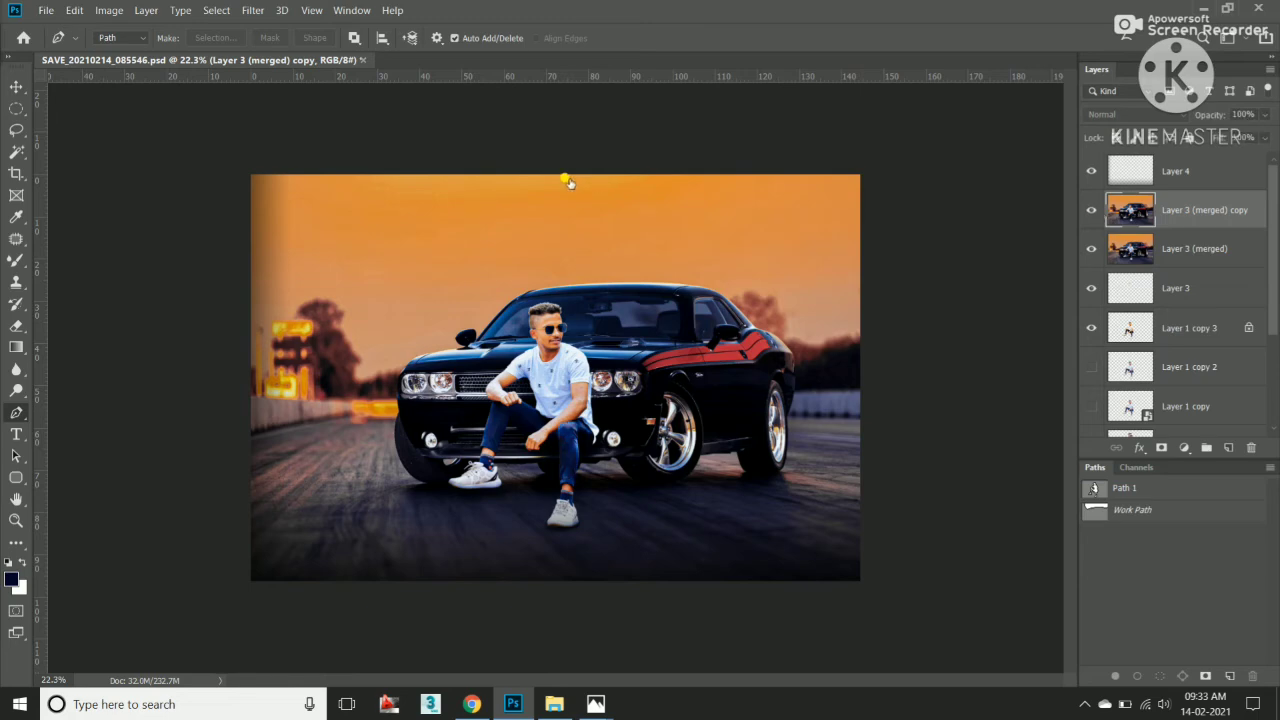
{"action": "scroll", "coordinate": [566, 182], "scroll_direction": "up", "scroll_amount": 3}
{"action": "key", "text": "v"}
{"action": "scroll", "coordinate": [545, 200], "scroll_direction": "down", "scroll_amount": 1}
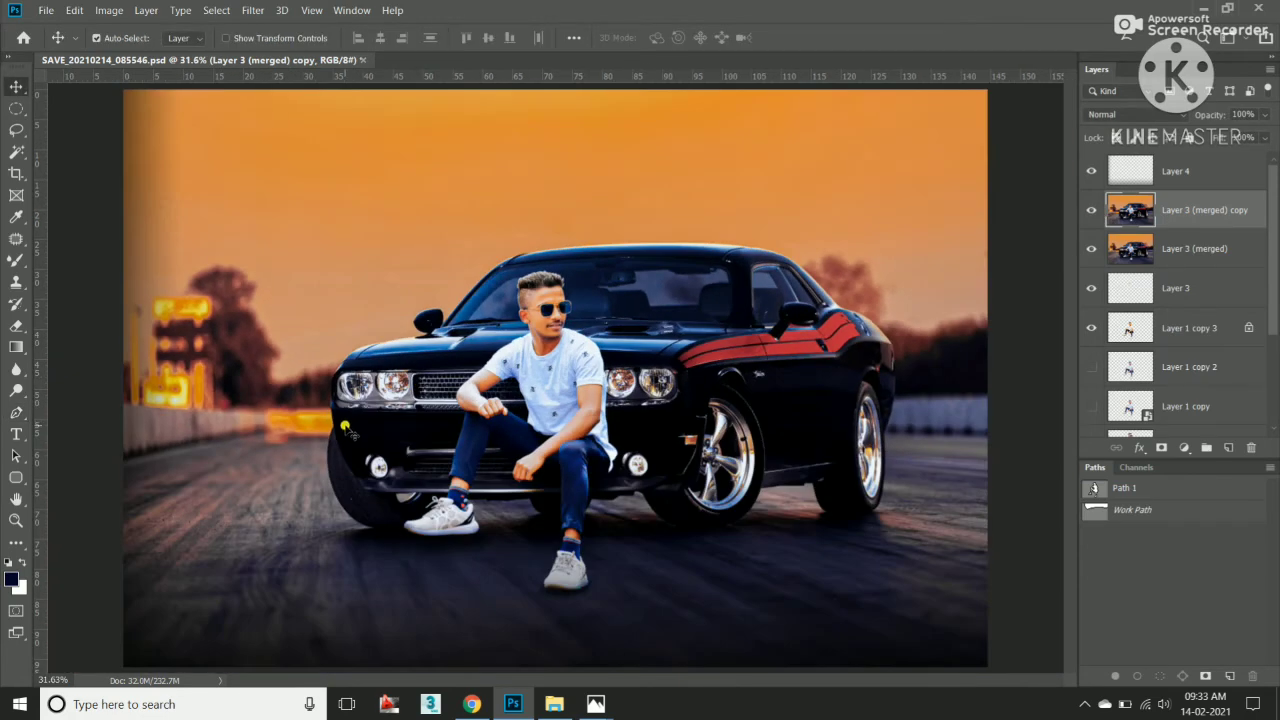
{"action": "scroll", "coordinate": [340, 450], "scroll_direction": "down", "scroll_amount": 1}
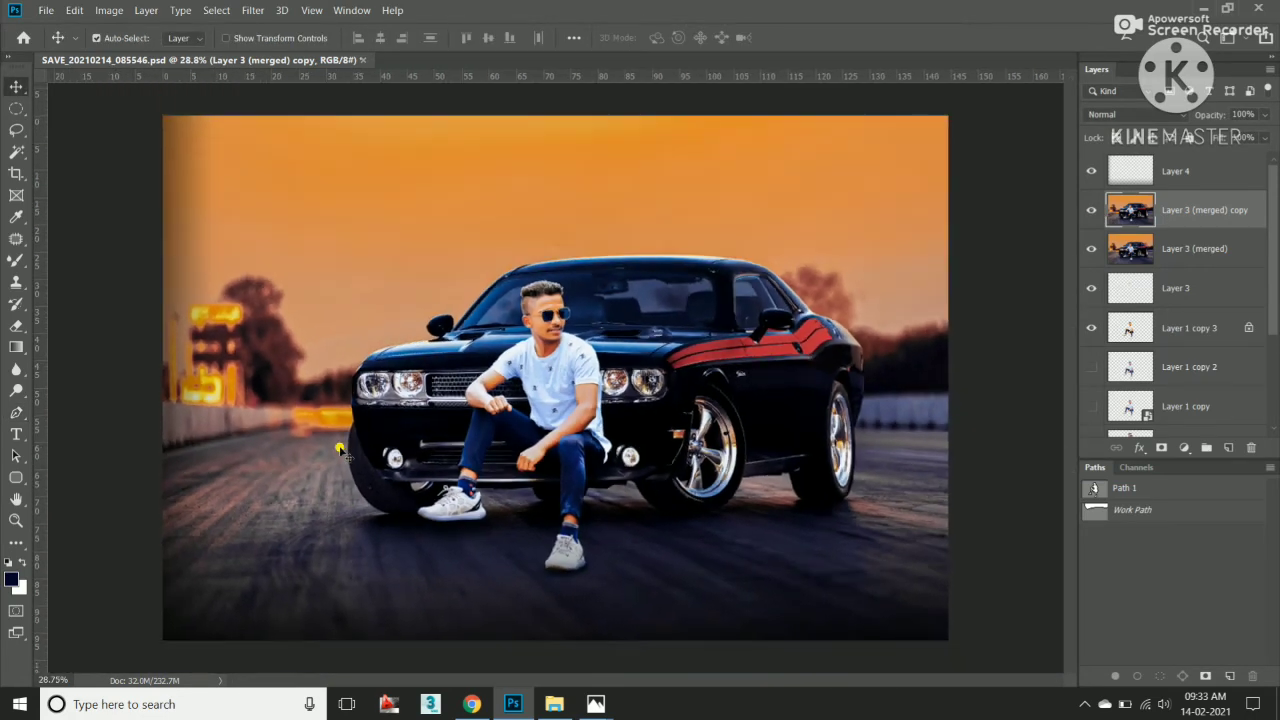
{"action": "scroll", "coordinate": [705, 460], "scroll_direction": "up", "scroll_amount": 3}
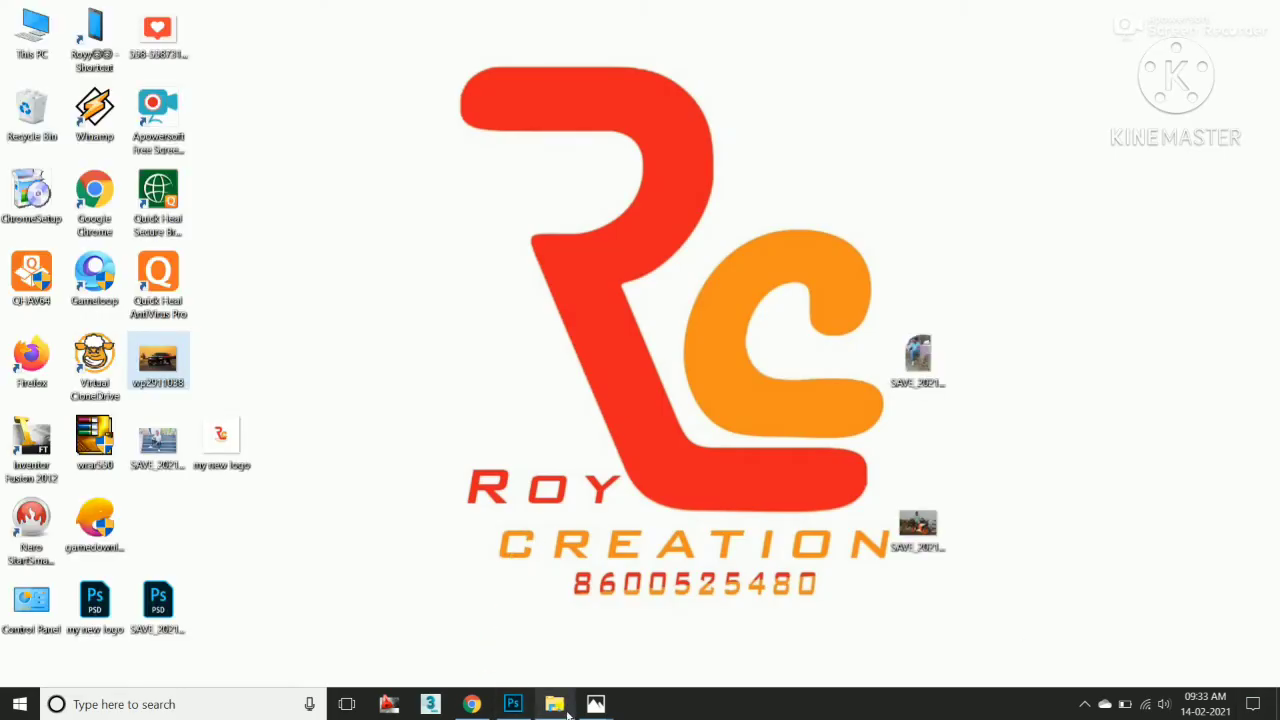
Browse File Explorer to New Volume (F:) > Rohit > My Edits.. (Pic) > Background.
{"action": "left_click", "coordinate": [567, 712]}
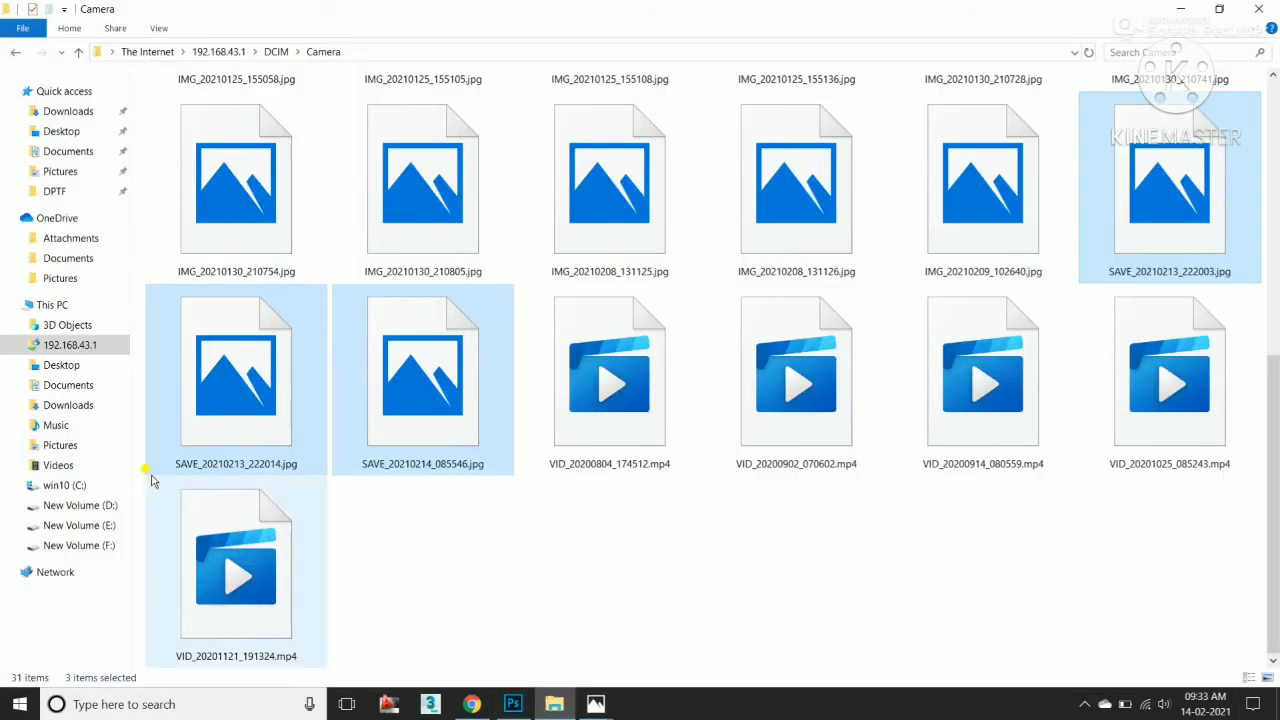
{"action": "left_click", "coordinate": [78, 546]}
{"action": "double_click", "coordinate": [812, 230]}
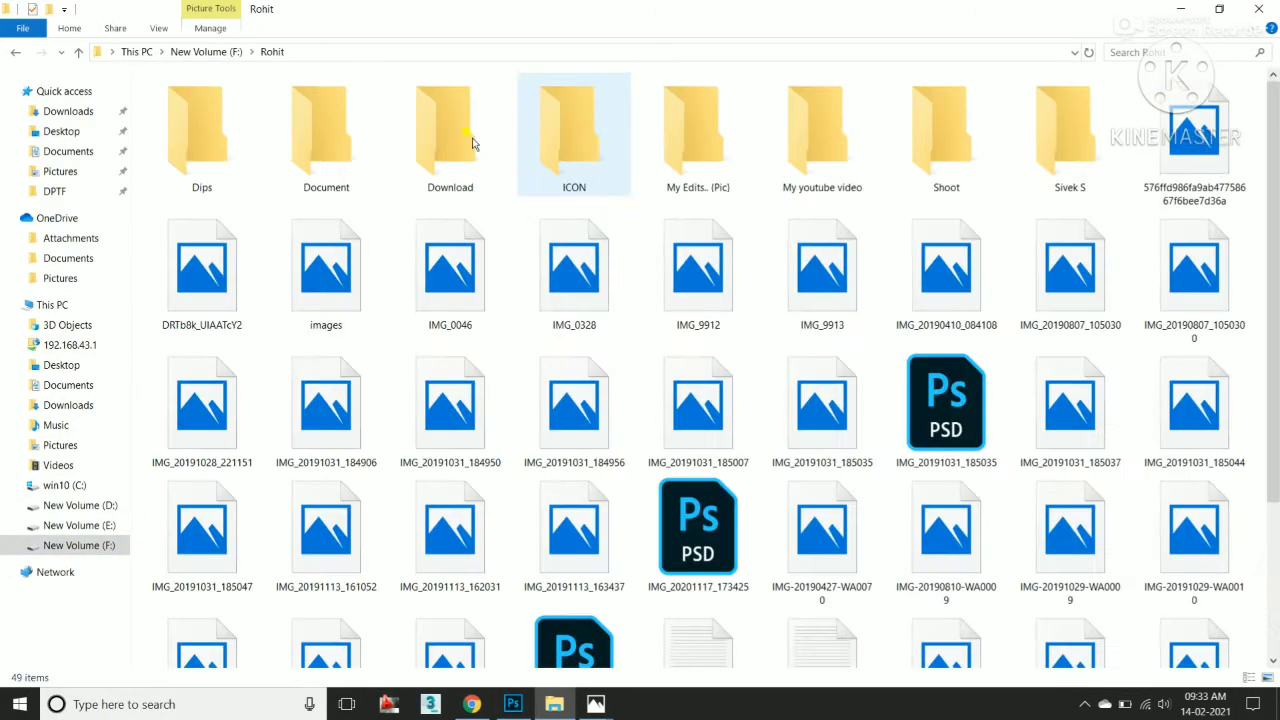
{"action": "double_click", "coordinate": [703, 135]}
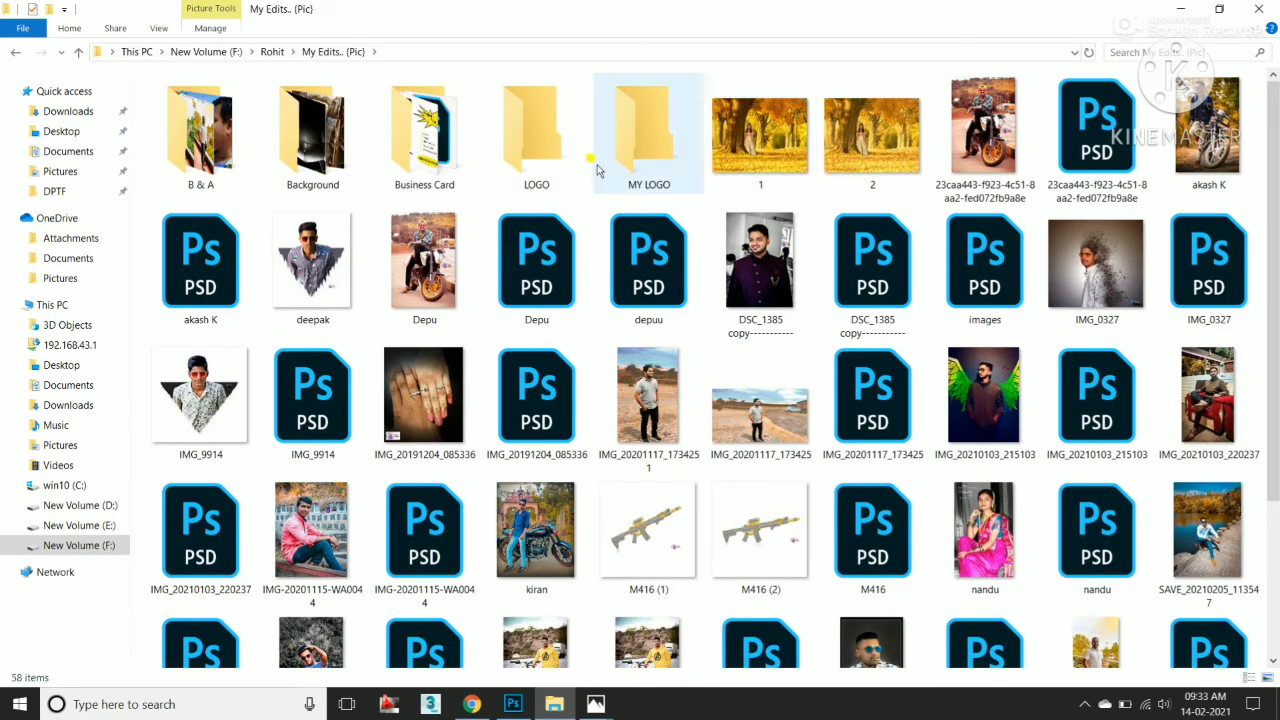
{"action": "double_click", "coordinate": [300, 135]}
{"action": "key", "text": "alt+Up"}
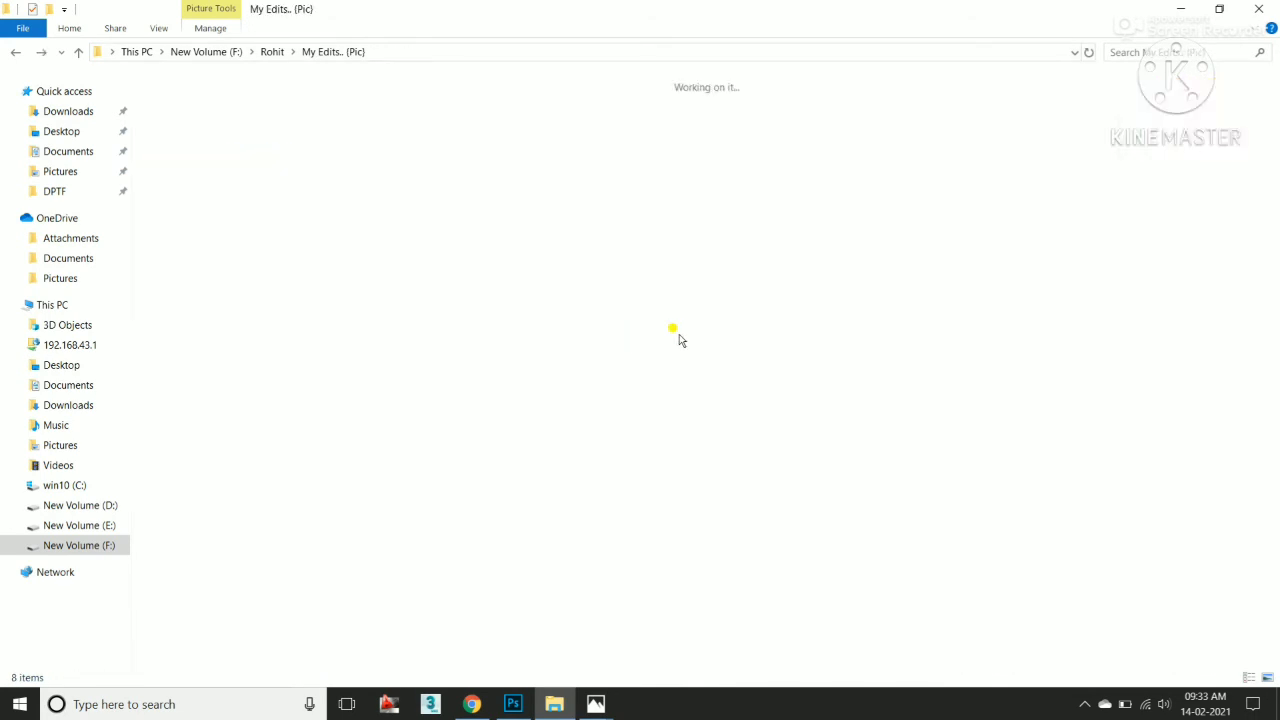
Open Rohit's Download folder, select the glow image and switch back toward Photoshop.
{"action": "left_click", "coordinate": [78, 51]}
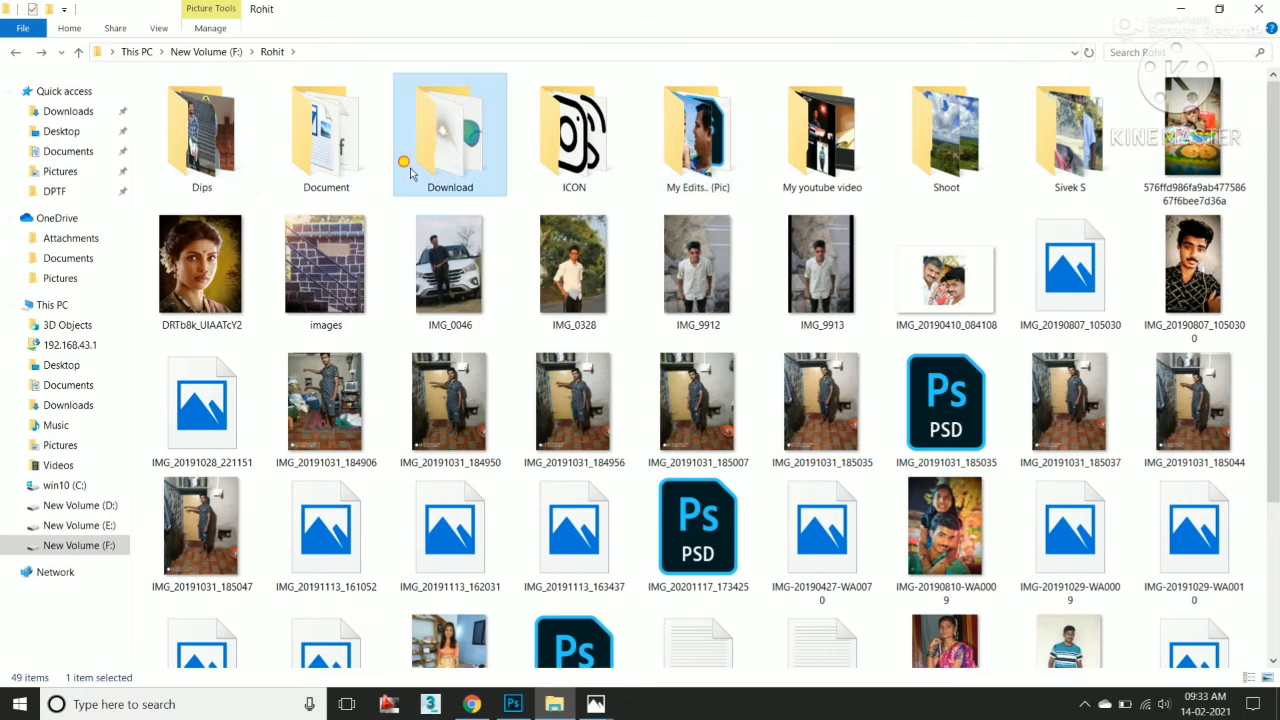
{"action": "double_click", "coordinate": [440, 145]}
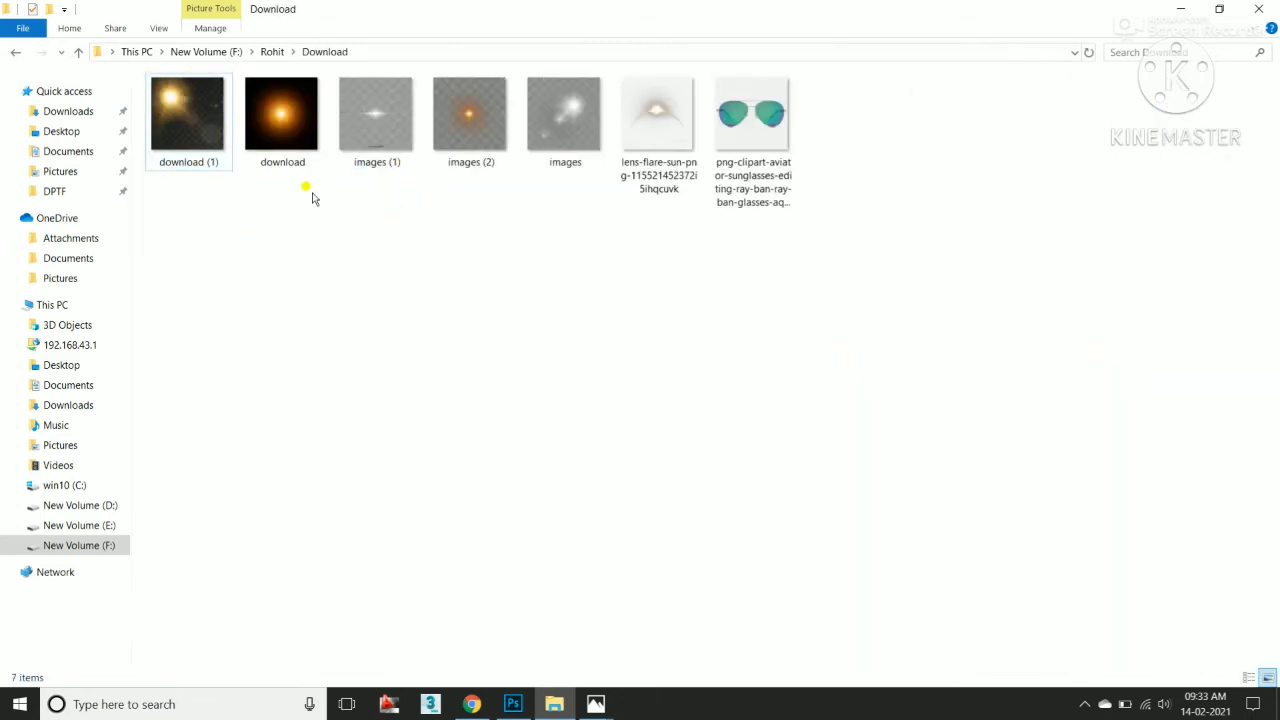
{"action": "key", "text": "Right"}
{"action": "key", "text": "alt+Tab"}
{"action": "key", "text": "alt+Tab"}
{"action": "key", "text": "alt+Tab"}
{"action": "key", "text": "alt+Tab"}
{"action": "key", "text": "alt+Tab"}
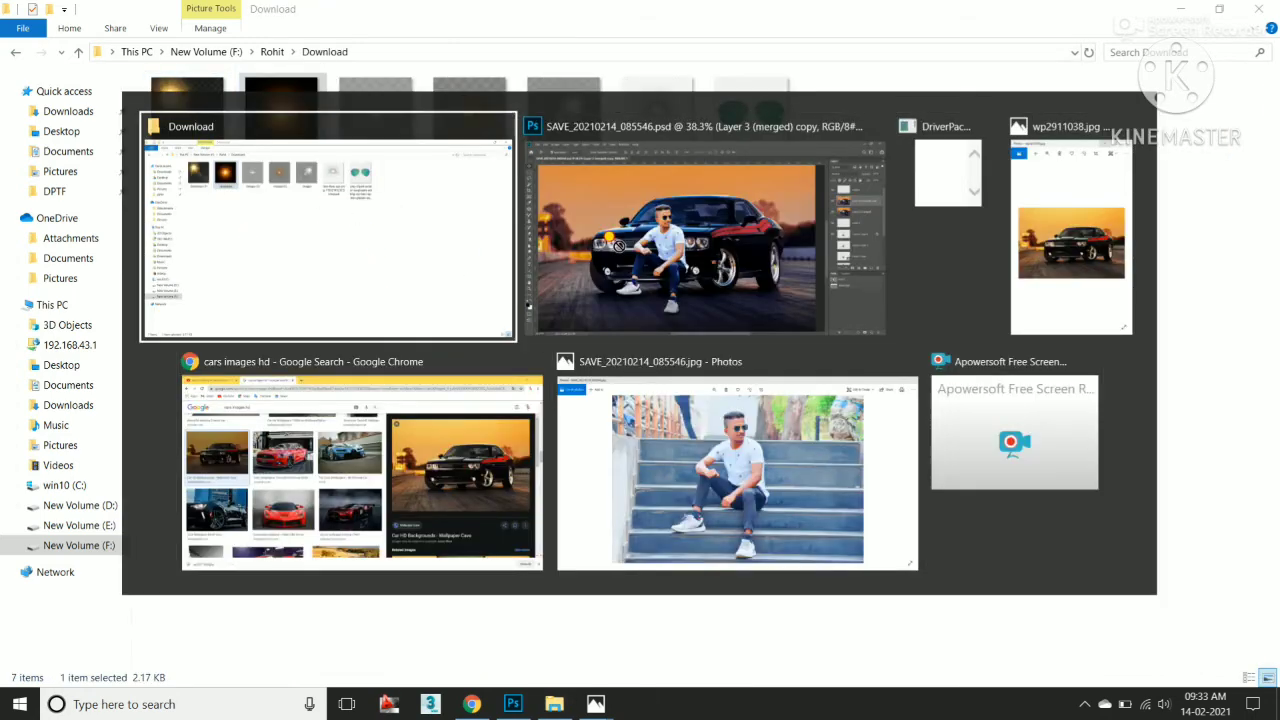
{"action": "key", "text": "alt+Tab"}
Open the download glow image, select its round glow with an ellipse and bring it into the car picture.
{"action": "left_click_drag", "start_coordinate": [530, 110], "coordinate": [508, 145]}
{"action": "key", "text": "m"}
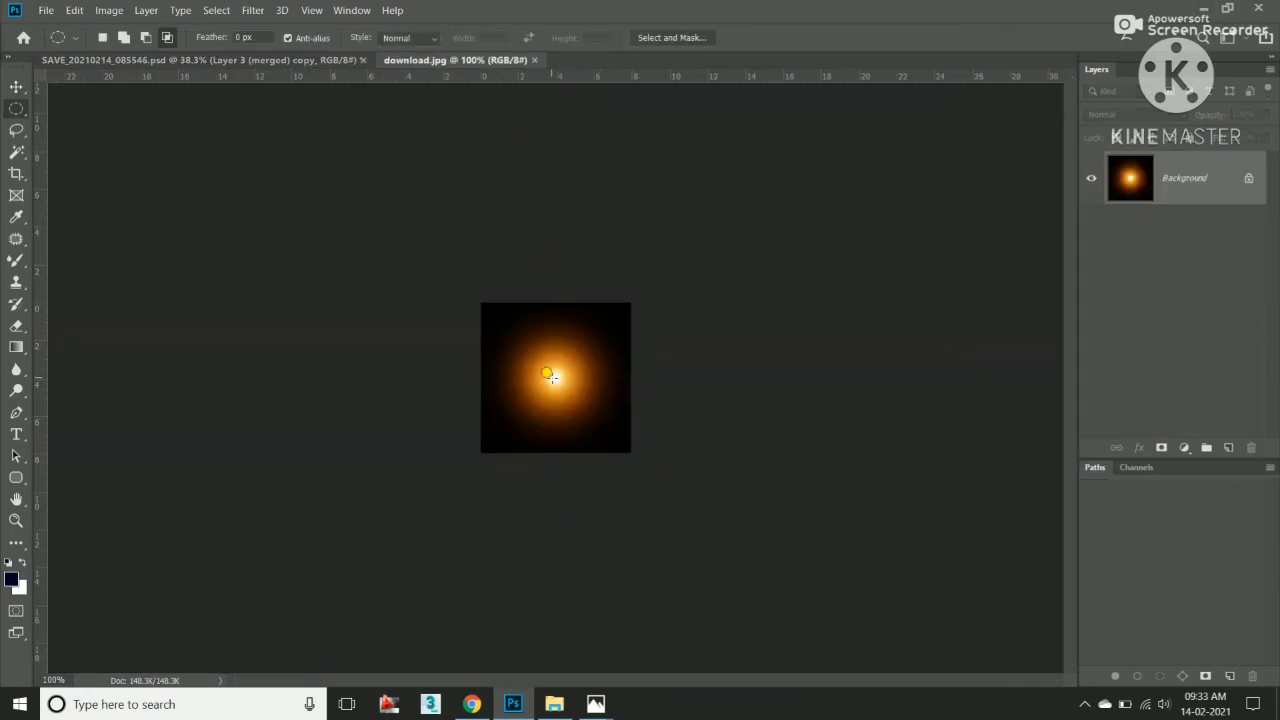
{"action": "mouse_move", "coordinate": [570, 392]}
{"action": "left_mouse_down"}
{"action": "mouse_move", "coordinate": [668, 525]}
{"action": "mouse_move", "coordinate": [630, 493]}
{"action": "left_mouse_up"}
{"action": "key", "text": "ctrl+Tab"}
{"action": "key", "text": "v"}
Scale the glow over the fog lamp and set its blend mode to Hard Light.
{"action": "scroll", "coordinate": [632, 490], "scroll_direction": "up", "scroll_amount": 2}
{"action": "scroll", "coordinate": [632, 490], "scroll_direction": "up", "scroll_amount": 1}
{"action": "key", "text": "ctrl+t"}
{"action": "key", "text": "Return"}
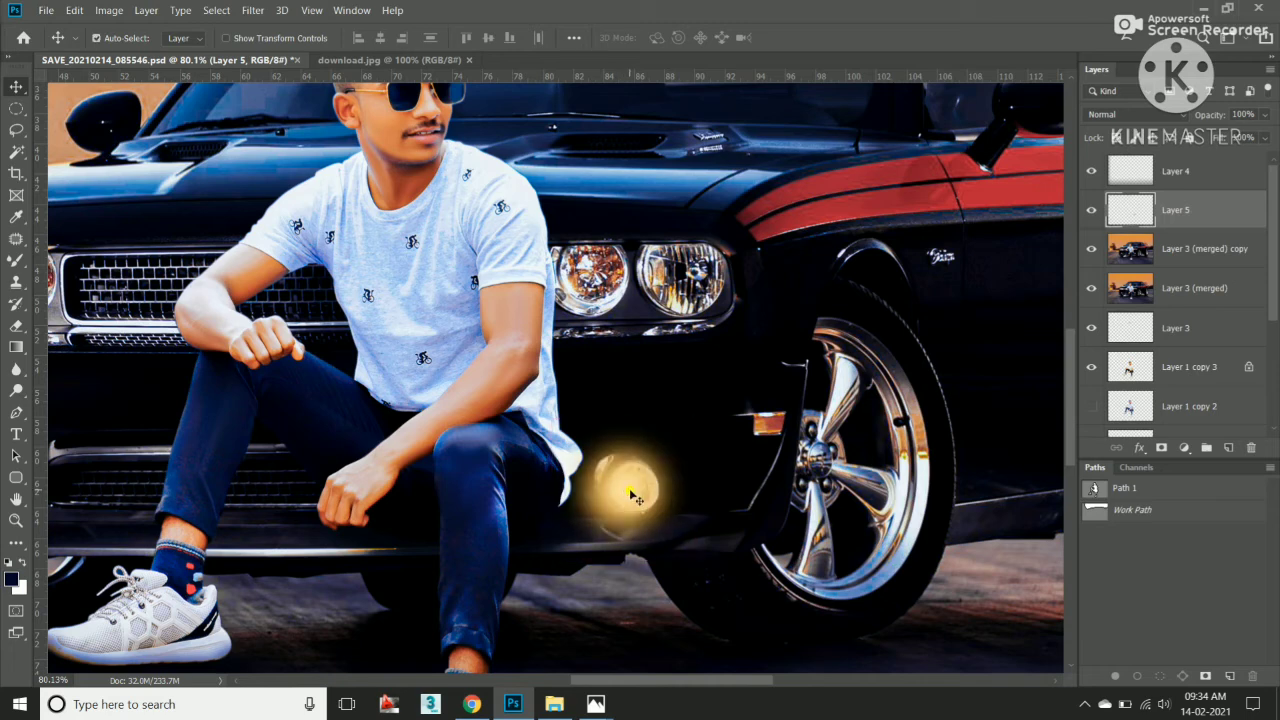
{"action": "left_click", "coordinate": [1130, 116]}
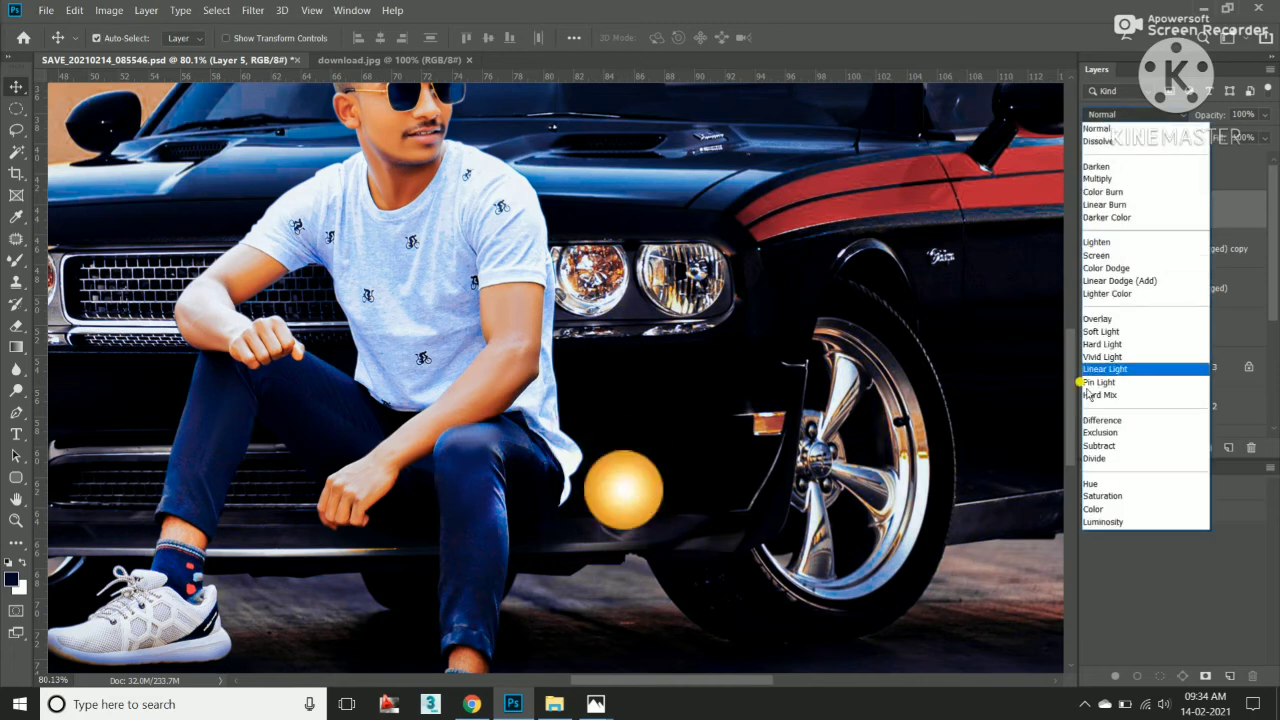
{"action": "left_click", "coordinate": [1101, 345]}
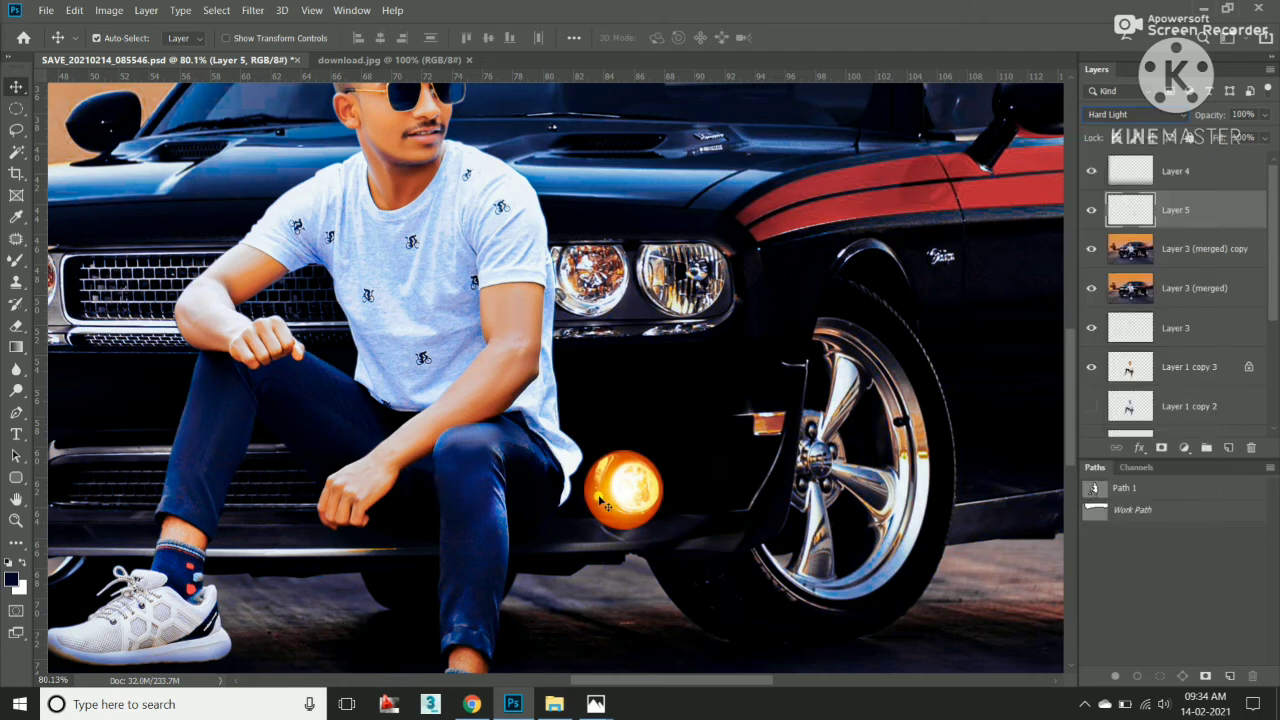
{"action": "scroll", "coordinate": [624, 492], "scroll_direction": "down", "scroll_amount": 1}
Duplicate the glow layer and nudge the copy onto the fog lamp.
{"action": "key", "text": "ctrl+j"}
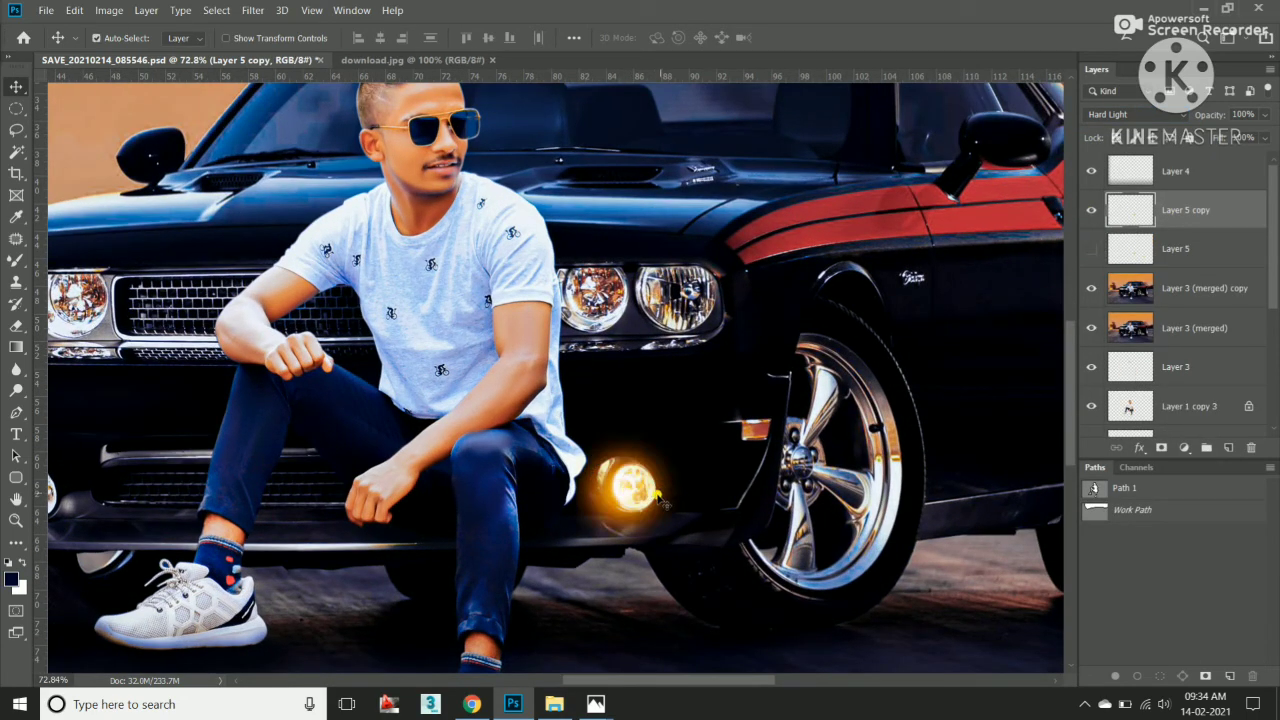
{"action": "key", "text": "ctrl+0"}
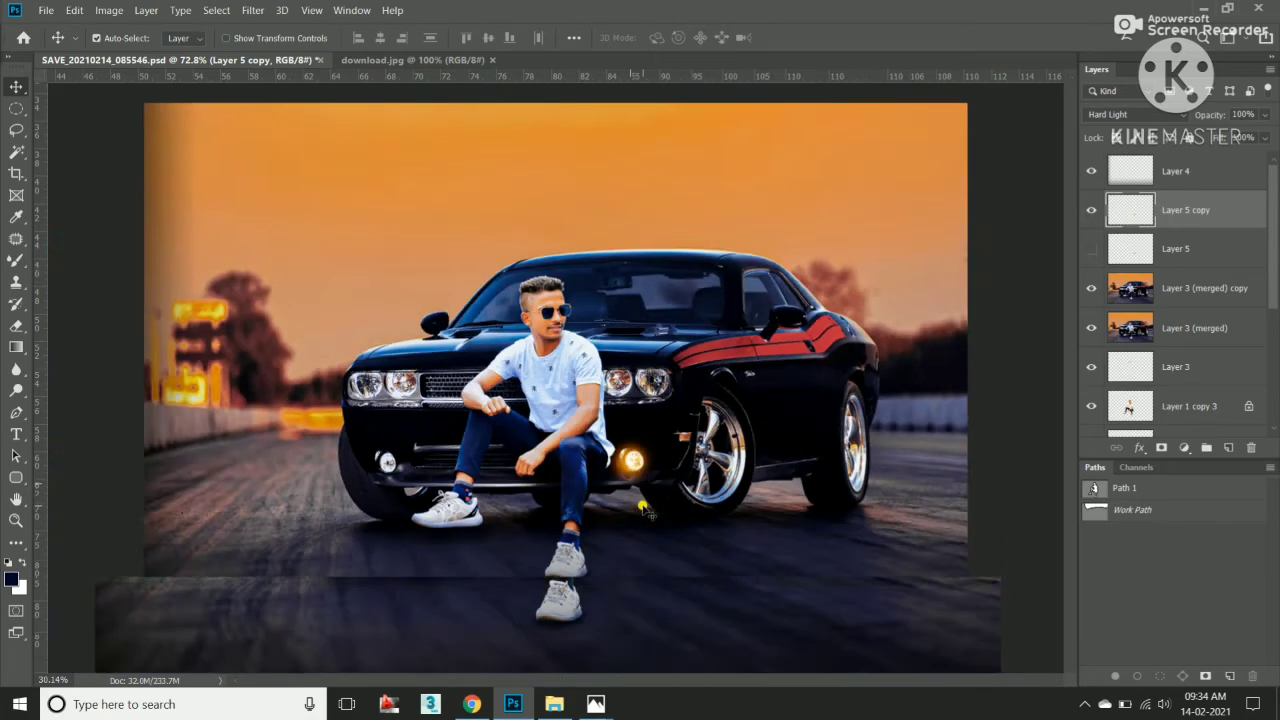
{"action": "scroll", "coordinate": [607, 477], "scroll_direction": "up", "scroll_amount": 2}
{"action": "scroll", "coordinate": [607, 477], "scroll_direction": "up", "scroll_amount": 5}
{"action": "key", "text": "ctrl+t"}
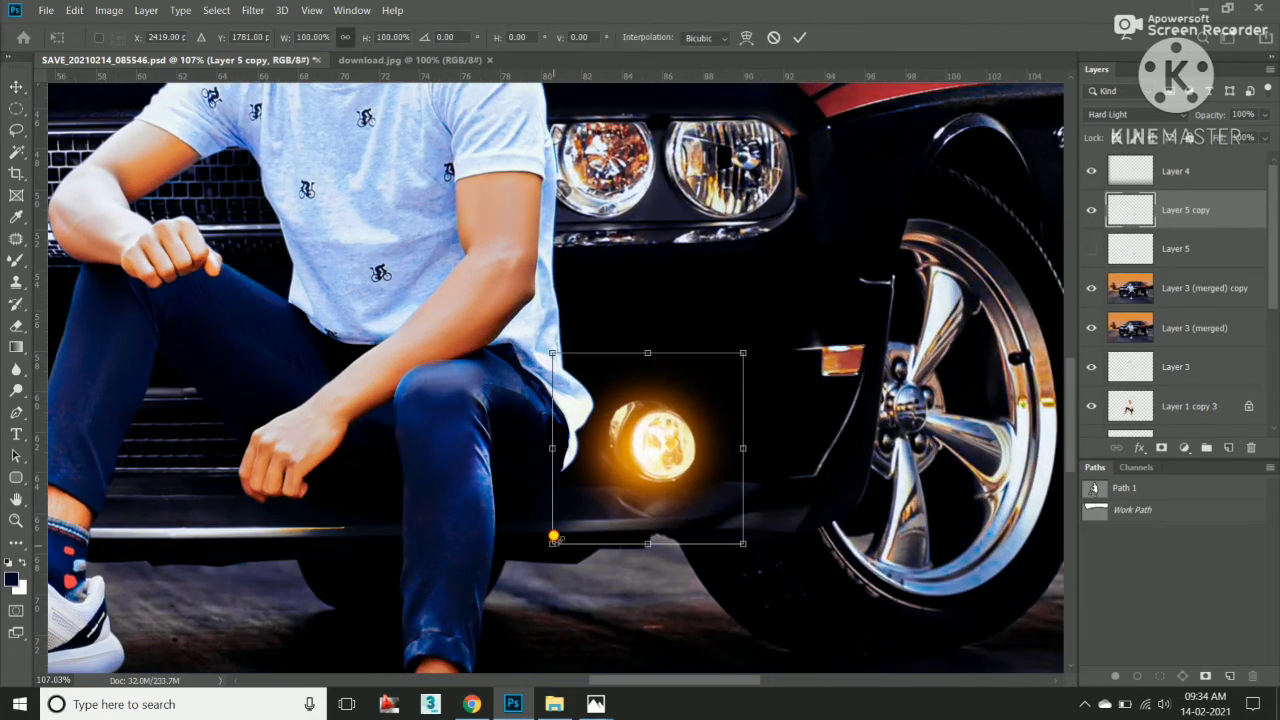
{"action": "left_click_drag", "start_coordinate": [610, 488], "coordinate": [634, 478]}
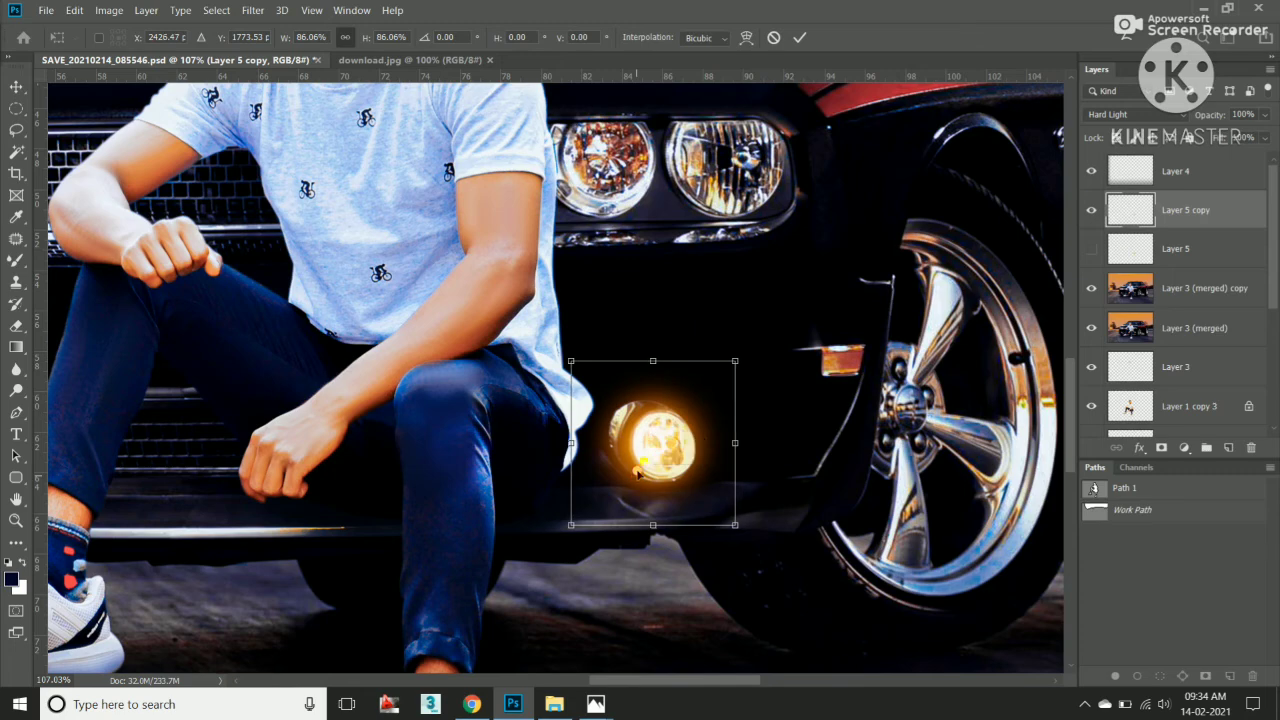
{"action": "key", "text": "Return"}
{"action": "scroll", "coordinate": [637, 474], "scroll_direction": "down", "scroll_amount": 3}
{"action": "scroll", "coordinate": [637, 474], "scroll_direction": "down", "scroll_amount": 2}
{"action": "scroll", "coordinate": [637, 474], "scroll_direction": "up", "scroll_amount": 1}
Move a glow copy onto the left fog lamp and check both lights.
{"action": "mouse_move", "coordinate": [632, 458]}
{"action": "left_mouse_down"}
{"action": "mouse_move", "coordinate": [305, 475]}
{"action": "mouse_move", "coordinate": [292, 462]}
{"action": "left_mouse_up"}
{"action": "scroll", "coordinate": [392, 560], "scroll_direction": "down", "scroll_amount": 3}
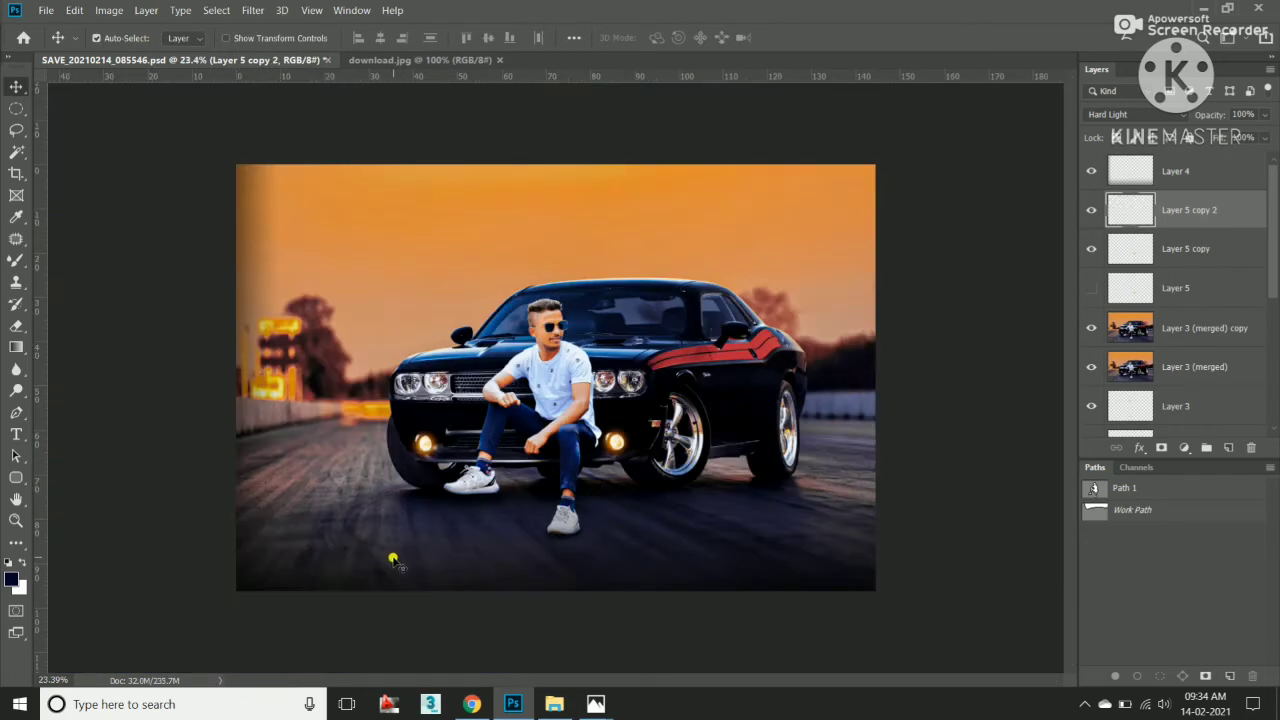
{"action": "scroll", "coordinate": [393, 560], "scroll_direction": "down", "scroll_amount": 1}
{"action": "scroll", "coordinate": [541, 516], "scroll_direction": "up", "scroll_amount": 3}
{"action": "scroll", "coordinate": [620, 480], "scroll_direction": "up", "scroll_amount": 2}
{"action": "scroll", "coordinate": [679, 450], "scroll_direction": "up", "scroll_amount": 1}
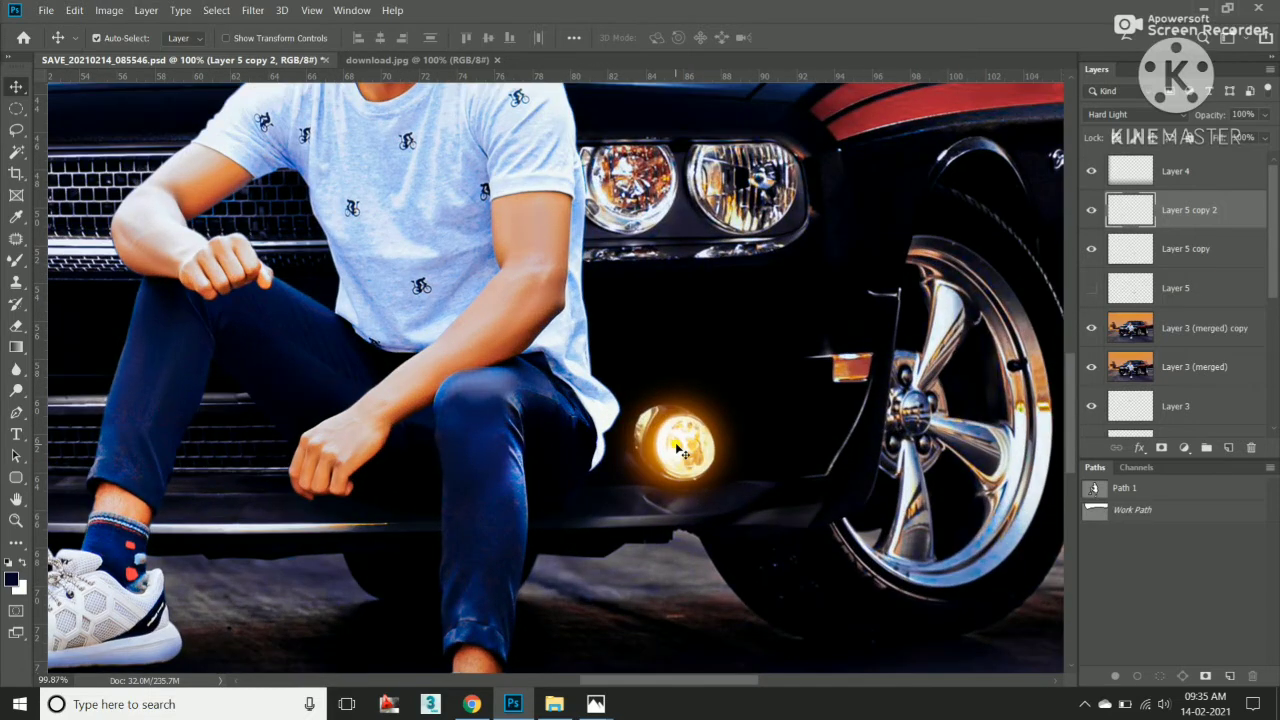
{"action": "scroll", "coordinate": [679, 450], "scroll_direction": "down", "scroll_amount": 3}
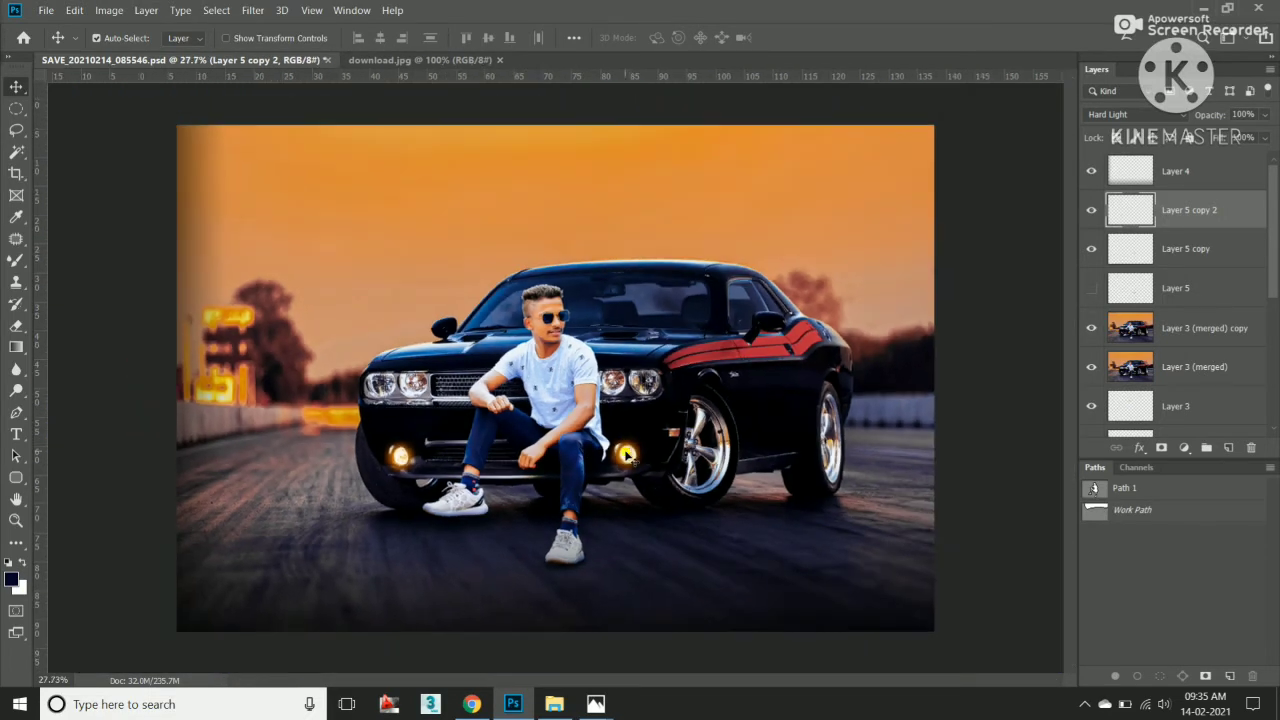
Try extra glow copies on the right headlight, then delete the two extra glow layers.
{"action": "scroll", "coordinate": [783, 411], "scroll_direction": "up", "scroll_amount": 2}
{"action": "mouse_move", "coordinate": [628, 460]}
{"action": "left_mouse_down"}
{"action": "mouse_move", "coordinate": [607, 323]}
{"action": "mouse_move", "coordinate": [664, 325]}
{"action": "left_mouse_up"}
{"action": "key", "text": "ctrl+minus"}
{"action": "key", "text": "ctrl+minus"}
{"action": "scroll", "coordinate": [686, 381], "scroll_direction": "up", "scroll_amount": 2}
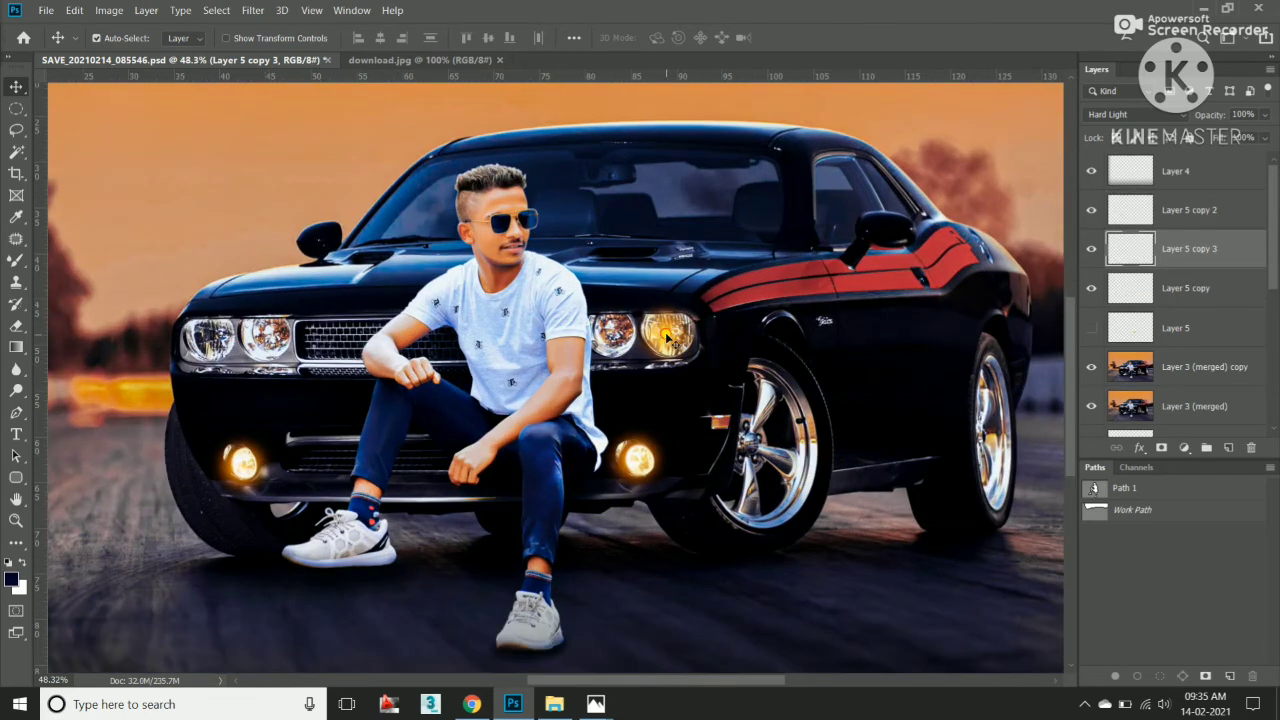
{"action": "key", "text": "ctrl+j"}
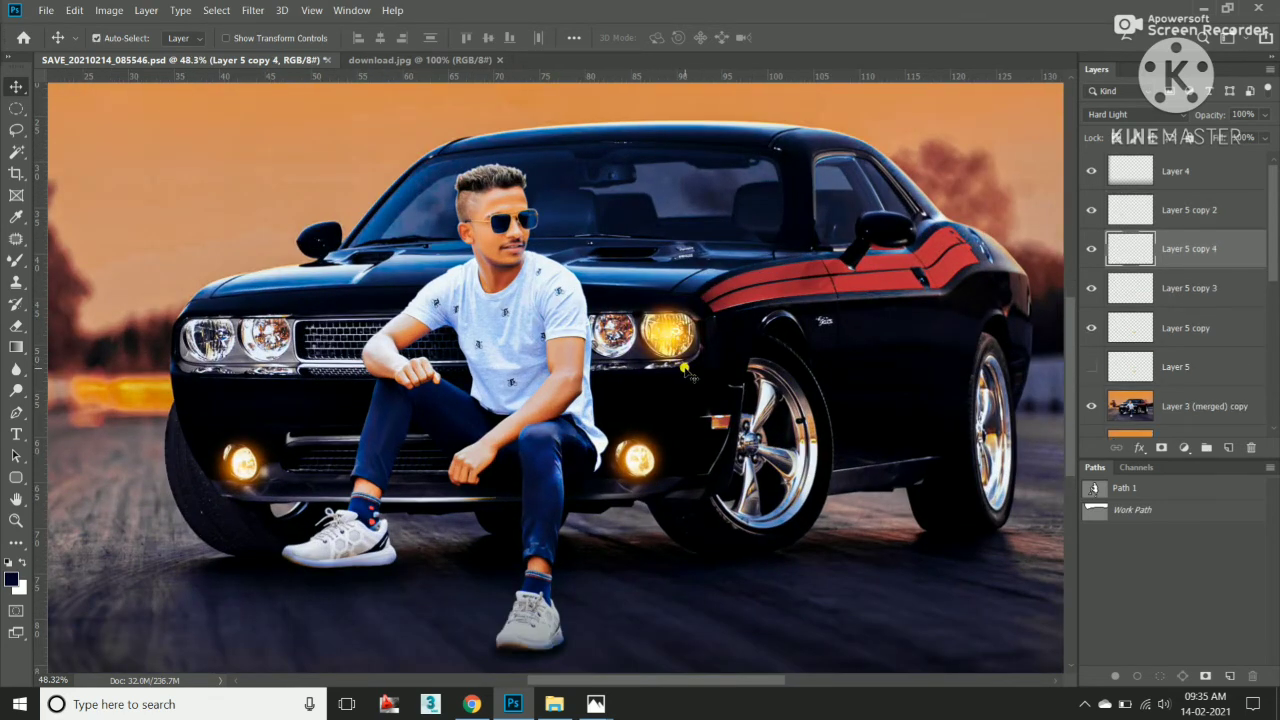
{"action": "scroll", "coordinate": [686, 372], "scroll_direction": "down", "scroll_amount": 5}
{"action": "key", "text": "Delete"}
{"action": "key", "text": "Delete"}
{"action": "scroll", "coordinate": [585, 428], "scroll_direction": "up", "scroll_amount": 2}
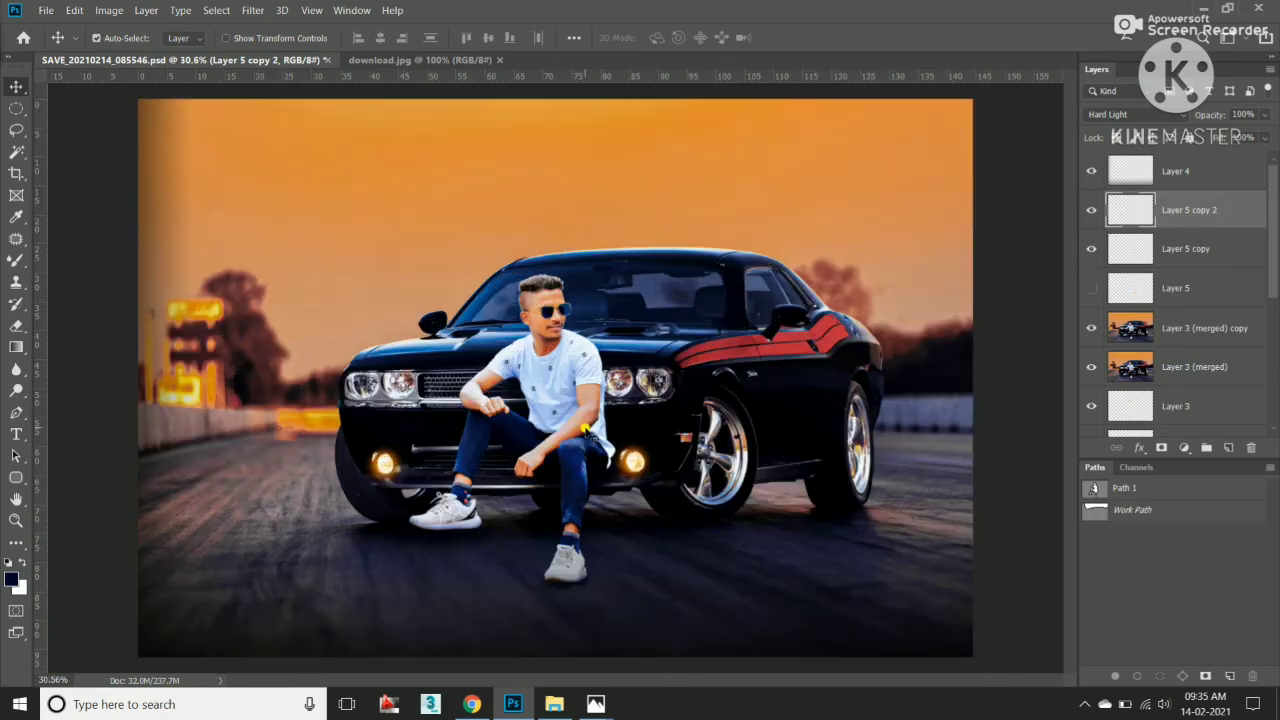
Shrink the original right fog-light glow with Free Transform.
{"action": "left_click", "coordinate": [1140, 288]}
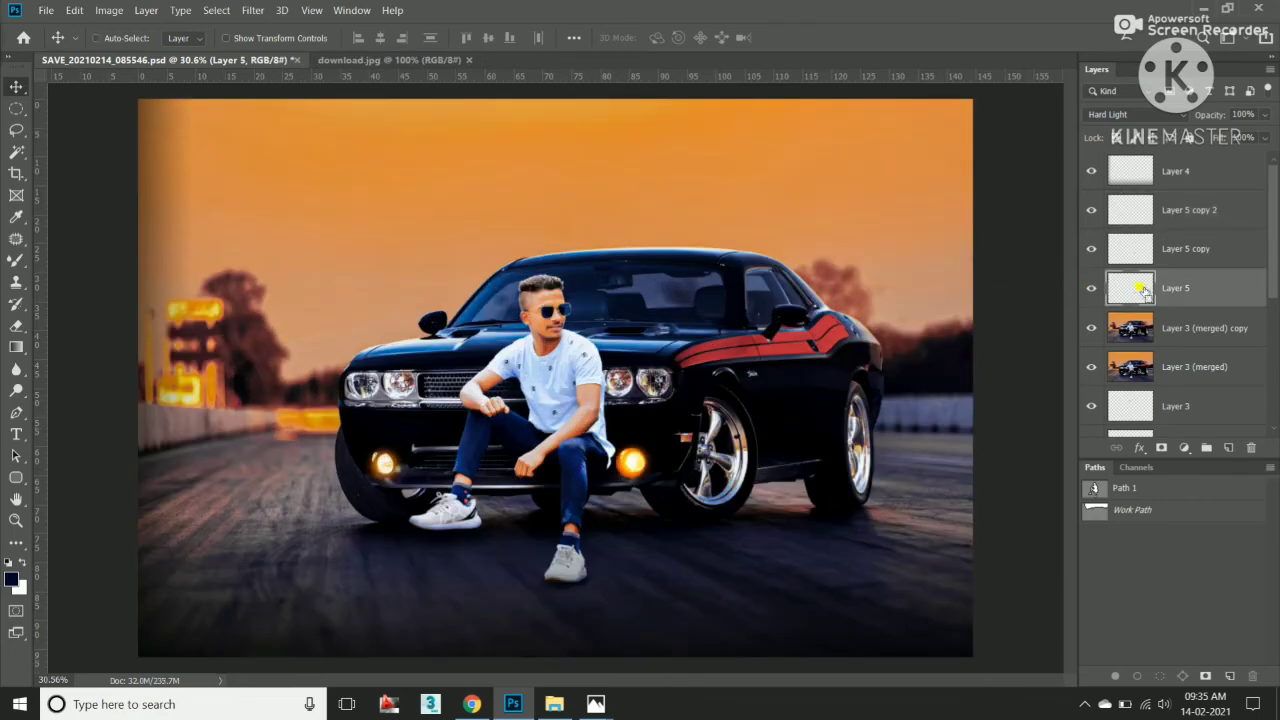
{"action": "key", "text": "ctrl+t"}
{"action": "scroll", "coordinate": [631, 461], "scroll_direction": "up", "scroll_amount": 2}
{"action": "scroll", "coordinate": [631, 461], "scroll_direction": "up", "scroll_amount": 2}
{"action": "left_click_drag", "start_coordinate": [668, 452], "coordinate": [718, 409]}
{"action": "key", "text": "Return"}
Apply a Gaussian Blur to the fog-light glow.
{"action": "scroll", "coordinate": [740, 435], "scroll_direction": "down", "scroll_amount": 2}
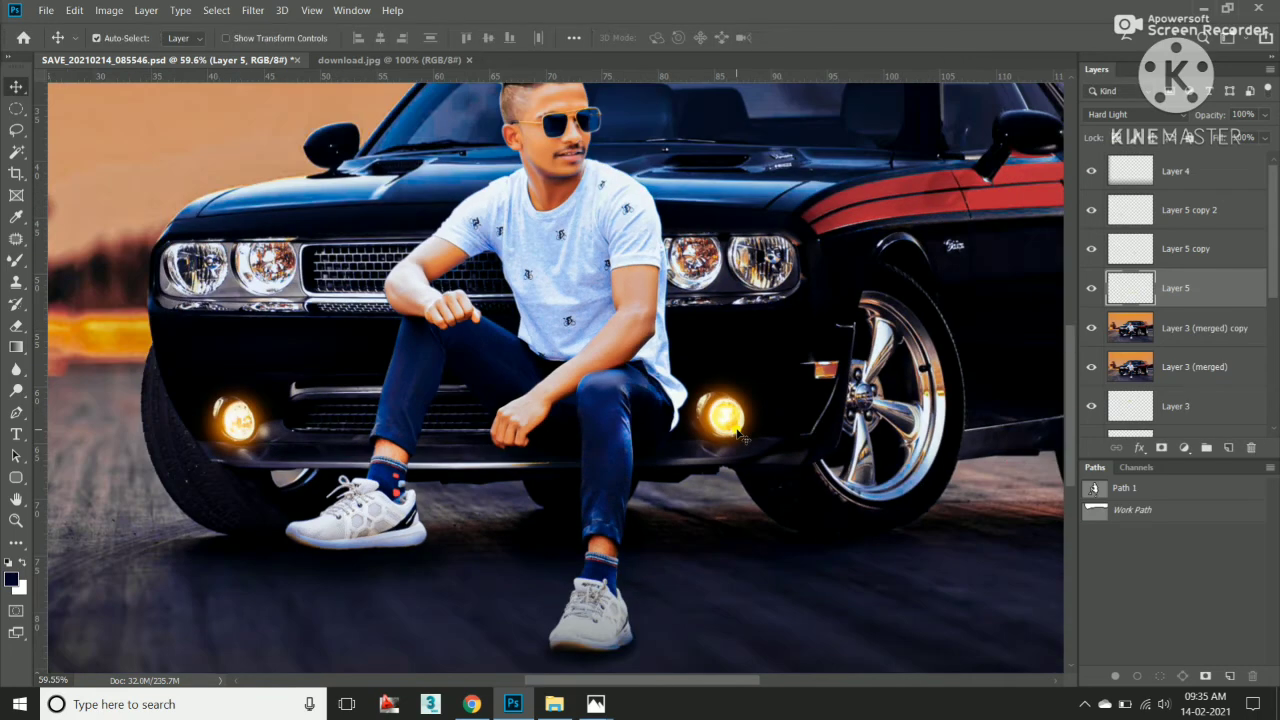
{"action": "scroll", "coordinate": [740, 435], "scroll_direction": "up", "scroll_amount": 2}
{"action": "left_click", "coordinate": [252, 10]}
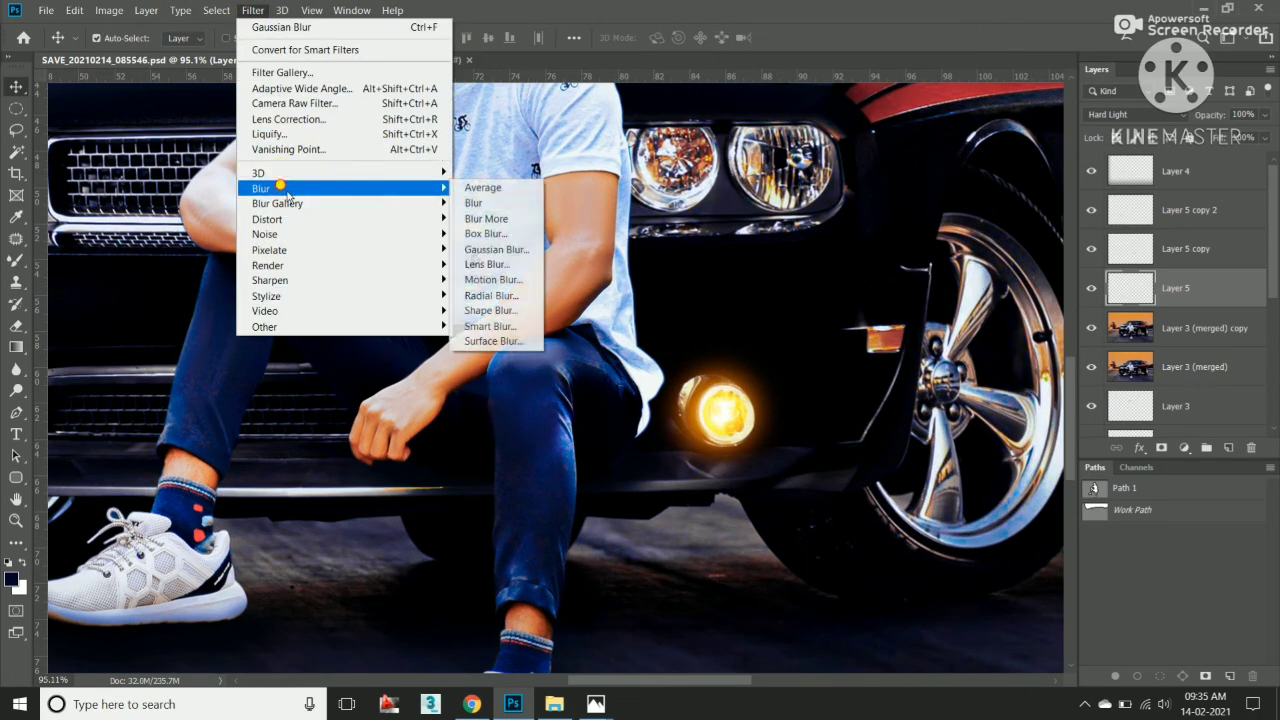
{"action": "left_click", "coordinate": [523, 251]}
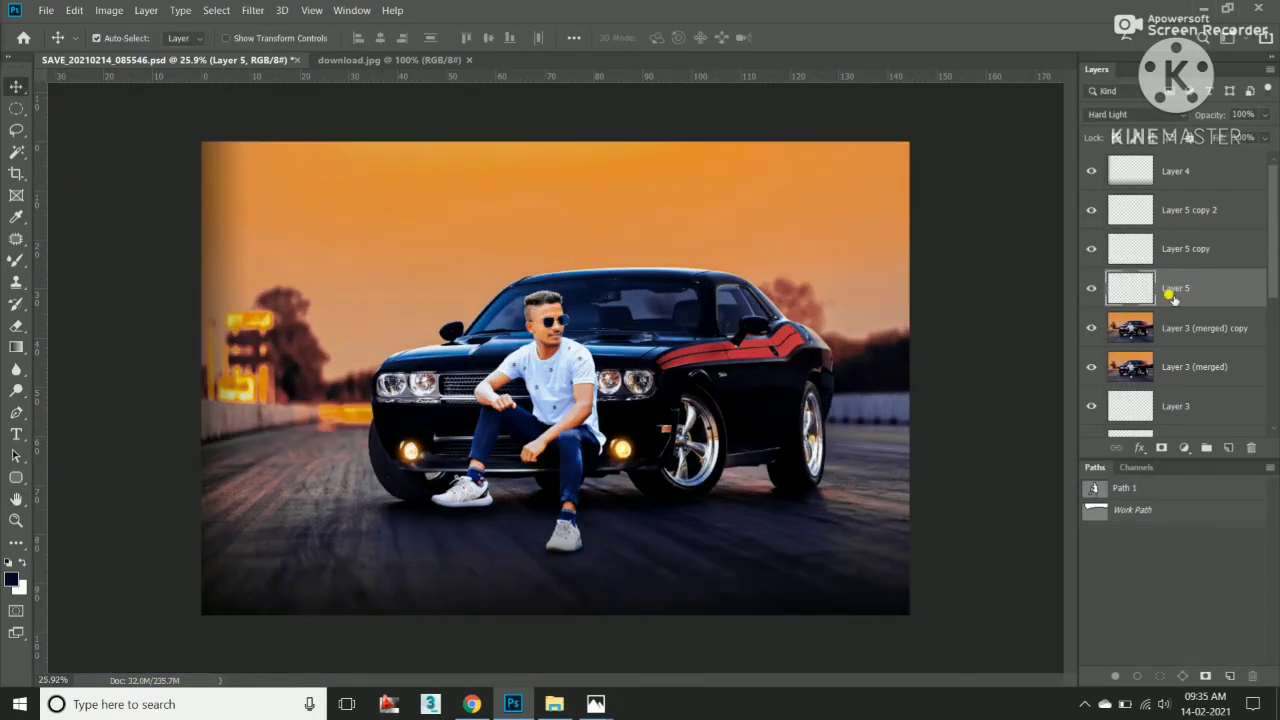
Duplicate the blurred glow and nudge the copy toward the left fog light.
{"action": "key", "text": "ctrl+j"}
{"action": "mouse_move", "coordinate": [560, 484]}
{"action": "left_mouse_down"}
{"action": "mouse_move", "coordinate": [410, 471]}
{"action": "mouse_move", "coordinate": [560, 495]}
{"action": "left_mouse_up"}
{"action": "scroll", "coordinate": [560, 495], "scroll_direction": "up", "scroll_amount": 3}
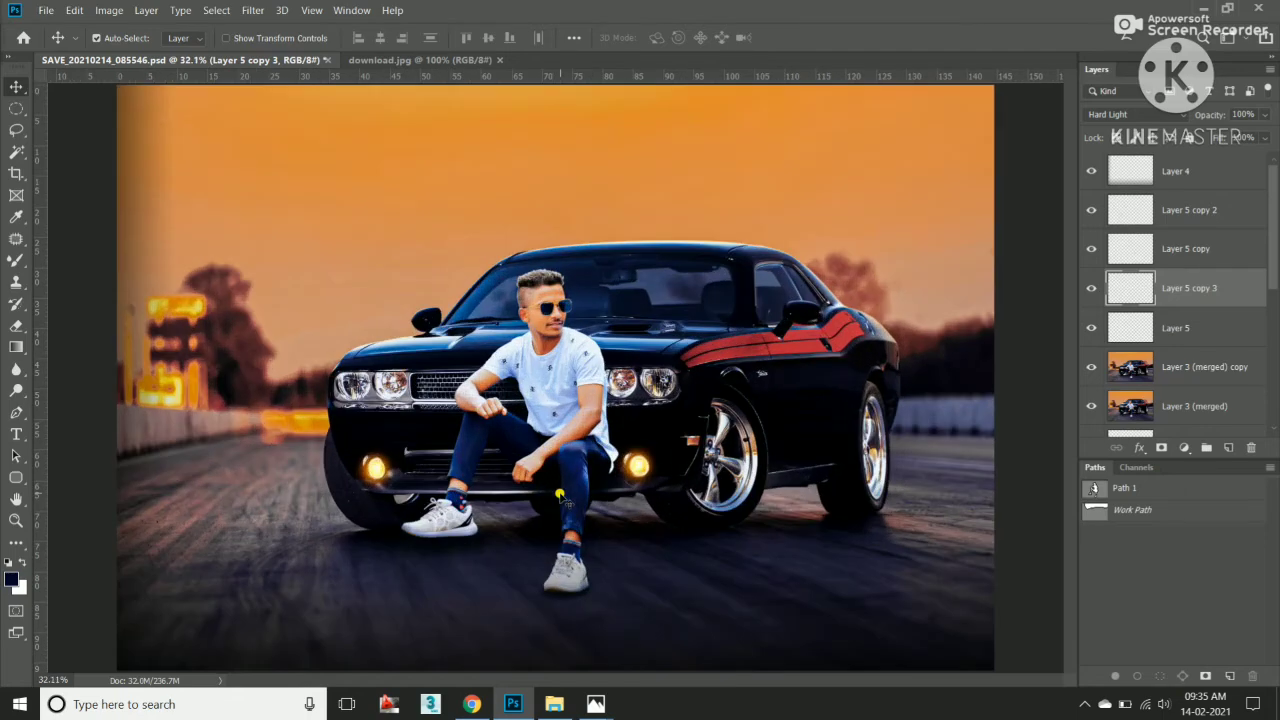
{"action": "scroll", "coordinate": [560, 495], "scroll_direction": "down", "scroll_amount": 1}
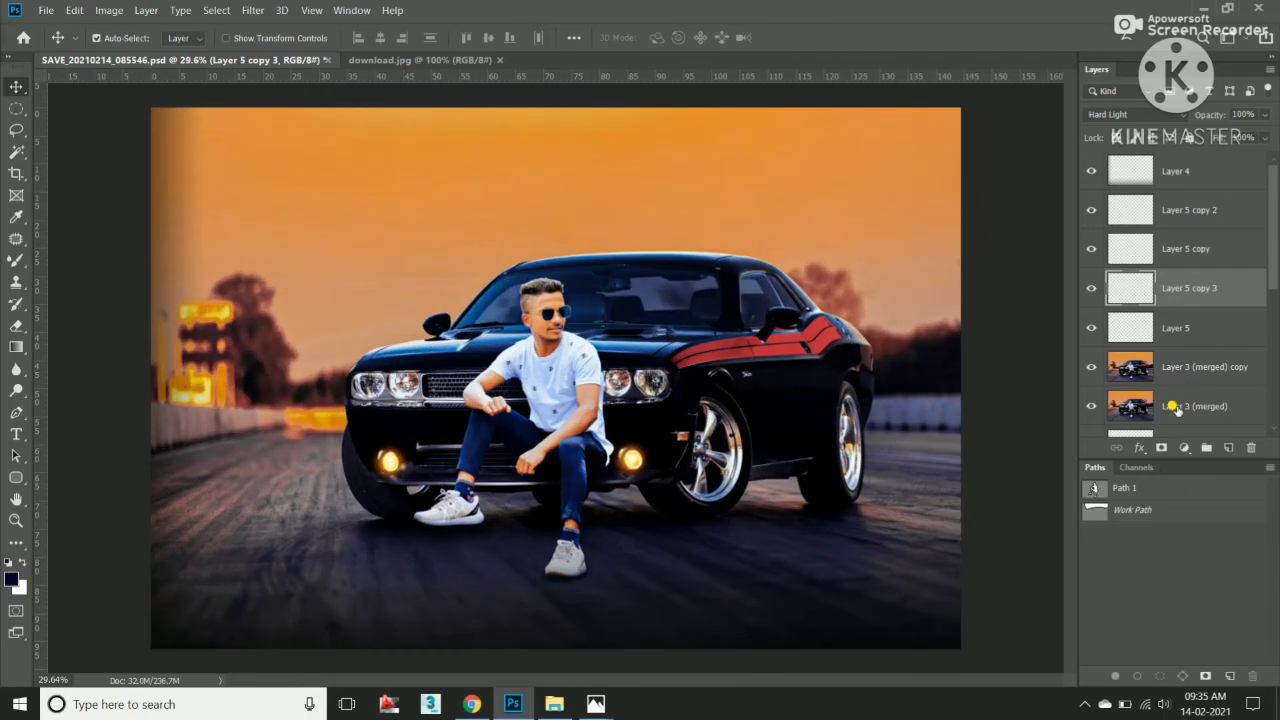
{"action": "left_click", "coordinate": [1178, 409]}
Stamp all visible layers into a new merged layer at the top of the stack.
{"action": "left_click", "coordinate": [1150, 210], "text": "shift"}
{"action": "key", "text": "ctrl+alt+e"}
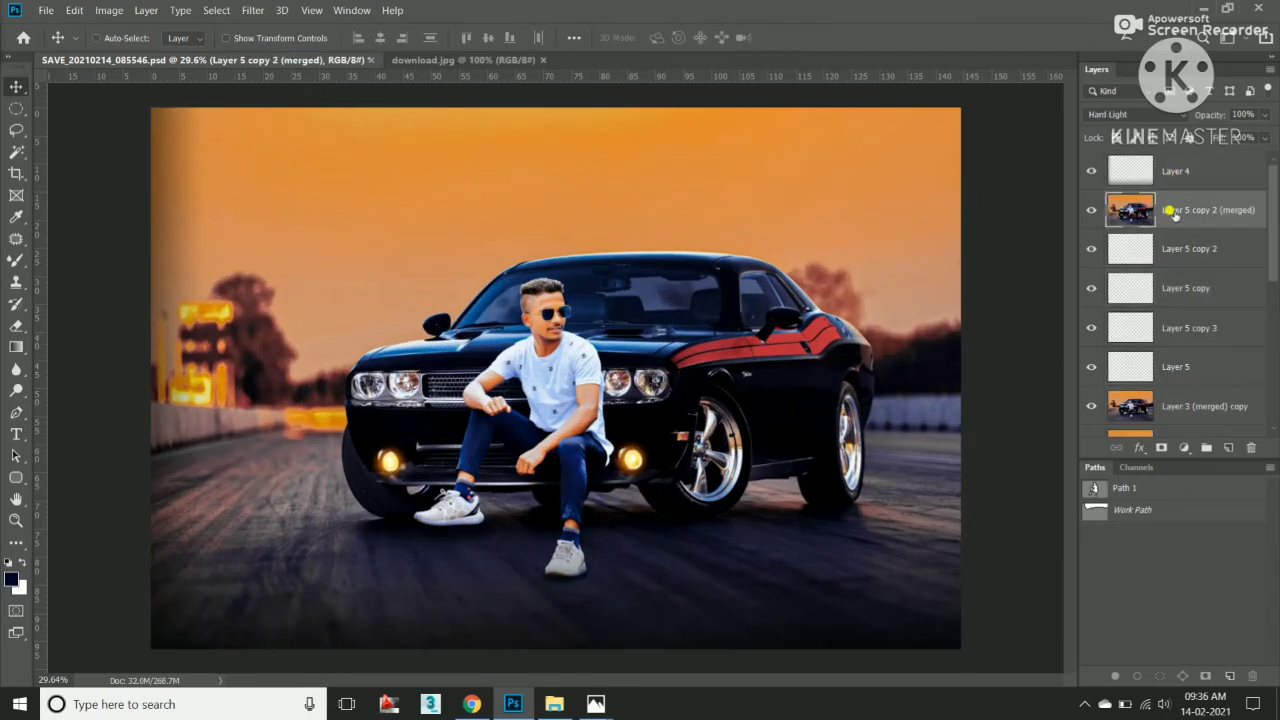
{"action": "key", "text": "ctrl+z"}
{"action": "left_click", "coordinate": [1180, 171]}
{"action": "key", "text": "ctrl+alt+e"}
{"action": "left_click", "coordinate": [1092, 171]}
{"action": "left_click", "coordinate": [1092, 171]}
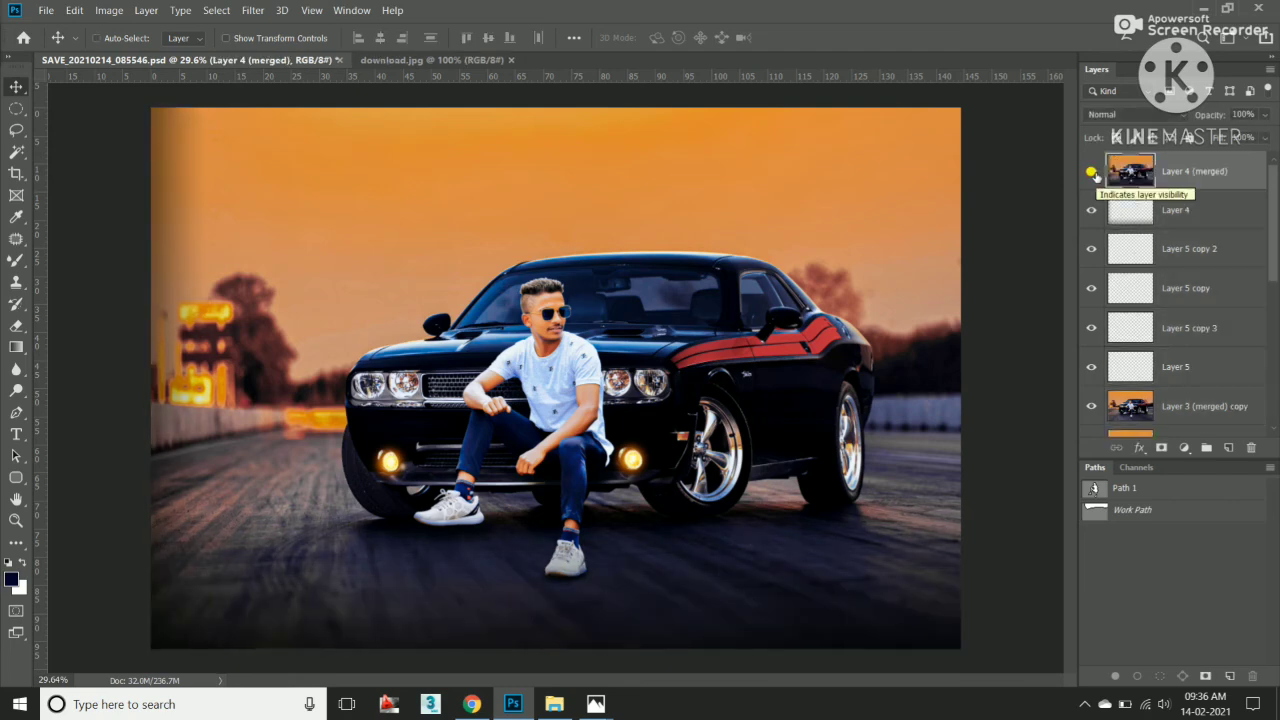
Brighten the merged layer with Curves, lifting the white point and curve points.
{"action": "key", "text": "ctrl+m"}
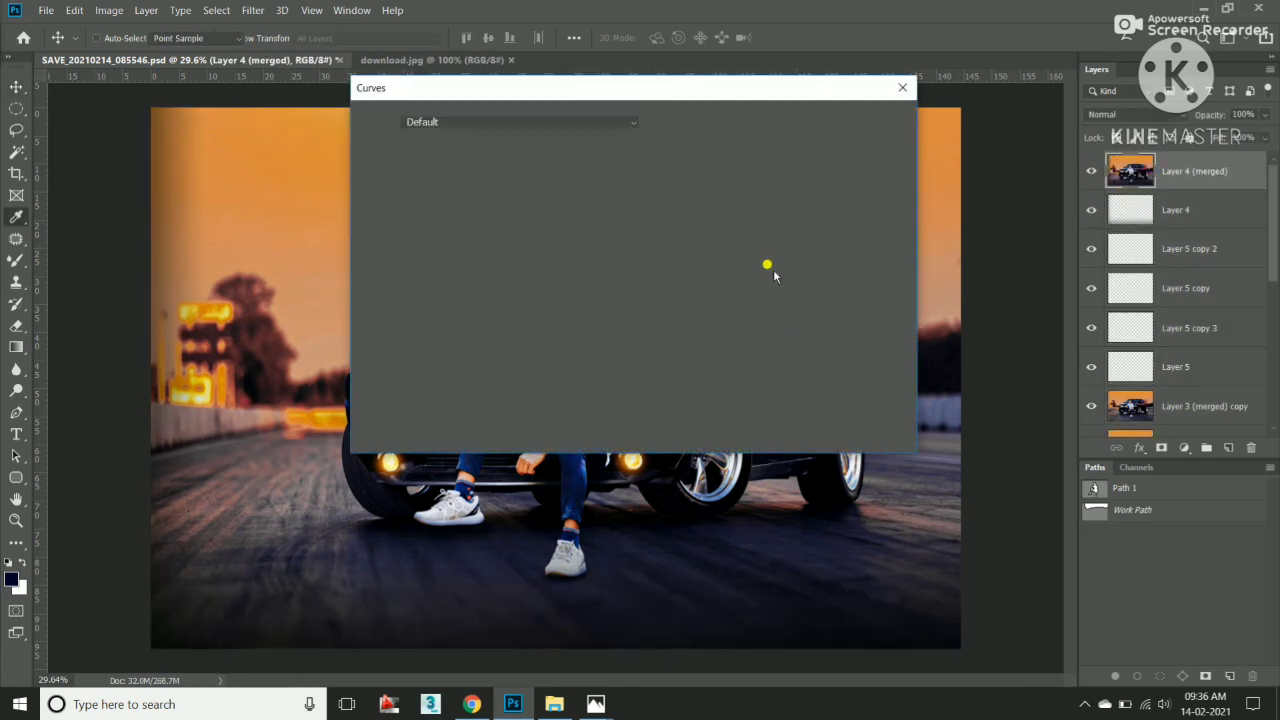
{"action": "left_click_drag", "start_coordinate": [1088, 118], "coordinate": [1113, 103]}
{"action": "left_click_drag", "start_coordinate": [1087, 410], "coordinate": [1060, 410]}
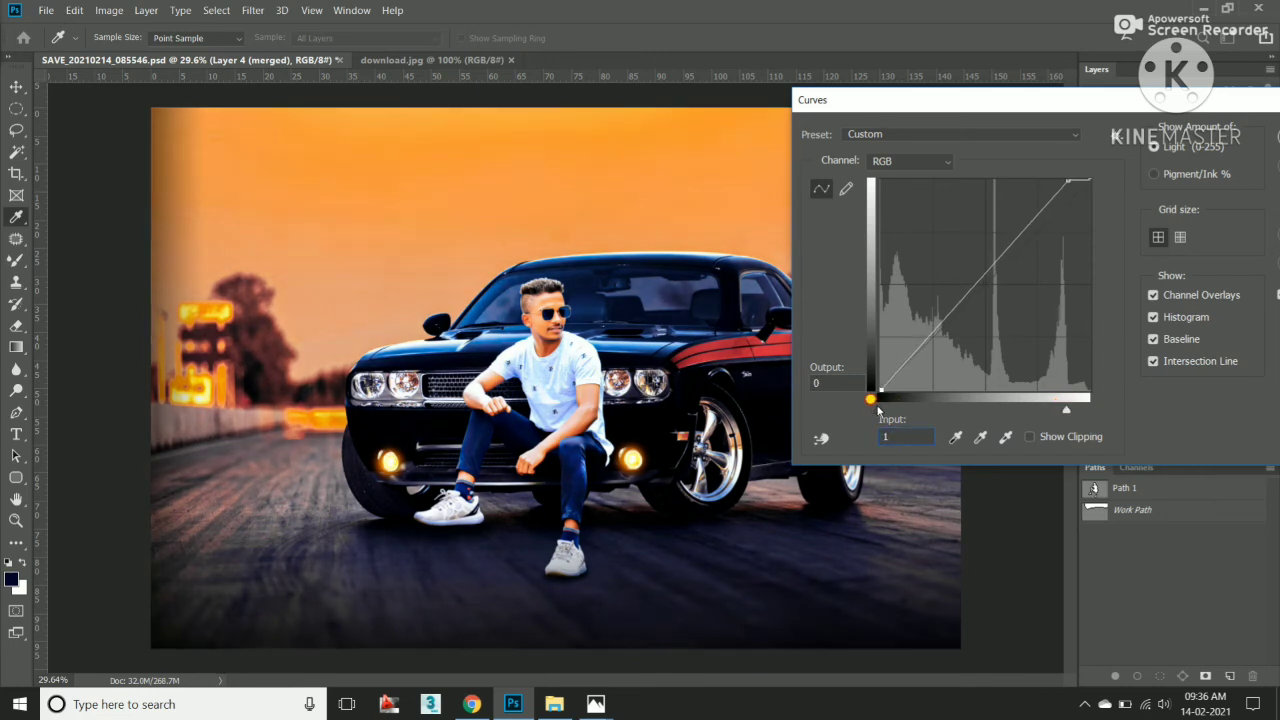
{"action": "left_click_drag", "start_coordinate": [930, 330], "coordinate": [924, 320]}
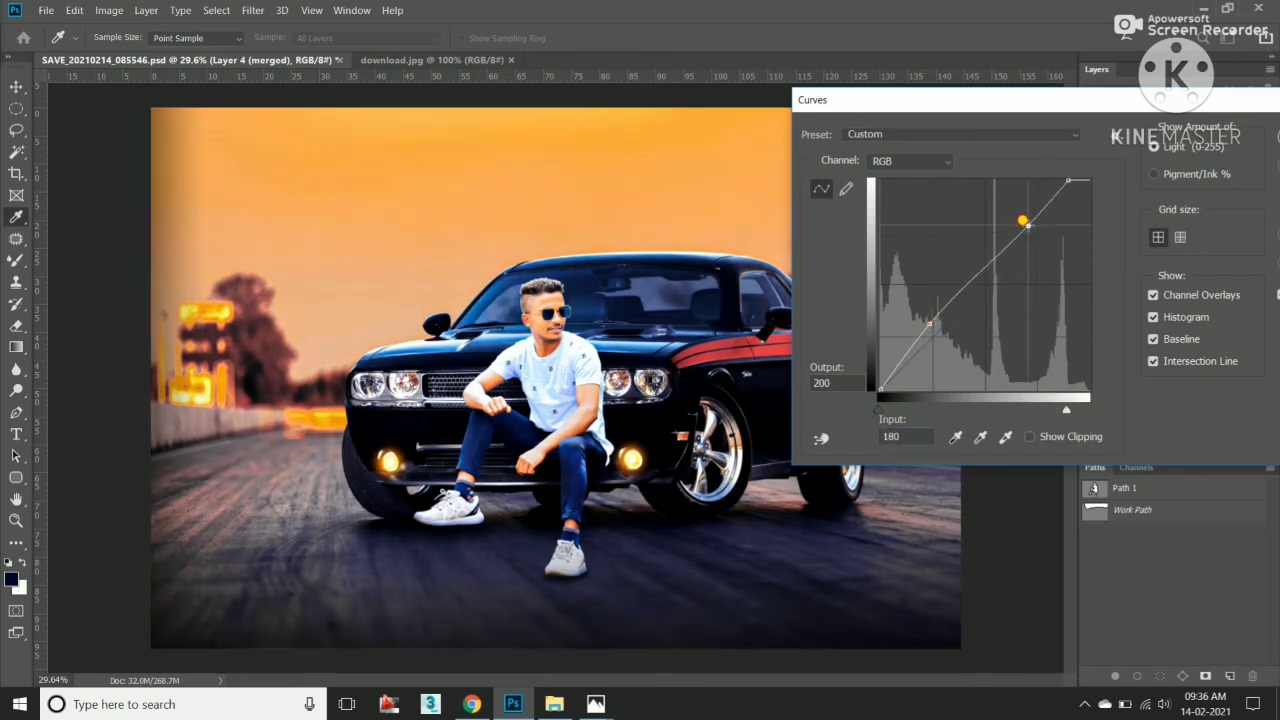
{"action": "left_click_drag", "start_coordinate": [1022, 220], "coordinate": [1022, 228]}
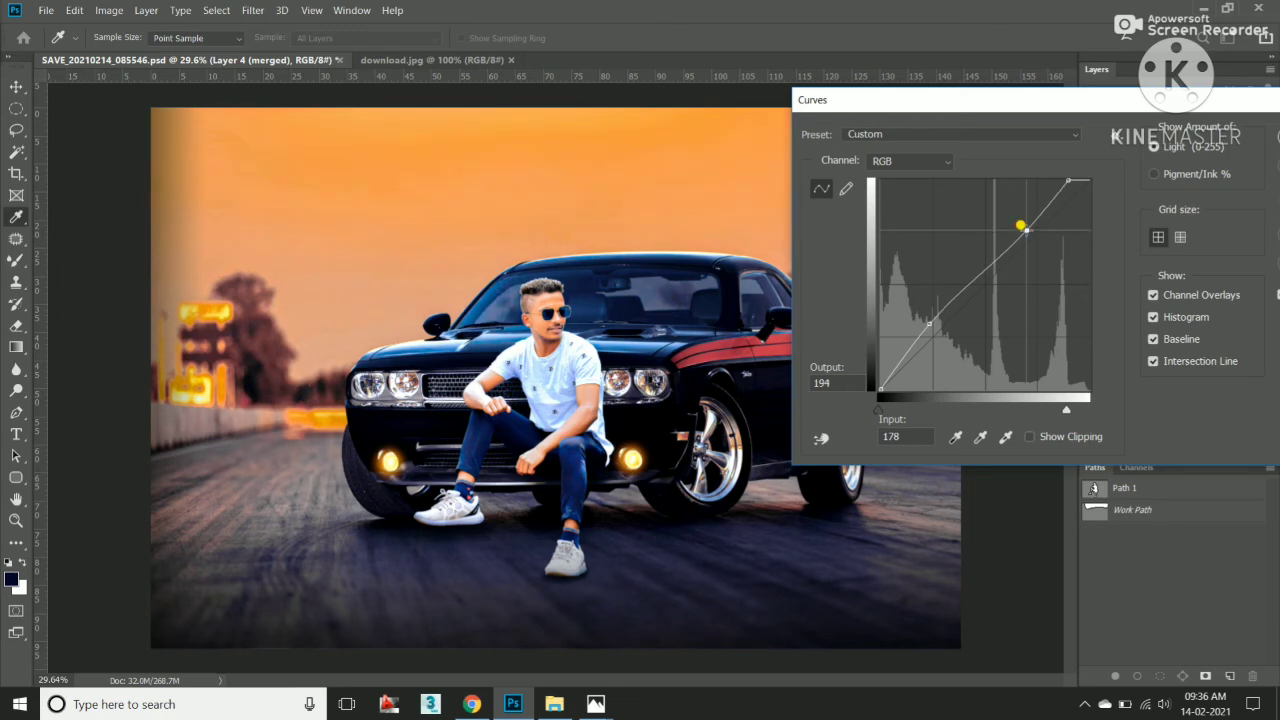
{"action": "key", "text": "Return"}
Undo and redo the Curves adjustment to compare before and after.
{"action": "scroll", "coordinate": [612, 260], "scroll_direction": "up", "scroll_amount": 3}
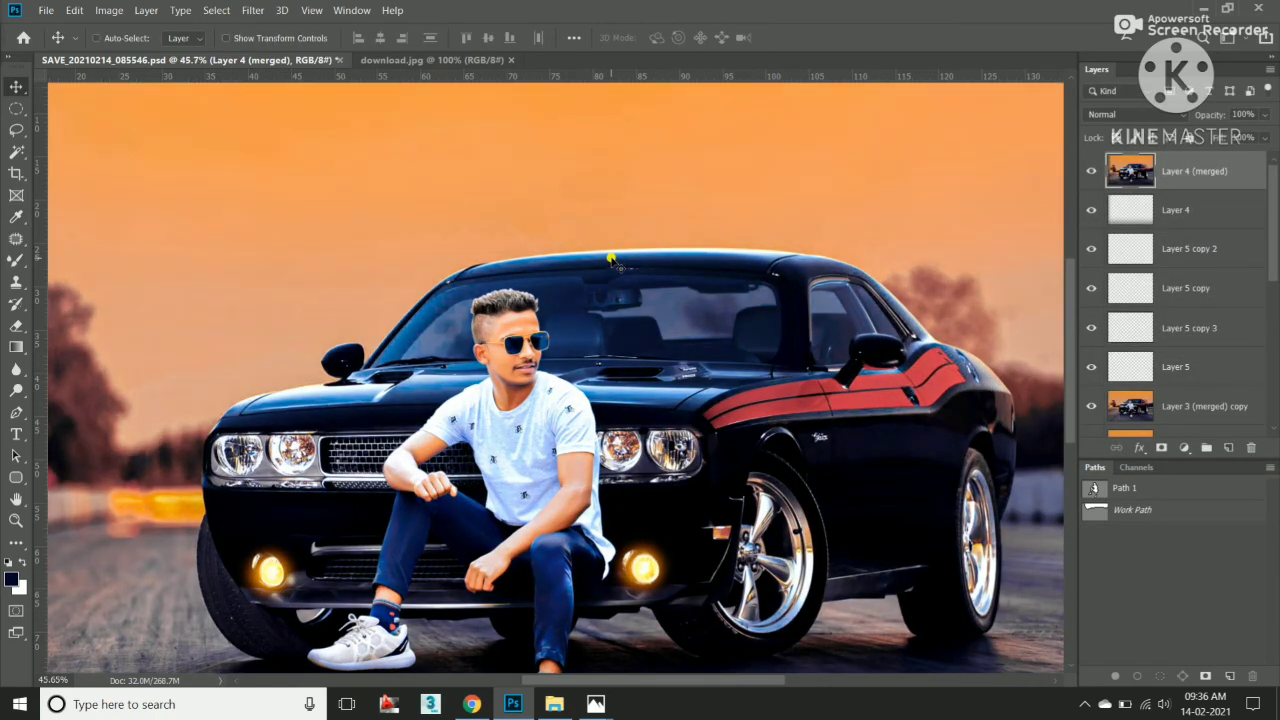
{"action": "scroll", "coordinate": [611, 259], "scroll_direction": "down", "scroll_amount": 4}
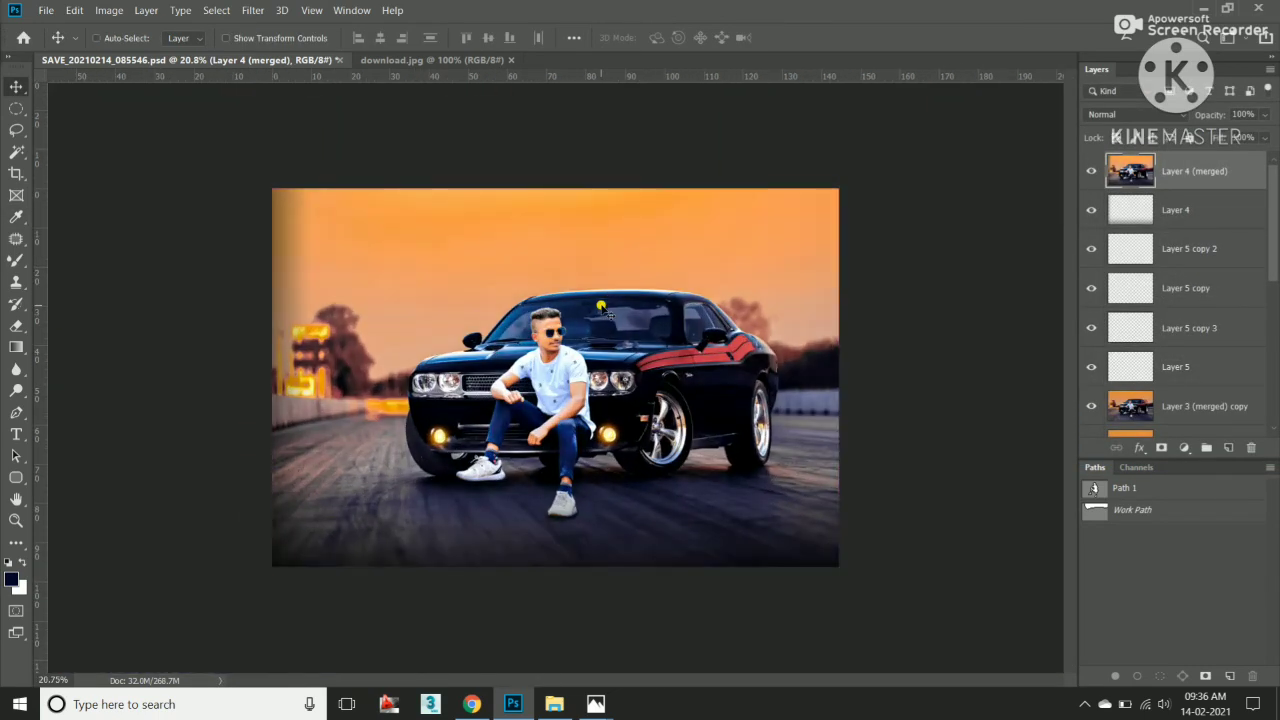
{"action": "scroll", "coordinate": [601, 305], "scroll_direction": "up", "scroll_amount": 1}
{"action": "scroll", "coordinate": [601, 305], "scroll_direction": "up", "scroll_amount": 3}
{"action": "key", "text": "ctrl+z"}
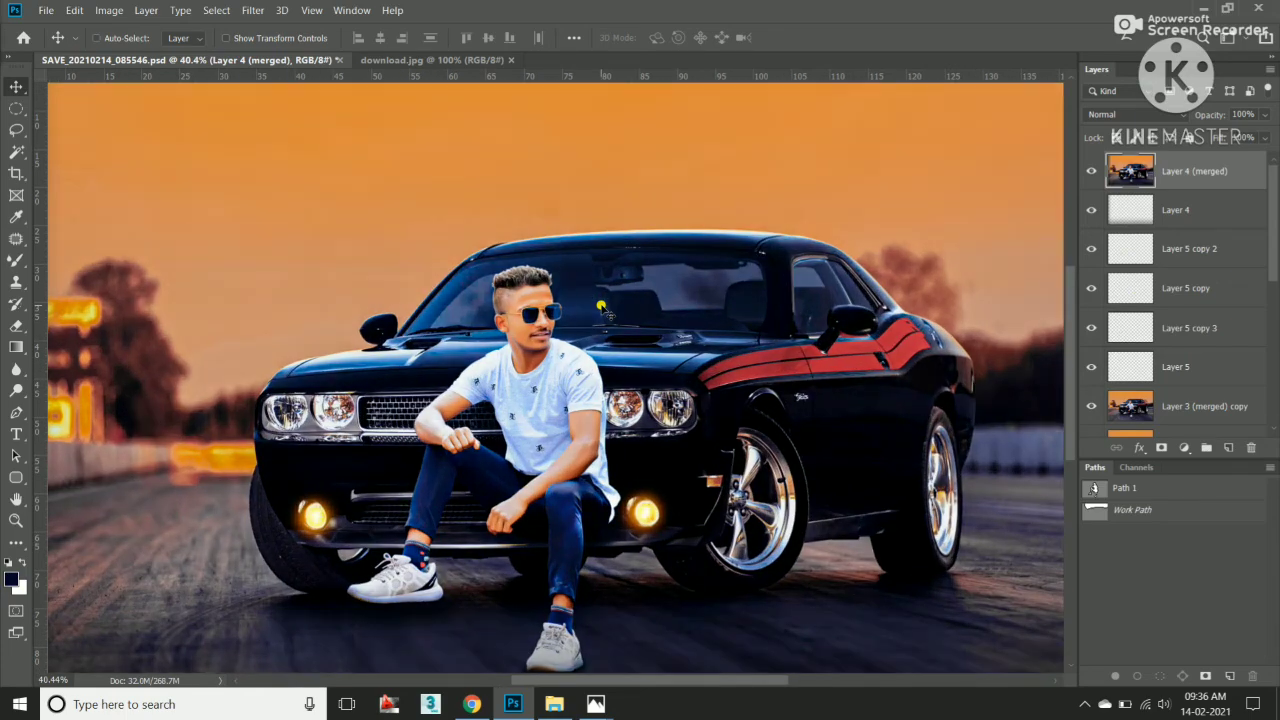
{"action": "key", "text": "ctrl+shift+z"}
Bring the logo PSD into Photoshop and copy the RC logo onto the car picture.
{"action": "scroll", "coordinate": [870, 237], "scroll_direction": "down", "scroll_amount": 1}
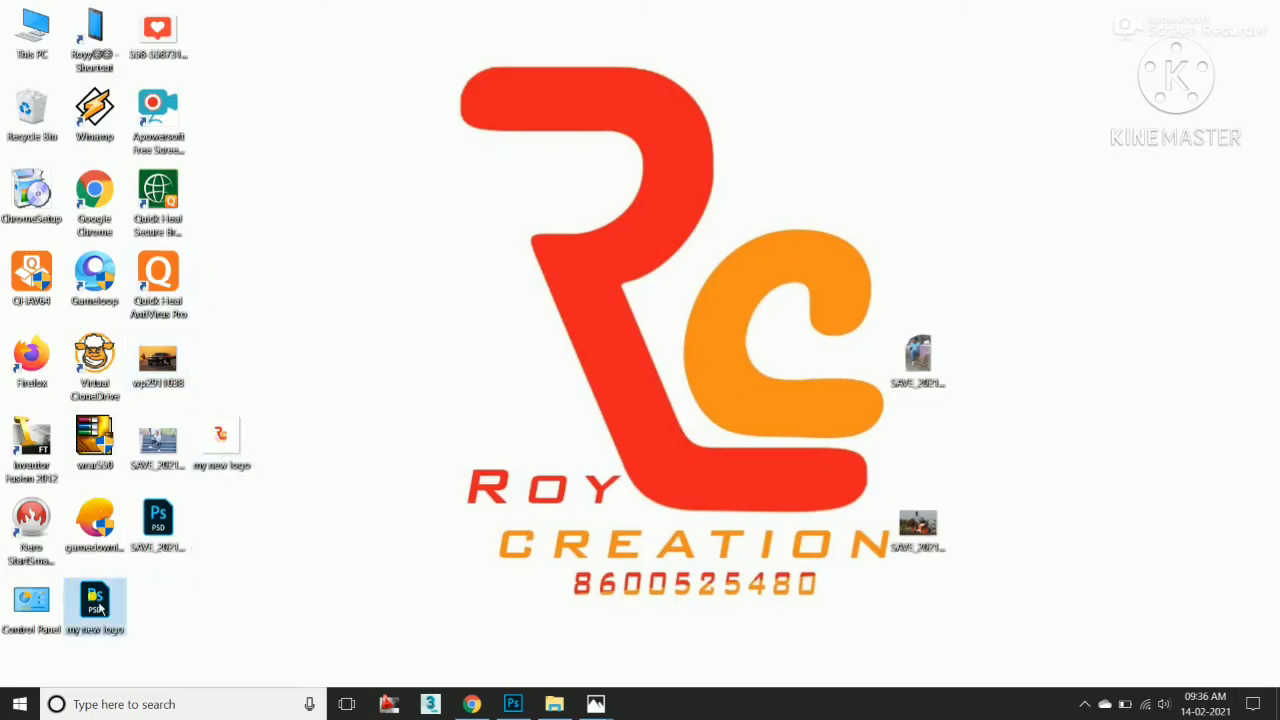
{"action": "left_click_drag", "start_coordinate": [95, 600], "coordinate": [651, 68]}
{"action": "key", "text": "alt+Tab"}
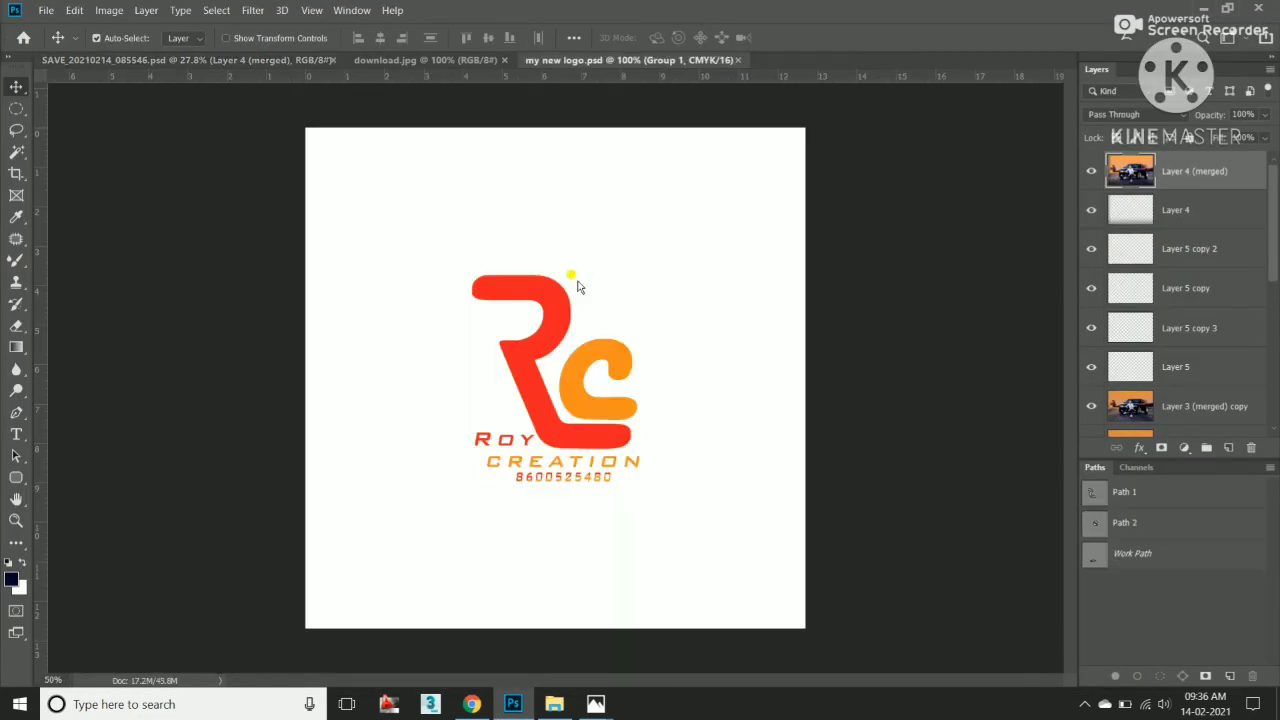
{"action": "left_click_drag", "start_coordinate": [571, 60], "coordinate": [238, 177]}
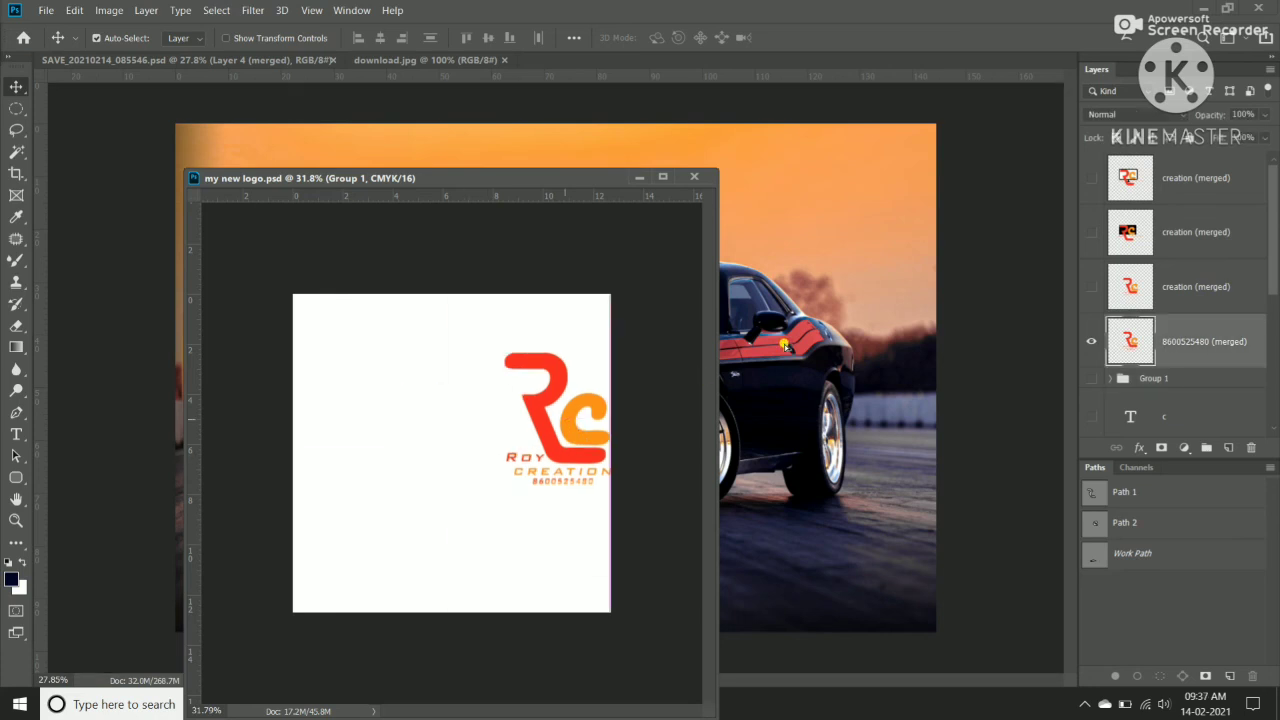
{"action": "left_click_drag", "start_coordinate": [450, 440], "coordinate": [780, 300]}
{"action": "left_click", "coordinate": [651, 286]}
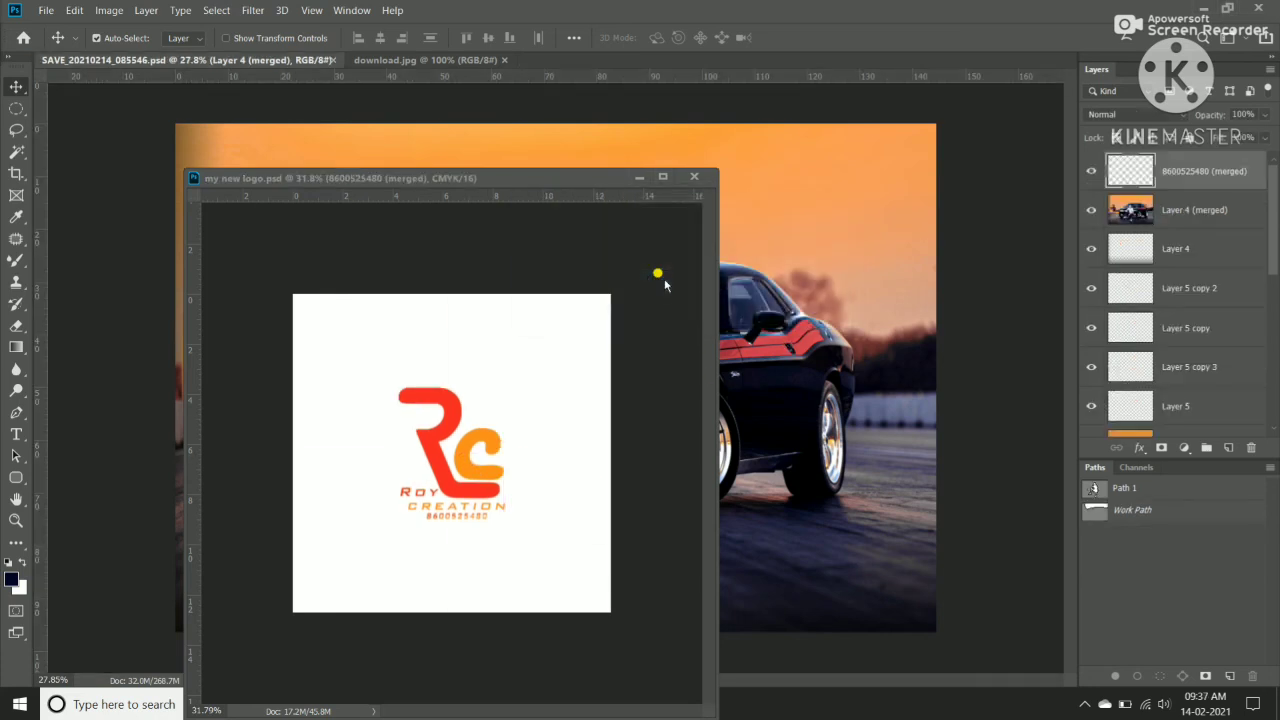
{"action": "left_click", "coordinate": [637, 177]}
{"action": "mouse_move", "coordinate": [570, 388]}
{"action": "left_mouse_down"}
{"action": "mouse_move", "coordinate": [690, 230]}
{"action": "mouse_move", "coordinate": [790, 580]}
{"action": "left_mouse_up"}
Scale the logo down and place it at the bottom right of the picture.
{"action": "key", "text": "ctrl+t"}
{"action": "left_click_drag", "start_coordinate": [728, 513], "coordinate": [800, 590]}
{"action": "scroll", "coordinate": [765, 545], "scroll_direction": "up", "scroll_amount": 5}
{"action": "key", "text": "Return"}
{"action": "scroll", "coordinate": [800, 590], "scroll_direction": "down", "scroll_amount": 5}
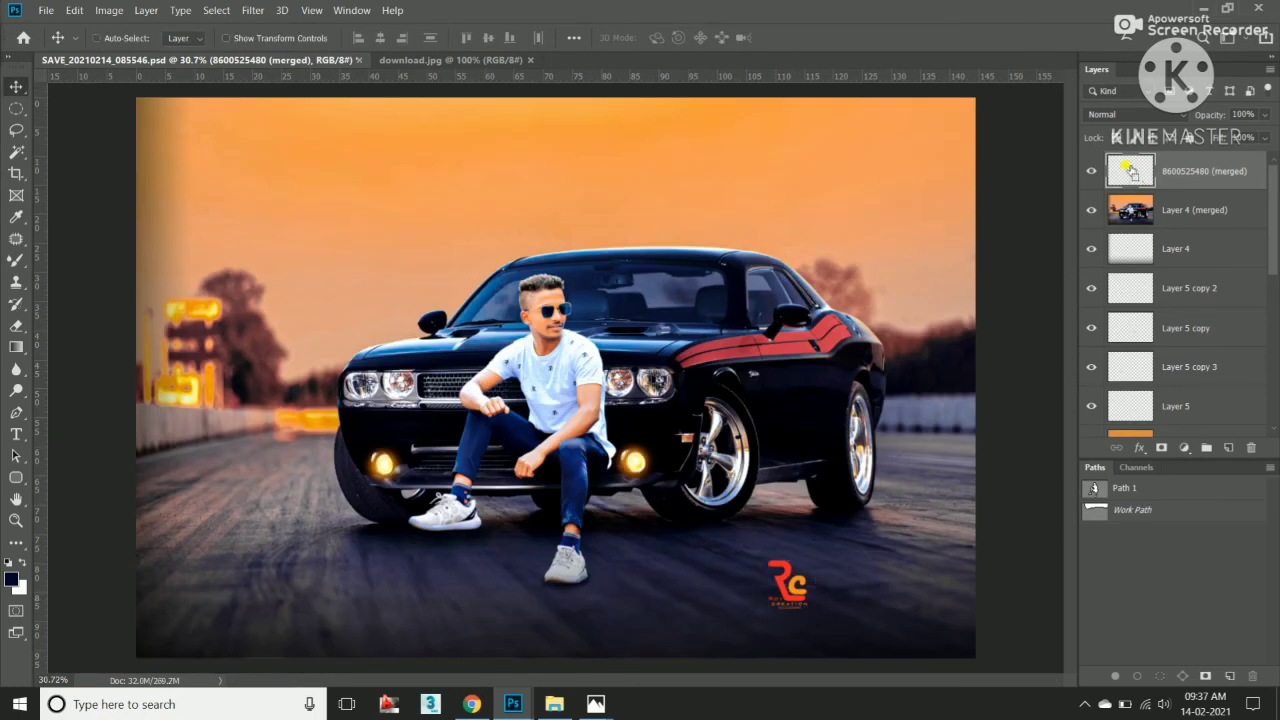
Save the picture as a JPEG, replacing the existing file.
{"action": "key", "text": "ctrl+shift+s"}
{"action": "left_click", "coordinate": [500, 486]}
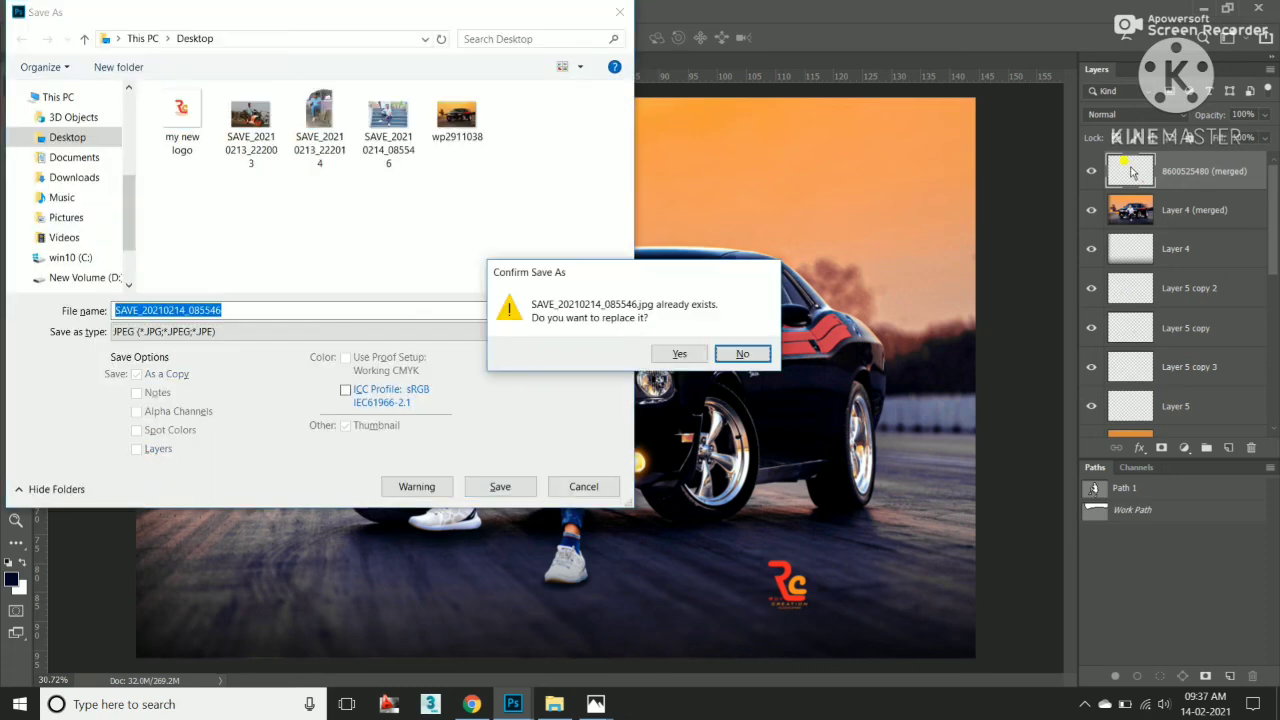
{"action": "left_click", "coordinate": [677, 354]}
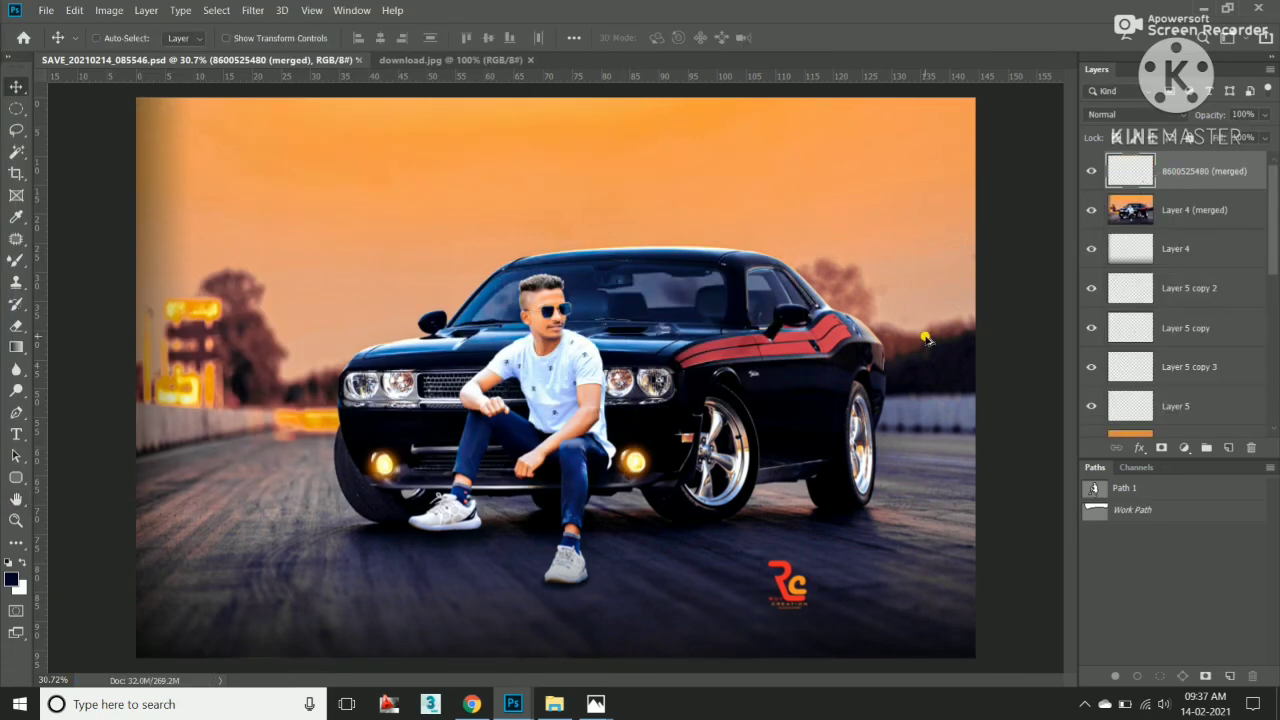